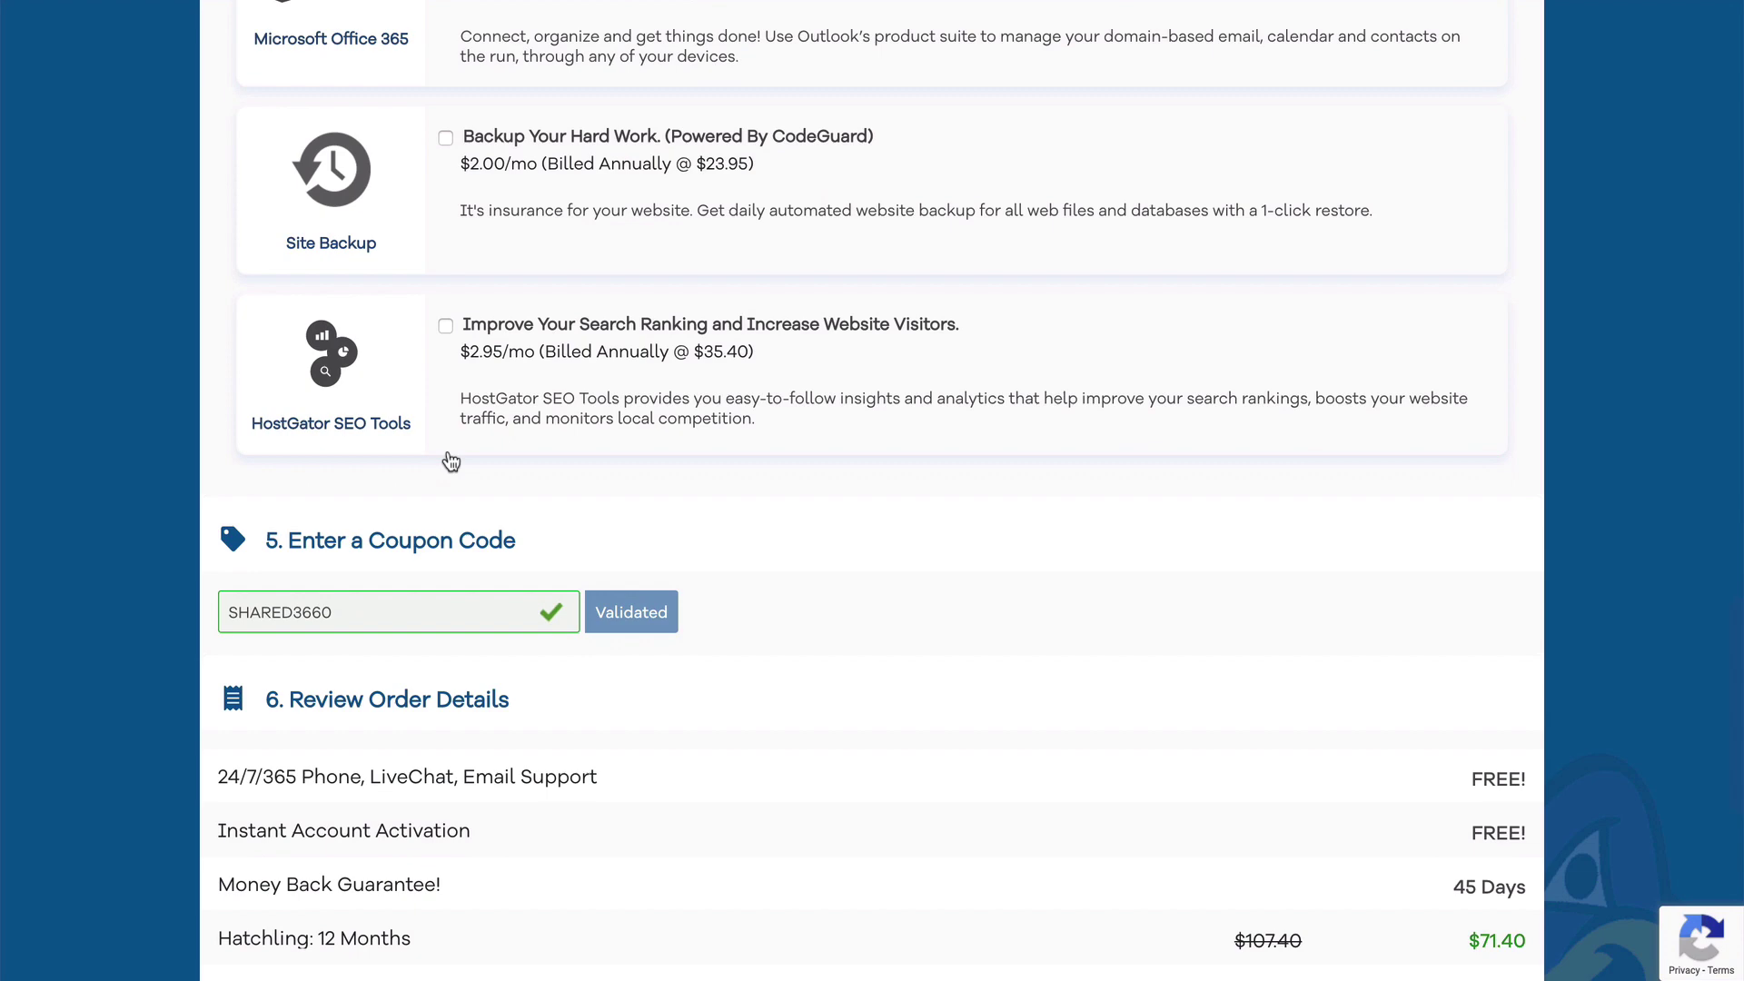
Enter and validate the WORDPRESSHERO coupon on the HostGator order.
{"action": "scroll", "coordinate": [445, 456], "scroll_direction": "down", "scroll_amount": 1}
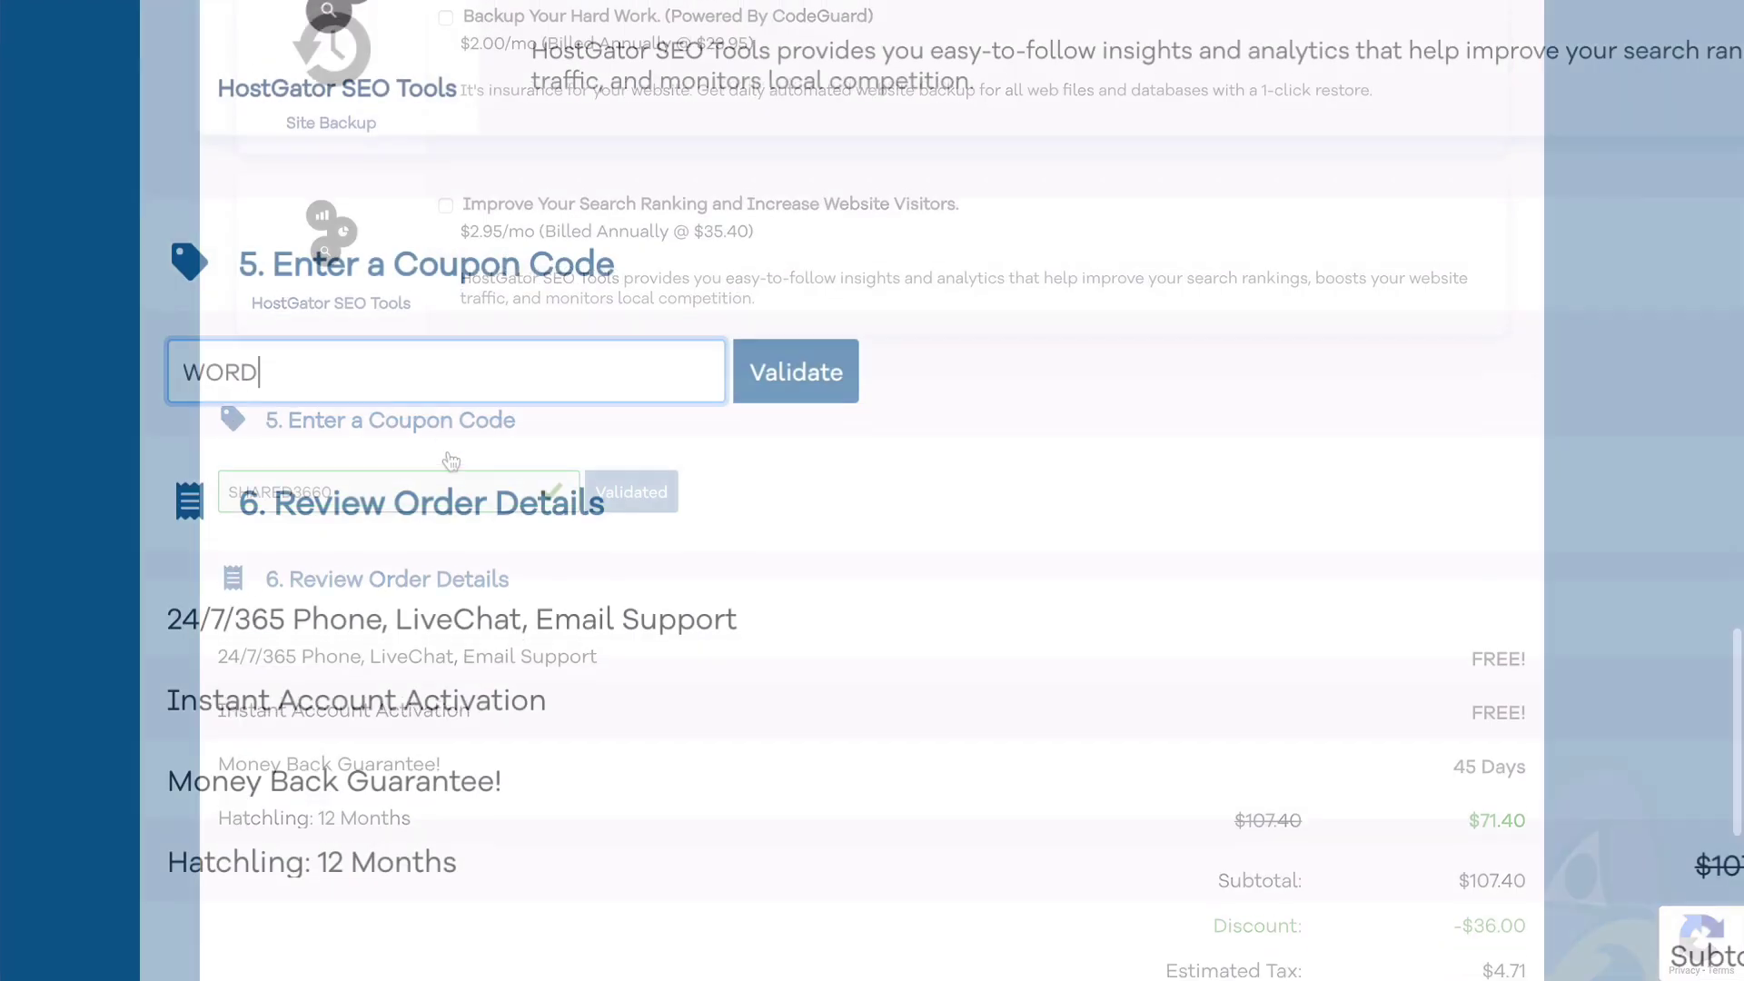
{"action": "type", "text": "PRESSHERO"}
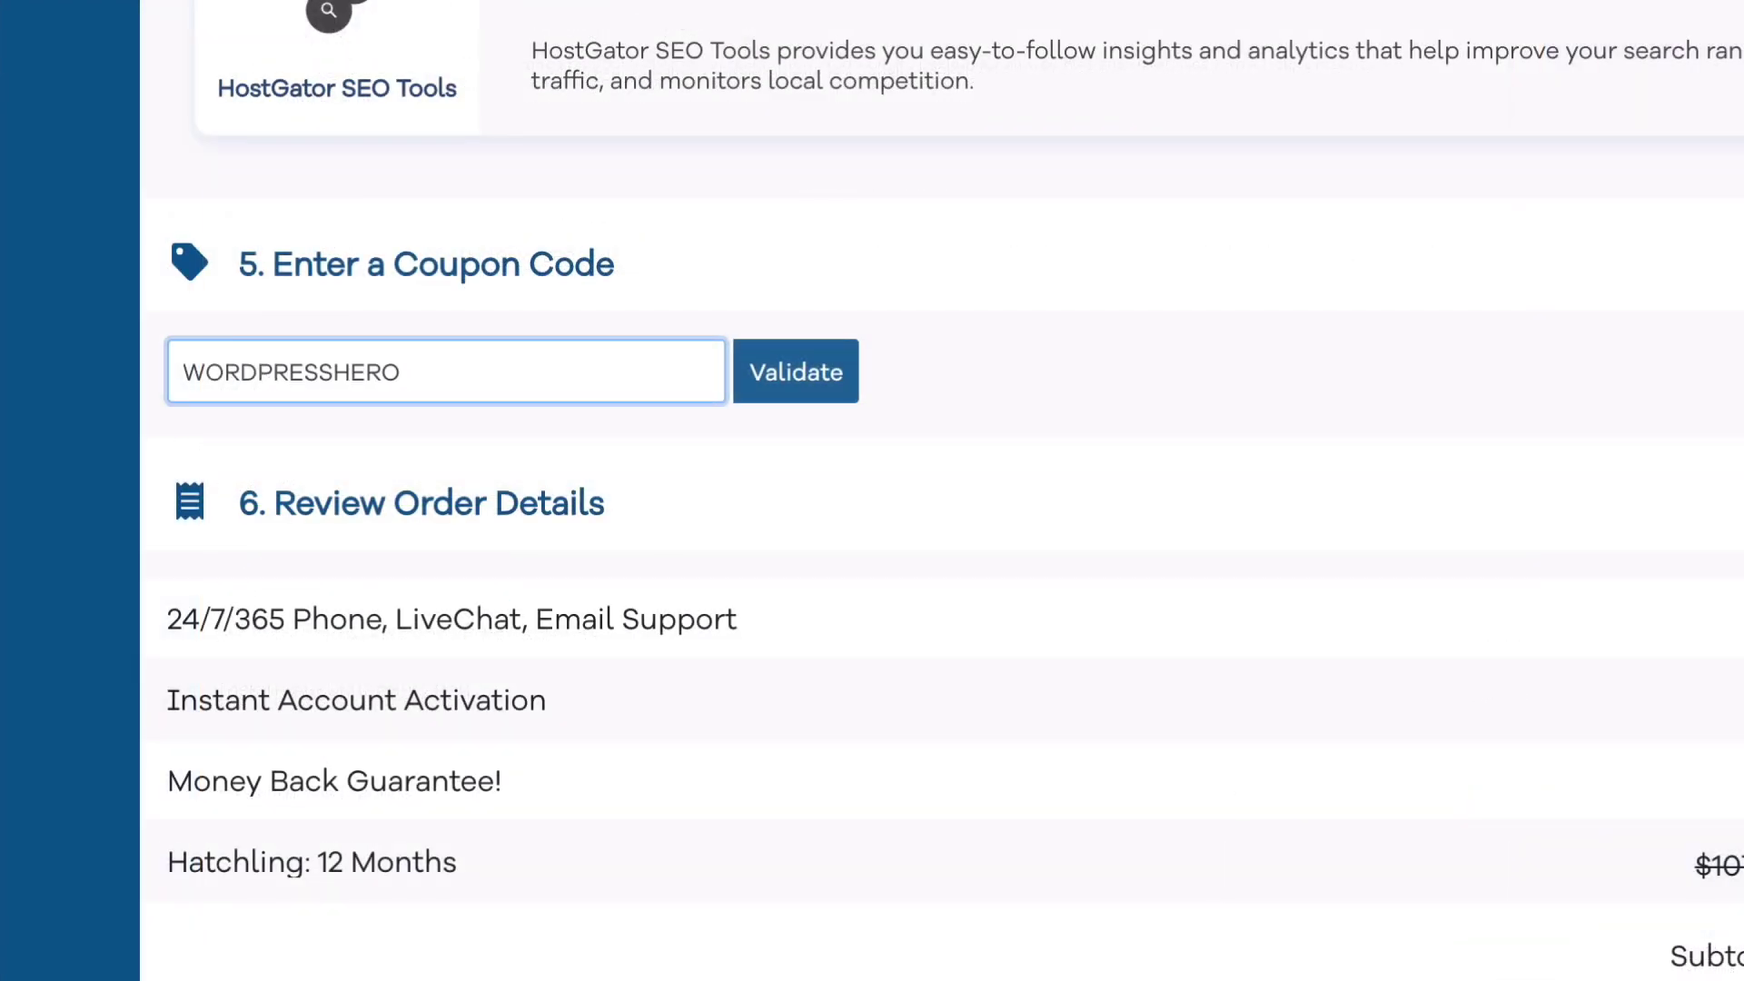
{"action": "left_click", "coordinate": [803, 397]}
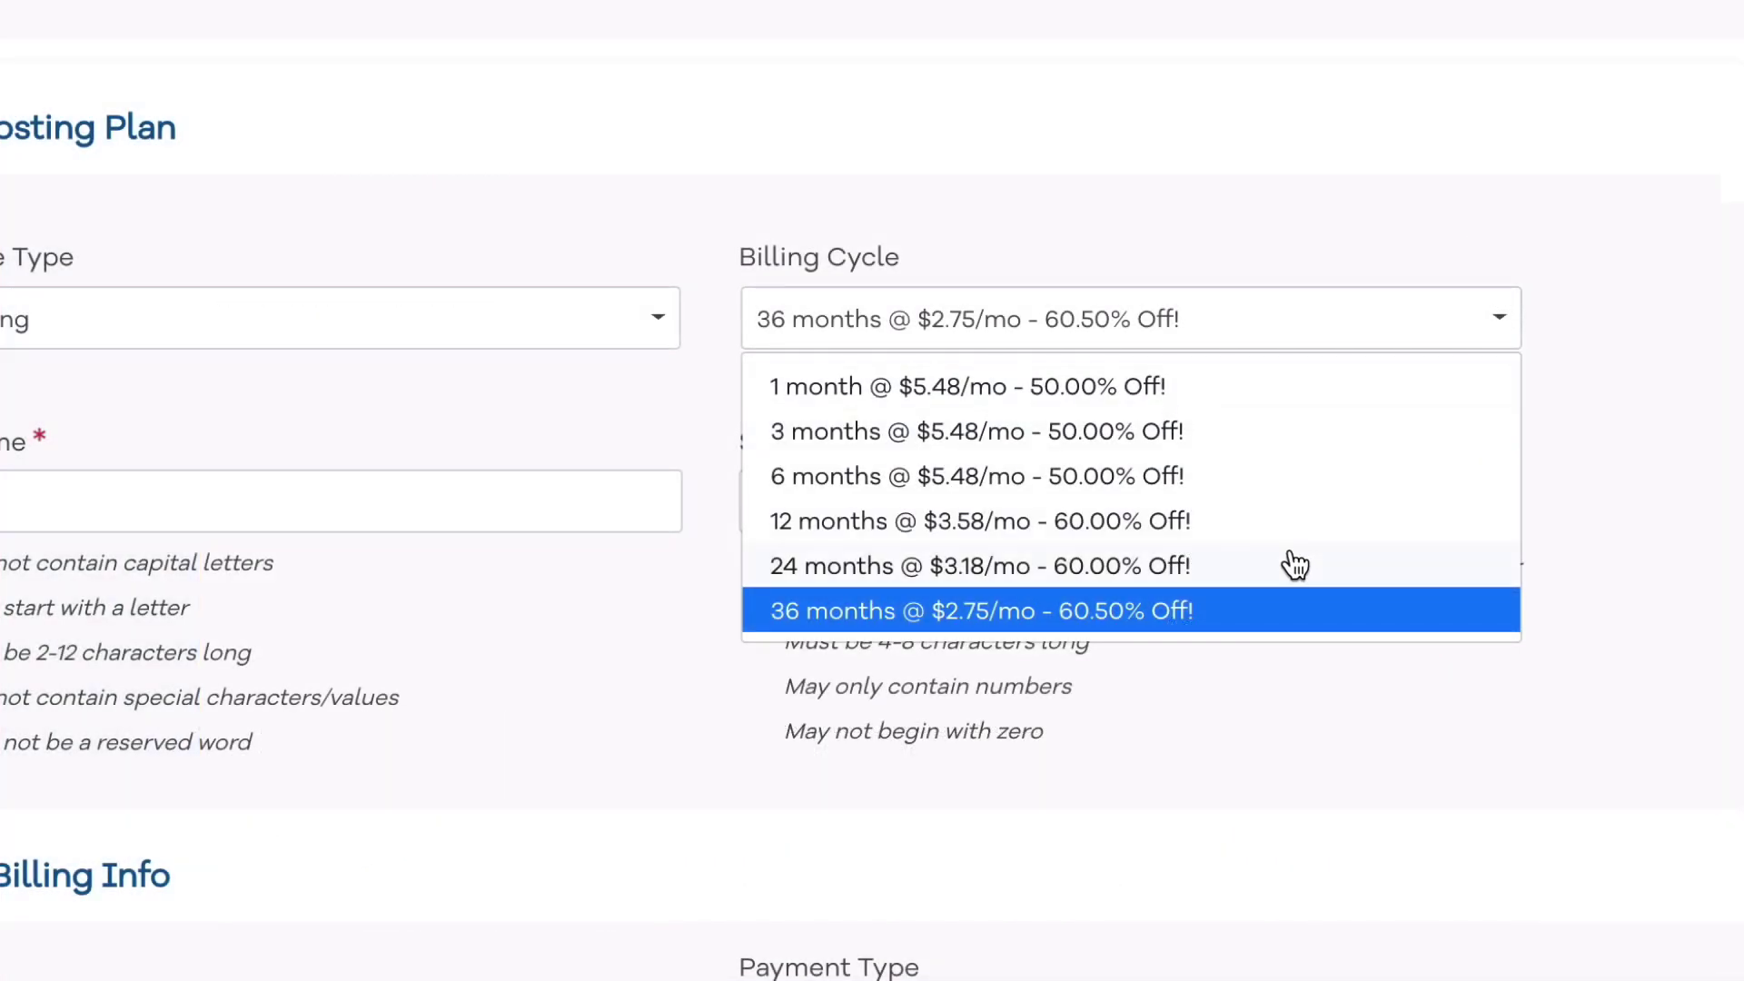
Choose the 12-month billing cycle and accept the terms of service.
{"action": "left_click", "coordinate": [1217, 531]}
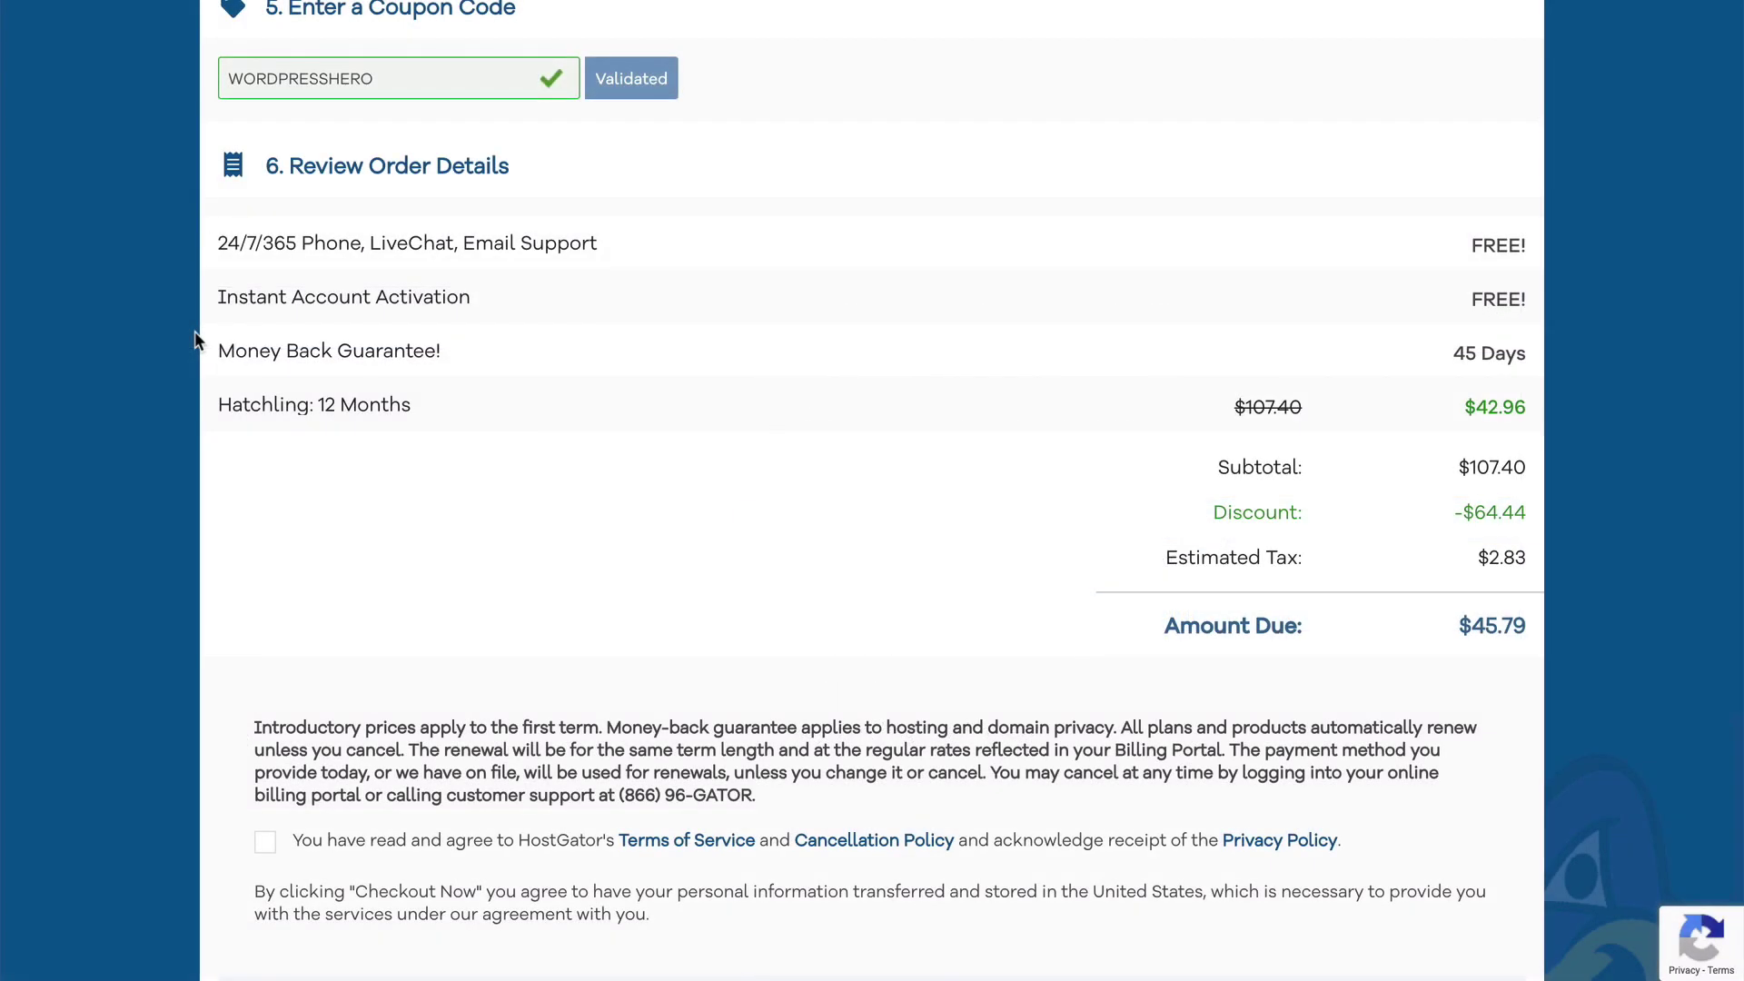
{"action": "scroll", "coordinate": [196, 340], "scroll_direction": "down", "scroll_amount": 4}
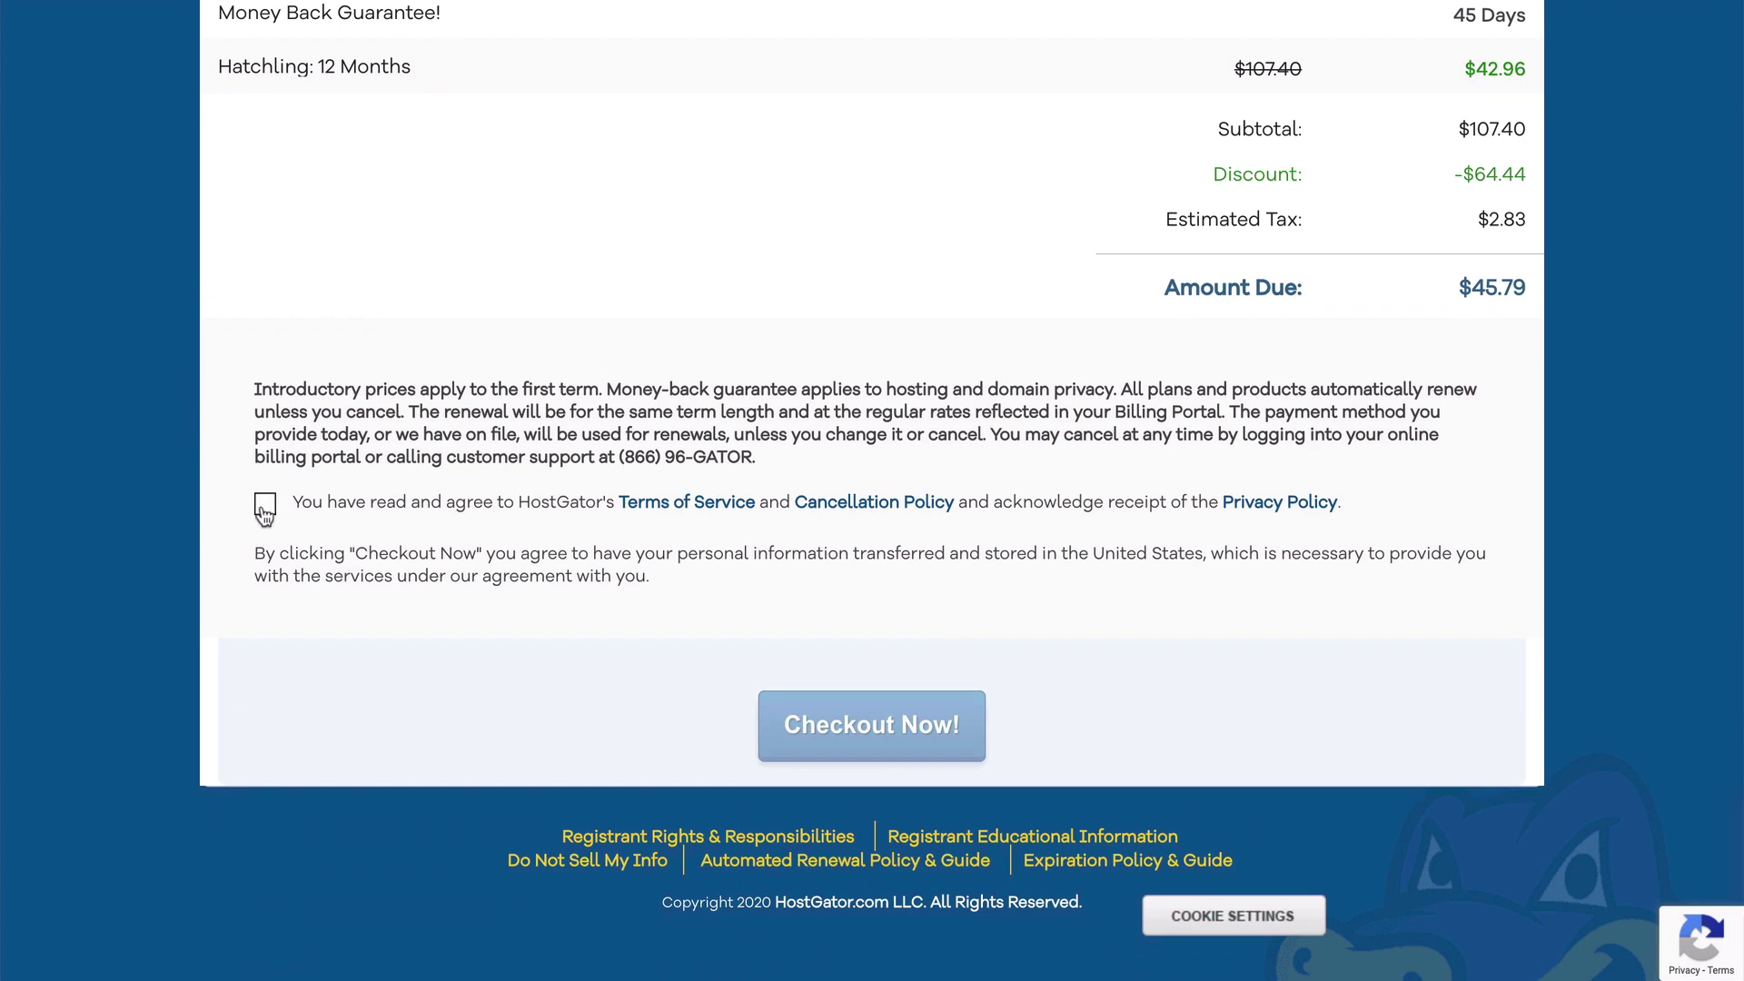
{"action": "left_click", "coordinate": [264, 503]}
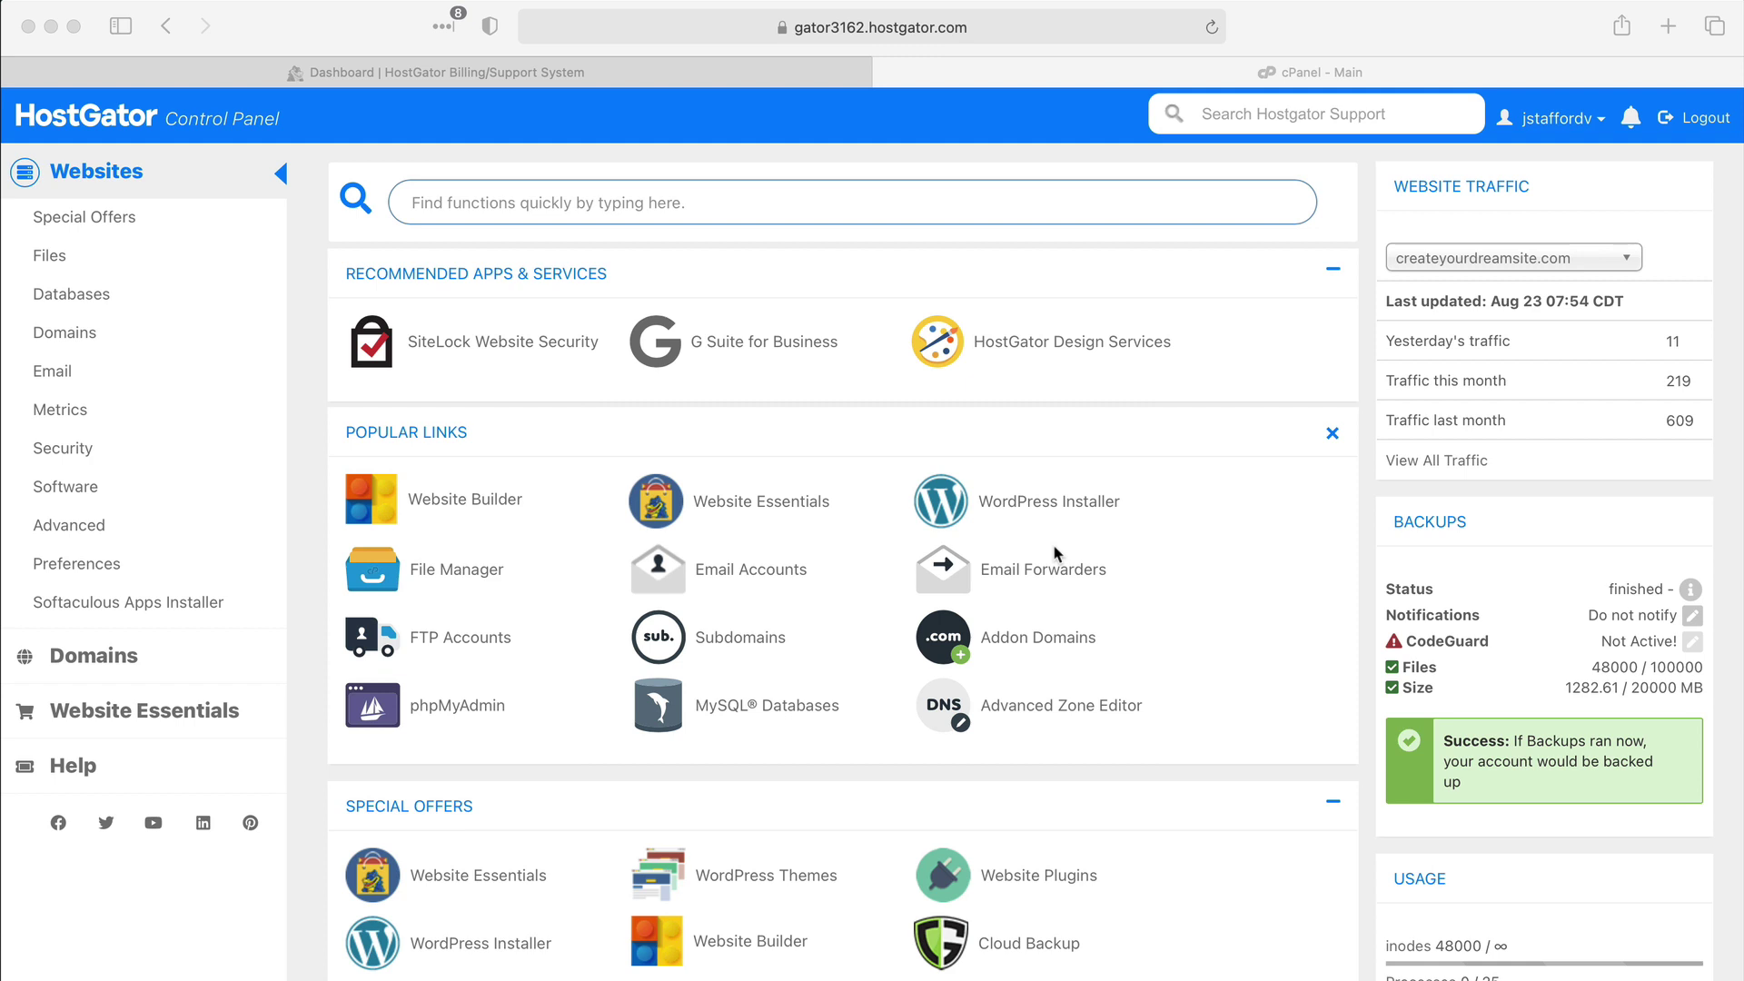
Open cPanel's MultiPHP Manager to change domain PHP versions.
{"action": "scroll", "coordinate": [1057, 552], "scroll_direction": "down", "scroll_amount": 10}
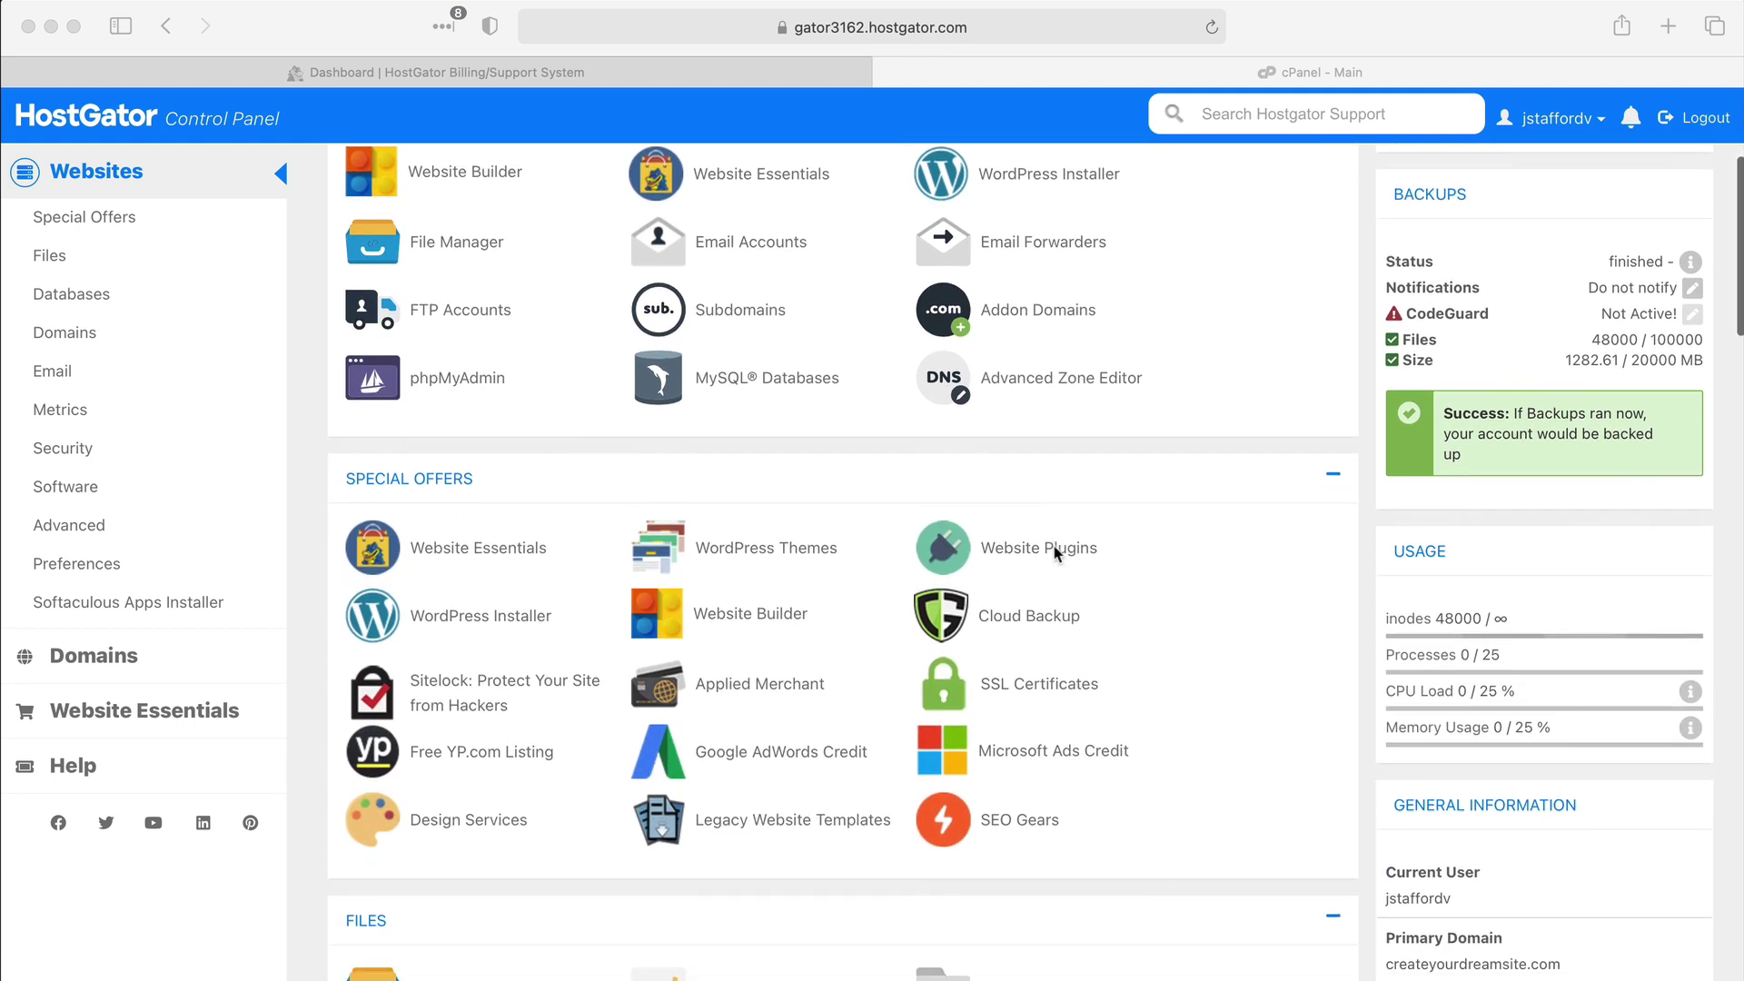
{"action": "scroll", "coordinate": [1056, 552], "scroll_direction": "down", "scroll_amount": 9}
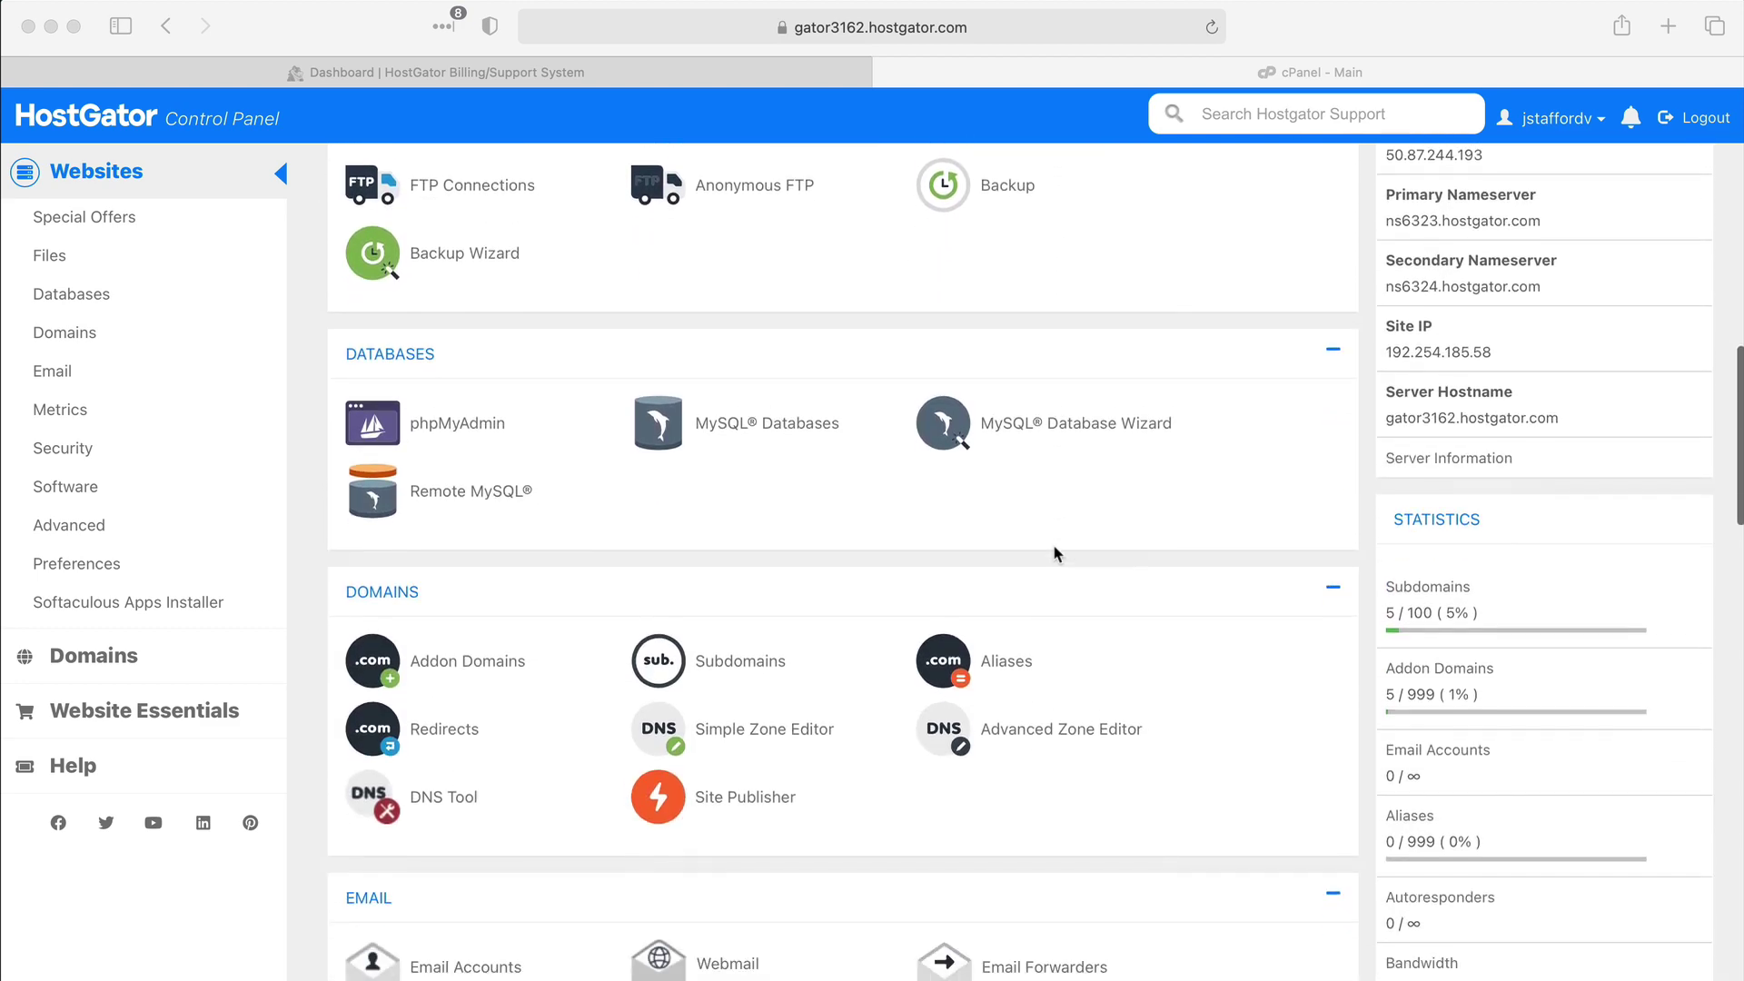
{"action": "scroll", "coordinate": [1054, 552], "scroll_direction": "down", "scroll_amount": 5}
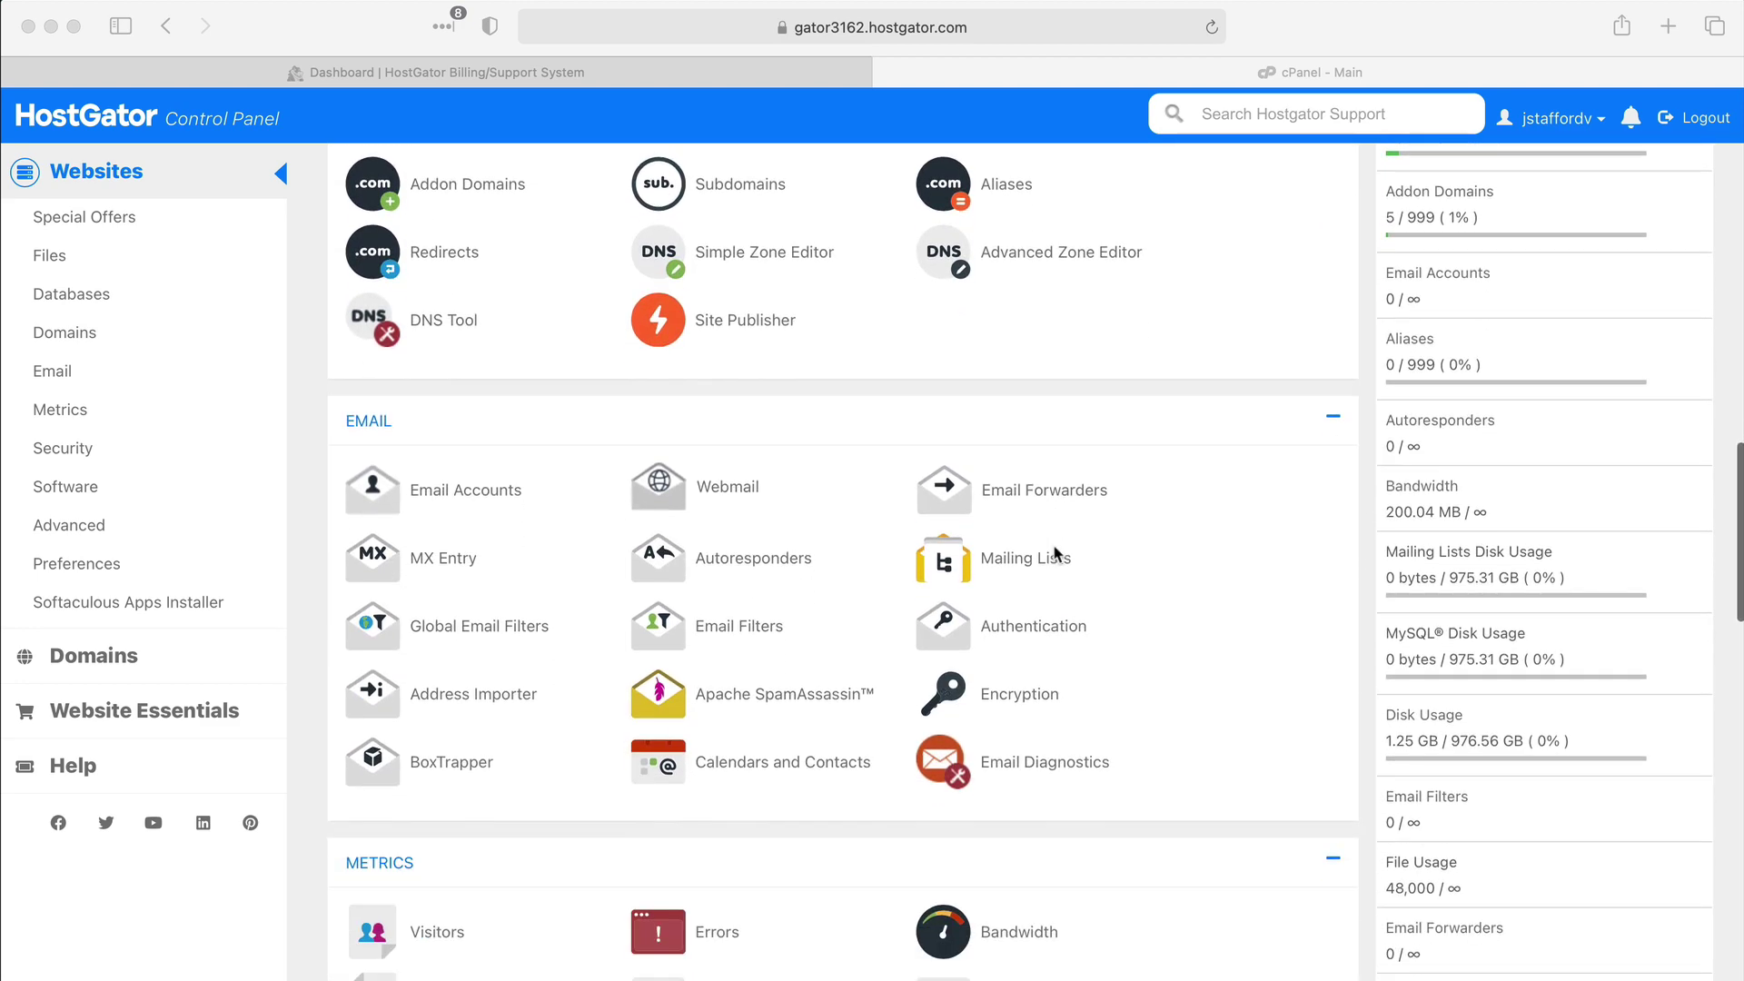
{"action": "scroll", "coordinate": [1054, 553], "scroll_direction": "down", "scroll_amount": 6}
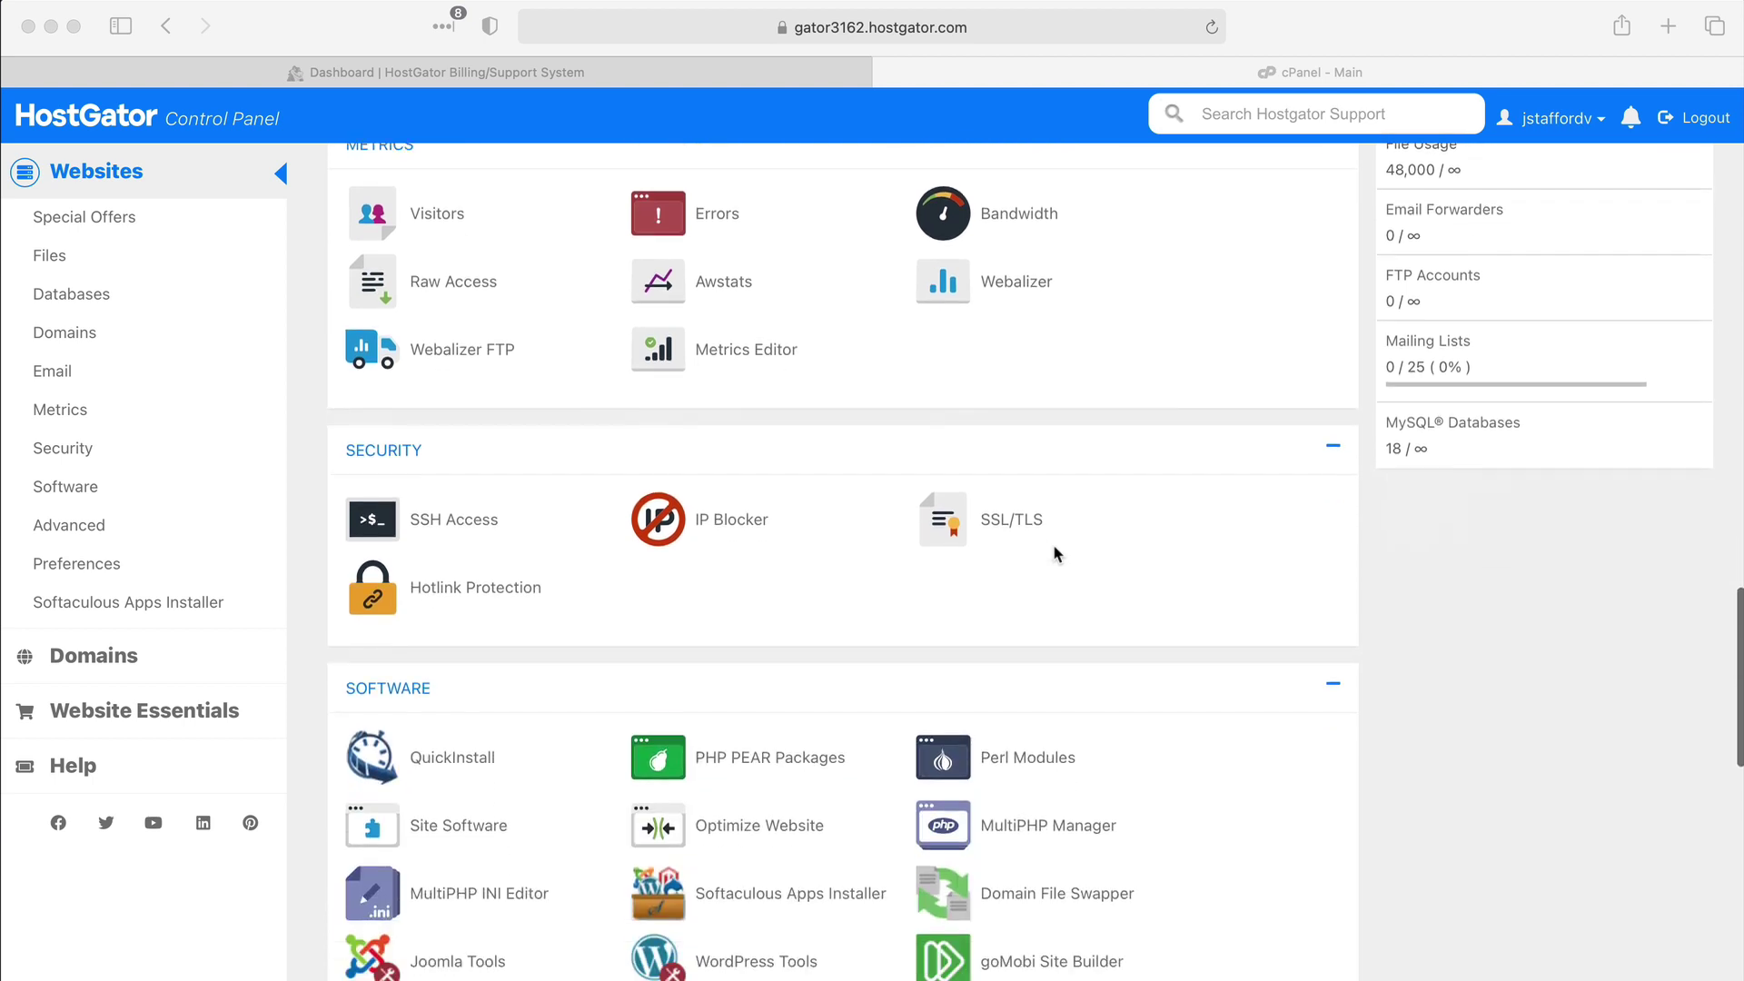
{"action": "left_click", "coordinate": [502, 583]}
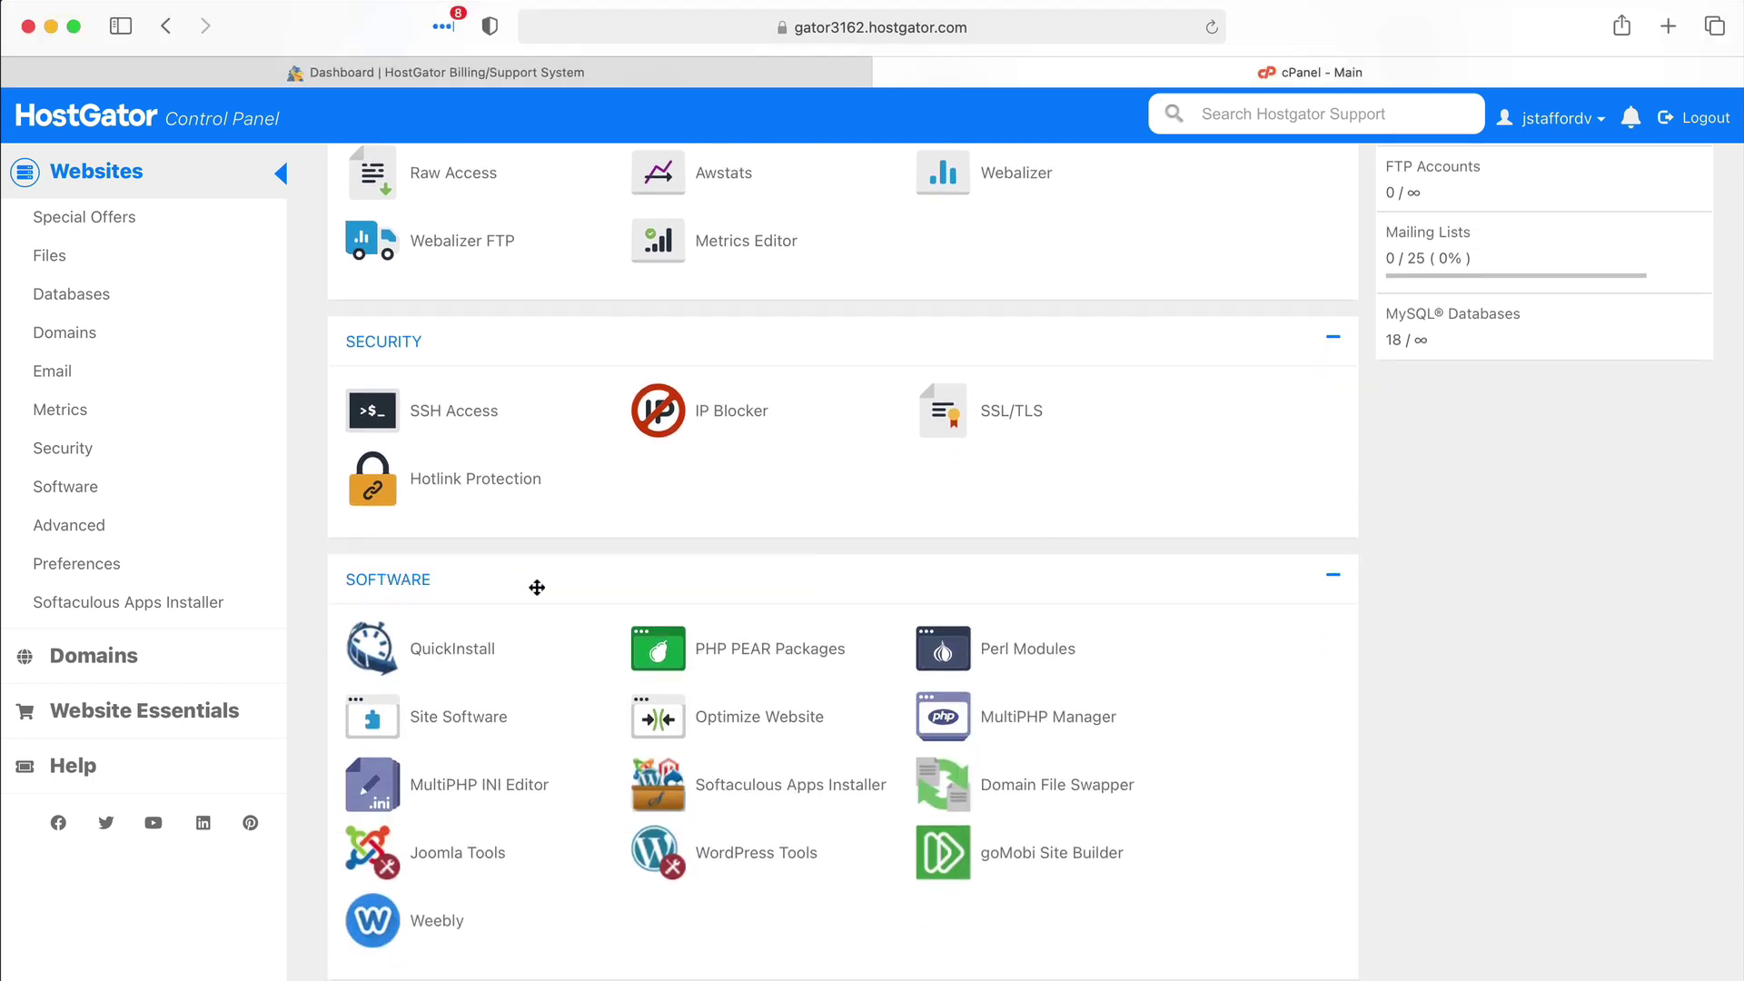
{"action": "left_click", "coordinate": [963, 726]}
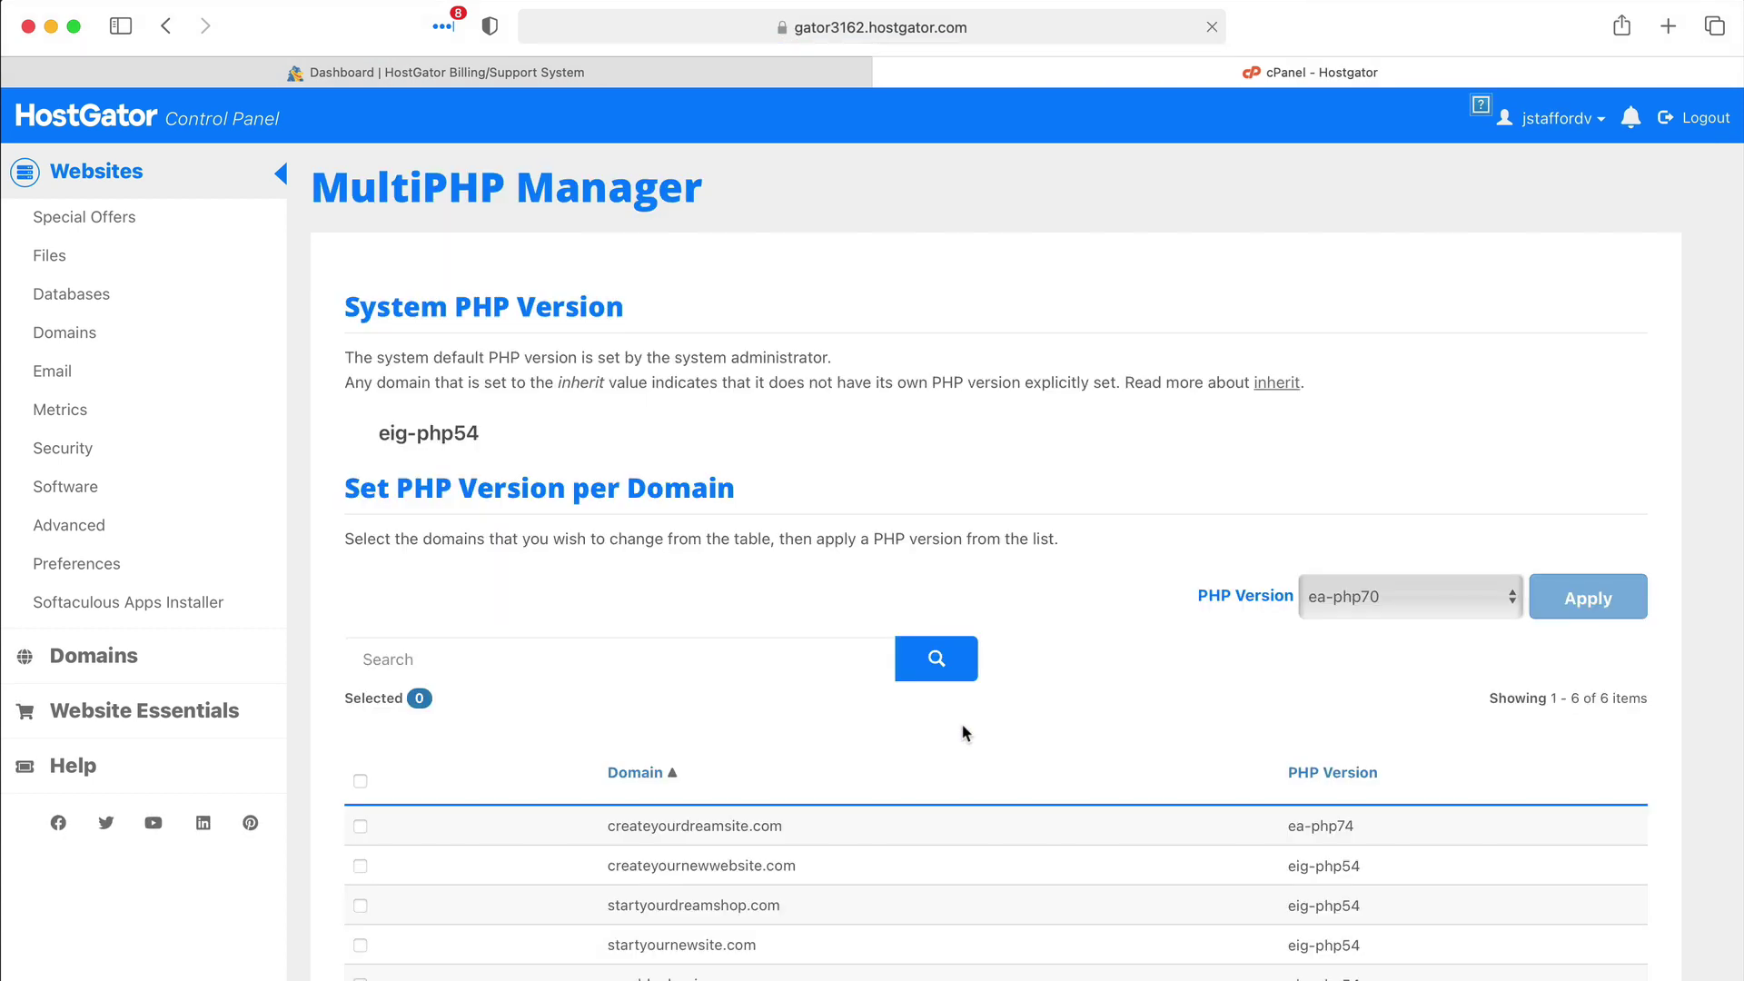
Apply PHP ea-php74 to createyourdreamsite.com and return to the cPanel home.
{"action": "scroll", "coordinate": [1130, 679], "scroll_direction": "down", "scroll_amount": 3}
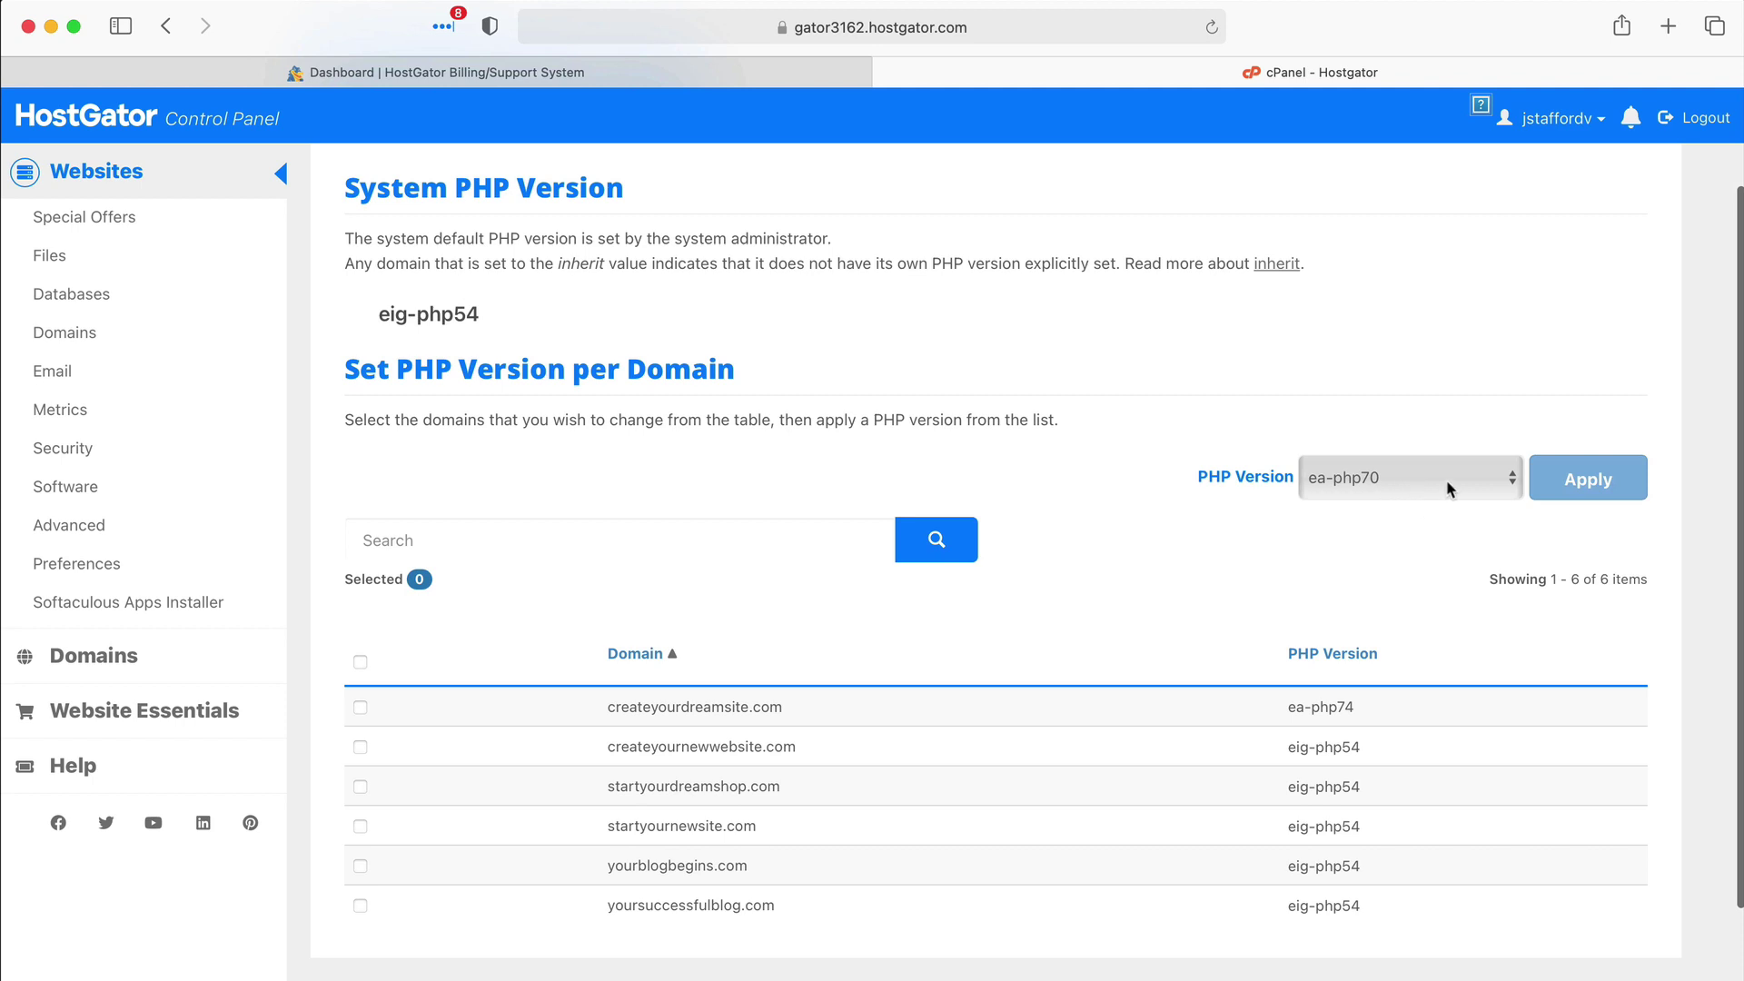
{"action": "left_click", "coordinate": [1396, 479]}
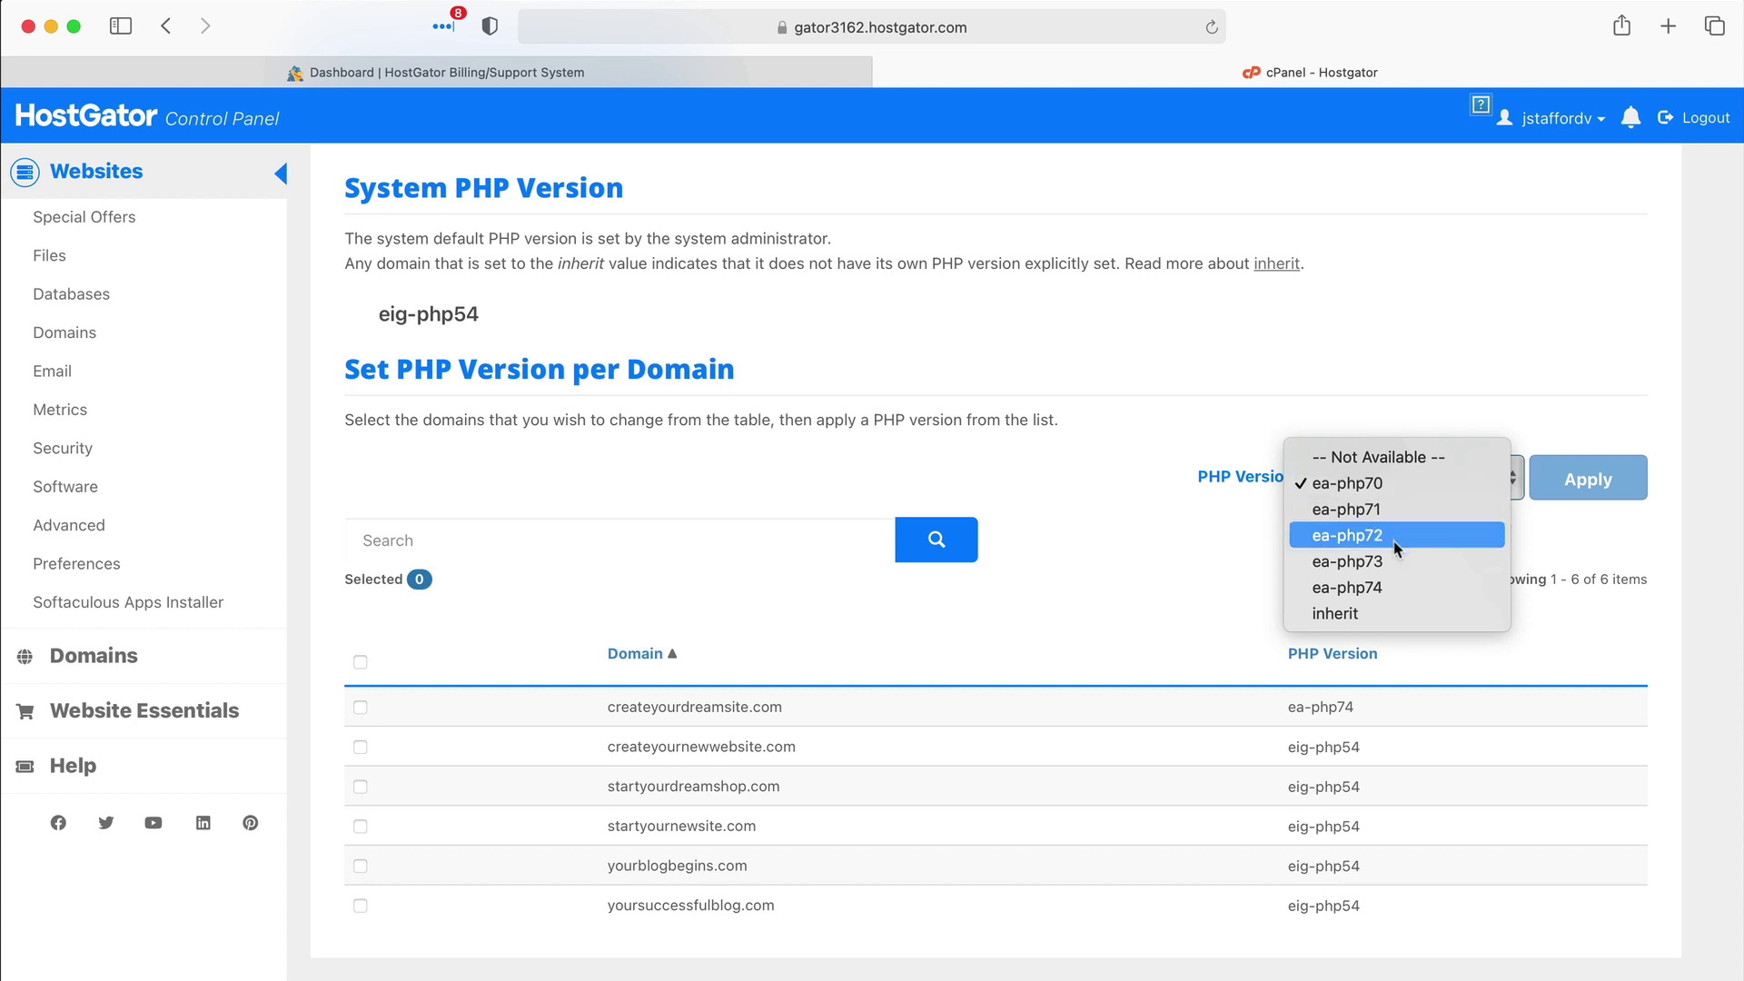
{"action": "left_click", "coordinate": [1390, 590]}
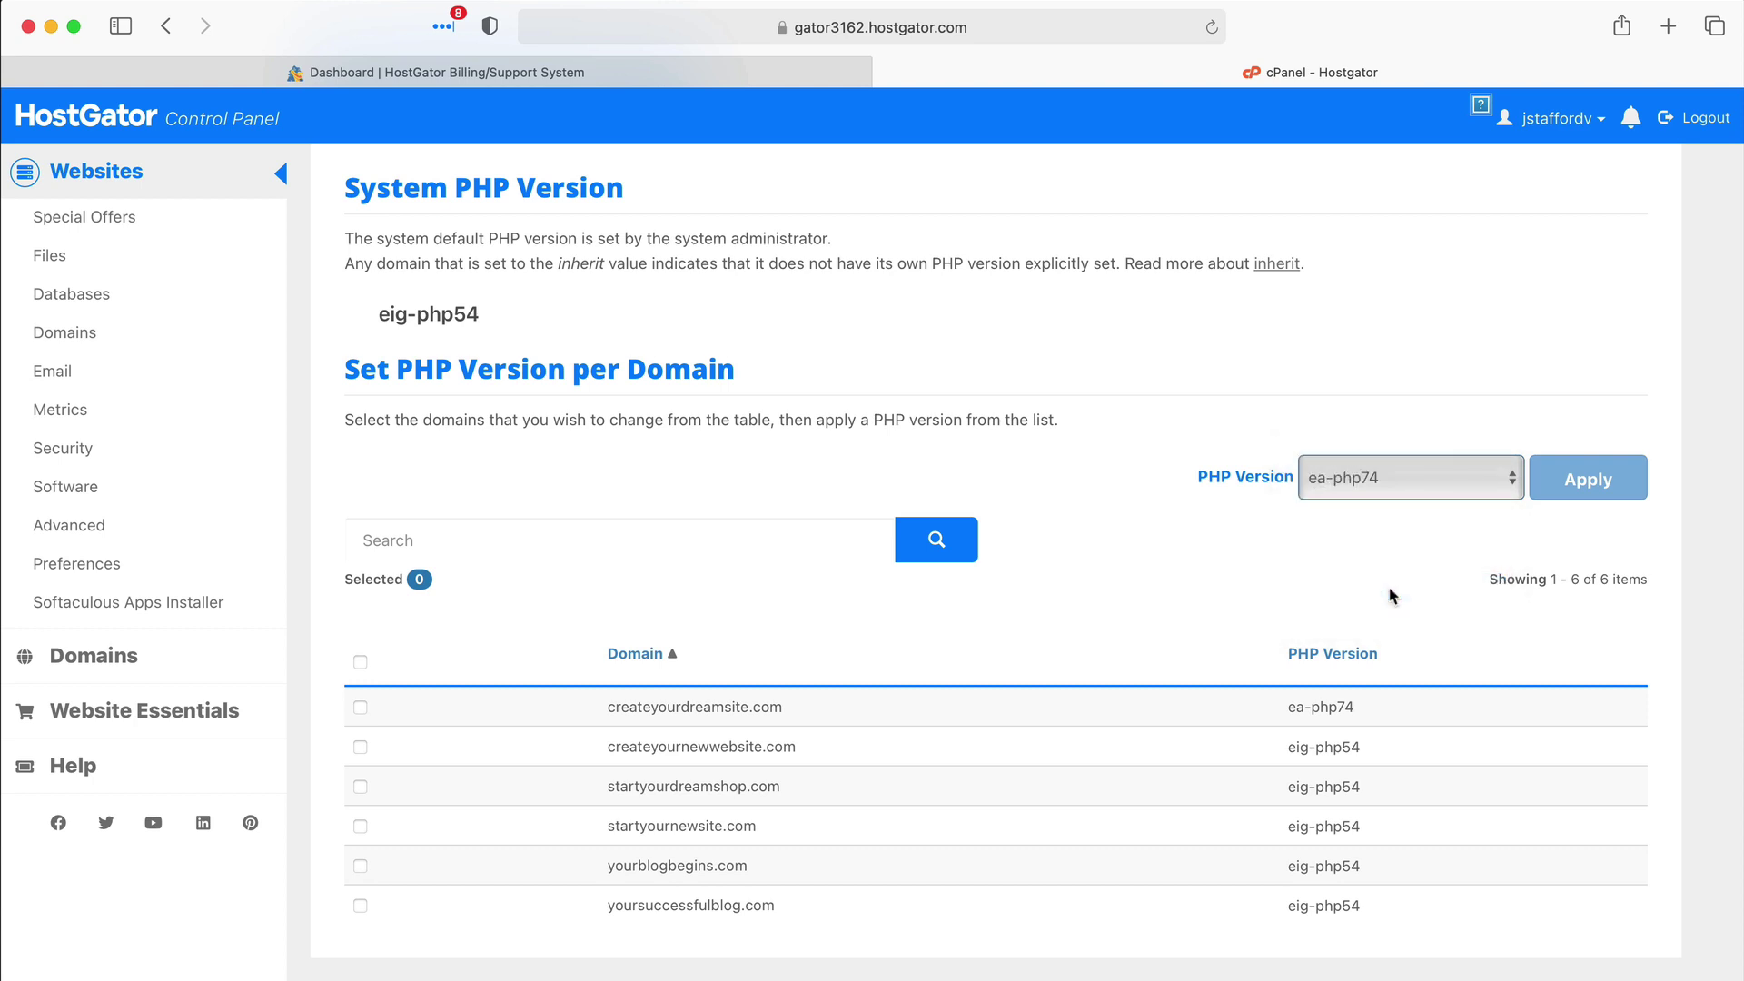
{"action": "left_click", "coordinate": [361, 708]}
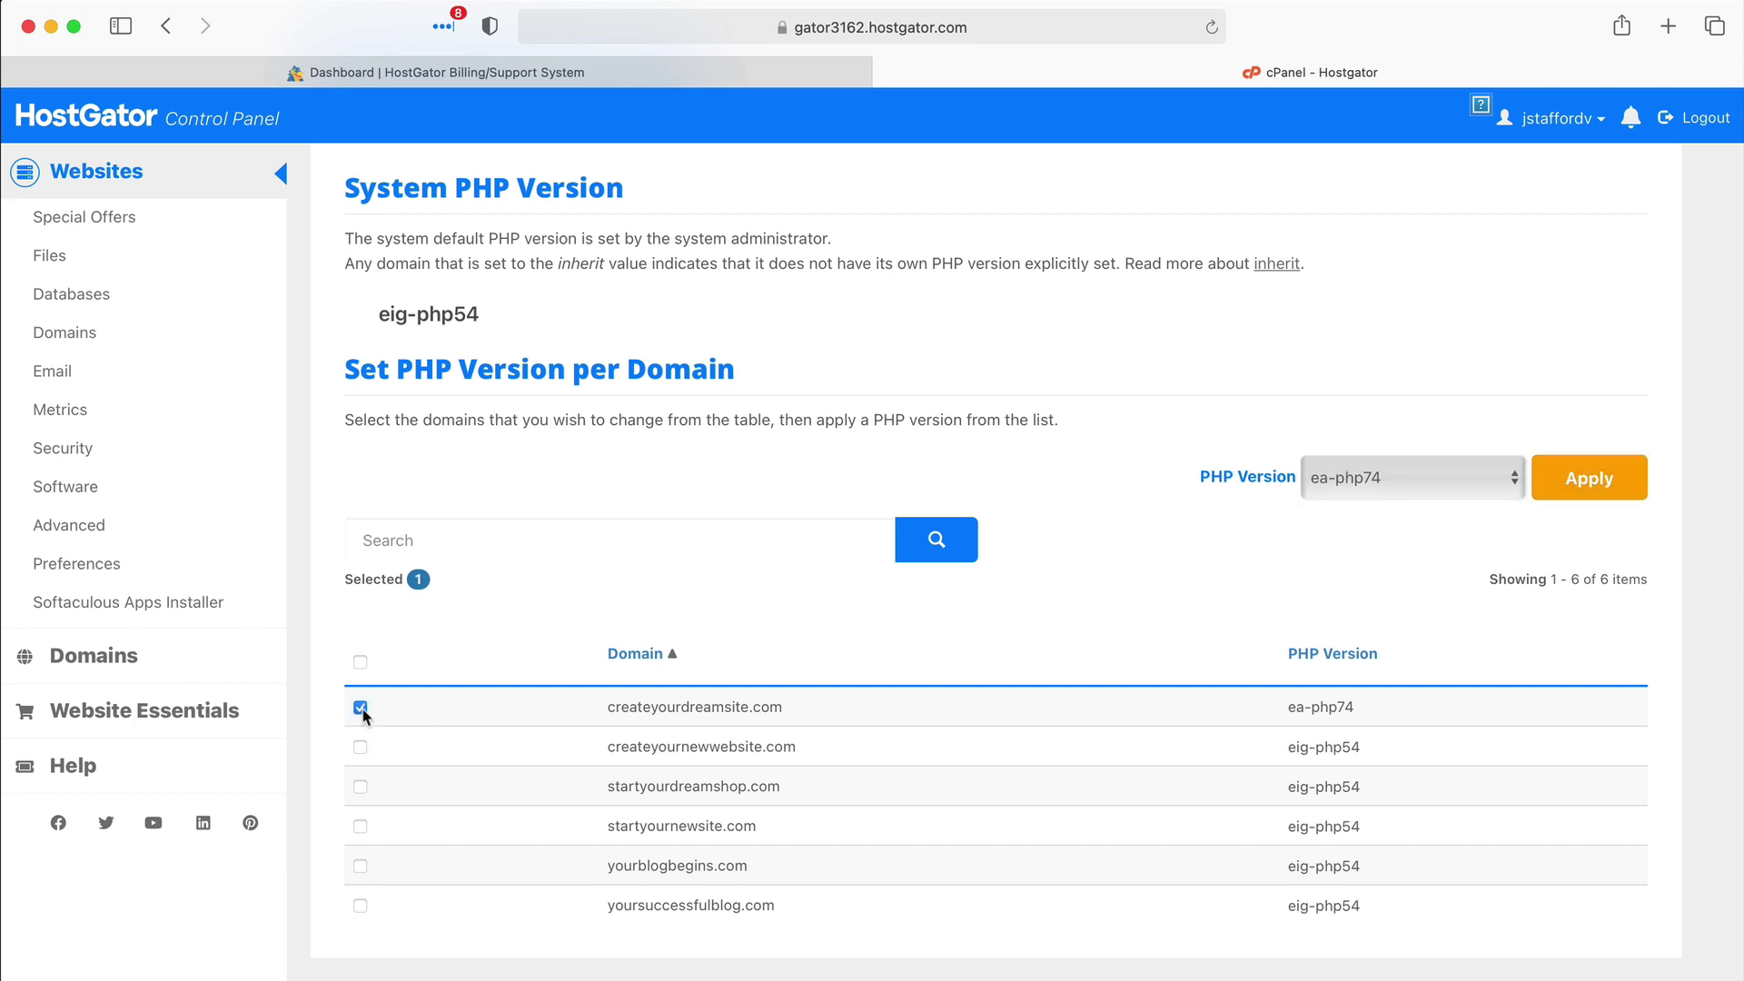
{"action": "left_click", "coordinate": [1574, 491]}
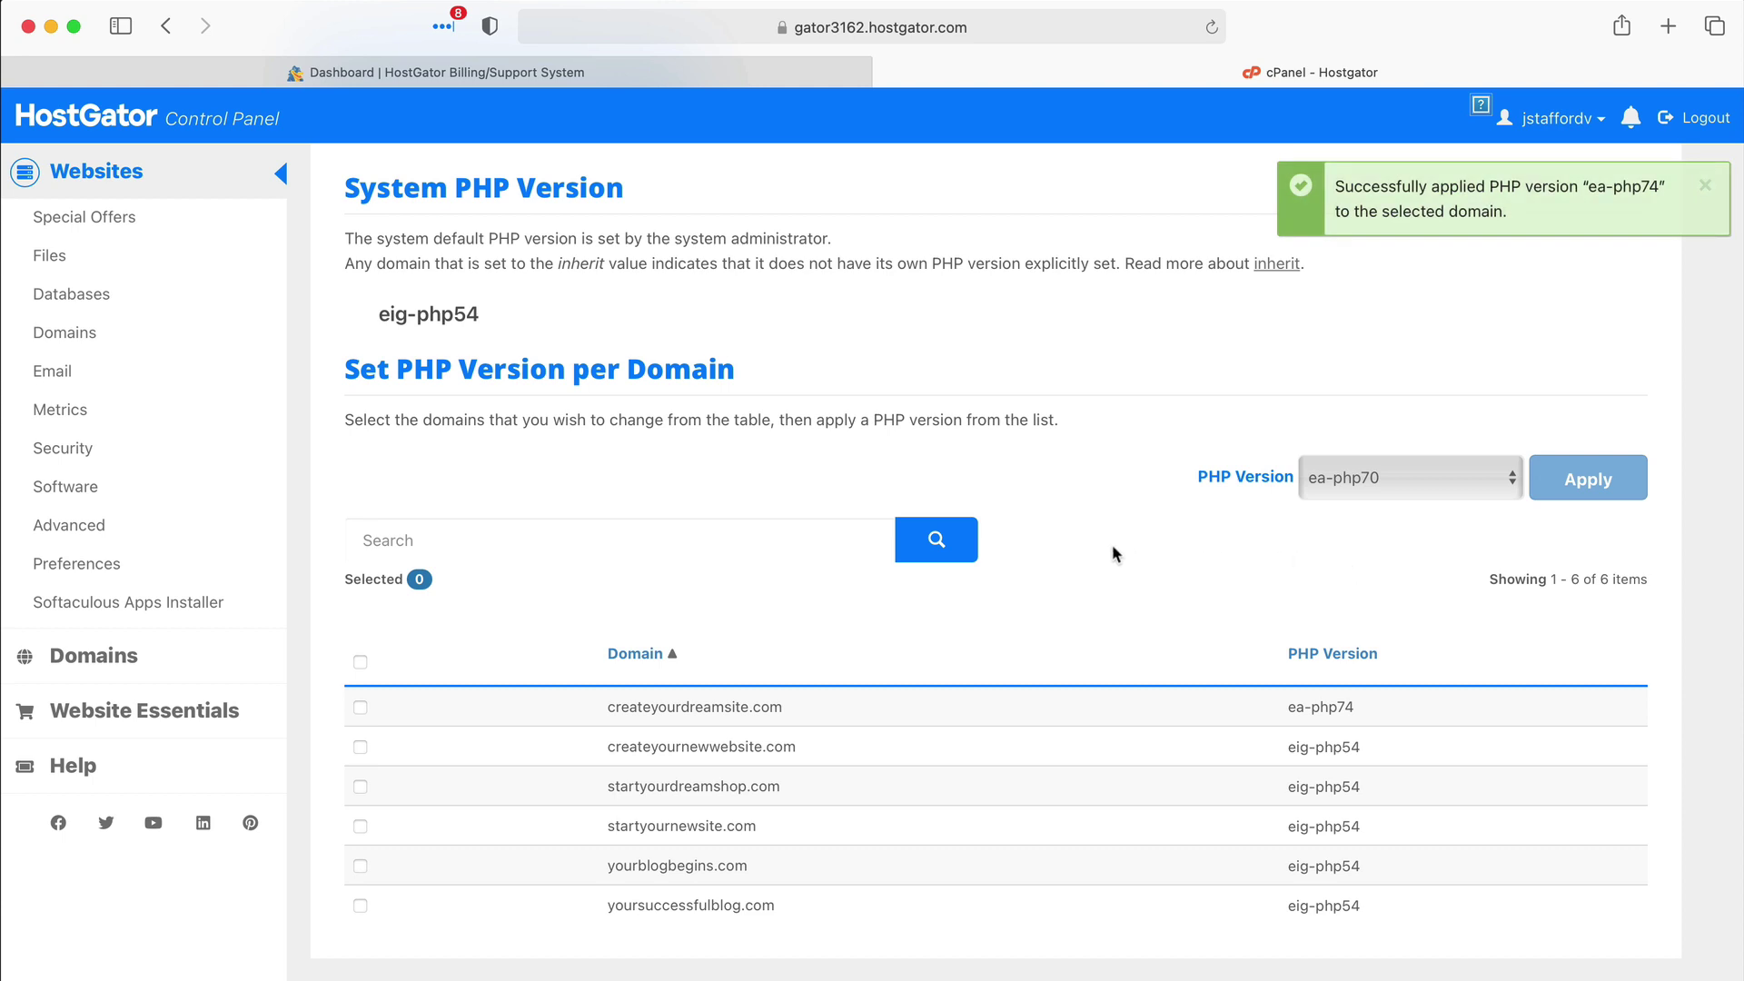
{"action": "scroll", "coordinate": [1116, 553], "scroll_direction": "up", "scroll_amount": 3}
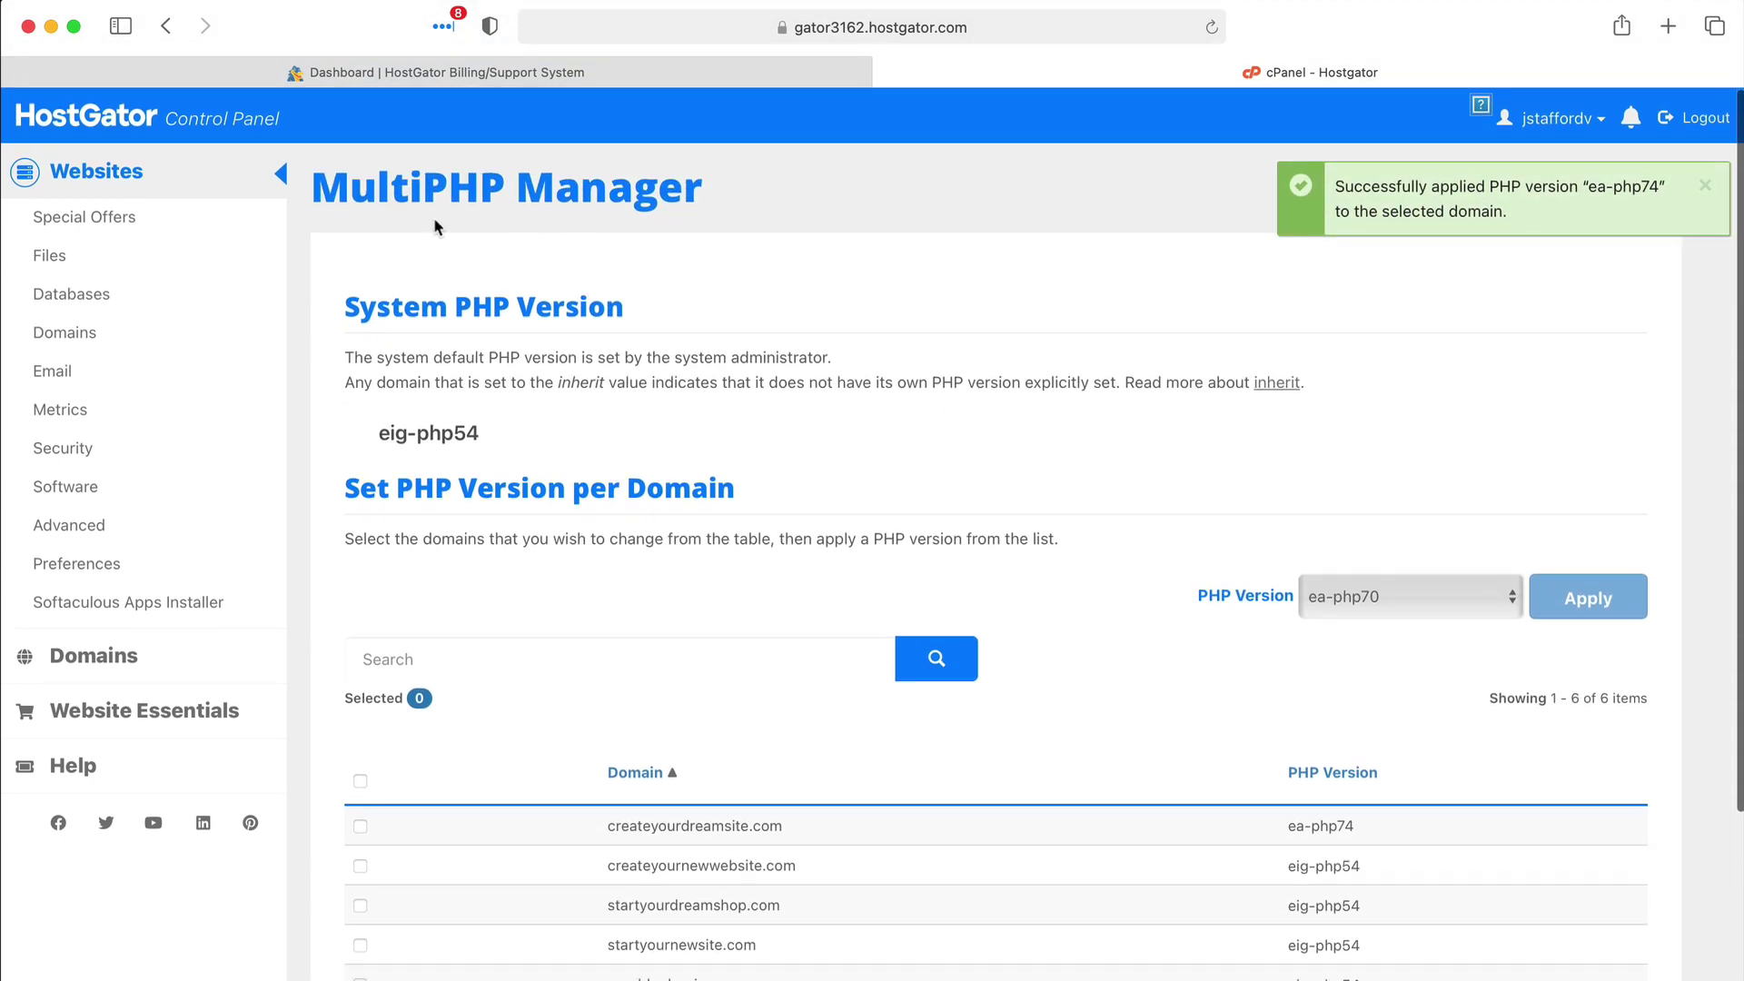
{"action": "left_click", "coordinate": [280, 174]}
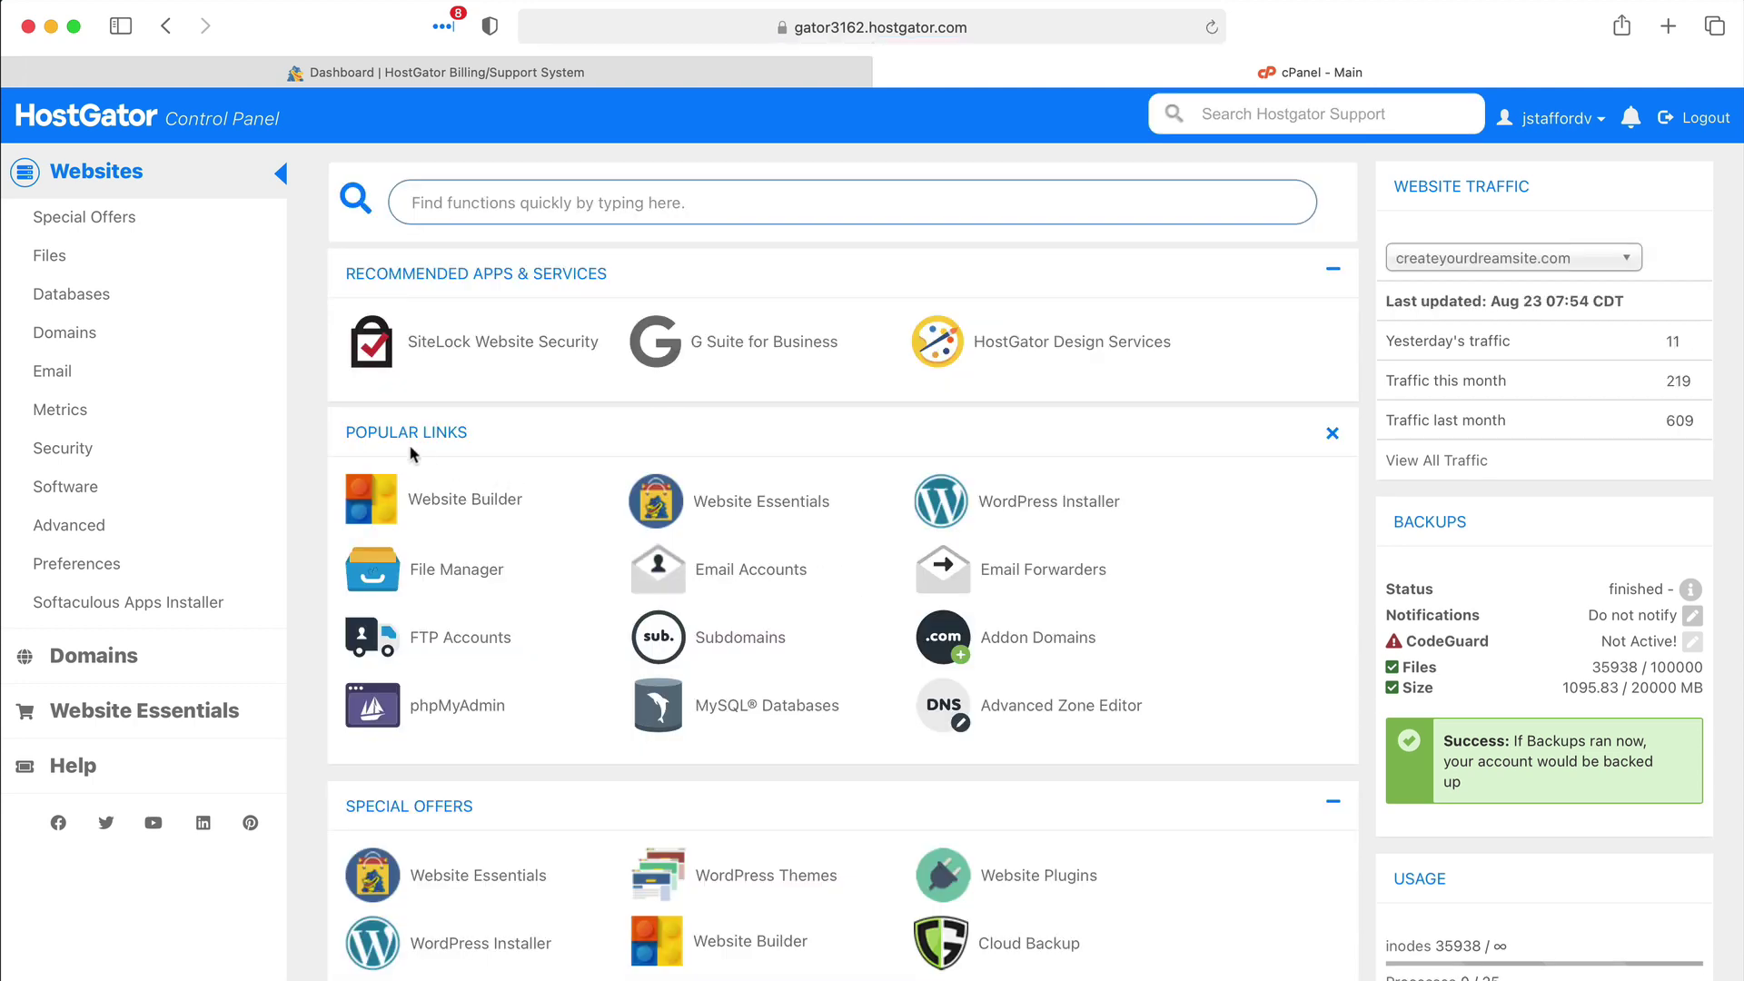
Start a Softaculous WordPress install on createyourdreamsite.com, keeping version 5.5.
{"action": "left_click", "coordinate": [1027, 505]}
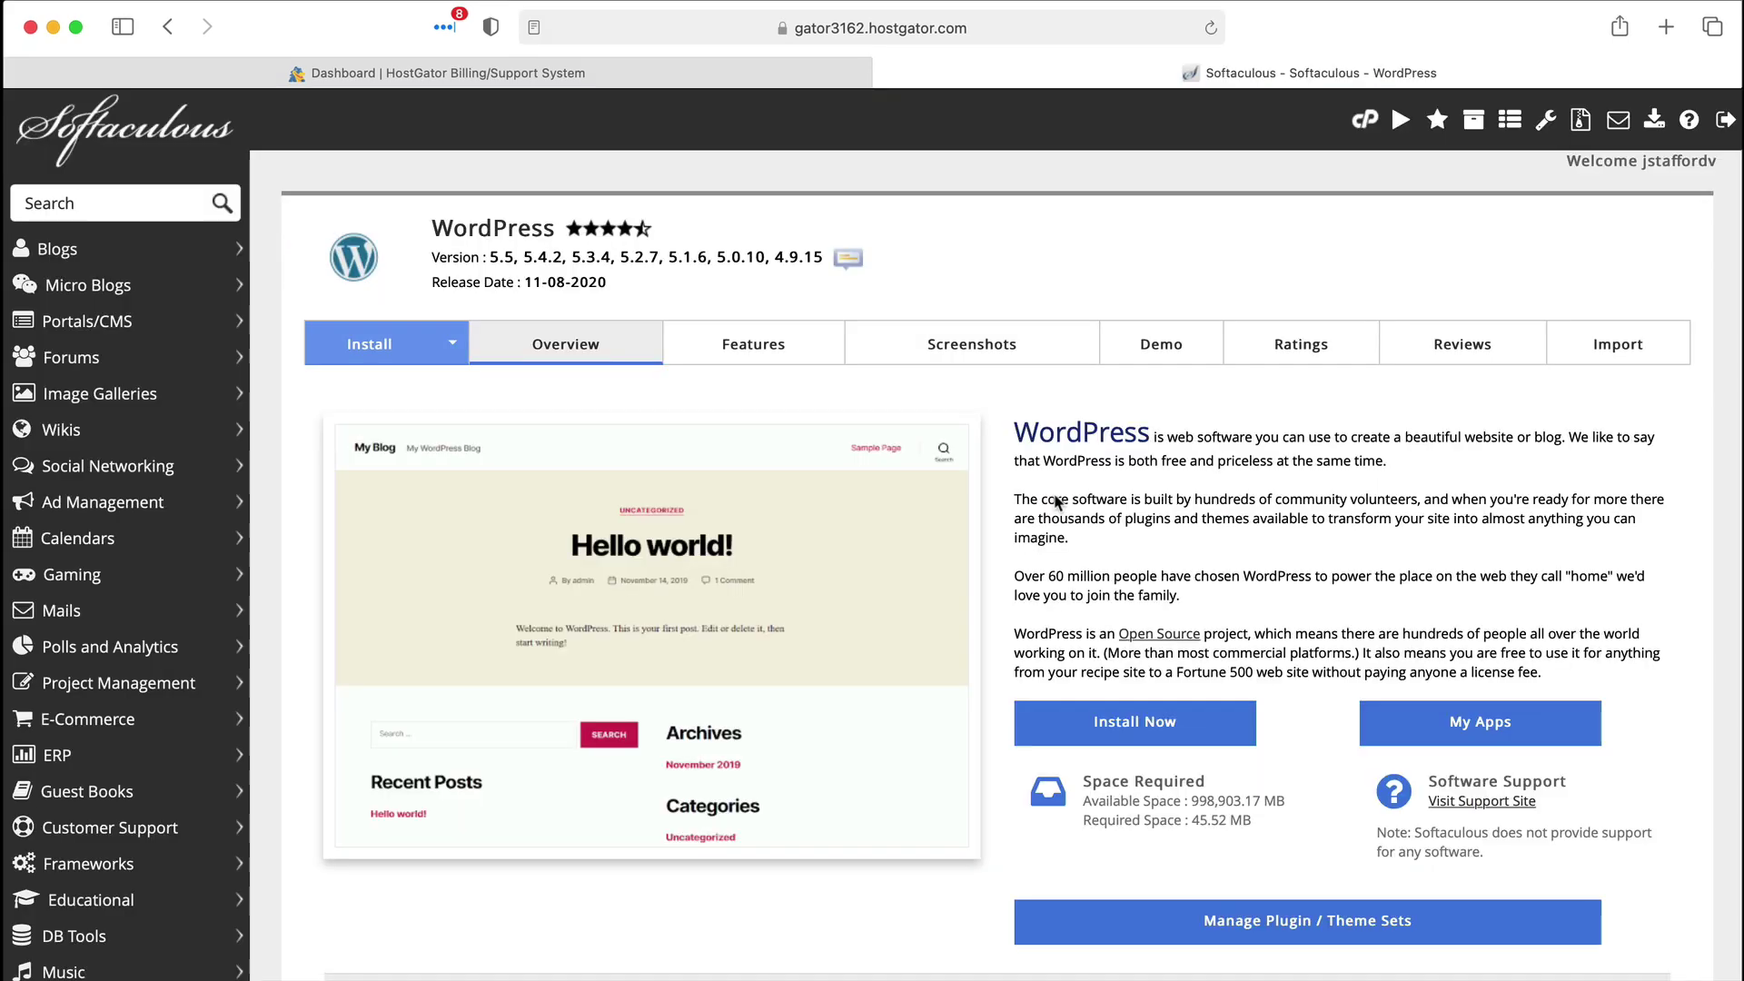
{"action": "scroll", "coordinate": [1056, 502], "scroll_direction": "down", "scroll_amount": 5}
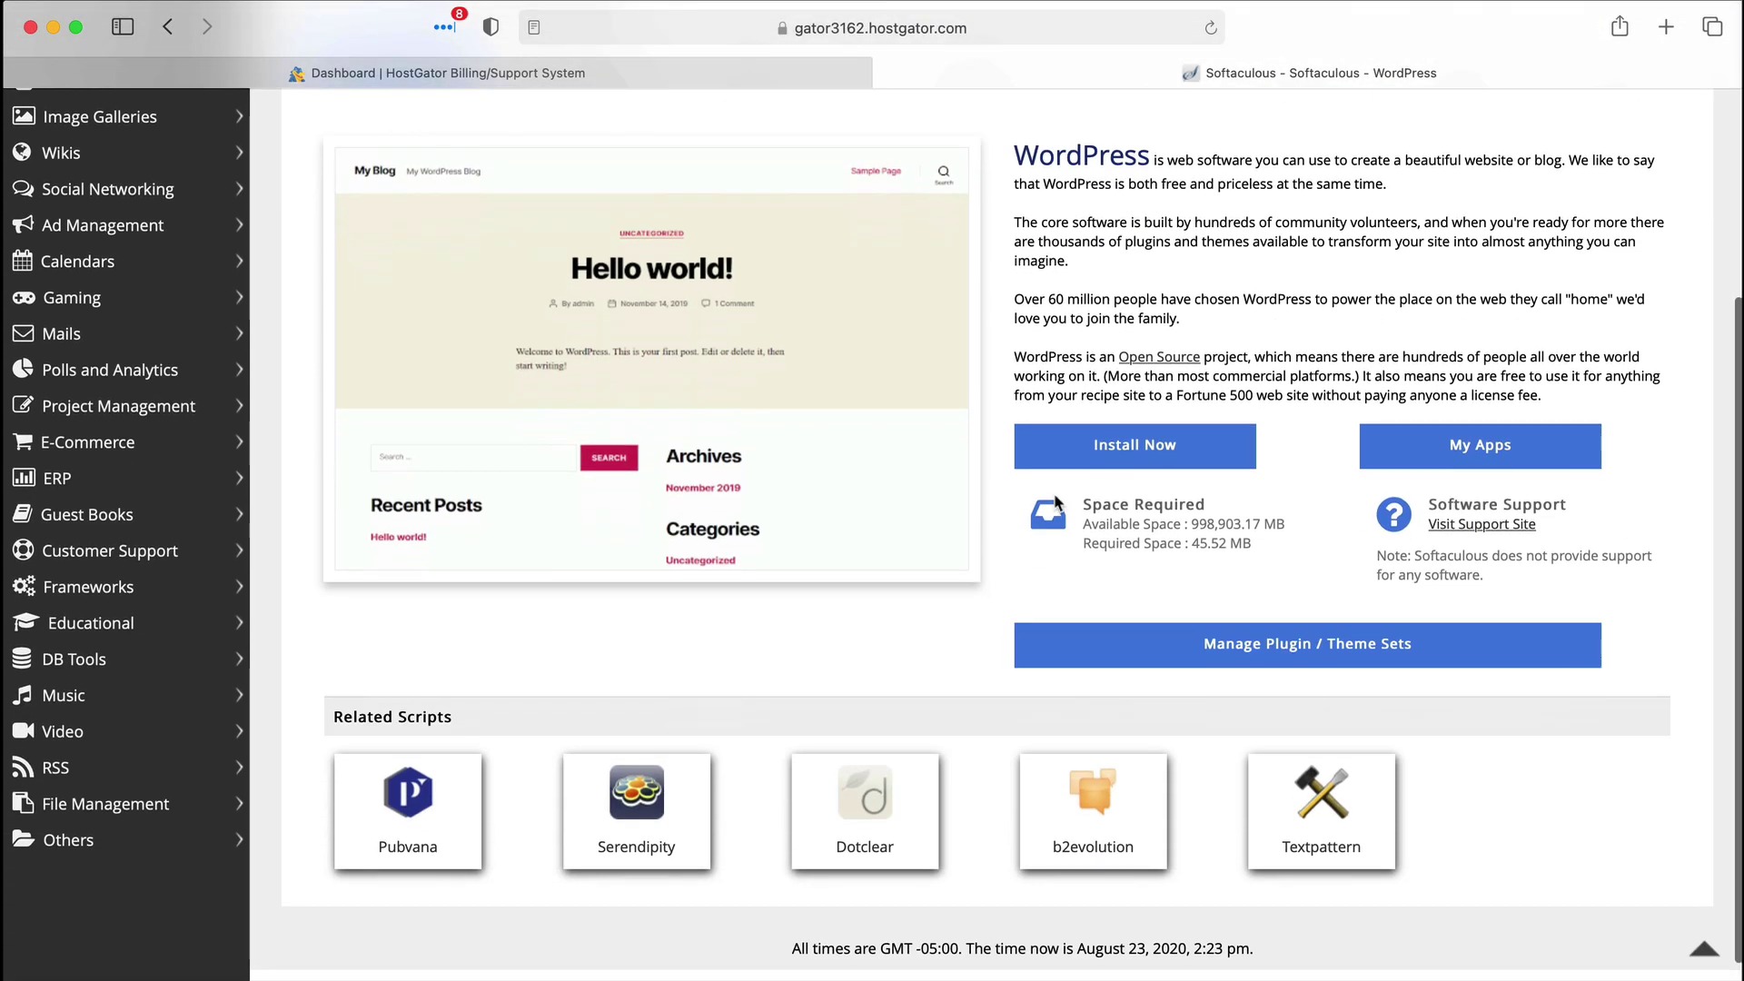
{"action": "left_click", "coordinate": [1127, 449]}
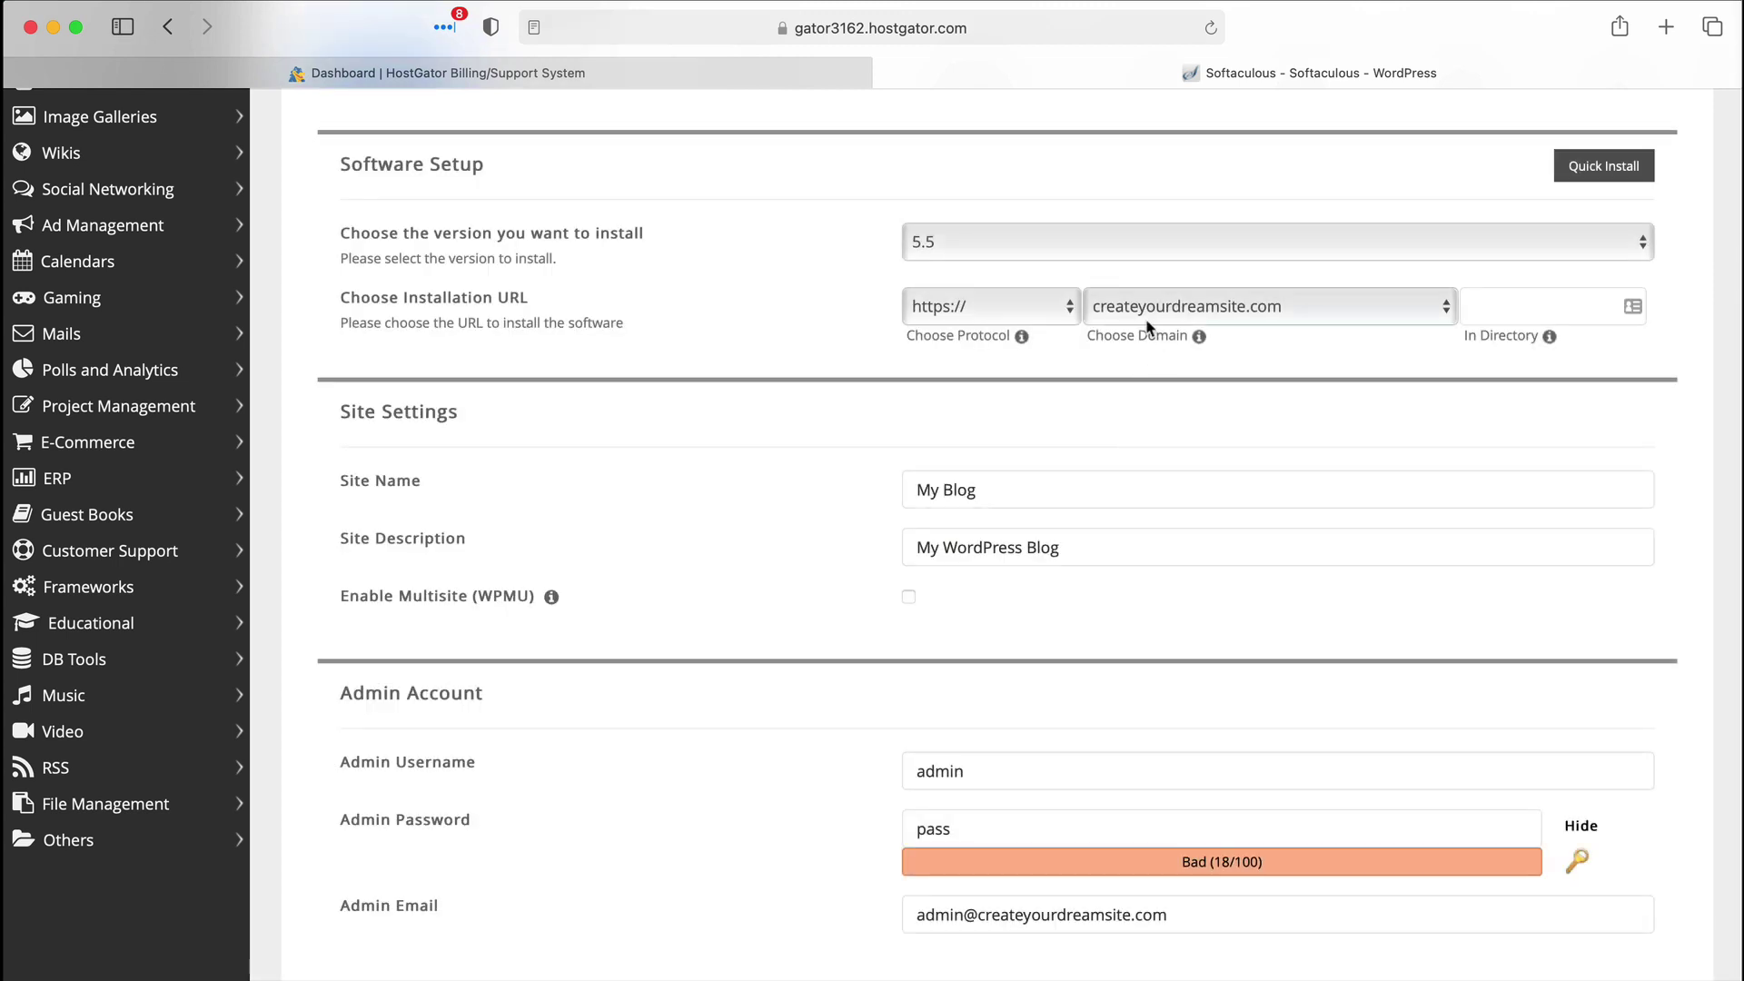
{"action": "left_click", "coordinate": [1256, 314]}
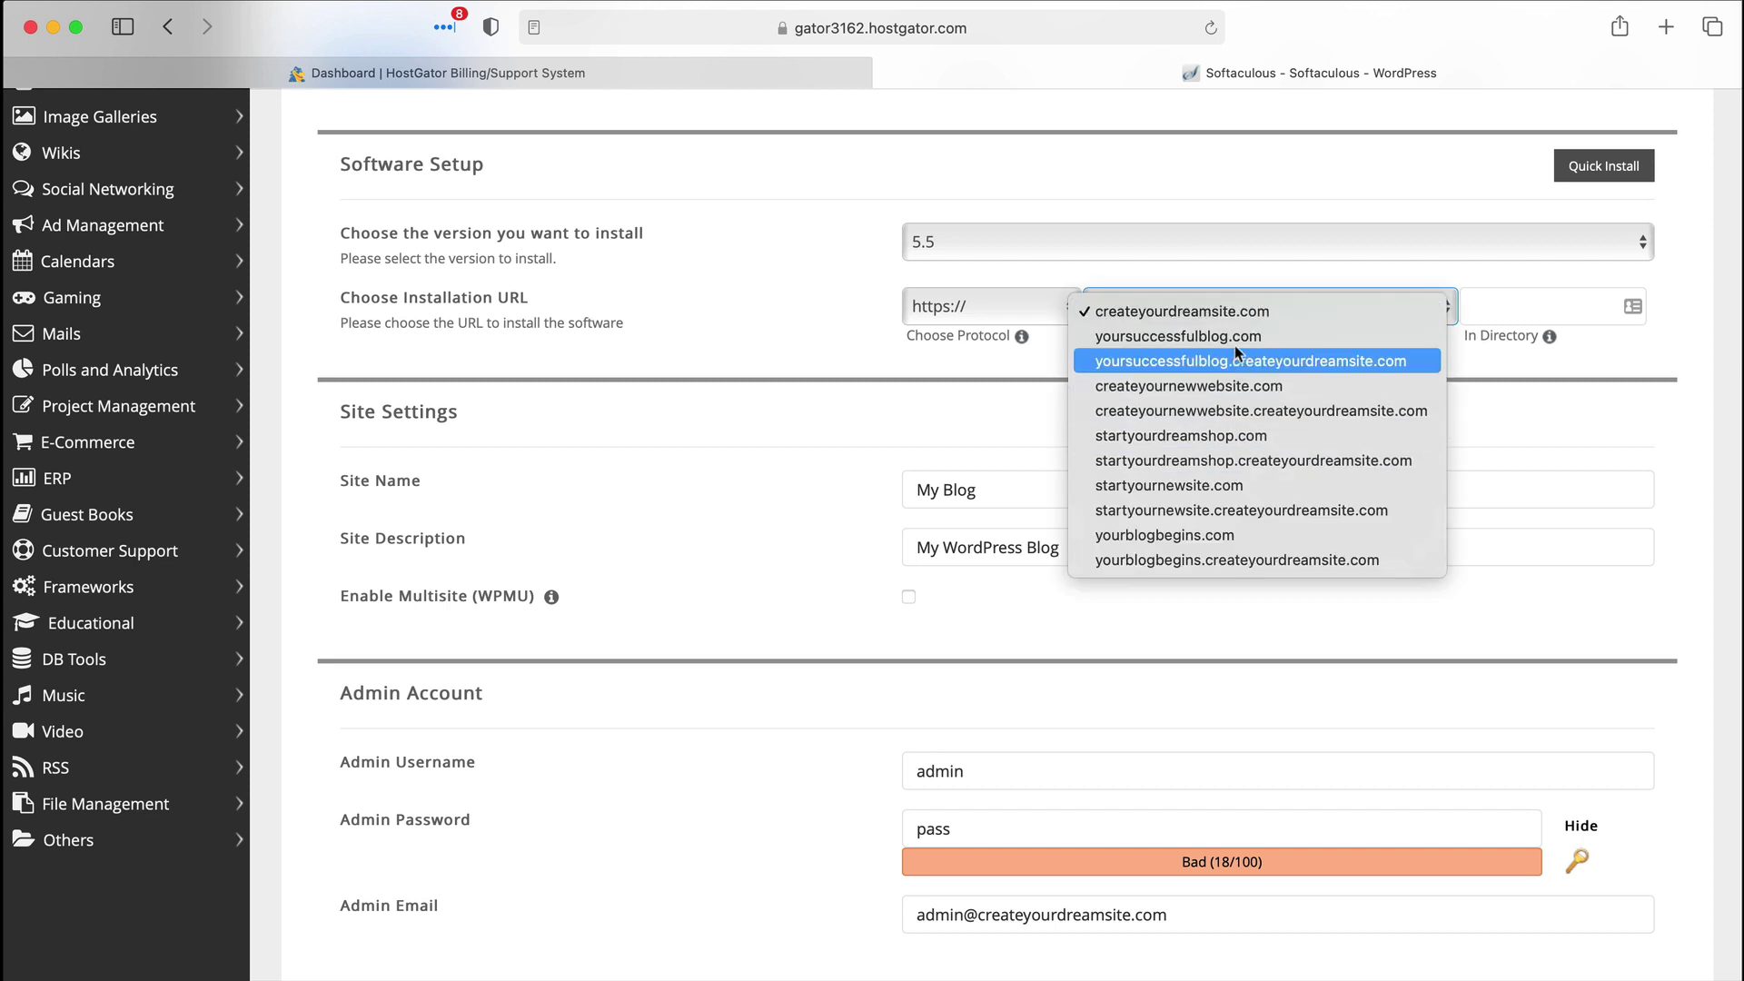
{"action": "left_click", "coordinate": [1234, 313]}
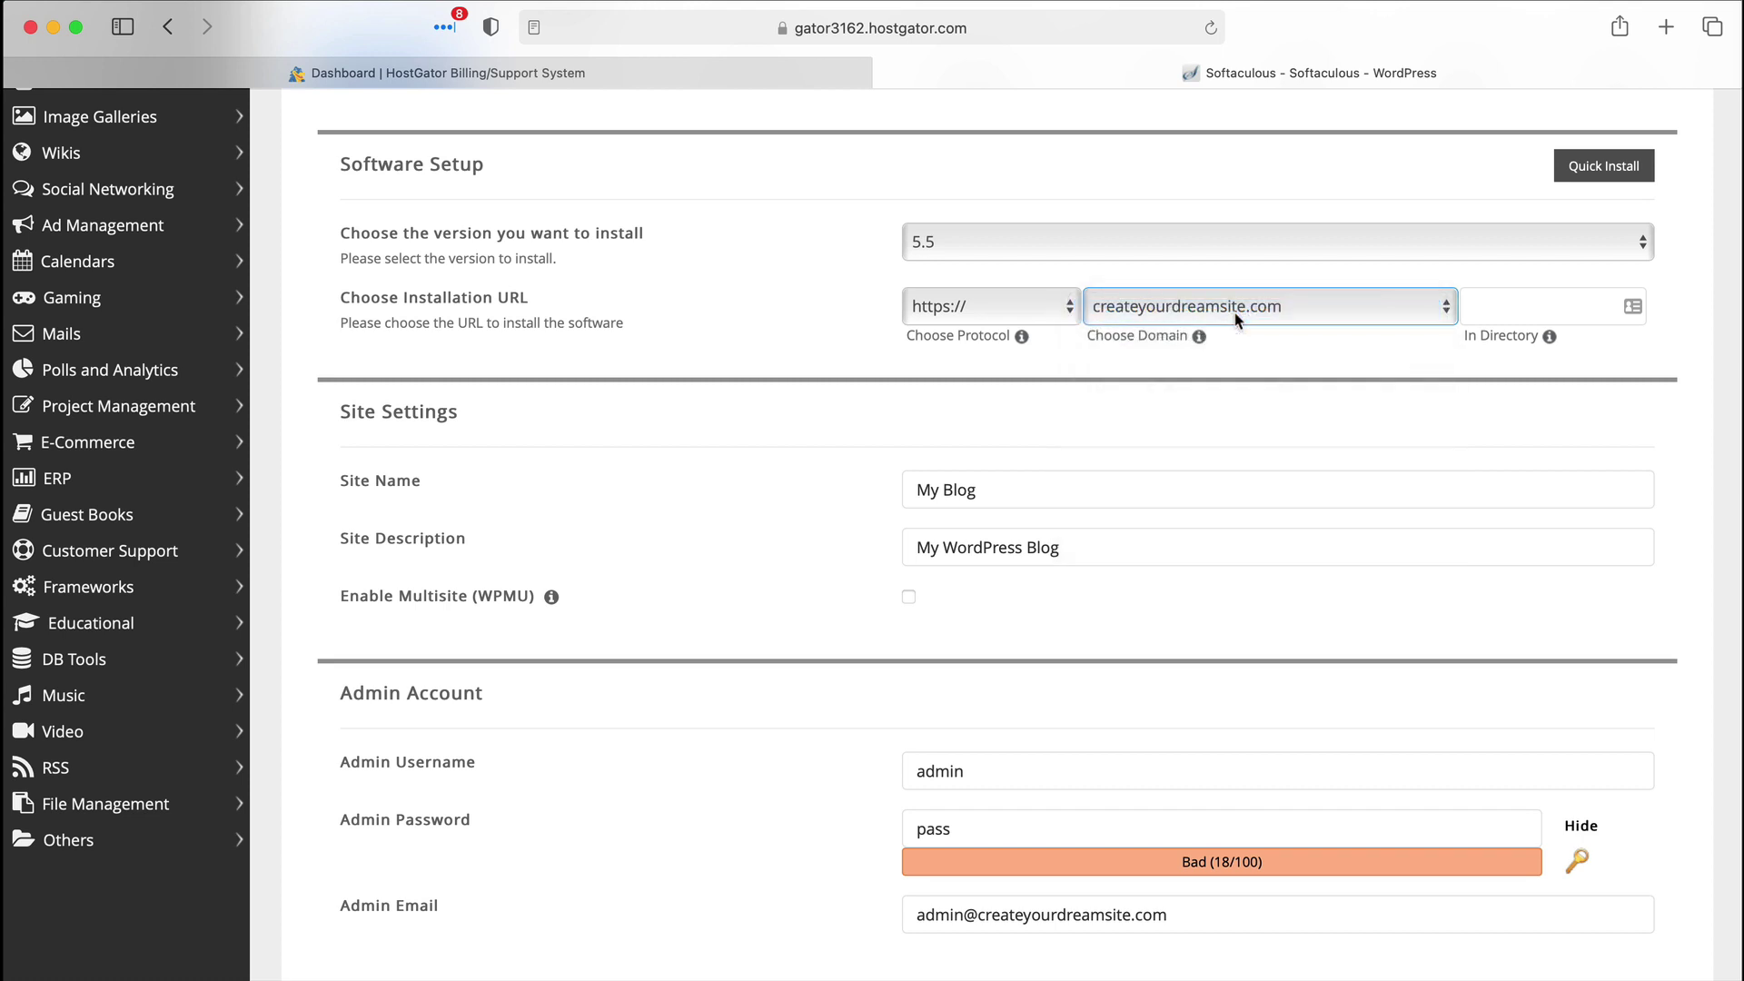
{"action": "left_click", "coordinate": [1122, 244]}
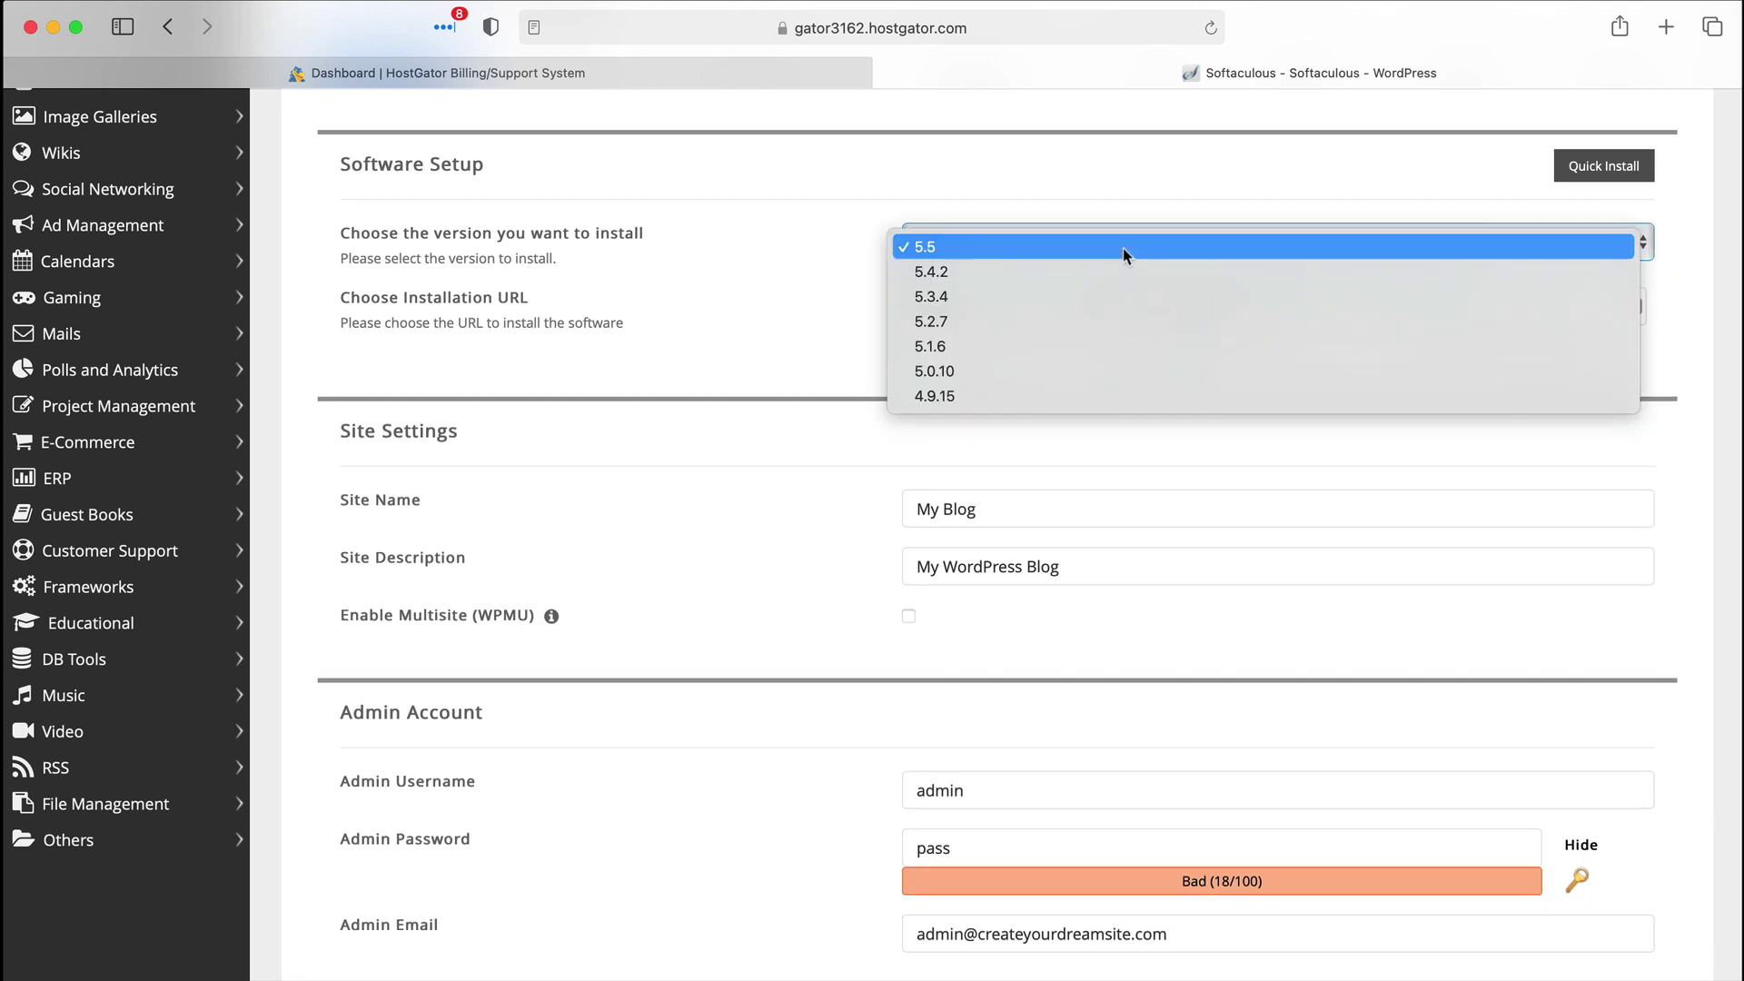
{"action": "left_click", "coordinate": [1123, 248]}
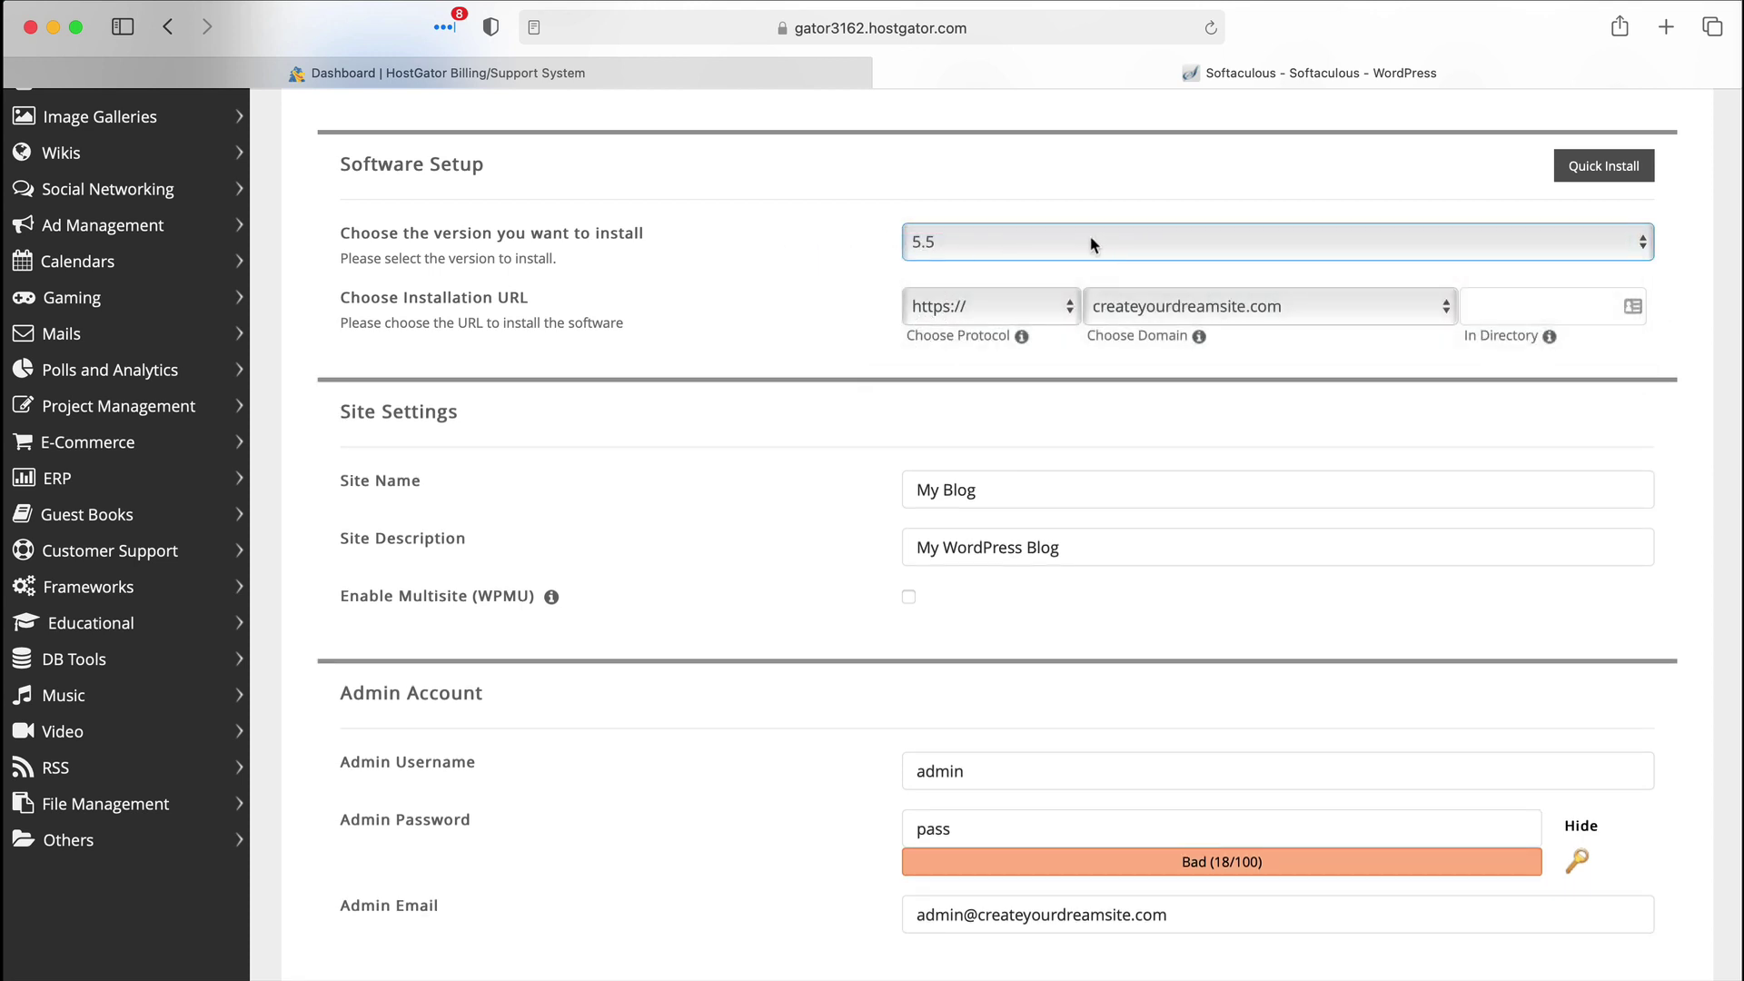
Rename the site from My Blog to 'Create Your Dream Site'.
{"action": "triple_click", "coordinate": [1002, 491]}
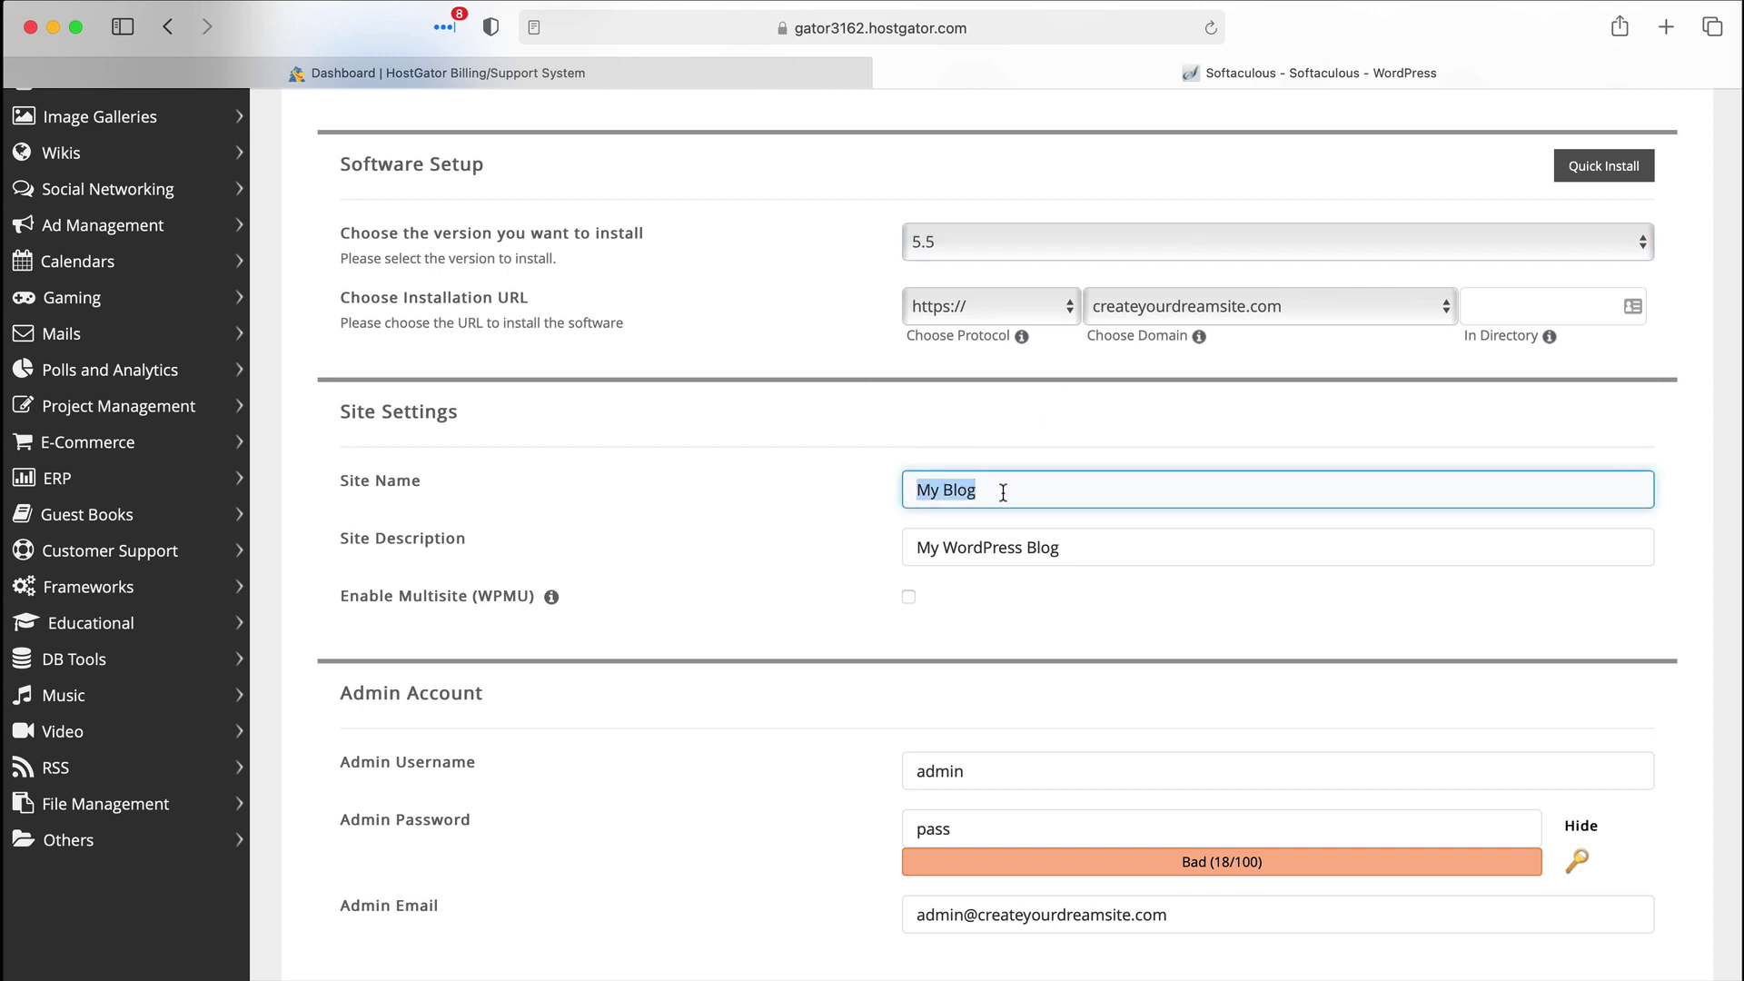
{"action": "key", "text": "BackSpace"}
{"action": "type", "text": "Create Your Dream S"}
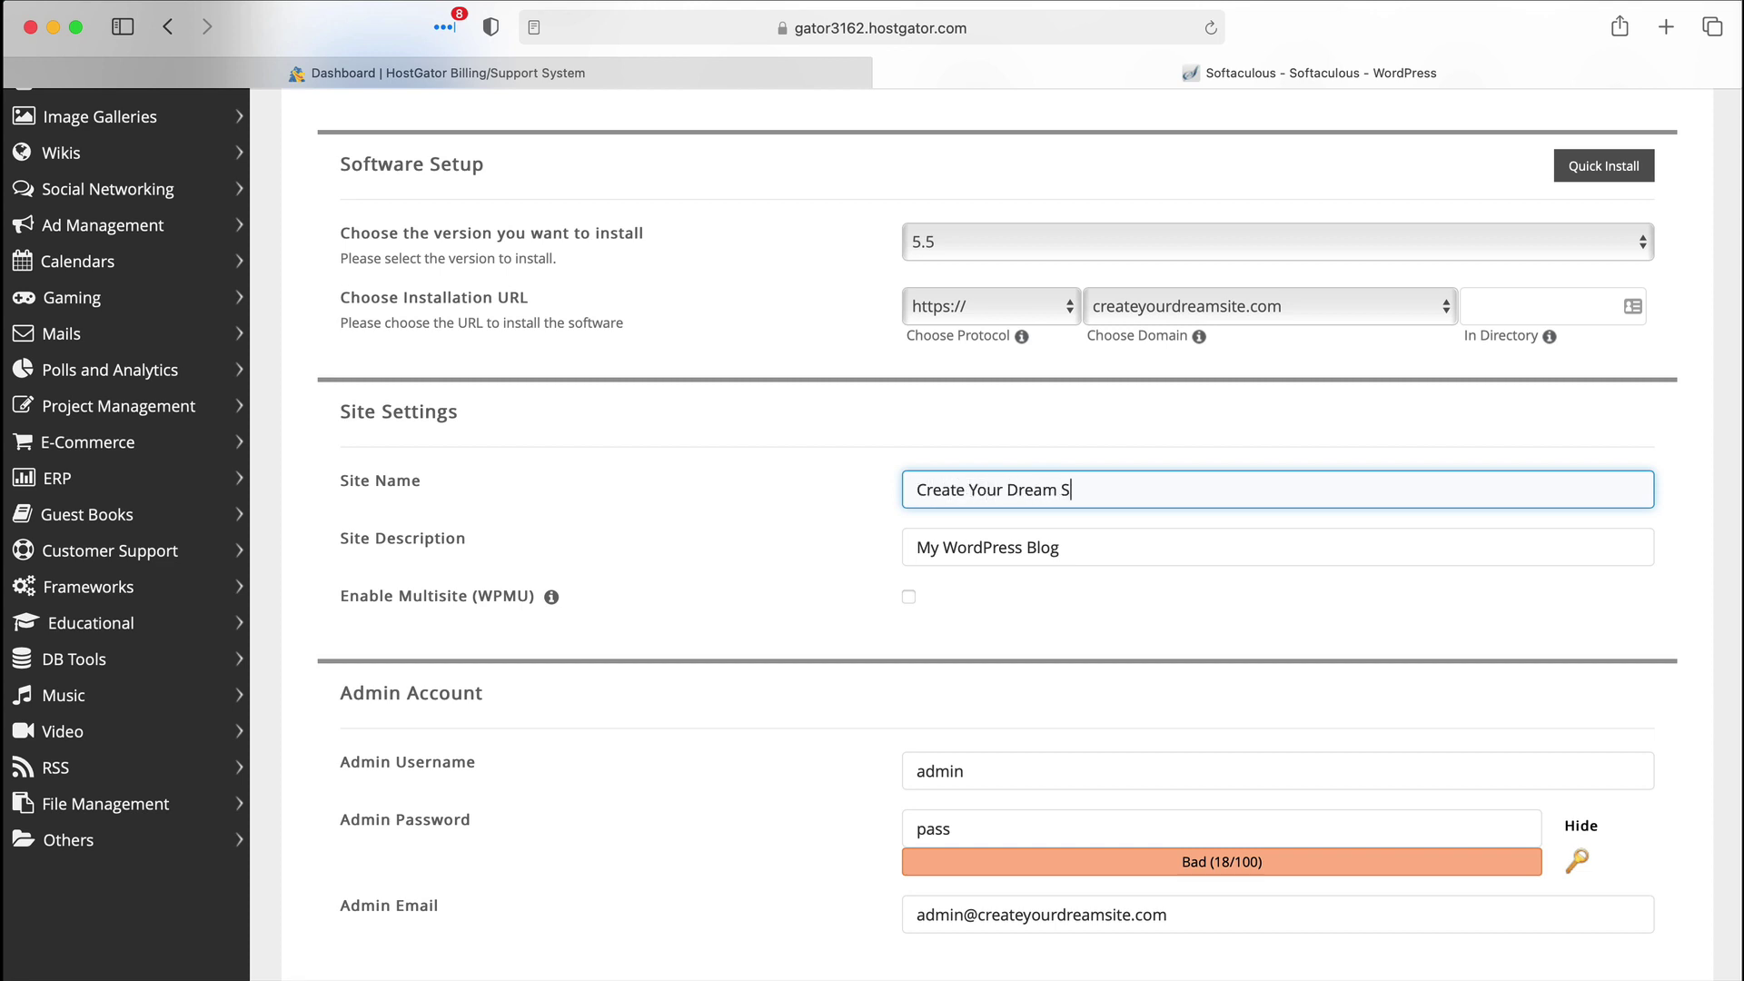
{"action": "type", "text": "ite"}
{"action": "scroll", "coordinate": [1117, 478], "scroll_direction": "down", "scroll_amount": 1}
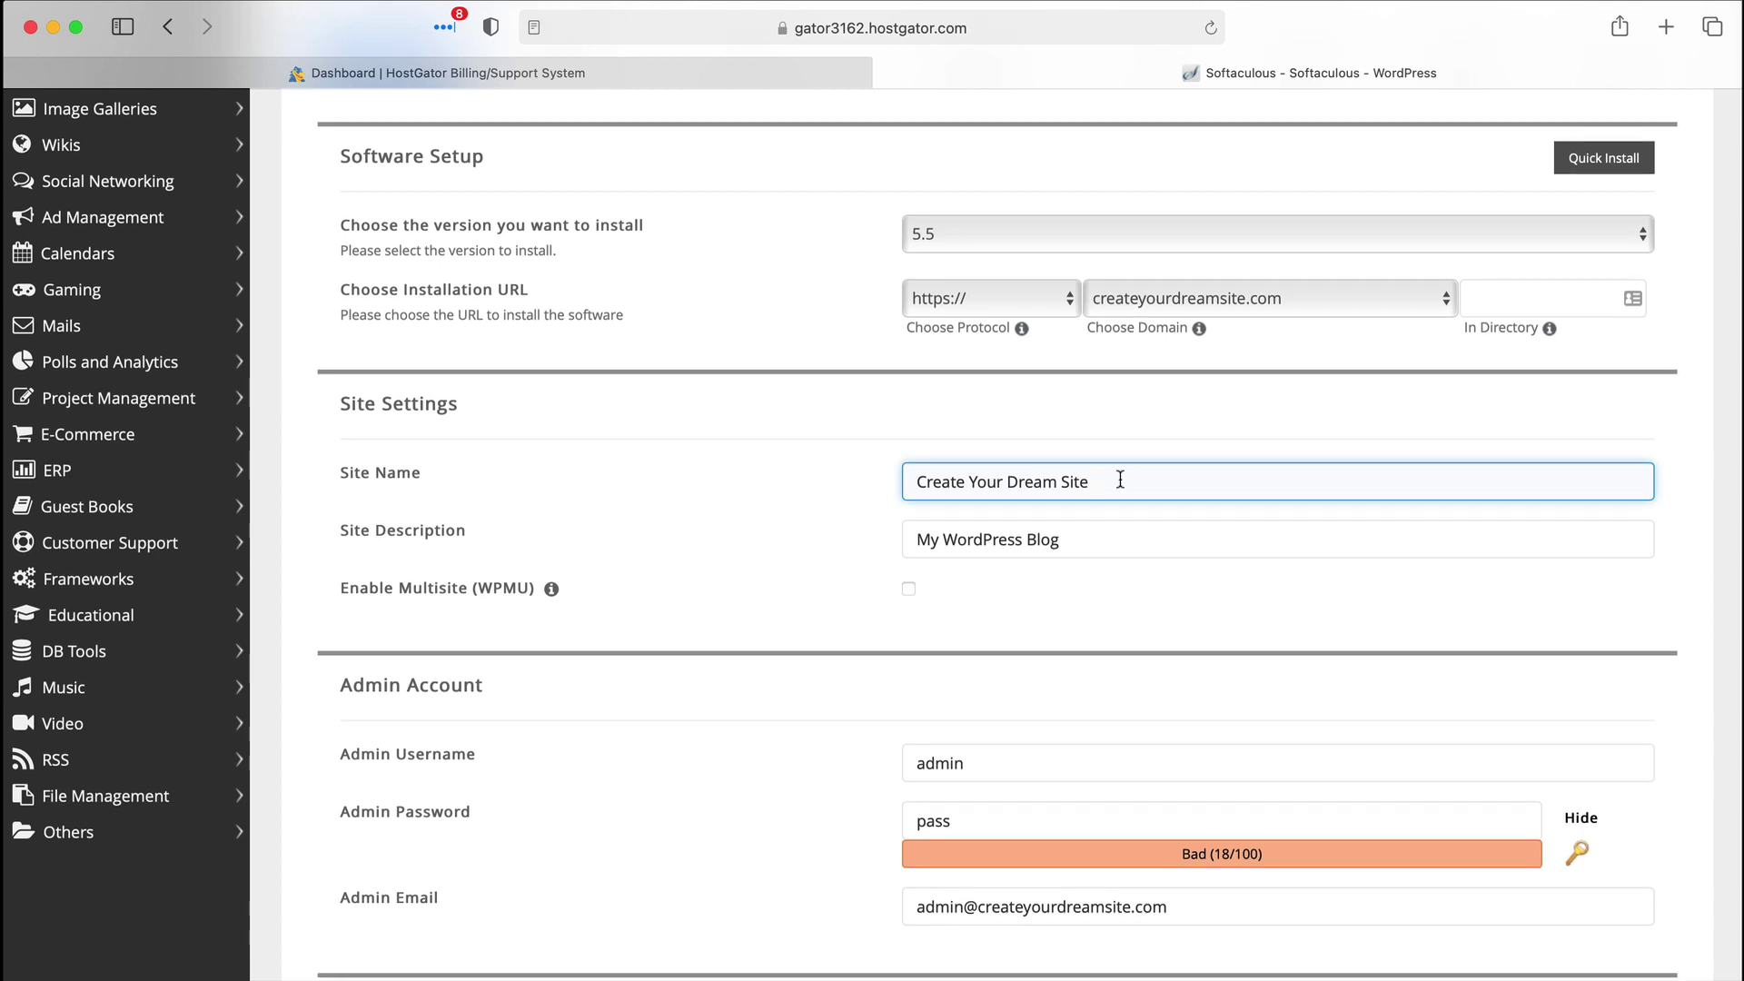
{"action": "left_click", "coordinate": [1124, 543]}
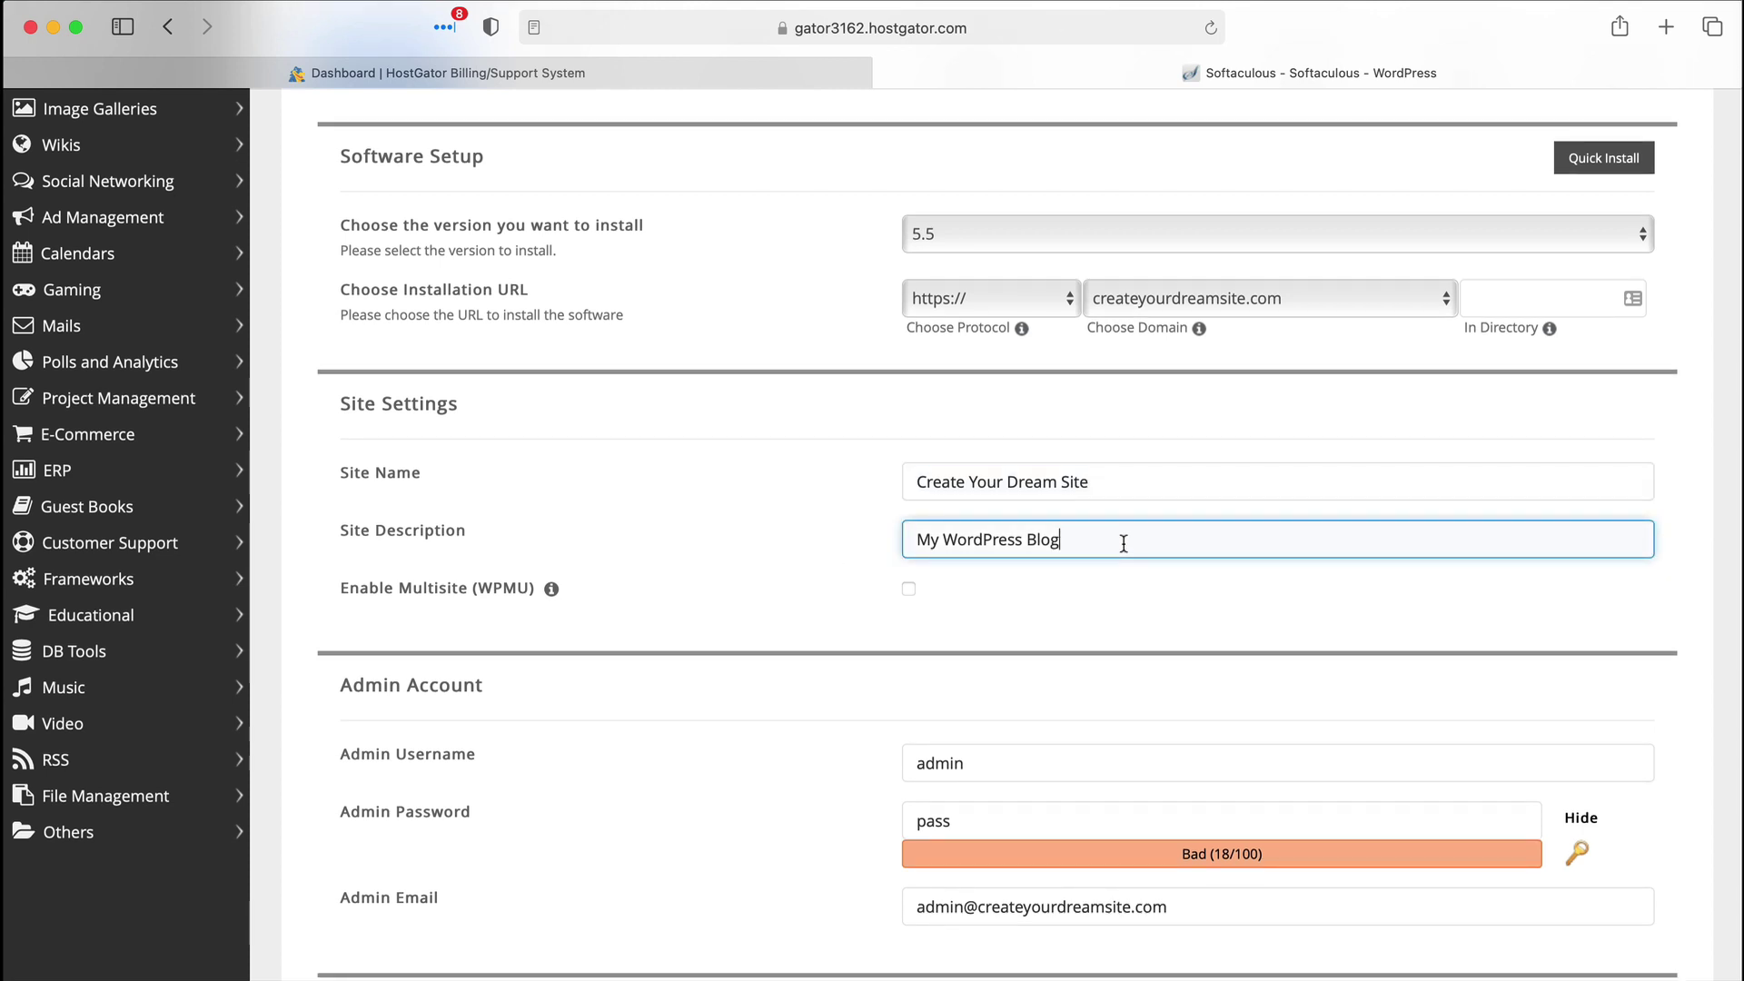
{"action": "scroll", "coordinate": [918, 569], "scroll_direction": "down", "scroll_amount": 5}
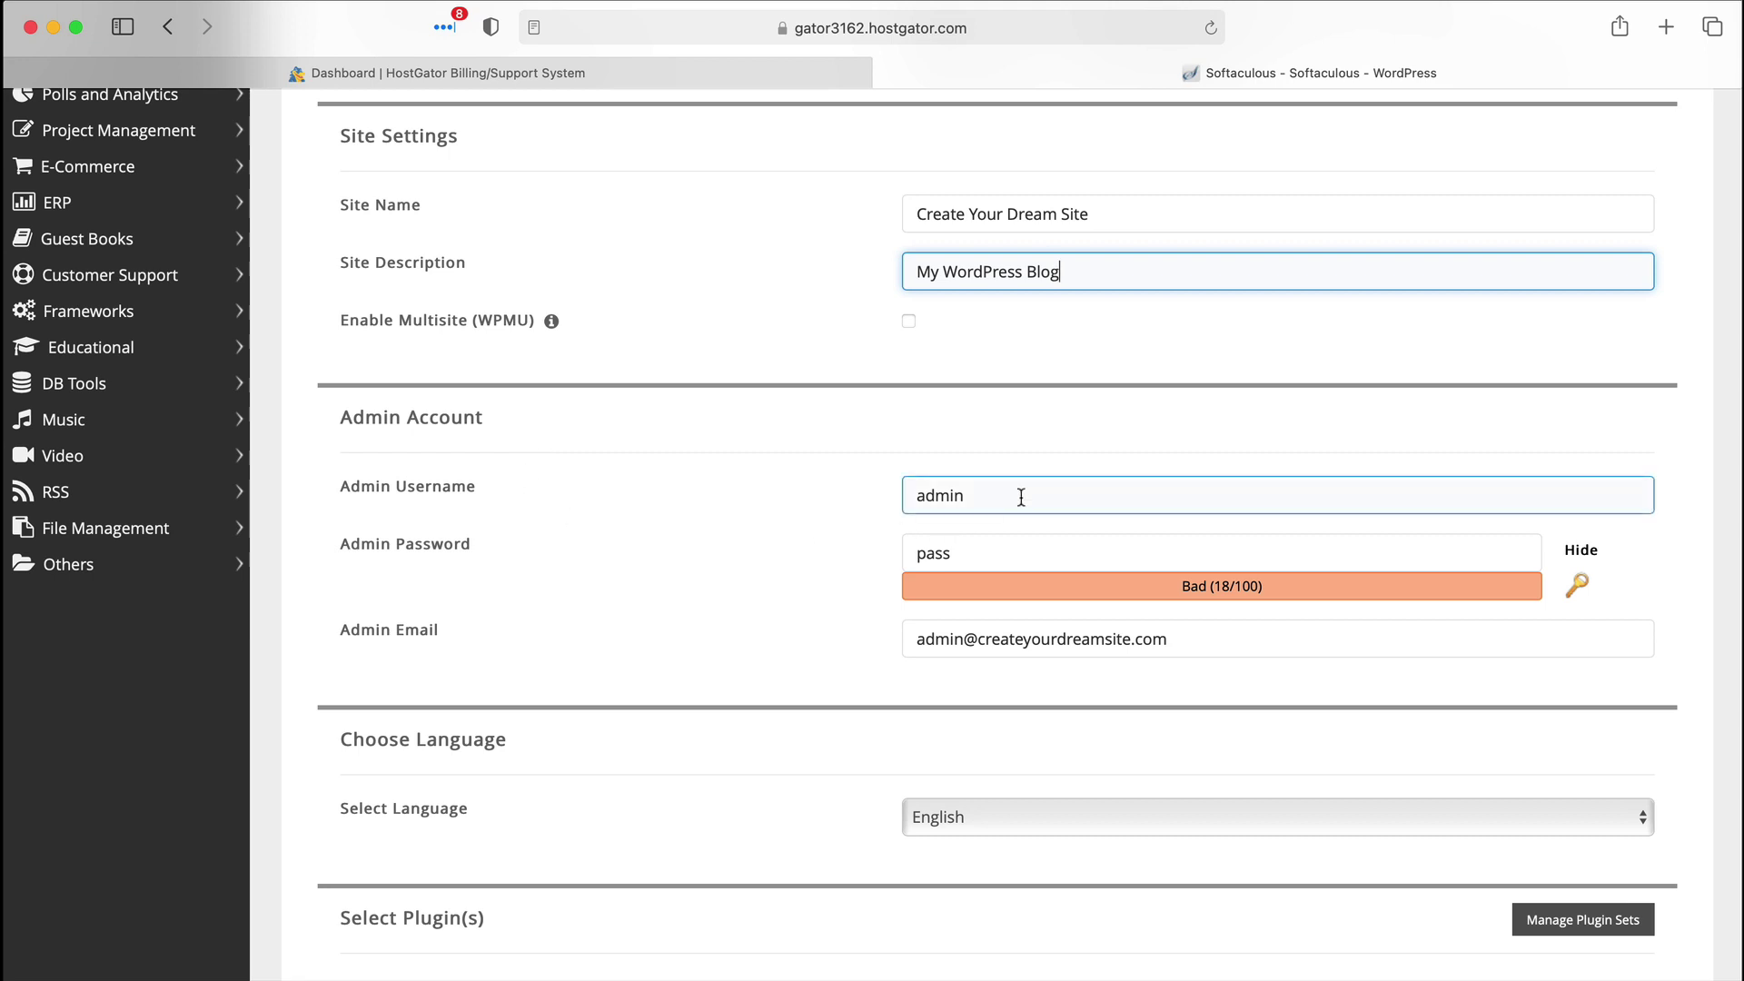
Mask and replace the admin password with a new one, then check the admin email.
{"action": "left_click", "coordinate": [997, 551]}
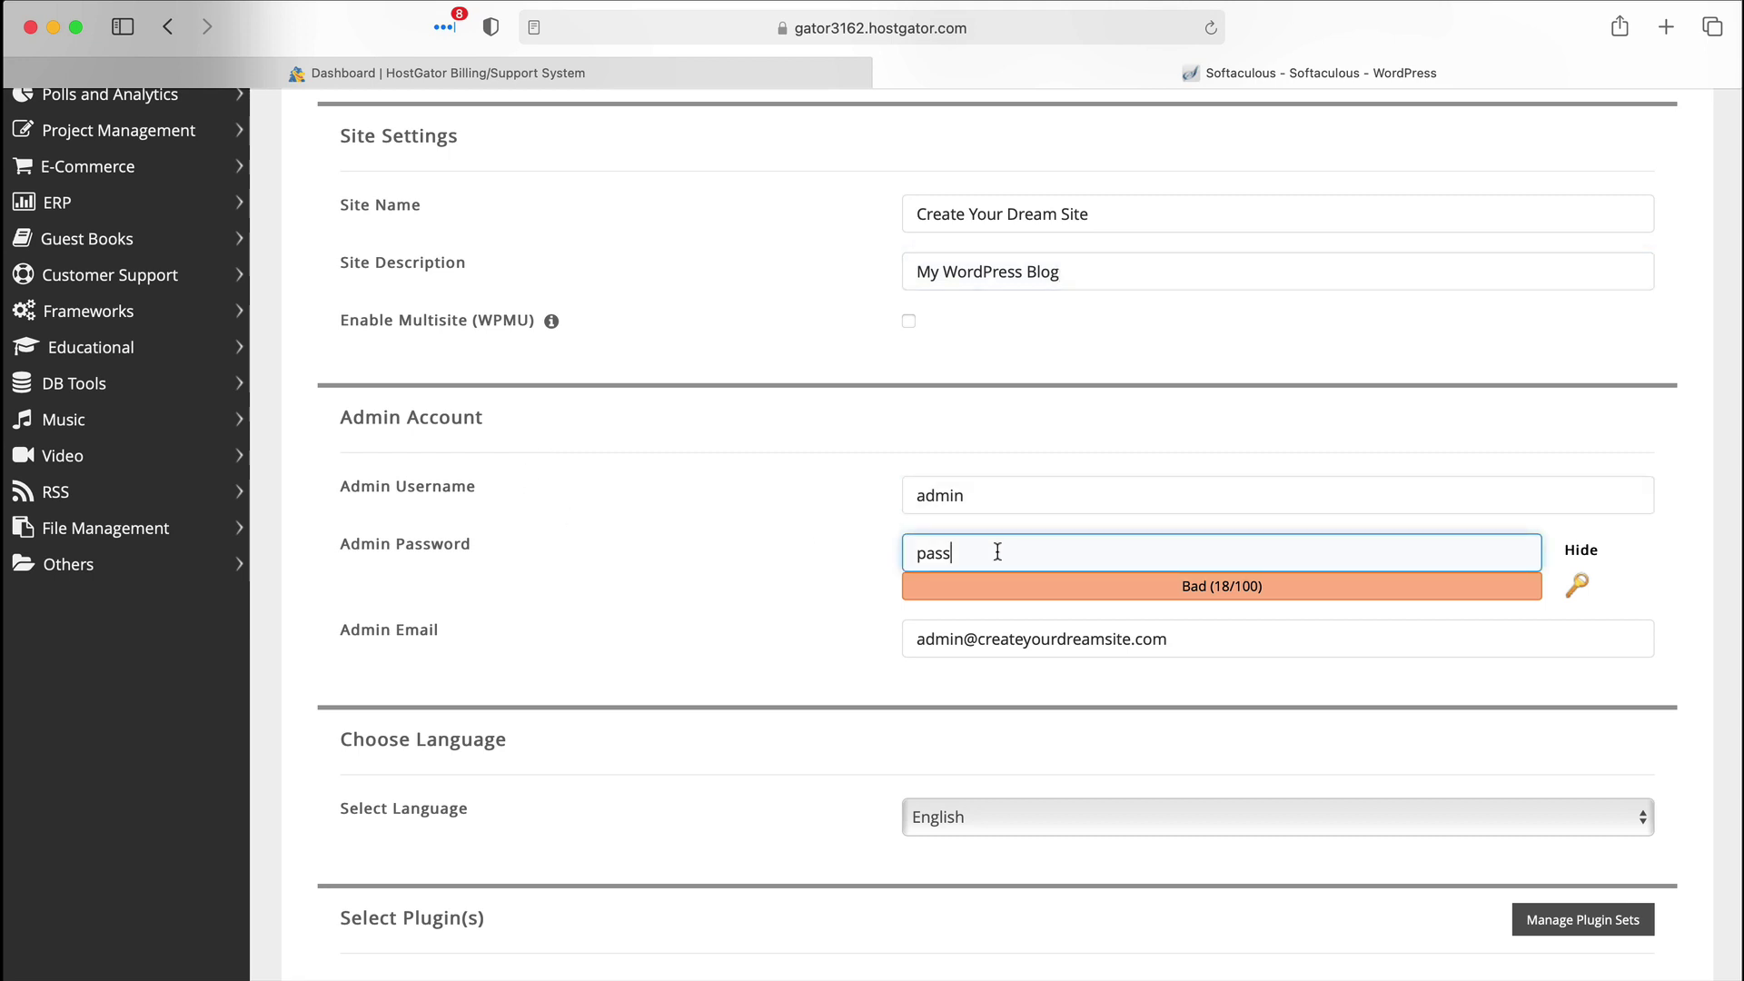
{"action": "left_click", "coordinate": [1581, 551]}
{"action": "left_click", "coordinate": [1149, 550]}
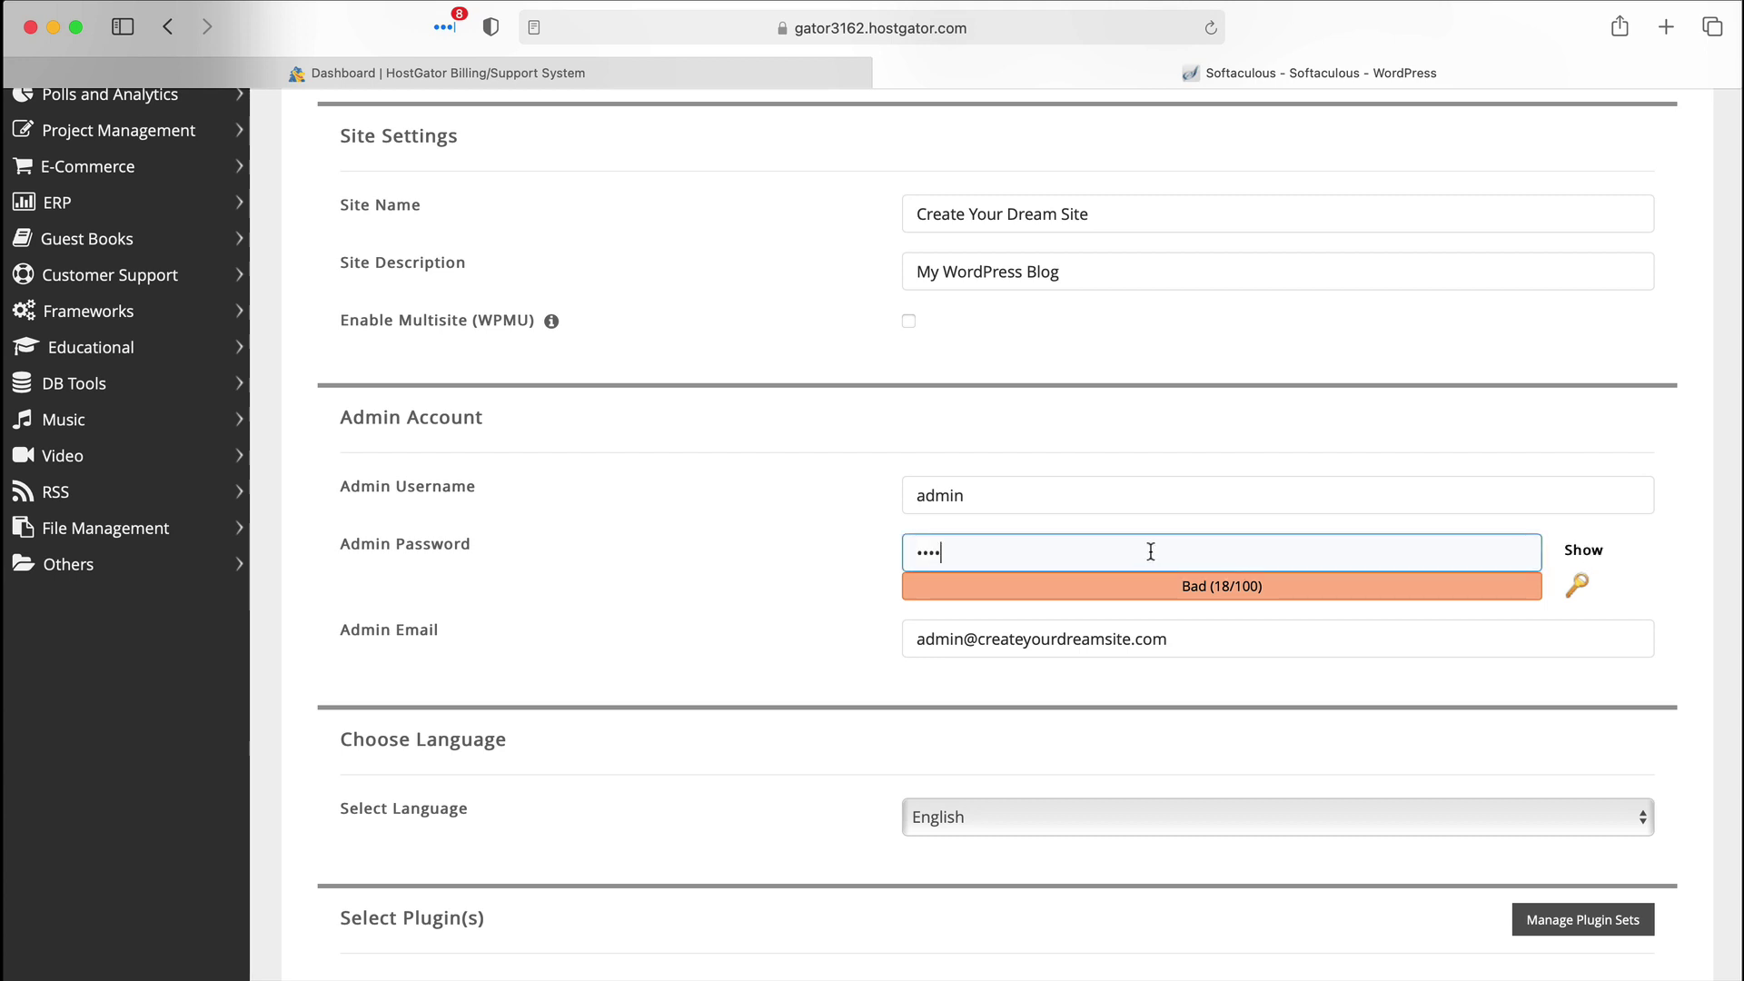
{"action": "double_click", "coordinate": [1151, 551]}
{"action": "type", "text": "passw"}
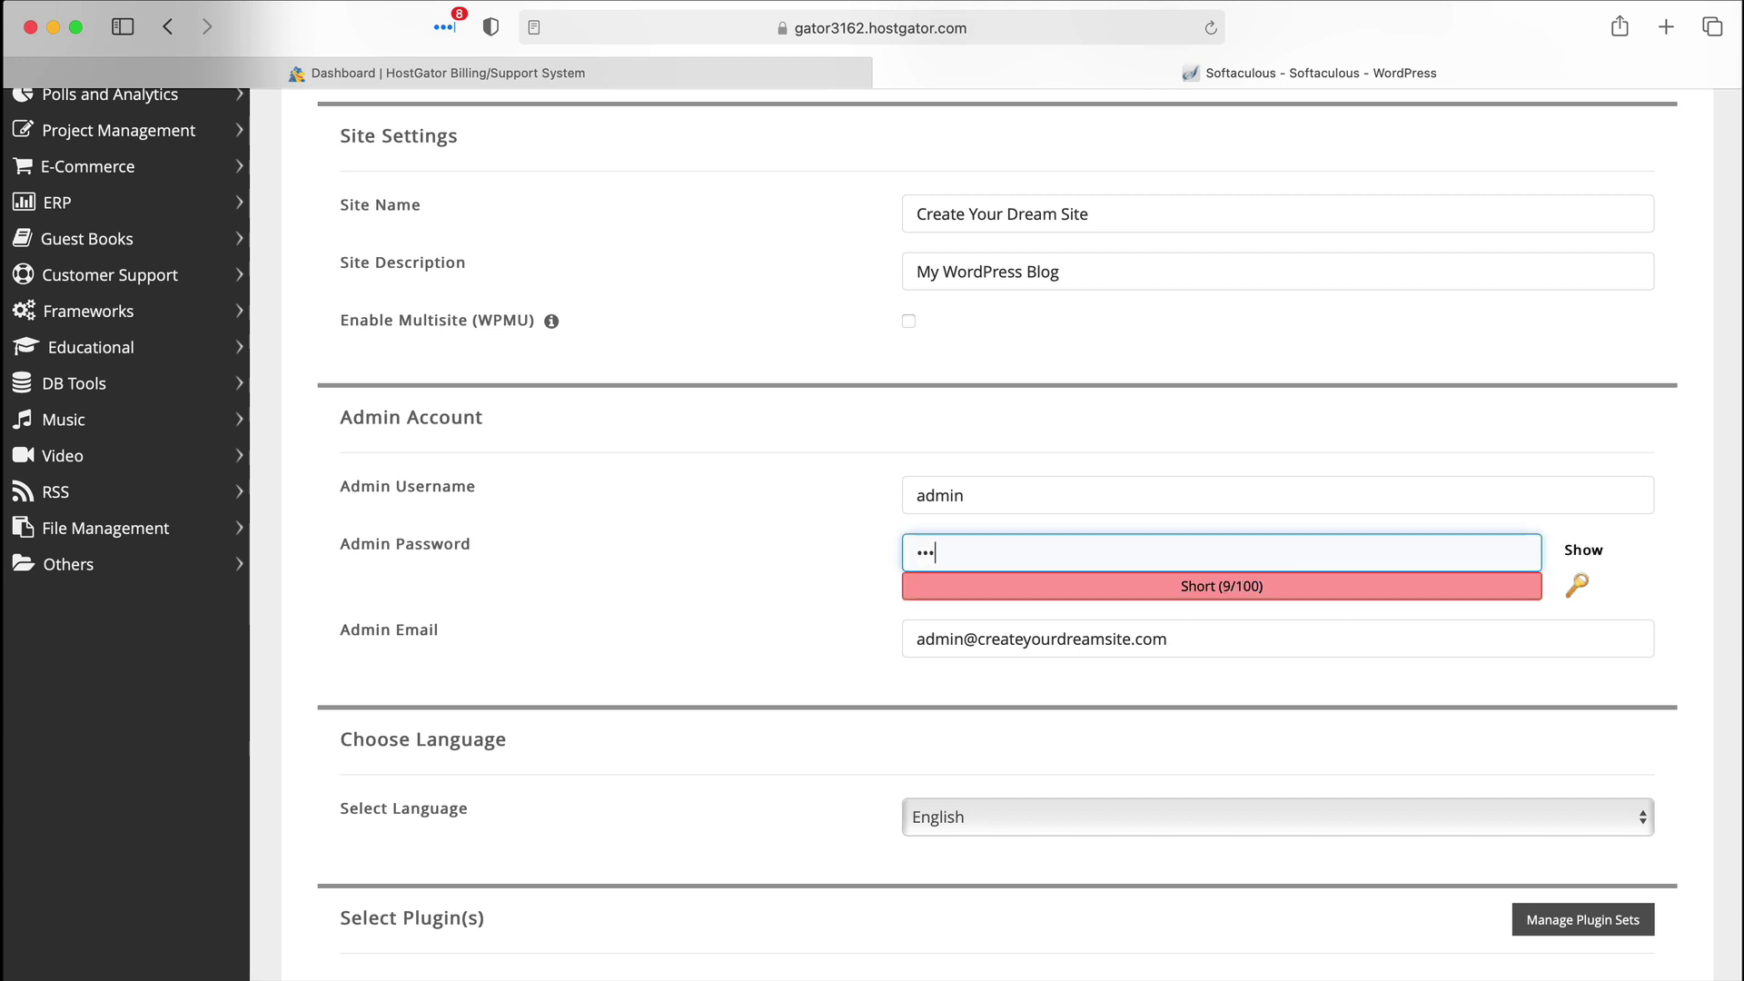
{"action": "type", "text": "ord1"}
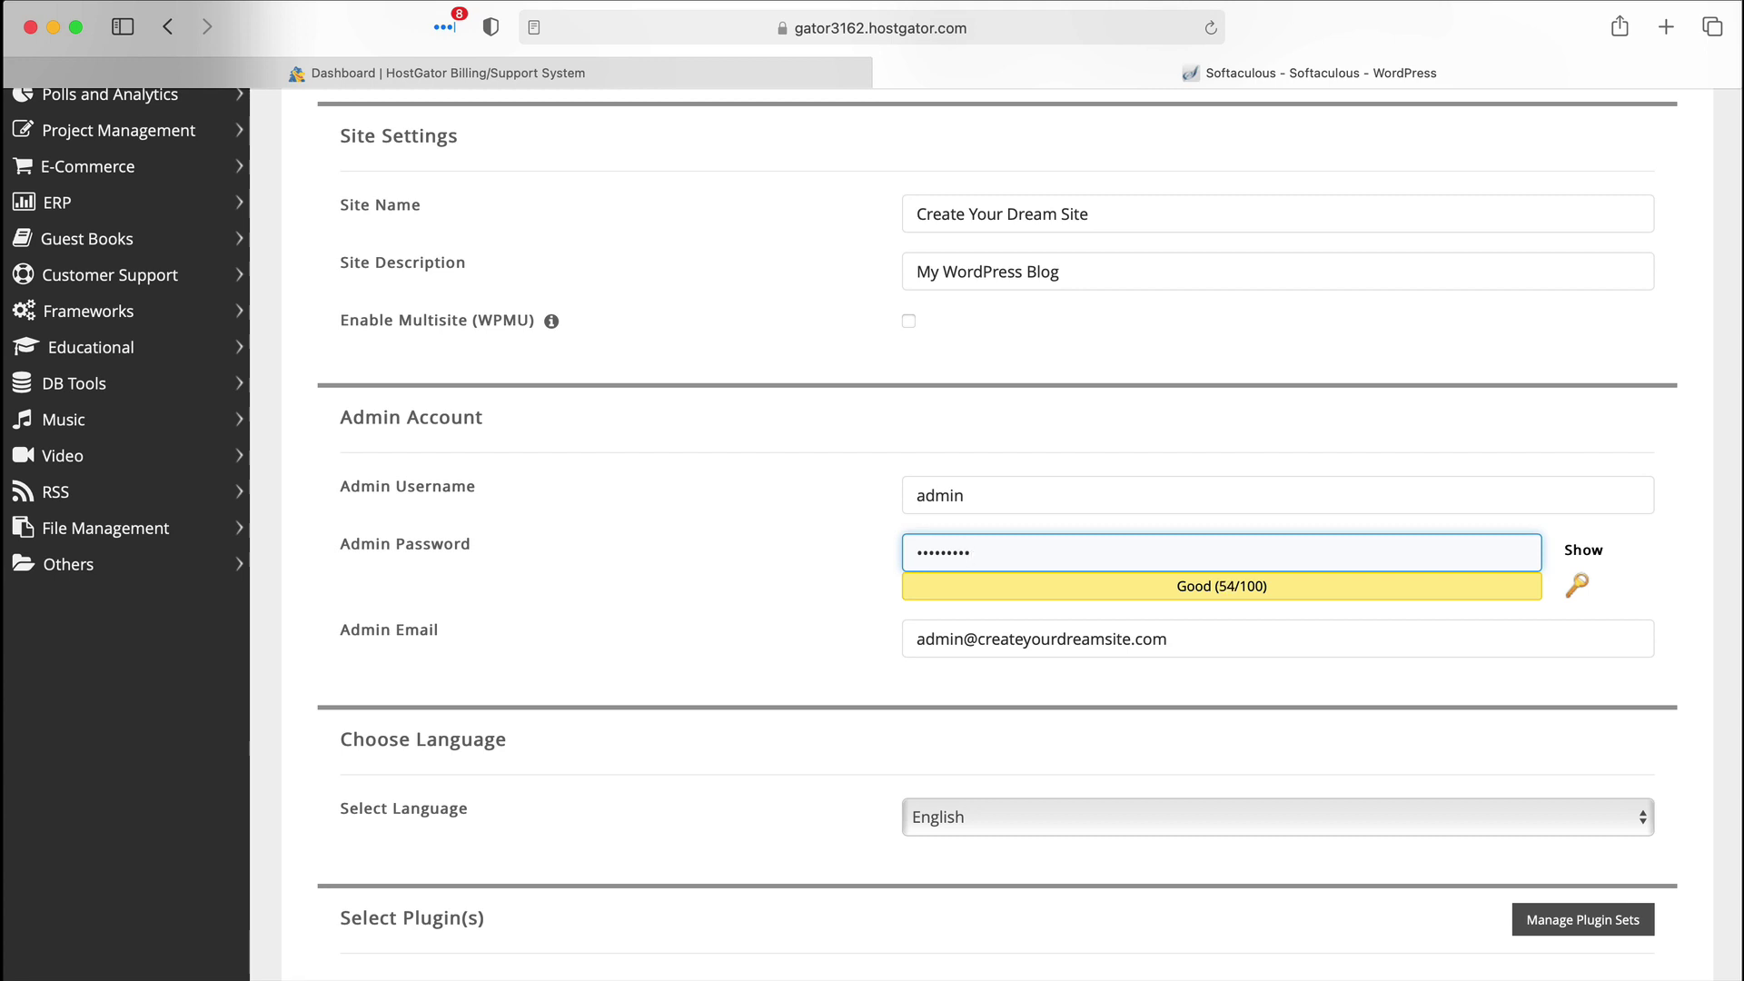
{"action": "left_click", "coordinate": [1012, 633]}
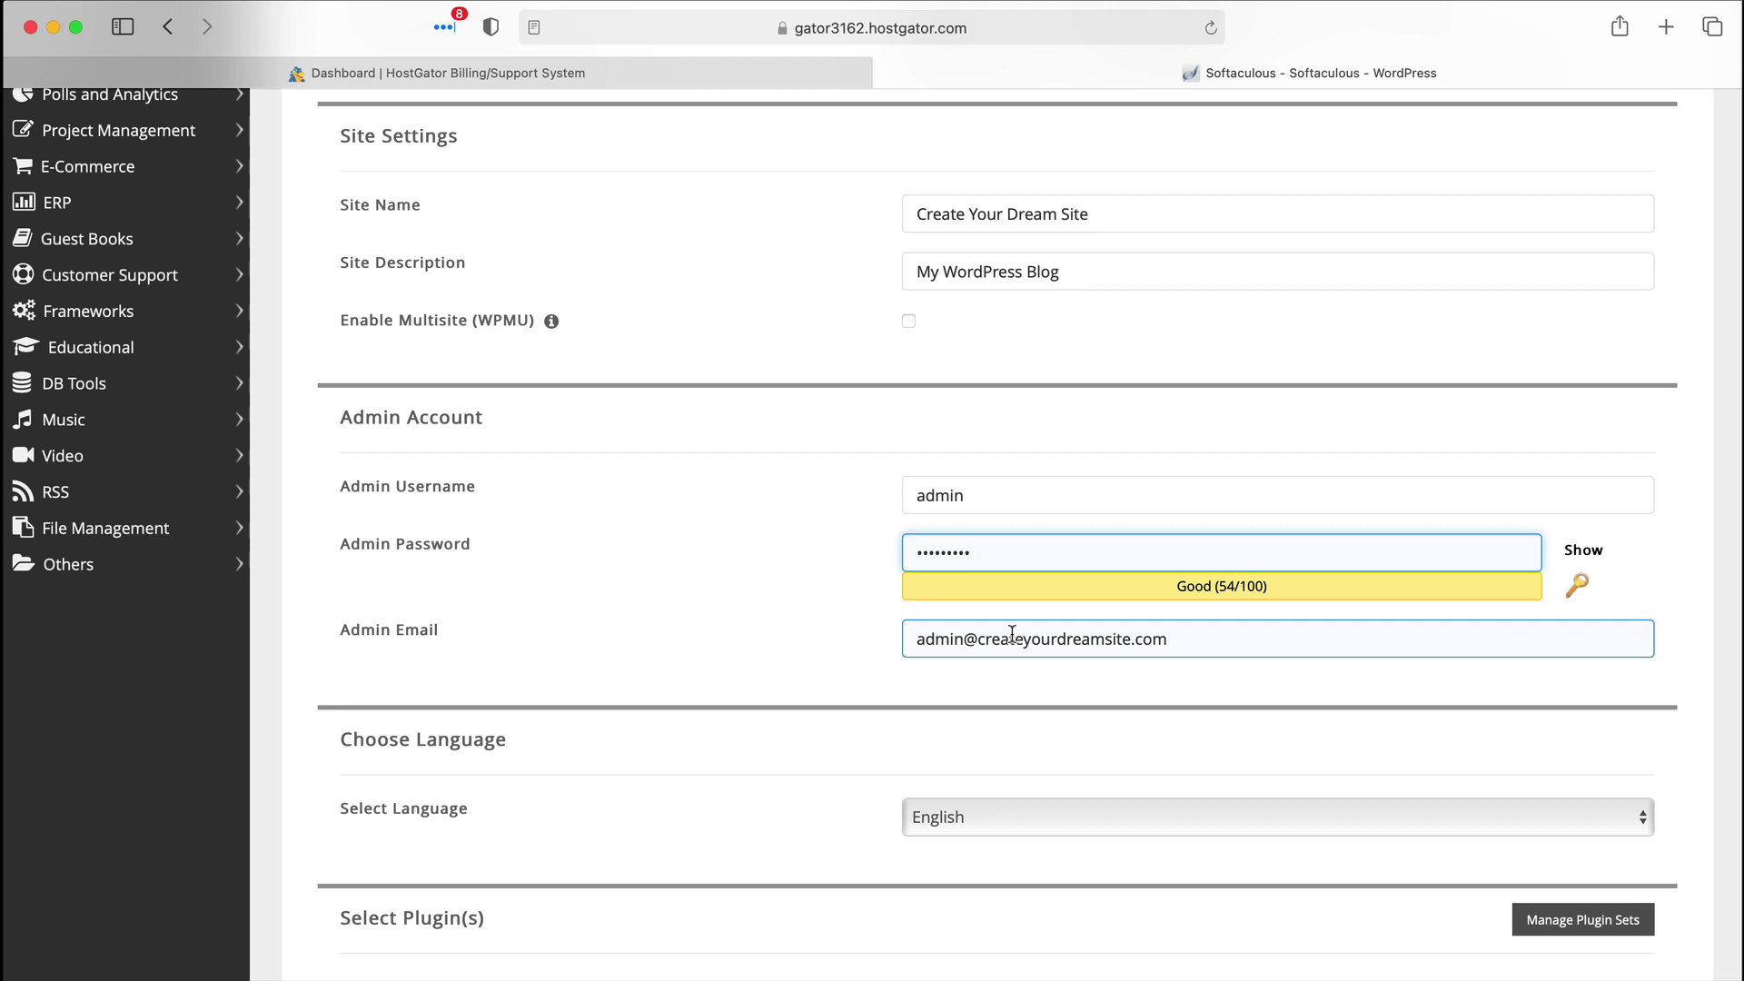
{"action": "left_click", "coordinate": [1086, 641]}
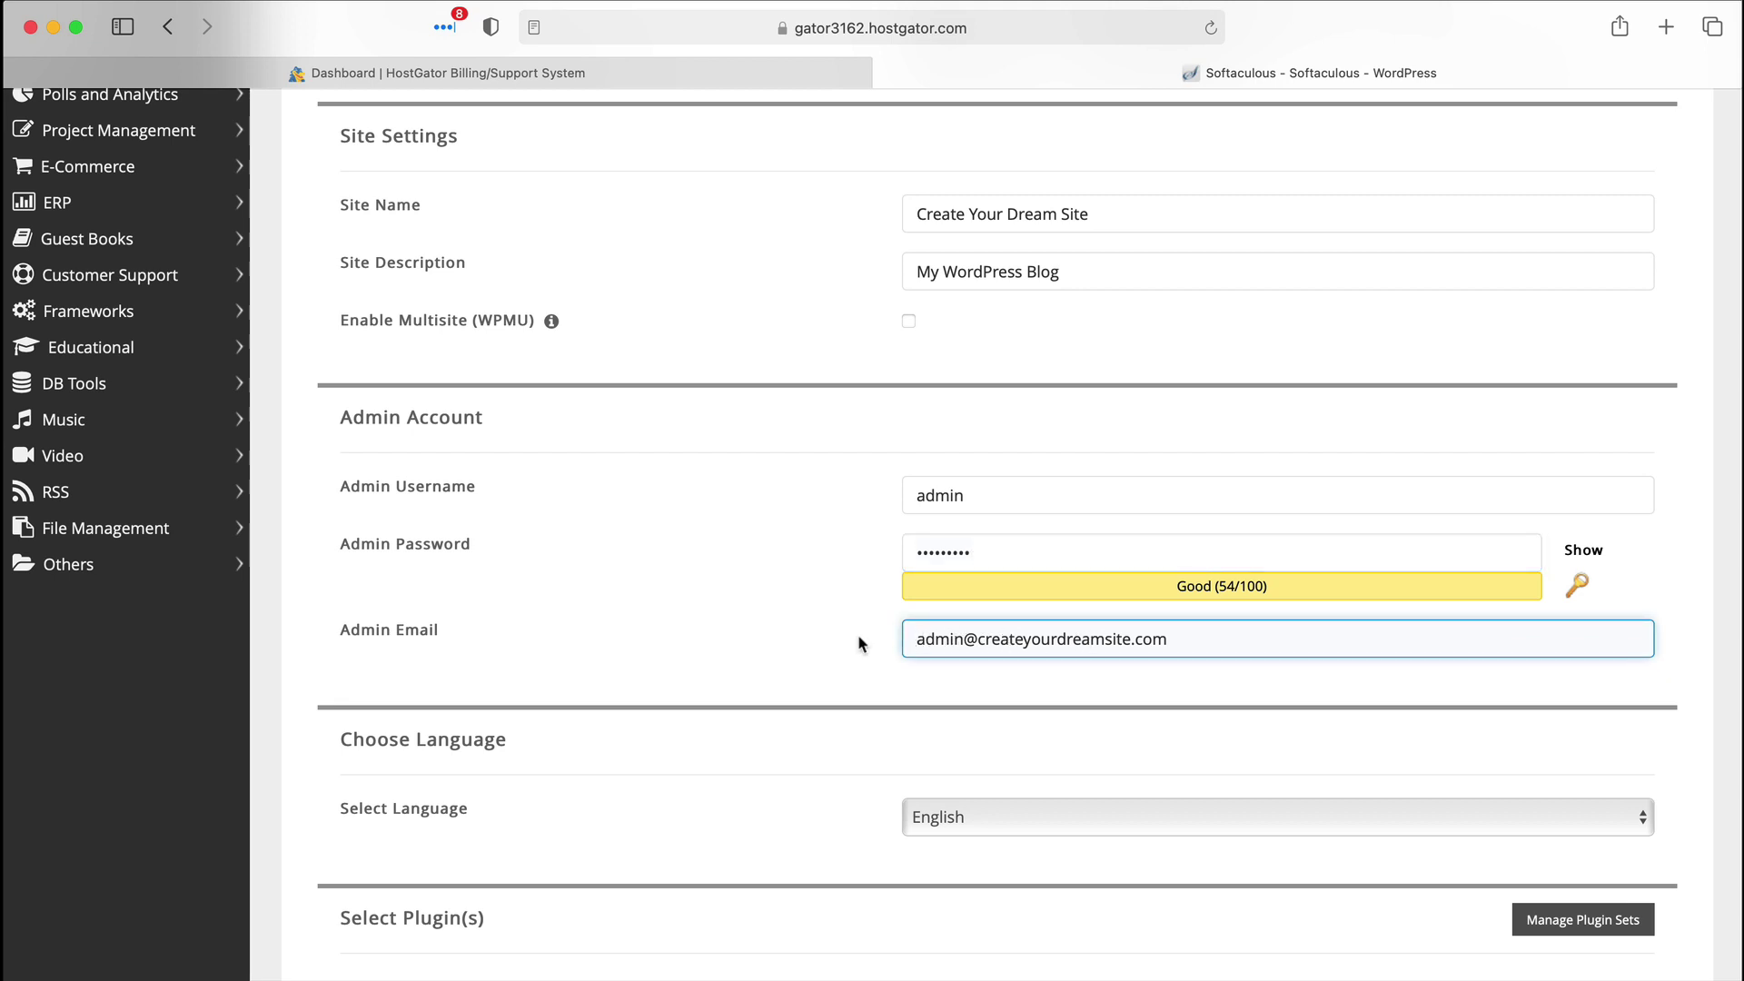
Recheck the admin password field, then run the WordPress installation for createyourdreamsite.com.
{"action": "scroll", "coordinate": [859, 635], "scroll_direction": "down", "scroll_amount": 10}
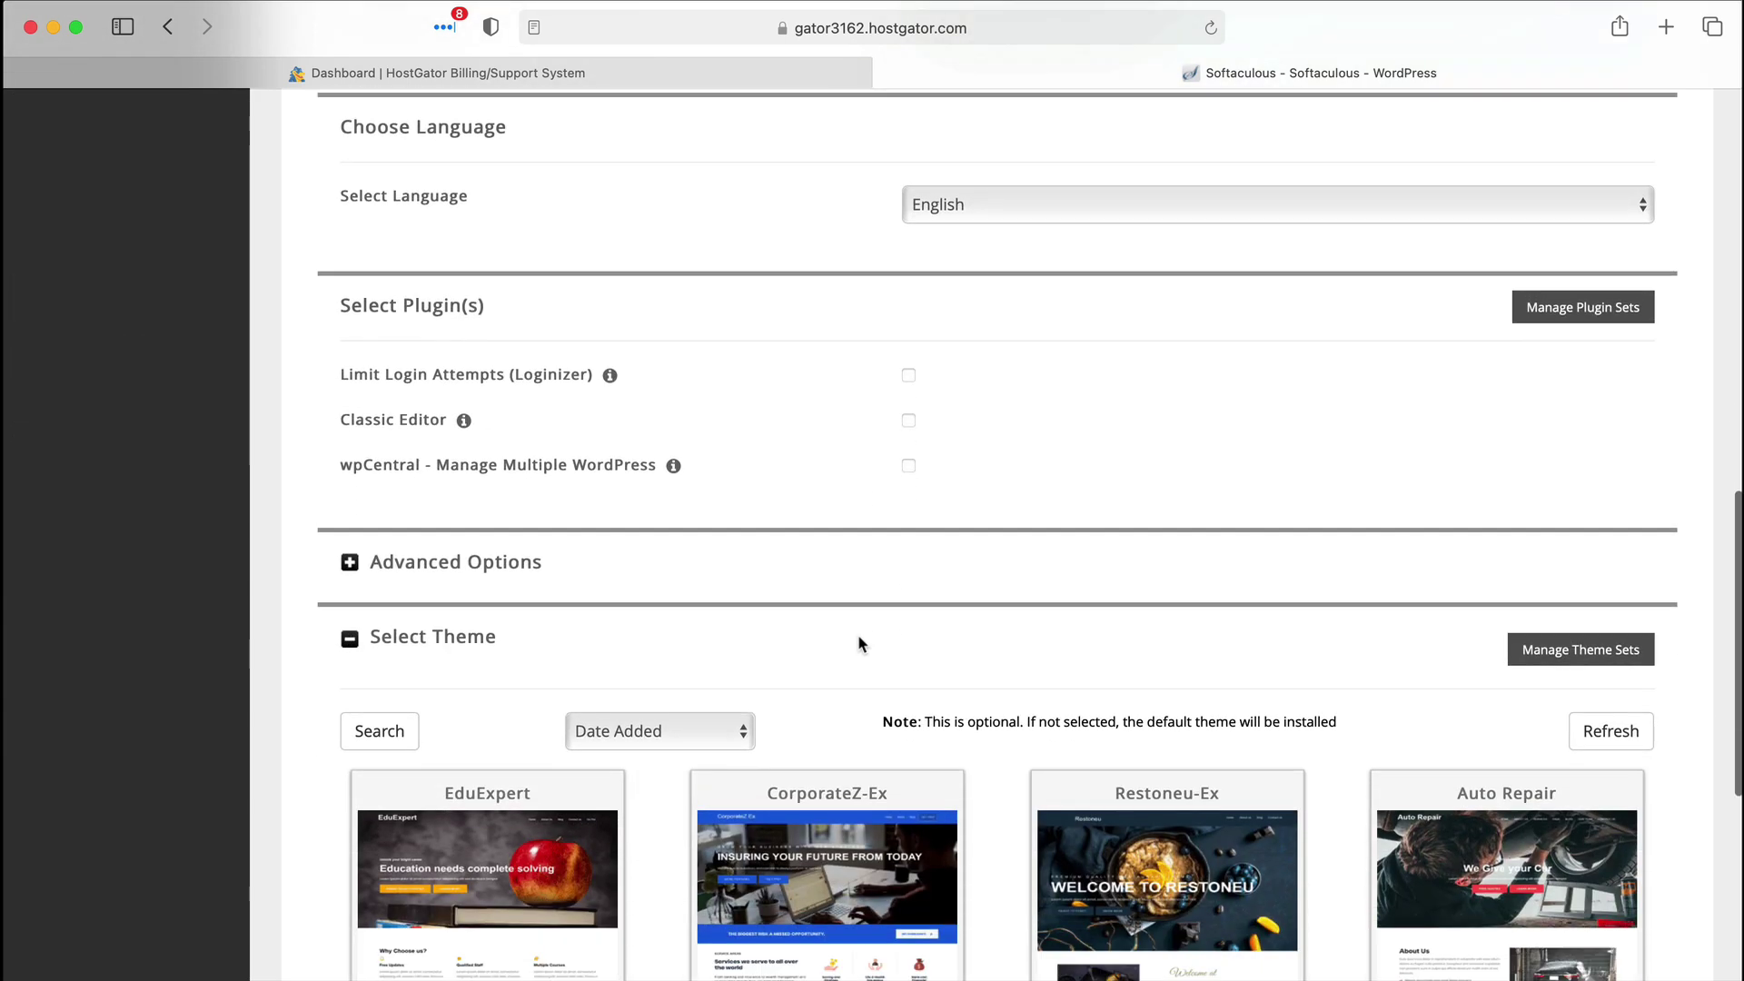
{"action": "scroll", "coordinate": [858, 638], "scroll_direction": "down", "scroll_amount": 5}
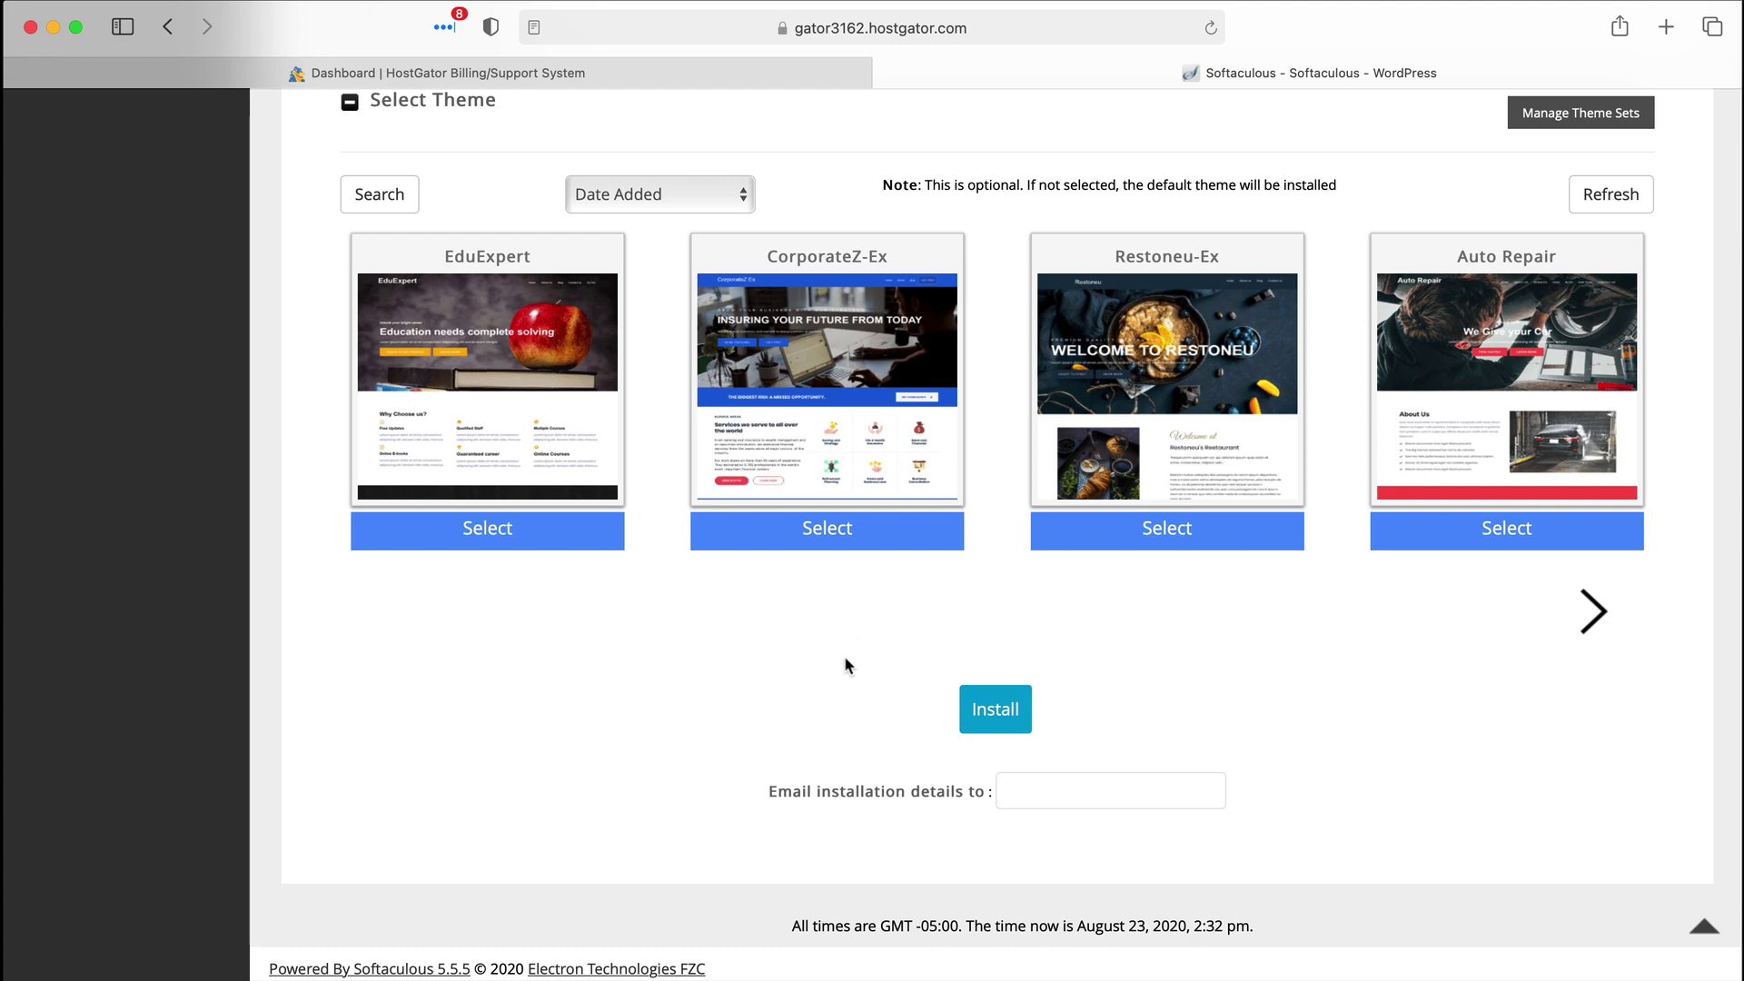
{"action": "scroll", "coordinate": [846, 663], "scroll_direction": "up", "scroll_amount": 8}
{"action": "scroll", "coordinate": [847, 663], "scroll_direction": "up", "scroll_amount": 4}
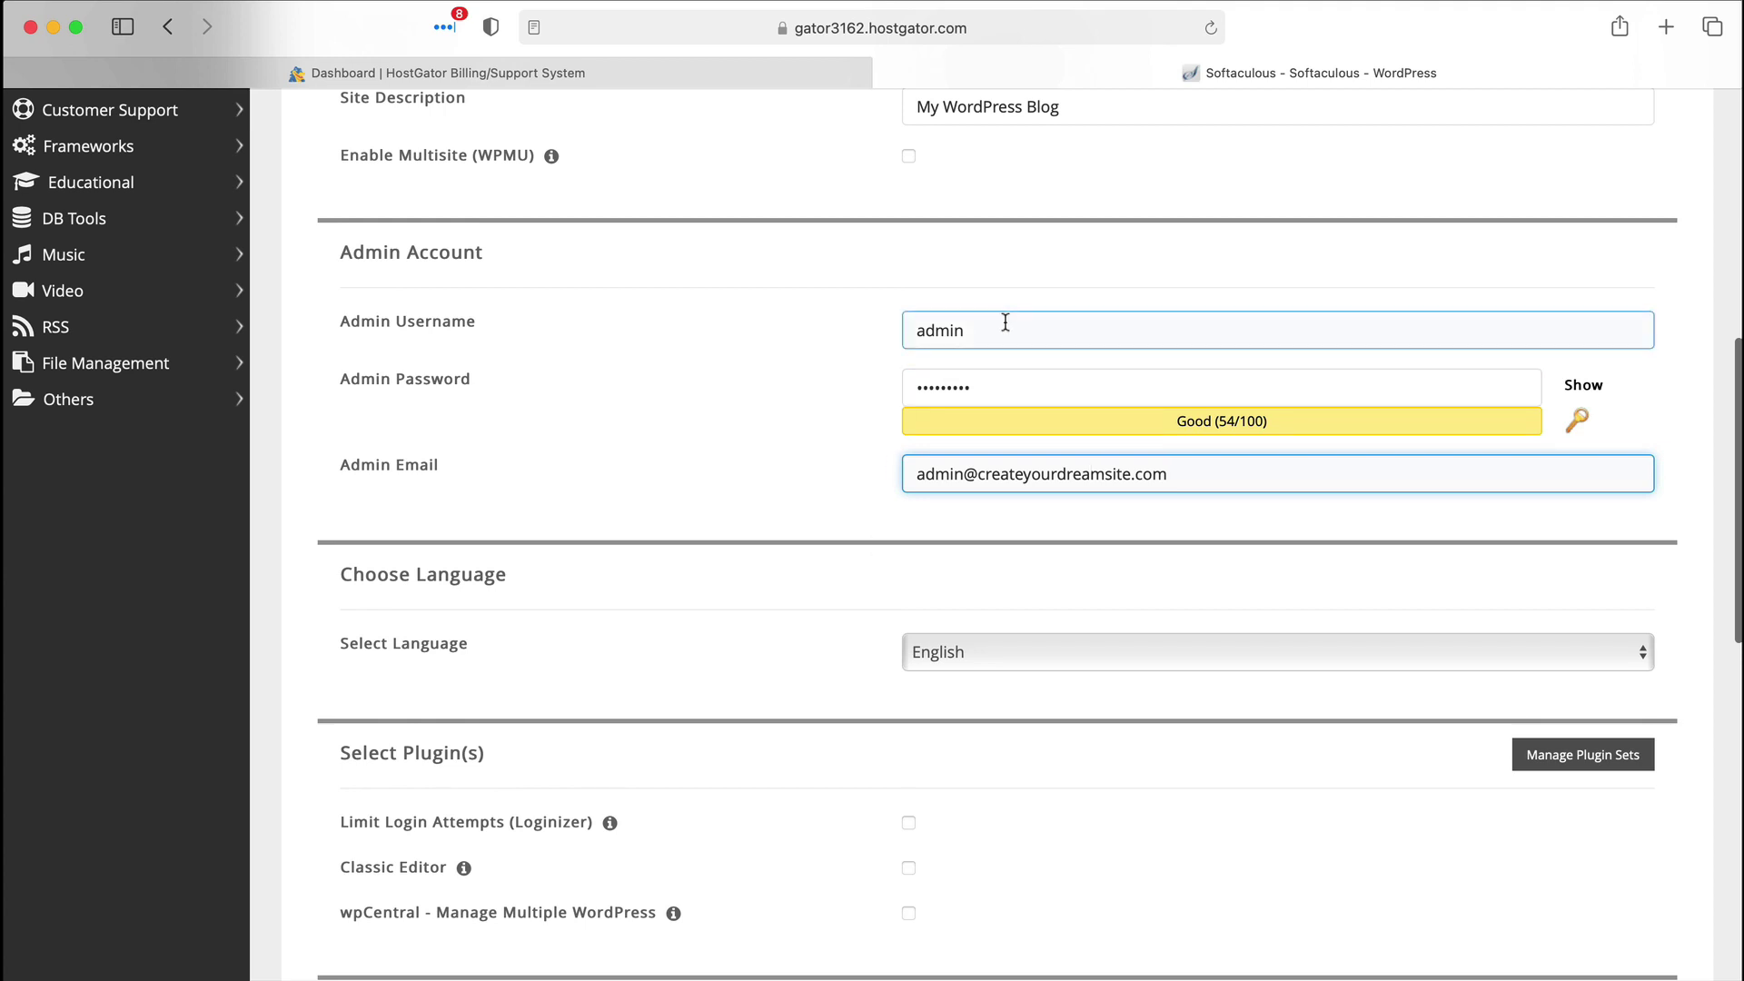
{"action": "left_click", "coordinate": [1001, 392]}
{"action": "scroll", "coordinate": [1001, 392], "scroll_direction": "down", "scroll_amount": 12}
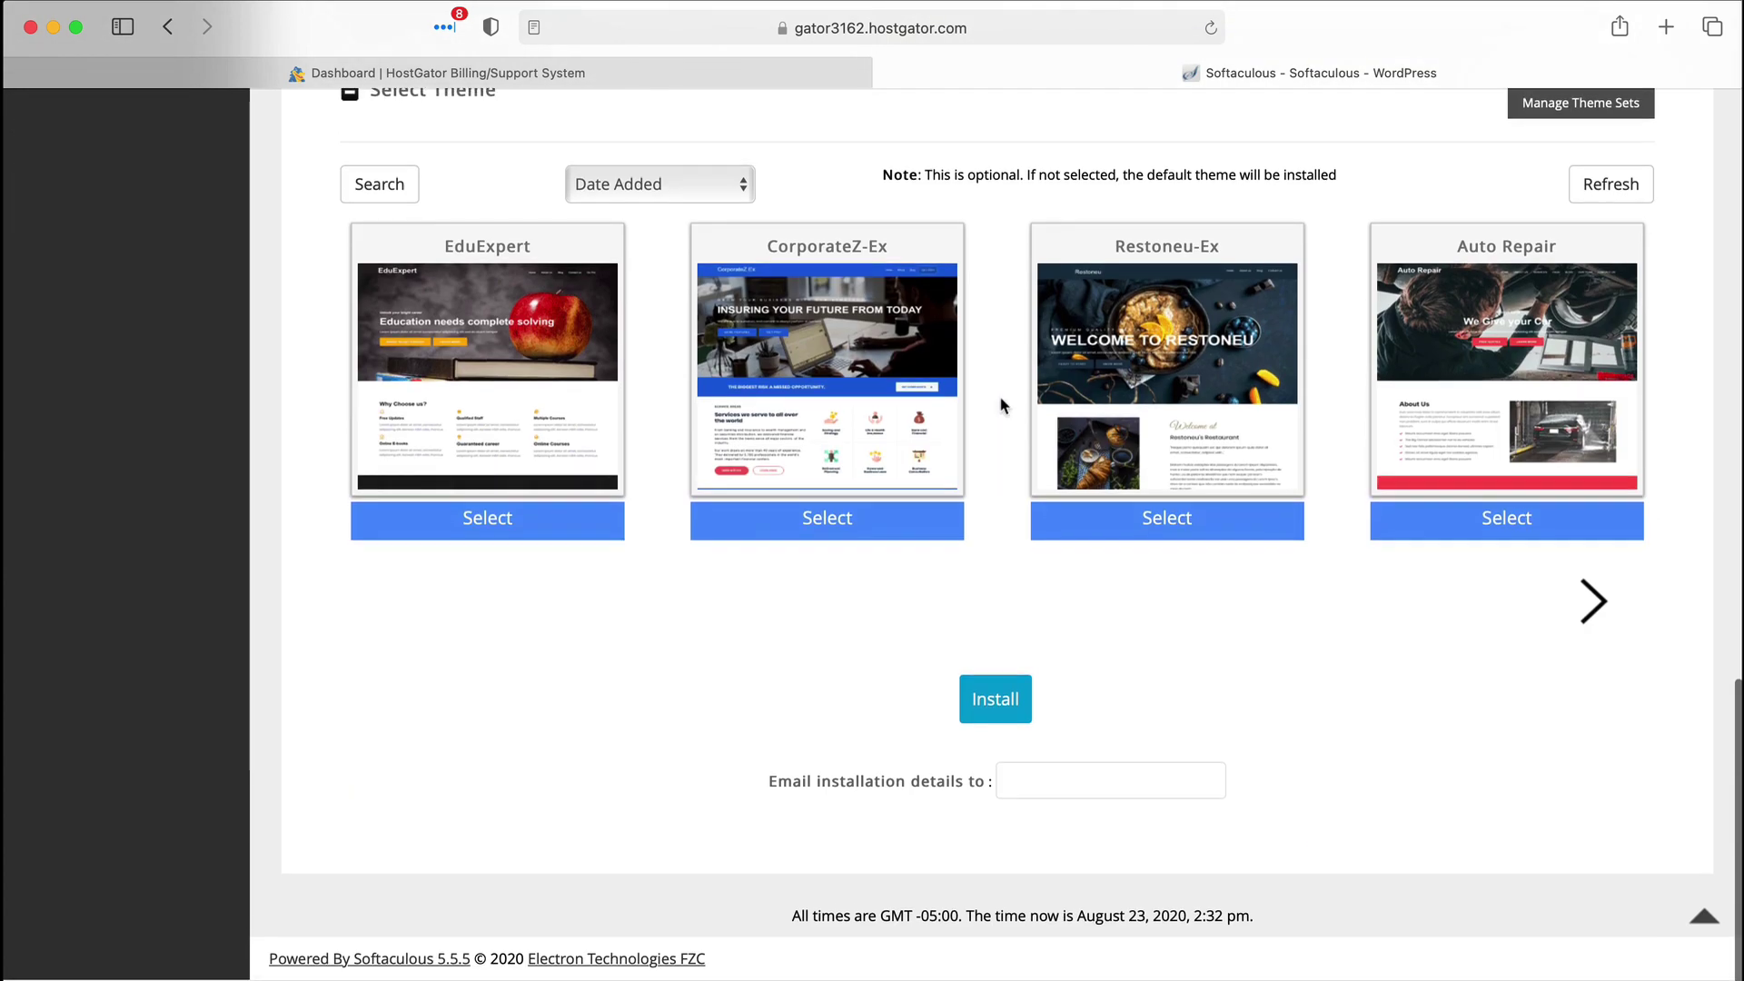
{"action": "left_click", "coordinate": [1007, 712]}
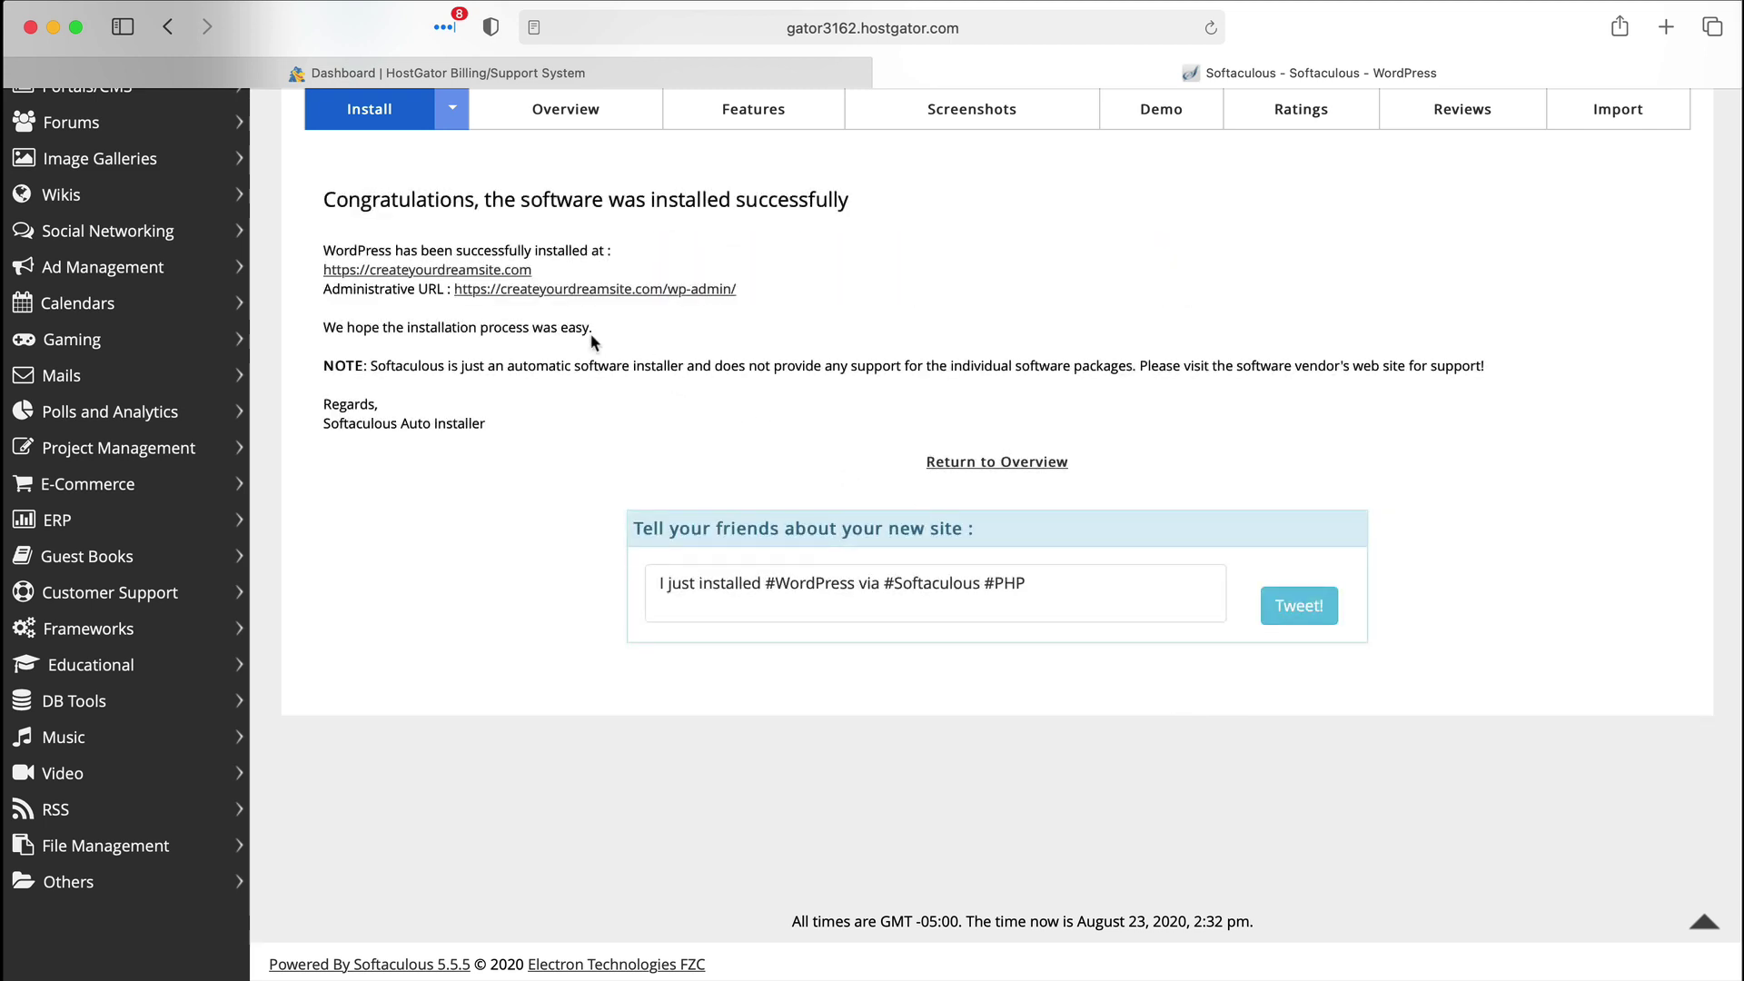
Follow the new site's wp-admin link to the WordPress login page.
{"action": "left_click", "coordinate": [667, 289]}
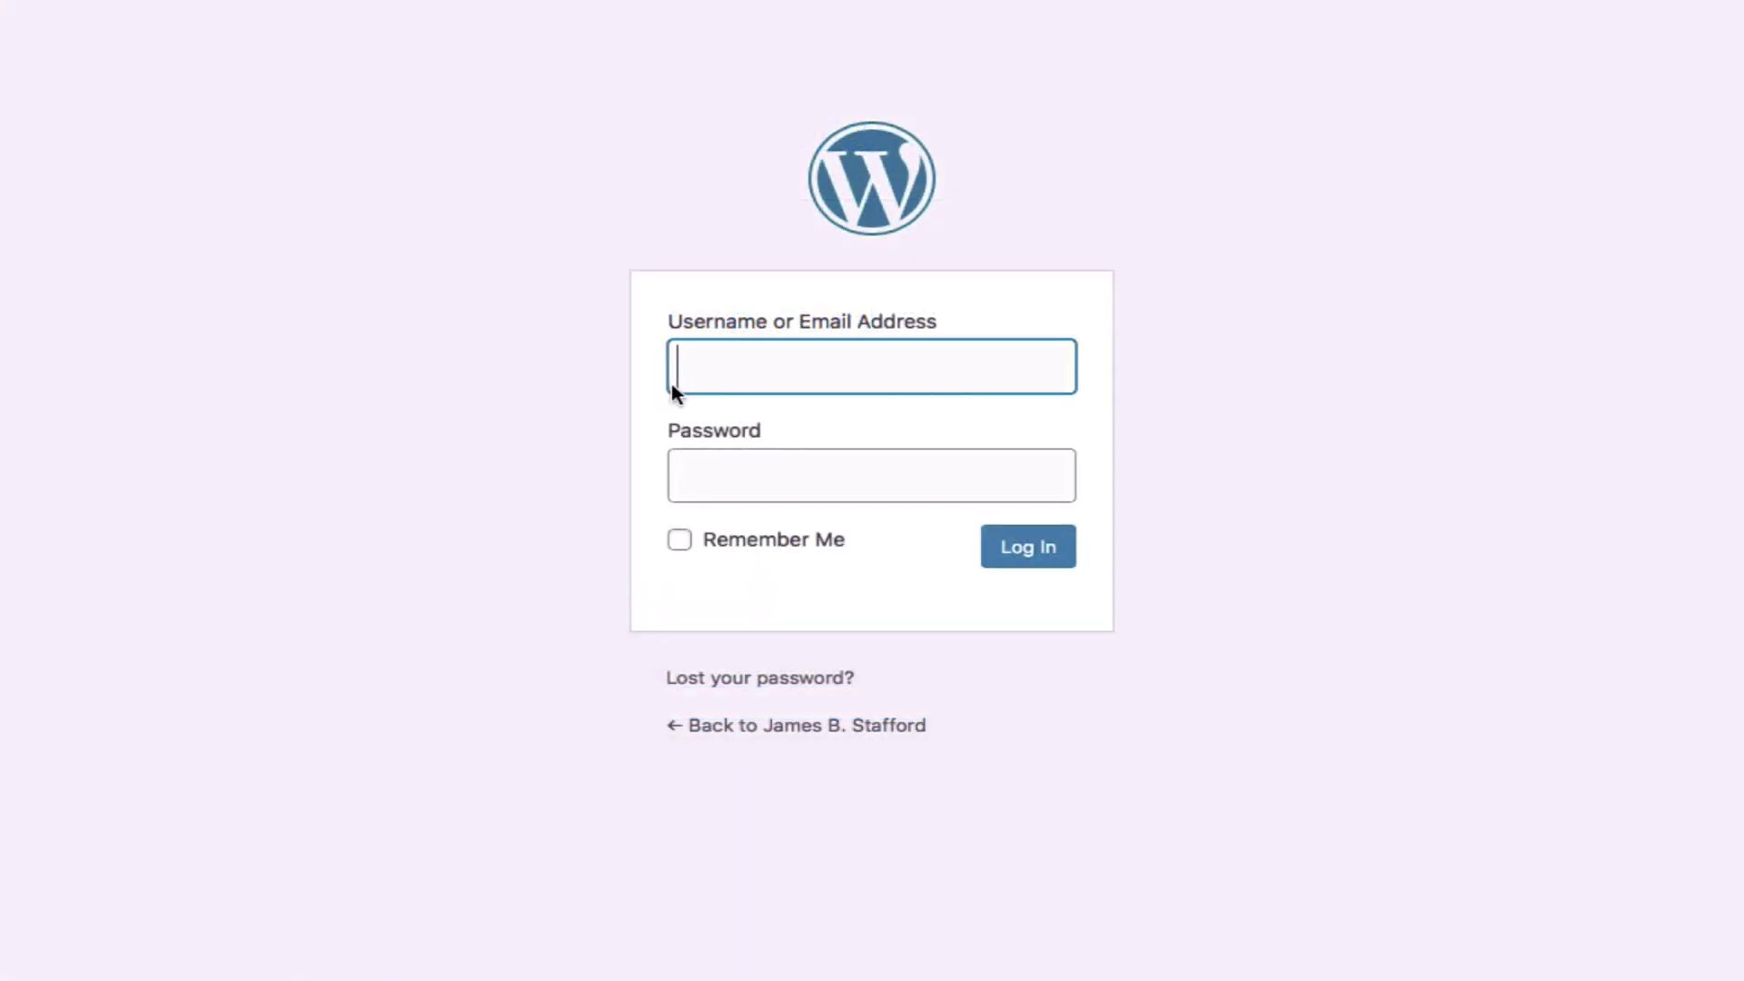
Log in to WordPress with the browser-autofilled admin credentials.
{"action": "key", "text": "Return"}
{"action": "left_click", "coordinate": [1009, 550]}
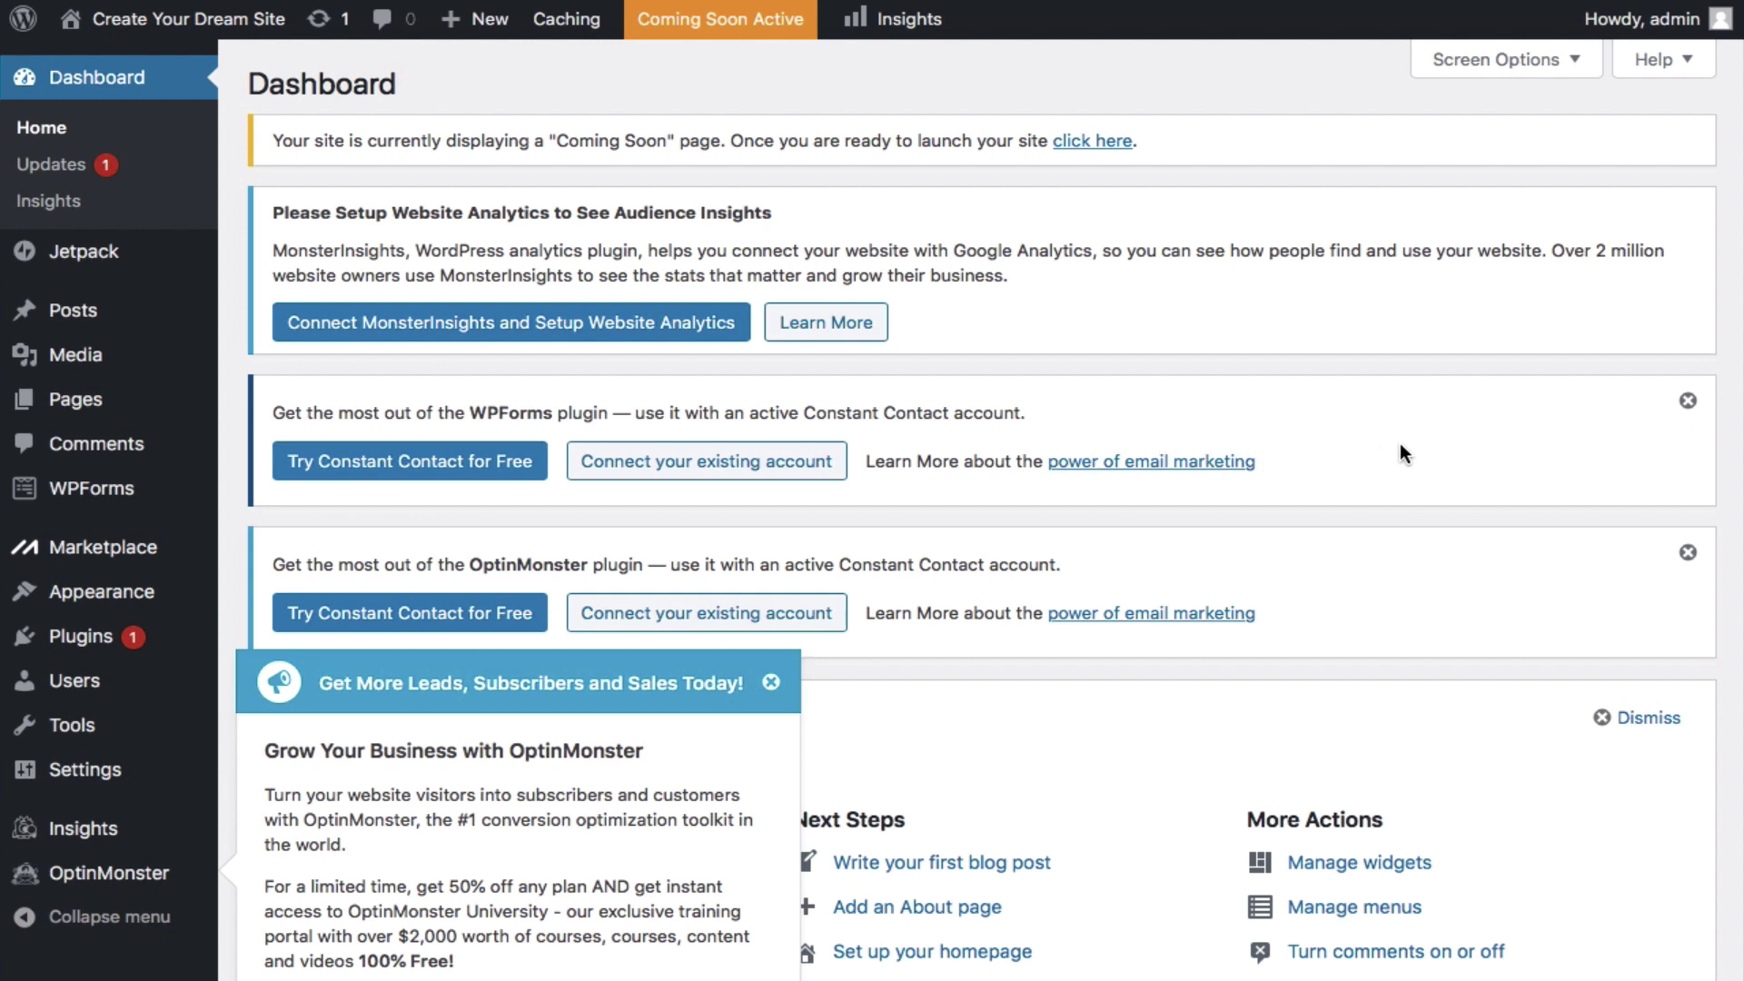
Dismiss the WPForms, OptinMonster, Jetpack and Welcome notices, then view the front page in a new tab.
{"action": "left_click", "coordinate": [1671, 404]}
{"action": "left_click", "coordinate": [1687, 401]}
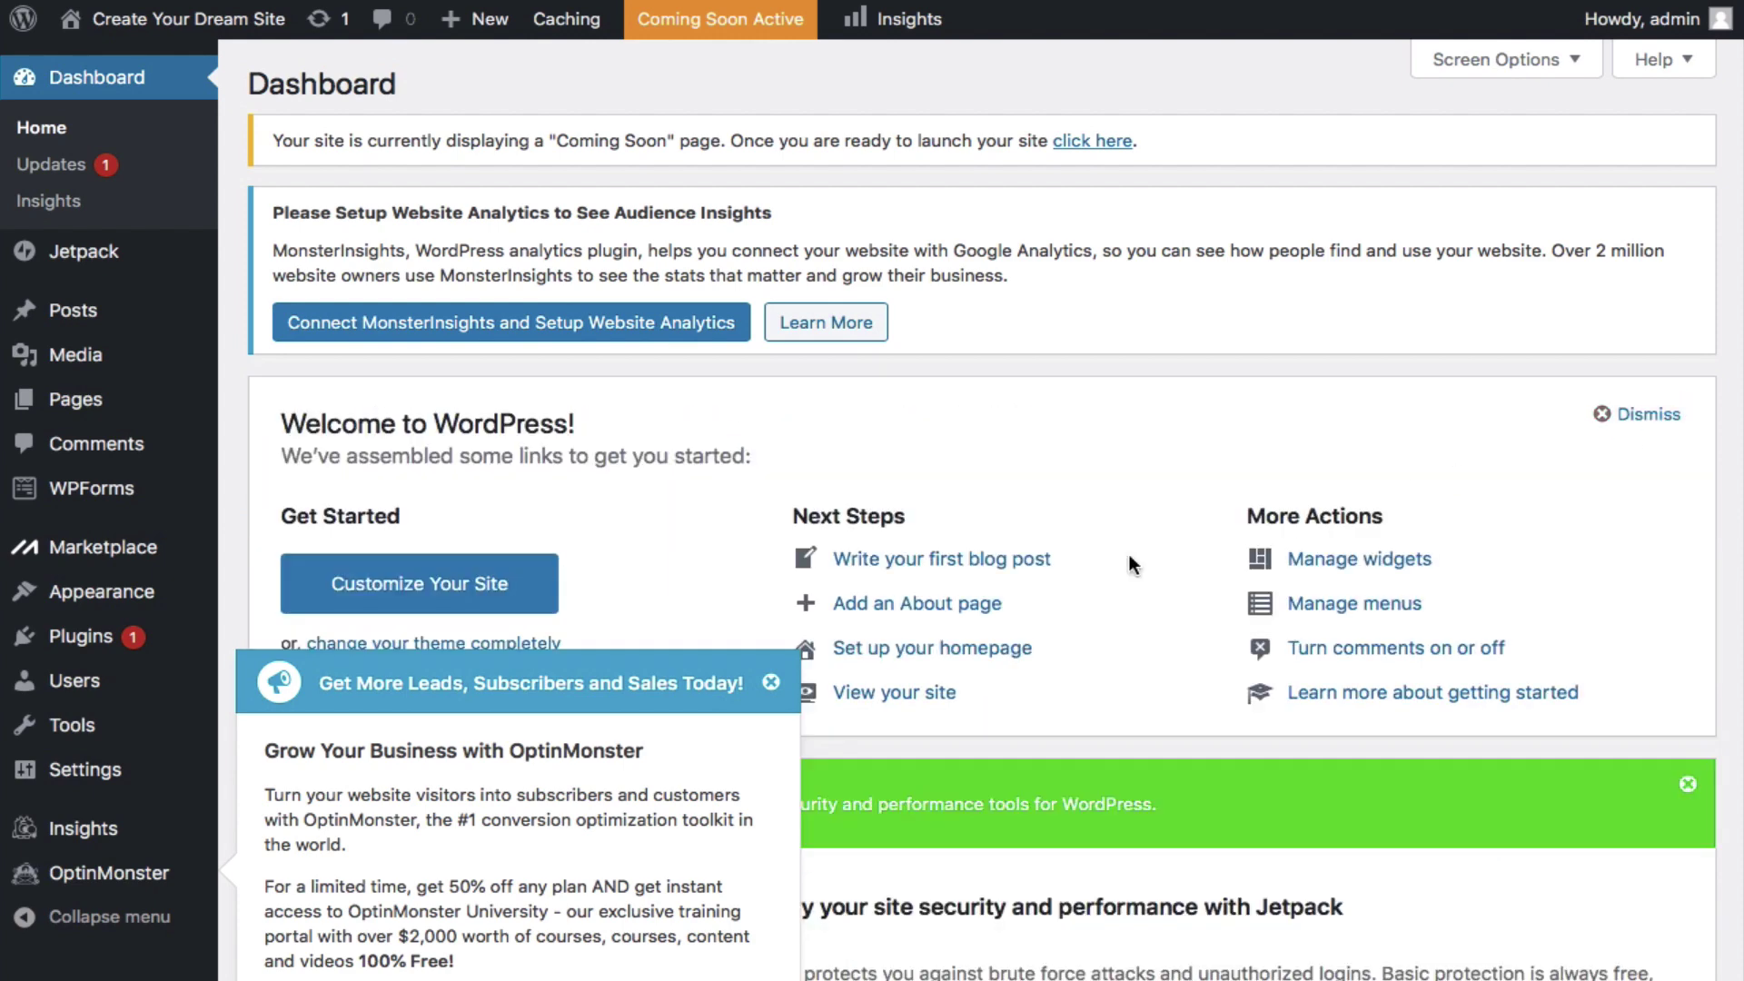
{"action": "left_click", "coordinate": [770, 682]}
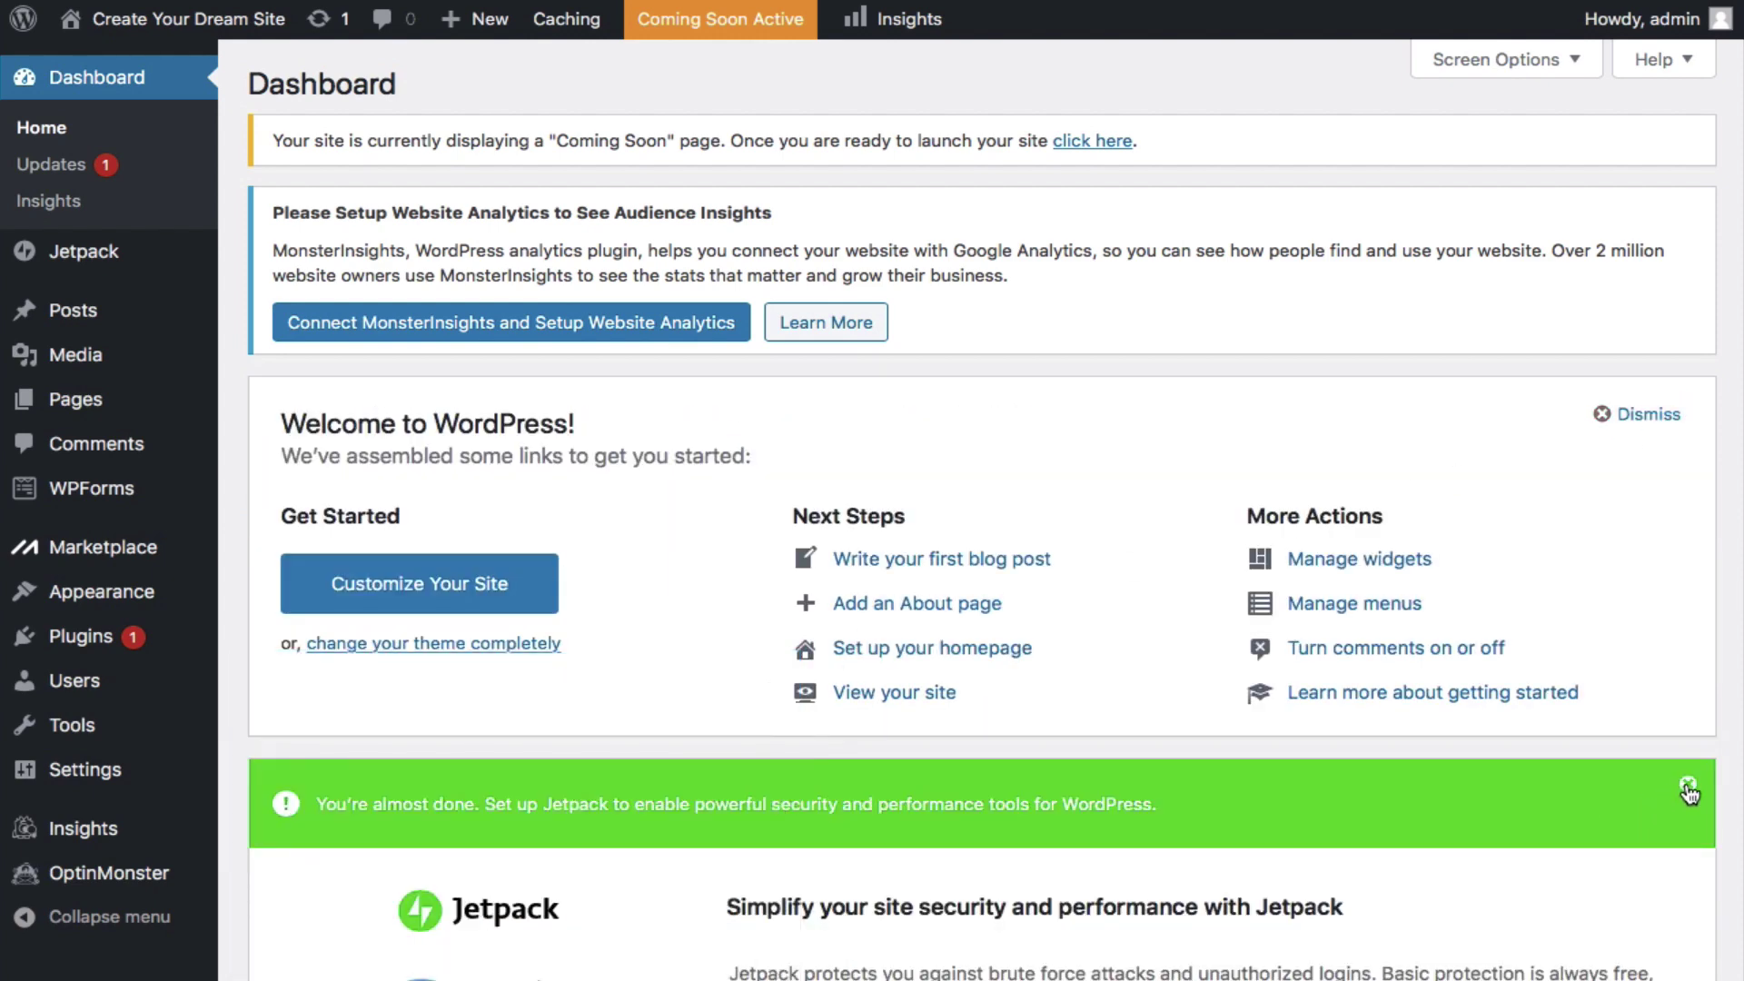
{"action": "left_click", "coordinate": [1688, 790]}
{"action": "left_click", "coordinate": [1603, 416]}
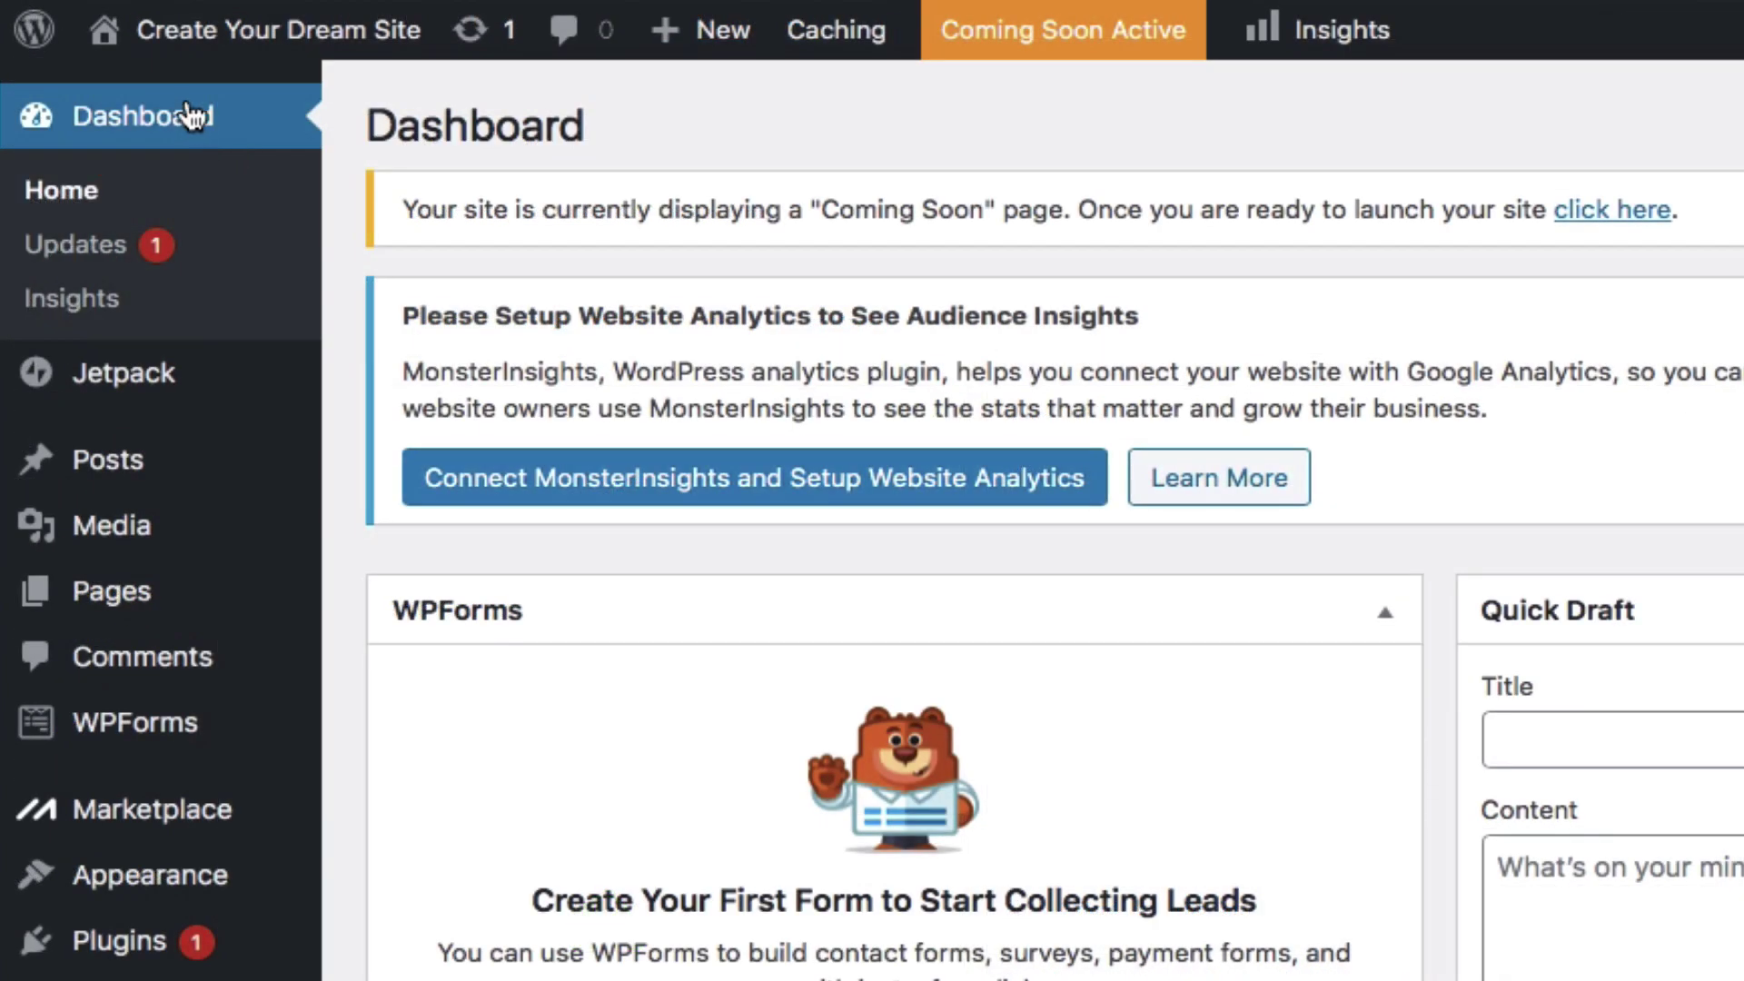
{"action": "left_click", "coordinate": [108, 41]}
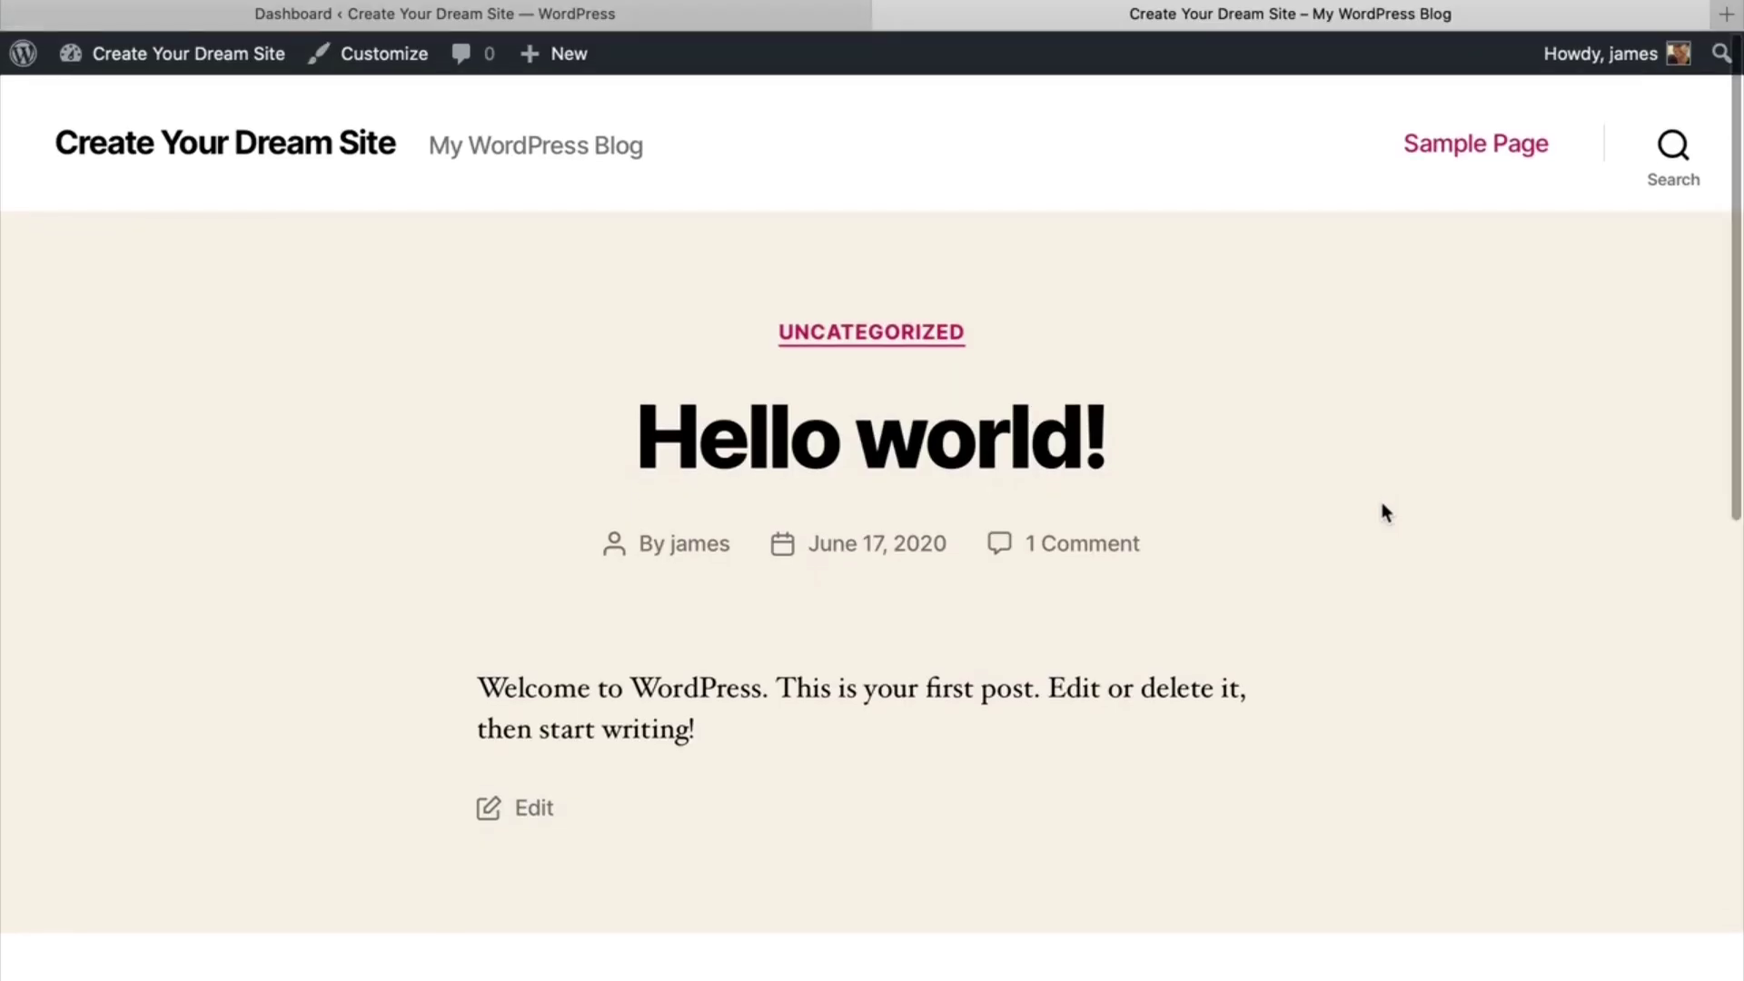
Look over the Hello world! front page, then return to the admin Dashboard.
{"action": "scroll", "coordinate": [1384, 513], "scroll_direction": "down", "scroll_amount": 10}
{"action": "scroll", "coordinate": [1384, 514], "scroll_direction": "up", "scroll_amount": 10}
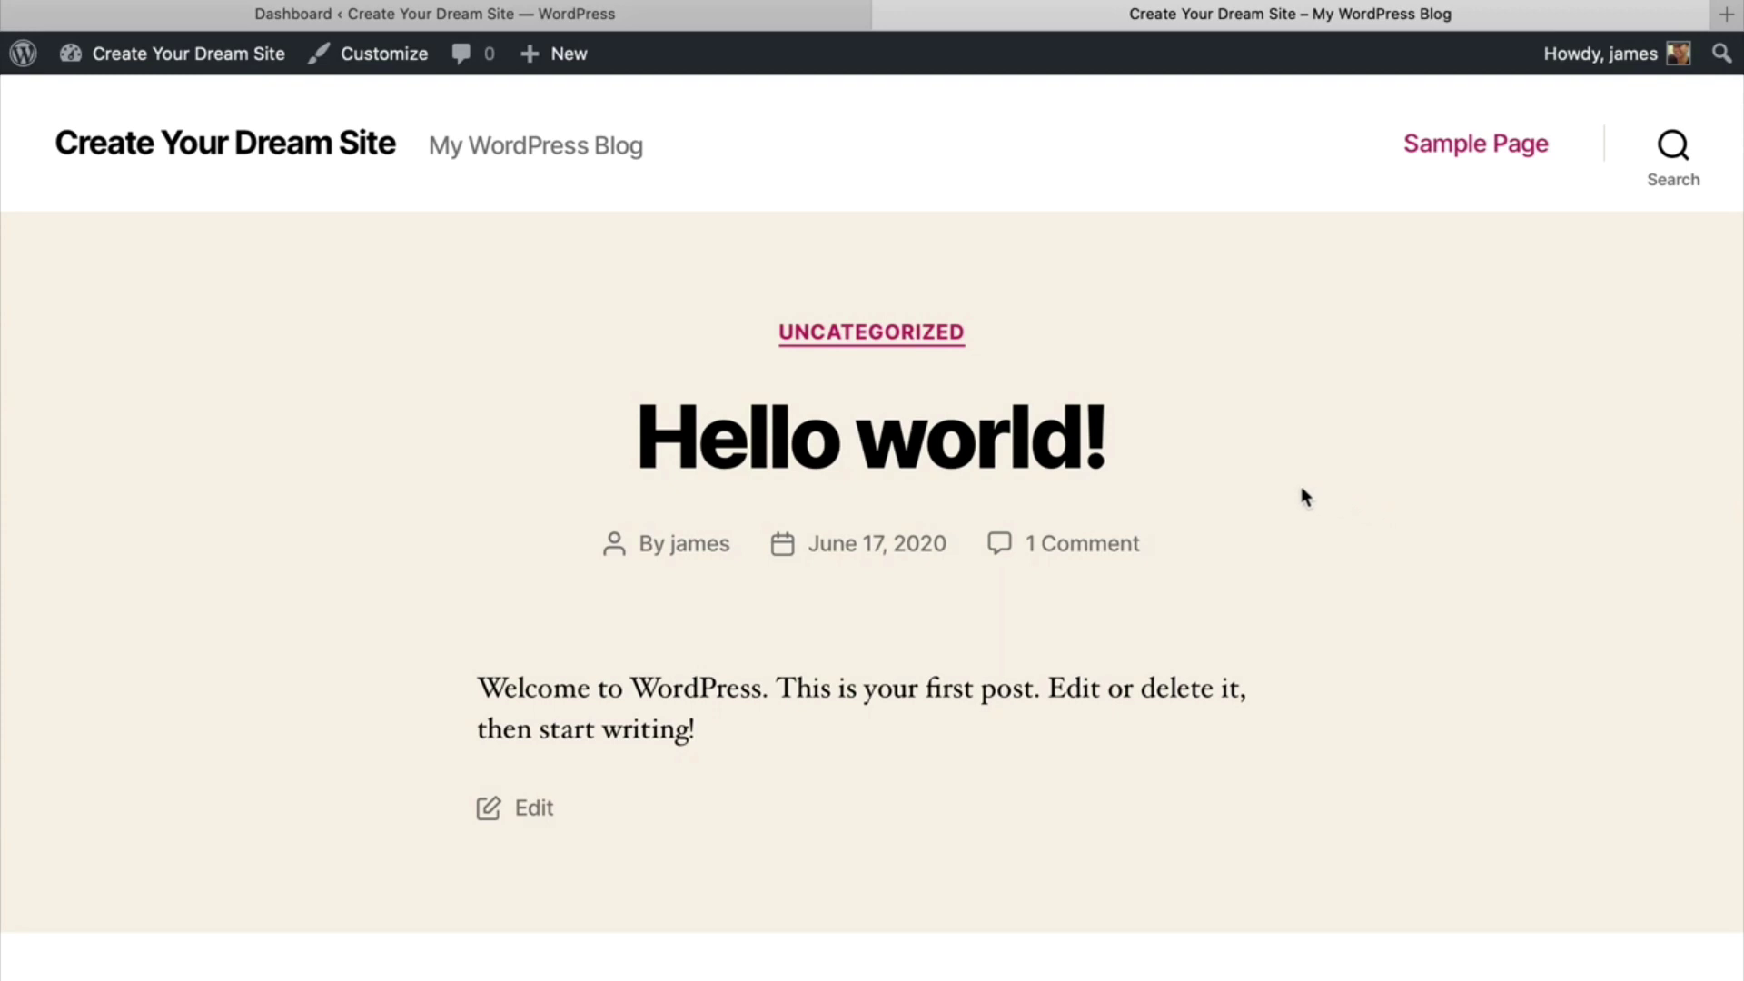
{"action": "left_click", "coordinate": [488, 15]}
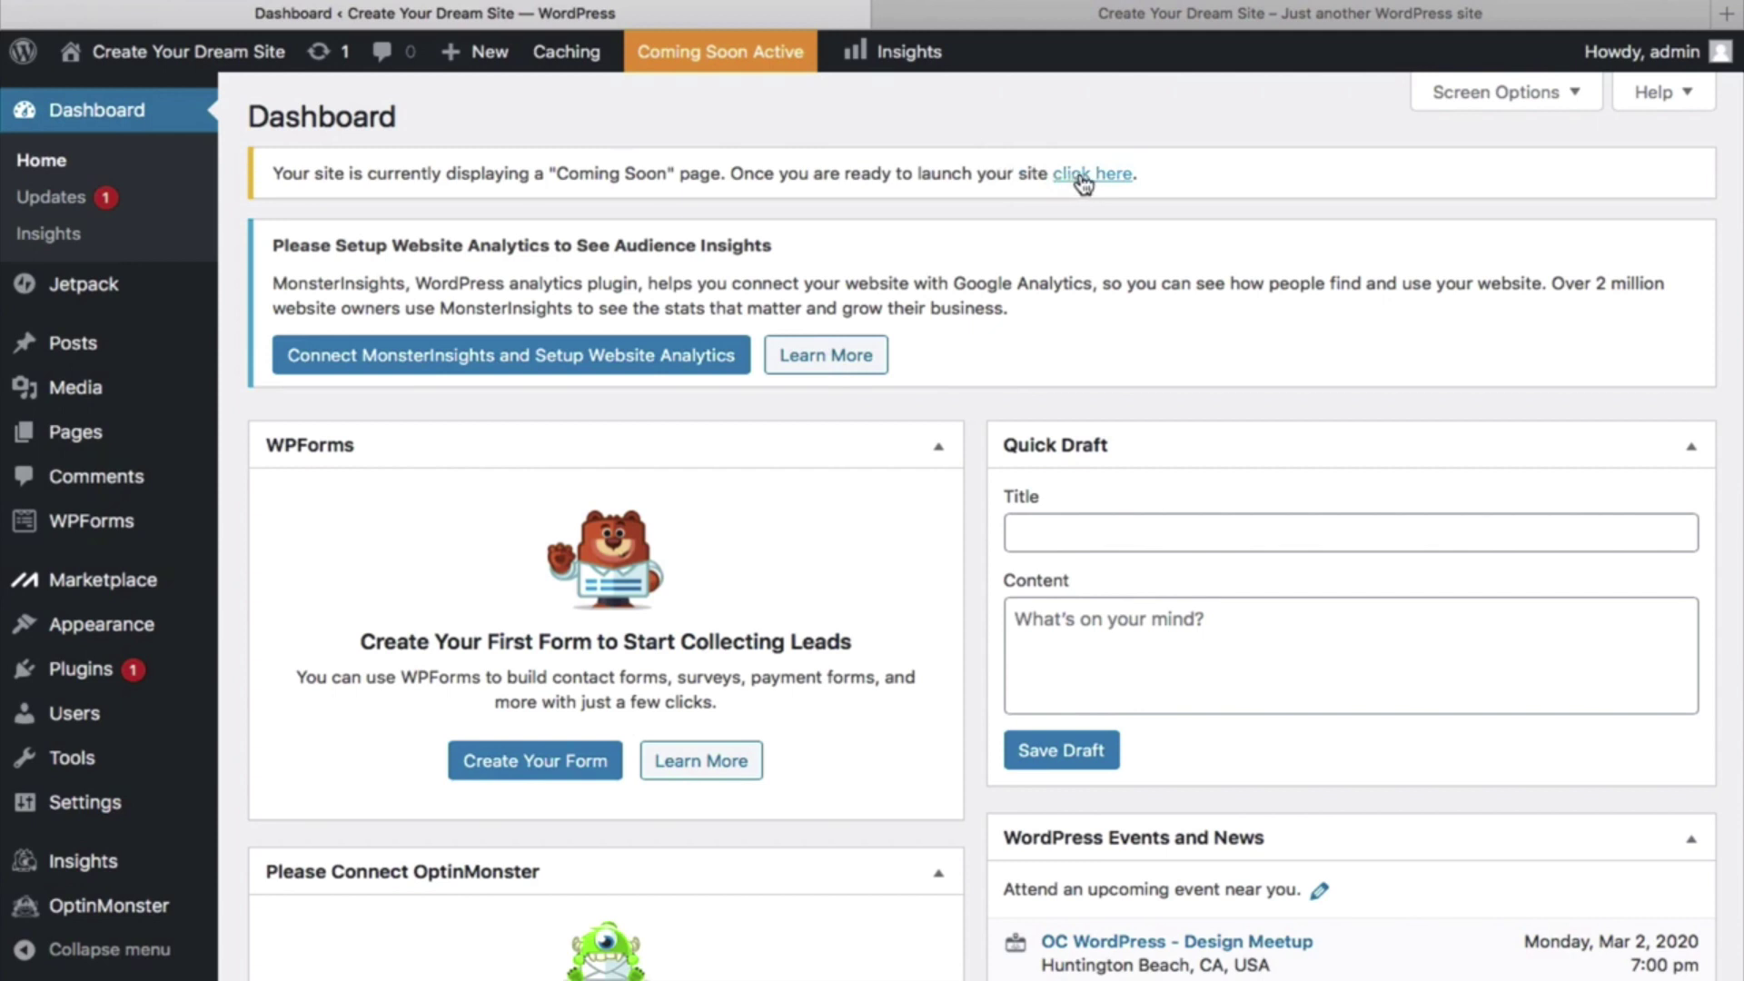
Launch the site live from the Coming Soon notice's 'click here' link.
{"action": "left_click", "coordinate": [1083, 178]}
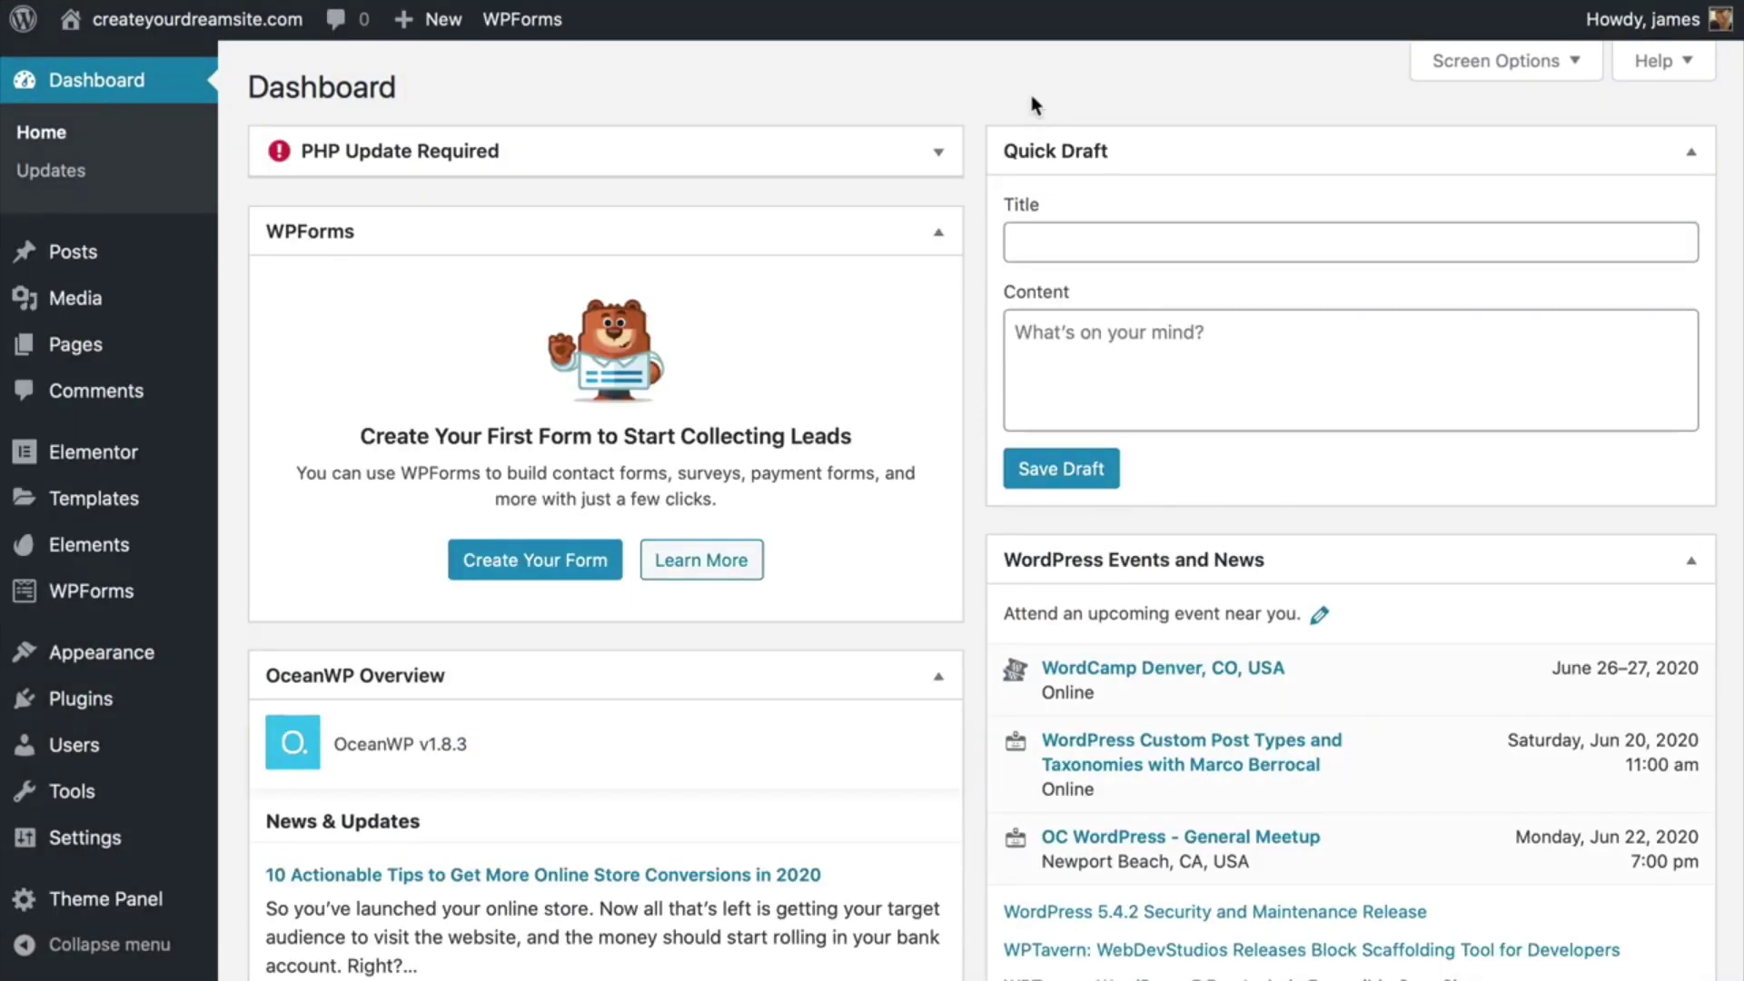
{"action": "mouse_move", "coordinate": [59, 840]}
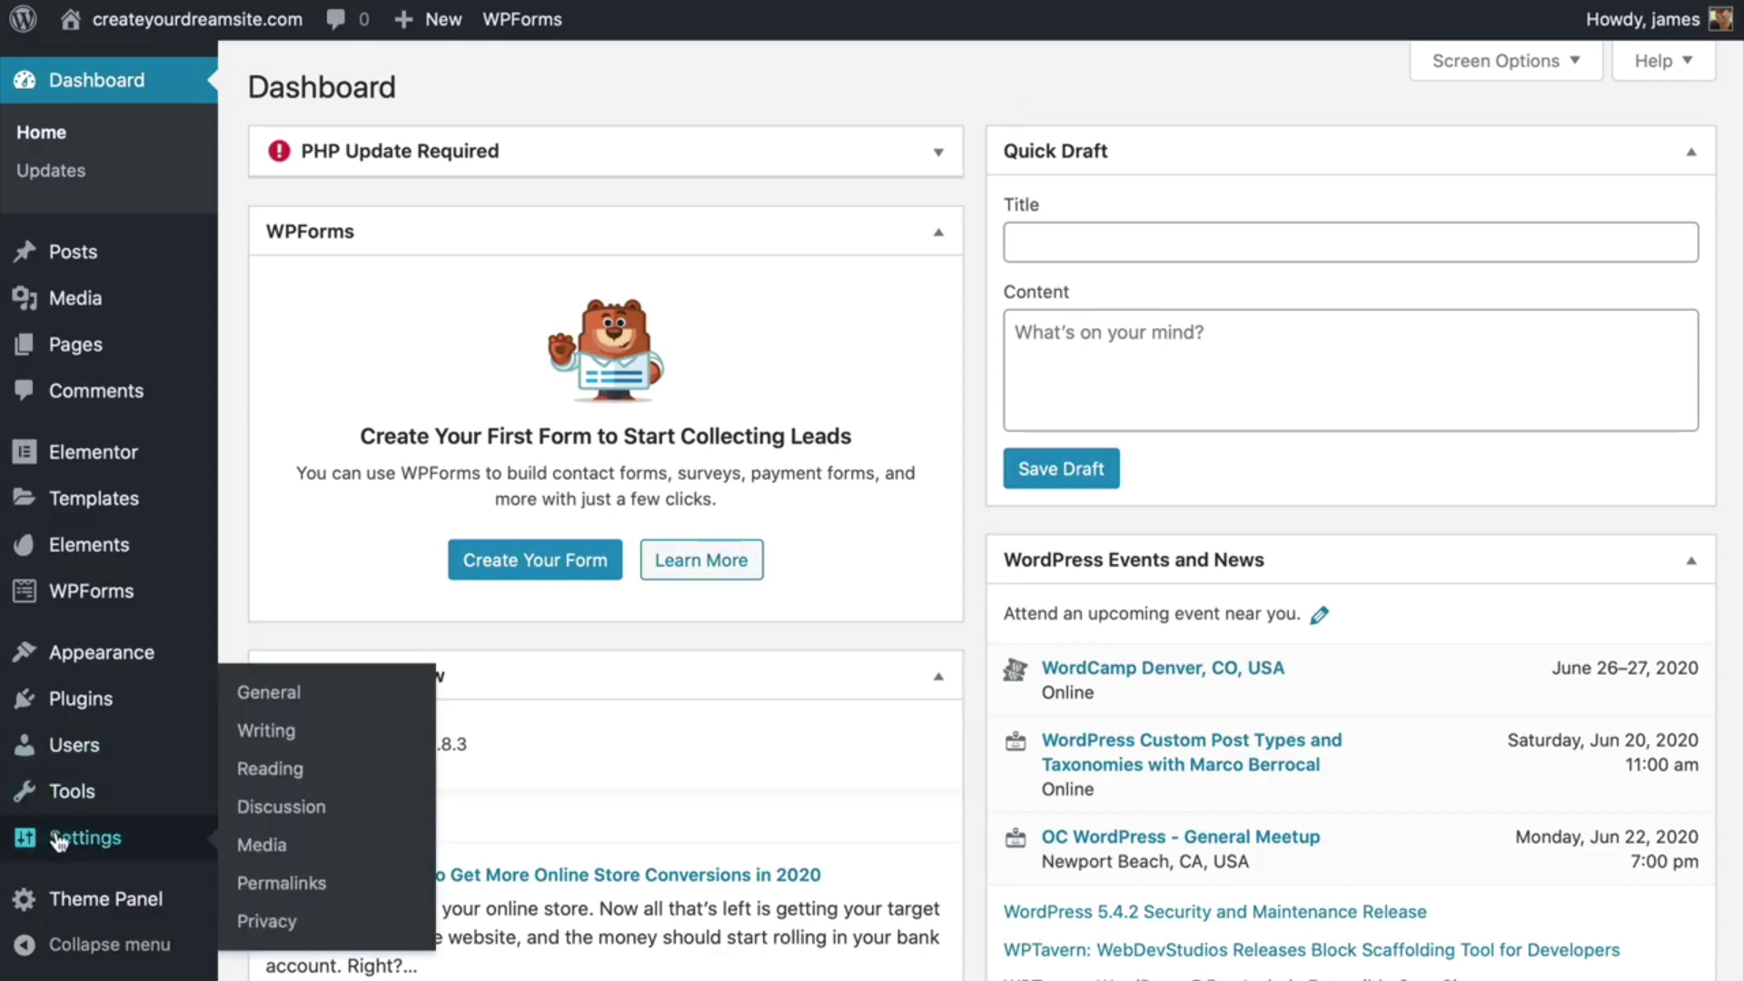
Switch the permalink structure to Post name and save the change.
{"action": "left_click", "coordinate": [291, 890]}
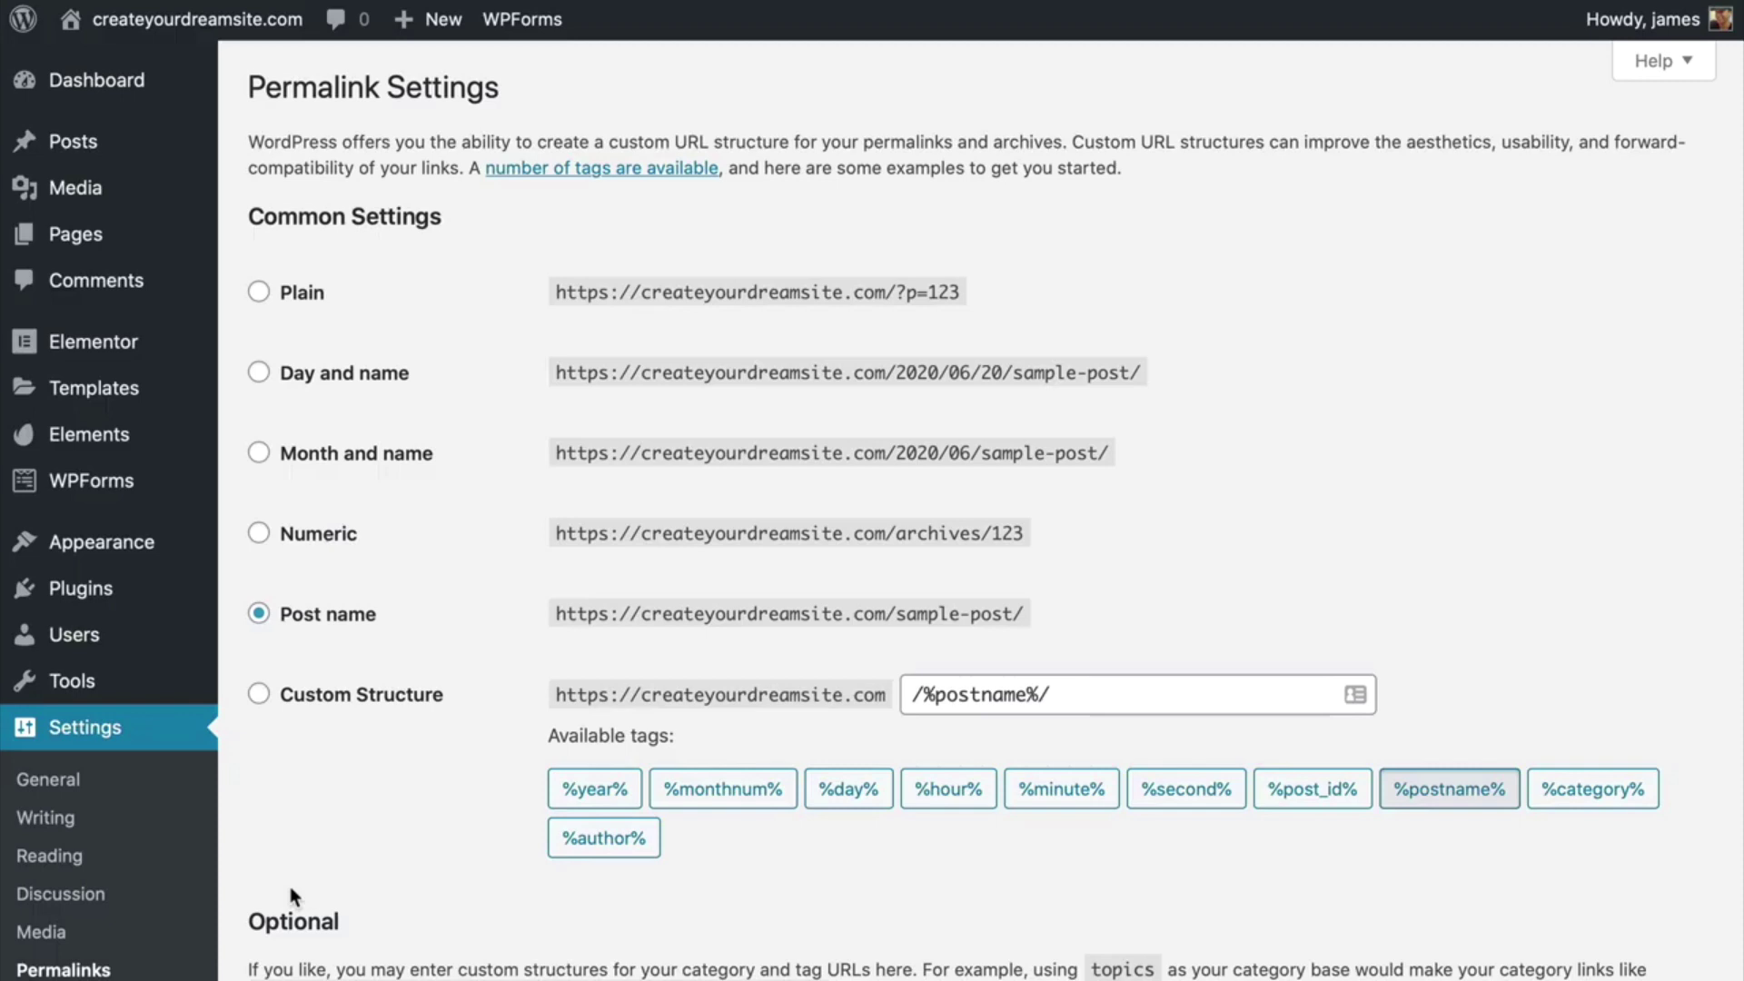
{"action": "scroll", "coordinate": [291, 887], "scroll_direction": "down", "scroll_amount": 1}
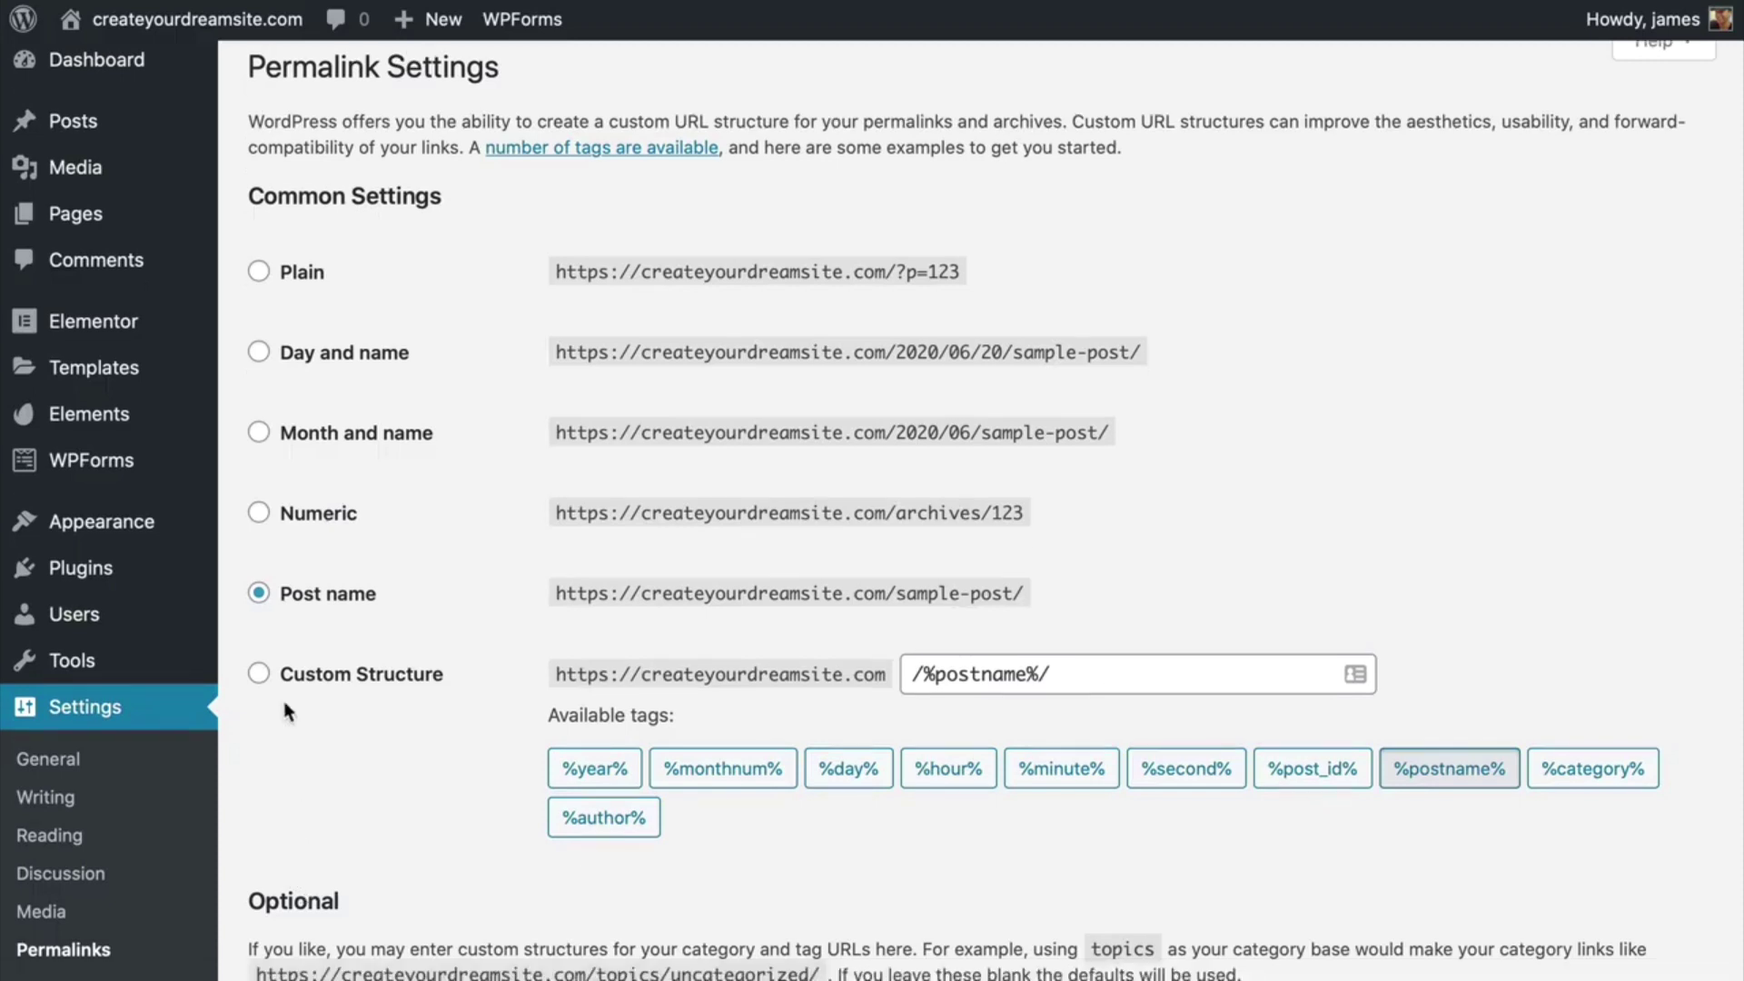
{"action": "left_click", "coordinate": [260, 595]}
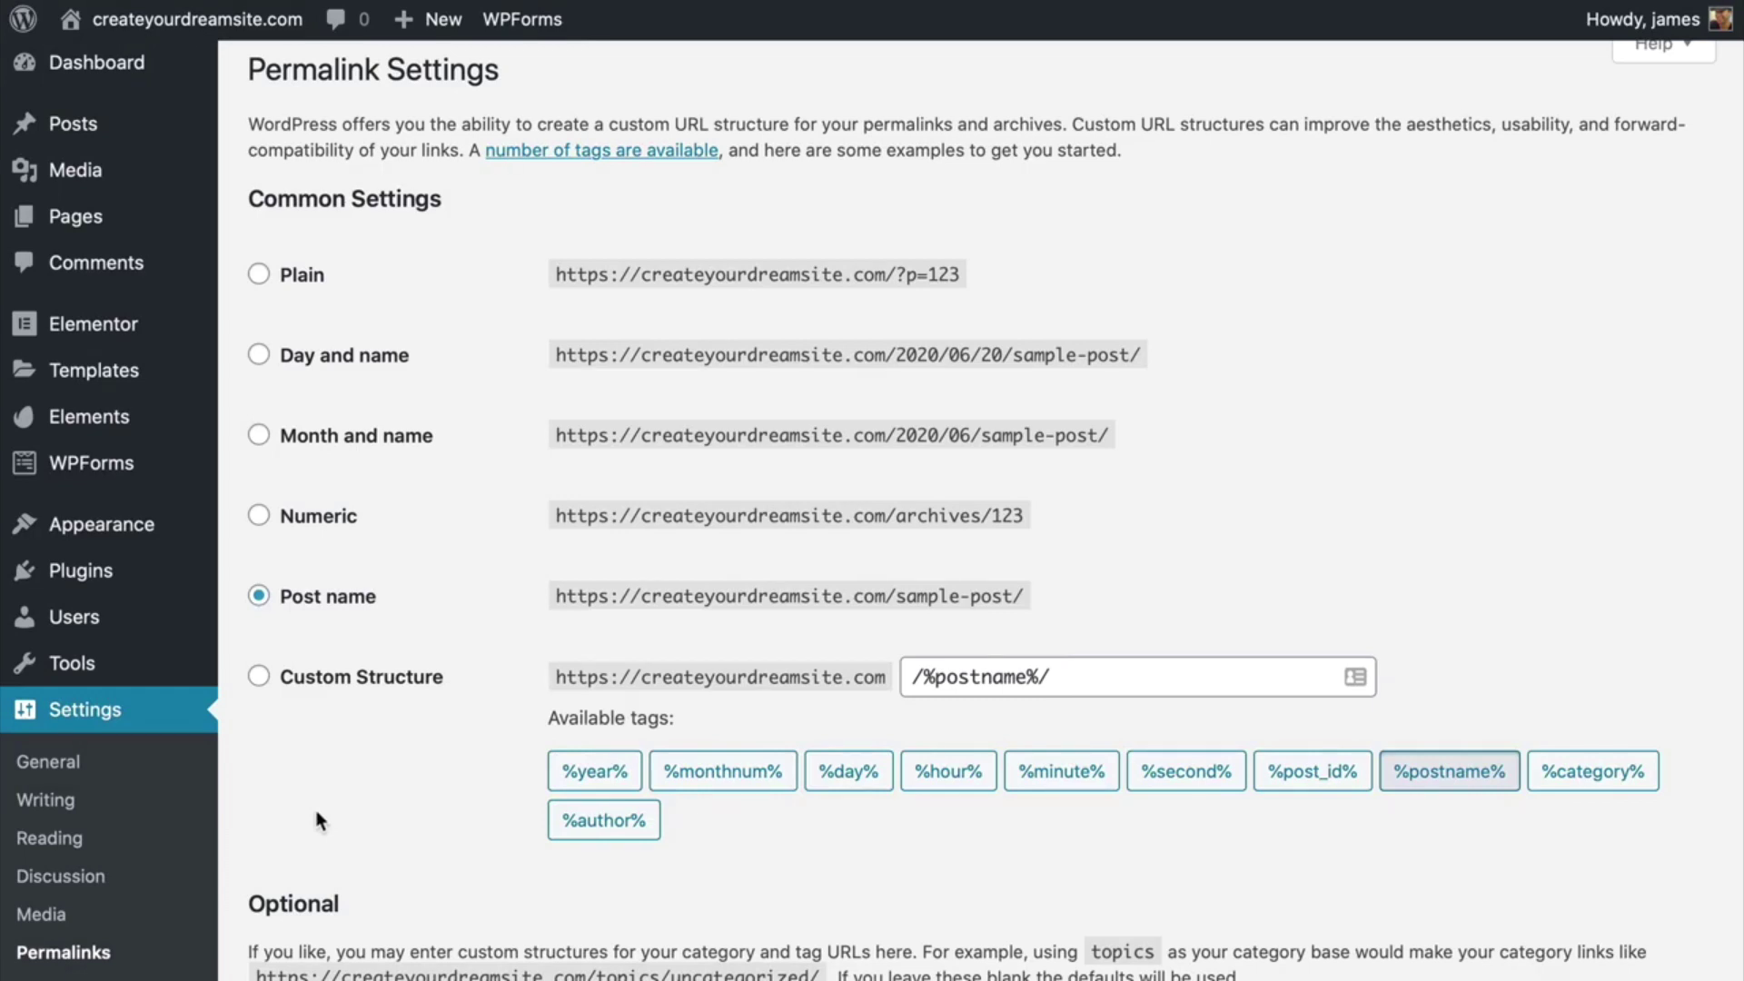
{"action": "scroll", "coordinate": [316, 810], "scroll_direction": "down", "scroll_amount": 5}
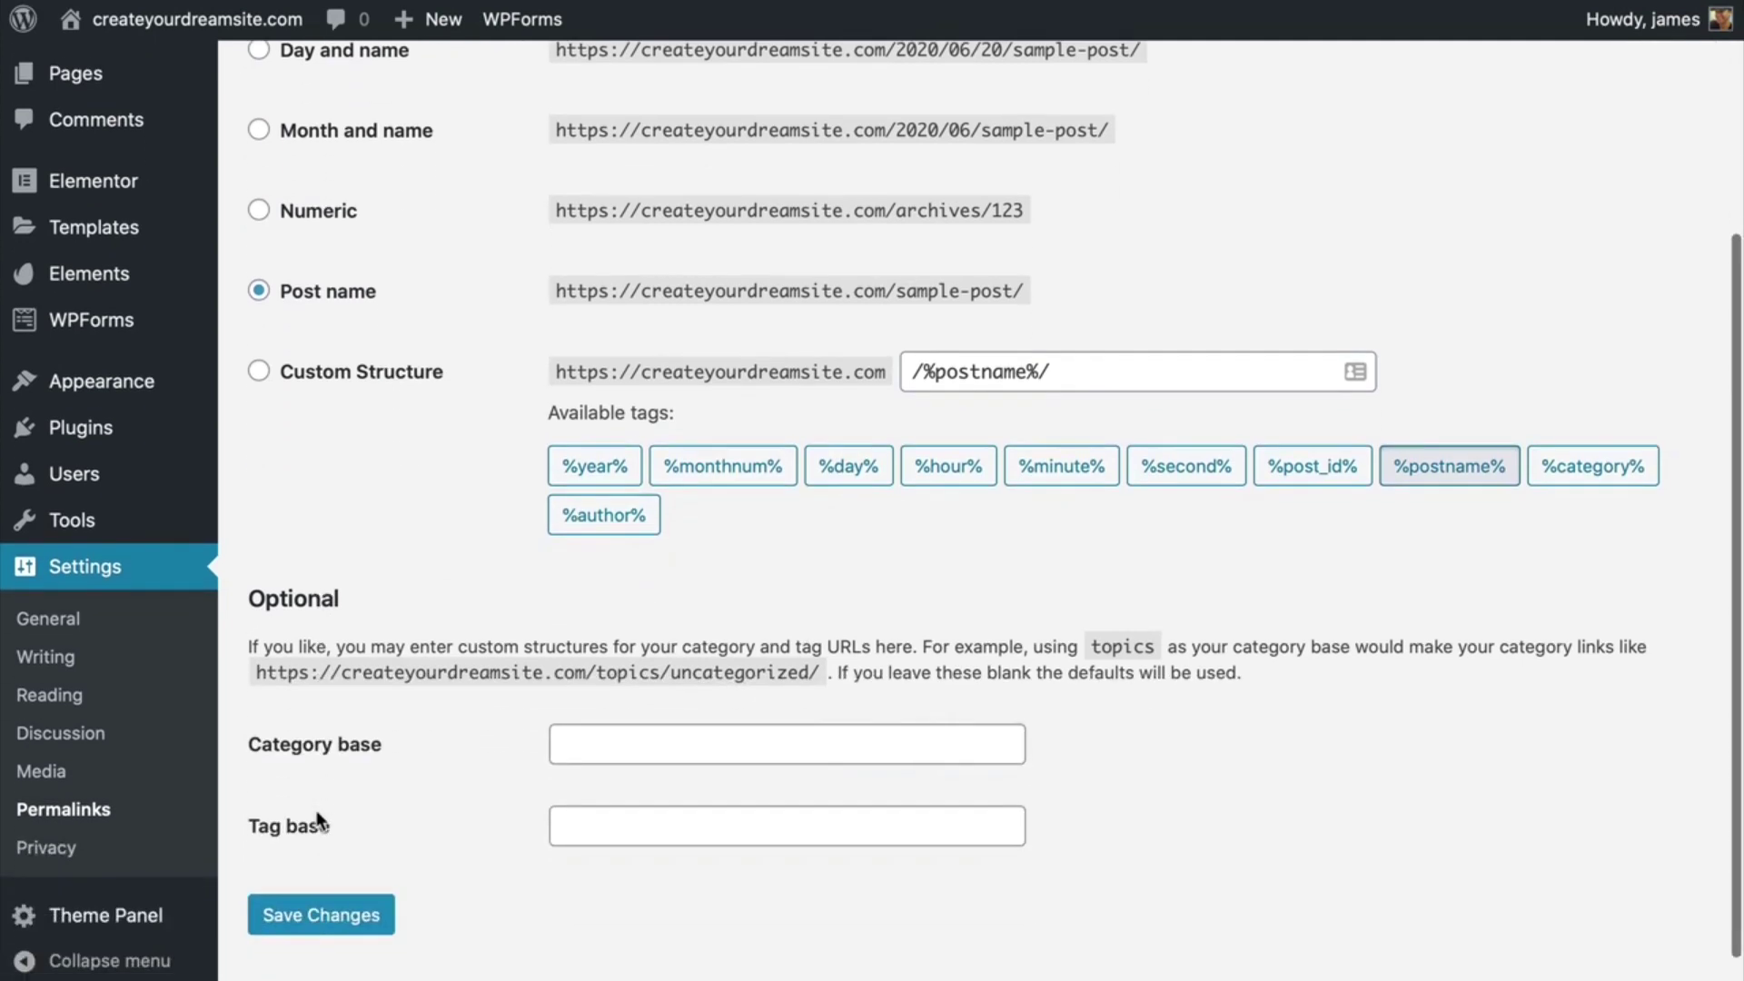
{"action": "left_click", "coordinate": [312, 859]}
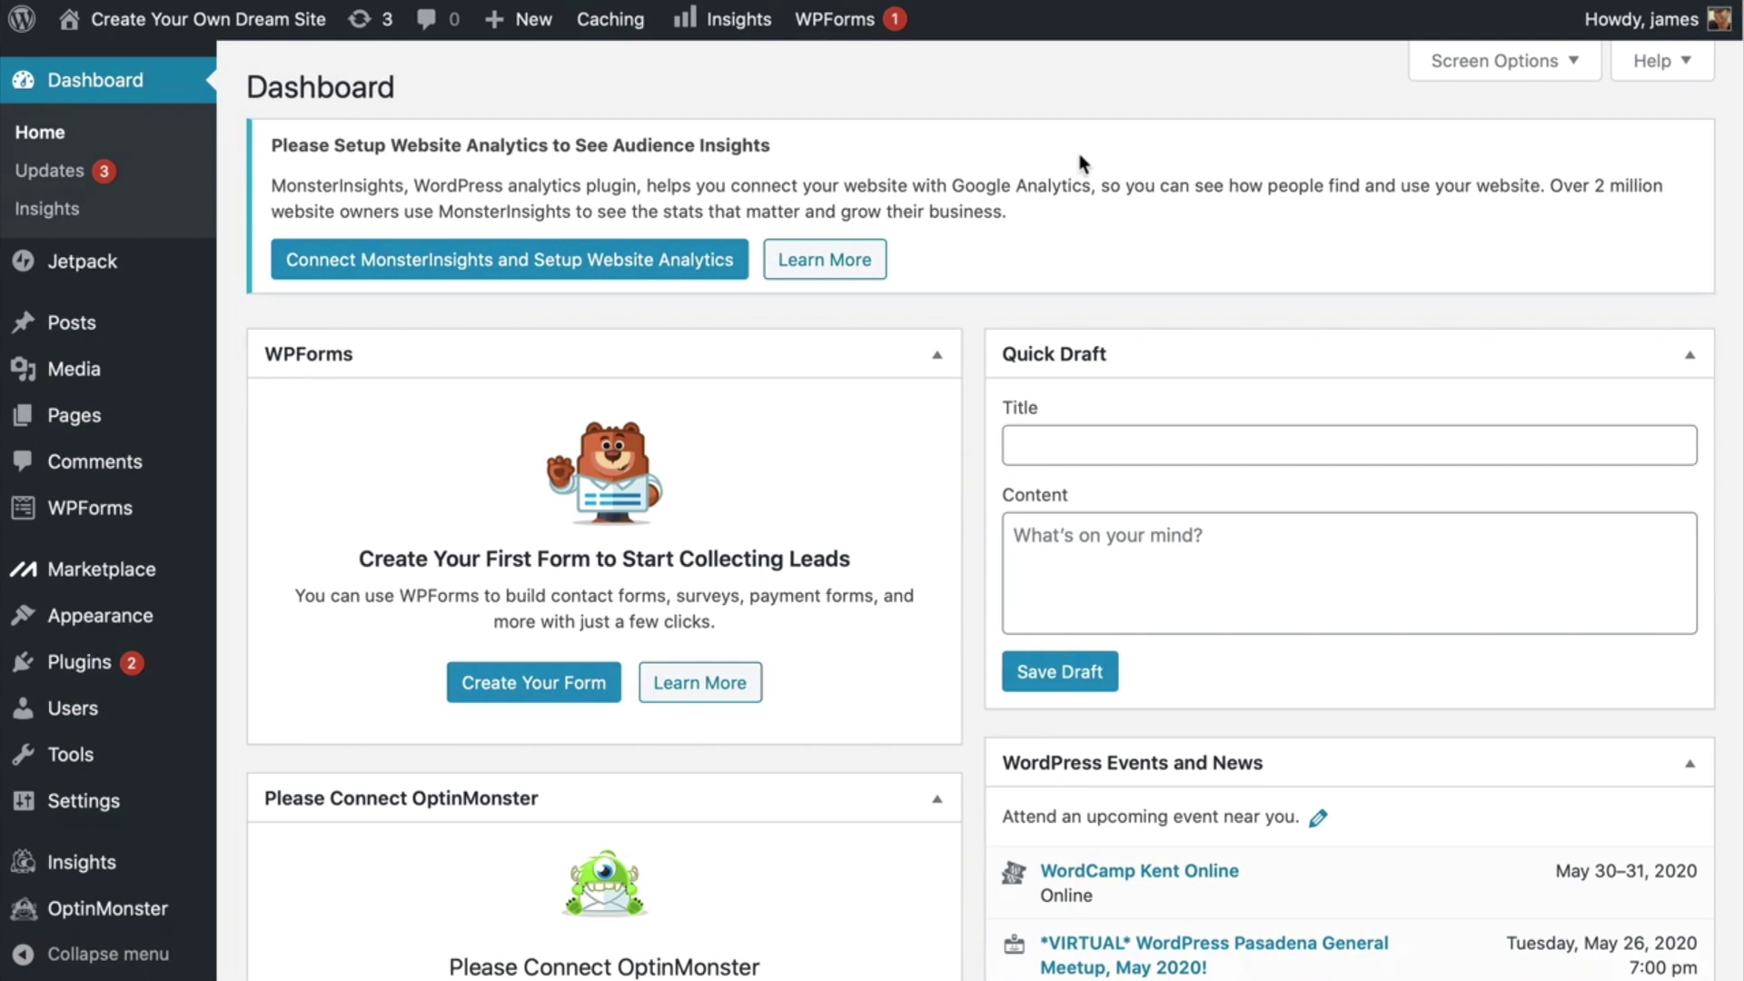
On the Themes page, choose the Add New Theme tile to browse themes.
{"action": "mouse_move", "coordinate": [143, 617]}
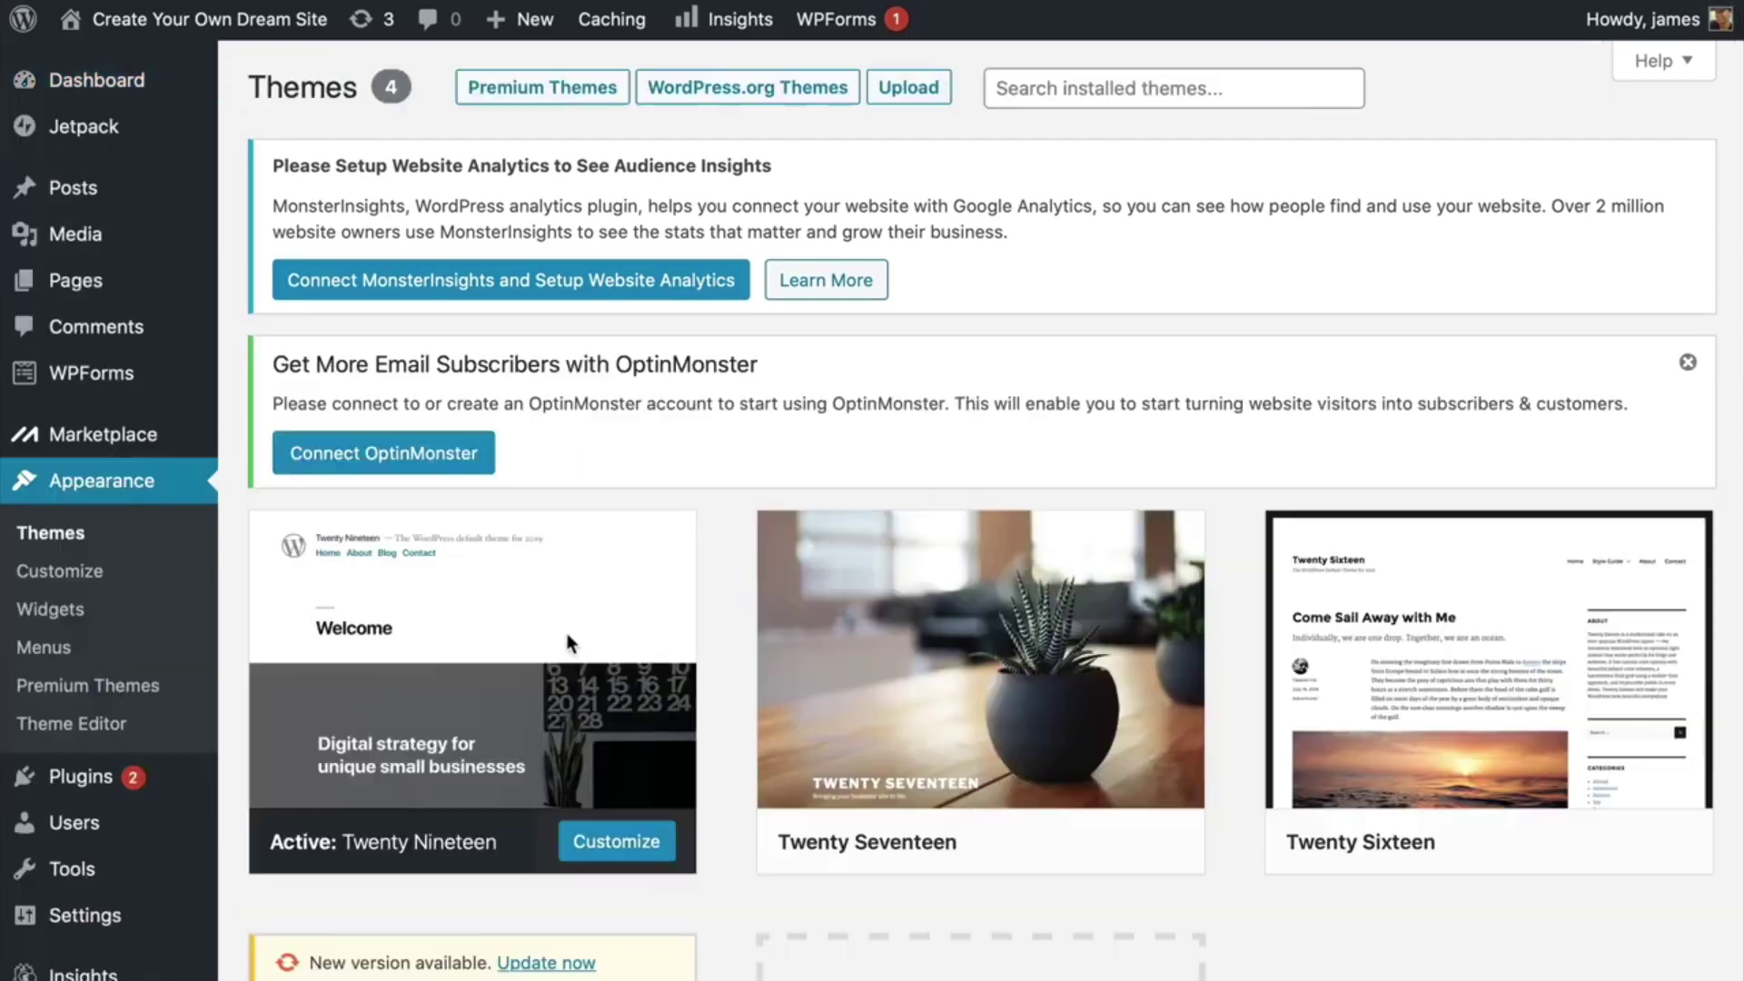
{"action": "scroll", "coordinate": [567, 641], "scroll_direction": "down", "scroll_amount": 3}
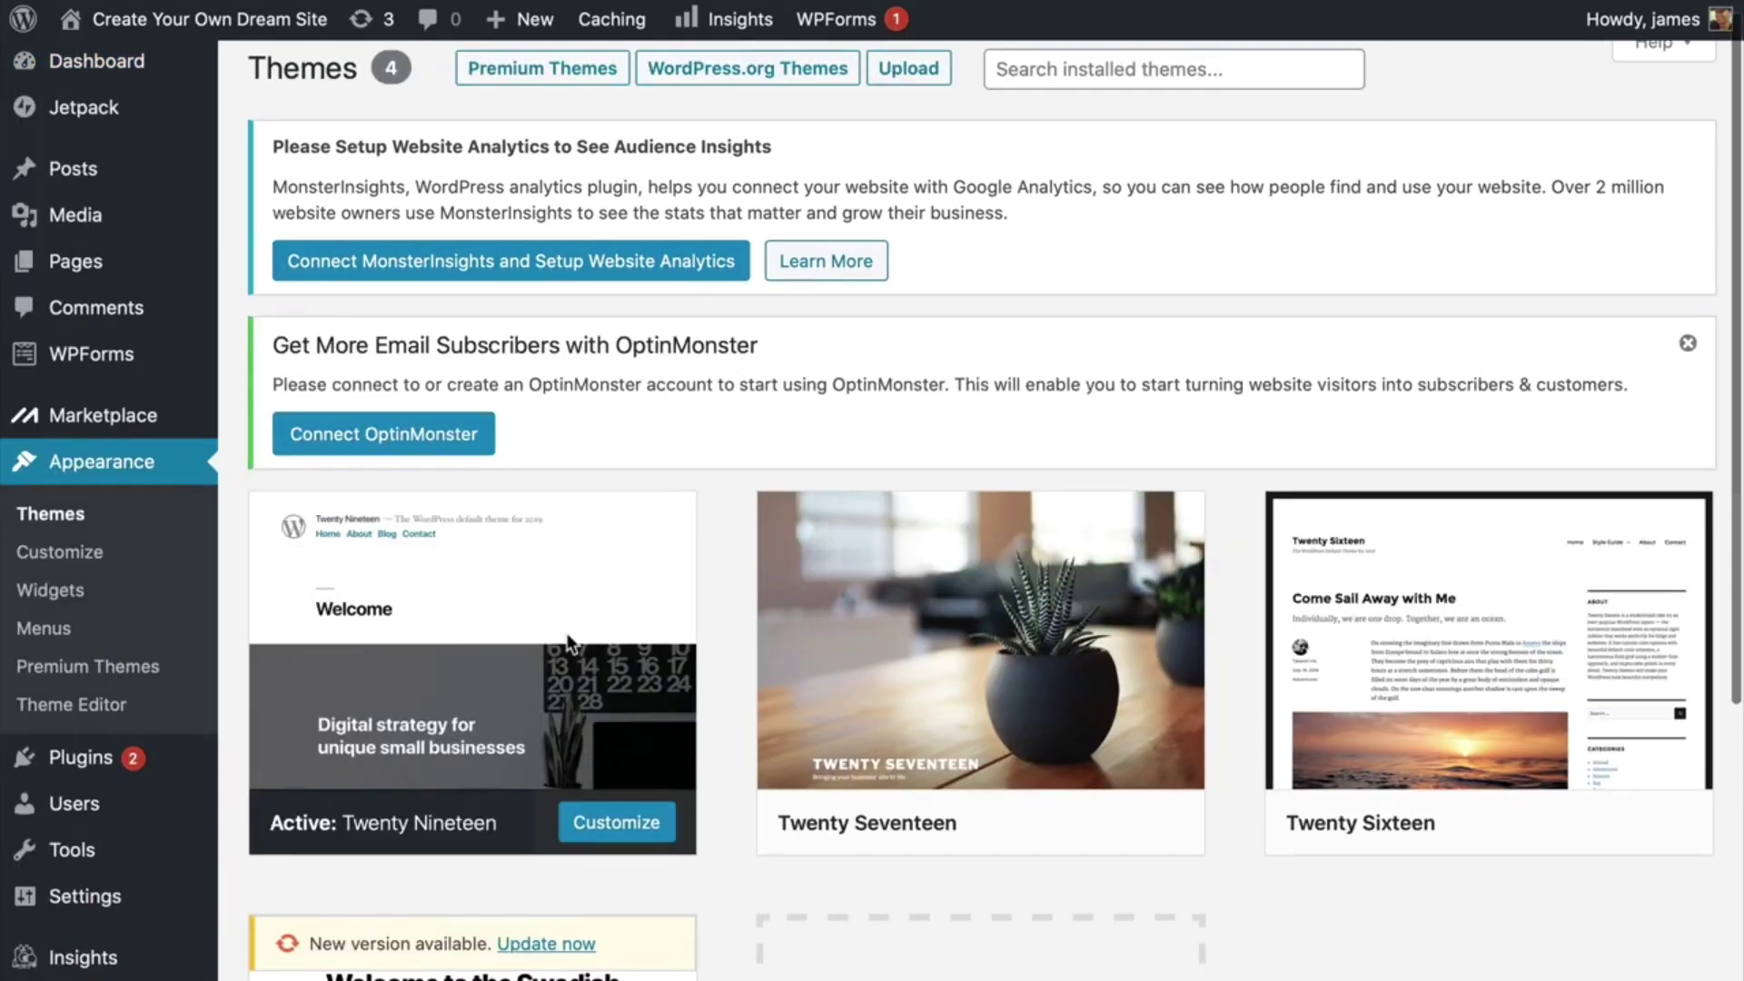
{"action": "scroll", "coordinate": [567, 634], "scroll_direction": "down", "scroll_amount": 2}
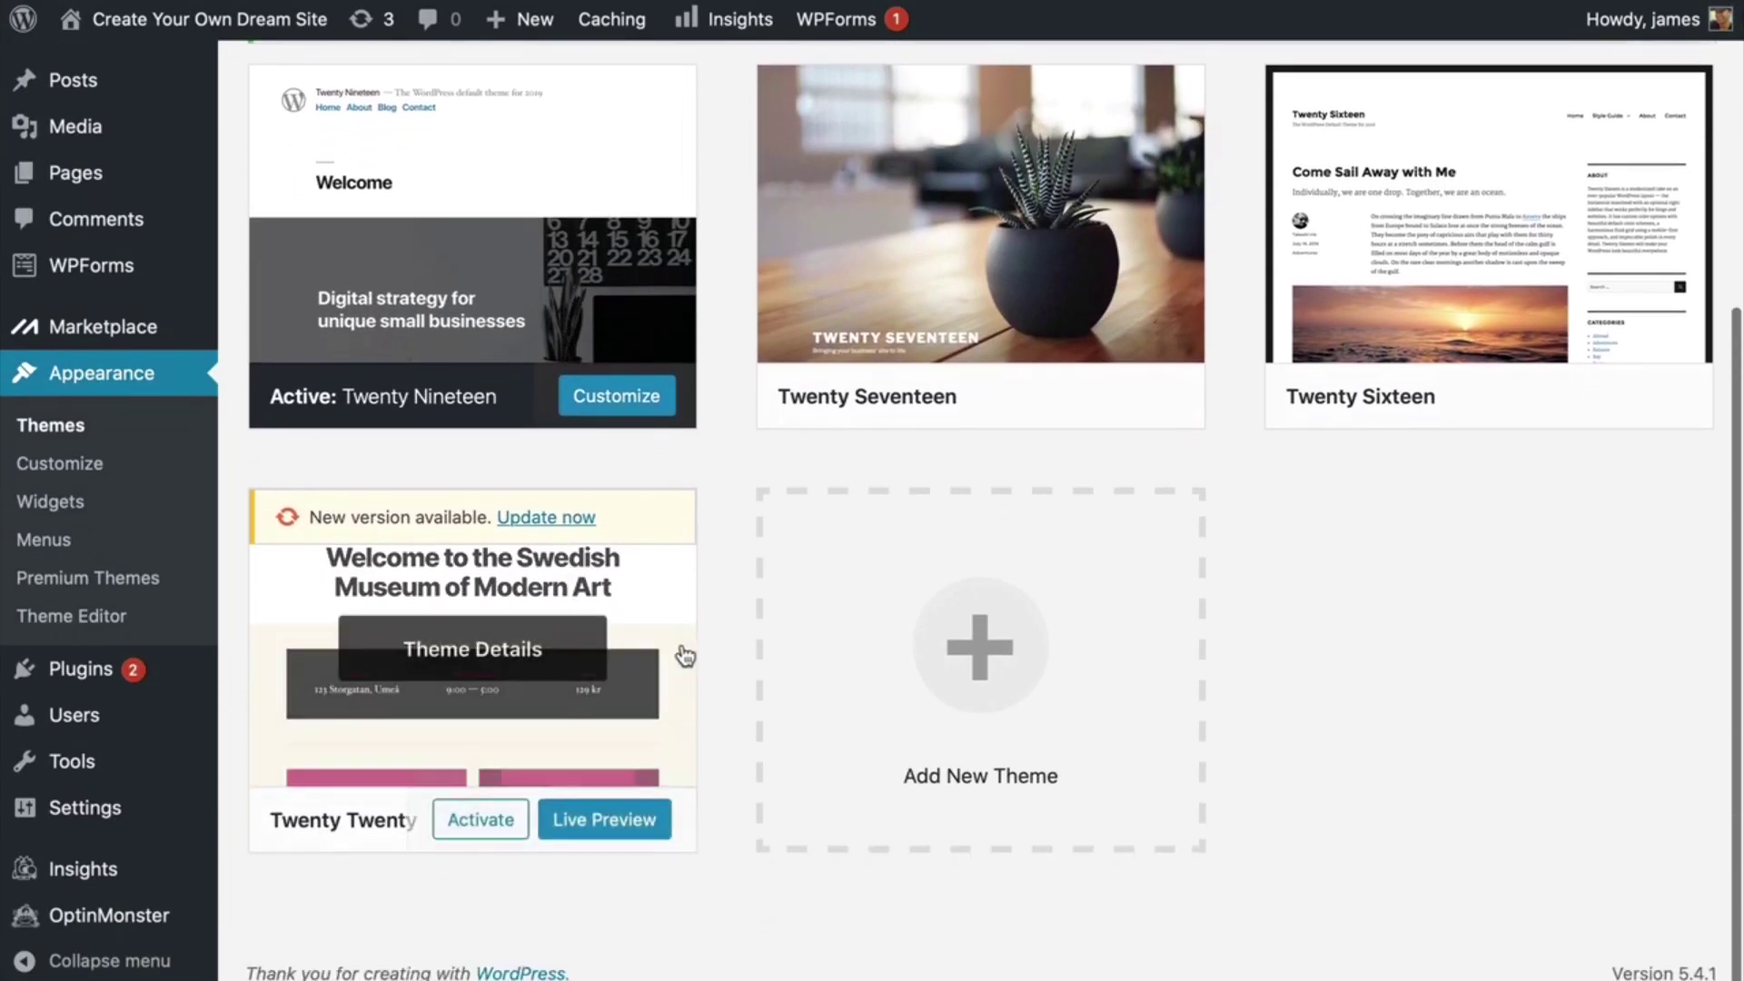
{"action": "left_click", "coordinate": [919, 657]}
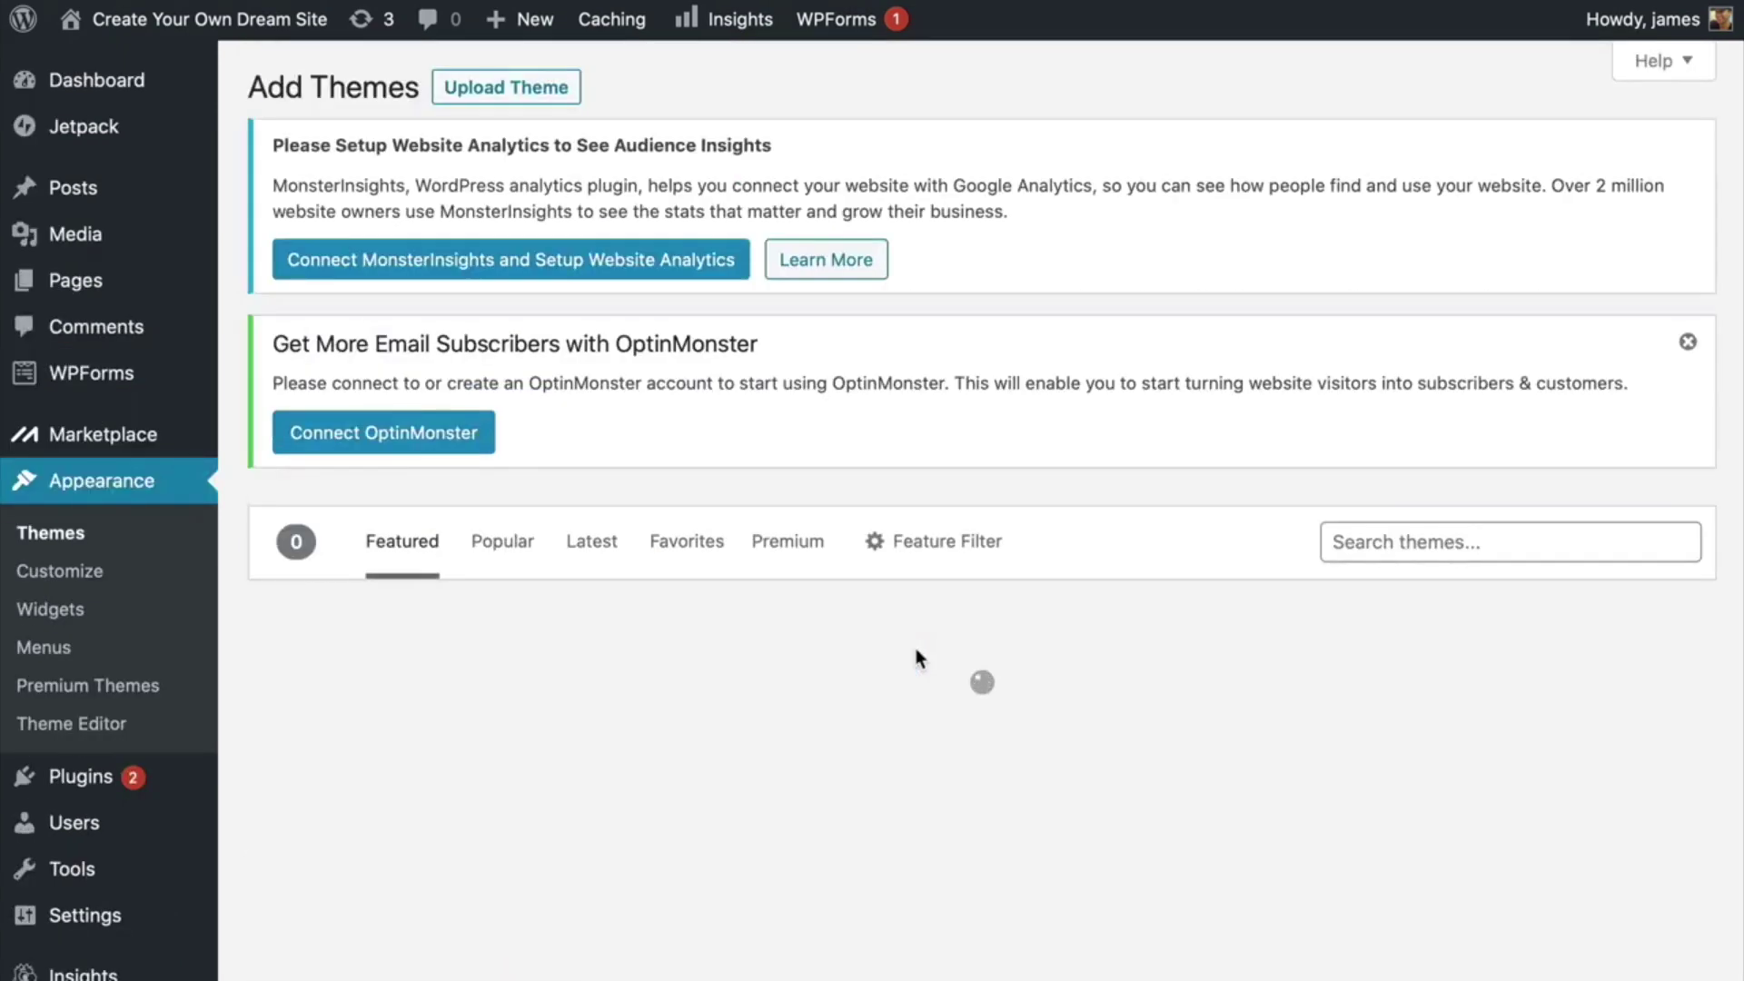
Search the theme directory for 'astra' and install the Astra theme.
{"action": "left_click", "coordinate": [1394, 545]}
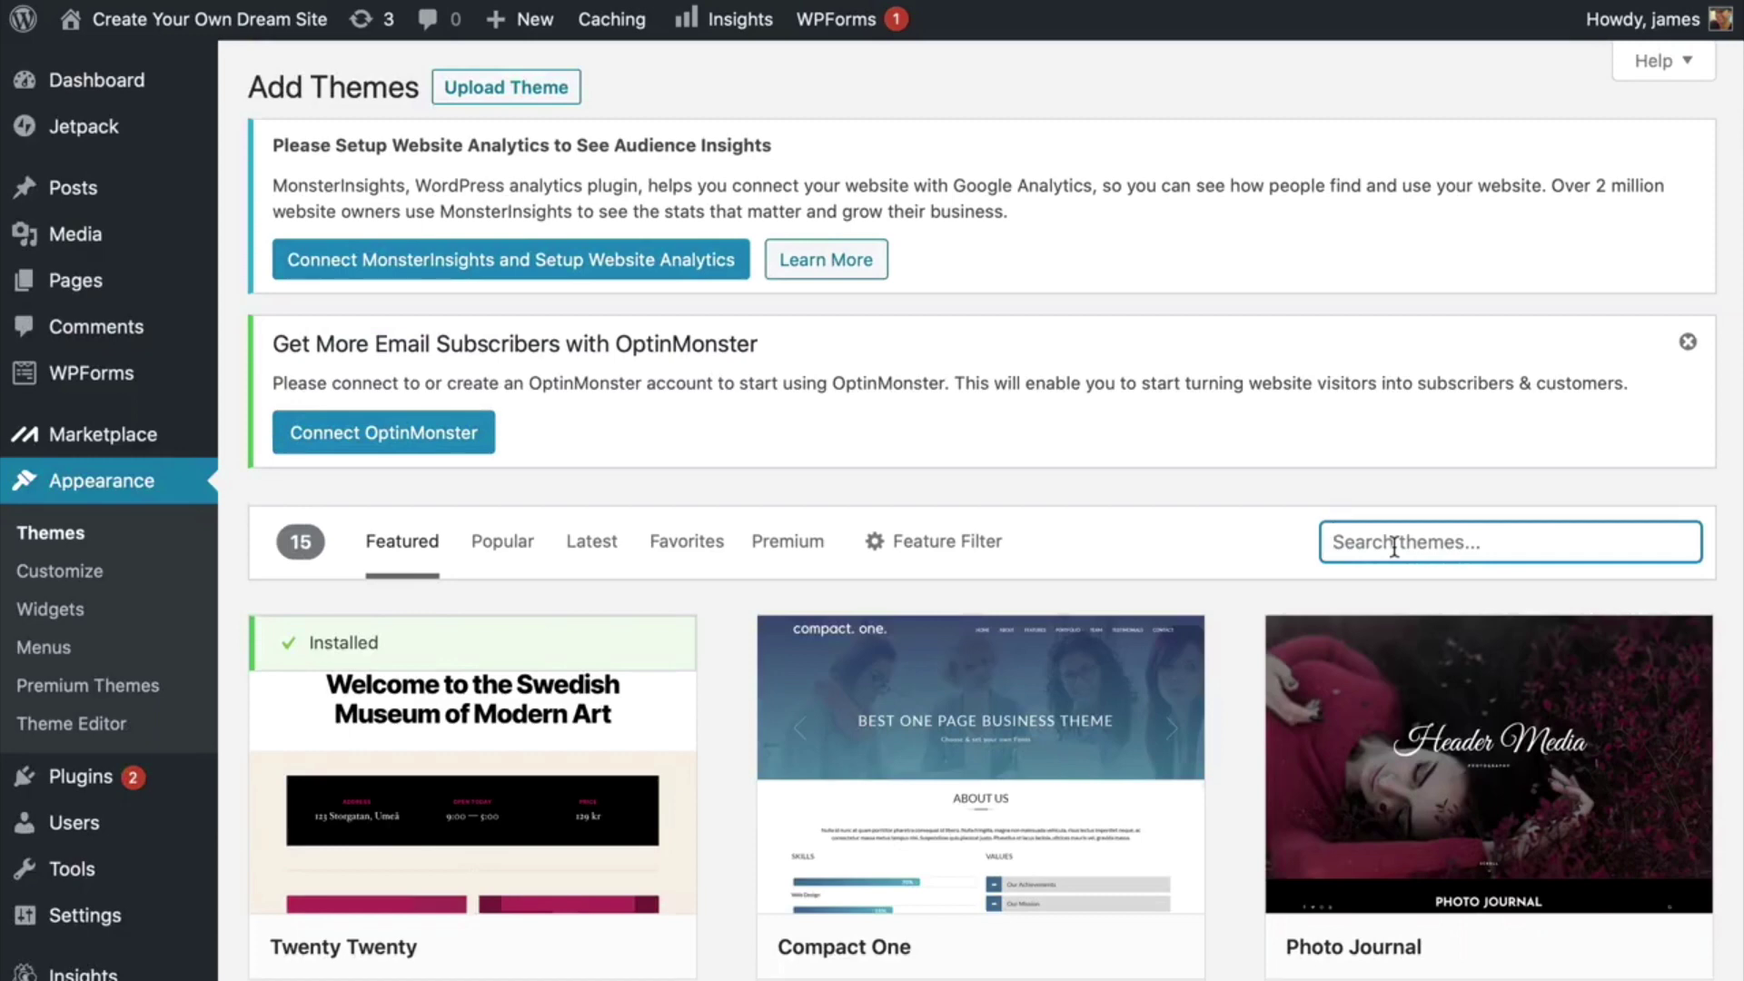
{"action": "type", "text": "astra"}
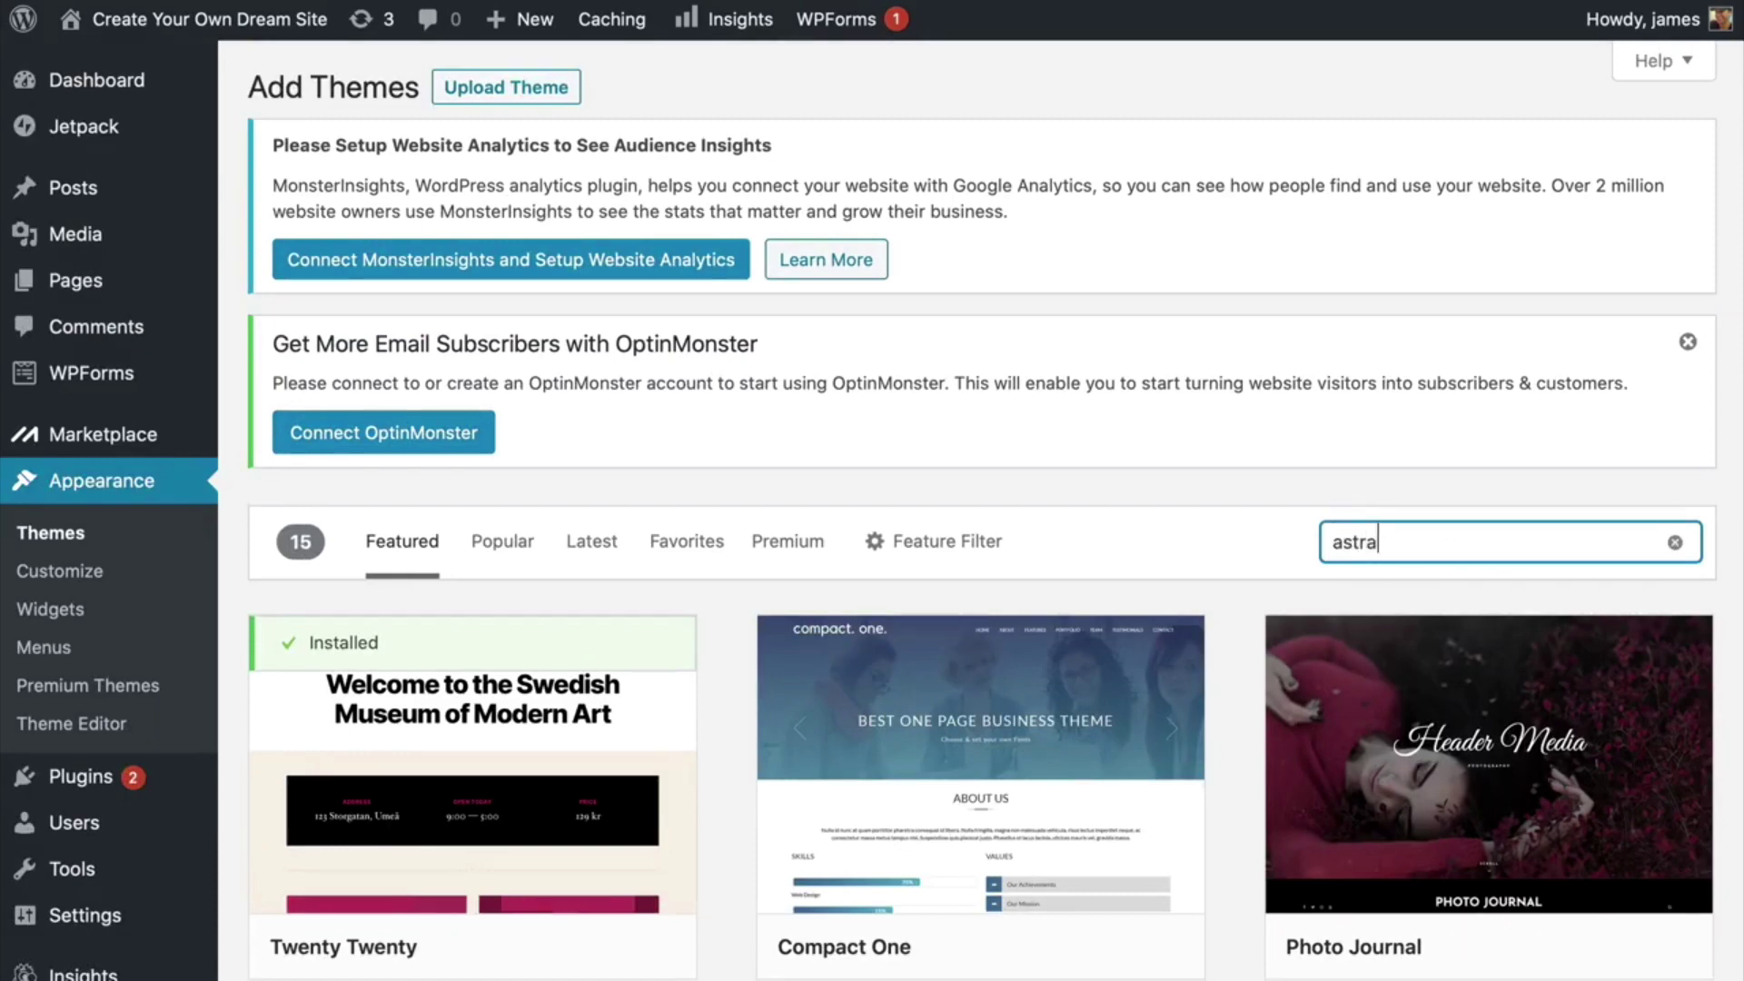
{"action": "mouse_move", "coordinate": [529, 712]}
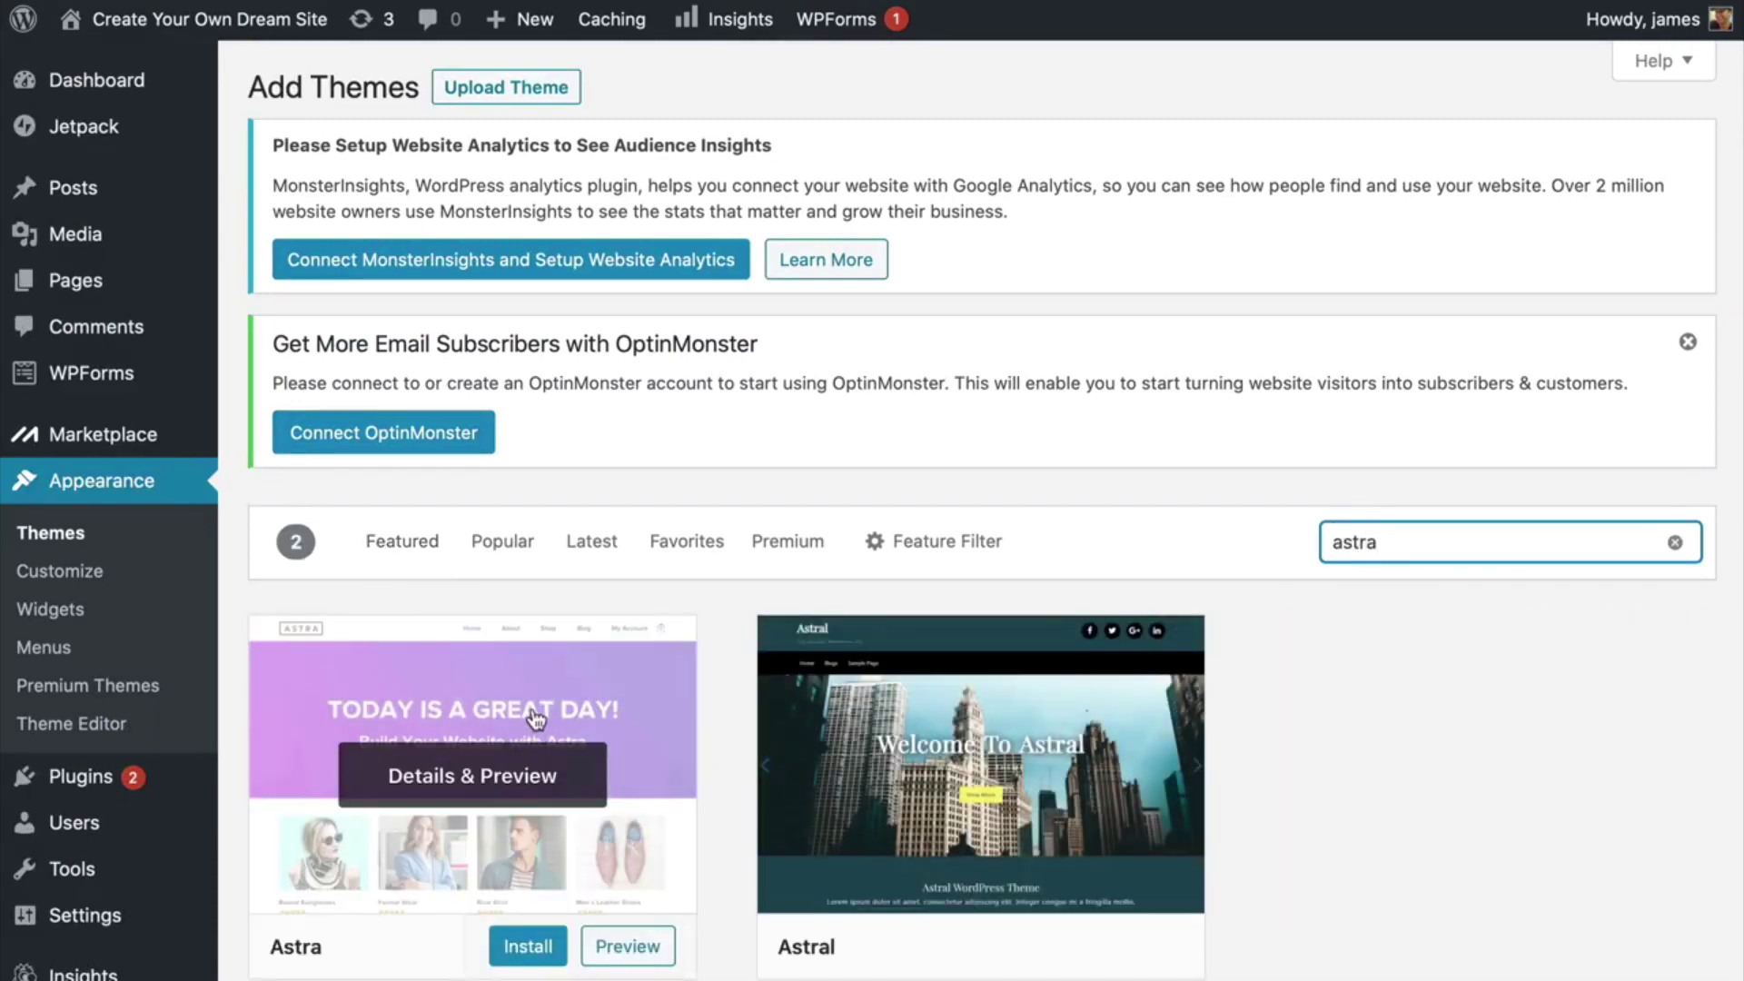
{"action": "scroll", "coordinate": [529, 712], "scroll_direction": "down", "scroll_amount": 2}
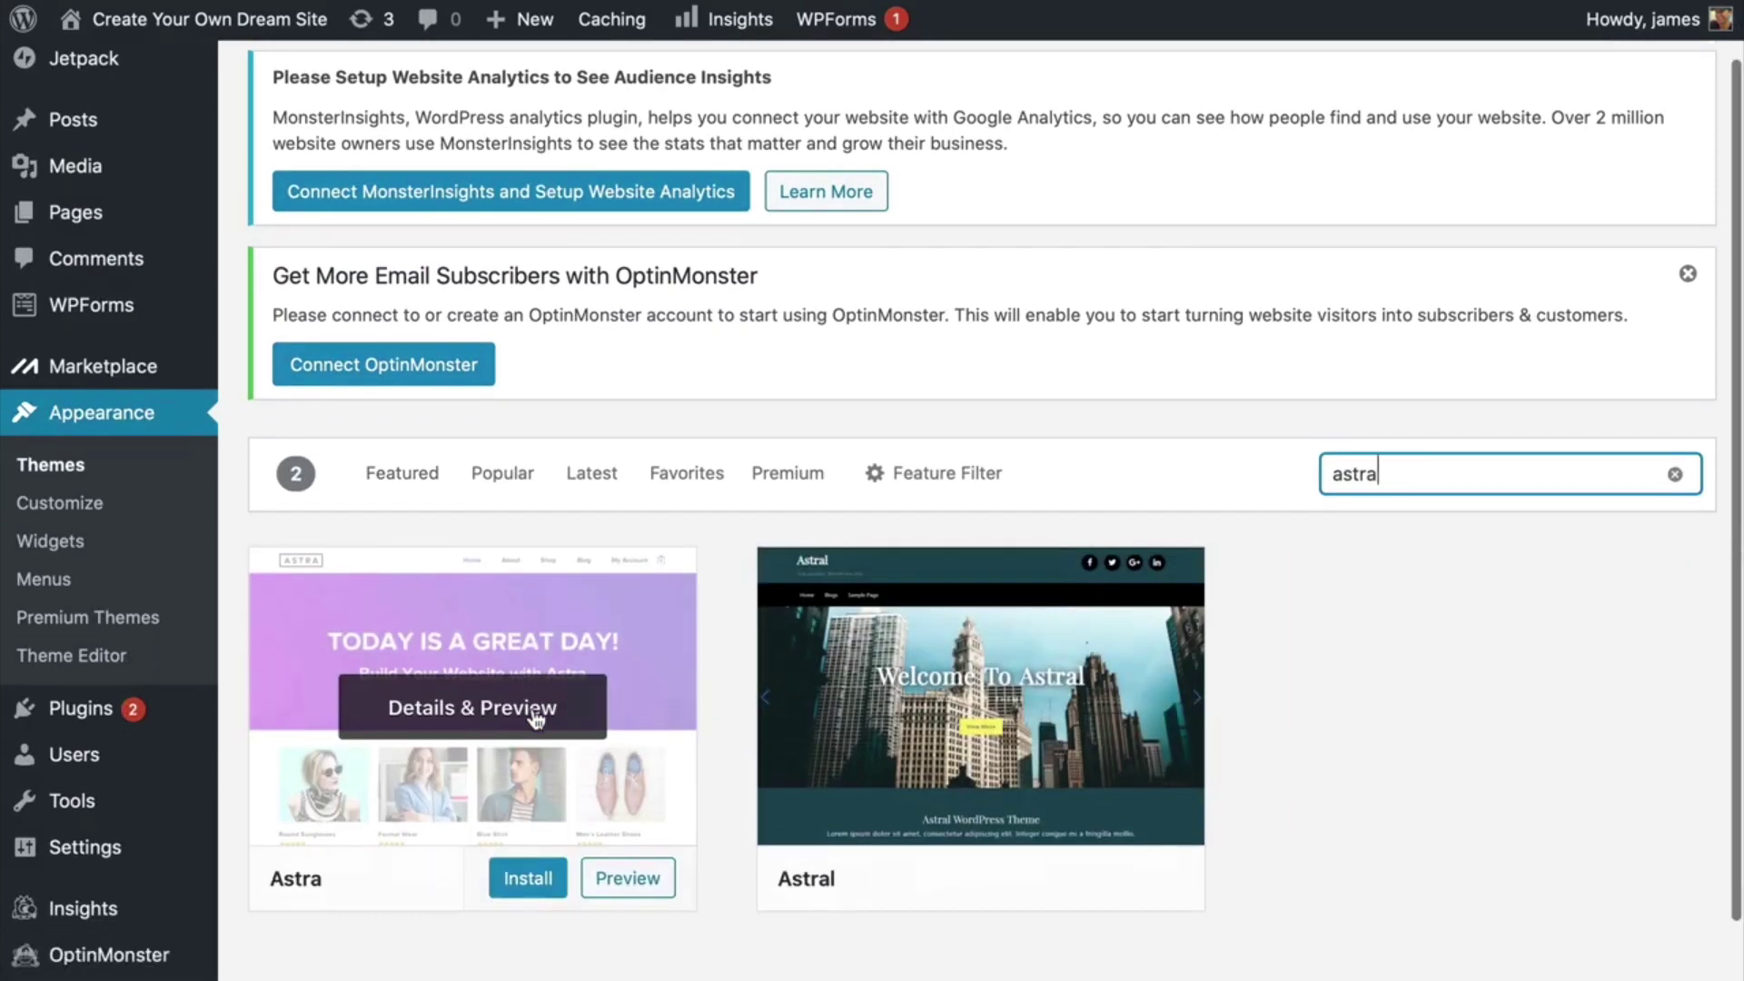
{"action": "left_click", "coordinate": [524, 886]}
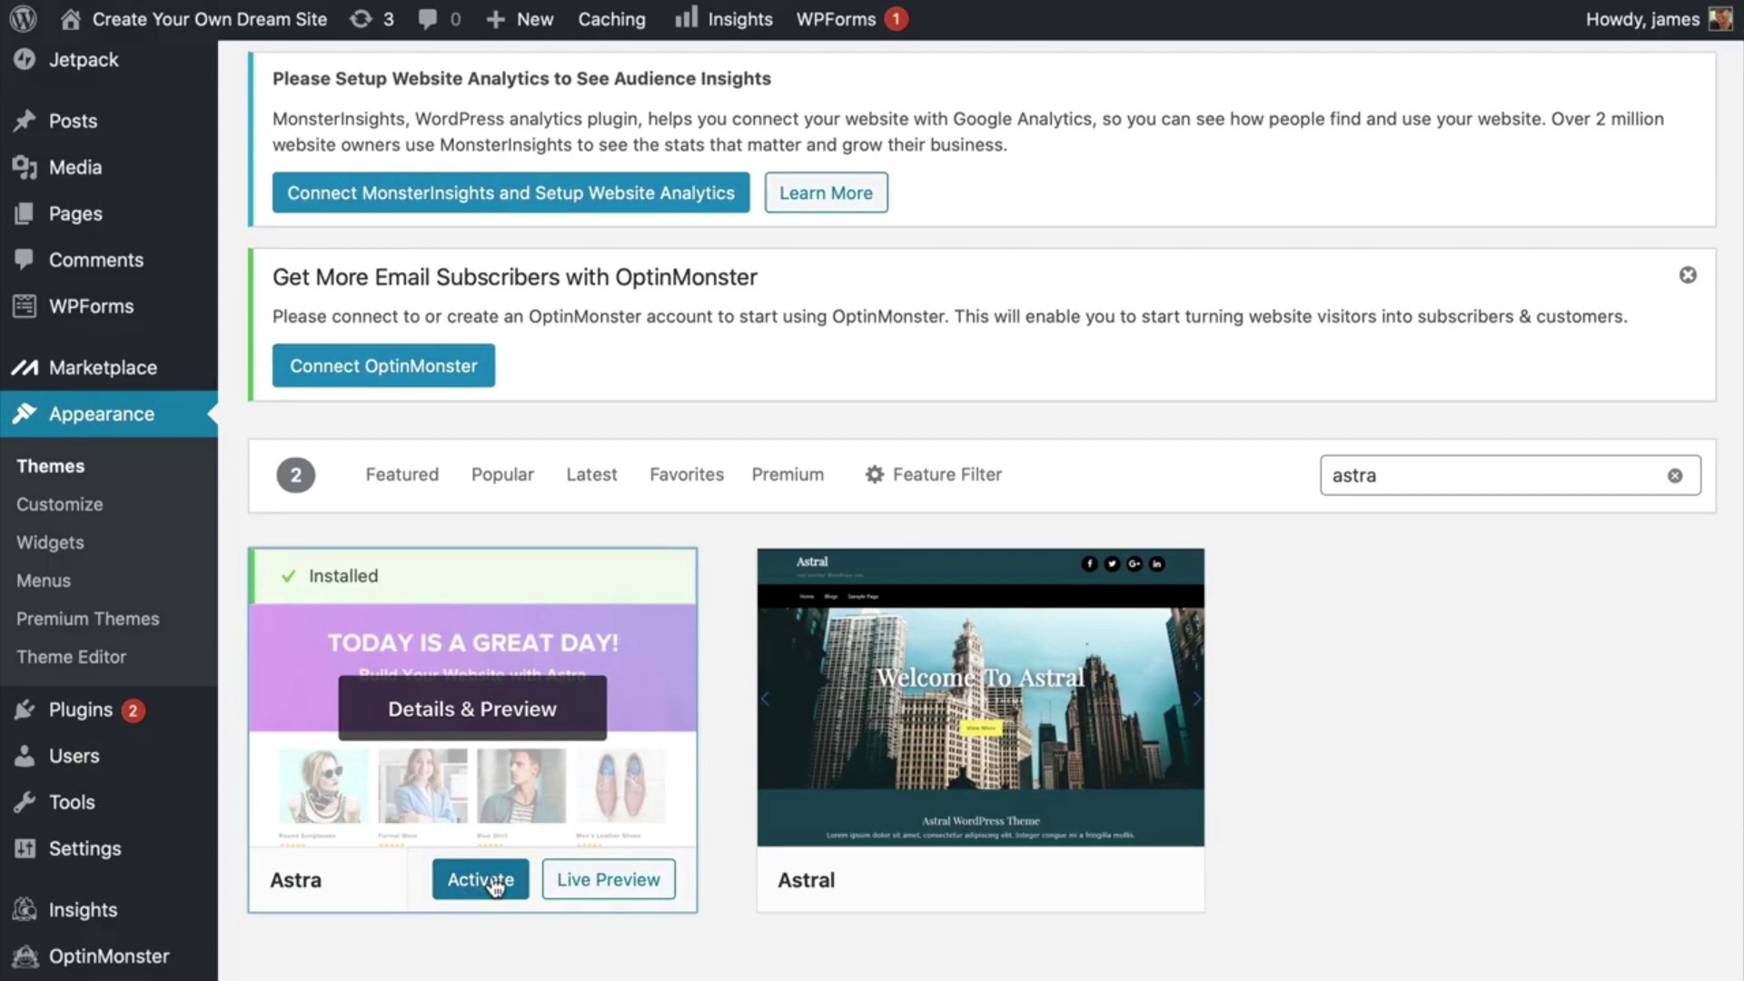
Activate the newly installed Astra theme.
{"action": "left_click", "coordinate": [493, 883]}
{"action": "scroll", "coordinate": [495, 886], "scroll_direction": "down", "scroll_amount": 1}
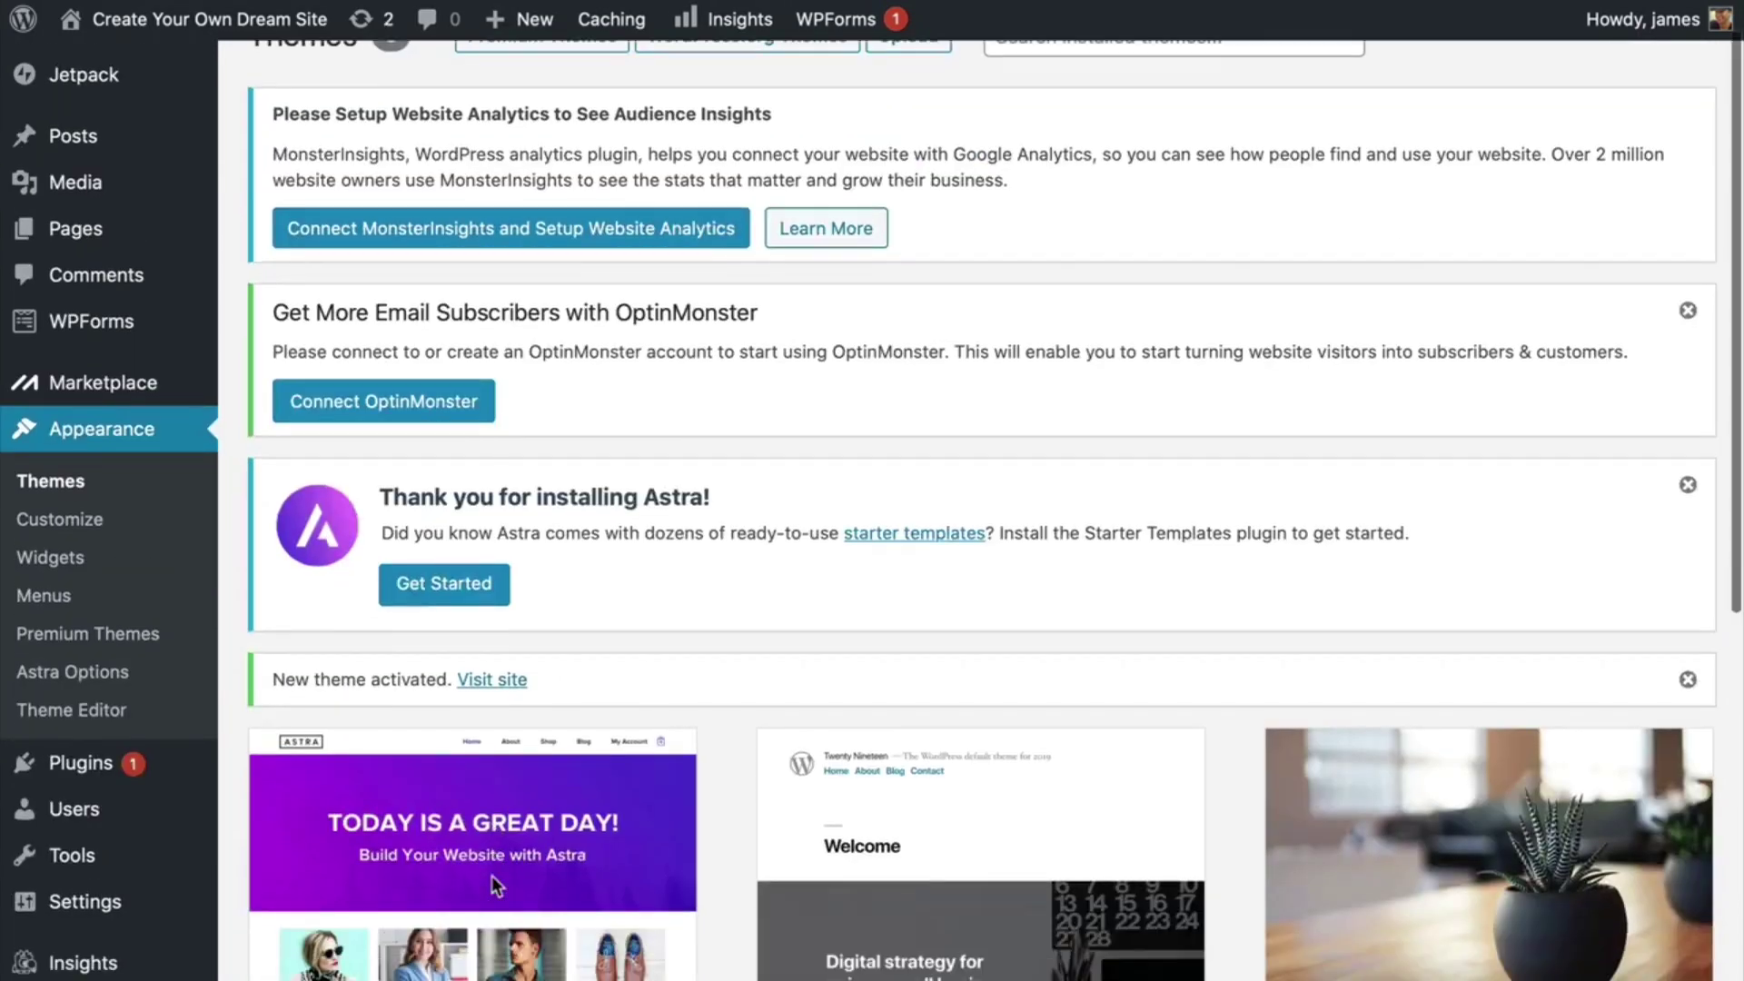
{"action": "scroll", "coordinate": [492, 876], "scroll_direction": "down", "scroll_amount": 3}
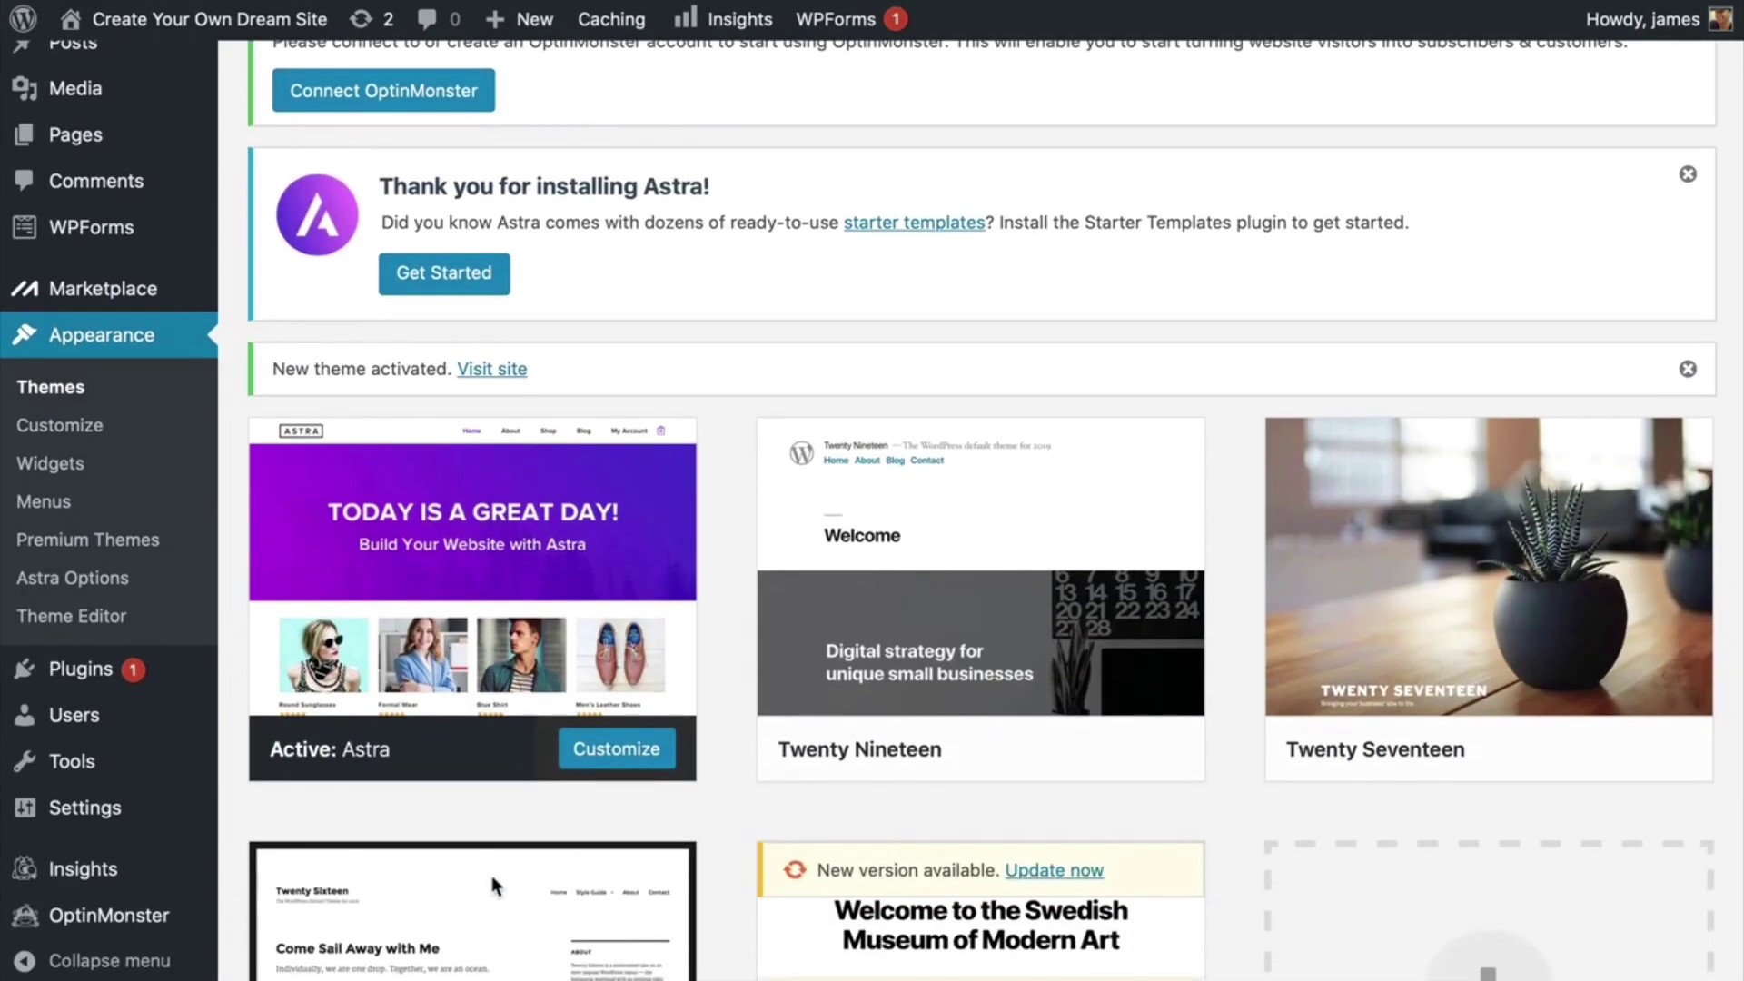
{"action": "scroll", "coordinate": [489, 870], "scroll_direction": "up", "scroll_amount": 1}
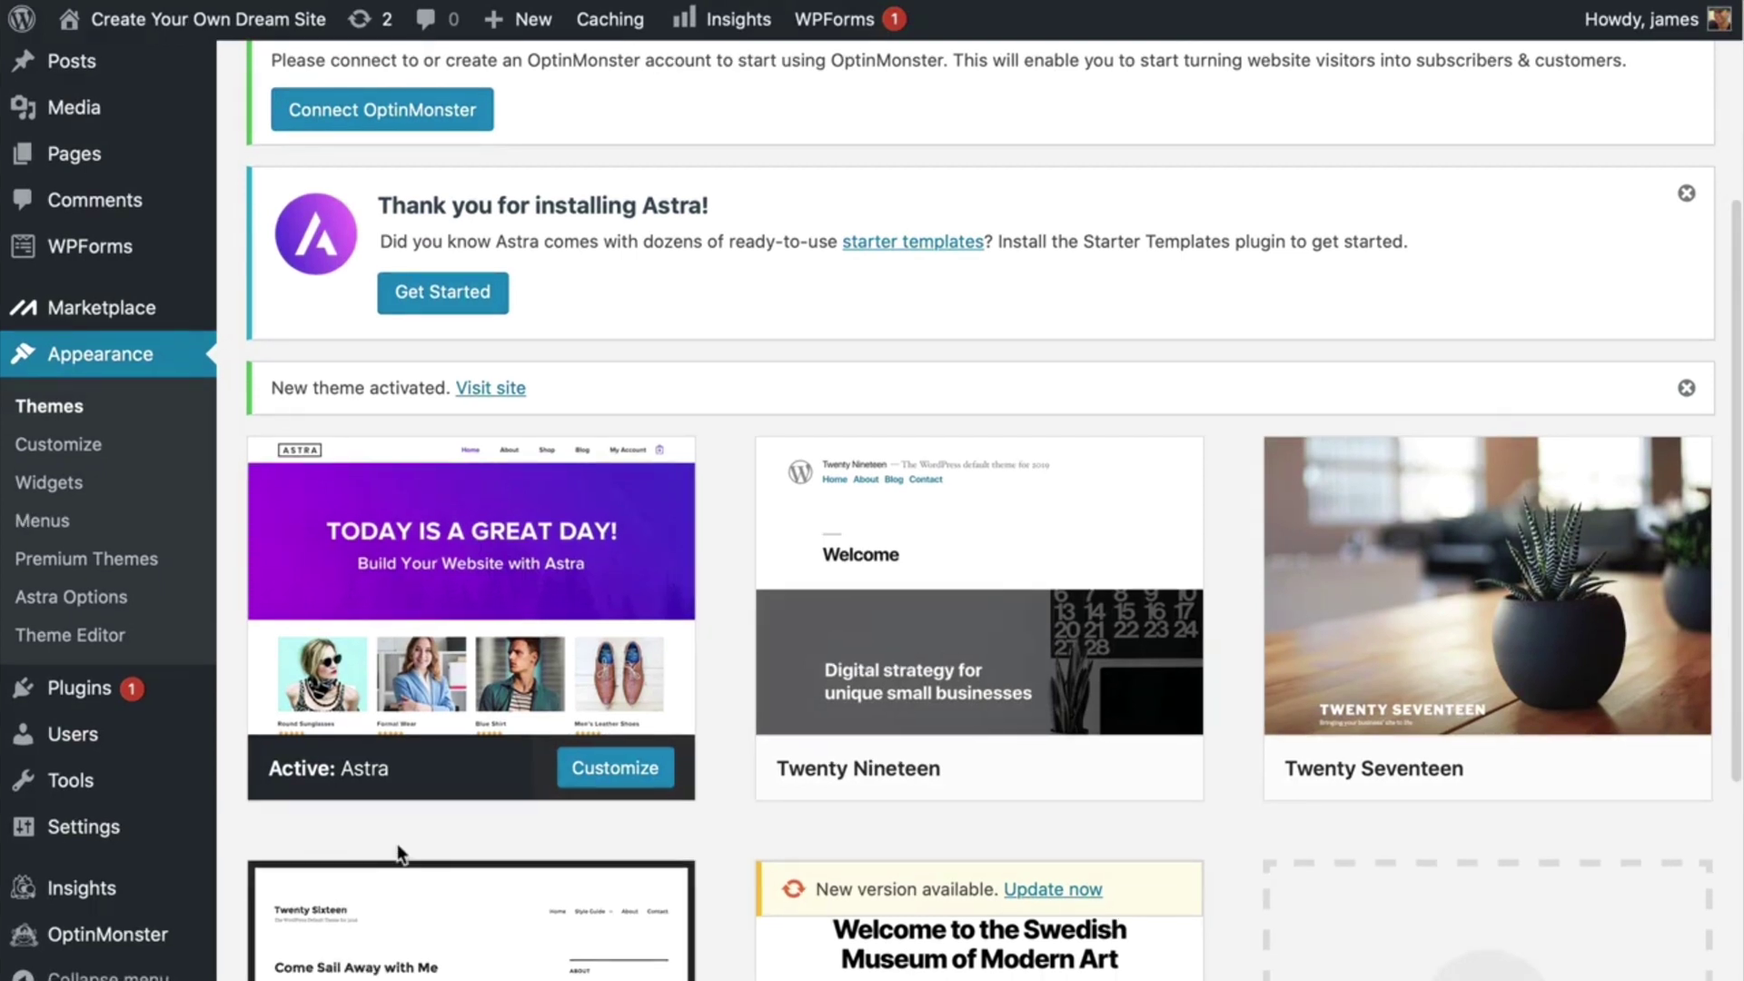
{"action": "mouse_move", "coordinate": [77, 706]}
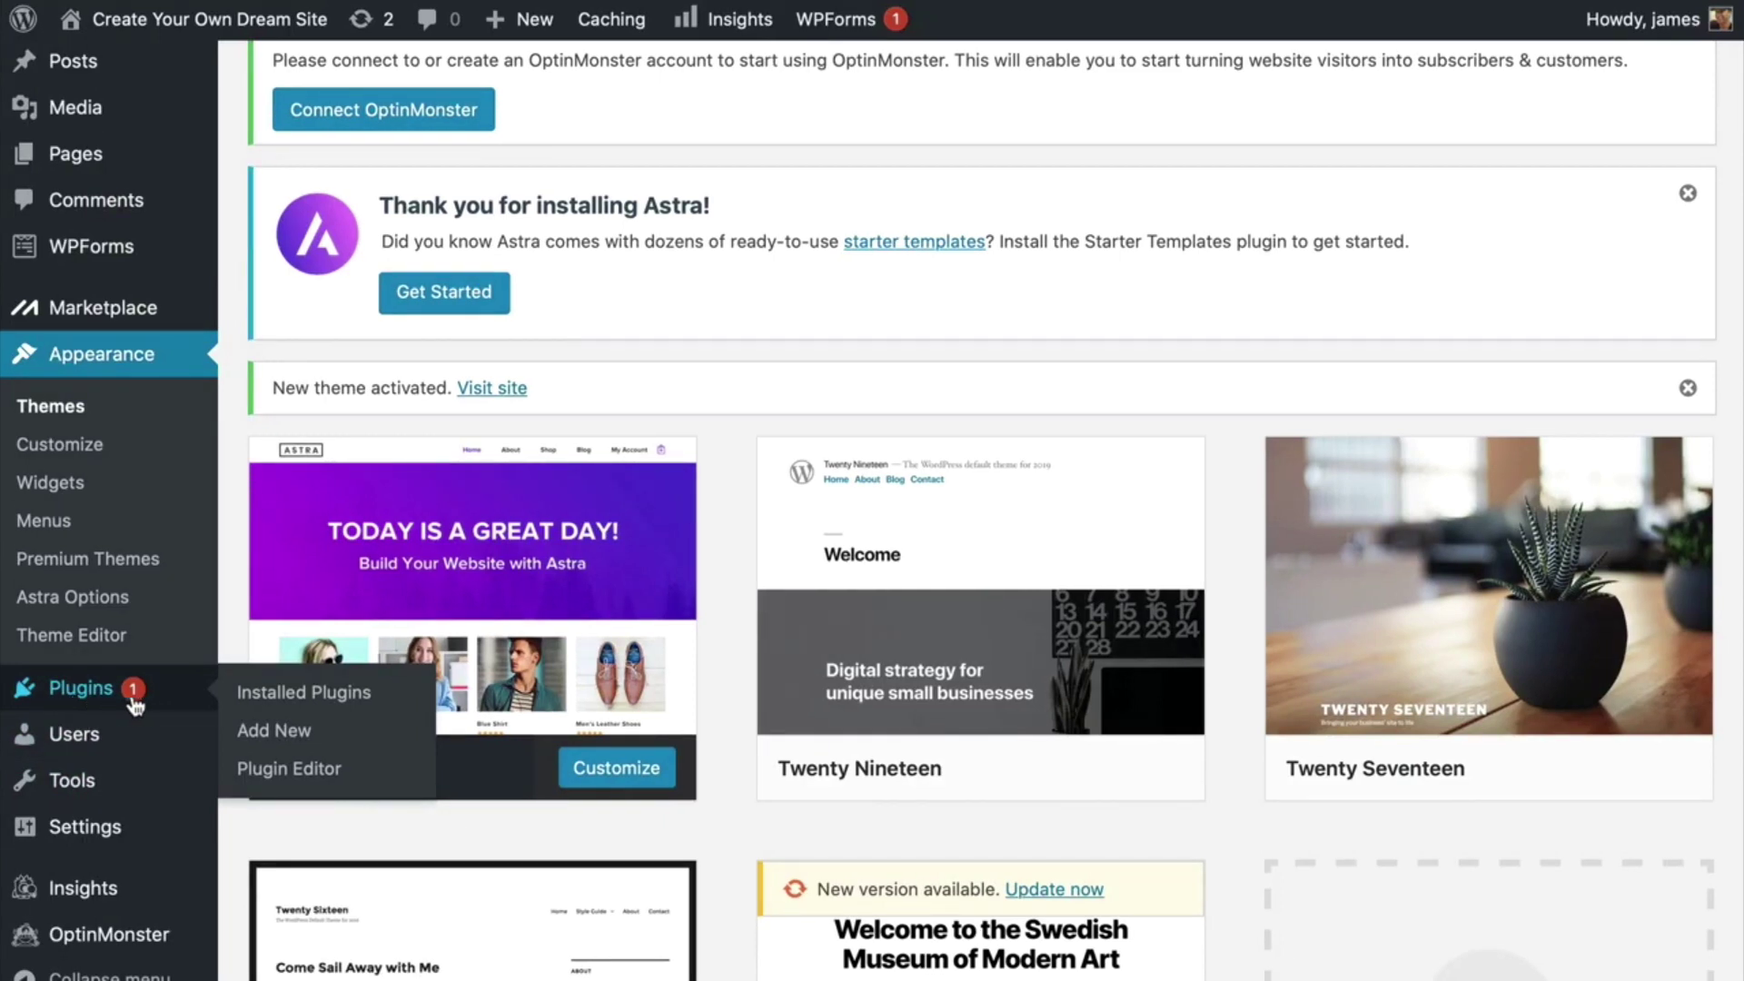
Search Plugins > Add New for 'astra starter sites' and install the Starter Templates plugin.
{"action": "left_click", "coordinate": [286, 729]}
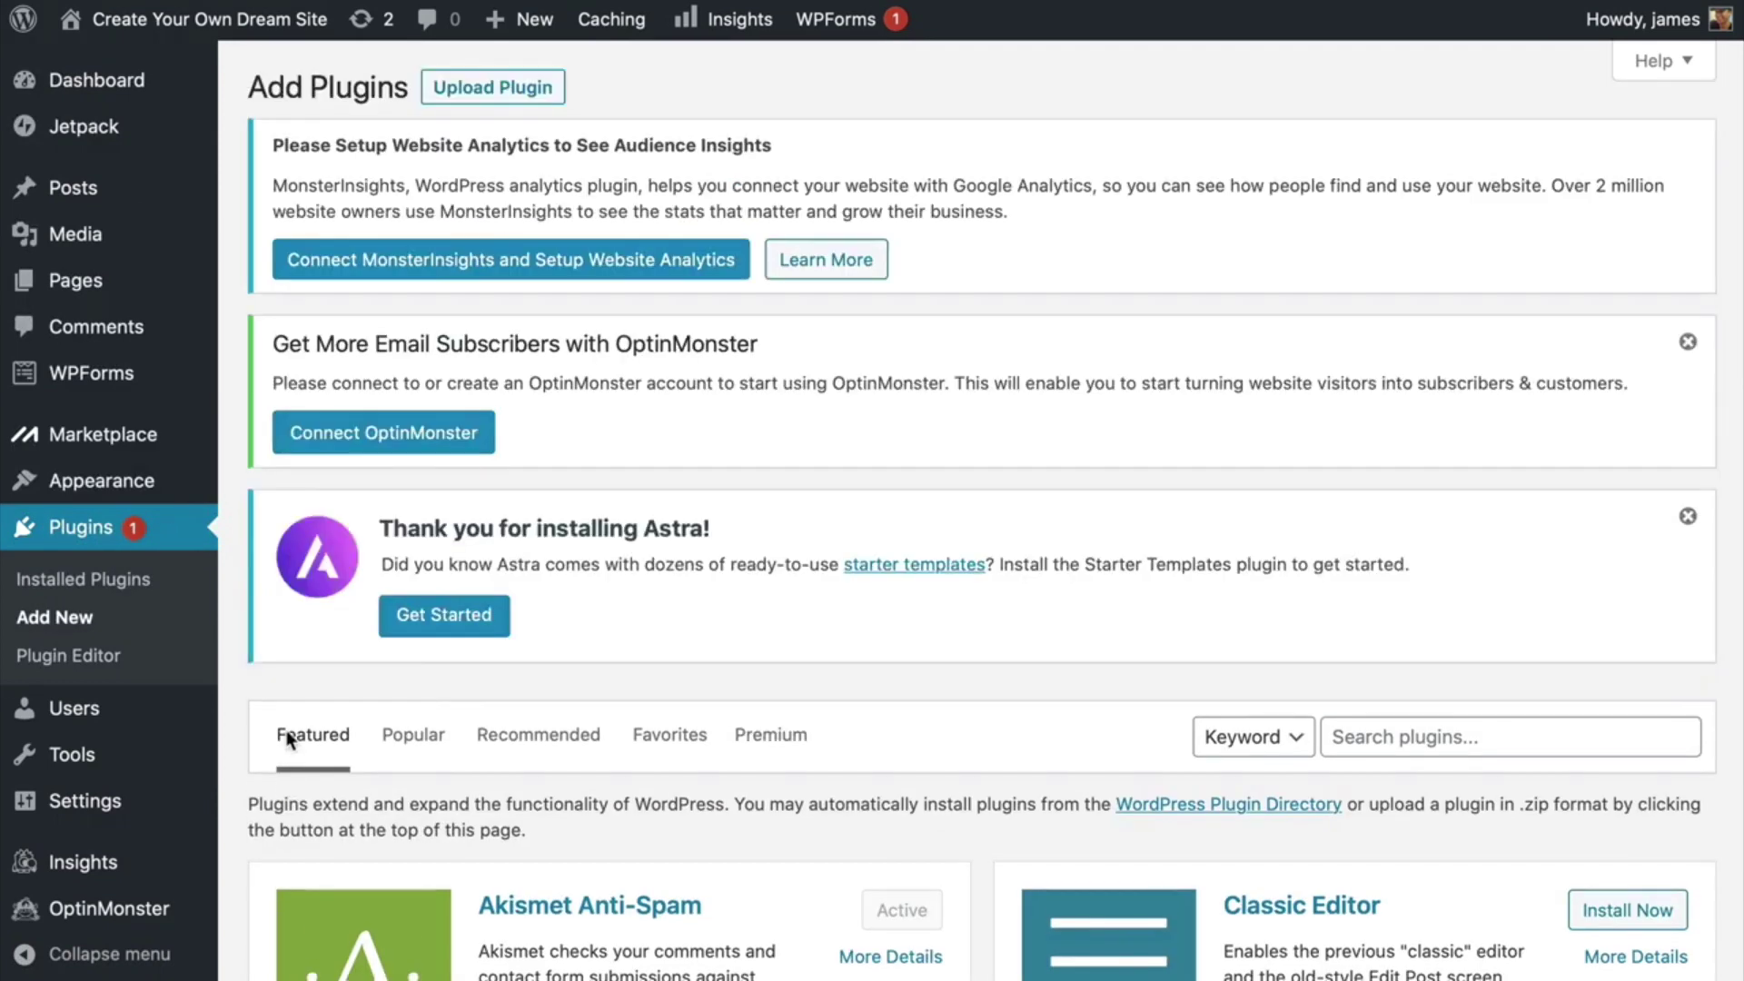
{"action": "left_click", "coordinate": [1385, 734]}
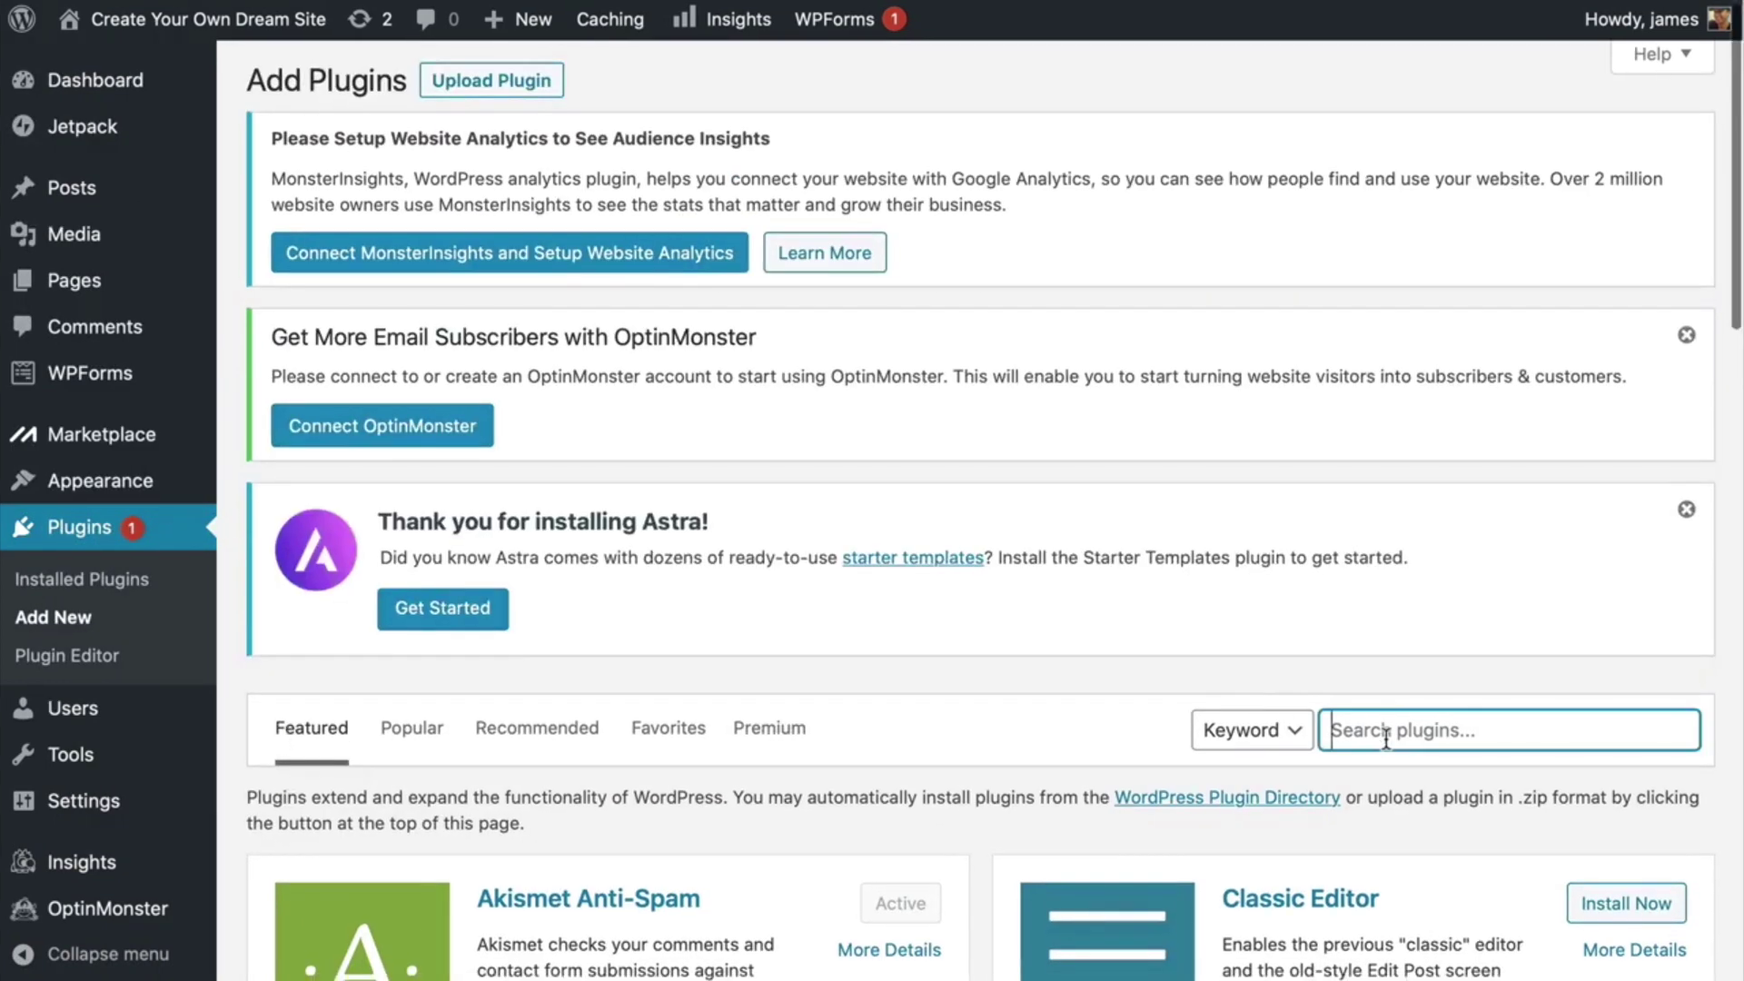
{"action": "type", "text": "astra "}
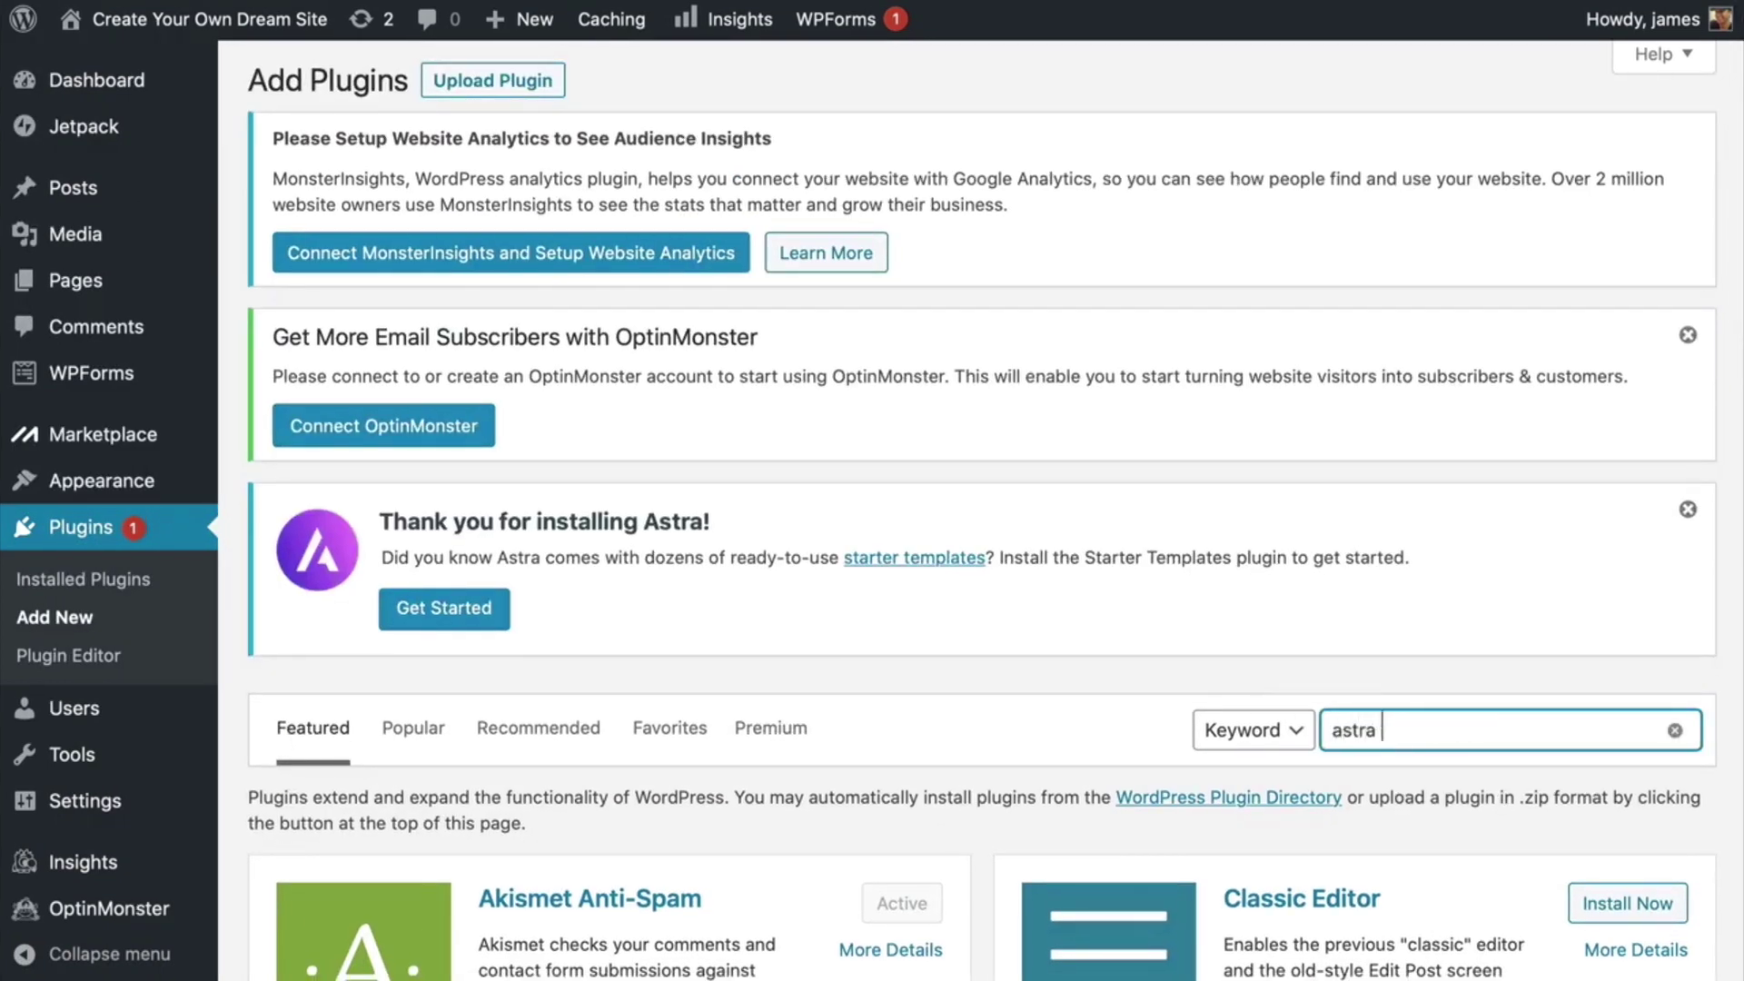
{"action": "type", "text": "starter sites"}
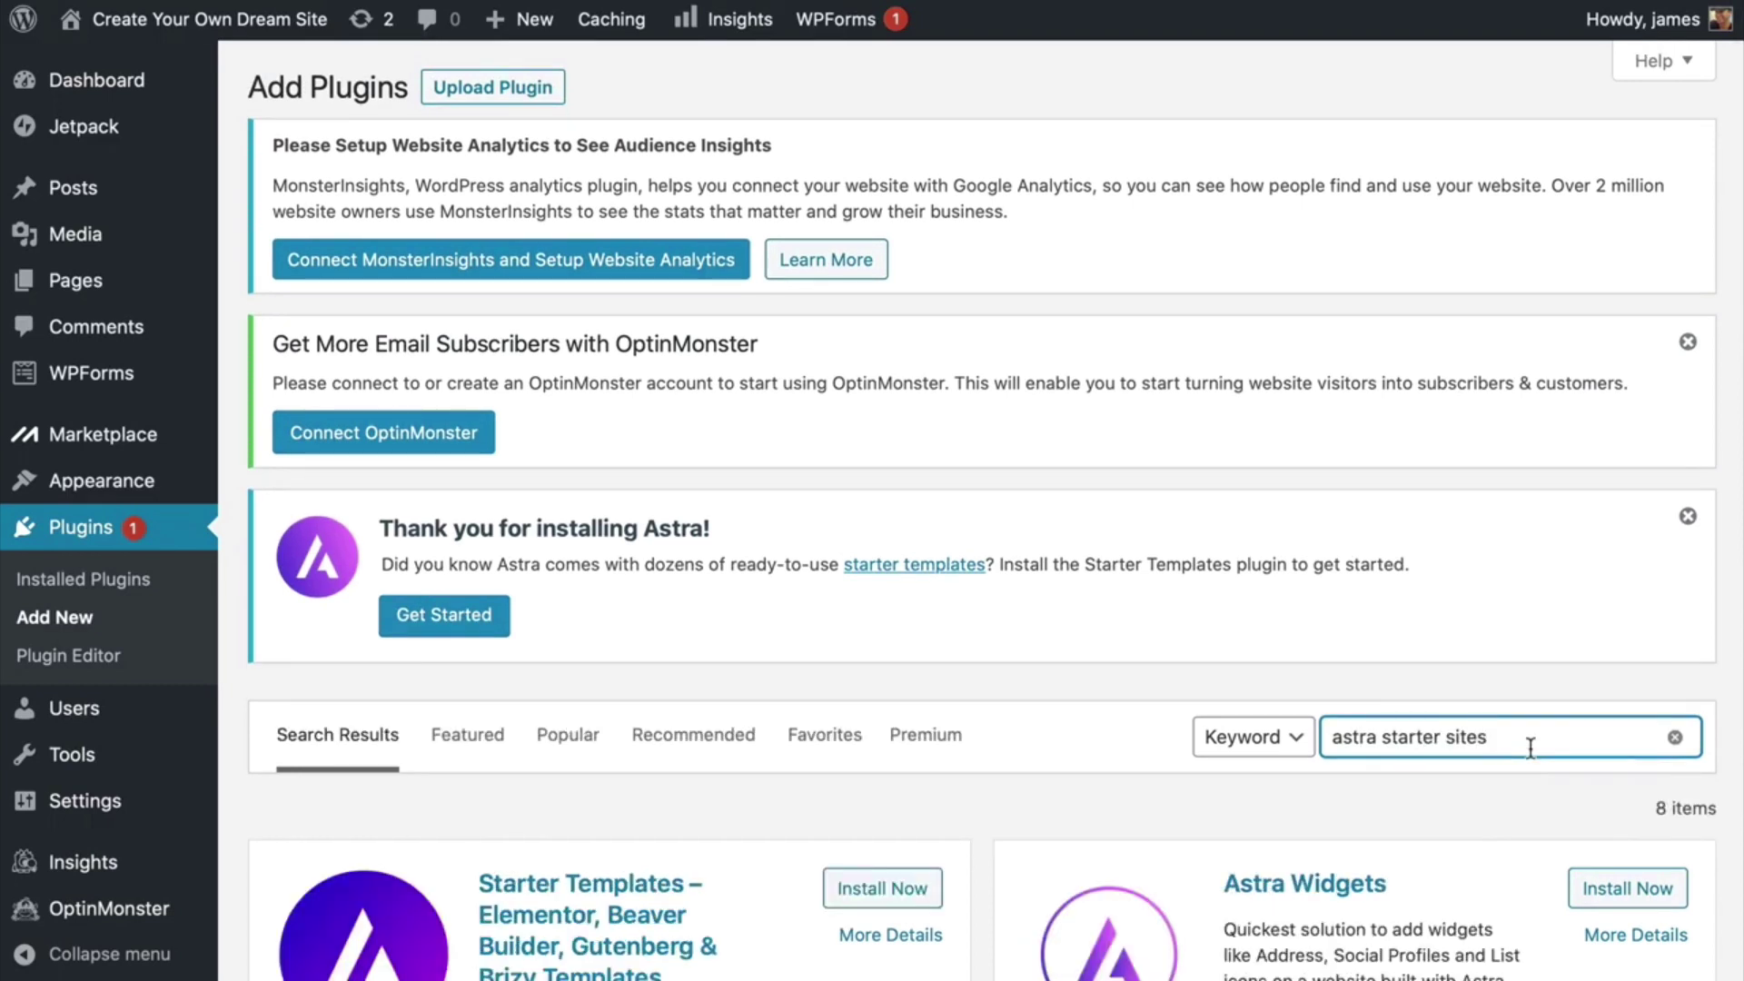
{"action": "scroll", "coordinate": [772, 872], "scroll_direction": "down", "scroll_amount": 2}
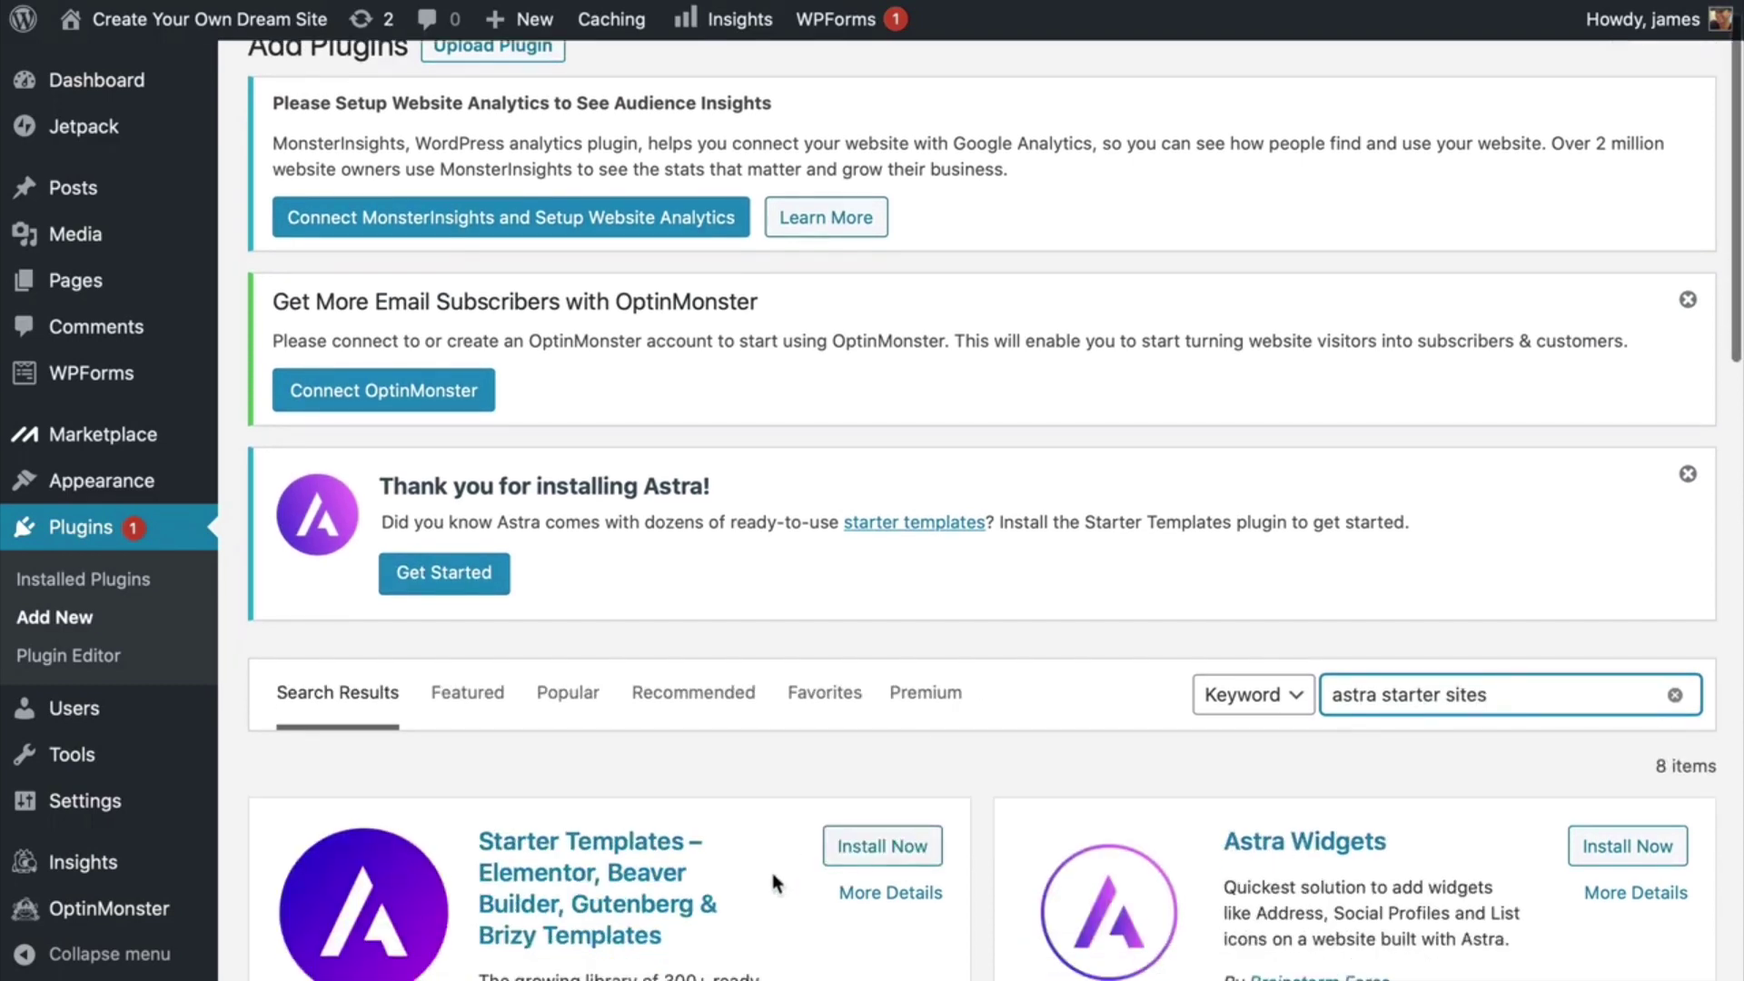
{"action": "left_click", "coordinate": [876, 767]}
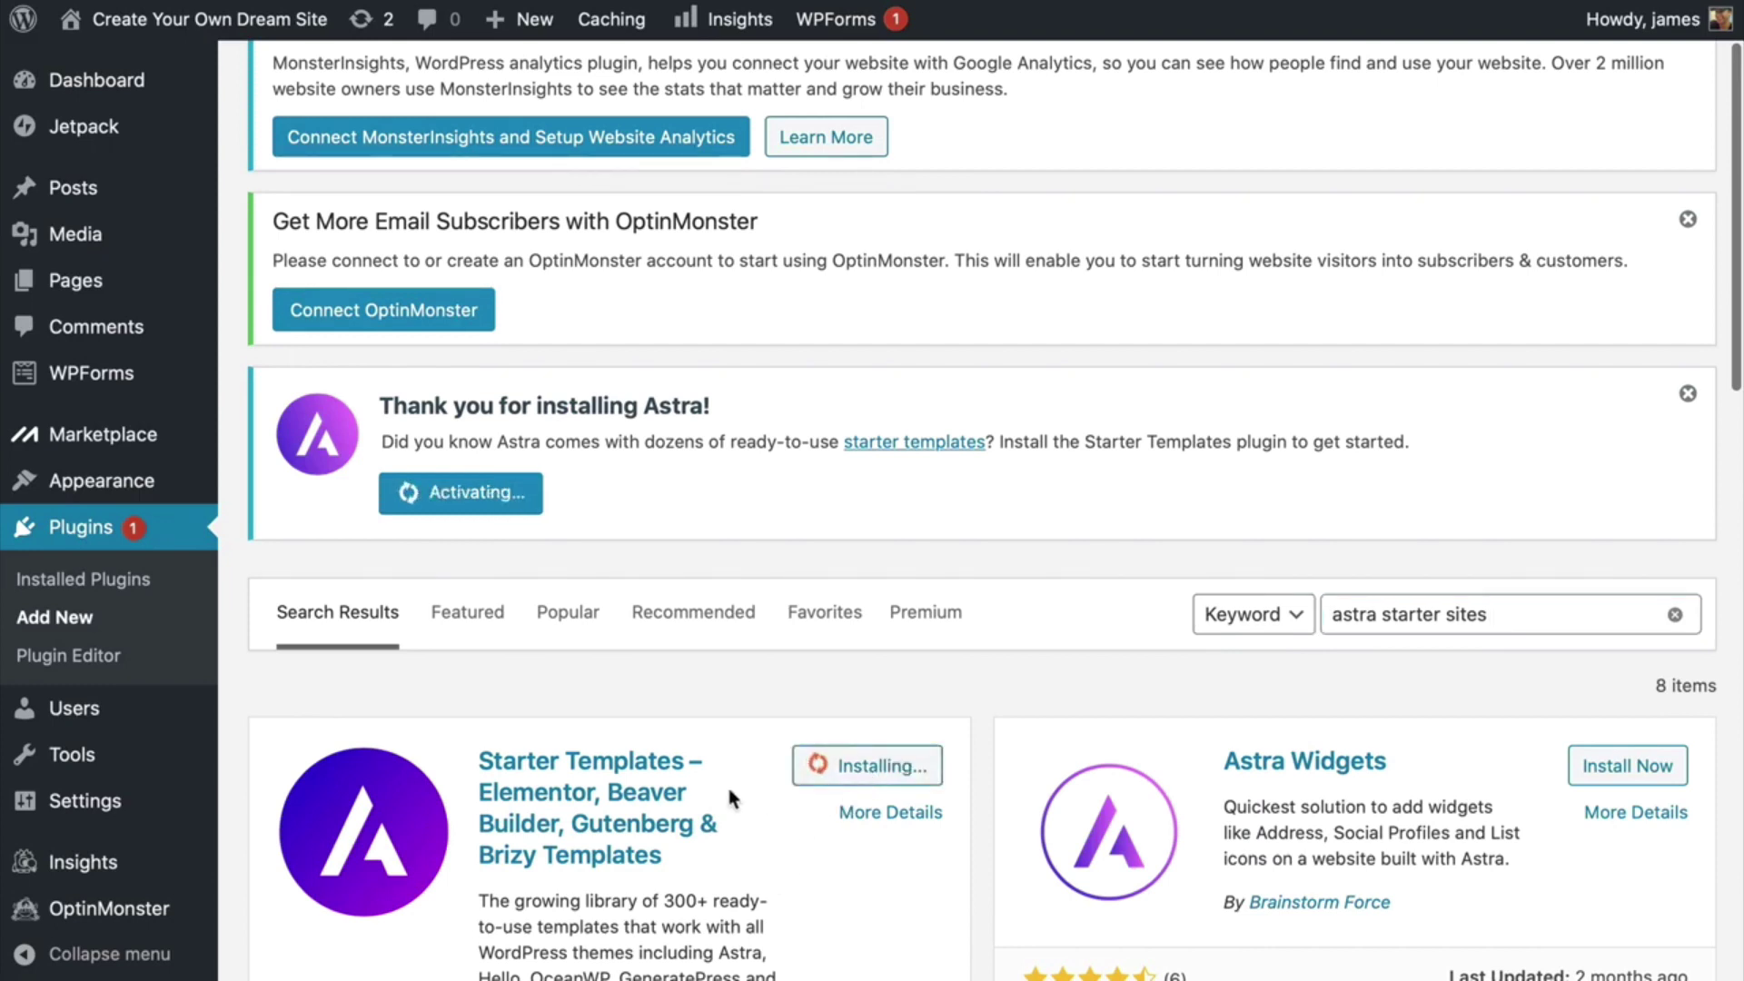
{"action": "scroll", "coordinate": [728, 788], "scroll_direction": "down", "scroll_amount": 5}
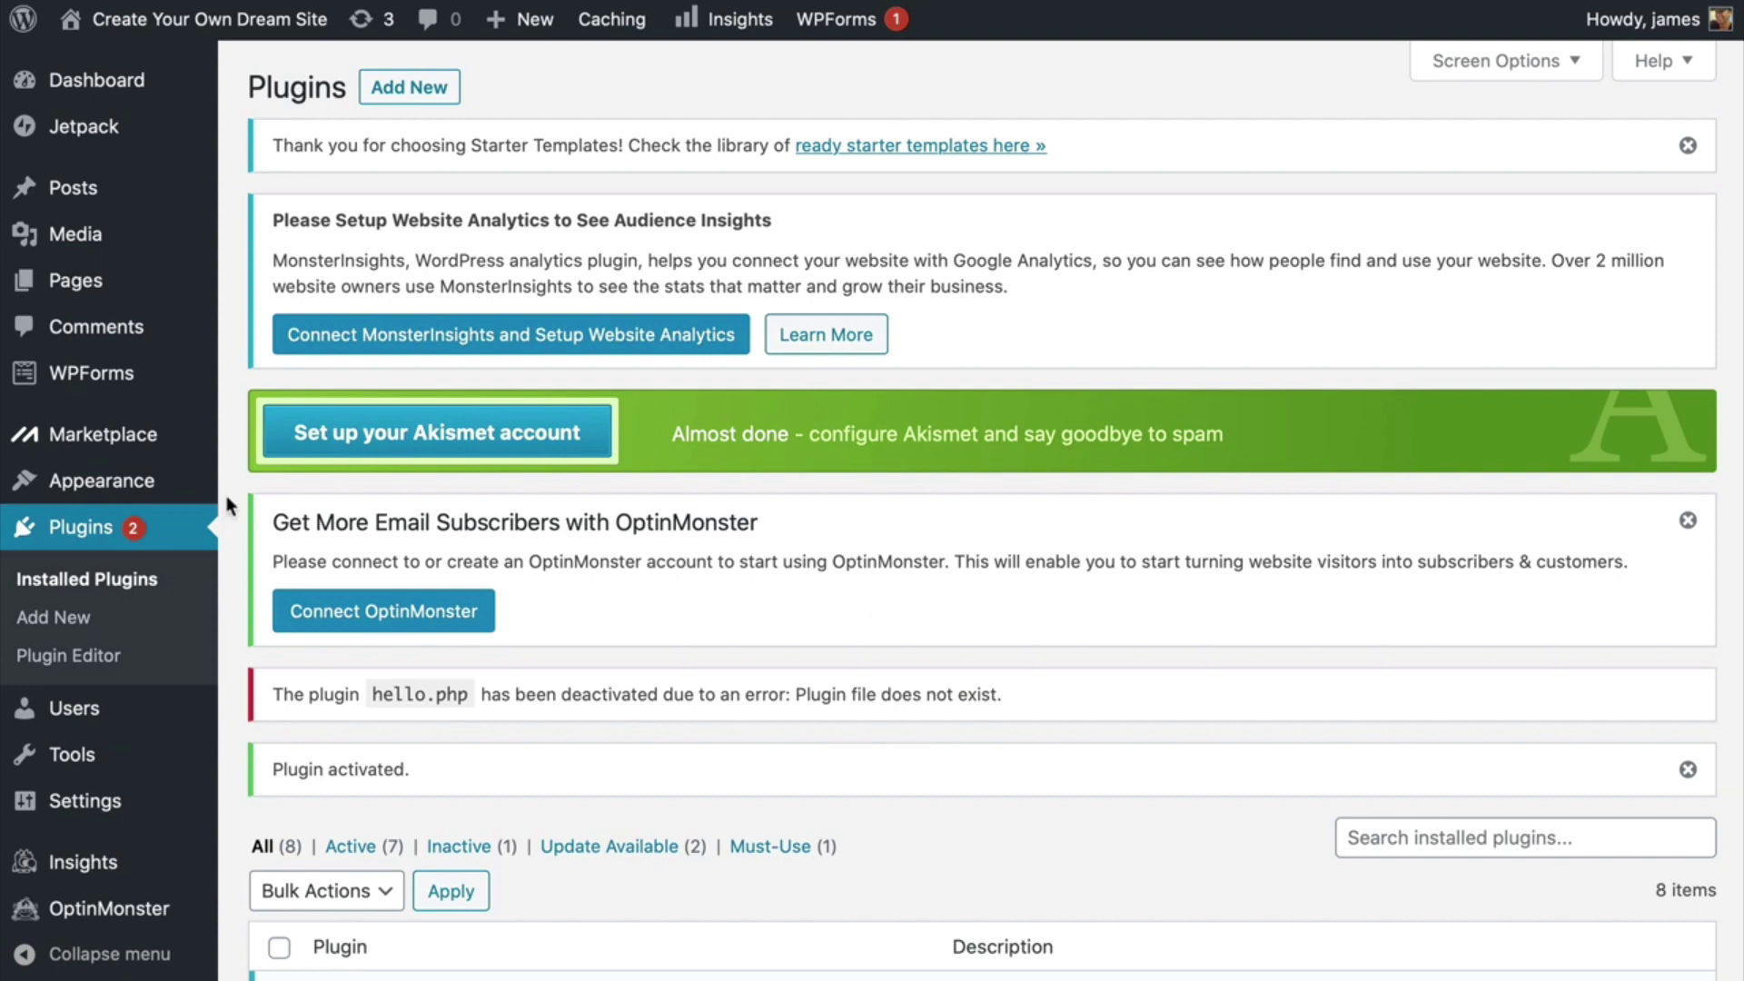
{"action": "mouse_move", "coordinate": [179, 492]}
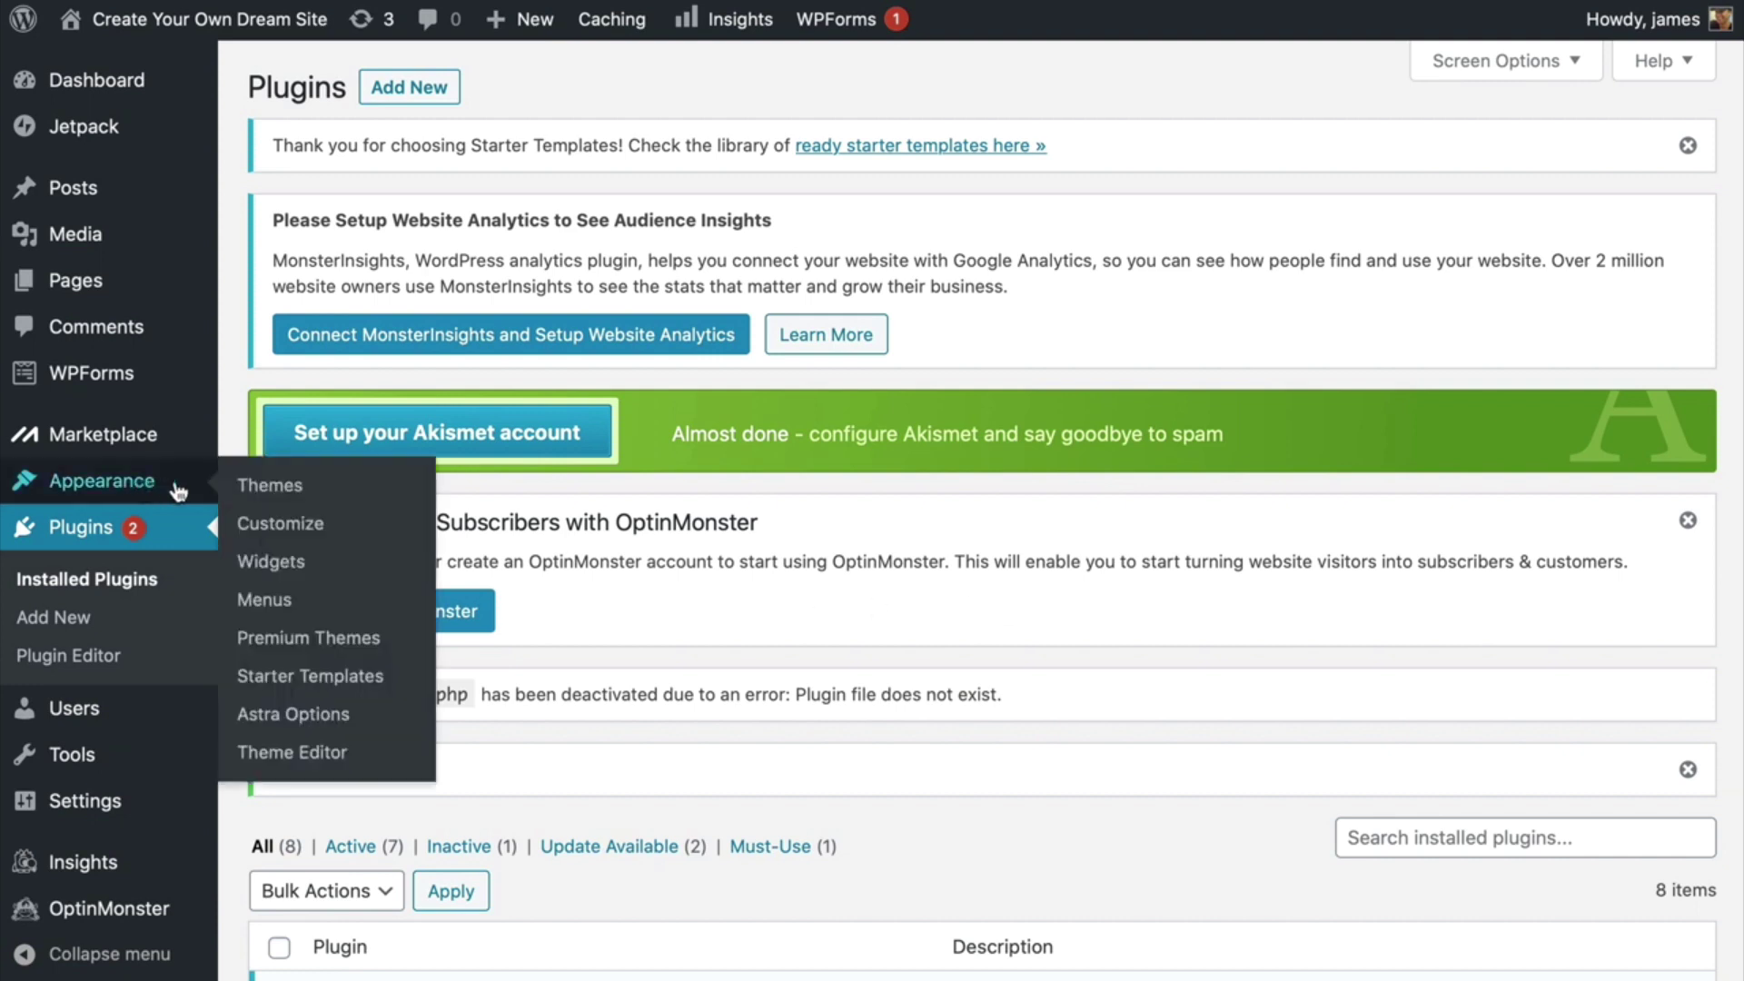
Open Appearance > Starter Templates with Elementor as the page builder.
{"action": "left_click", "coordinate": [298, 677]}
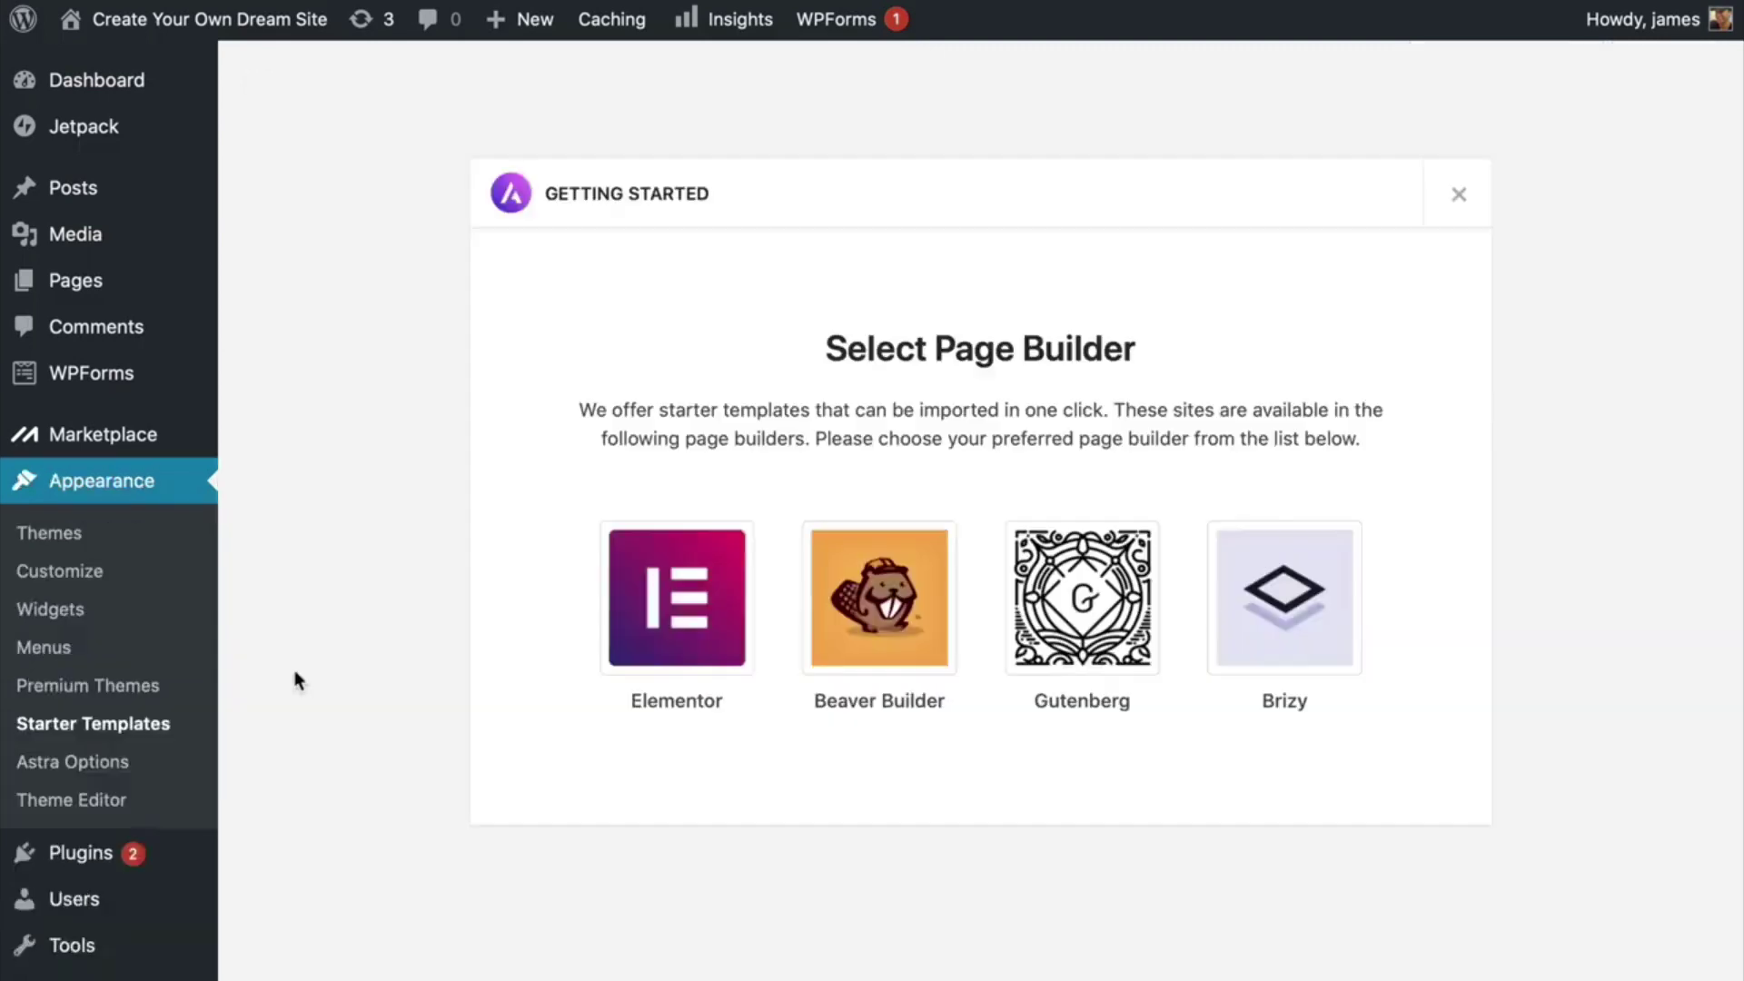
{"action": "left_click", "coordinate": [723, 639]}
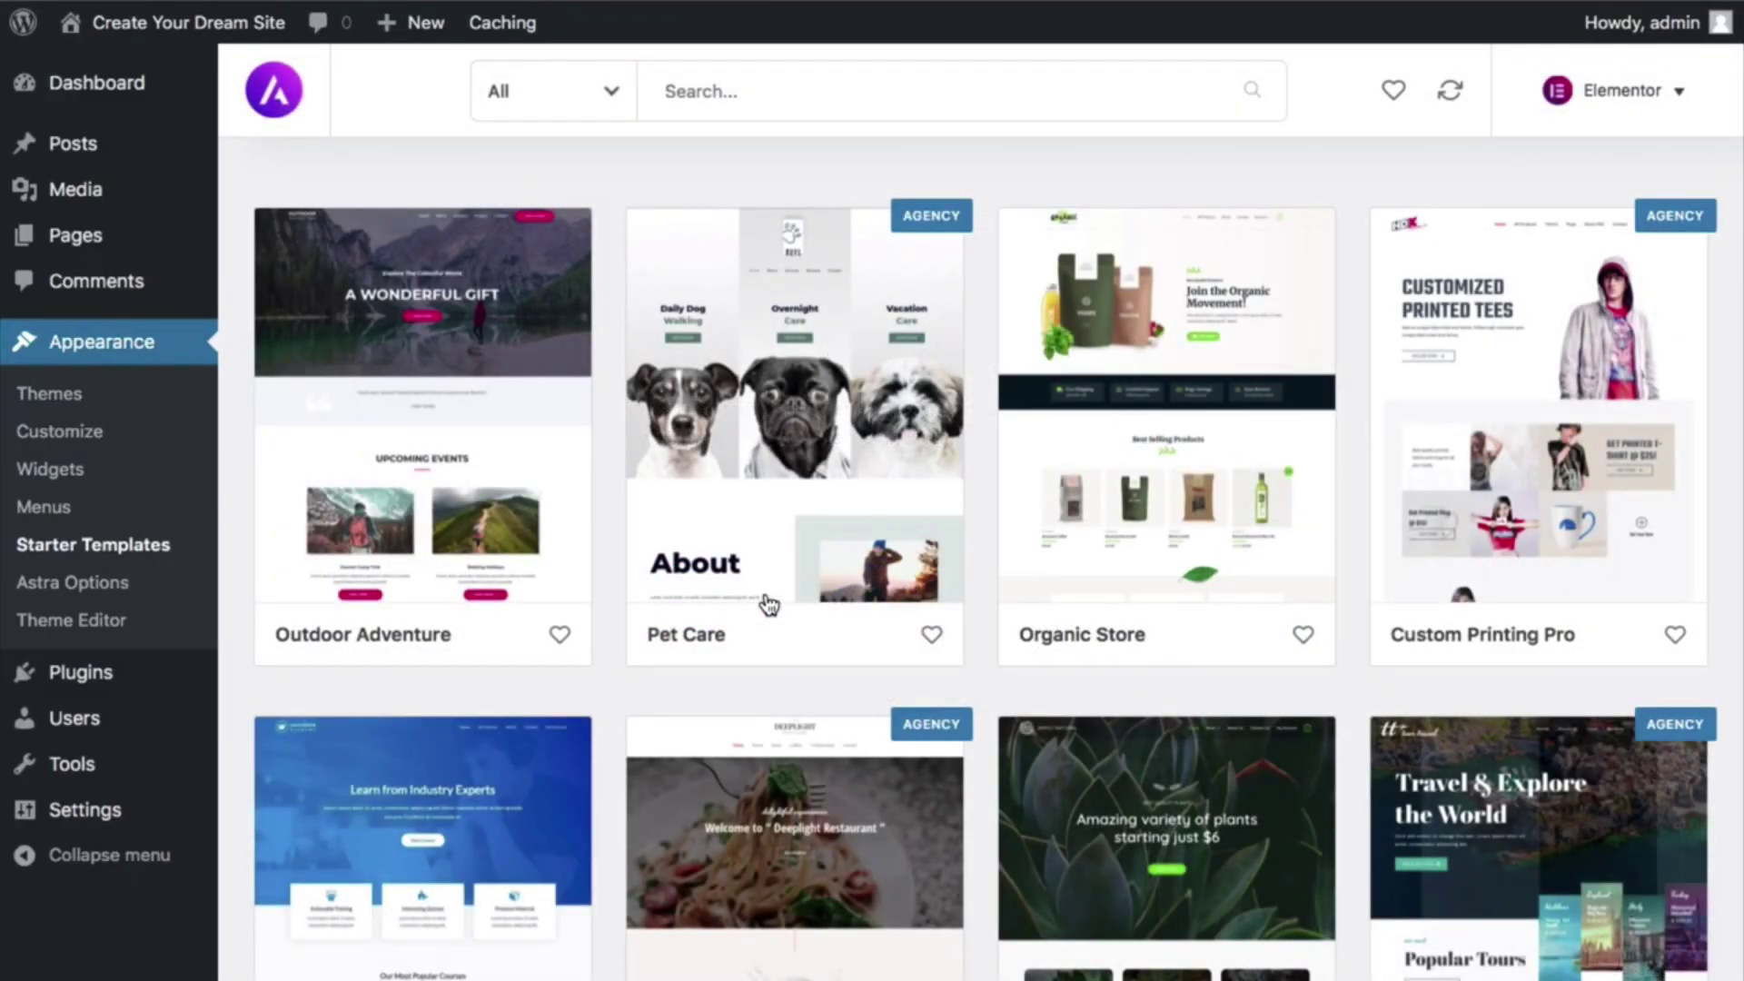
Browse the Elementor starter templates, using the template category filter.
{"action": "scroll", "coordinate": [881, 428], "scroll_direction": "down", "scroll_amount": 15}
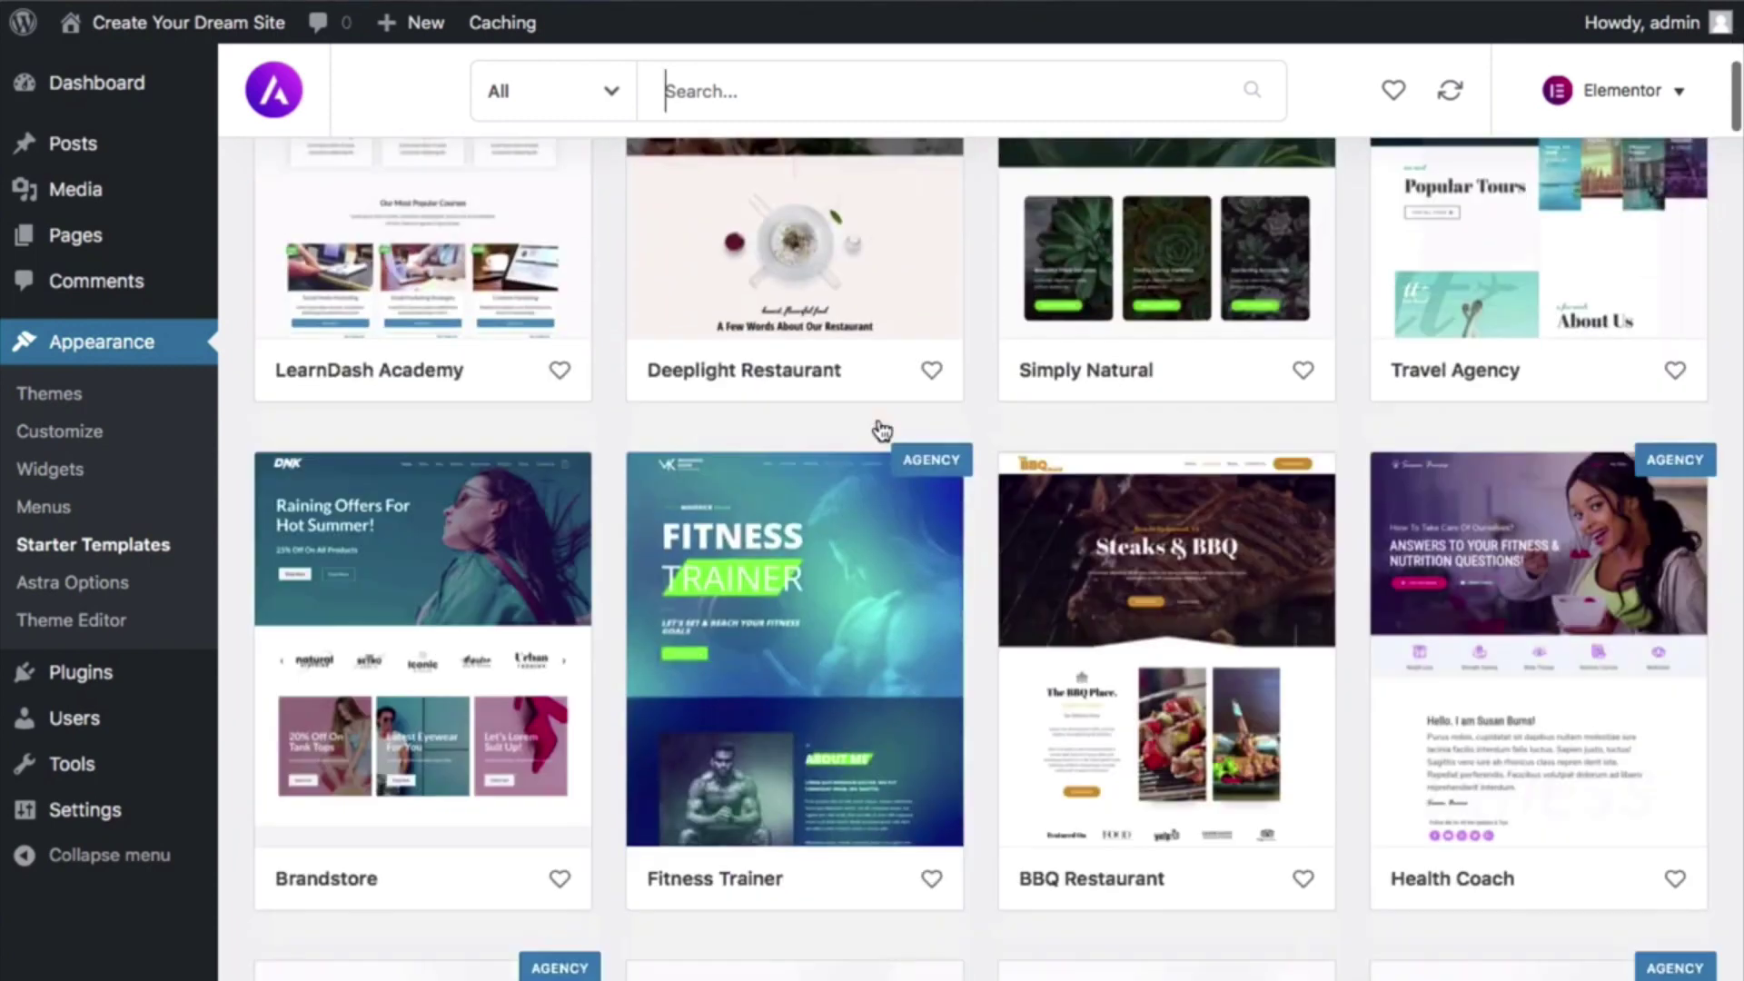
{"action": "scroll", "coordinate": [881, 429], "scroll_direction": "down", "scroll_amount": 10}
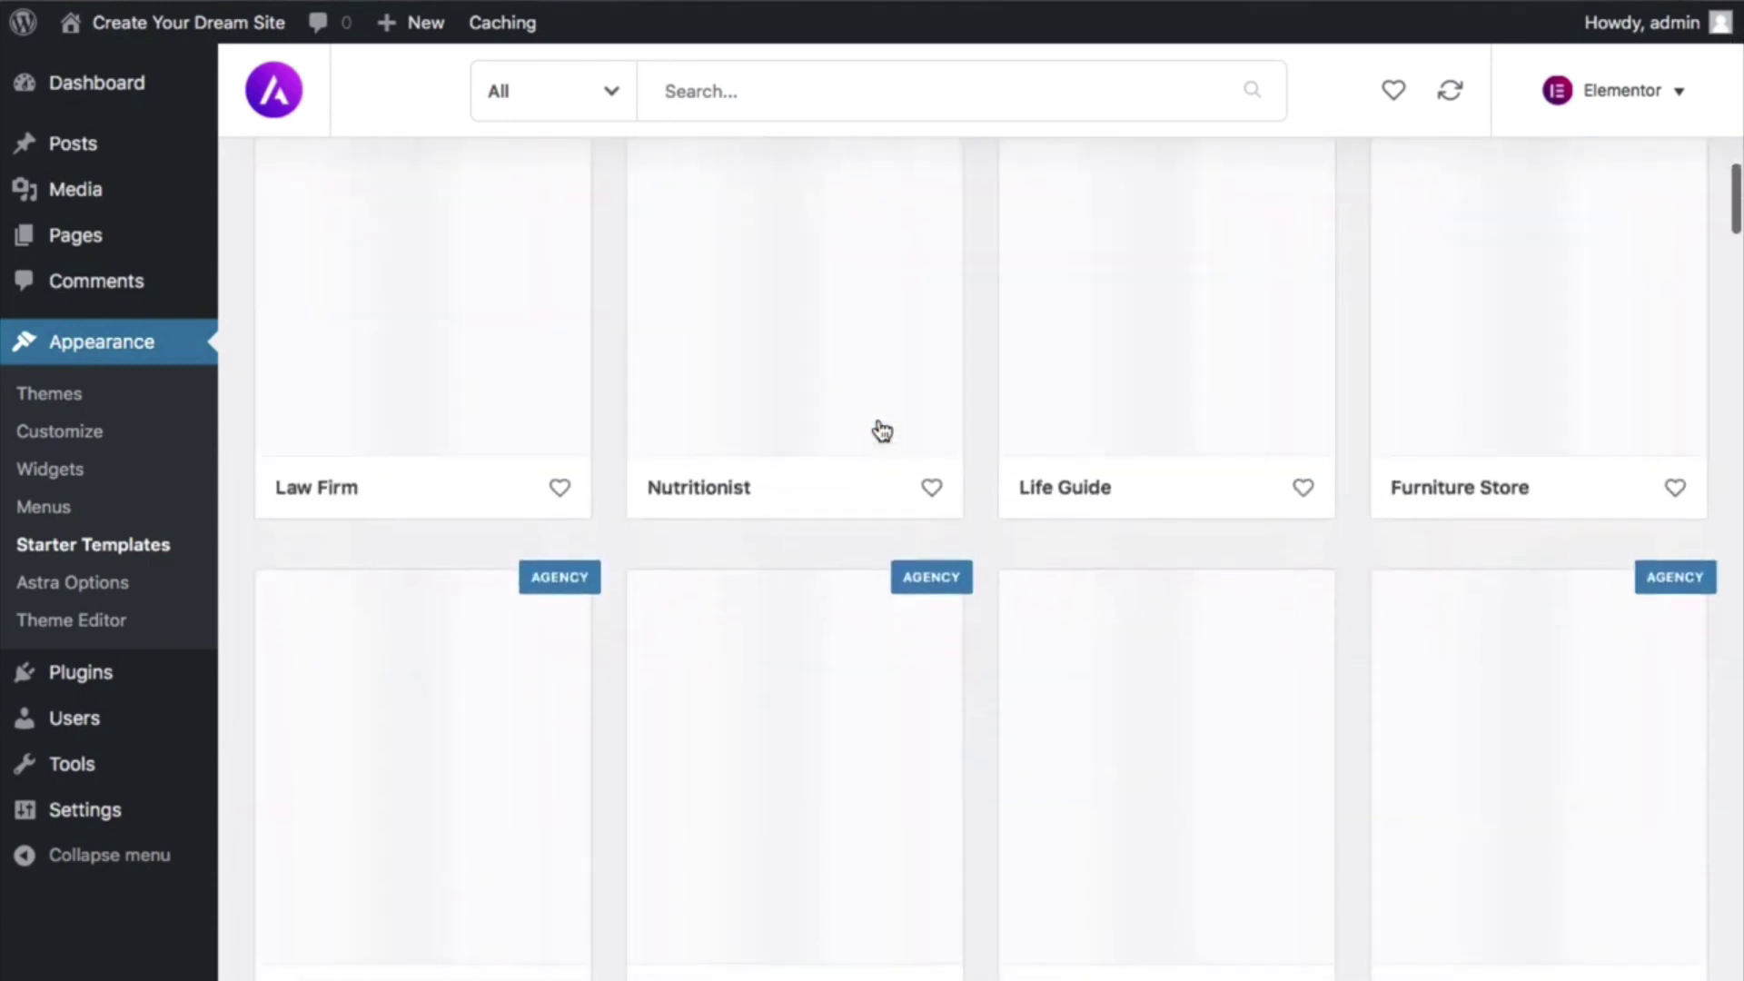
{"action": "scroll", "coordinate": [881, 428], "scroll_direction": "up", "scroll_amount": 15}
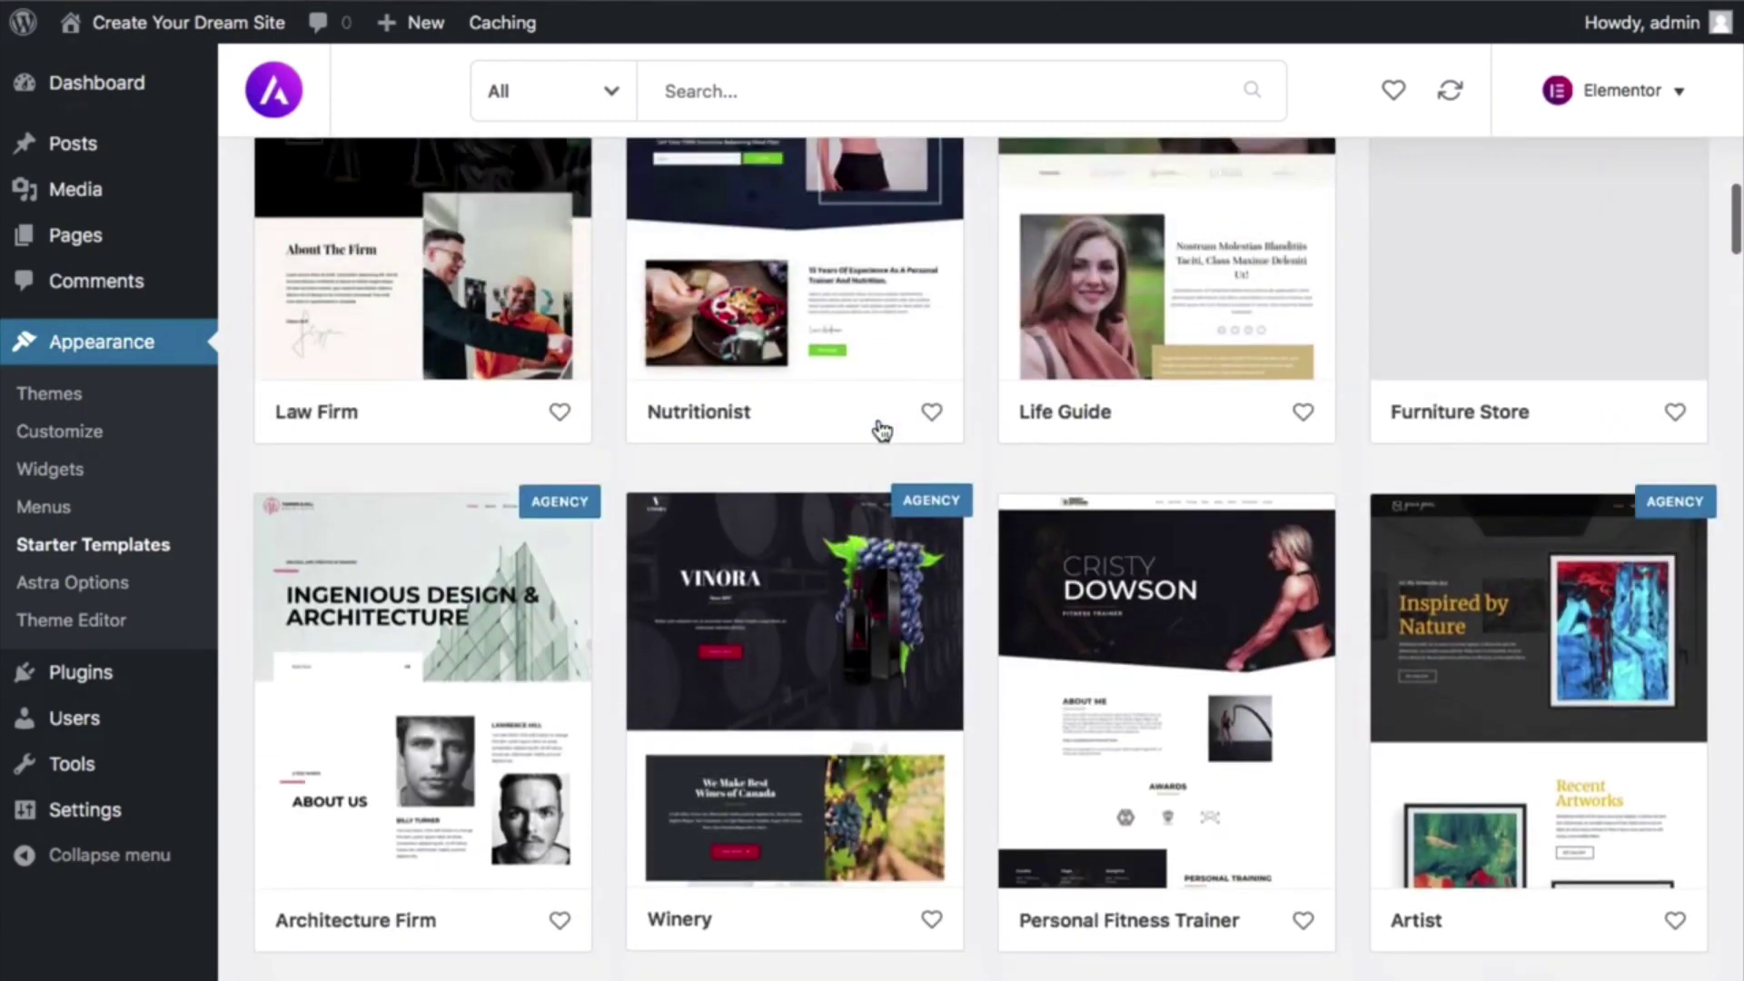
{"action": "scroll", "coordinate": [879, 427], "scroll_direction": "up", "scroll_amount": 10}
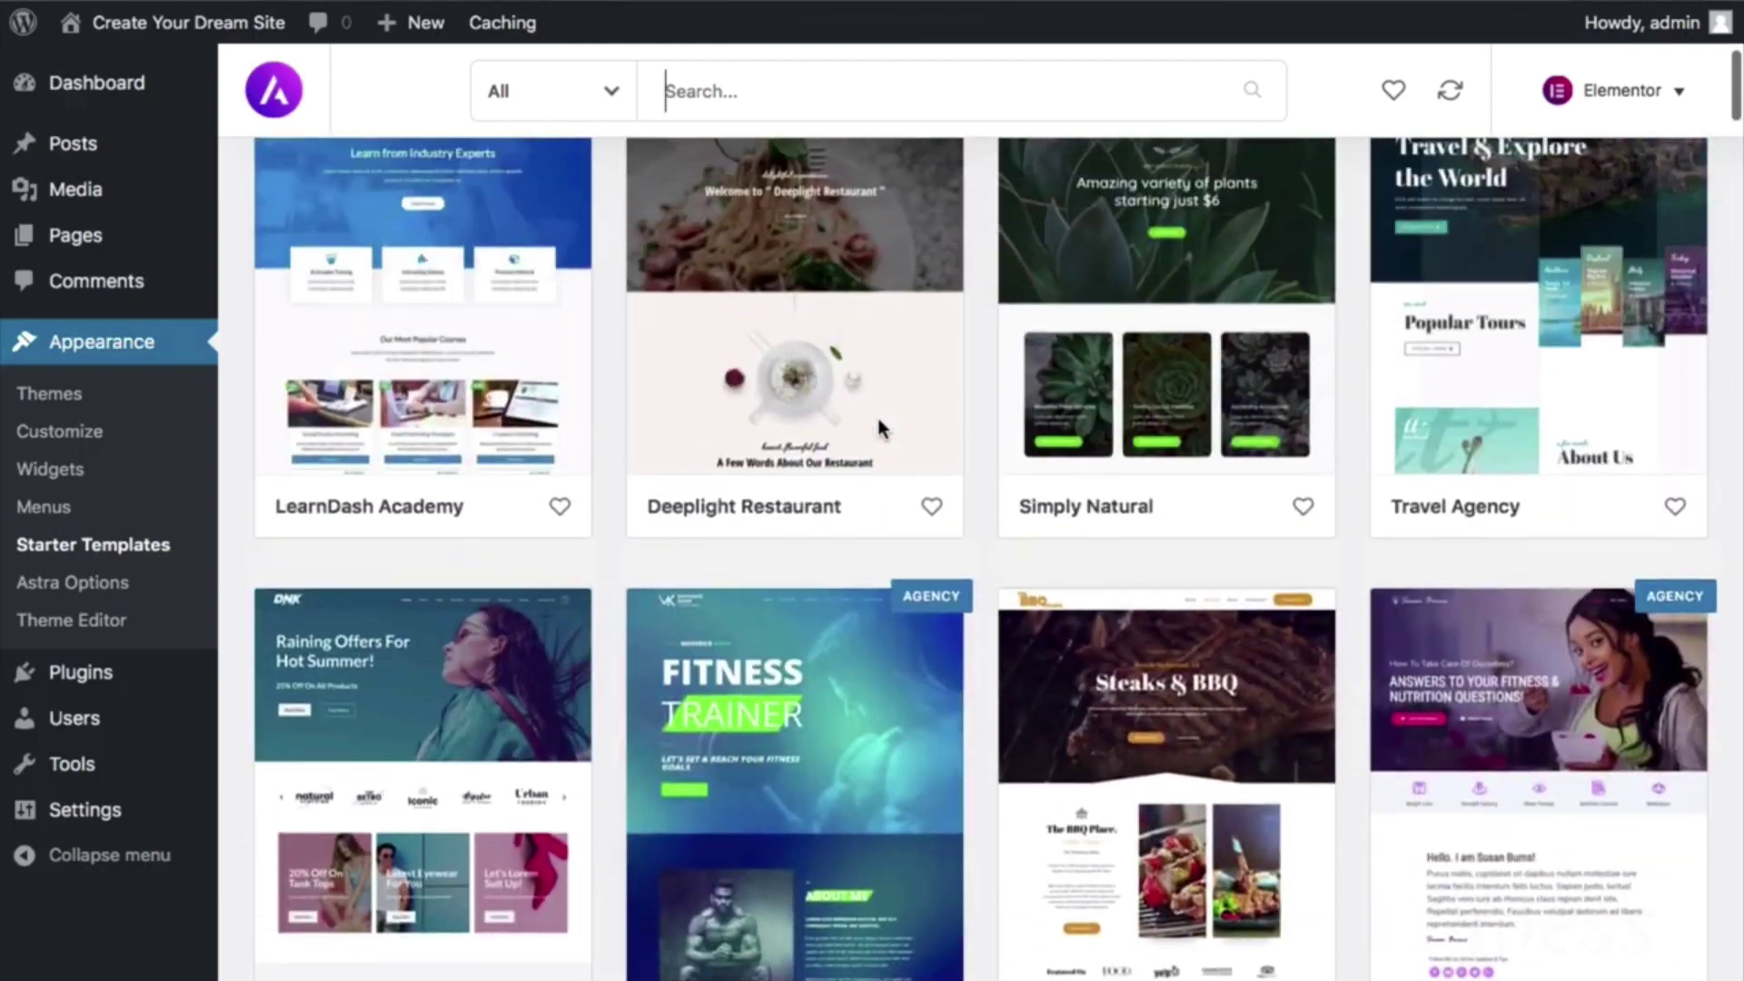
{"action": "scroll", "coordinate": [879, 427], "scroll_direction": "up", "scroll_amount": 3}
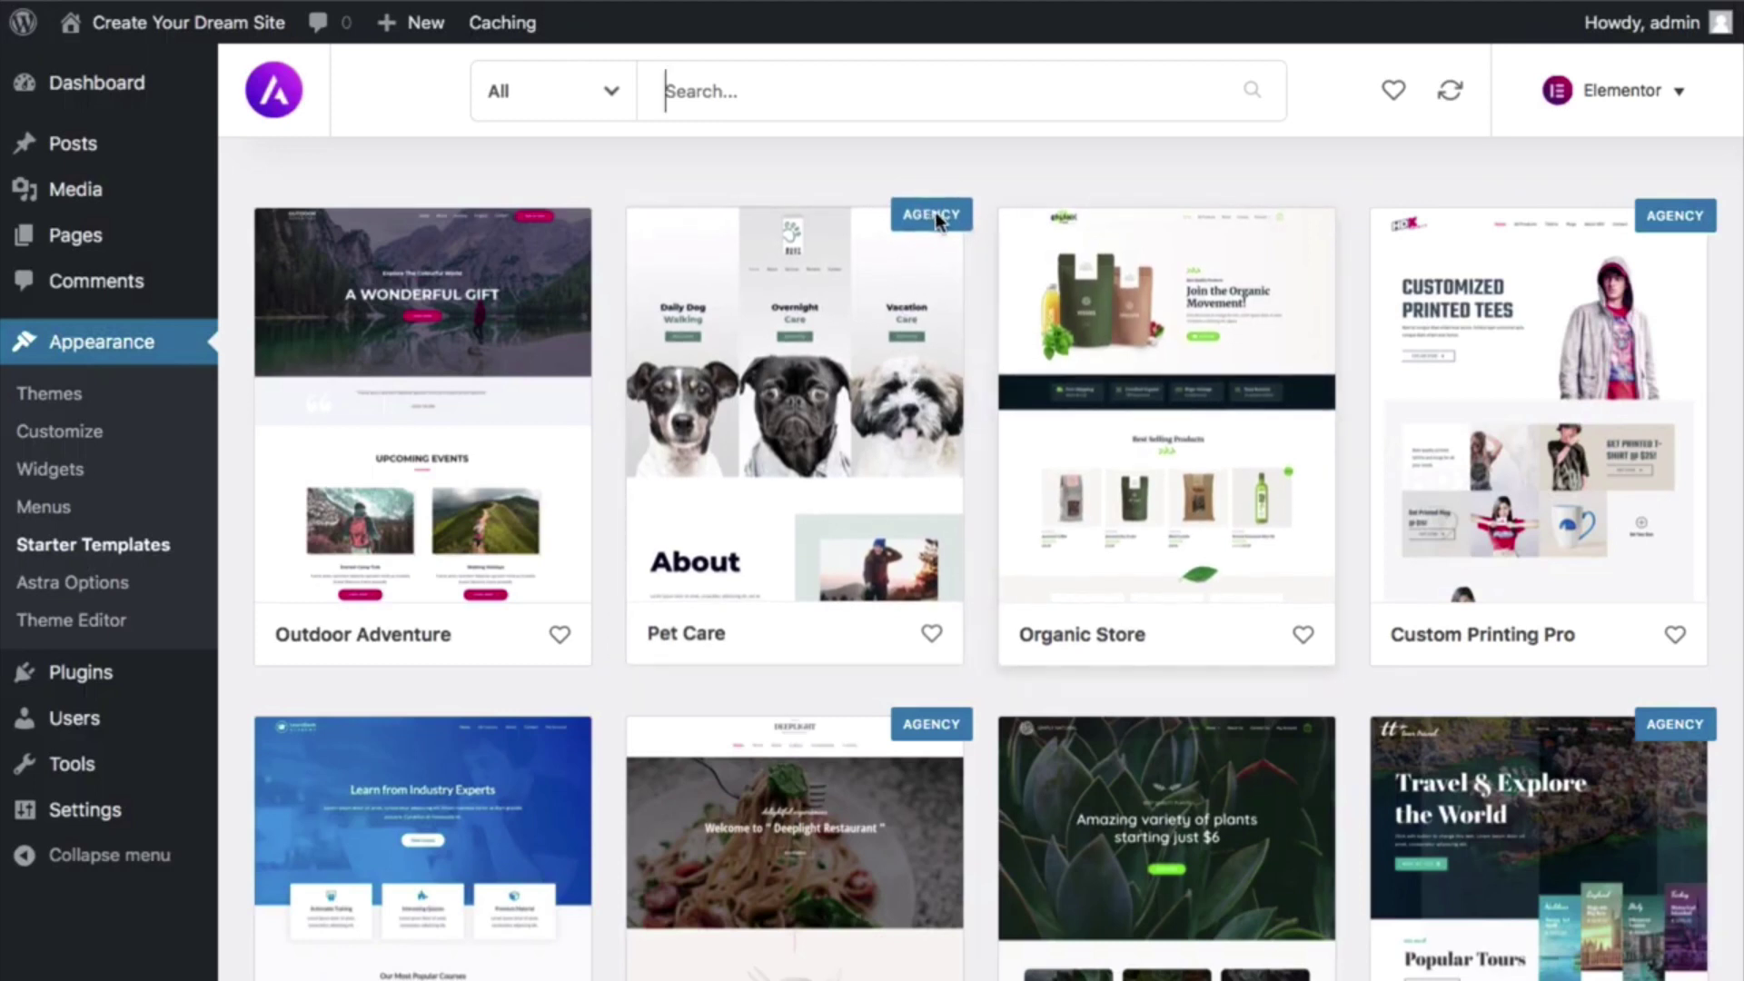
{"action": "left_click", "coordinate": [612, 97]}
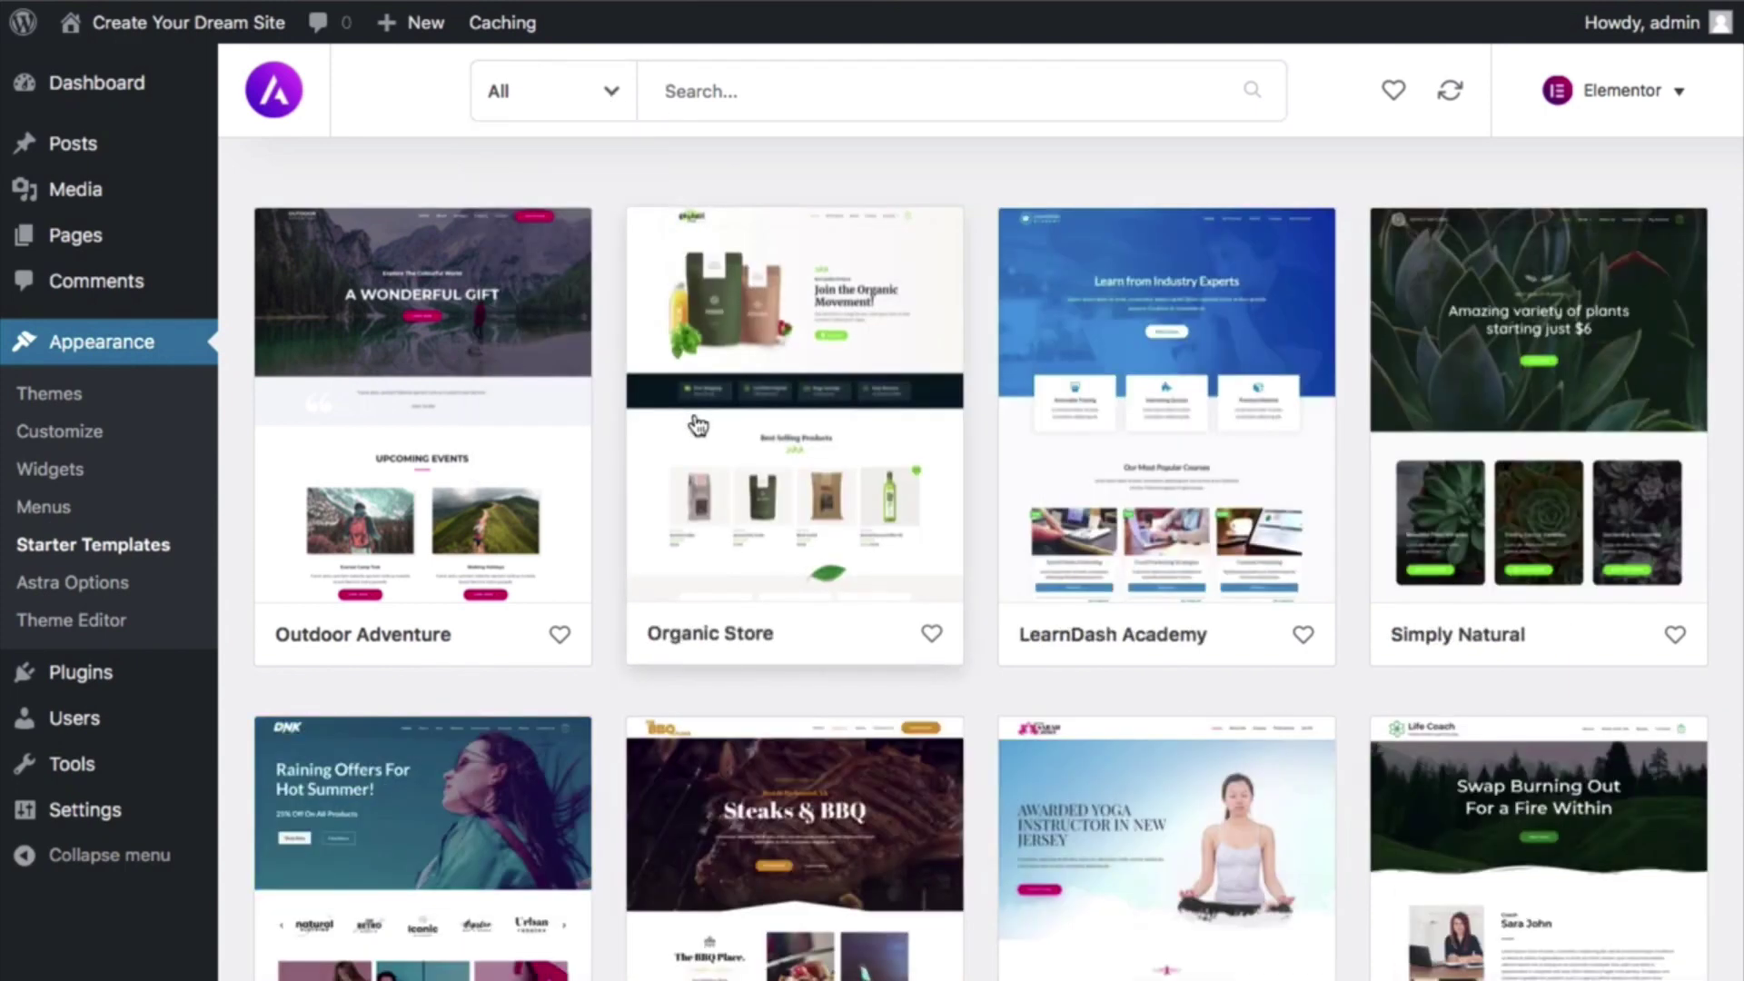
{"action": "scroll", "coordinate": [724, 440], "scroll_direction": "down", "scroll_amount": 10}
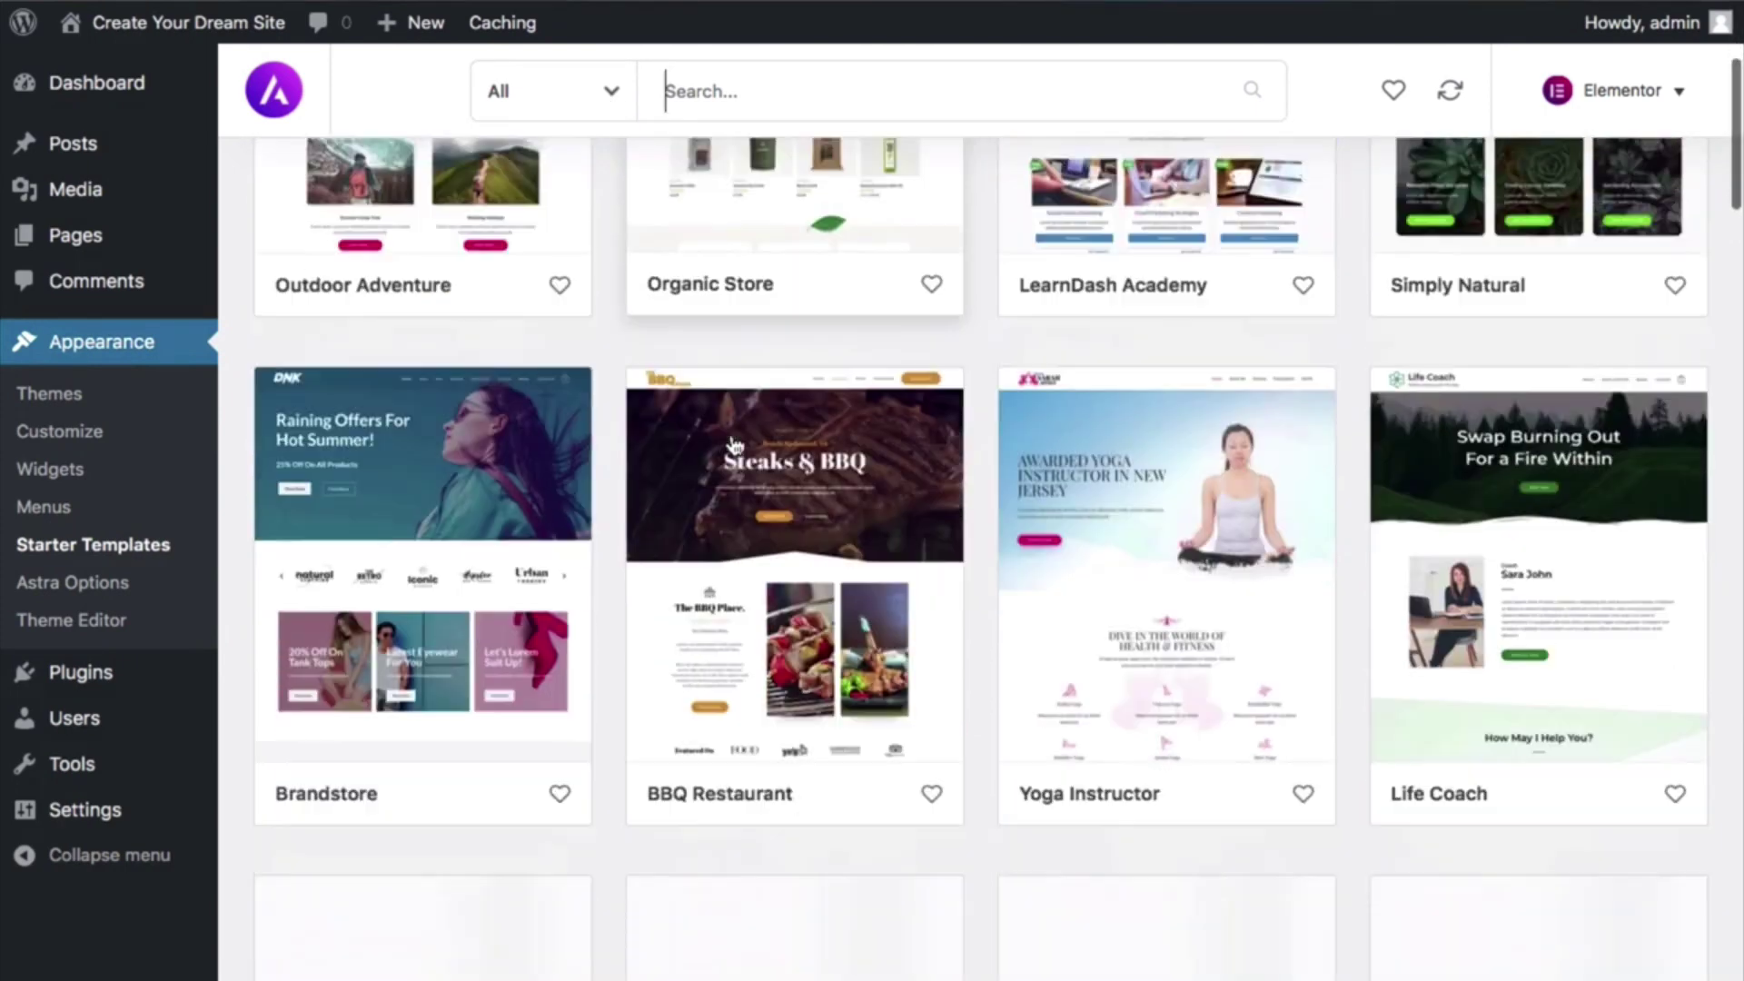
{"action": "scroll", "coordinate": [736, 445], "scroll_direction": "down", "scroll_amount": 15}
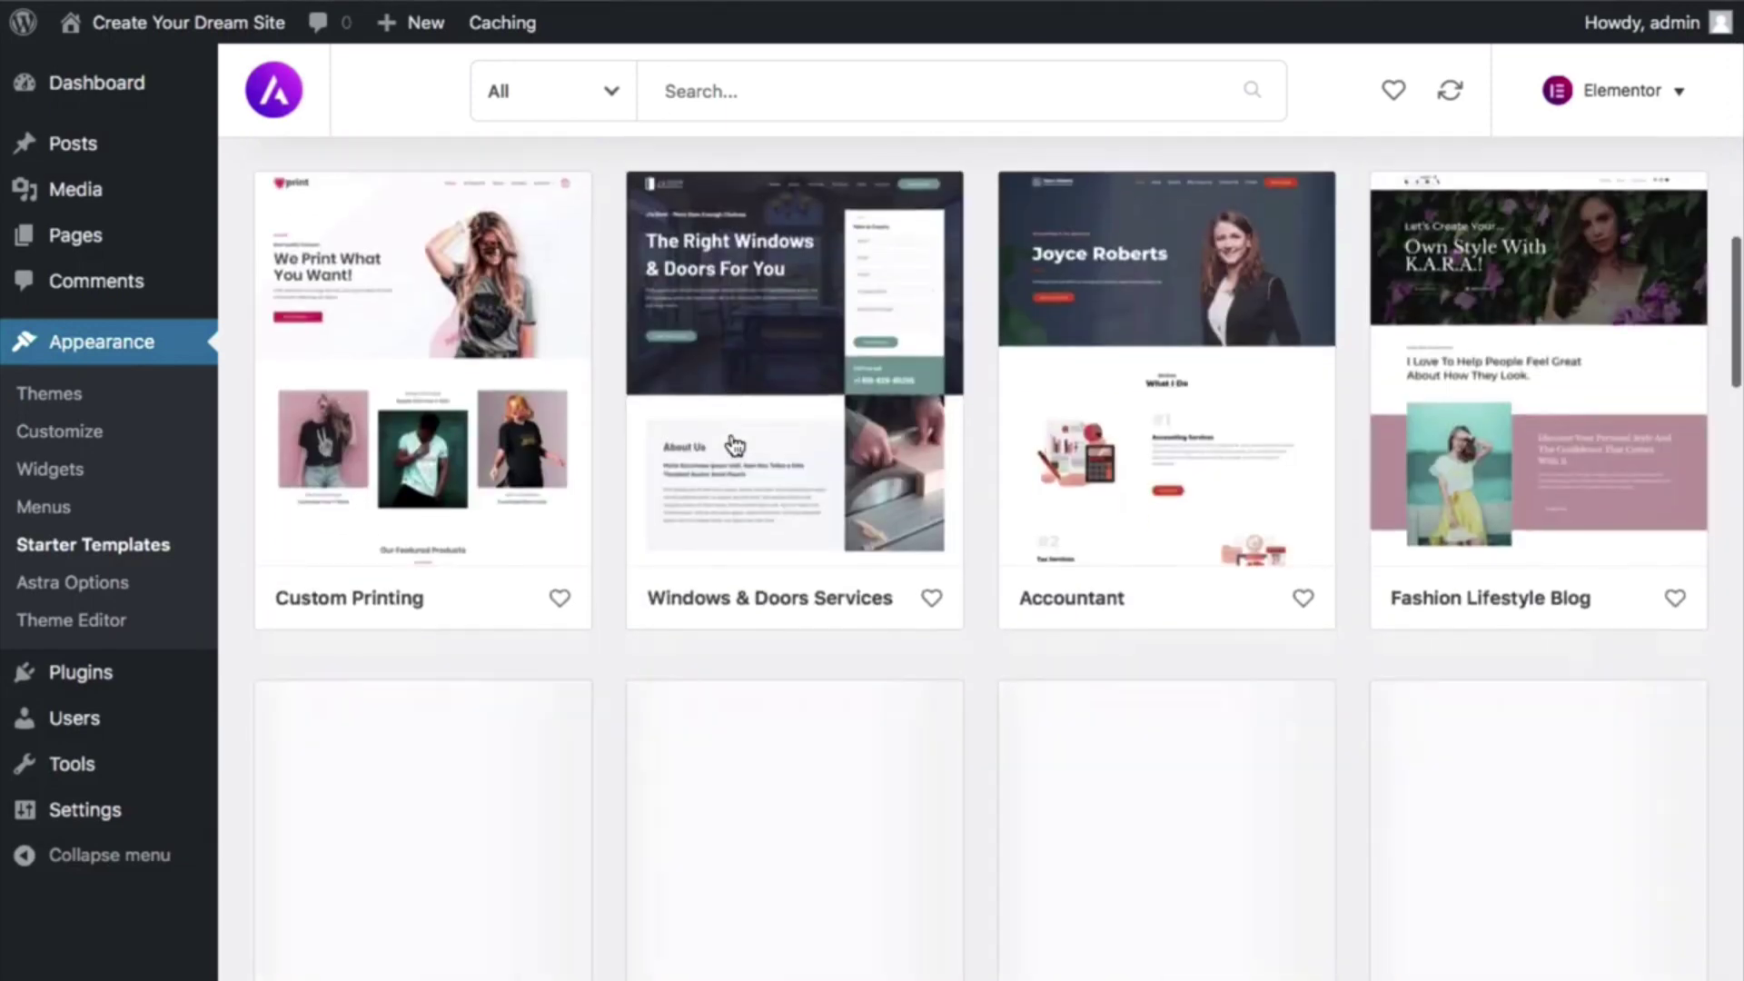
{"action": "scroll", "coordinate": [735, 445], "scroll_direction": "up", "scroll_amount": 12}
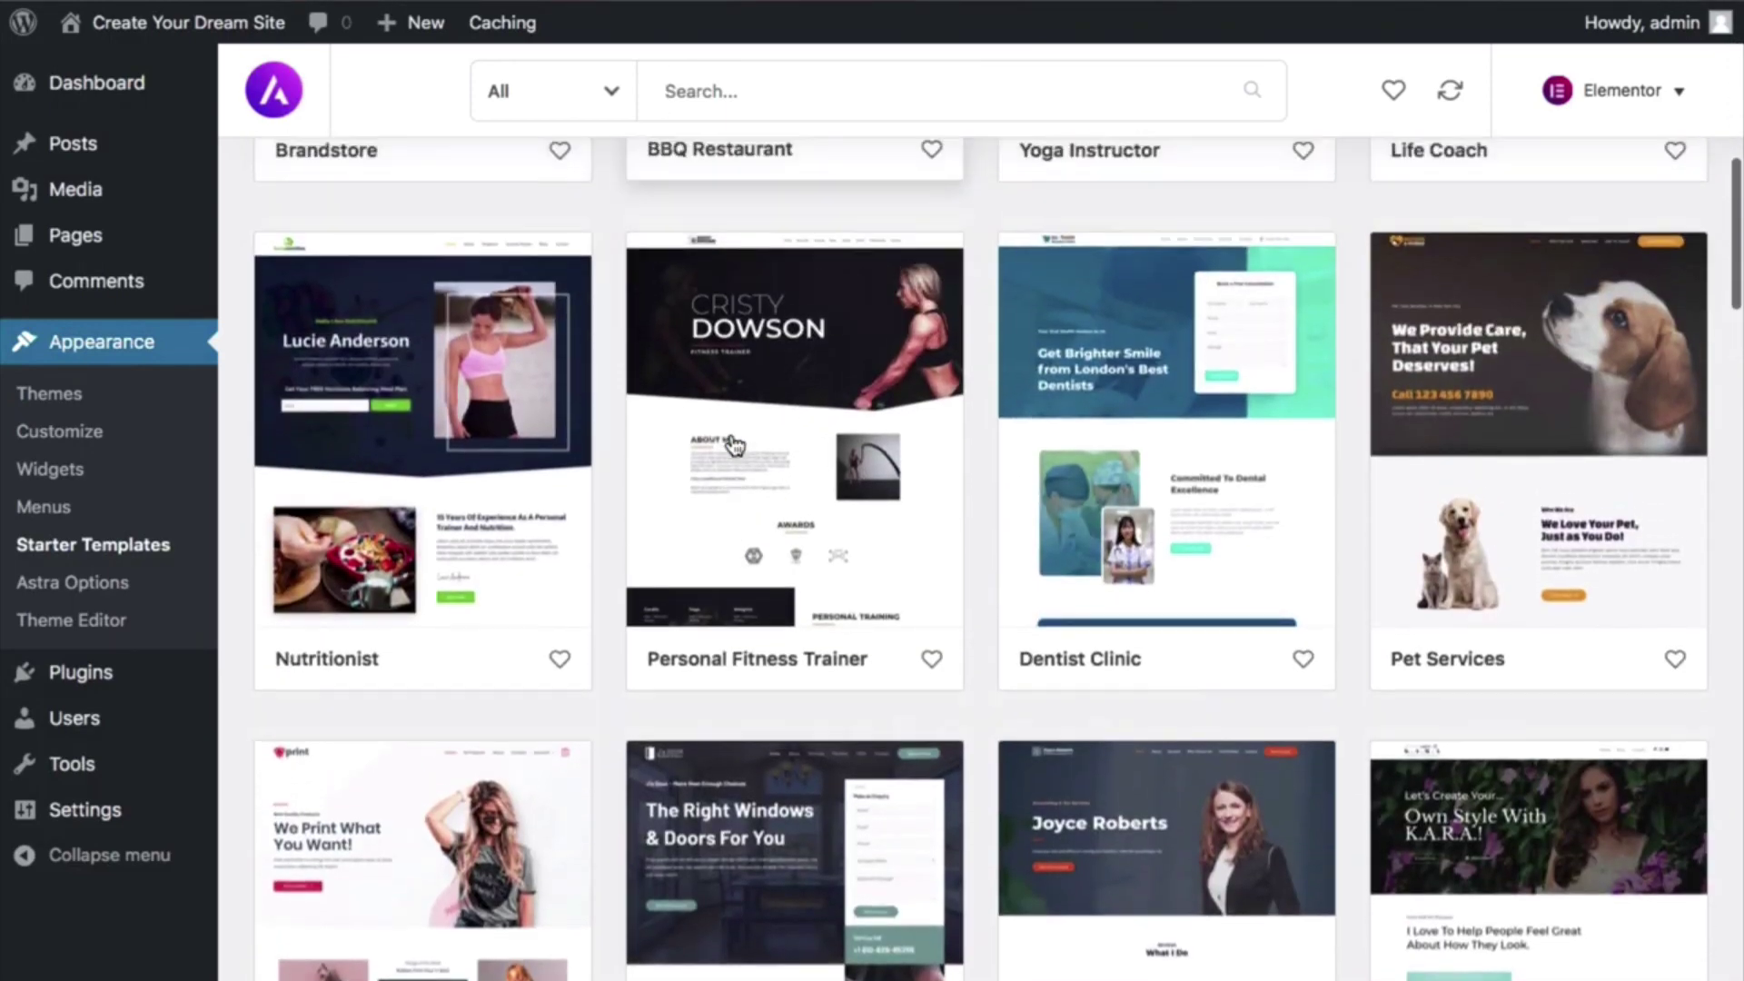
{"action": "scroll", "coordinate": [734, 445], "scroll_direction": "up", "scroll_amount": 8}
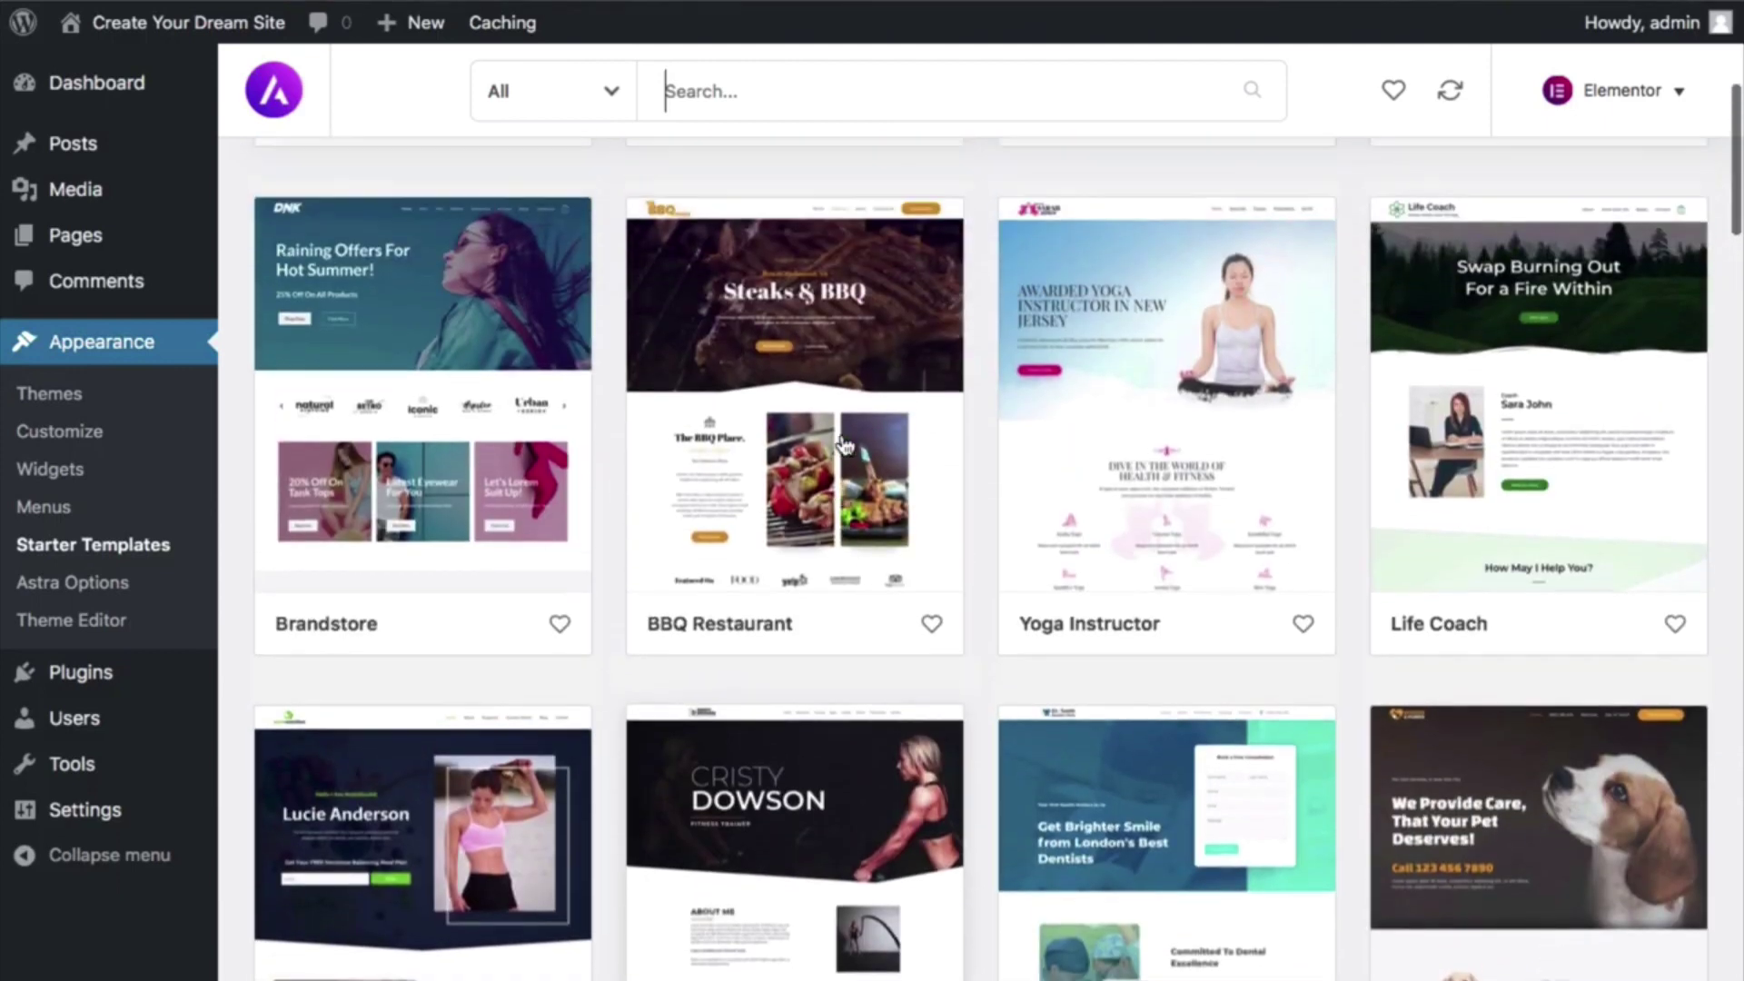
{"action": "scroll", "coordinate": [1058, 485], "scroll_direction": "down", "scroll_amount": 2}
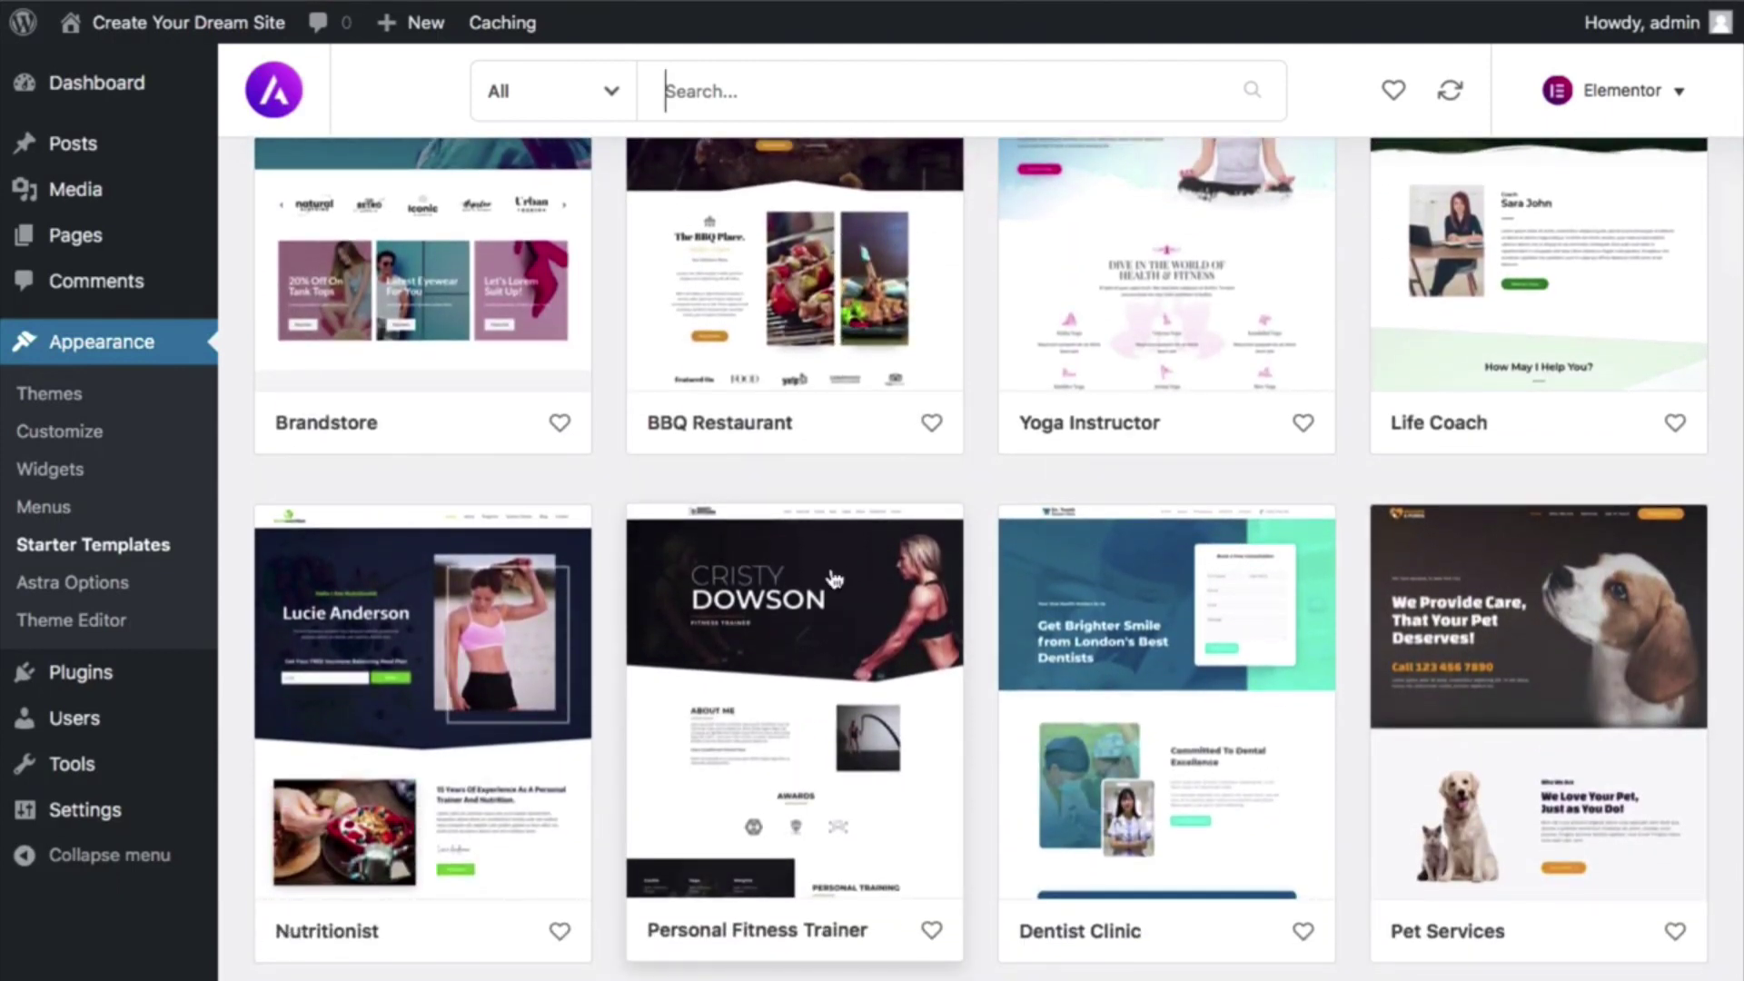
{"action": "scroll", "coordinate": [834, 578], "scroll_direction": "up", "scroll_amount": 8}
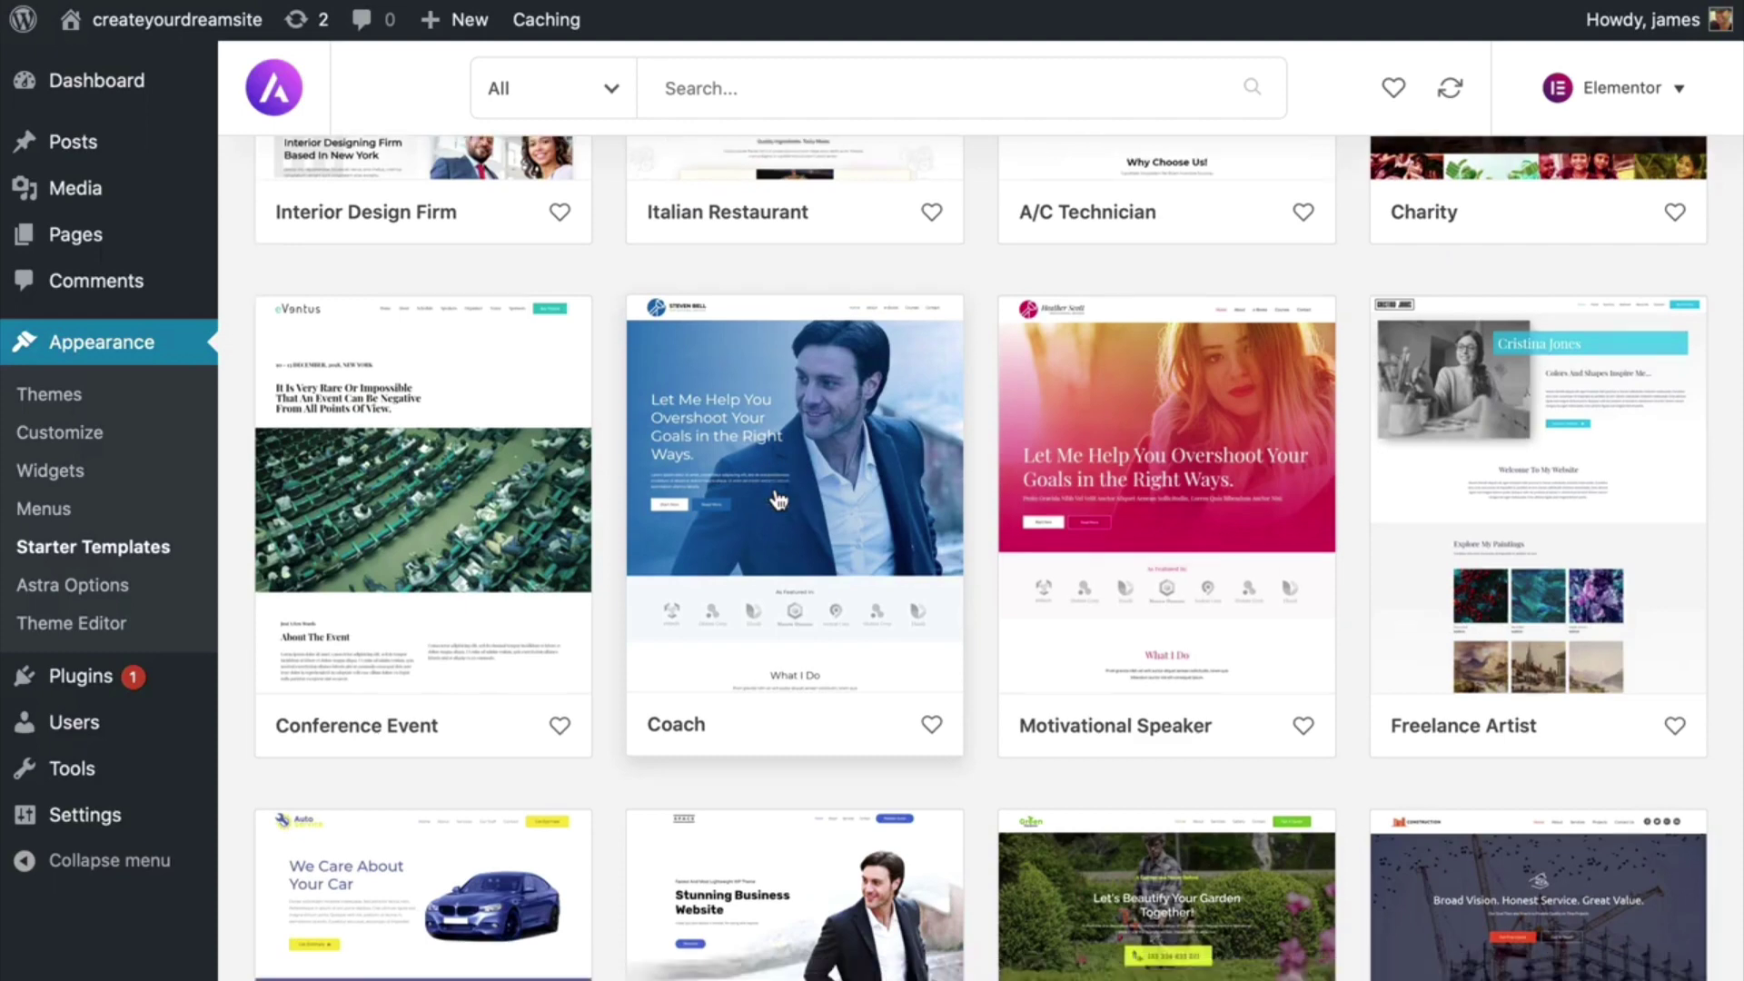
{"action": "scroll", "coordinate": [778, 499], "scroll_direction": "down", "scroll_amount": 5}
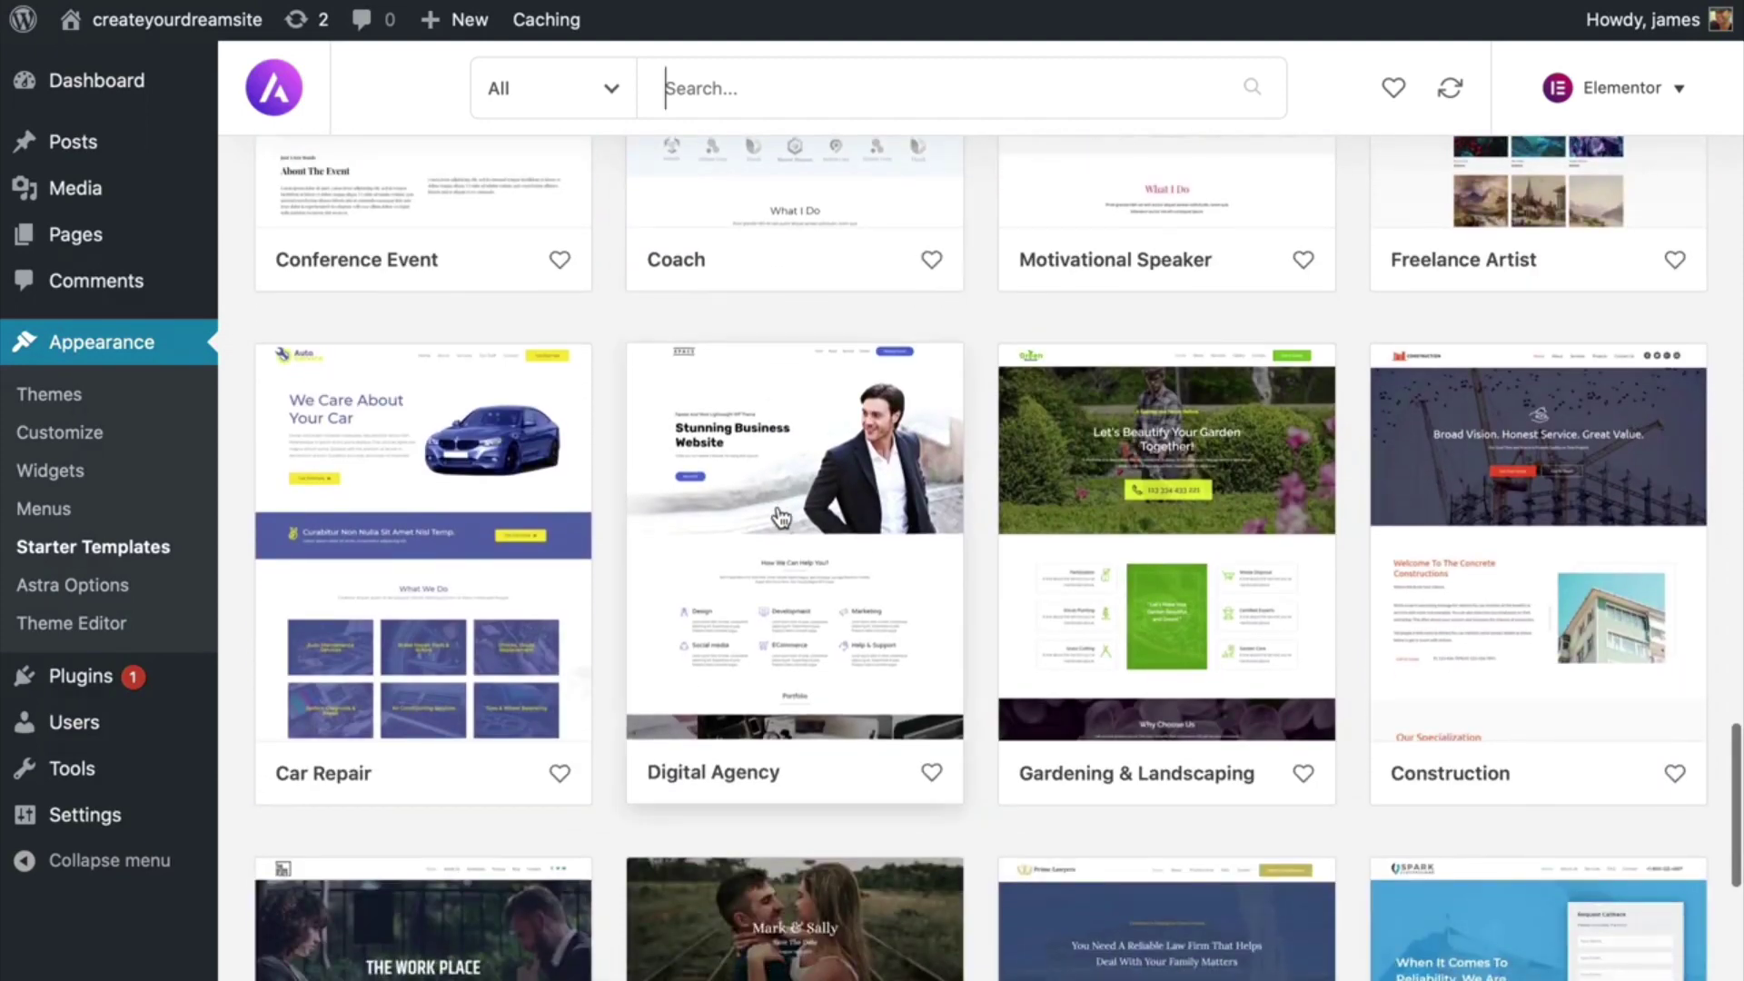
Open the Digital Agency template and preview its About, Services and Contact pages.
{"action": "left_click", "coordinate": [778, 510]}
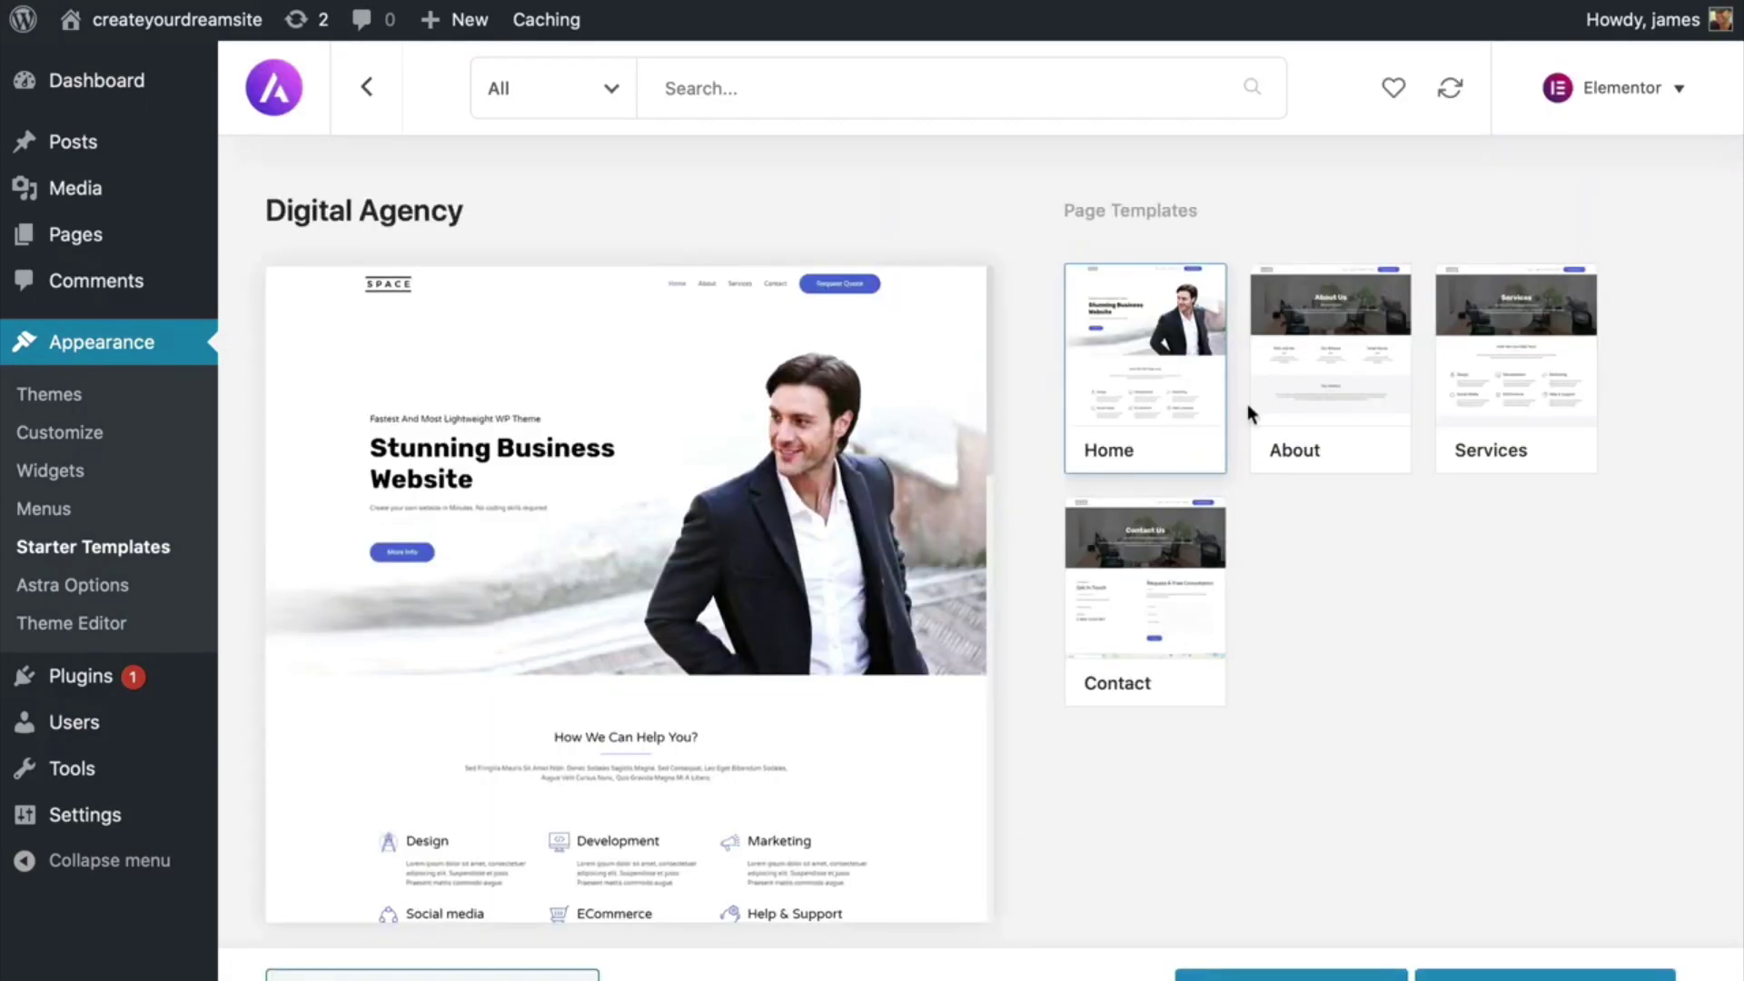
{"action": "left_click", "coordinate": [1326, 391]}
{"action": "left_click", "coordinate": [1479, 394]}
{"action": "left_click", "coordinate": [1193, 539]}
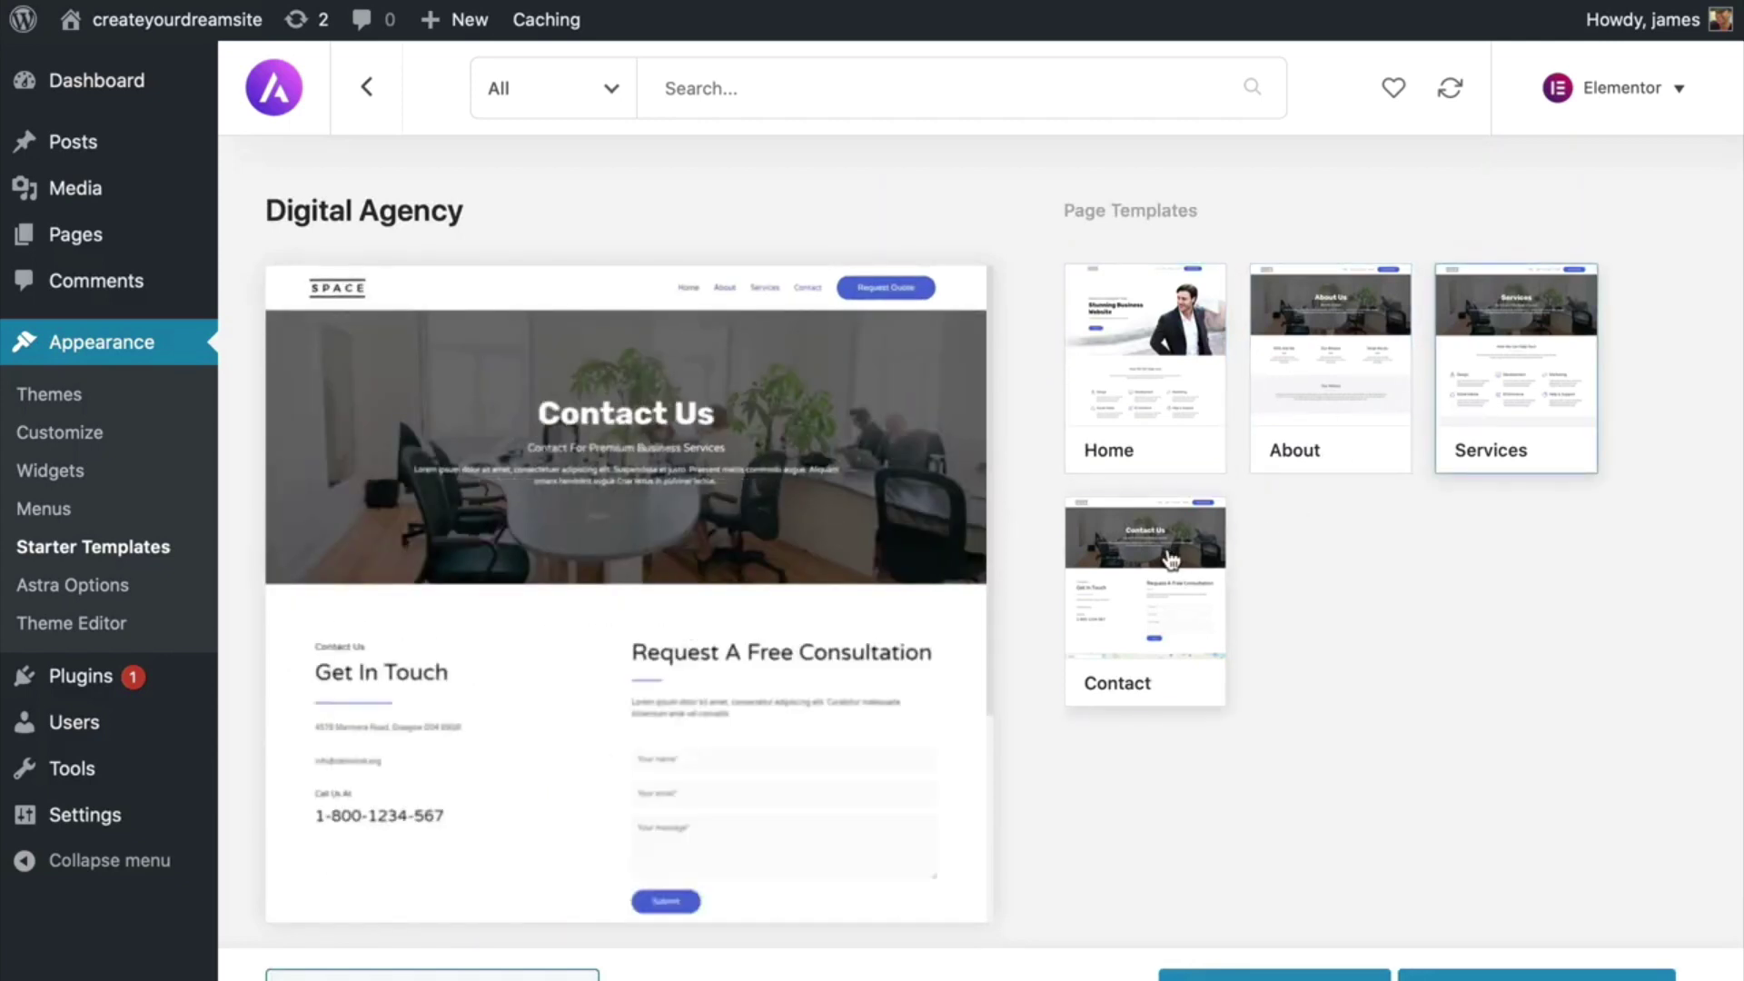
Import the complete Digital Agency site from its Home card and view the live site.
{"action": "left_click", "coordinate": [1144, 382]}
{"action": "scroll", "coordinate": [845, 463], "scroll_direction": "down", "scroll_amount": 10}
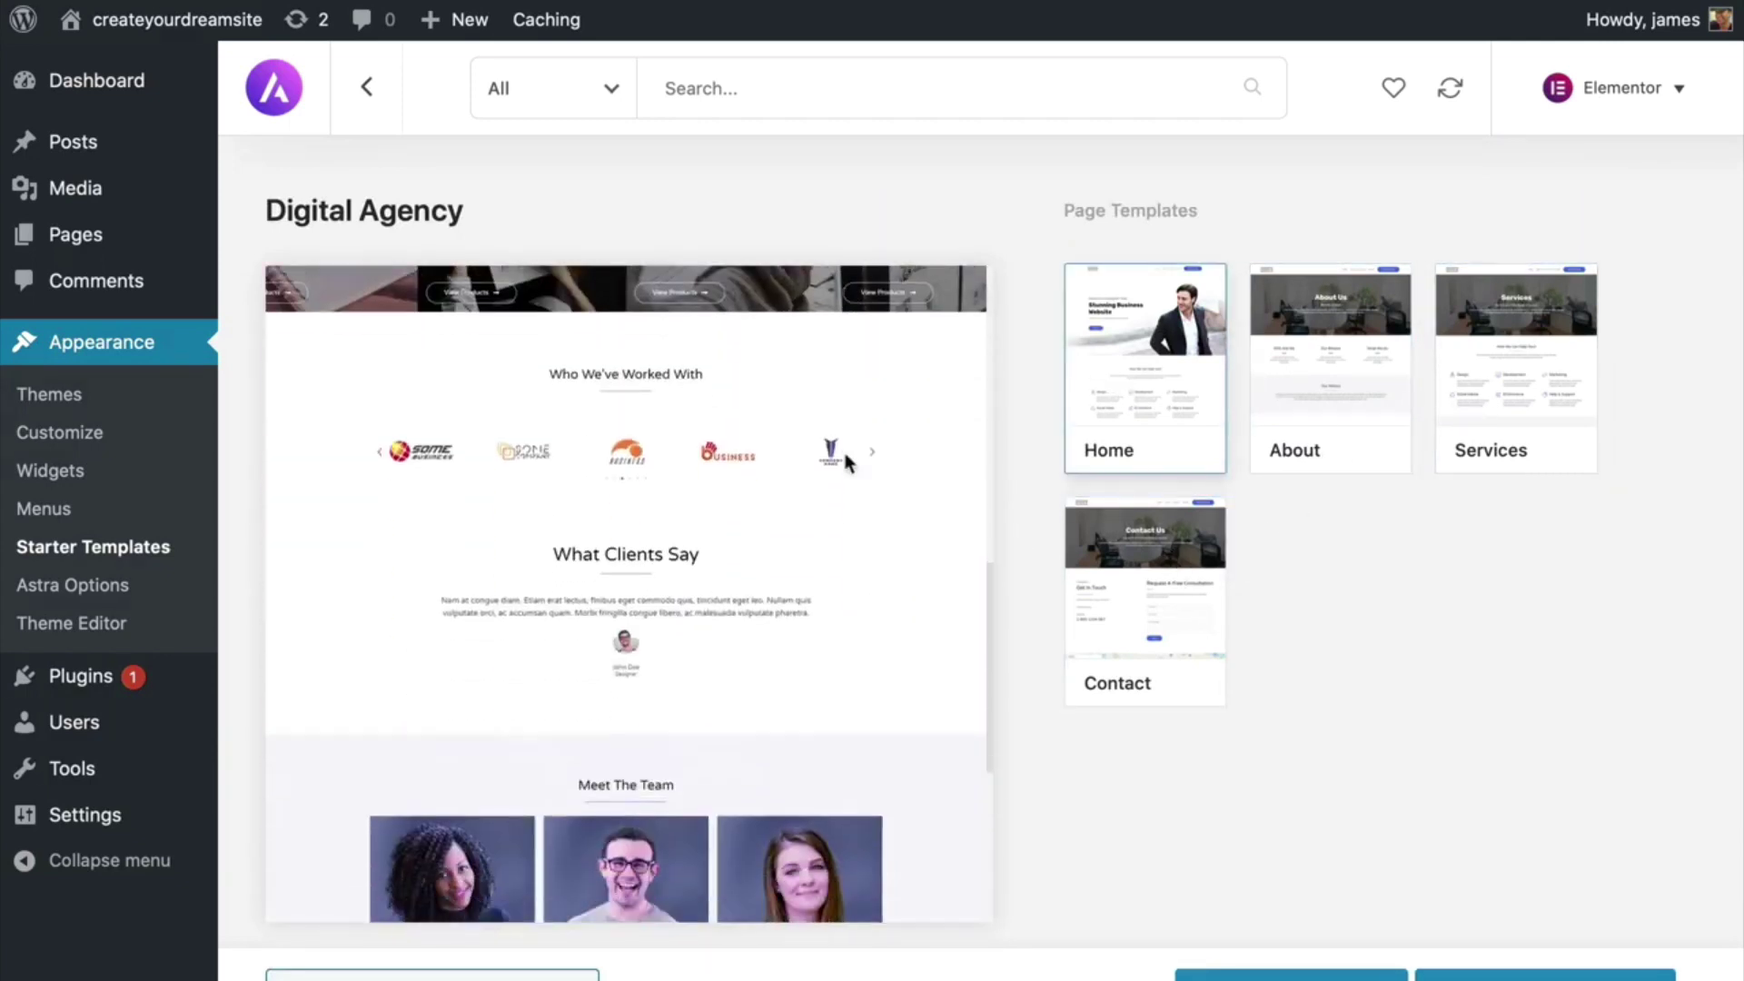
{"action": "left_click", "coordinate": [1291, 974]}
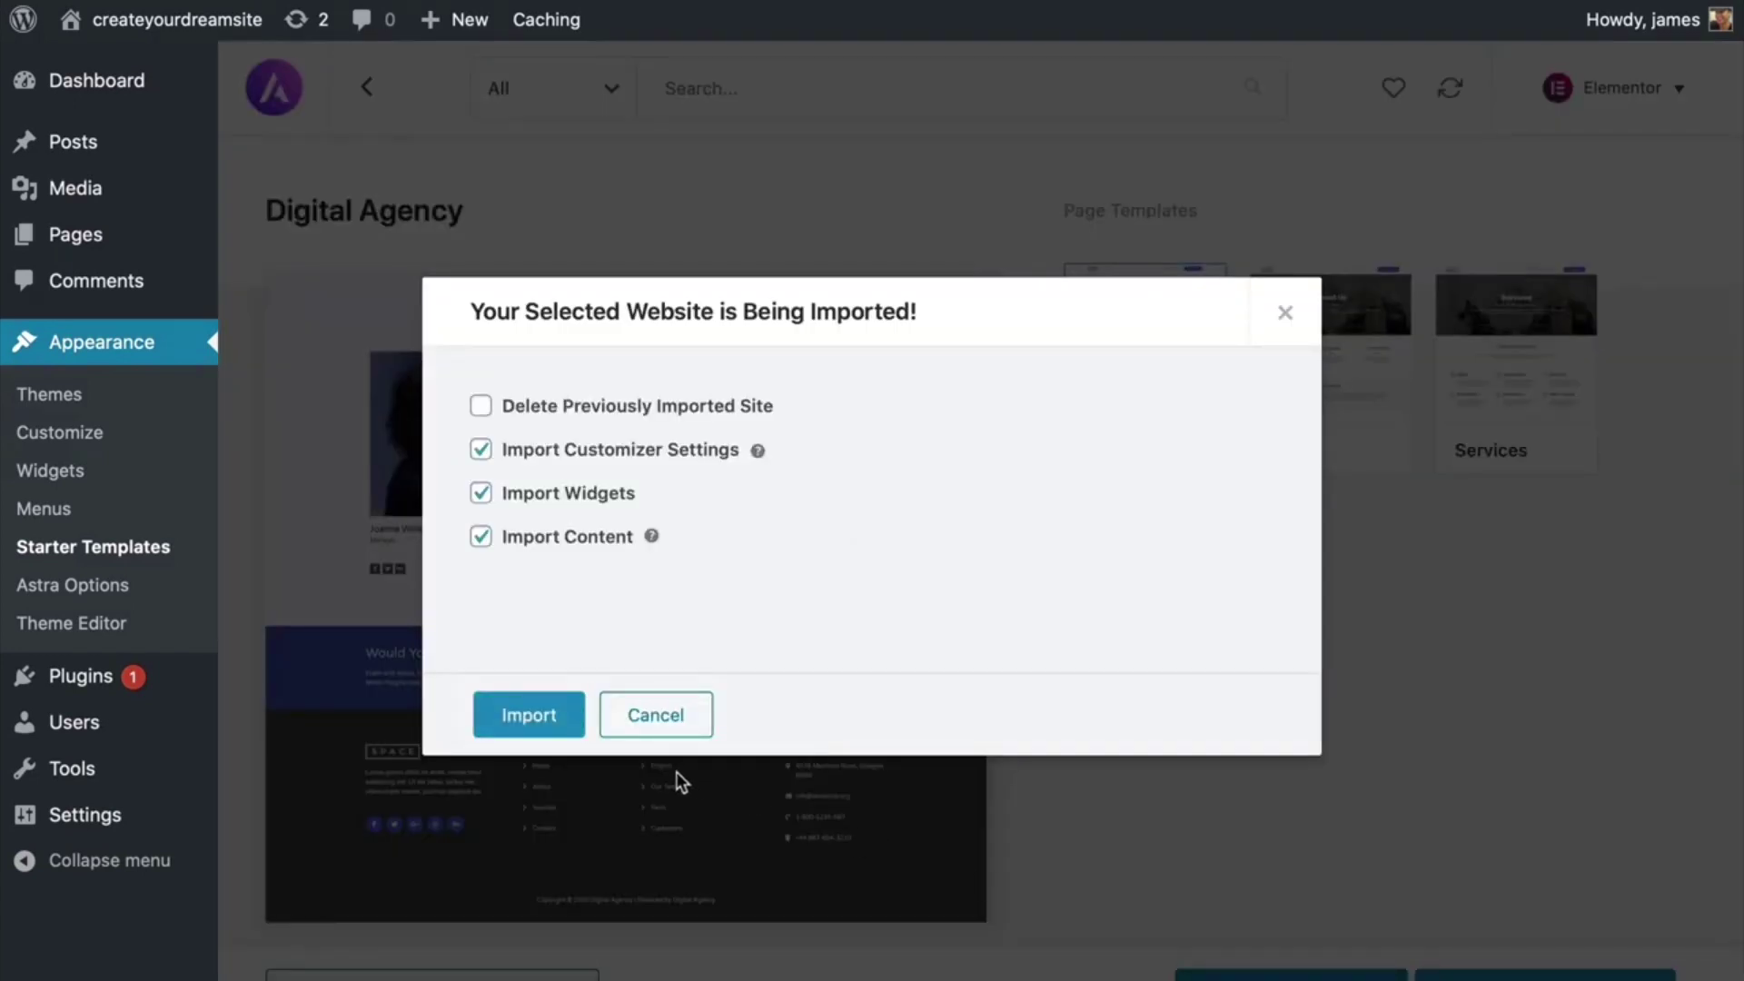
{"action": "left_click", "coordinate": [548, 723]}
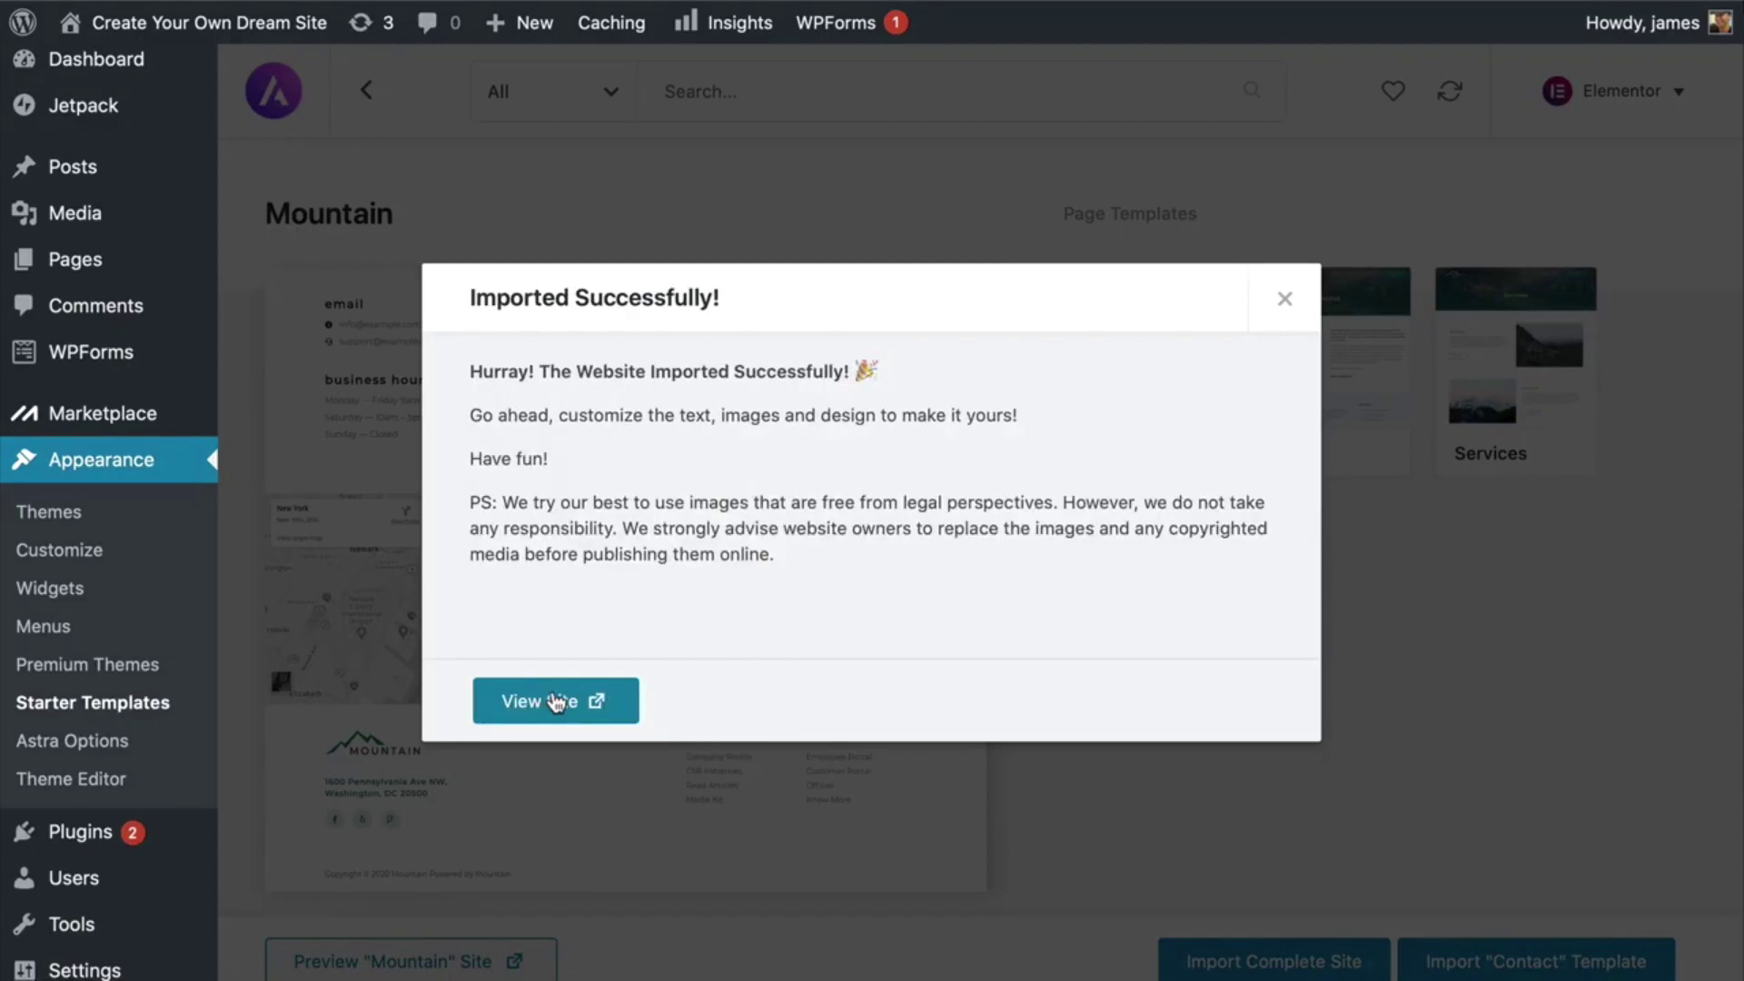
{"action": "left_click", "coordinate": [556, 702]}
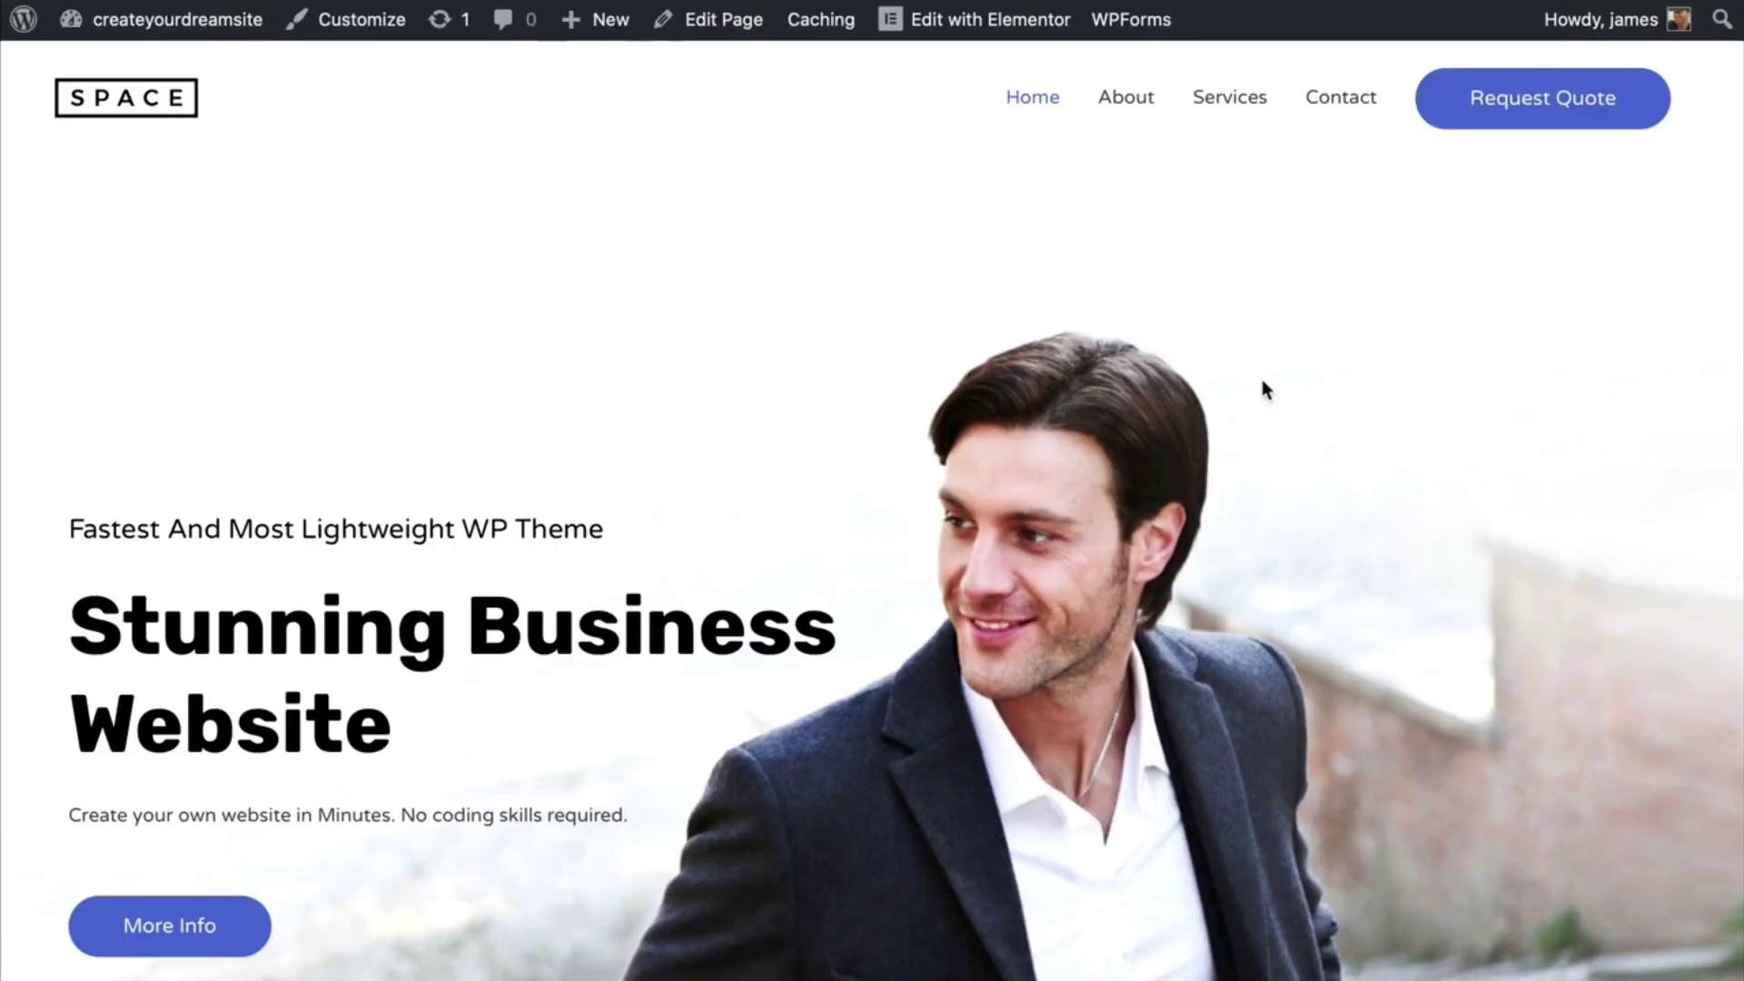
{"action": "scroll", "coordinate": [1262, 385], "scroll_direction": "down", "scroll_amount": 2}
{"action": "scroll", "coordinate": [1262, 382], "scroll_direction": "down", "scroll_amount": 3}
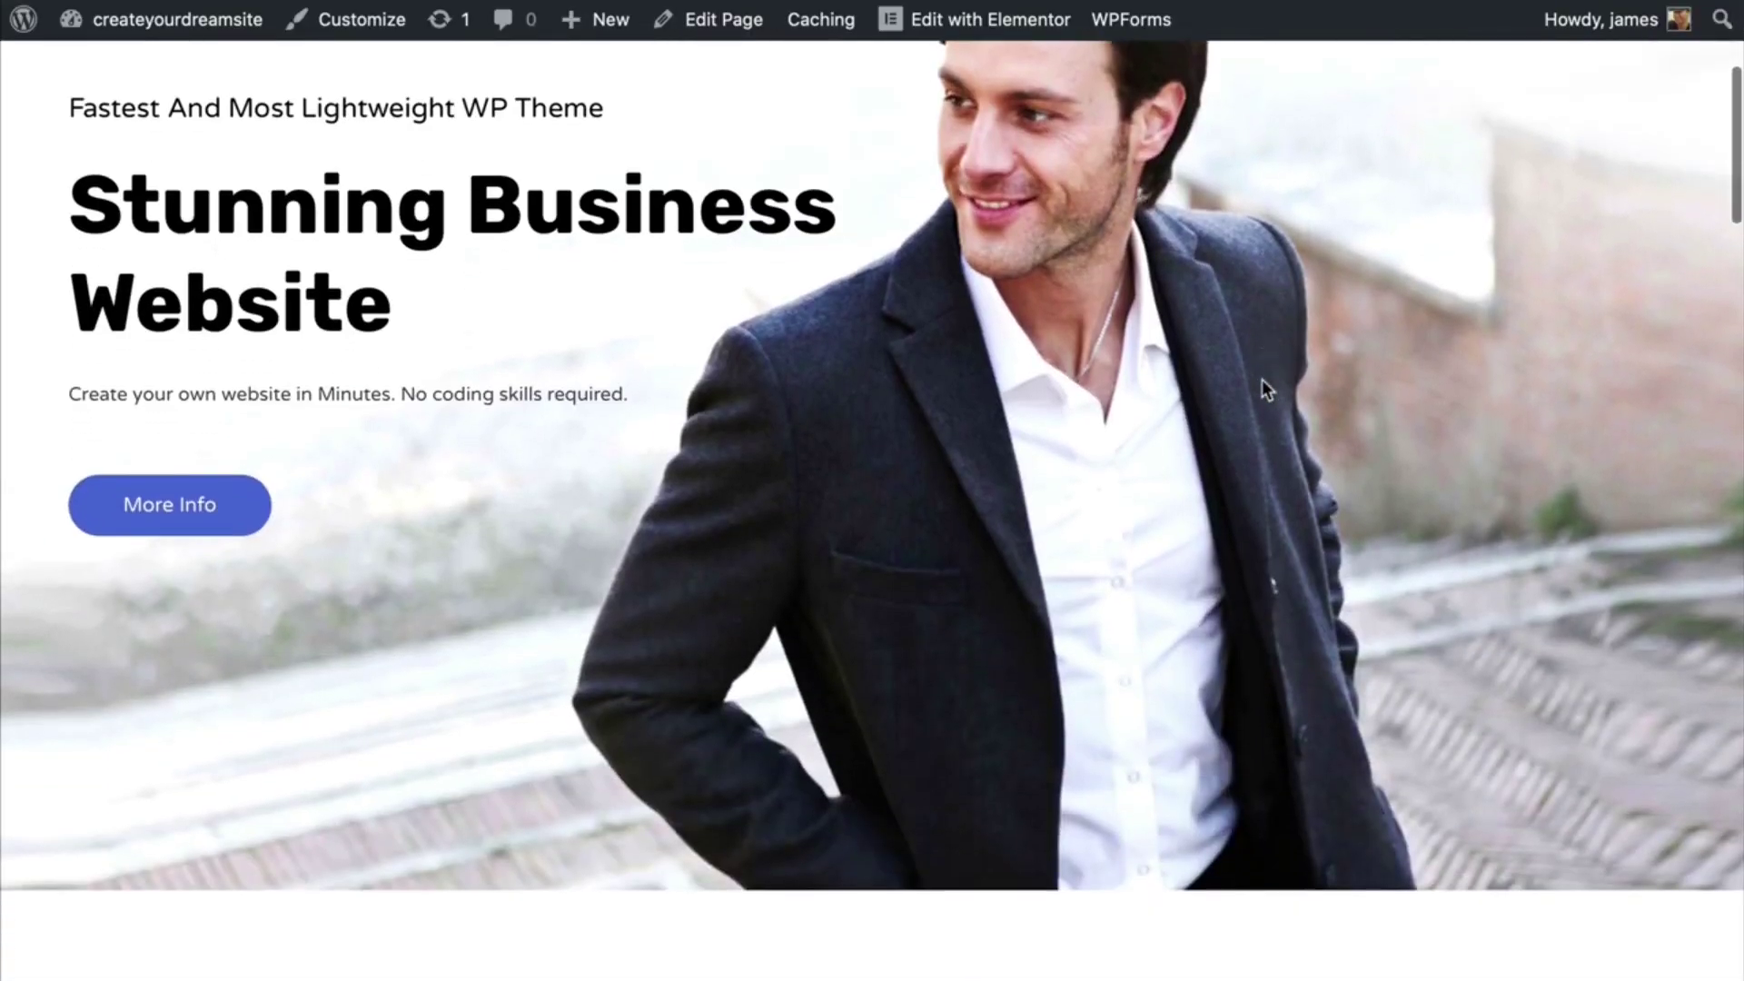
{"action": "scroll", "coordinate": [1262, 381], "scroll_direction": "down", "scroll_amount": 5}
{"action": "scroll", "coordinate": [1266, 388], "scroll_direction": "down", "scroll_amount": 10}
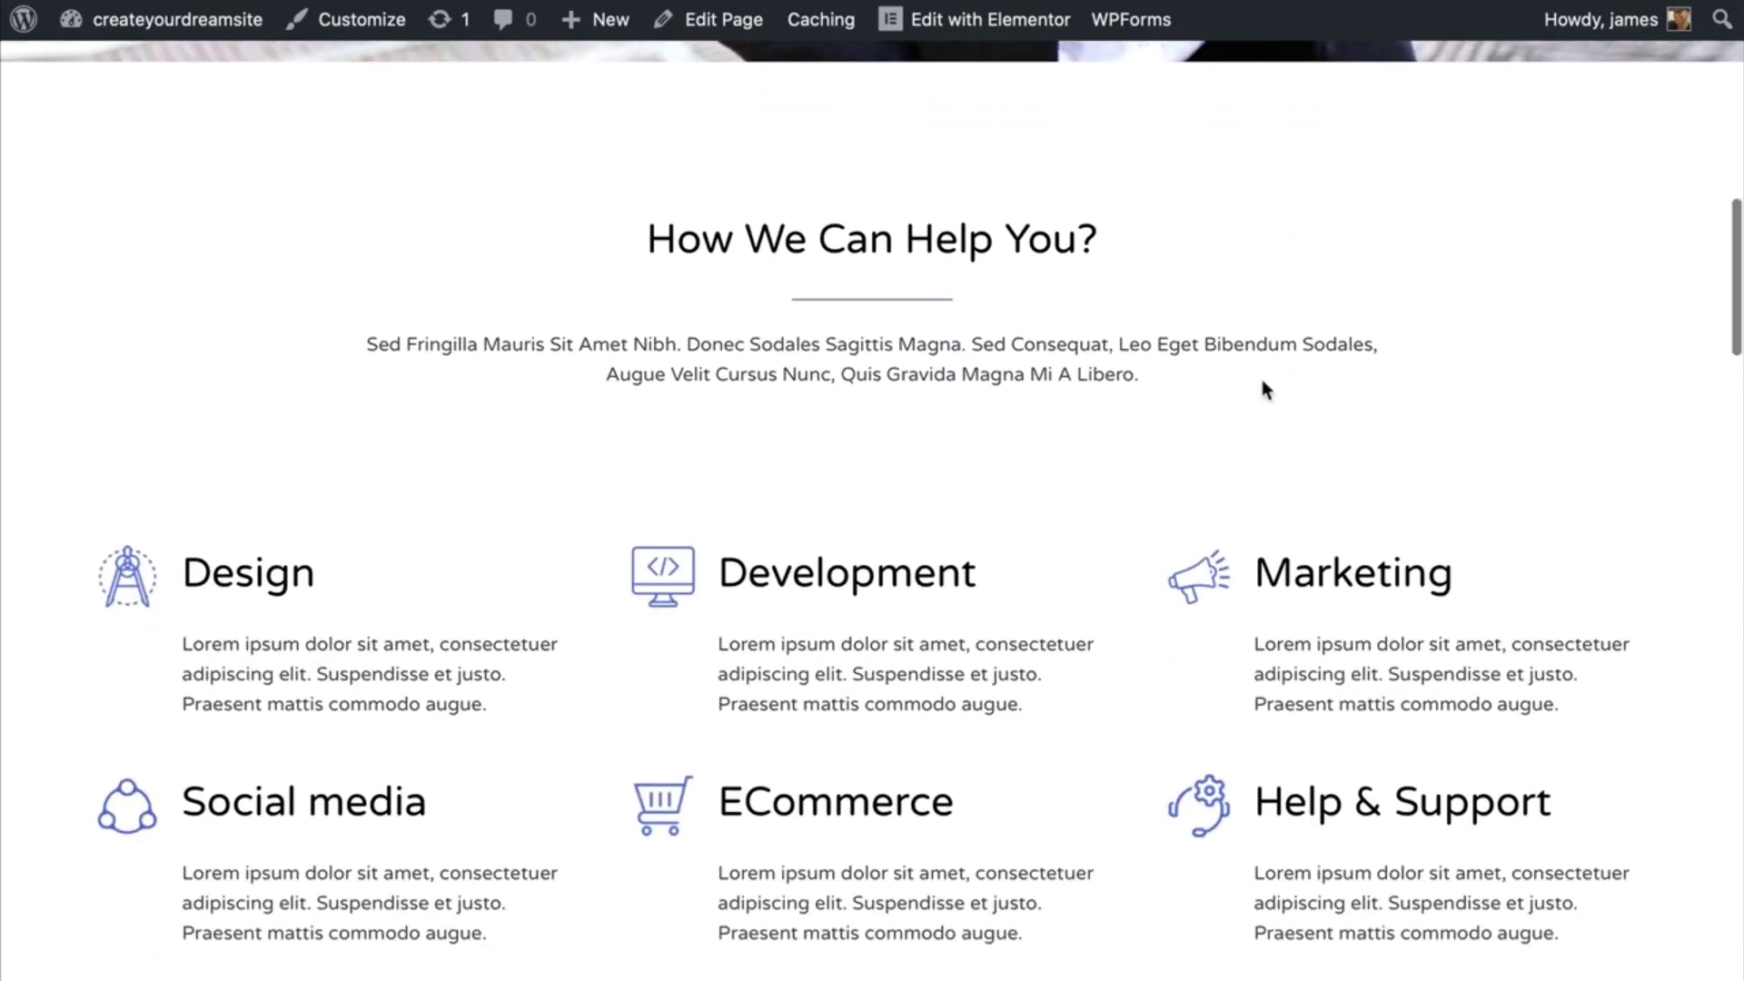
{"action": "scroll", "coordinate": [1262, 381], "scroll_direction": "down", "scroll_amount": 20}
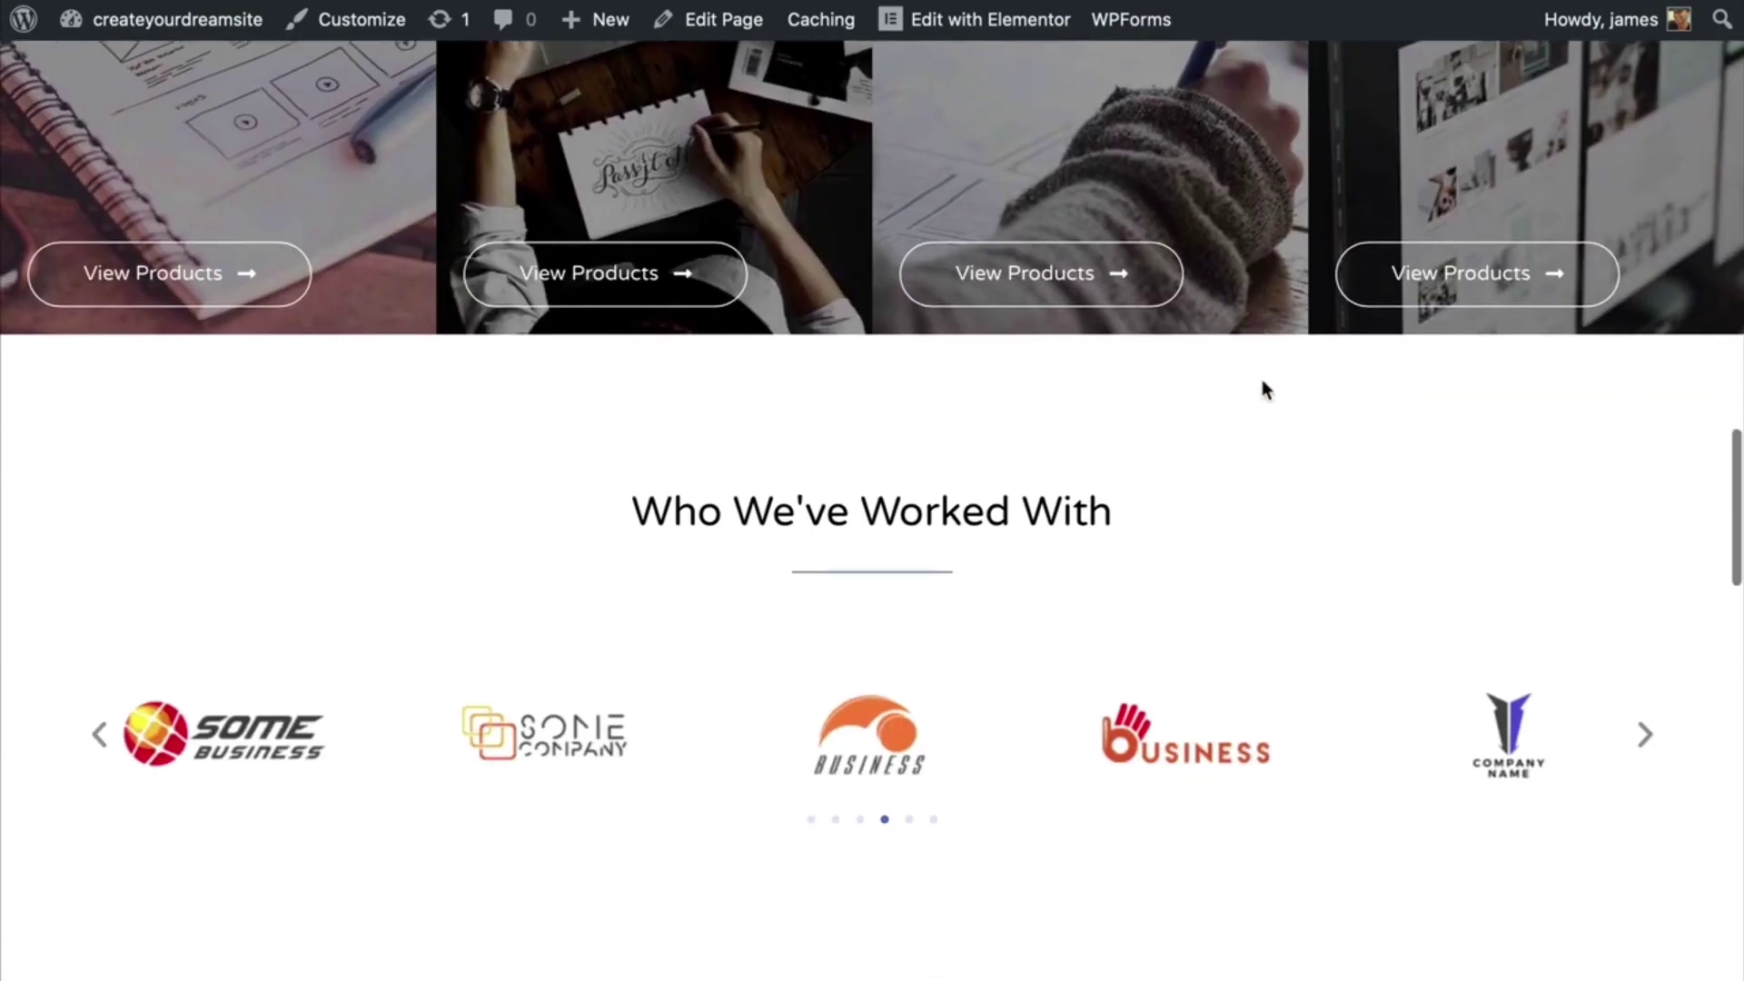
{"action": "scroll", "coordinate": [1262, 388], "scroll_direction": "down", "scroll_amount": 3}
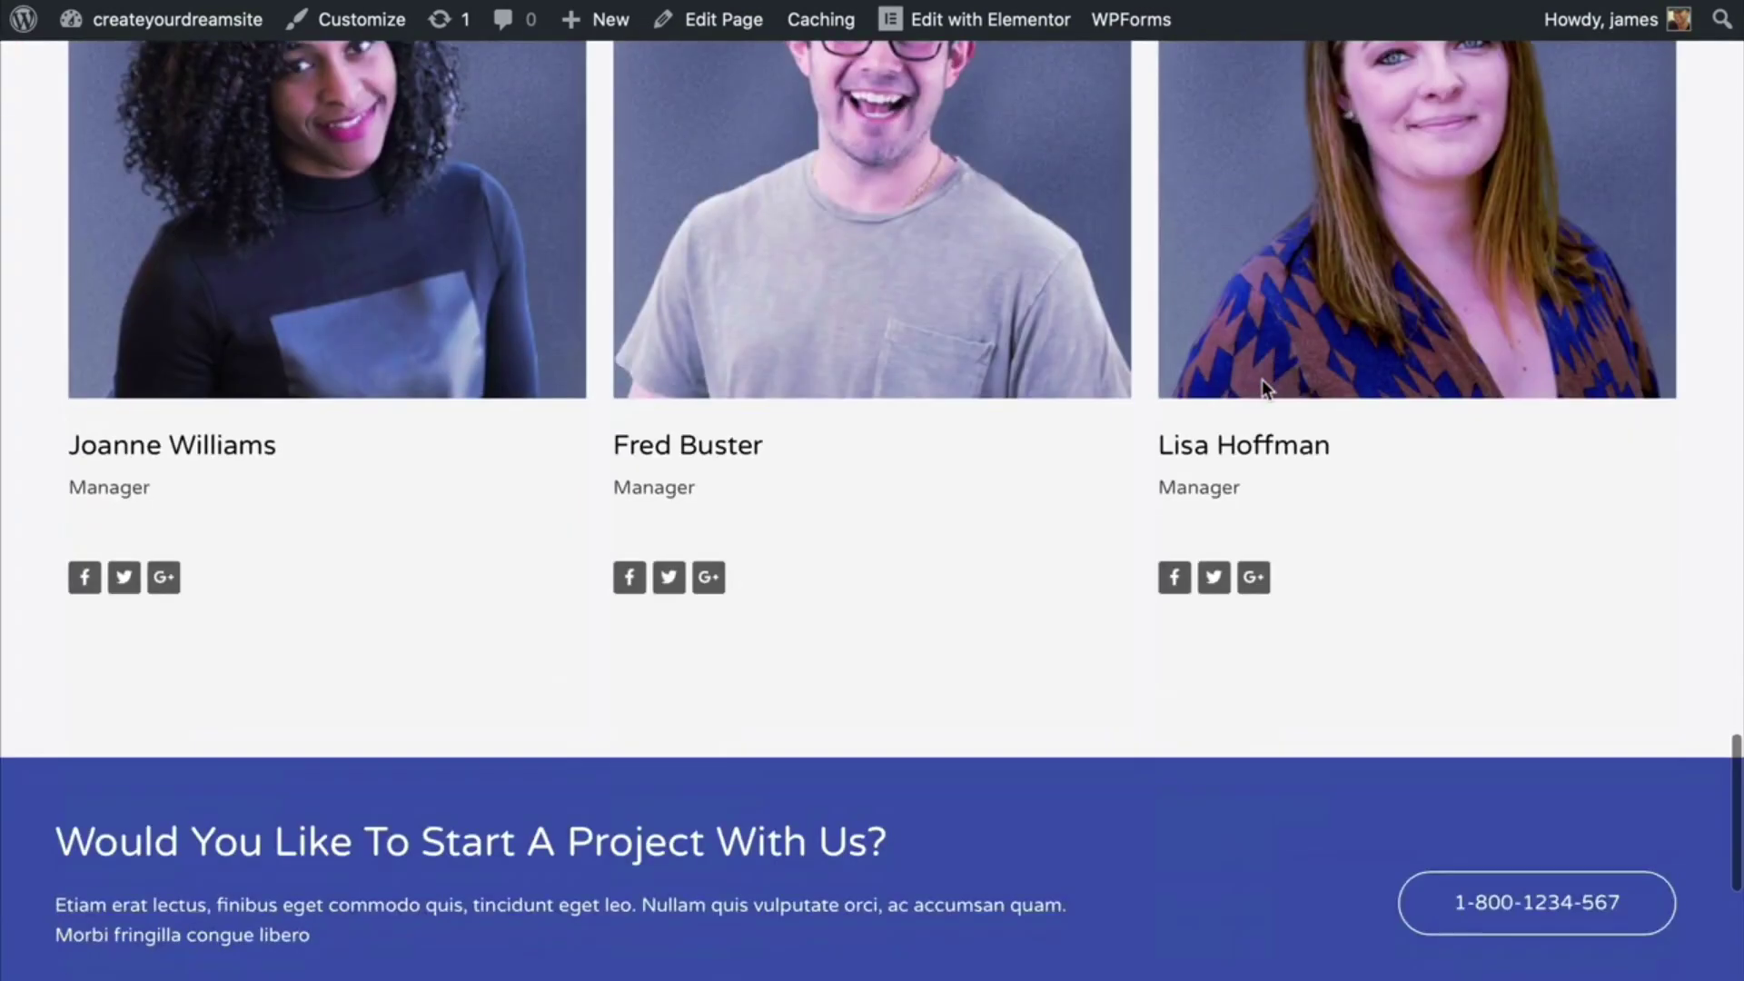
{"action": "scroll", "coordinate": [1262, 388], "scroll_direction": "up", "scroll_amount": 15}
{"action": "scroll", "coordinate": [1261, 378], "scroll_direction": "up", "scroll_amount": 20}
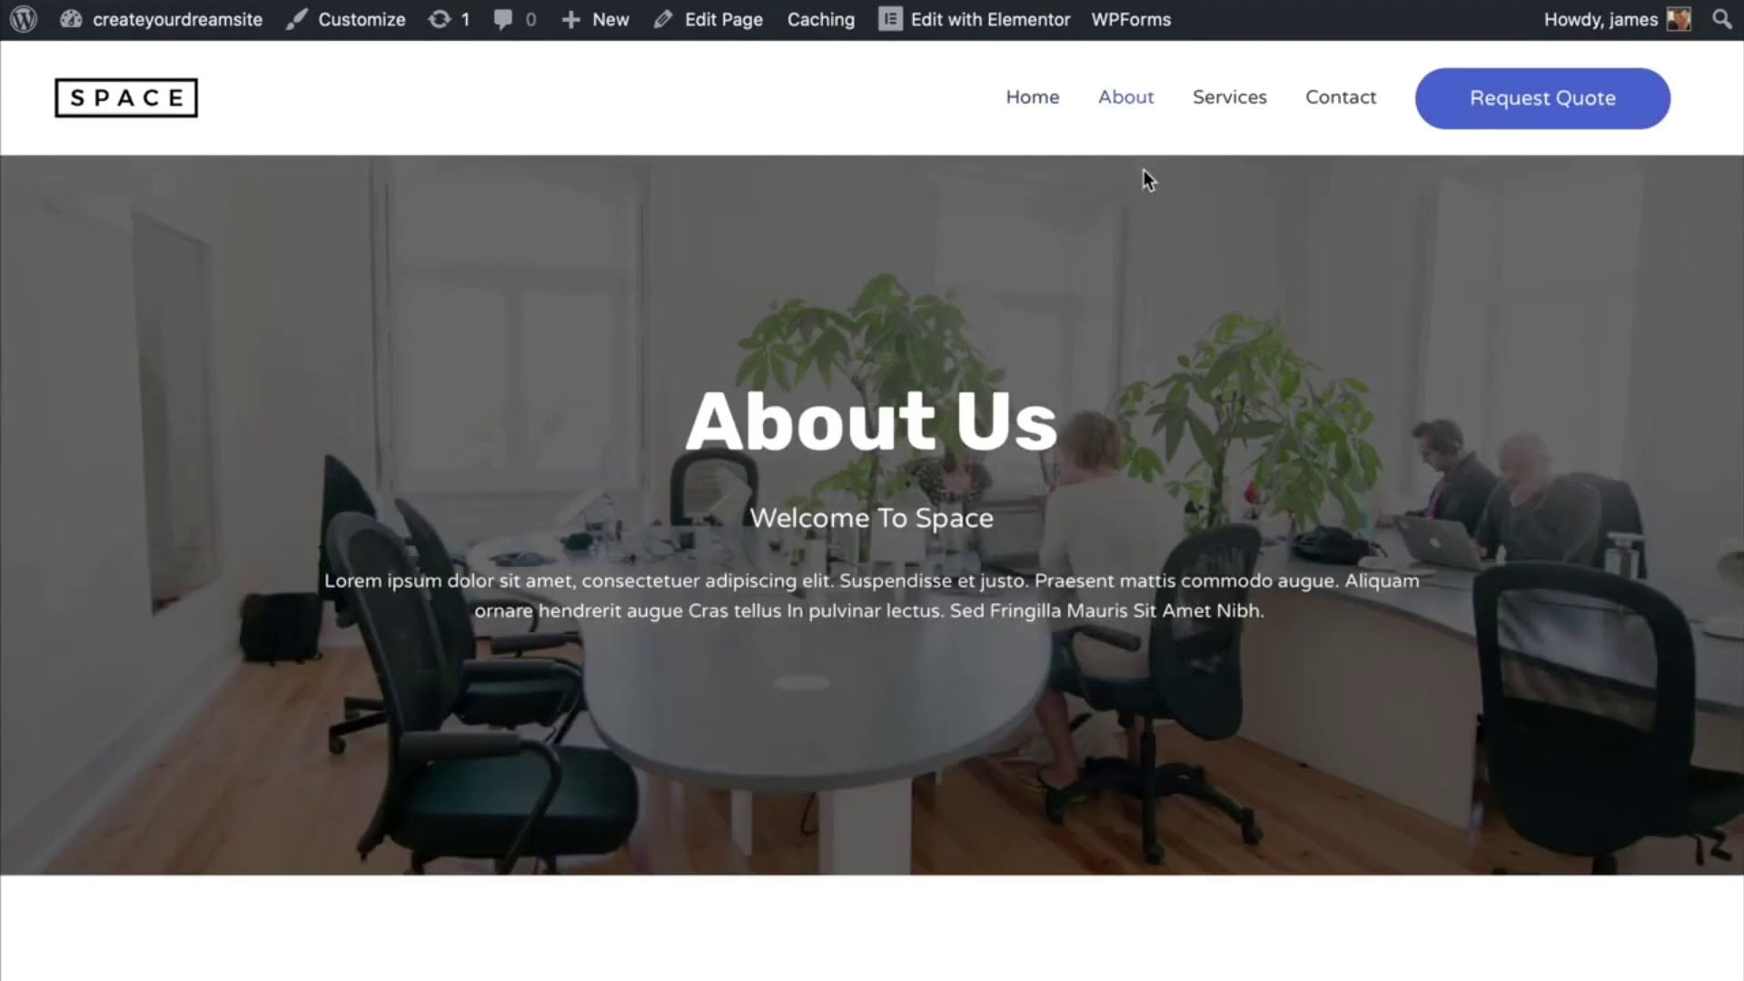
{"action": "scroll", "coordinate": [1146, 172], "scroll_direction": "down", "scroll_amount": 6}
{"action": "scroll", "coordinate": [1142, 171], "scroll_direction": "down", "scroll_amount": 15}
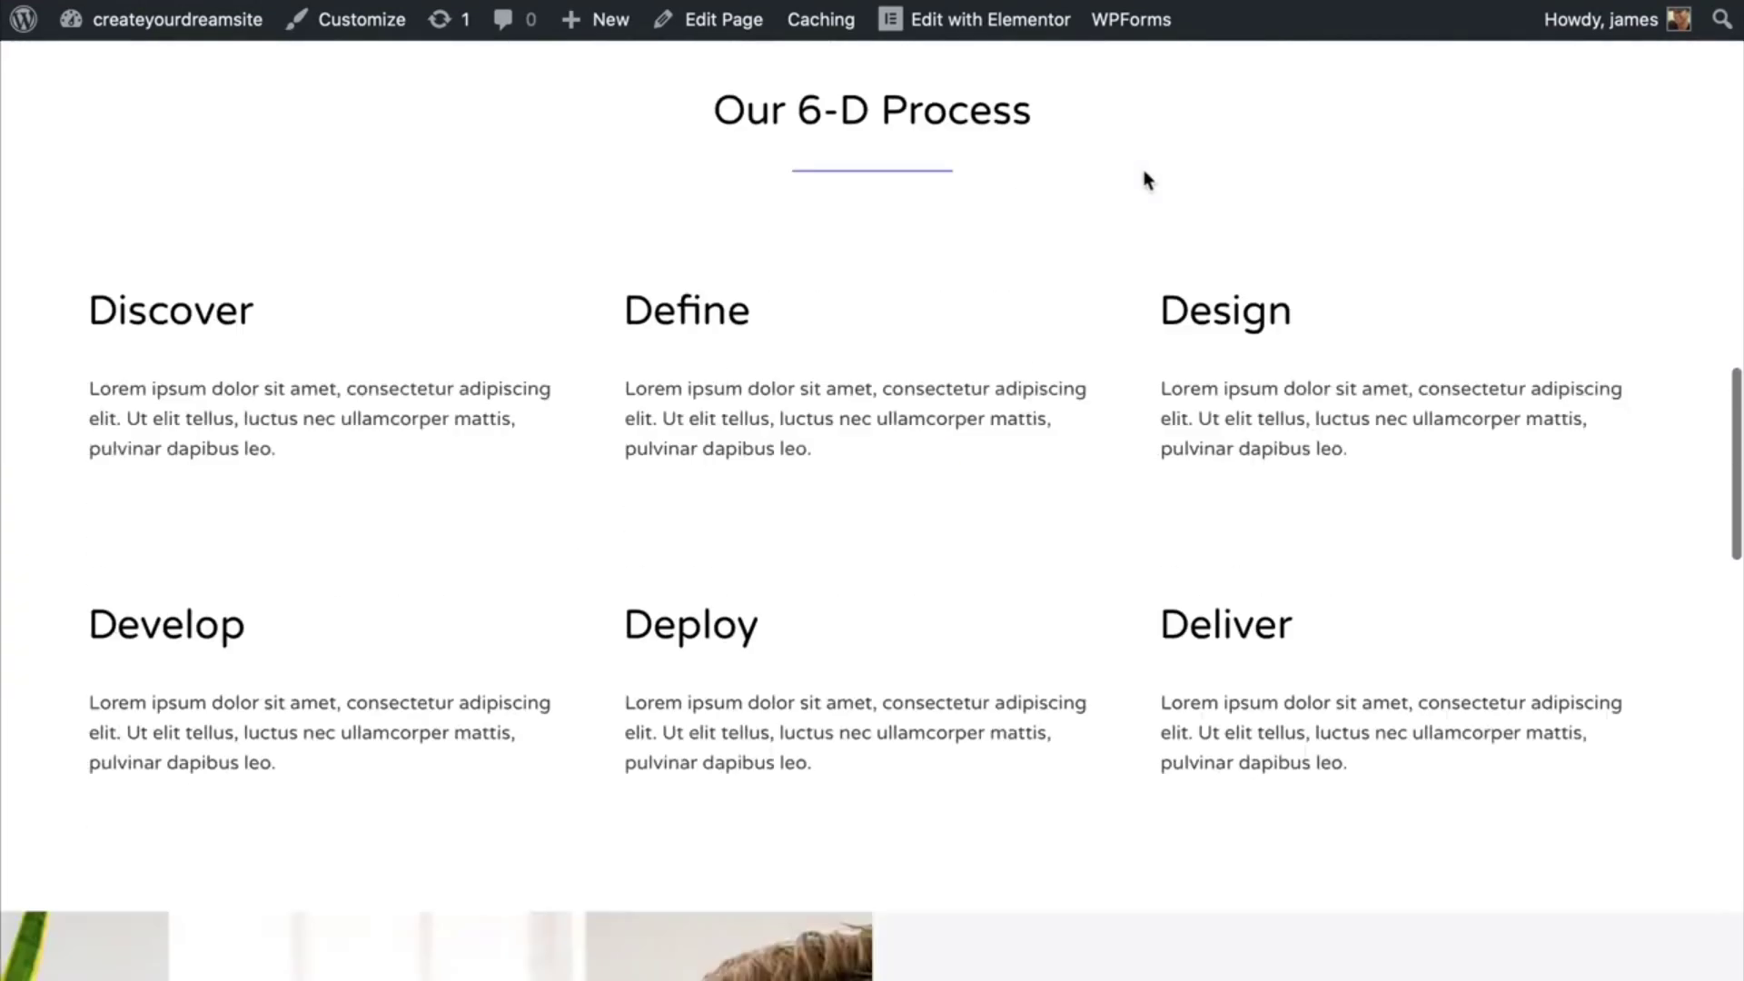
{"action": "scroll", "coordinate": [1142, 170], "scroll_direction": "down", "scroll_amount": 10}
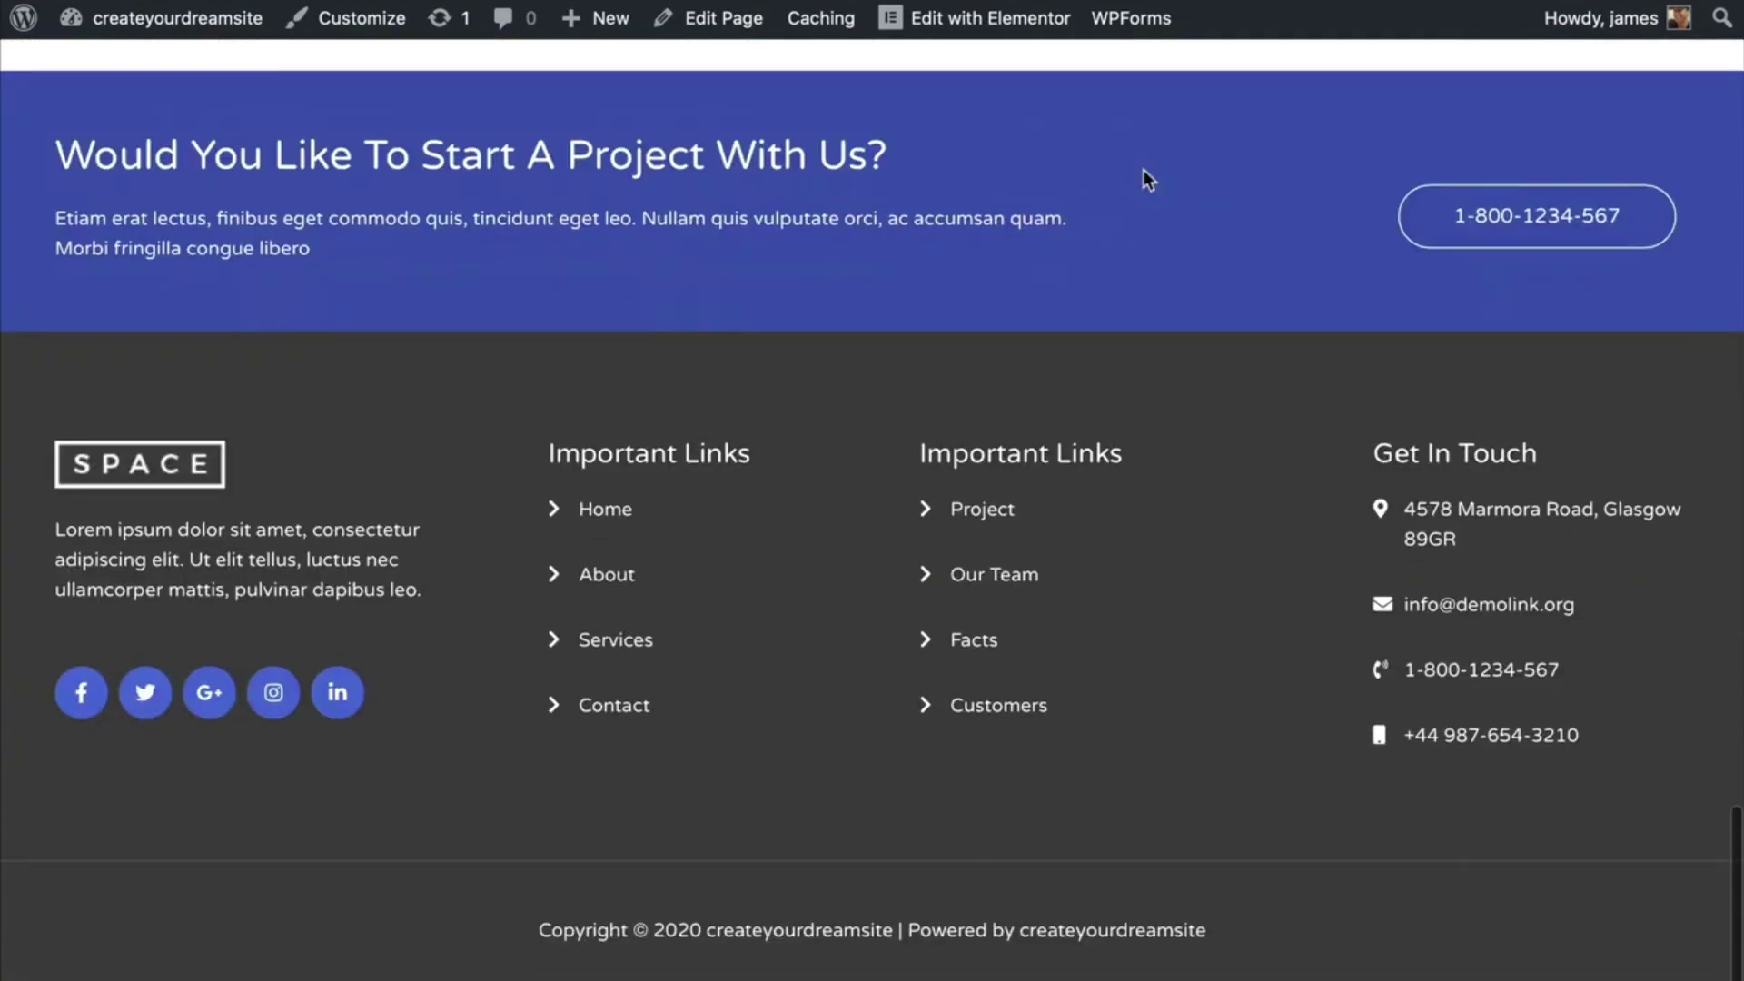
{"action": "scroll", "coordinate": [1142, 170], "scroll_direction": "up", "scroll_amount": 8}
{"action": "scroll", "coordinate": [1142, 171], "scroll_direction": "up", "scroll_amount": 20}
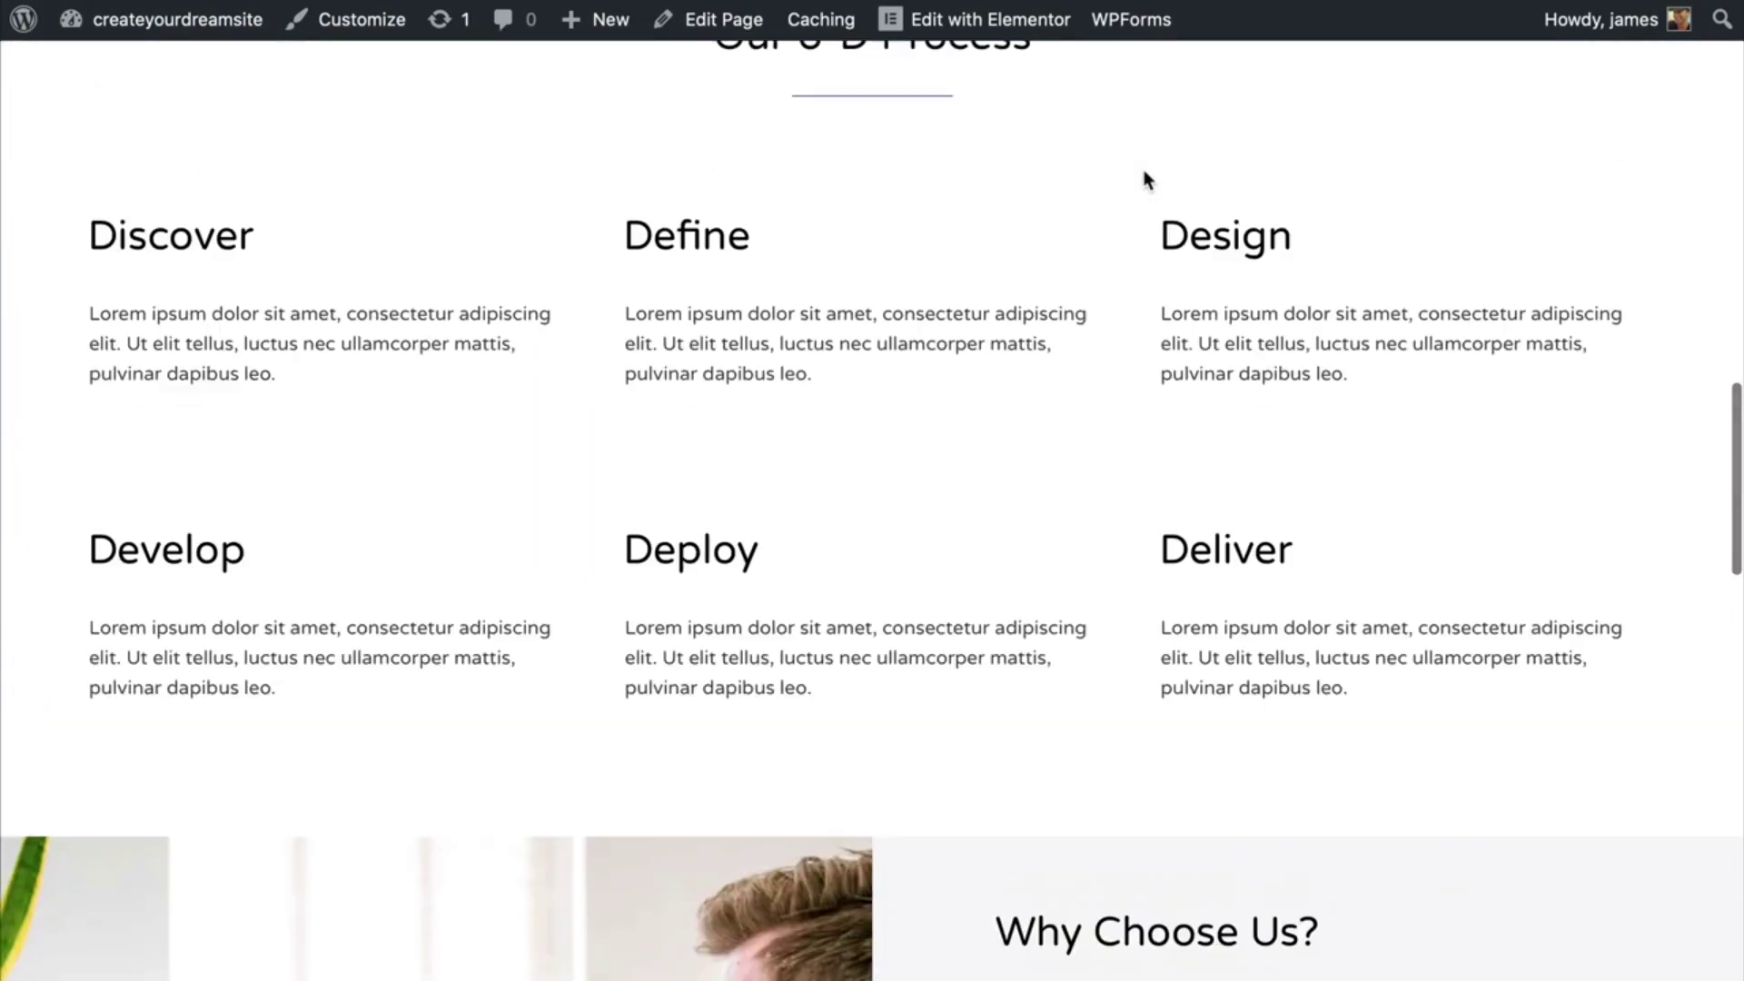
{"action": "scroll", "coordinate": [1142, 171], "scroll_direction": "up", "scroll_amount": 8}
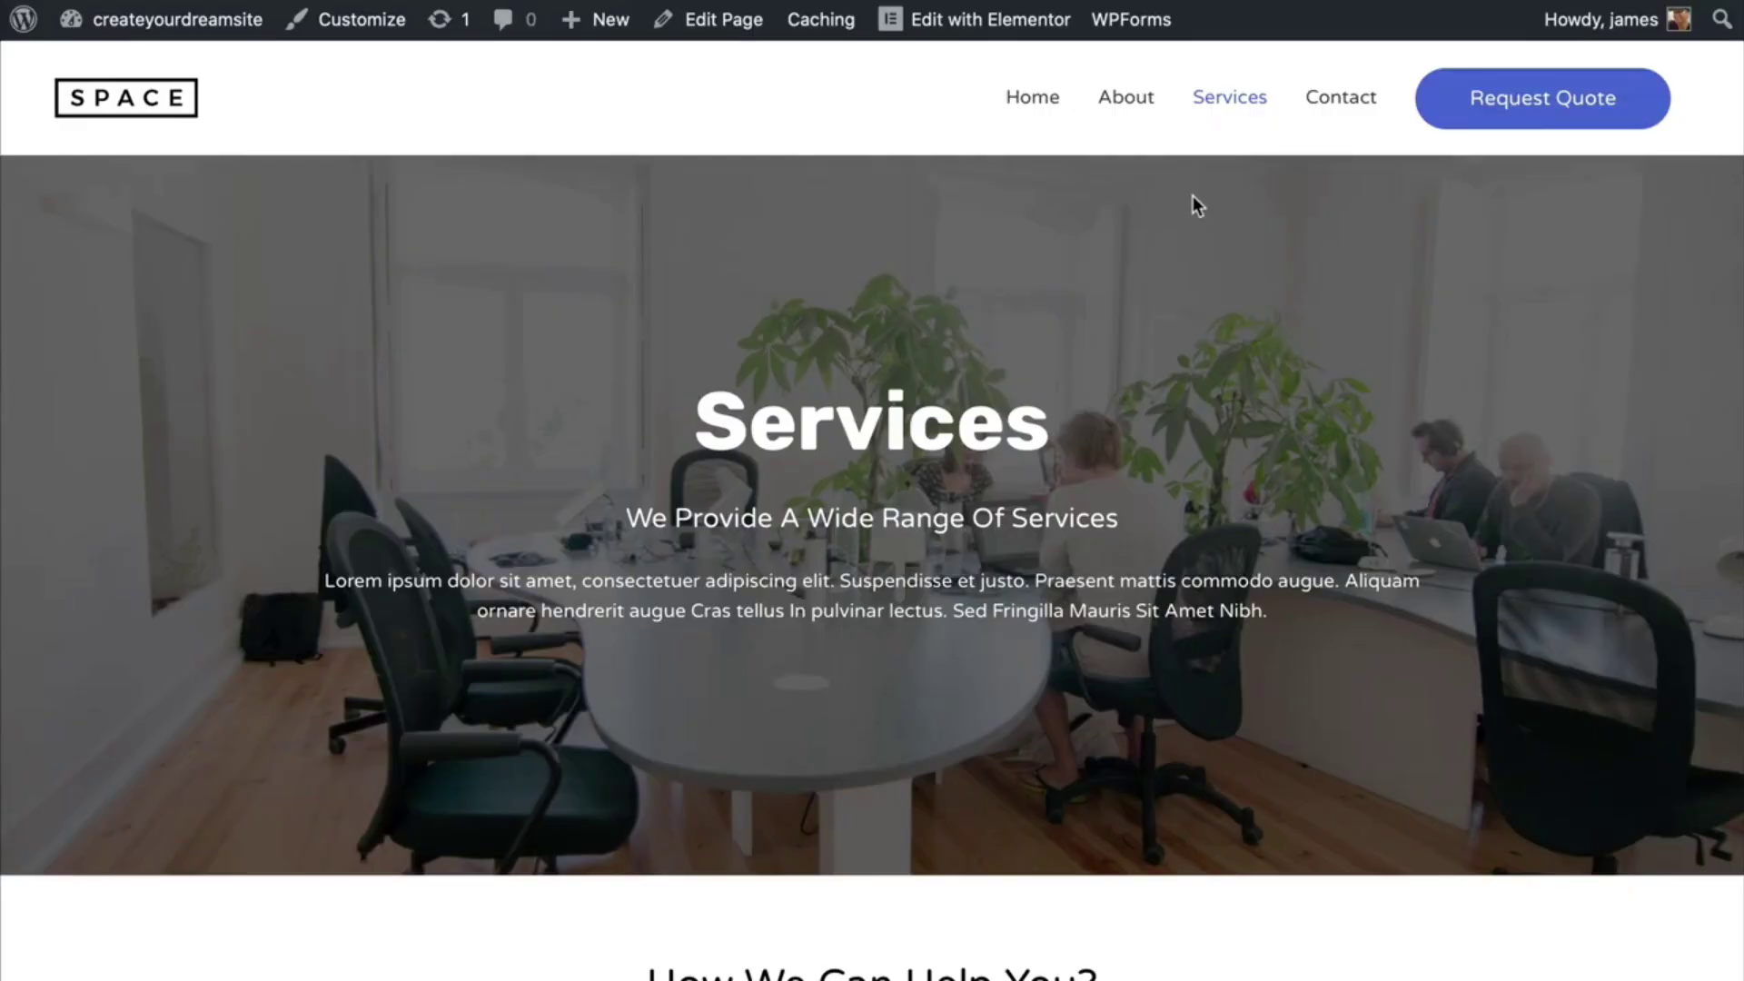
{"action": "scroll", "coordinate": [1191, 194], "scroll_direction": "down", "scroll_amount": 7}
{"action": "scroll", "coordinate": [1195, 205], "scroll_direction": "down", "scroll_amount": 15}
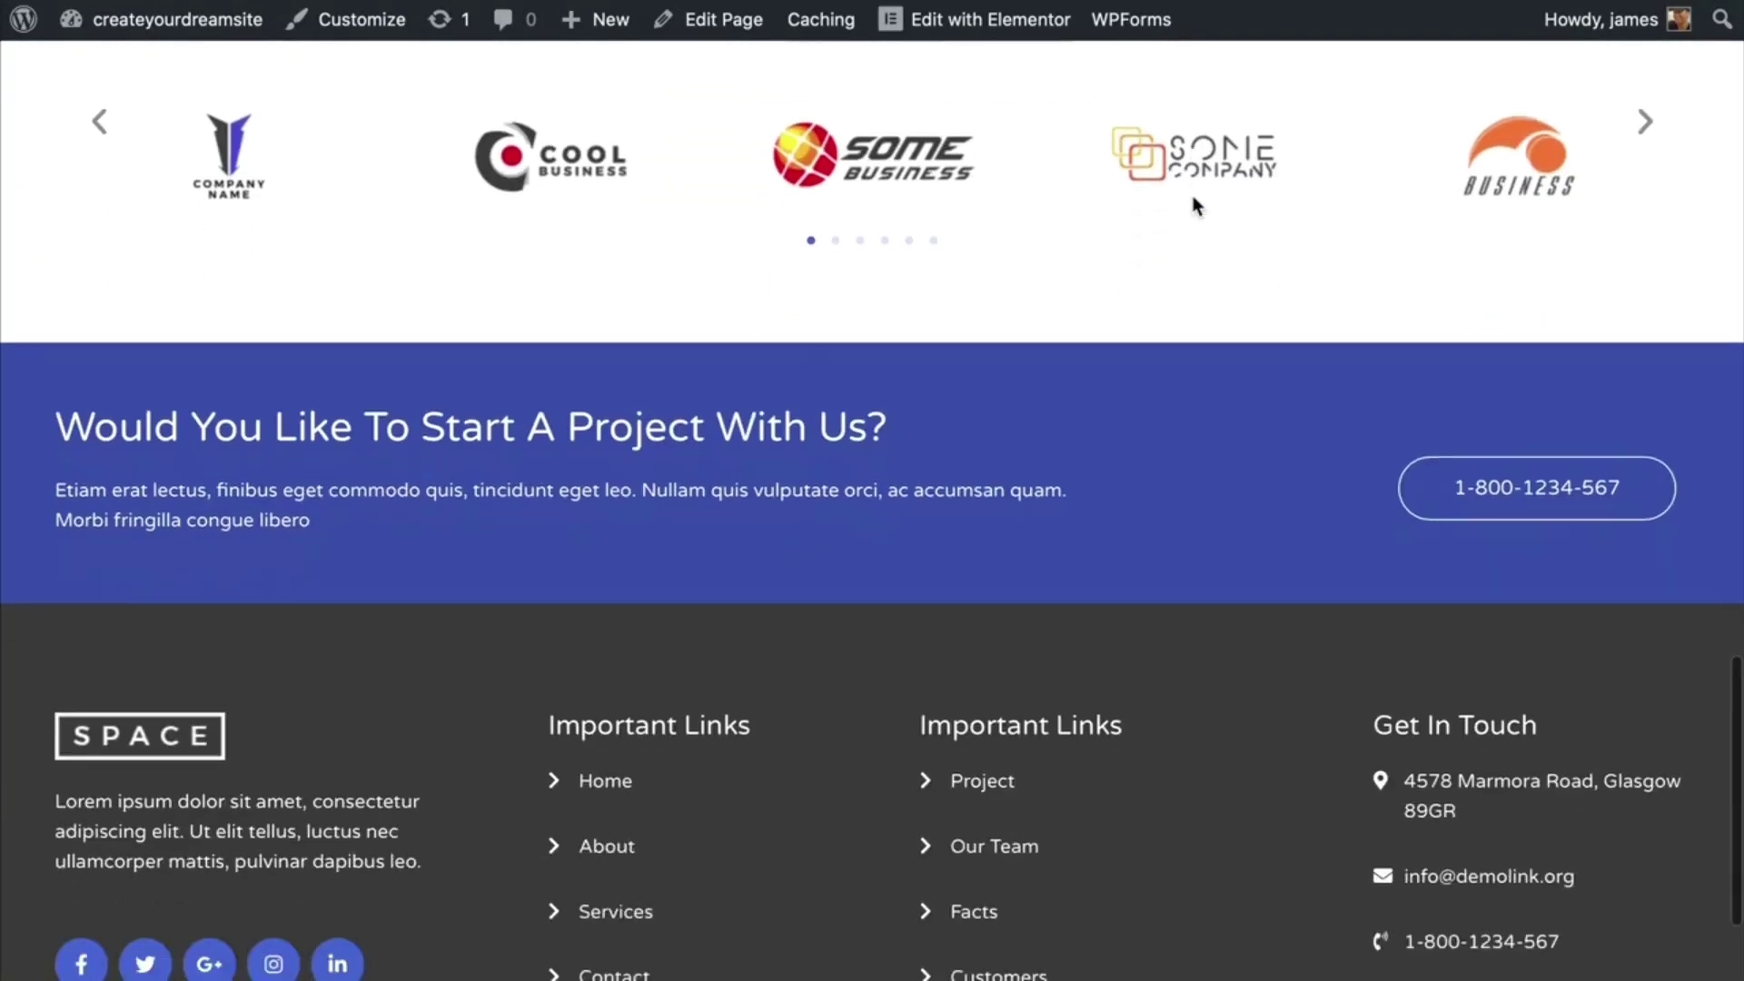
{"action": "scroll", "coordinate": [1195, 205], "scroll_direction": "up", "scroll_amount": 4}
{"action": "scroll", "coordinate": [1195, 206], "scroll_direction": "up", "scroll_amount": 11}
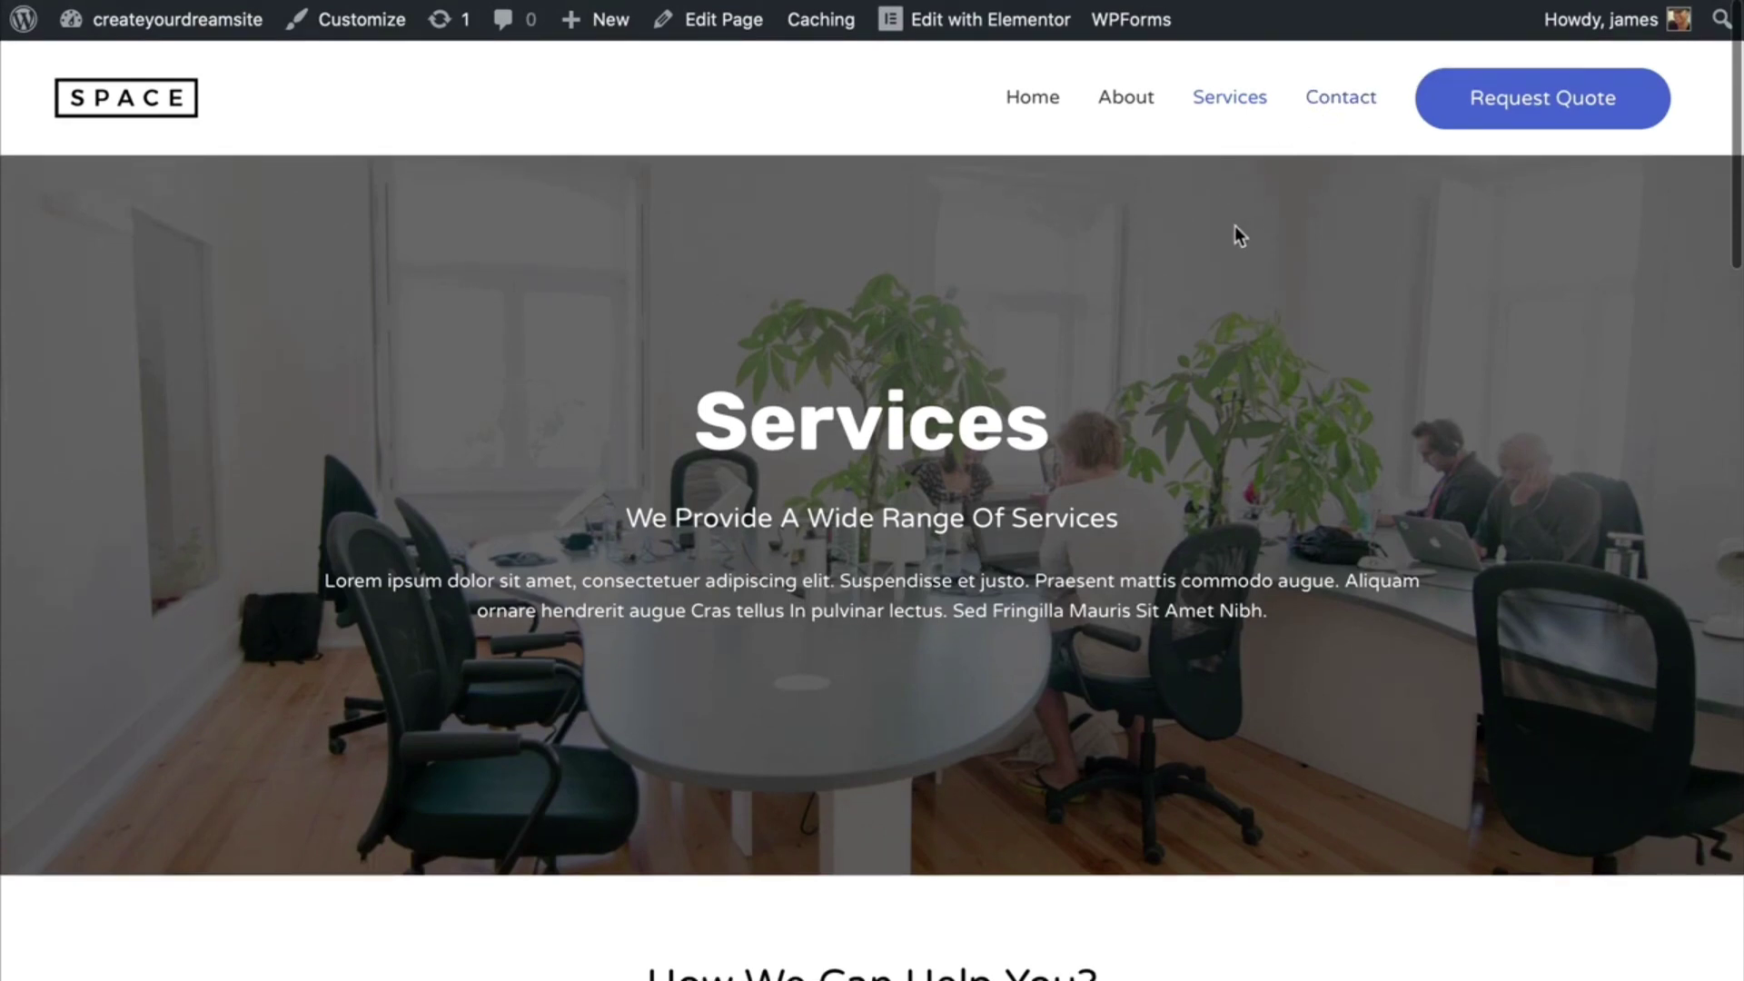
{"action": "scroll", "coordinate": [1234, 225], "scroll_direction": "down", "scroll_amount": 3}
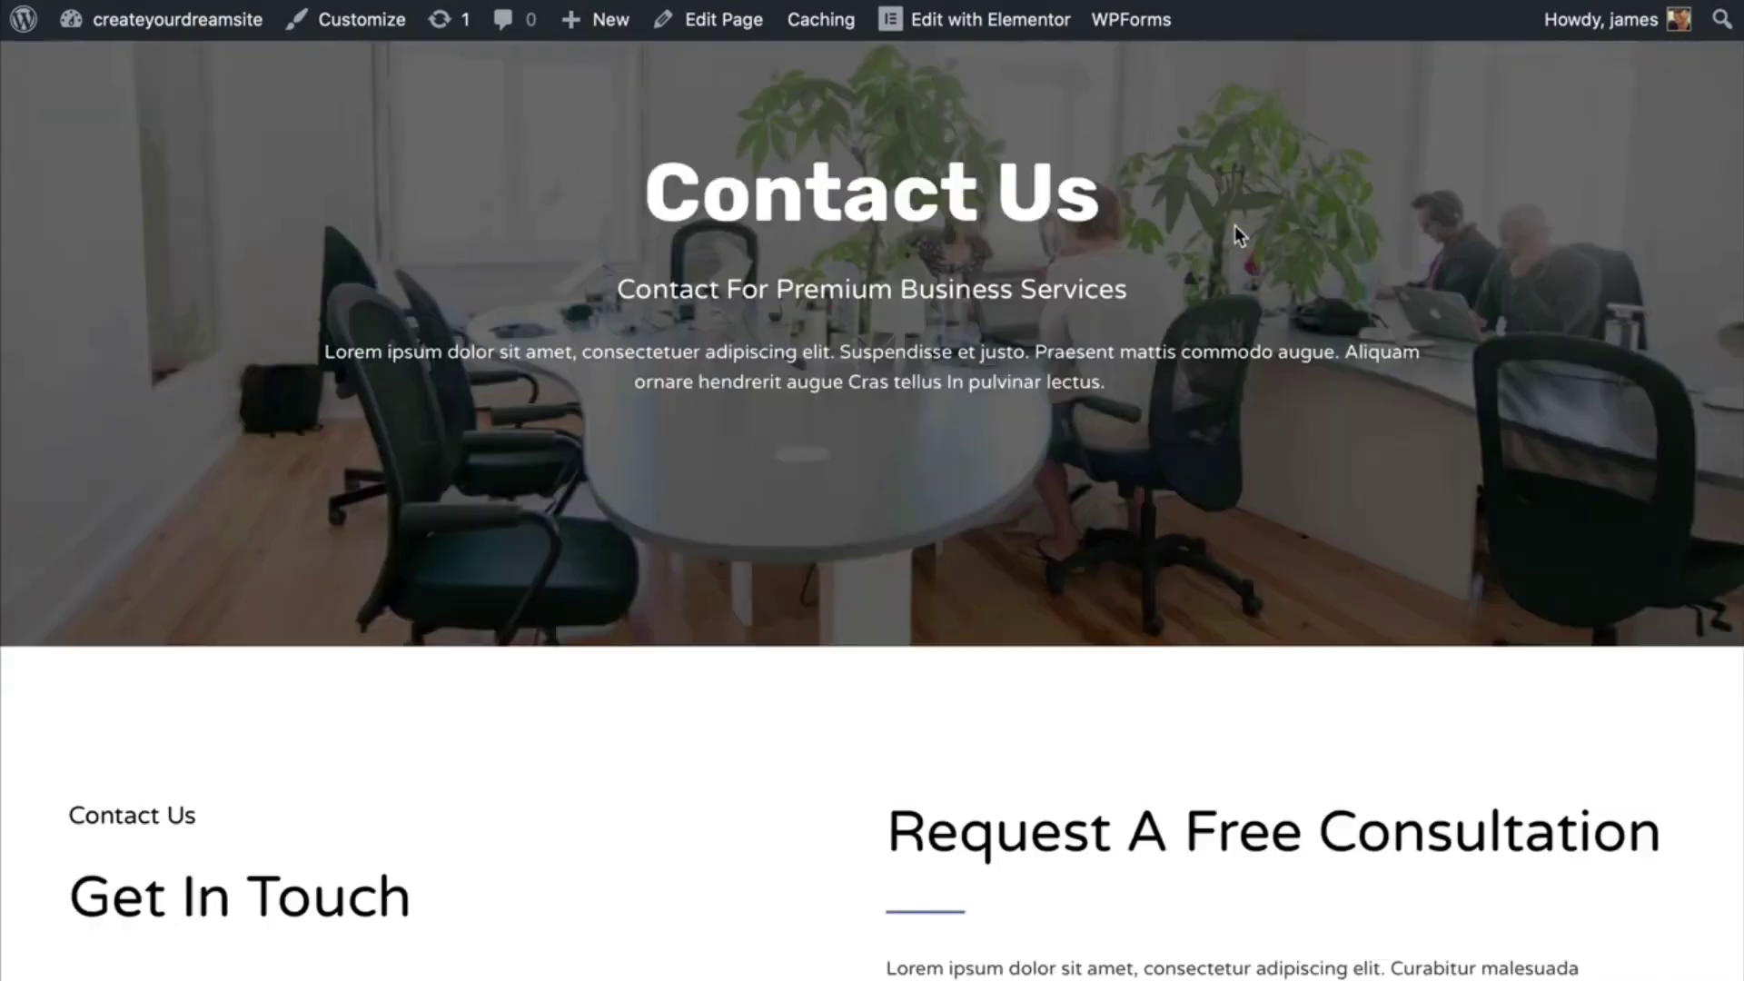
{"action": "scroll", "coordinate": [1235, 226], "scroll_direction": "down", "scroll_amount": 10}
{"action": "scroll", "coordinate": [1234, 225], "scroll_direction": "up", "scroll_amount": 8}
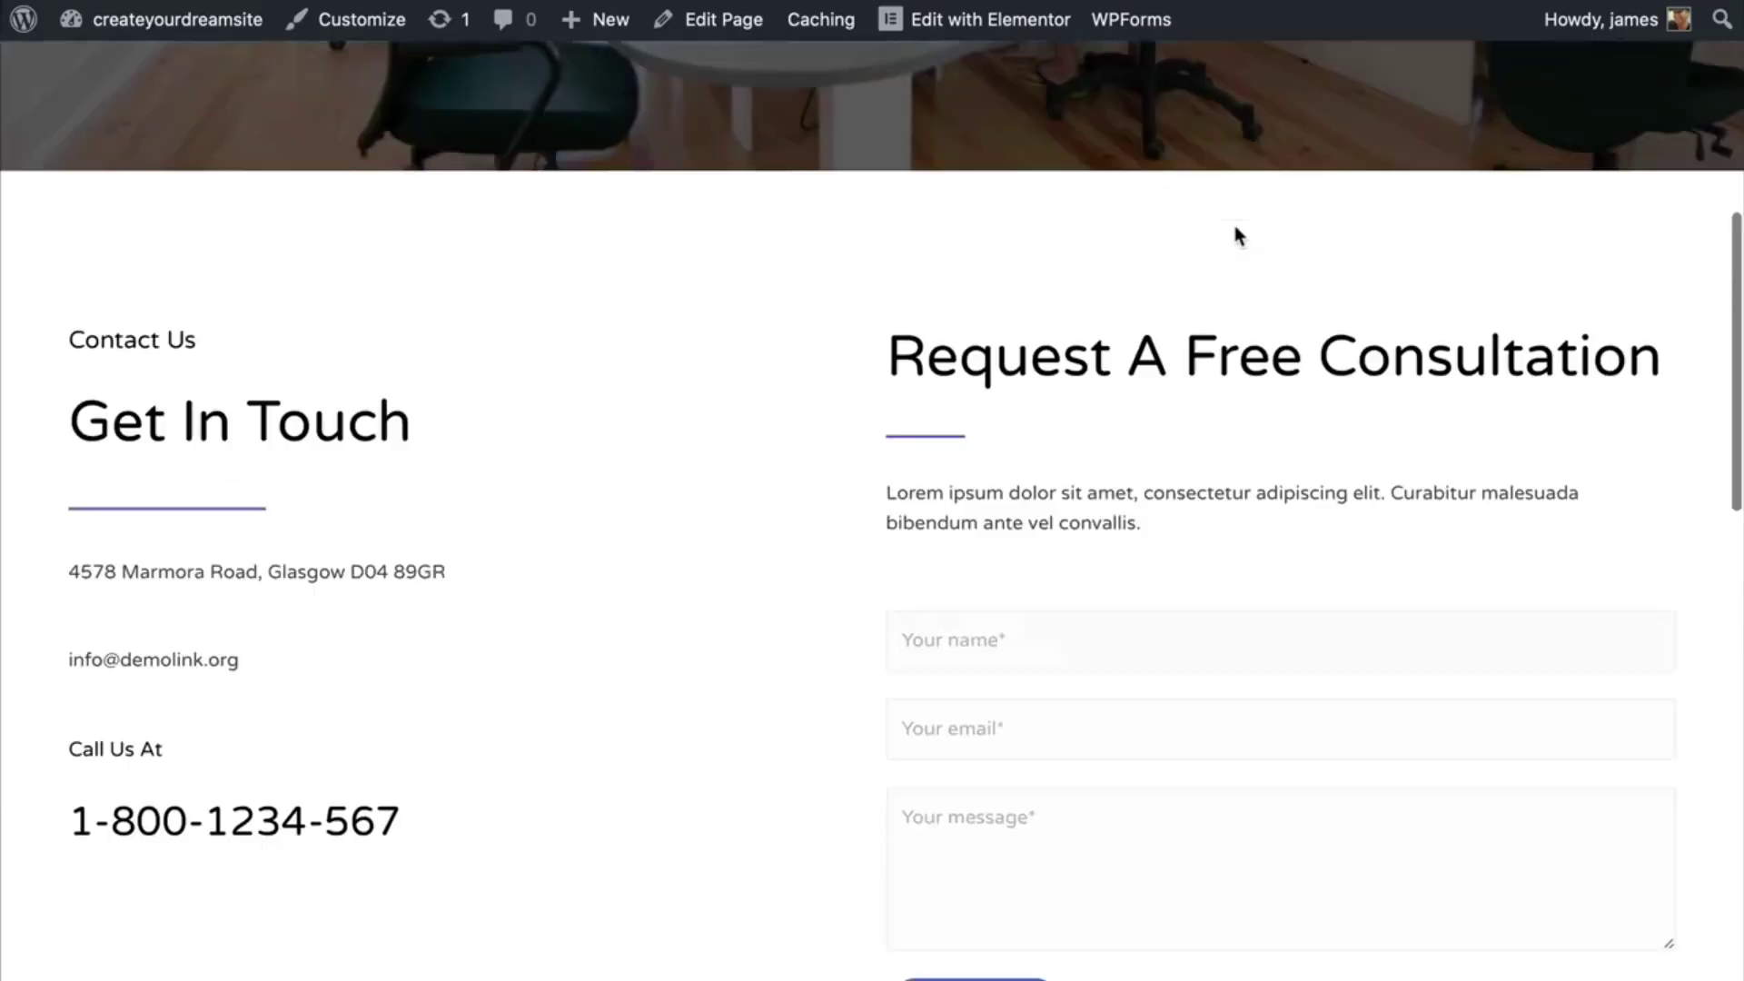
{"action": "scroll", "coordinate": [1234, 225], "scroll_direction": "up", "scroll_amount": 5}
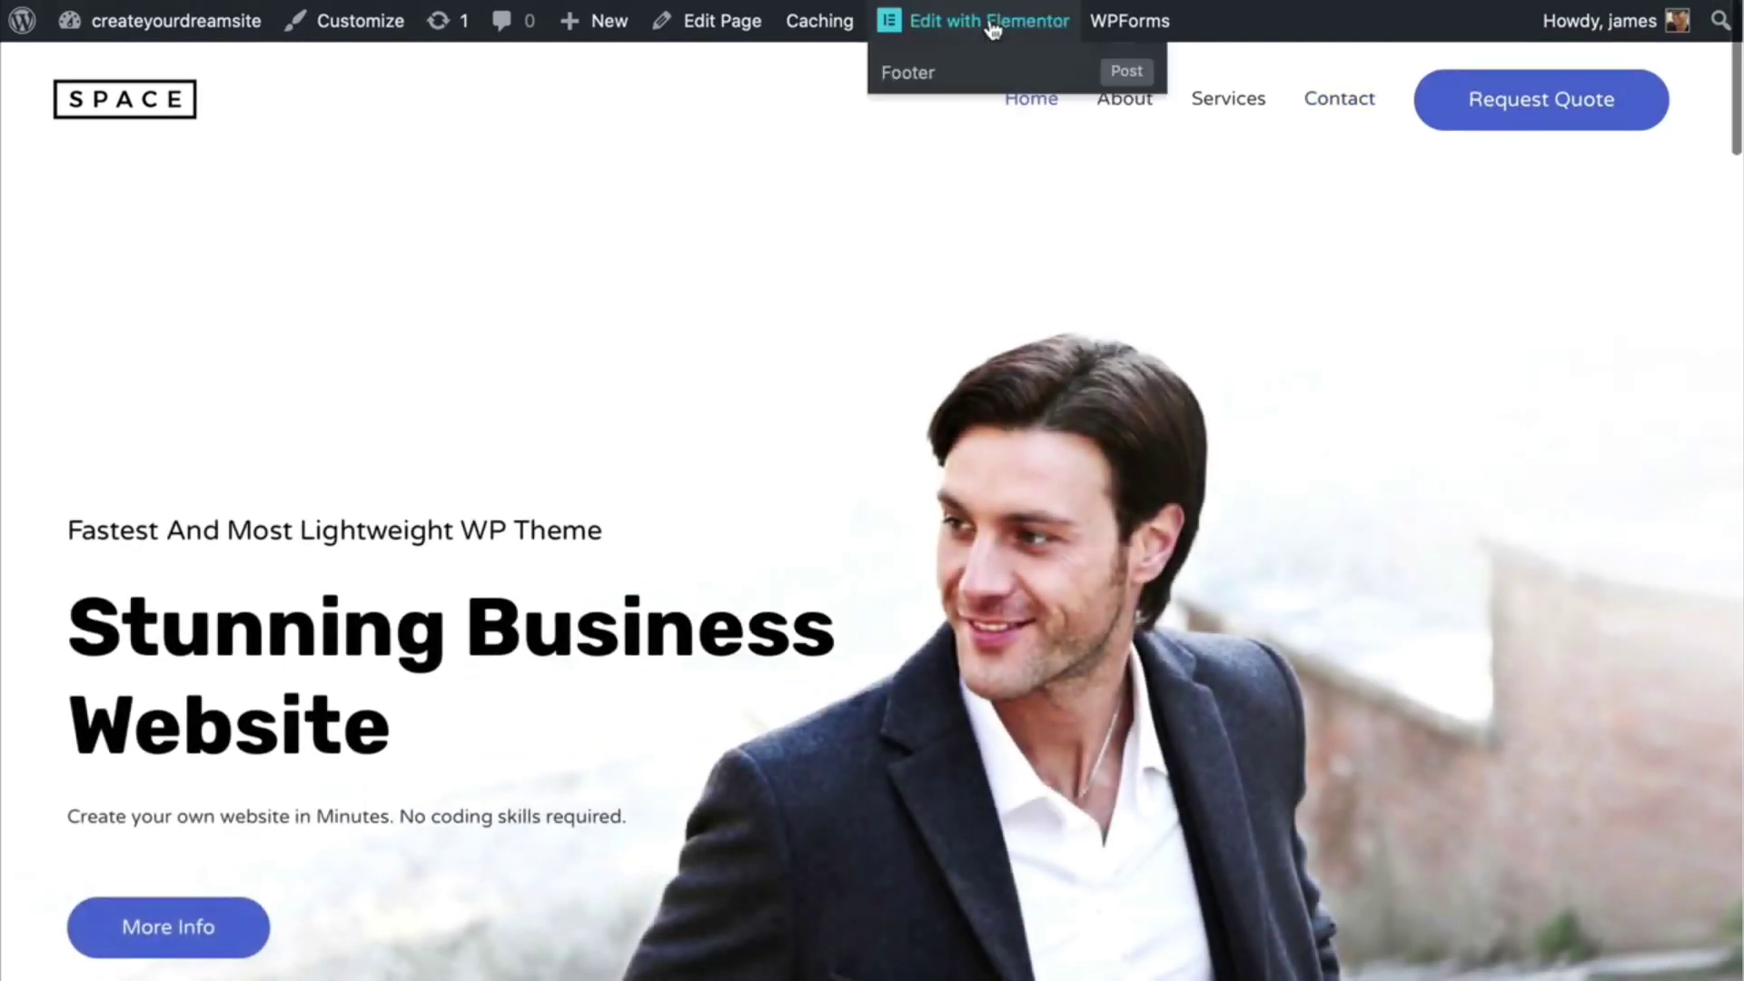
Edit the home page in Elementor, replacing 'Stunning' with 'Profitable' in the hero heading.
{"action": "left_click", "coordinate": [991, 26]}
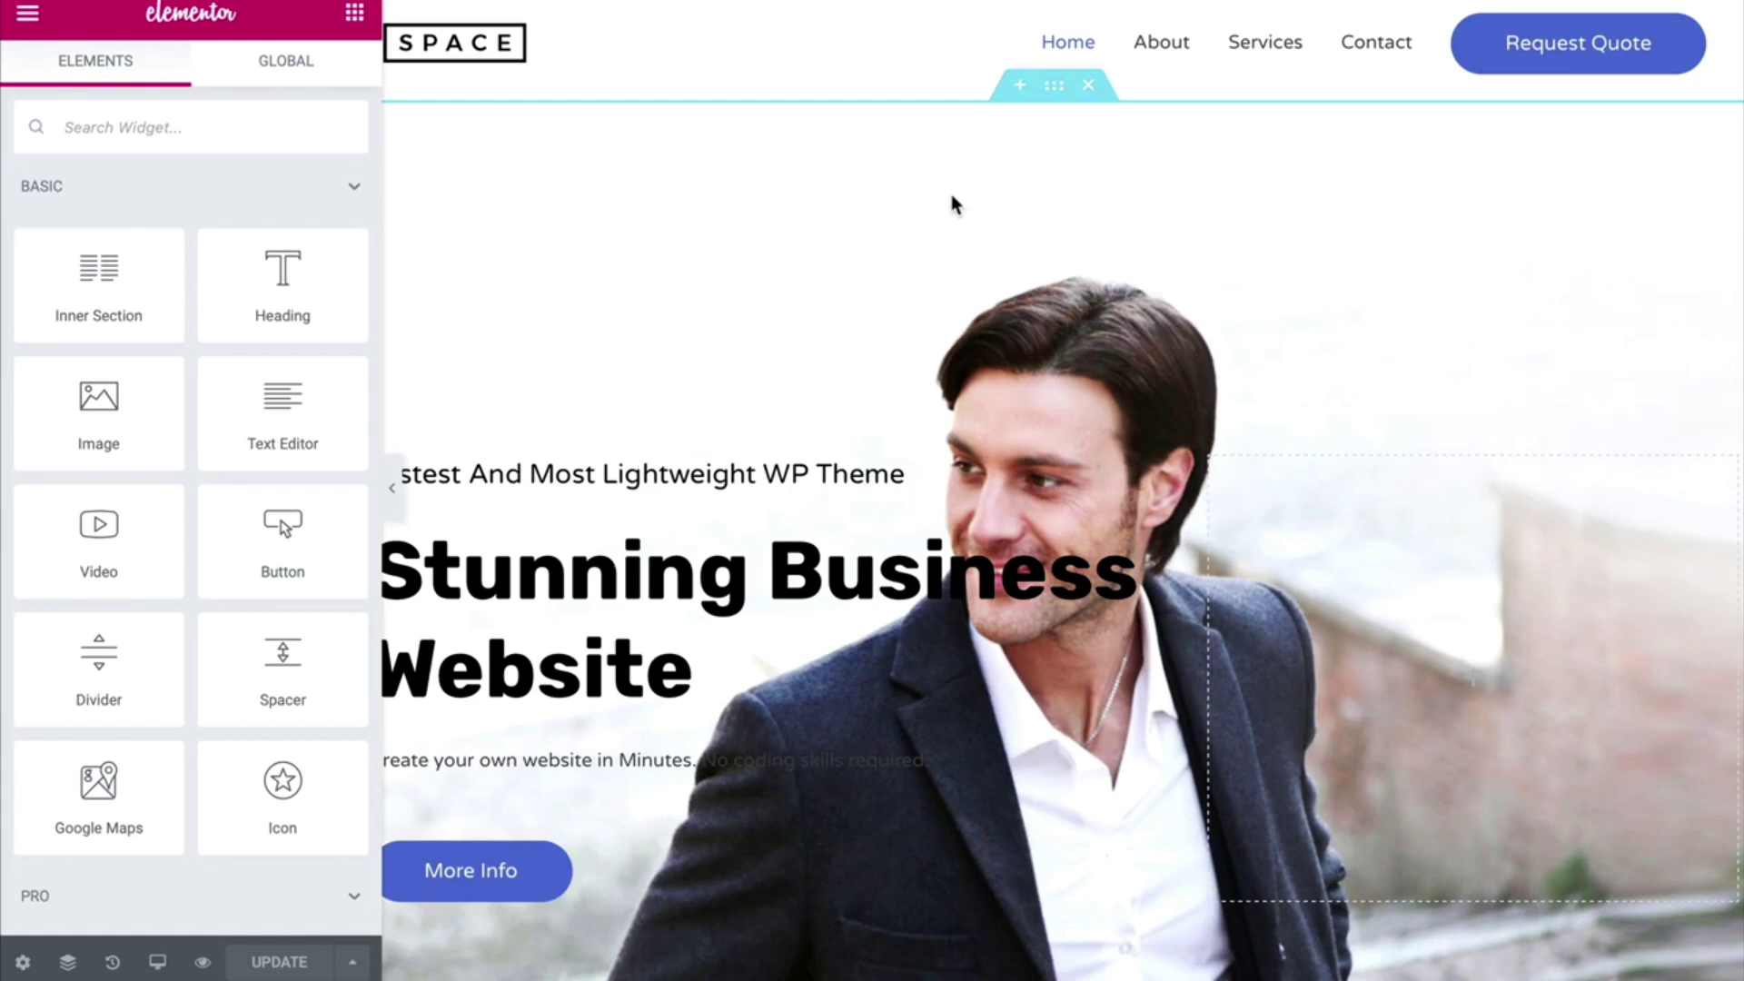
{"action": "scroll", "coordinate": [951, 194], "scroll_direction": "down", "scroll_amount": 2}
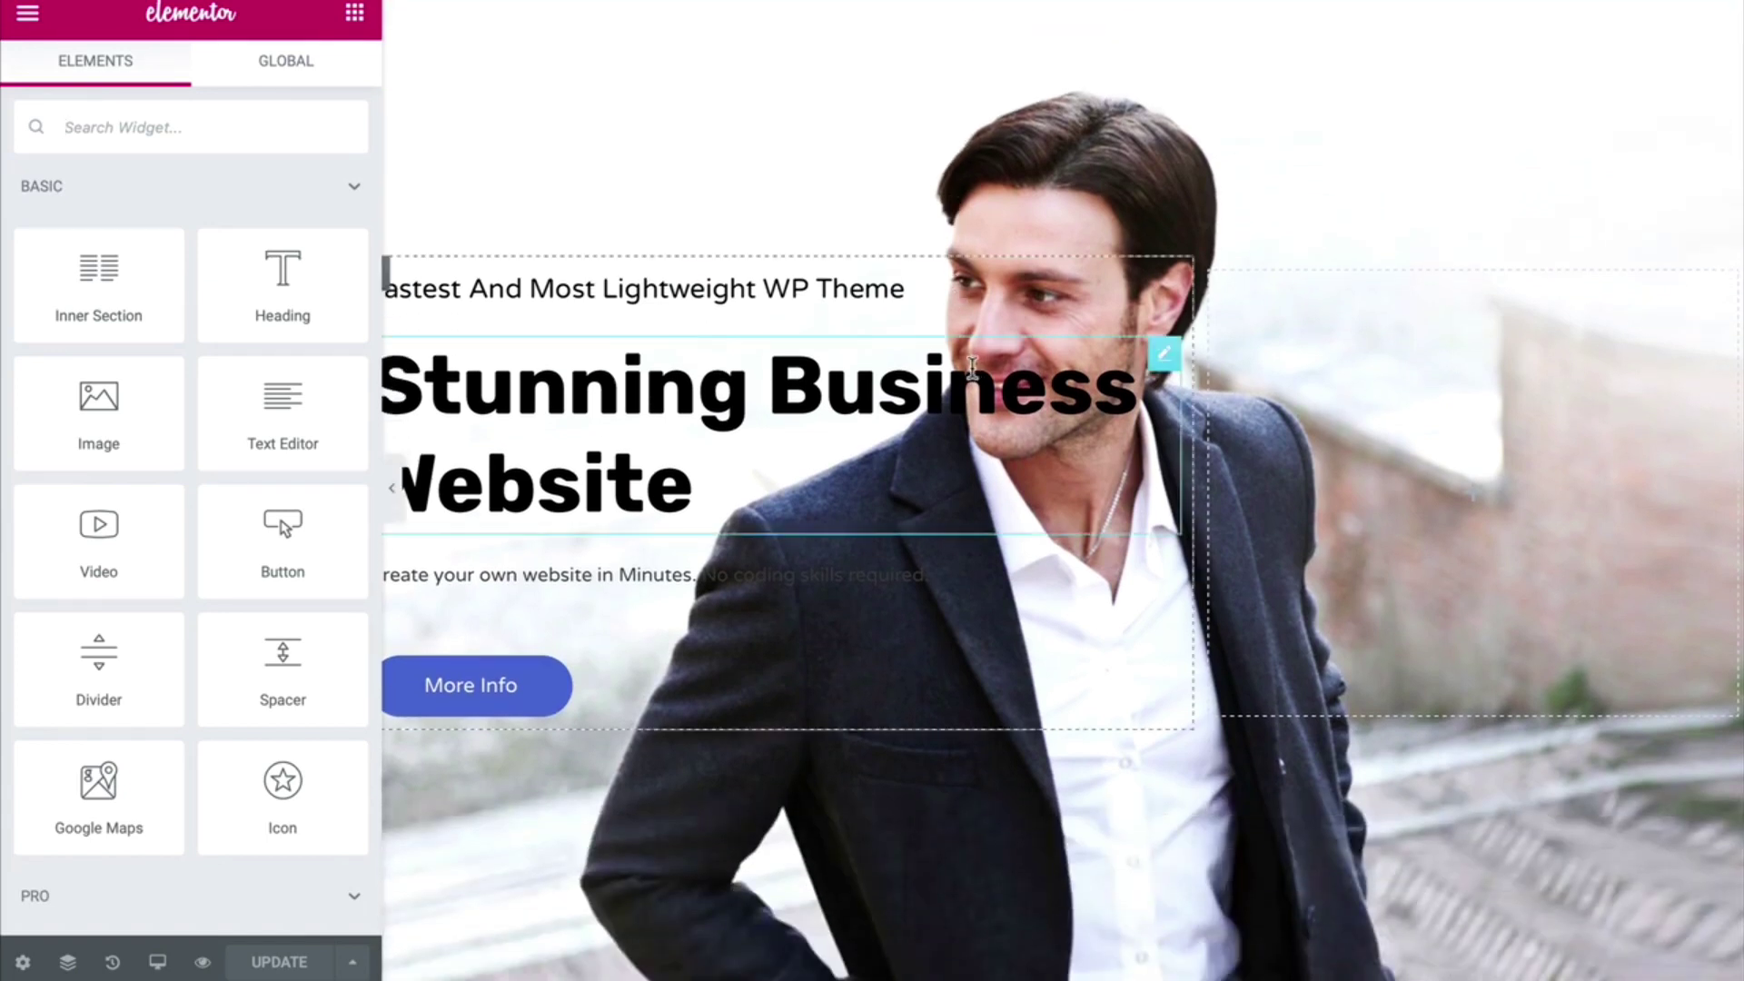
{"action": "left_click", "coordinate": [784, 464]}
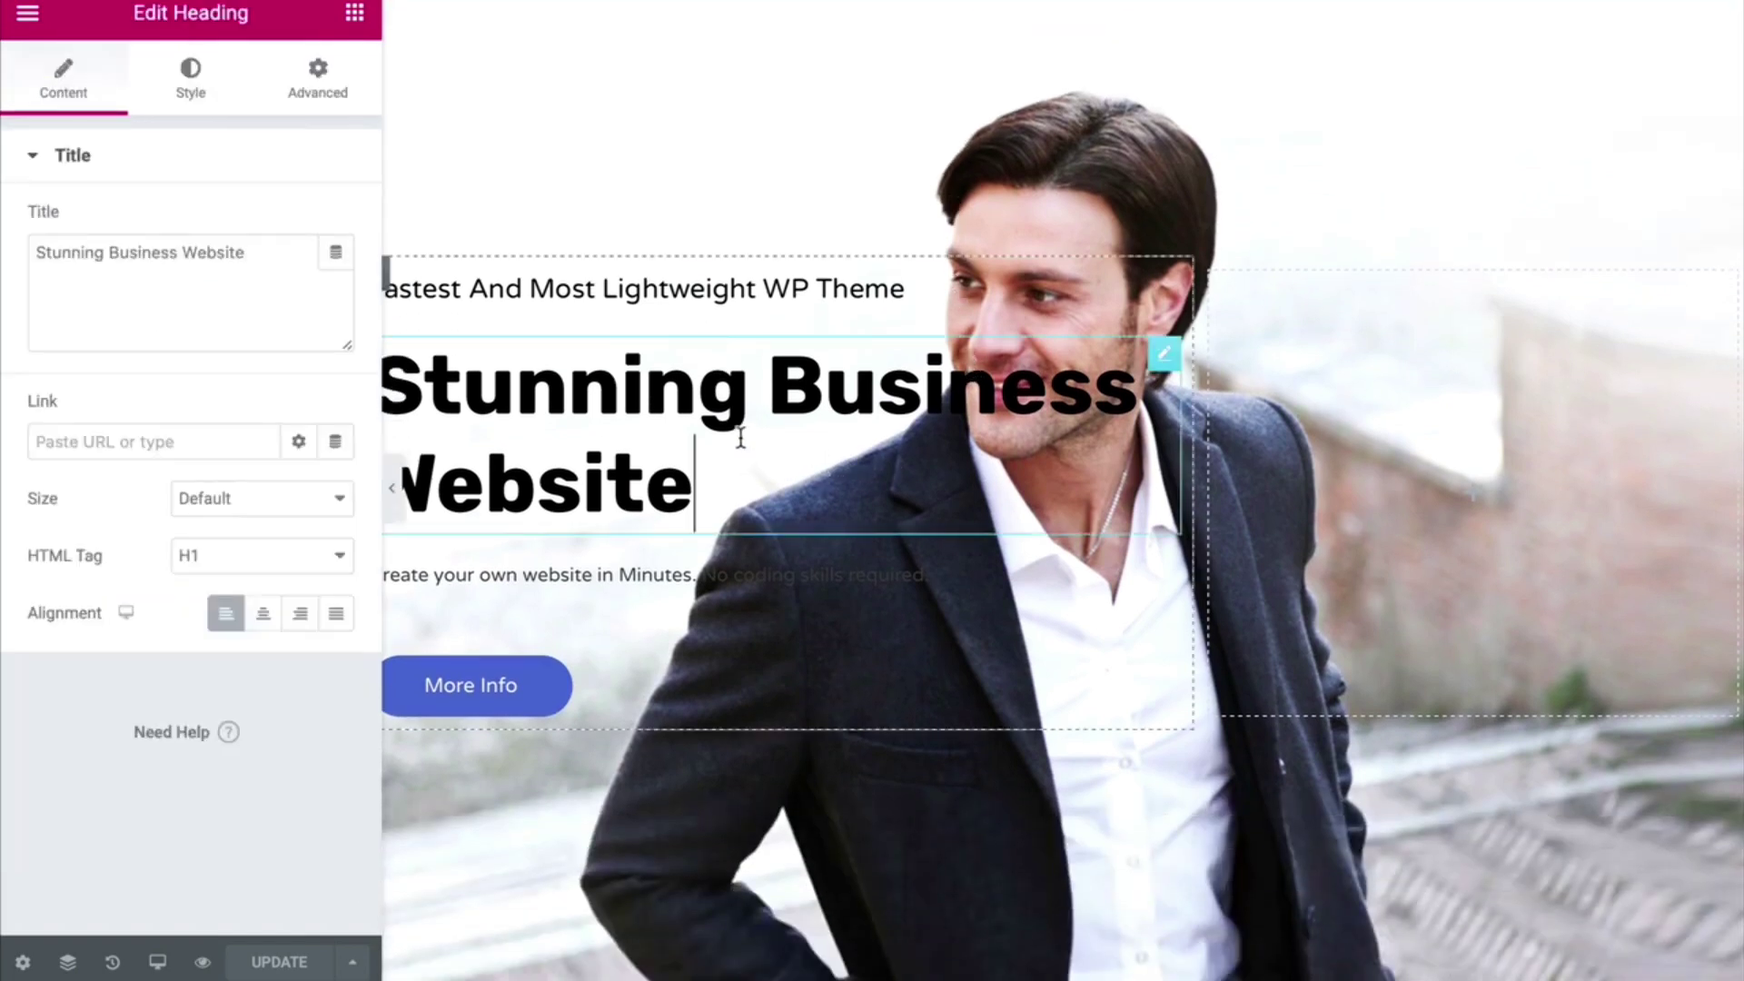
{"action": "left_click", "coordinate": [744, 404]}
{"action": "key", "text": "BackSpace"}
{"action": "key", "text": "BackSpace"}
{"action": "key", "text": "BackSpace"}
{"action": "key", "text": "BackSpace"}
{"action": "key", "text": "BackSpace"}
{"action": "key", "text": "BackSpace"}
{"action": "key", "text": "BackSpace"}
{"action": "key", "text": "BackSpace"}
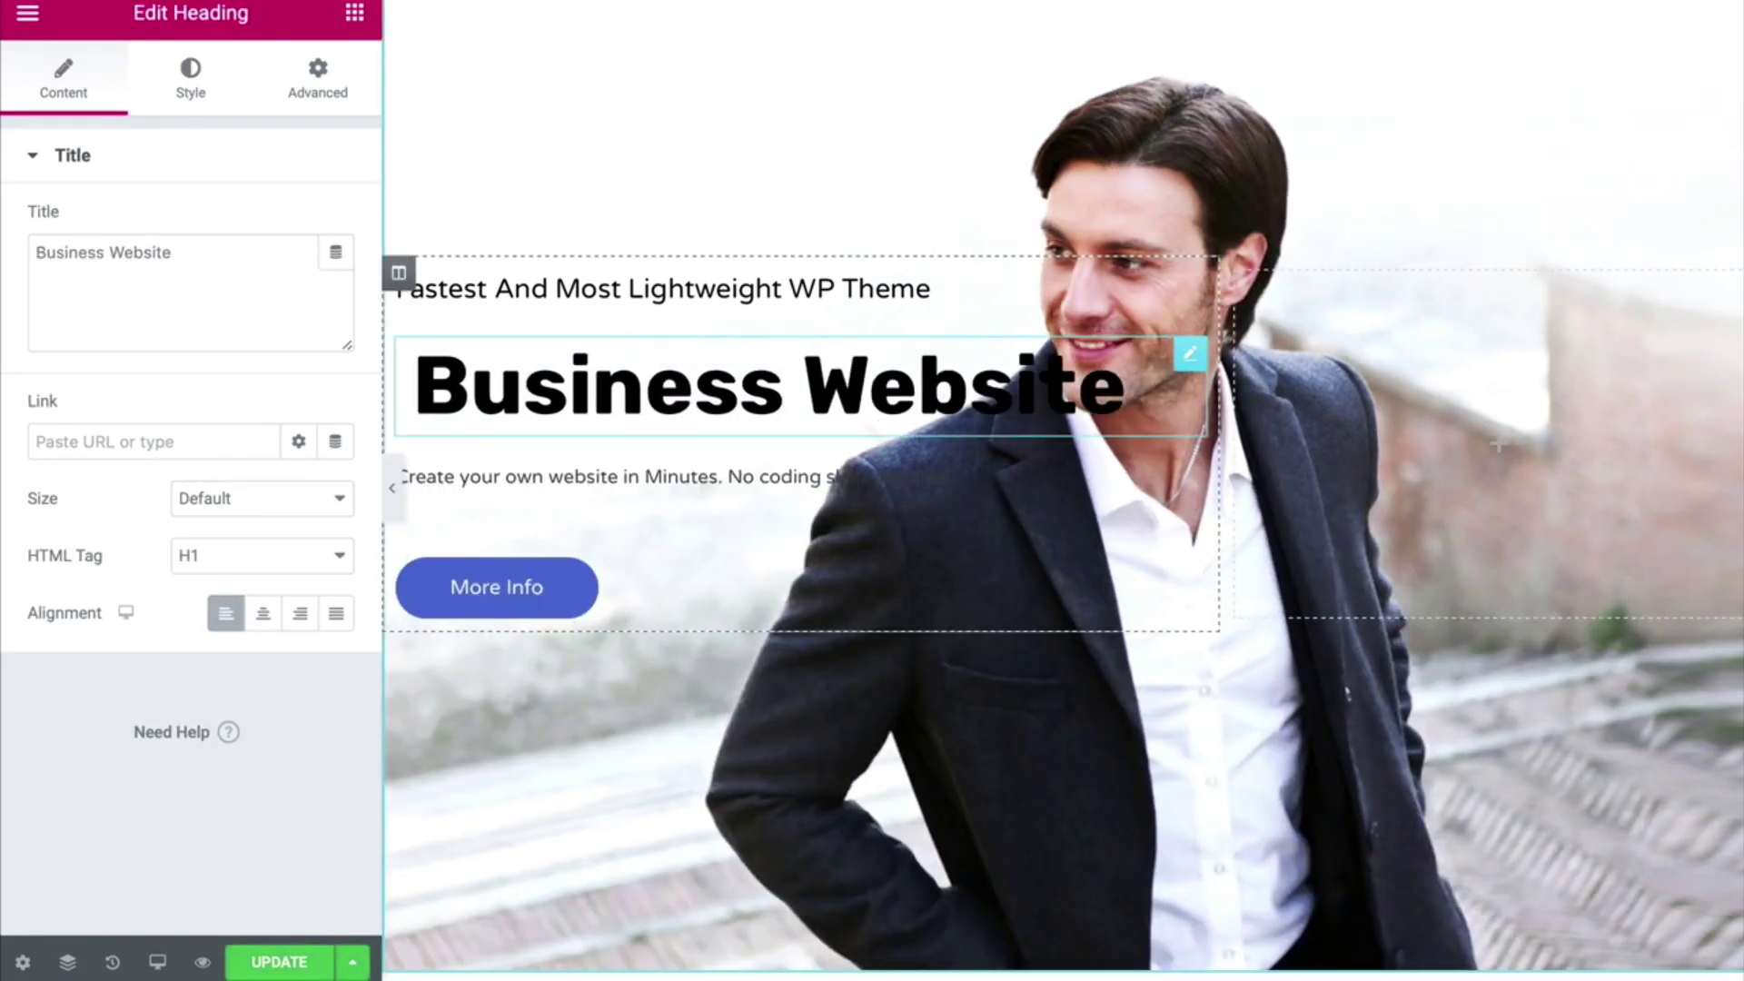
{"action": "type", "text": "Profi "}
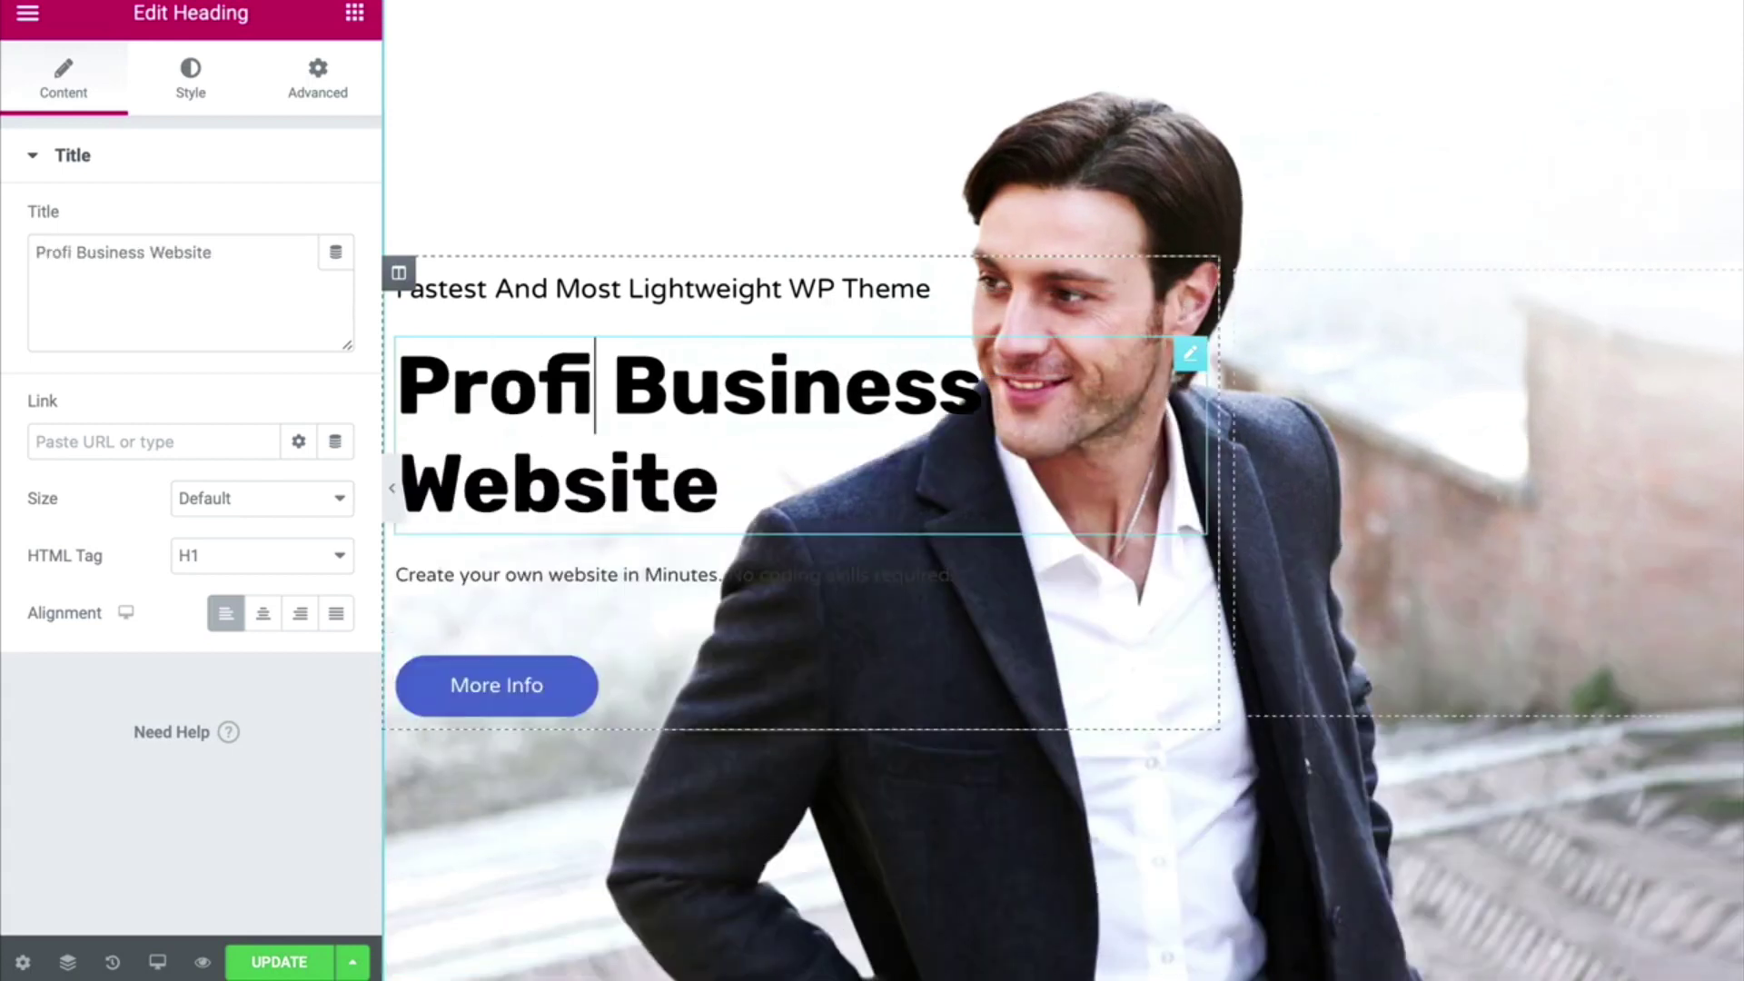
{"action": "type", "text": "table"}
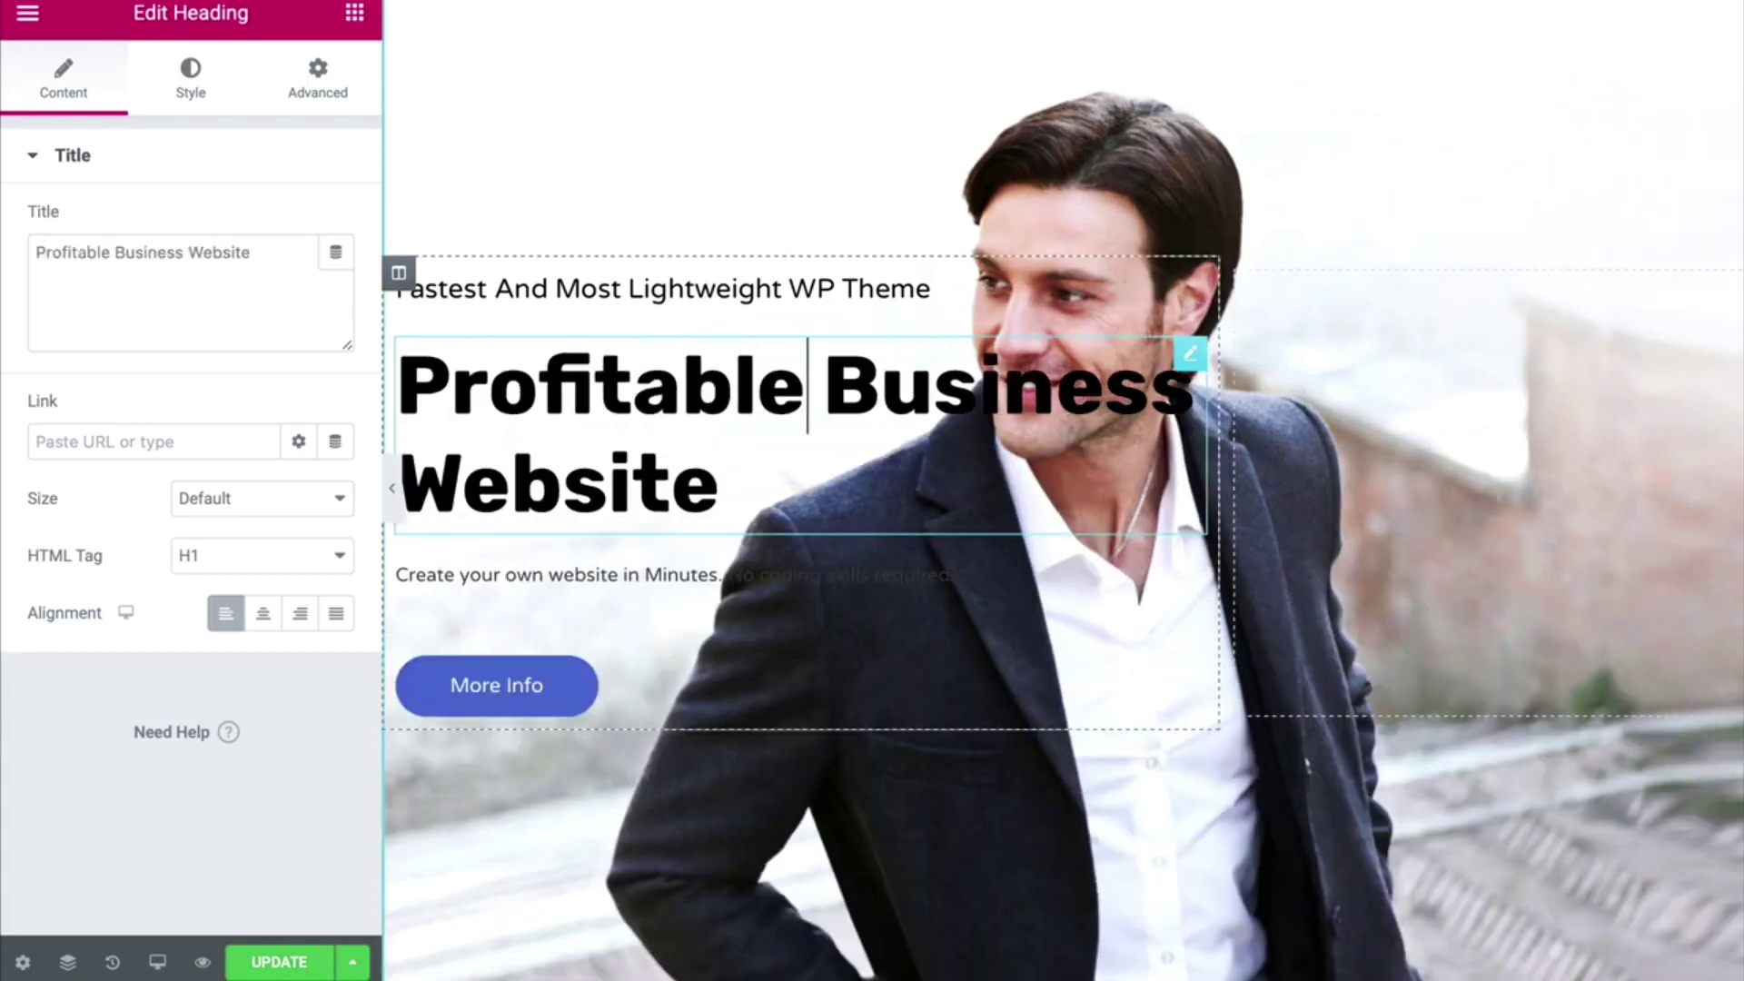
Change the hero button text from More Info to Get Started.
{"action": "left_click", "coordinate": [532, 690]}
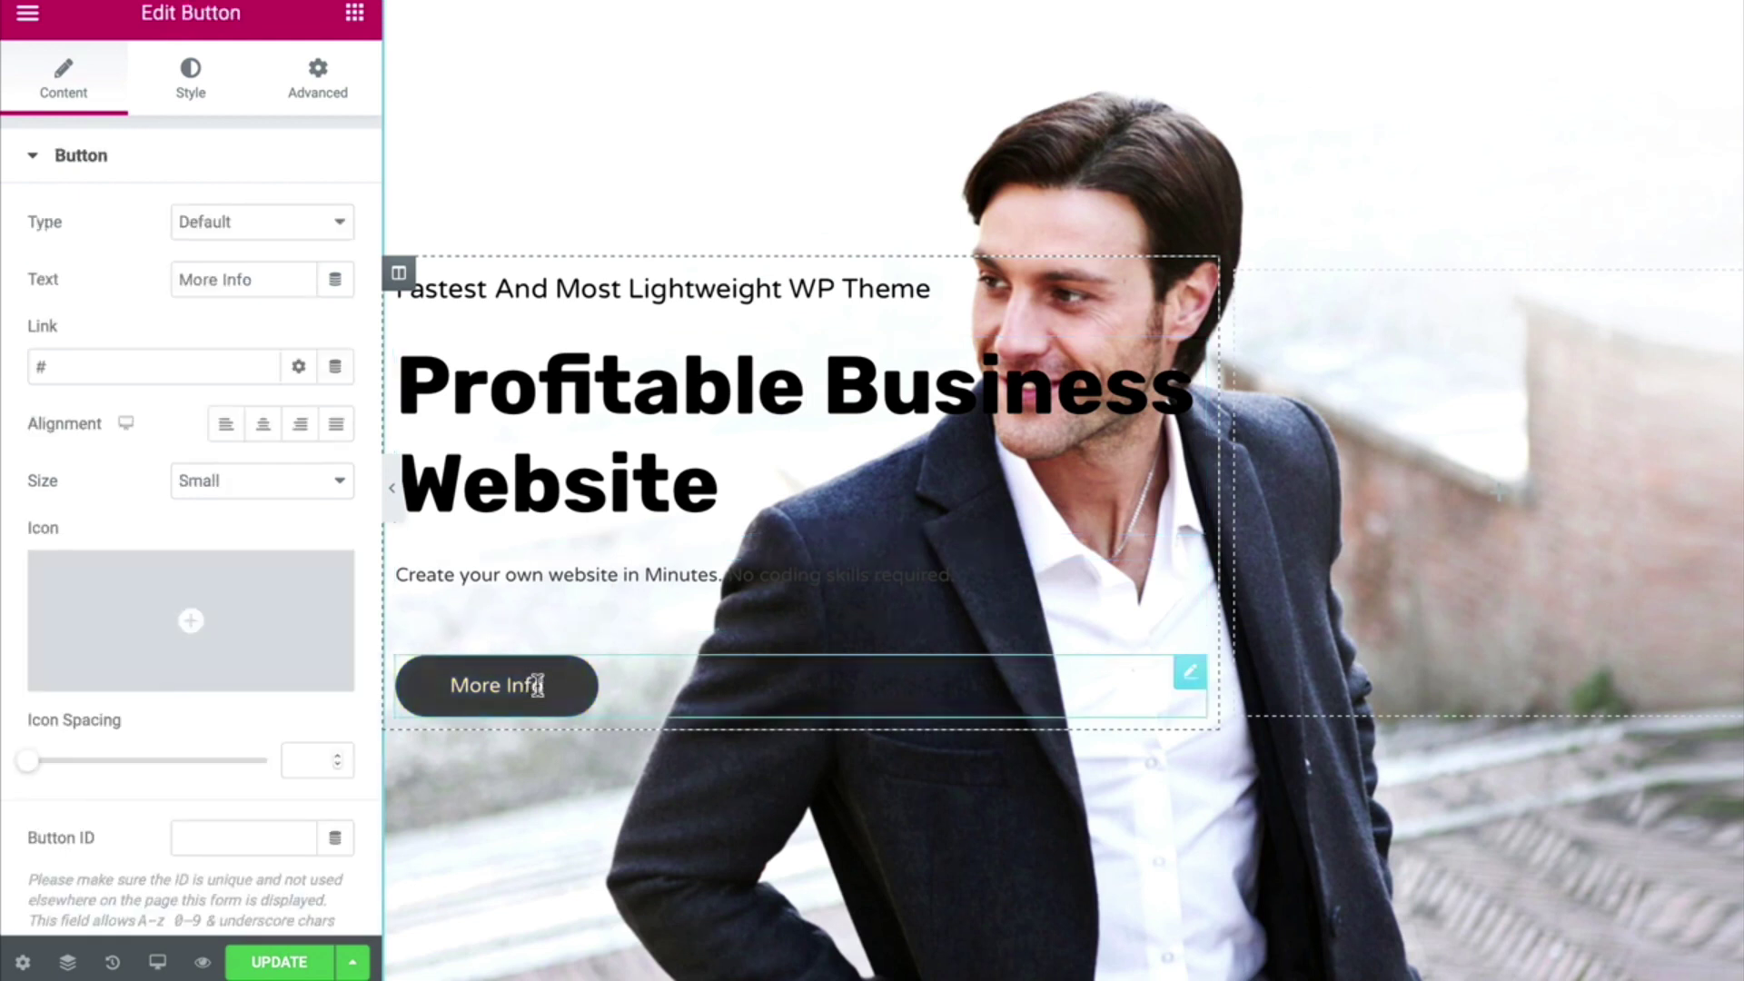
{"action": "key", "text": "BackSpace"}
{"action": "key", "text": "BackSpace"}
{"action": "key", "text": "BackSpace"}
{"action": "key", "text": "BackSpace"}
{"action": "key", "text": "BackSpace"}
{"action": "key", "text": "BackSpace"}
{"action": "key", "text": "BackSpace"}
{"action": "key", "text": "BackSpace"}
{"action": "key", "text": "BackSpace"}
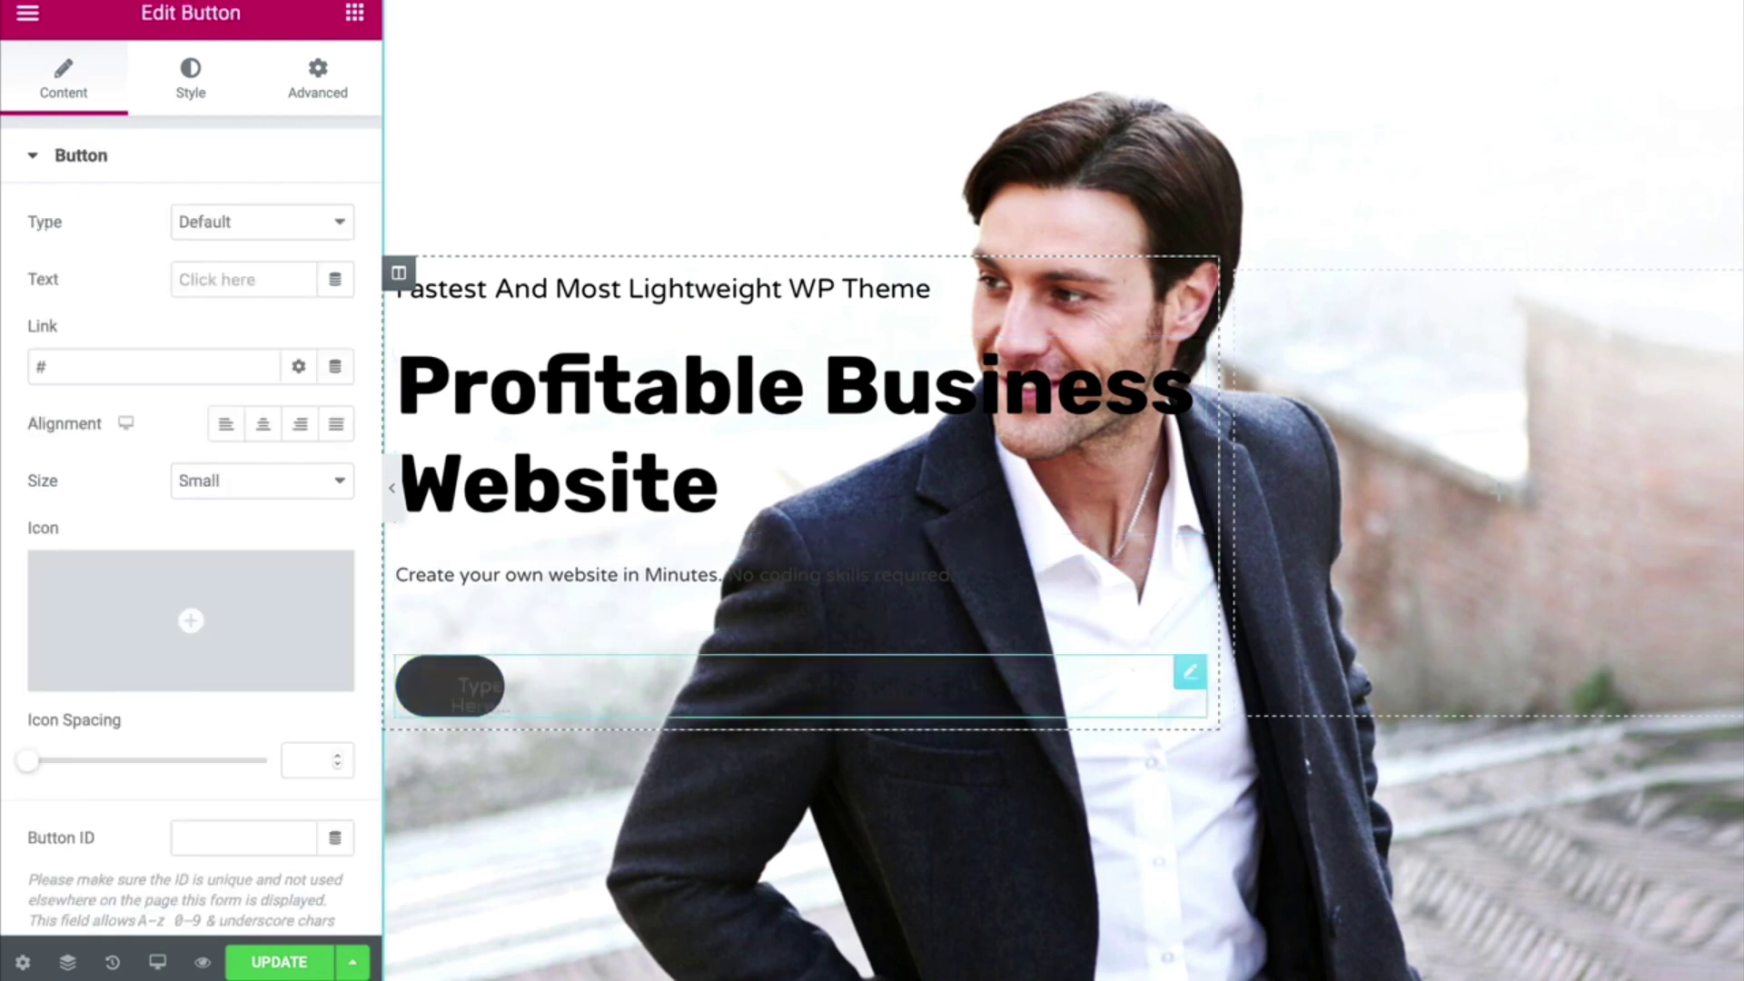
{"action": "type", "text": "Get Sta"}
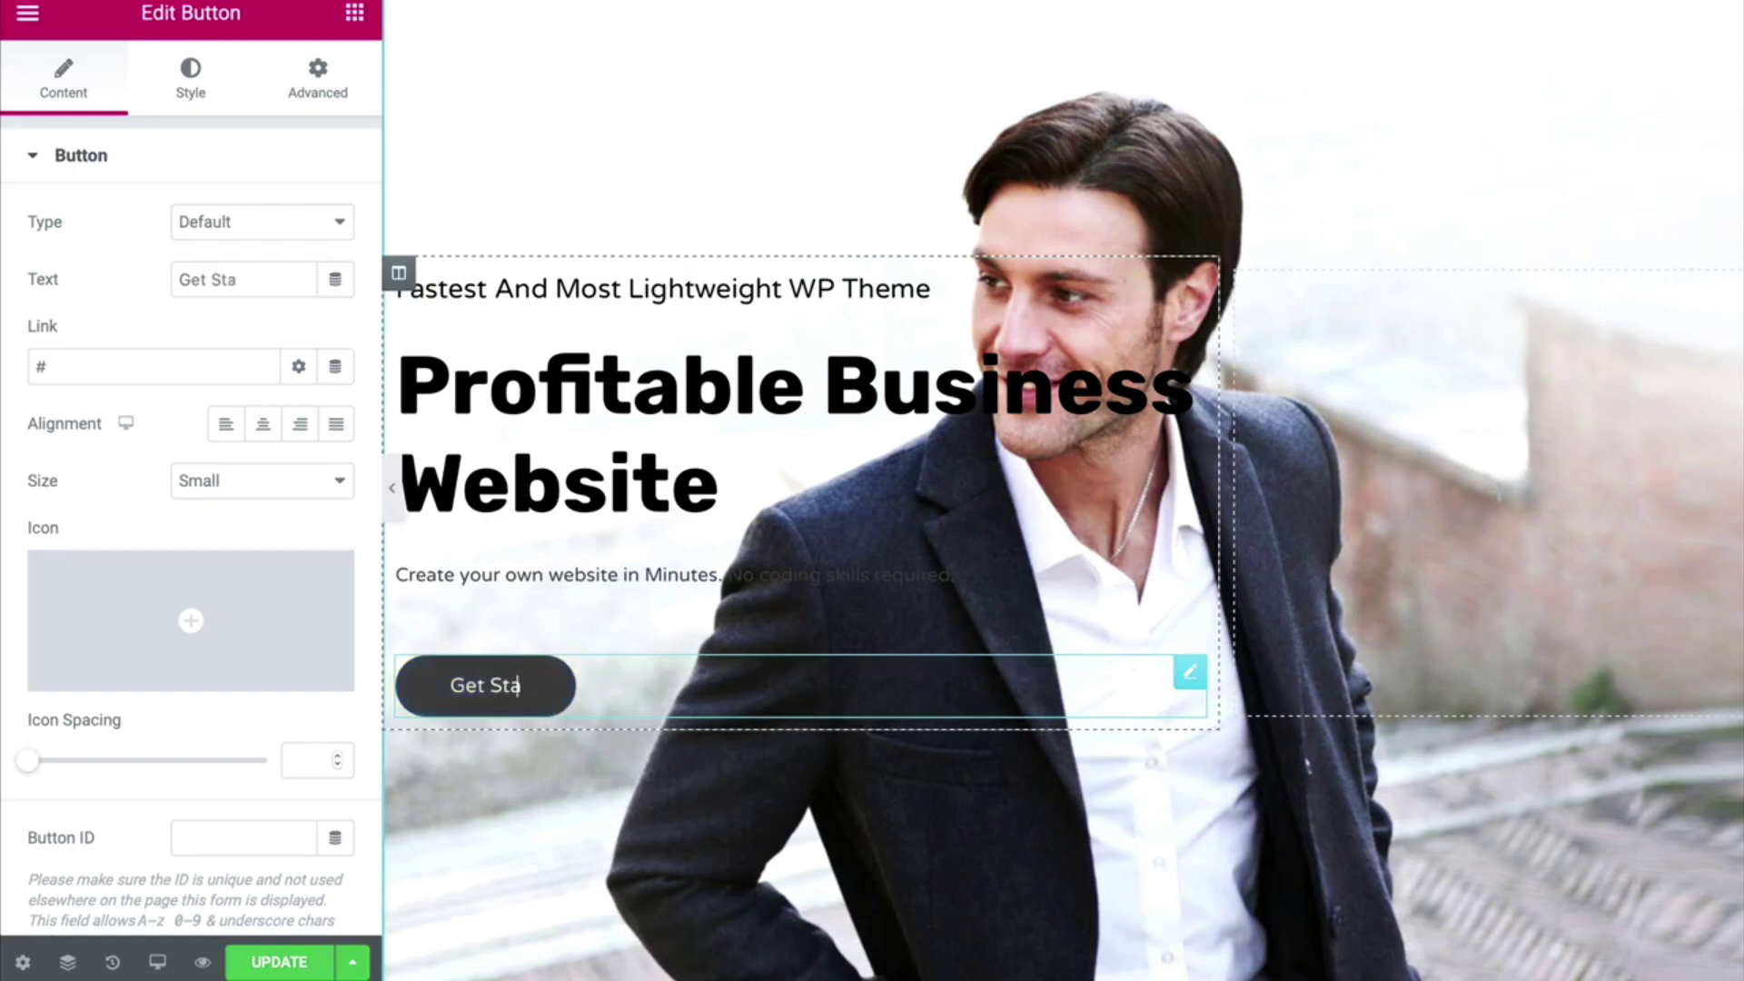
{"action": "type", "text": "rted"}
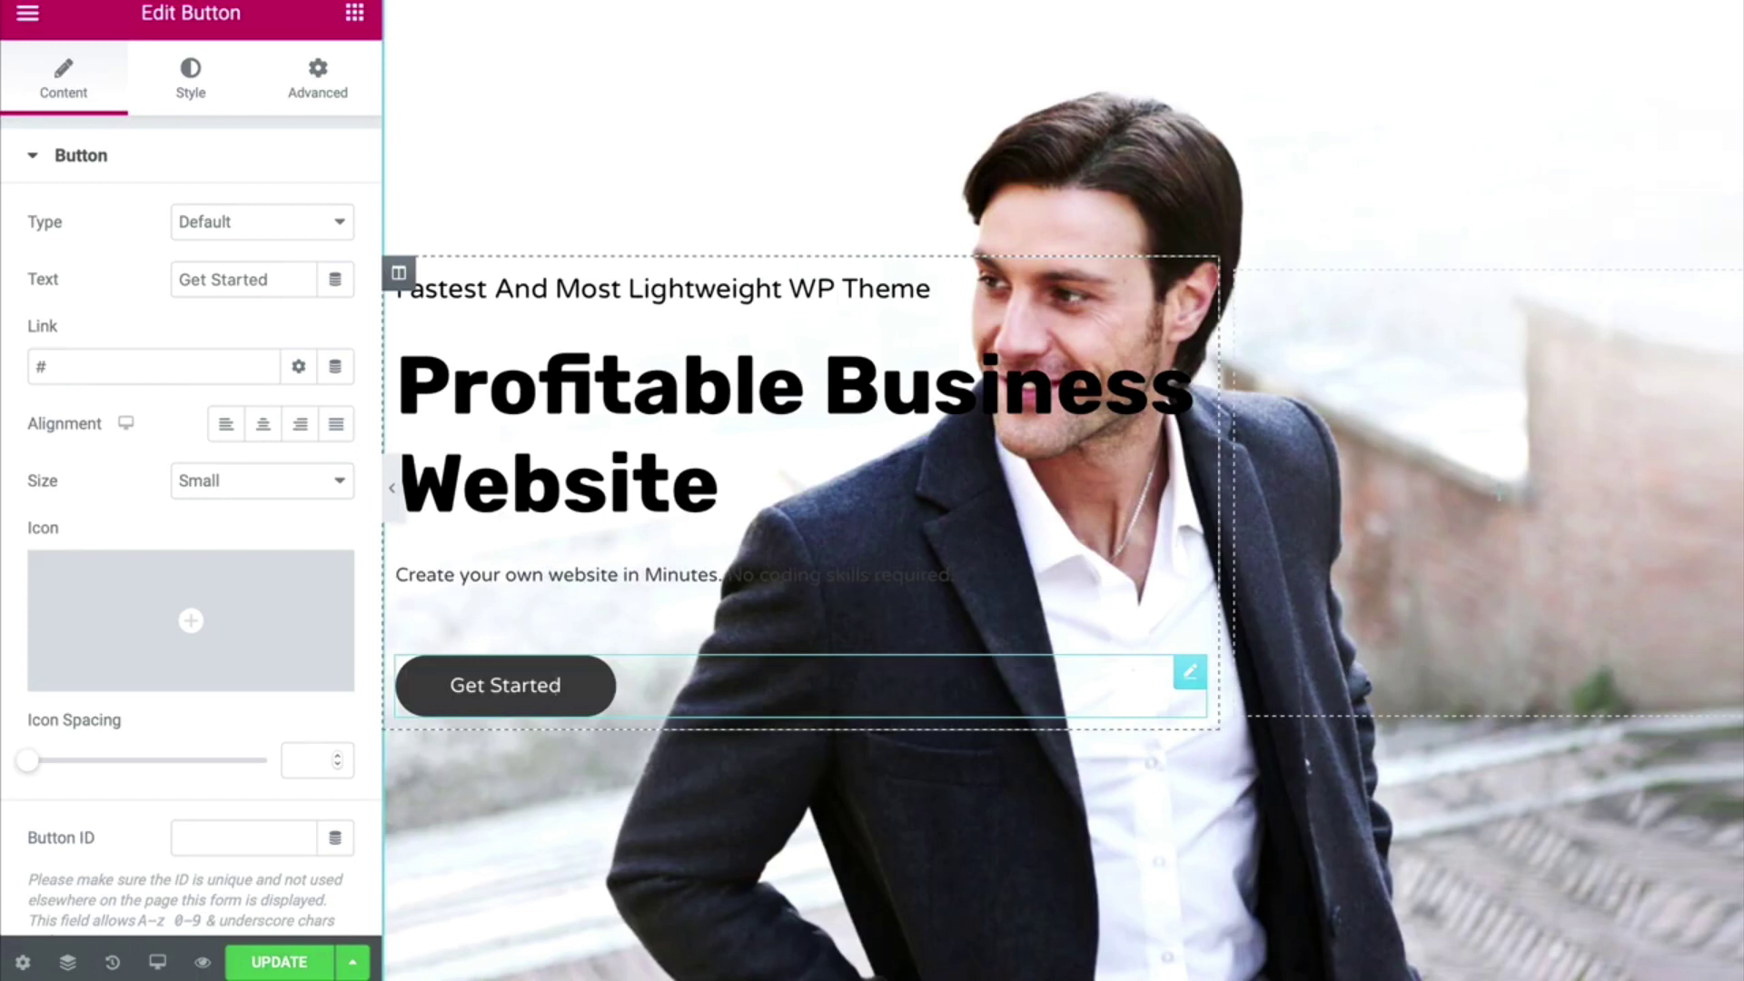
{"action": "scroll", "coordinate": [583, 879], "scroll_direction": "up", "scroll_amount": 2}
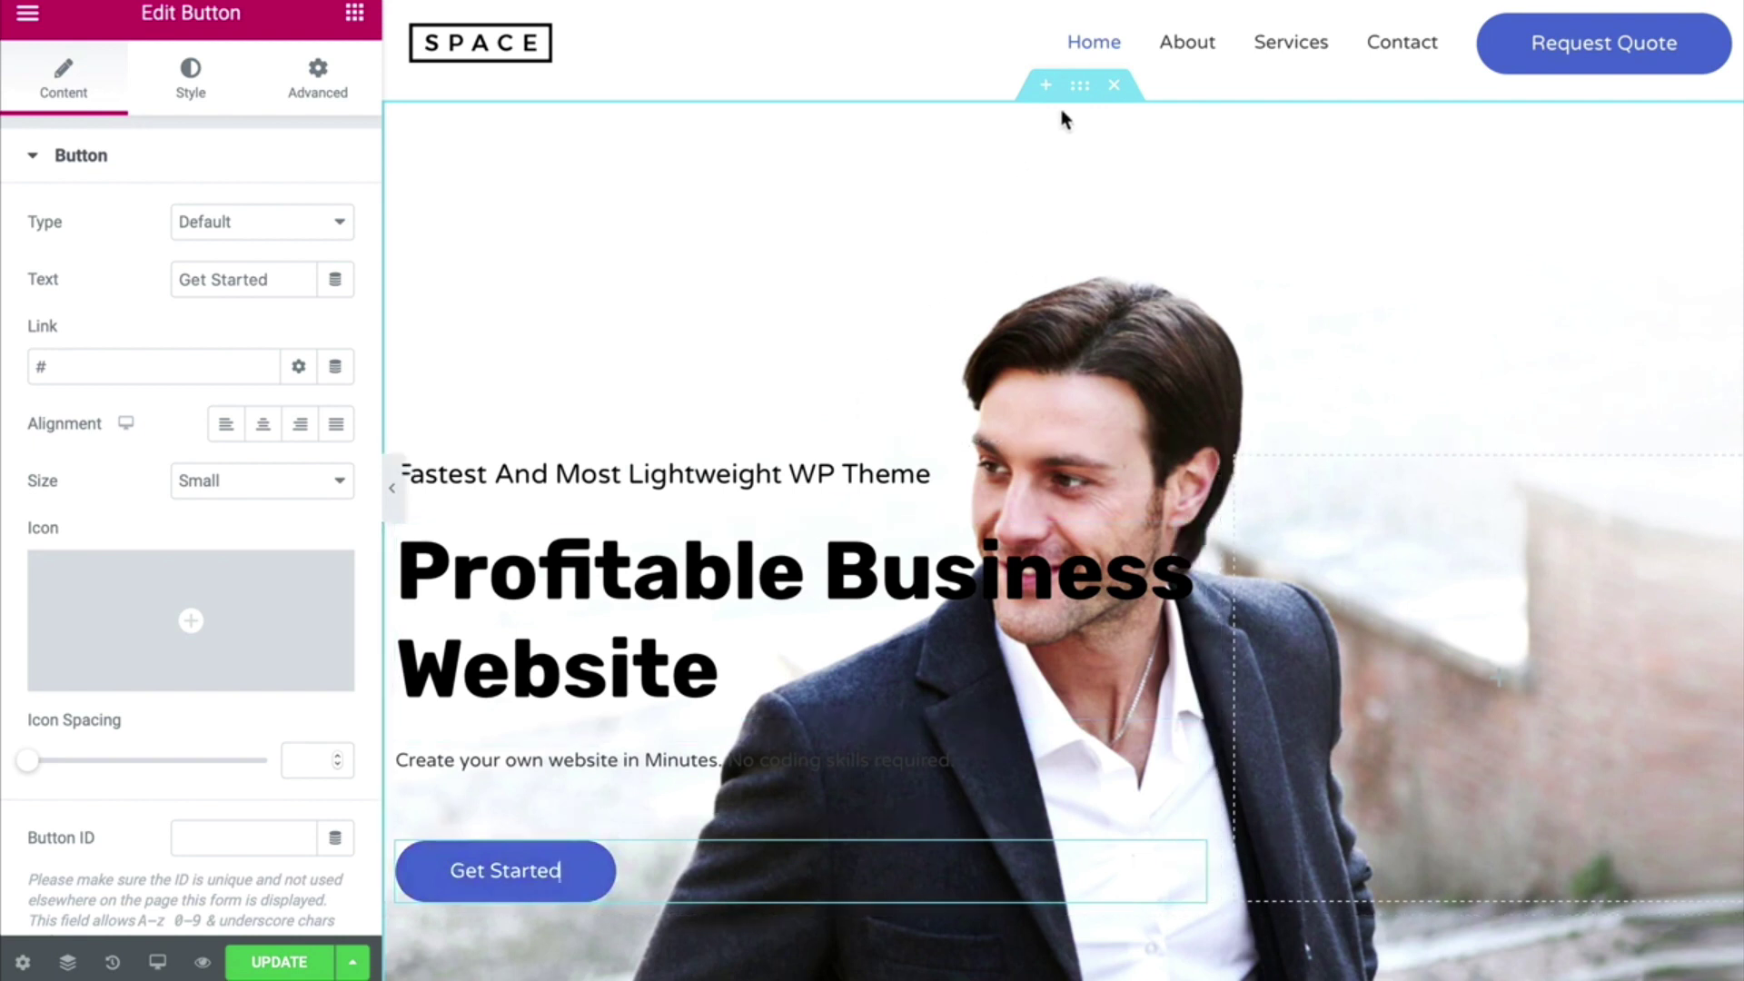
Upload the unsplash photo and set it as the hero section's background image.
{"action": "left_click", "coordinate": [1078, 87]}
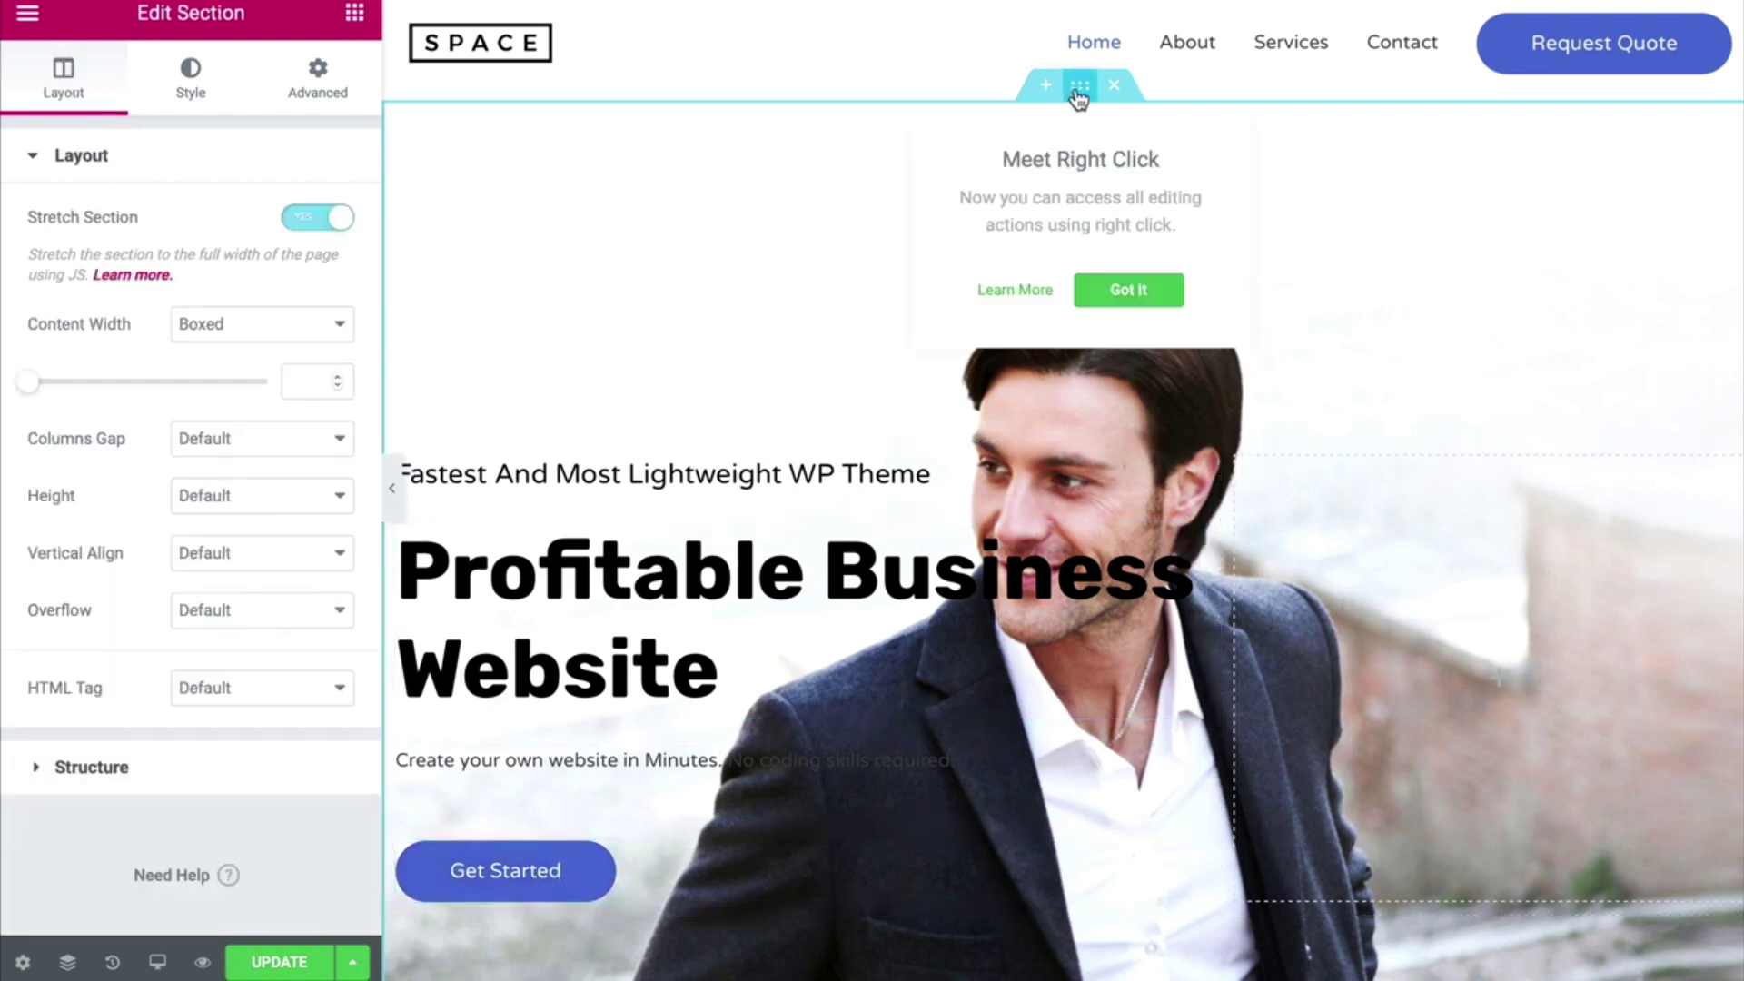
{"action": "left_click", "coordinate": [1097, 287]}
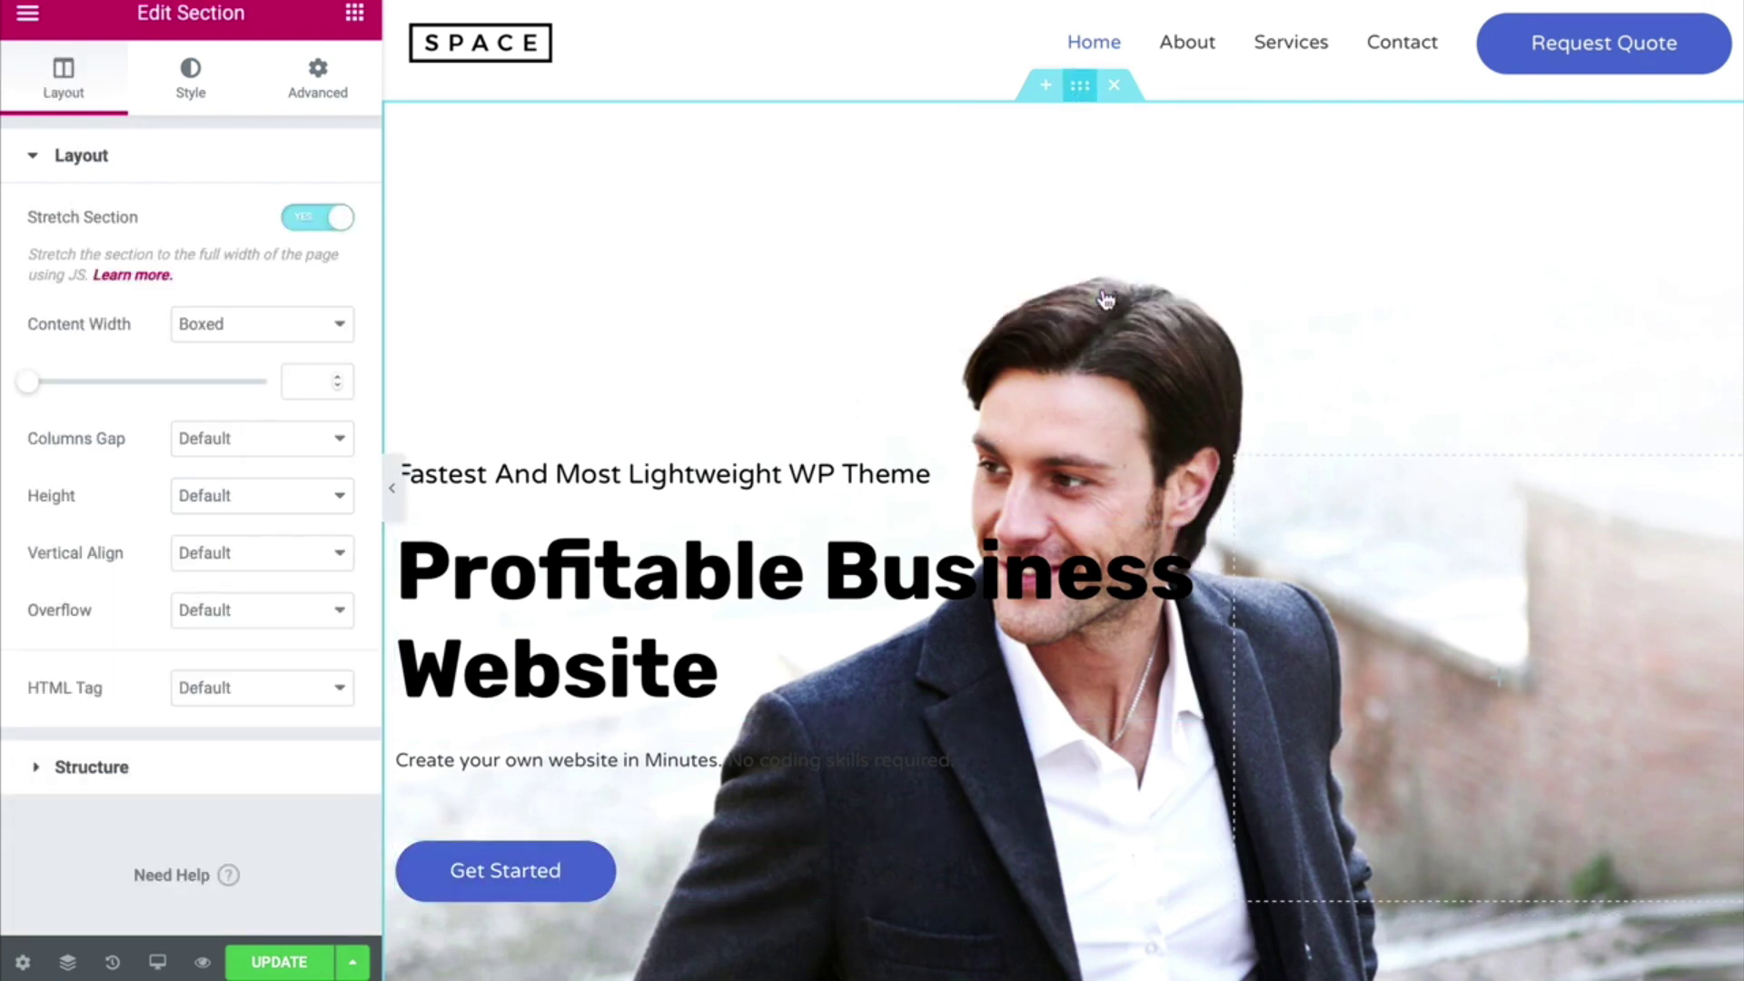
{"action": "left_click", "coordinate": [193, 69]}
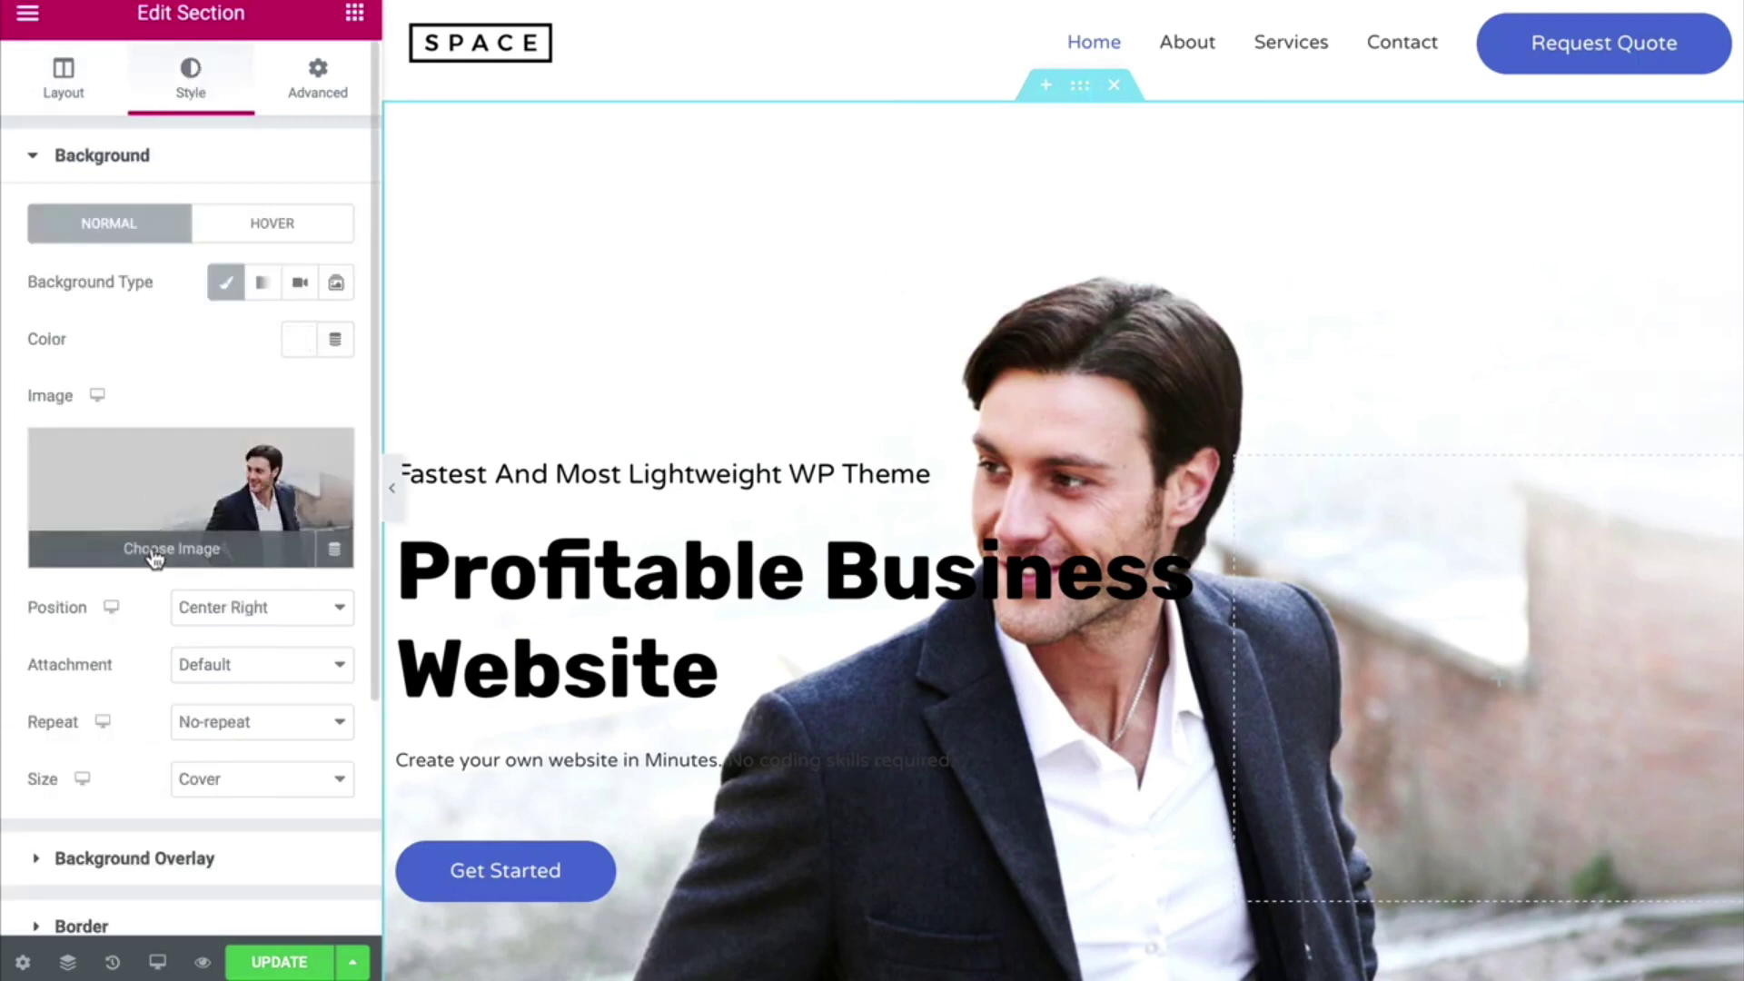
{"action": "left_click", "coordinate": [154, 552]}
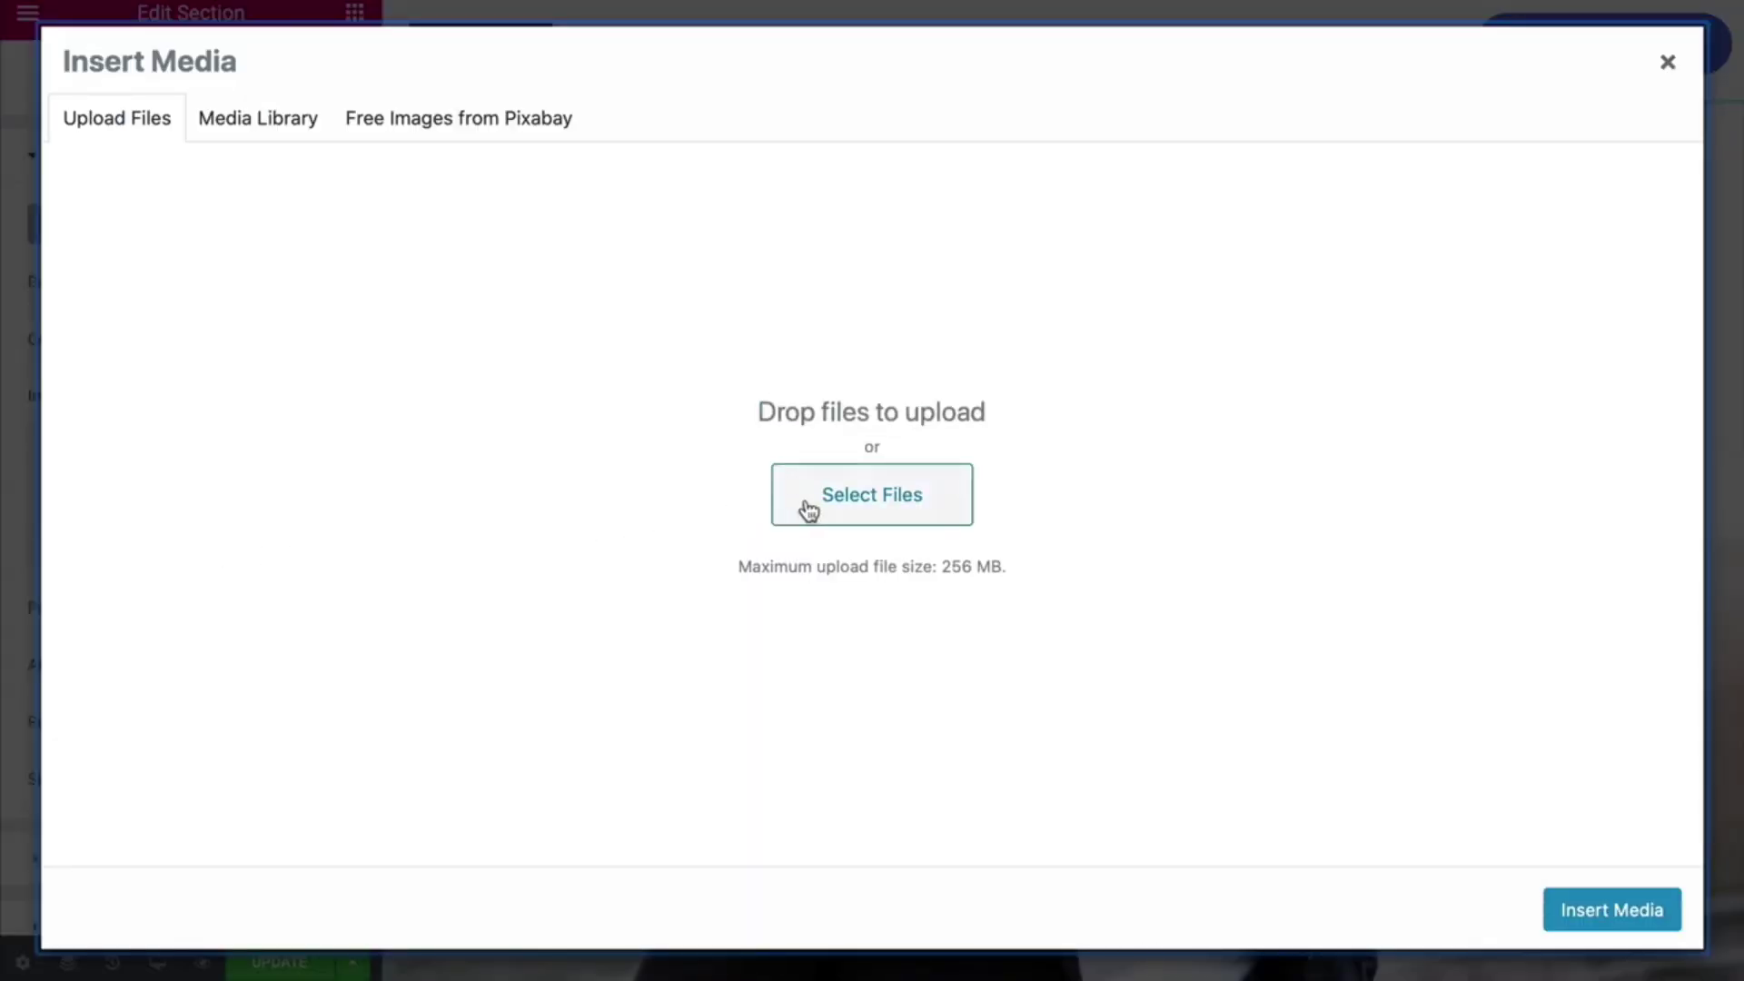
{"action": "left_click", "coordinate": [808, 511]}
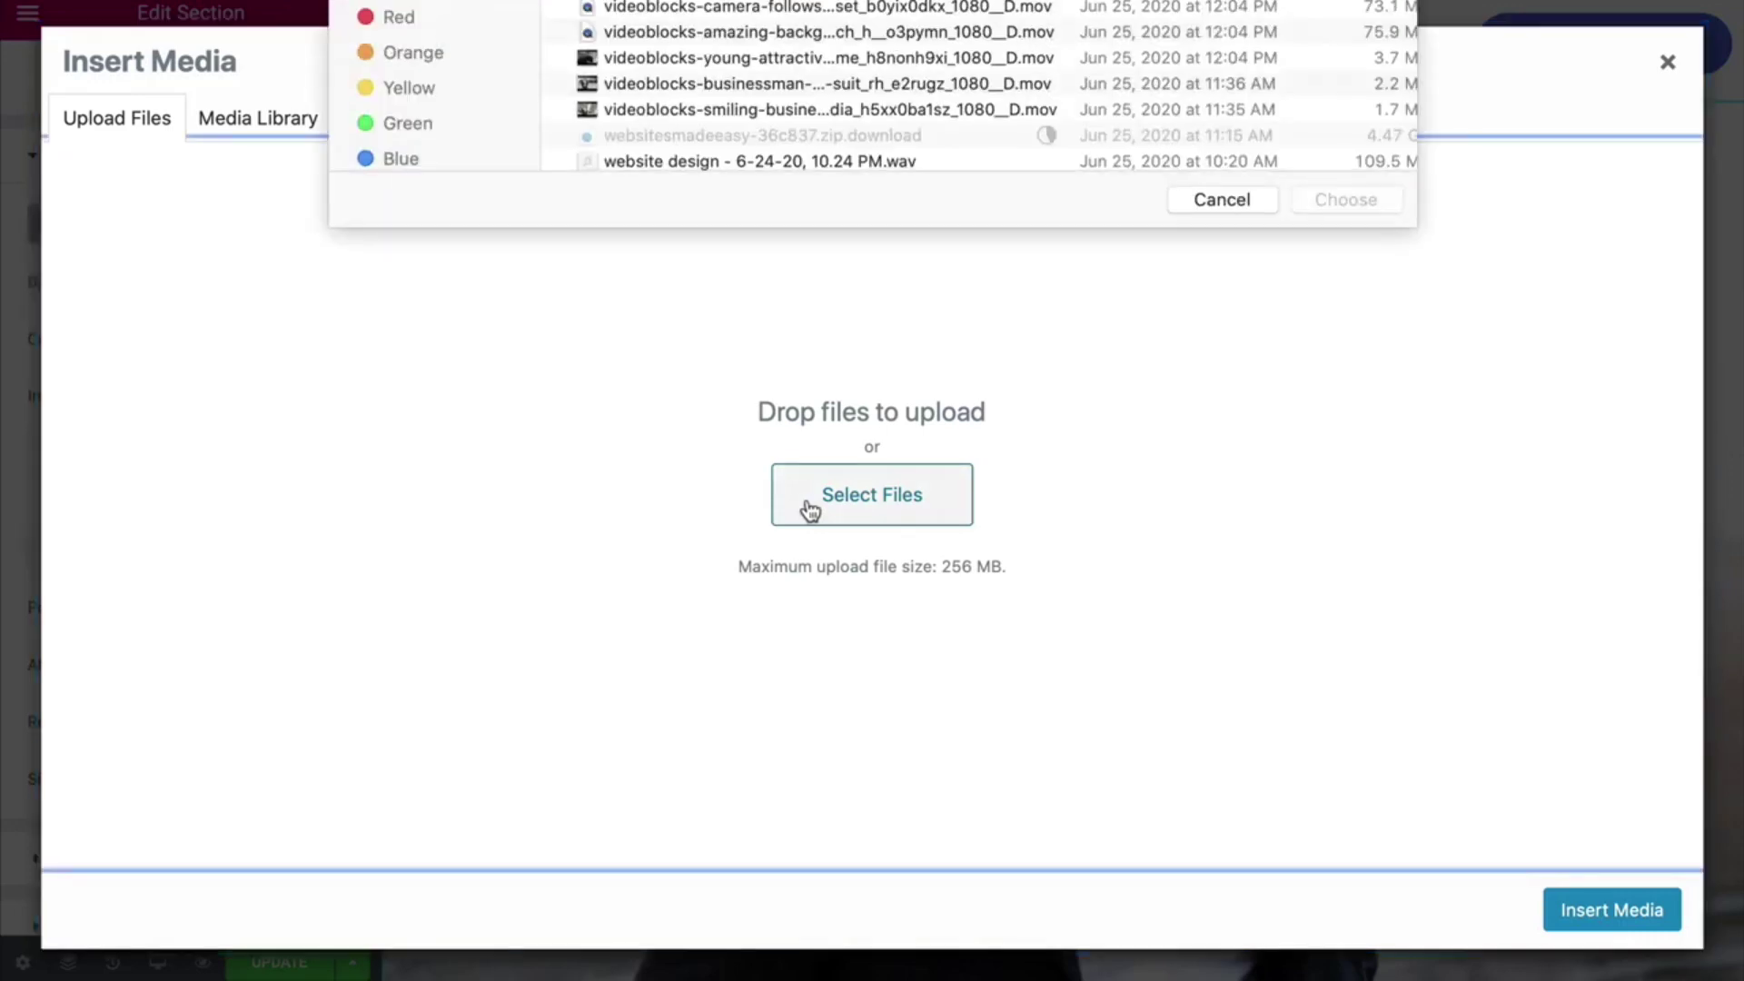
{"action": "left_click", "coordinate": [767, 88]}
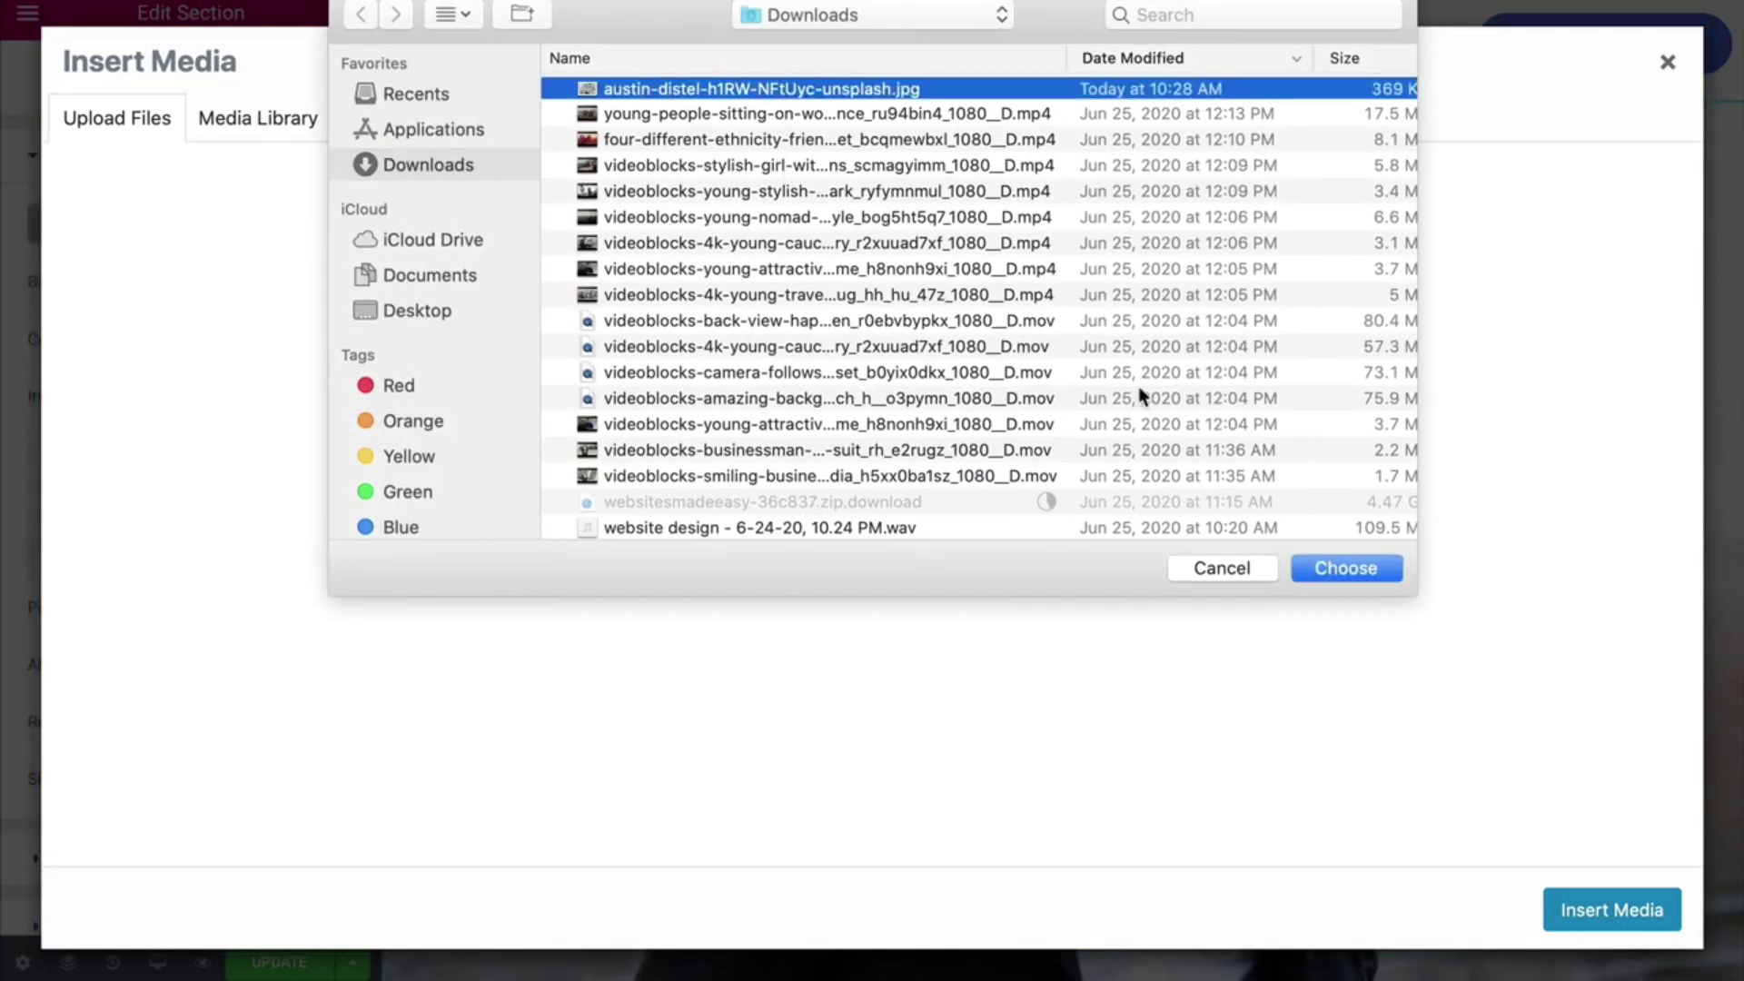
{"action": "left_click", "coordinate": [1305, 563]}
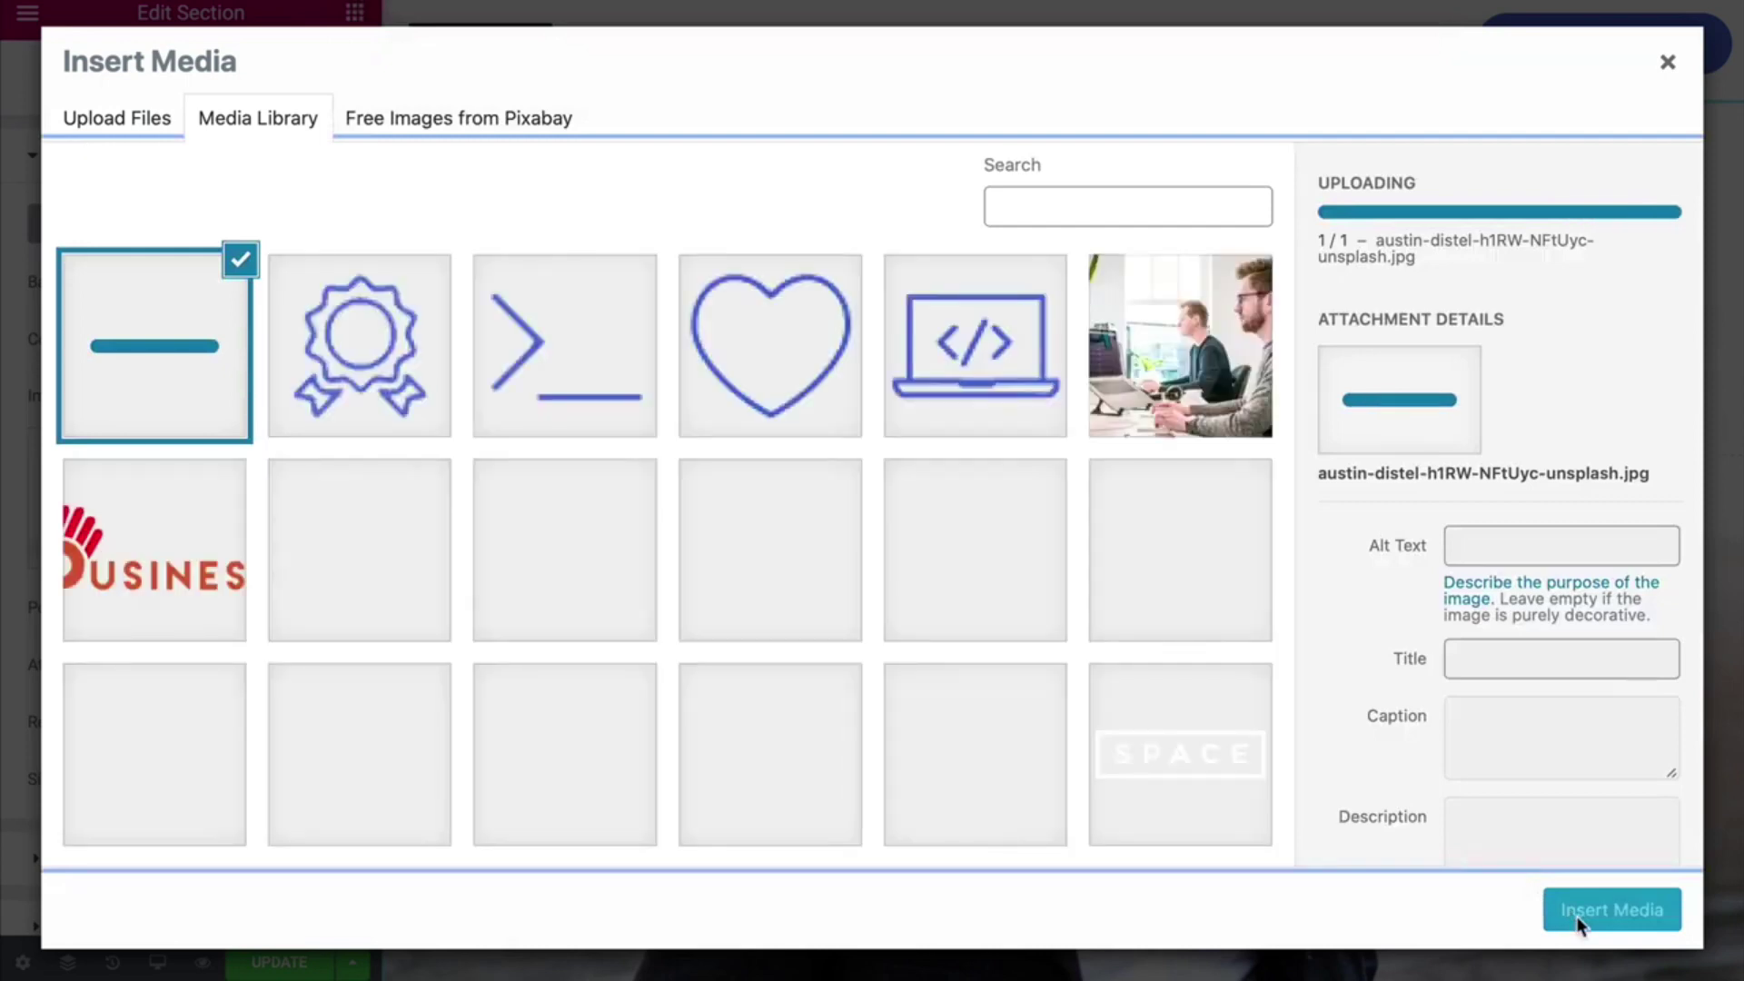
{"action": "left_click", "coordinate": [1577, 912]}
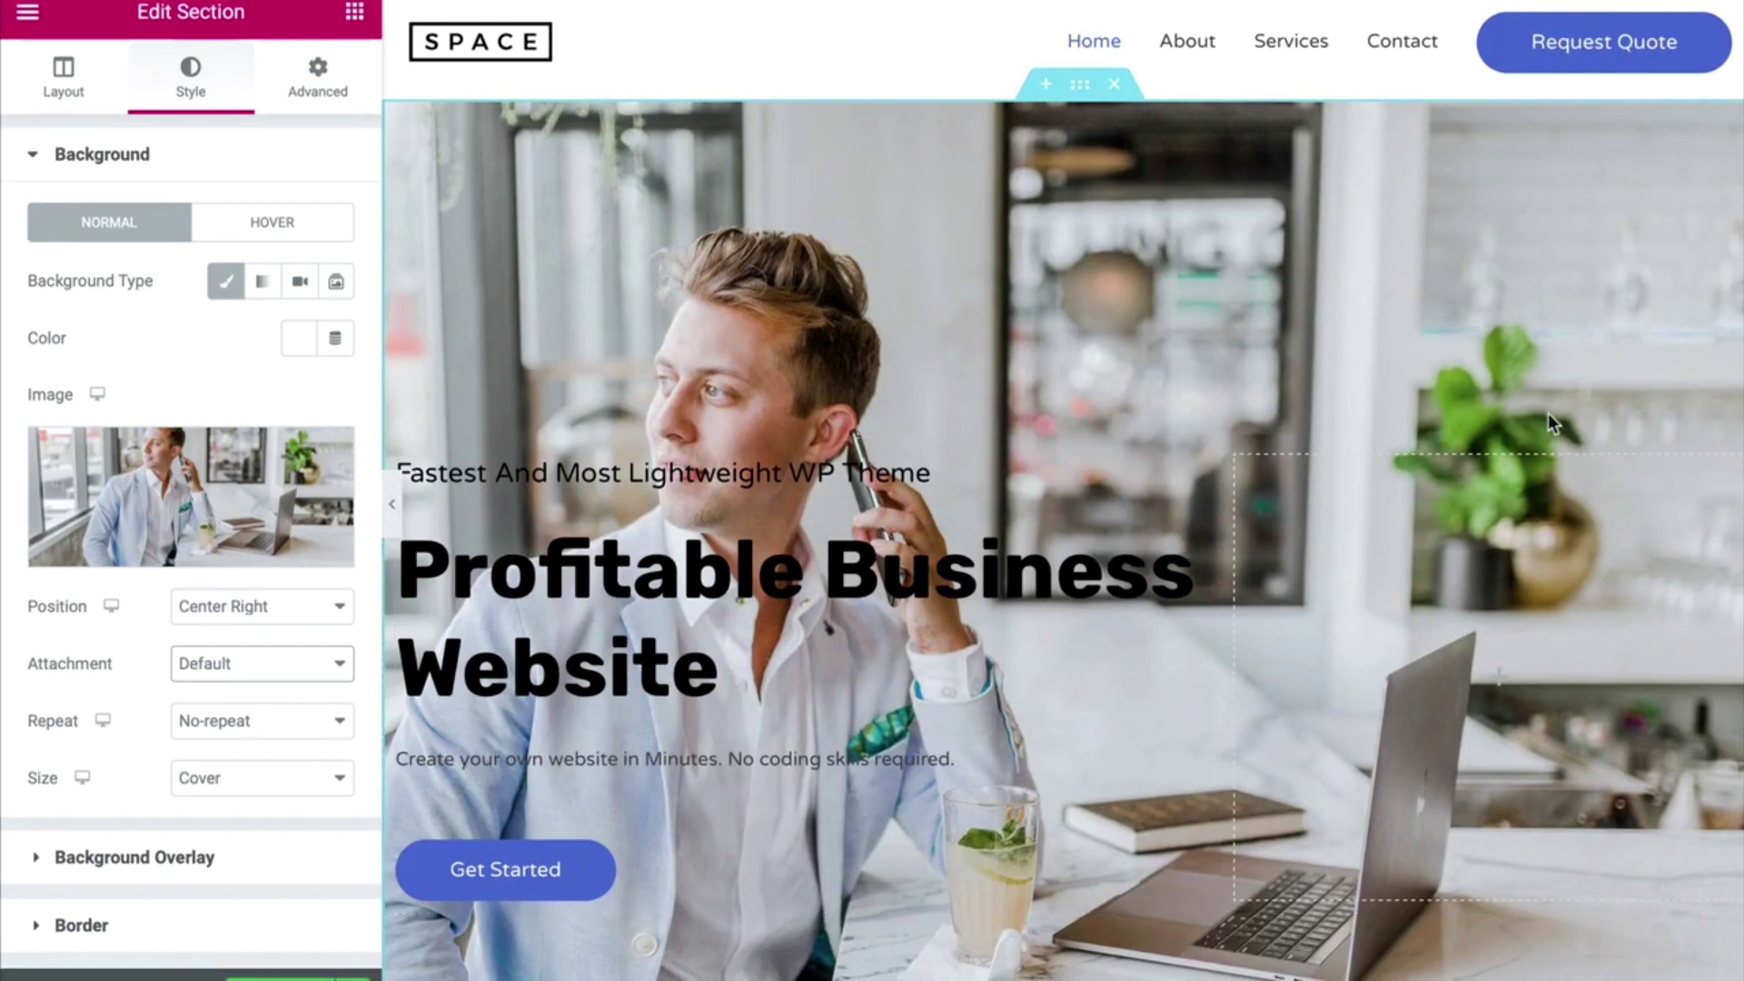
Set the hero background image attachment to Fixed.
{"action": "left_click", "coordinate": [273, 660]}
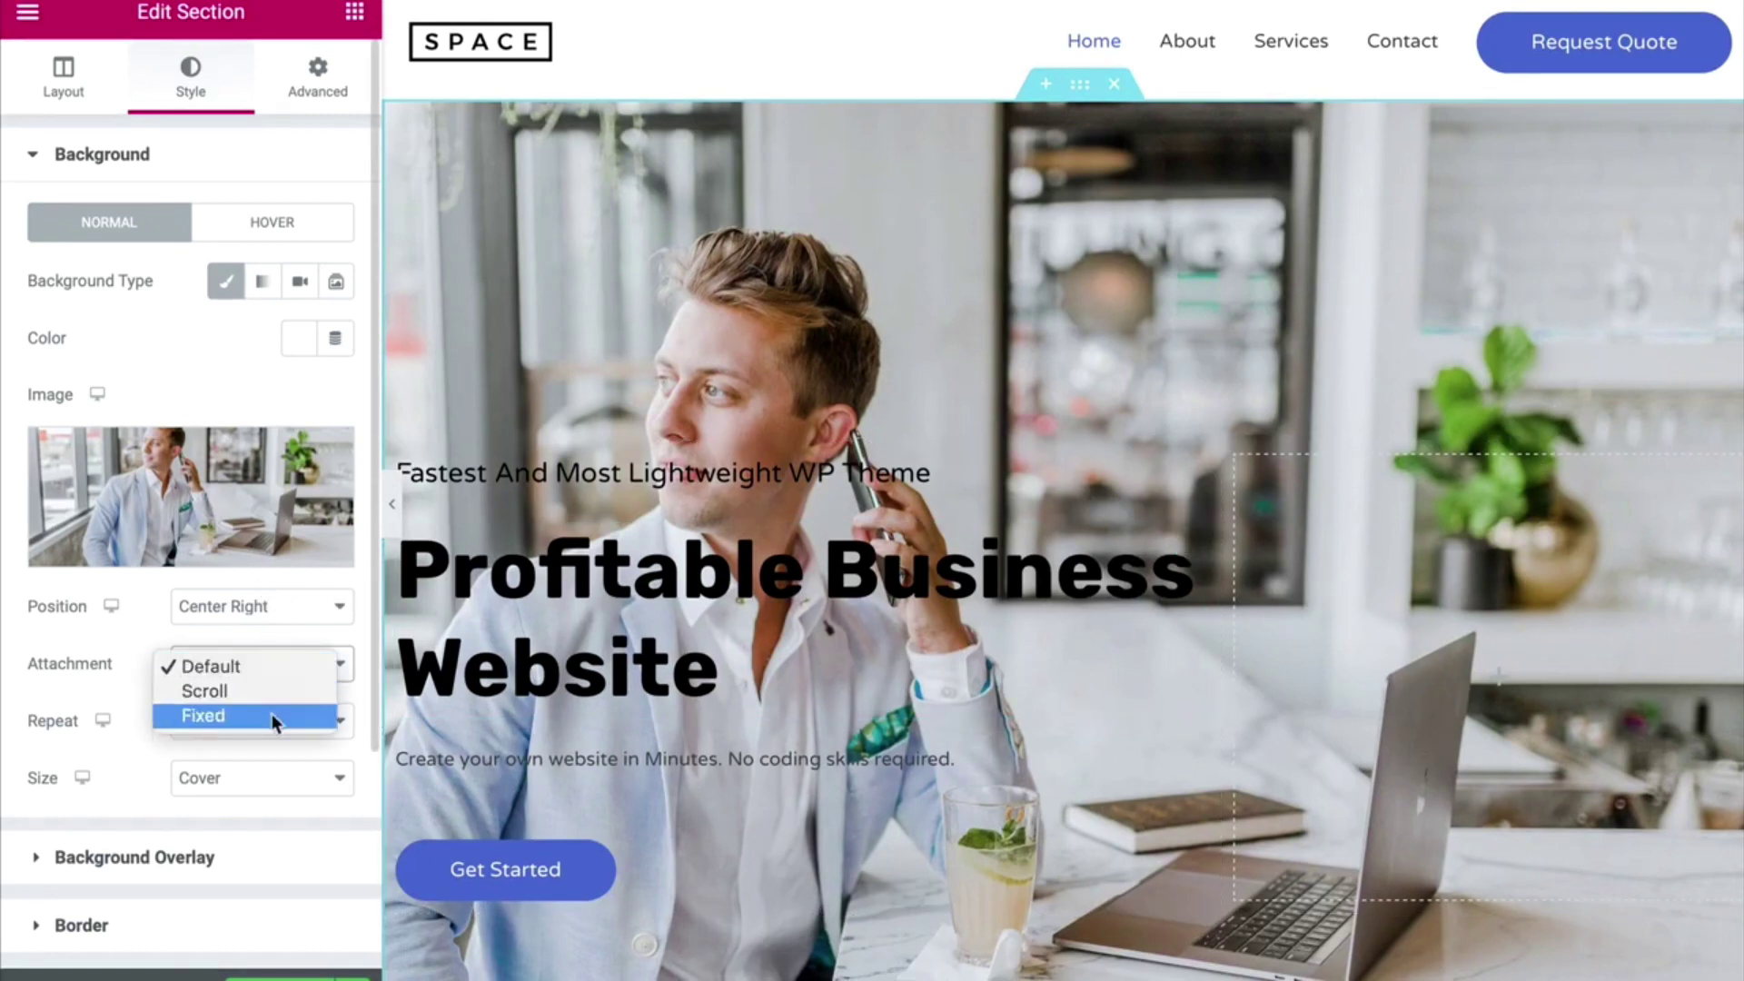
{"action": "left_click", "coordinate": [271, 714]}
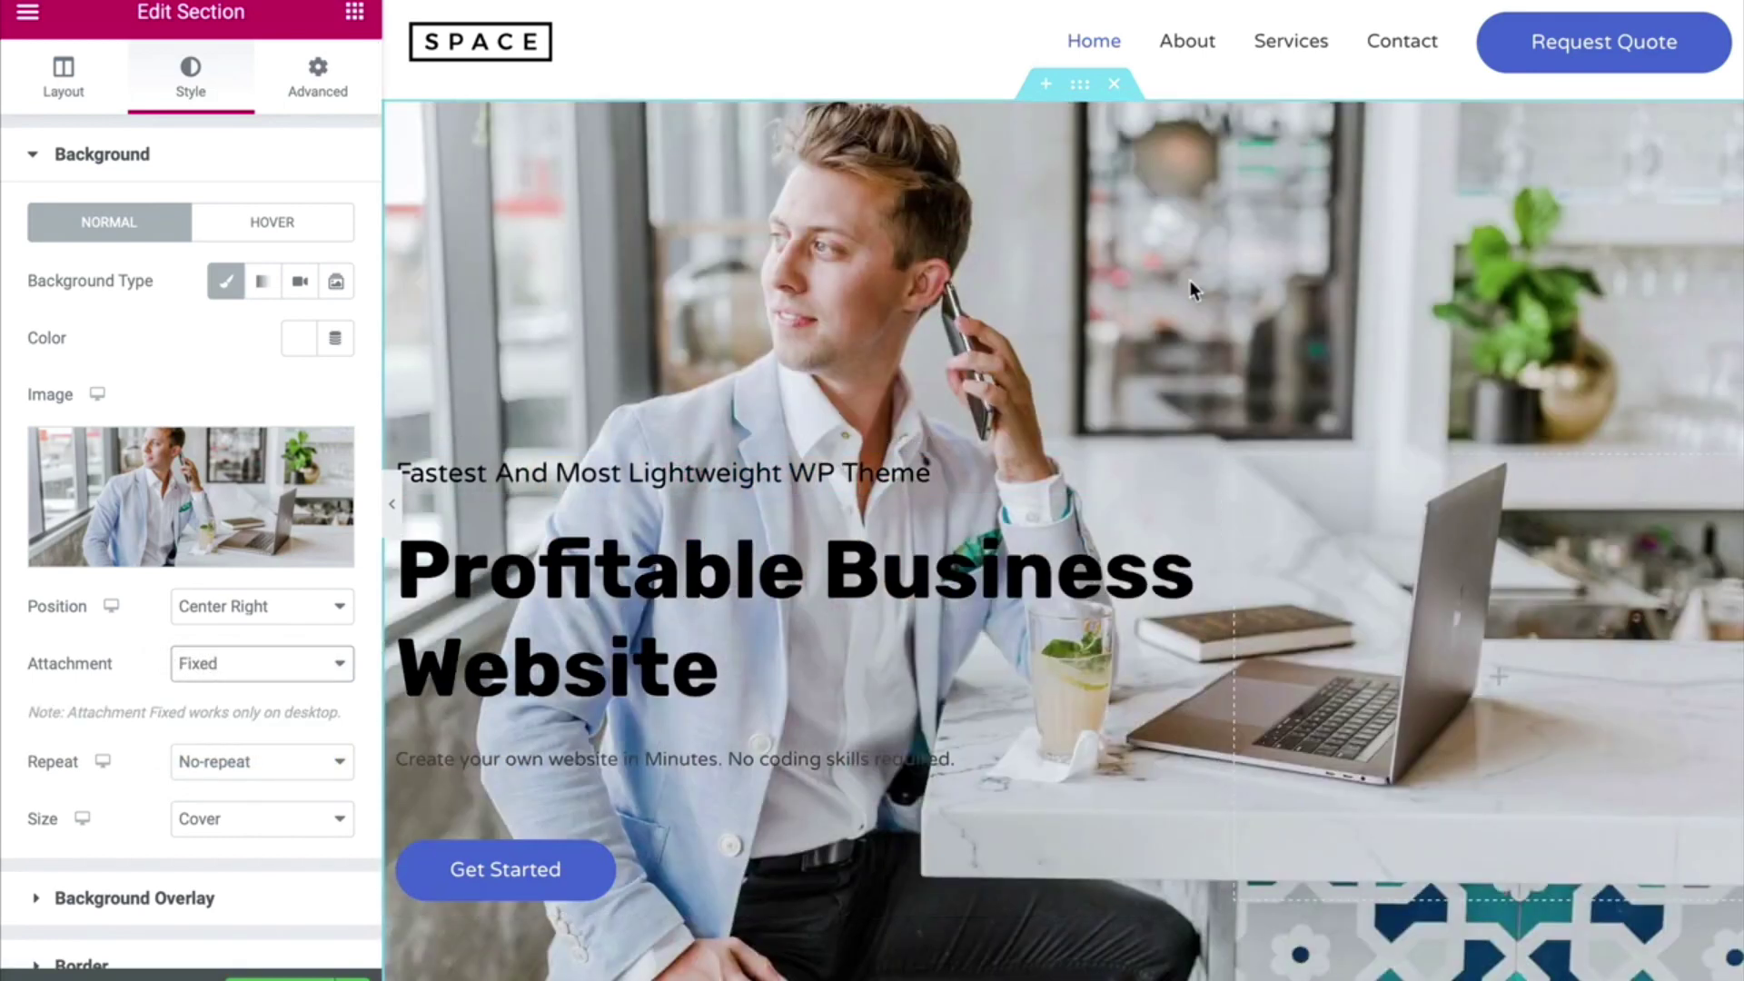
{"action": "scroll", "coordinate": [1190, 281], "scroll_direction": "down", "scroll_amount": 5}
{"action": "scroll", "coordinate": [1190, 280], "scroll_direction": "up", "scroll_amount": 5}
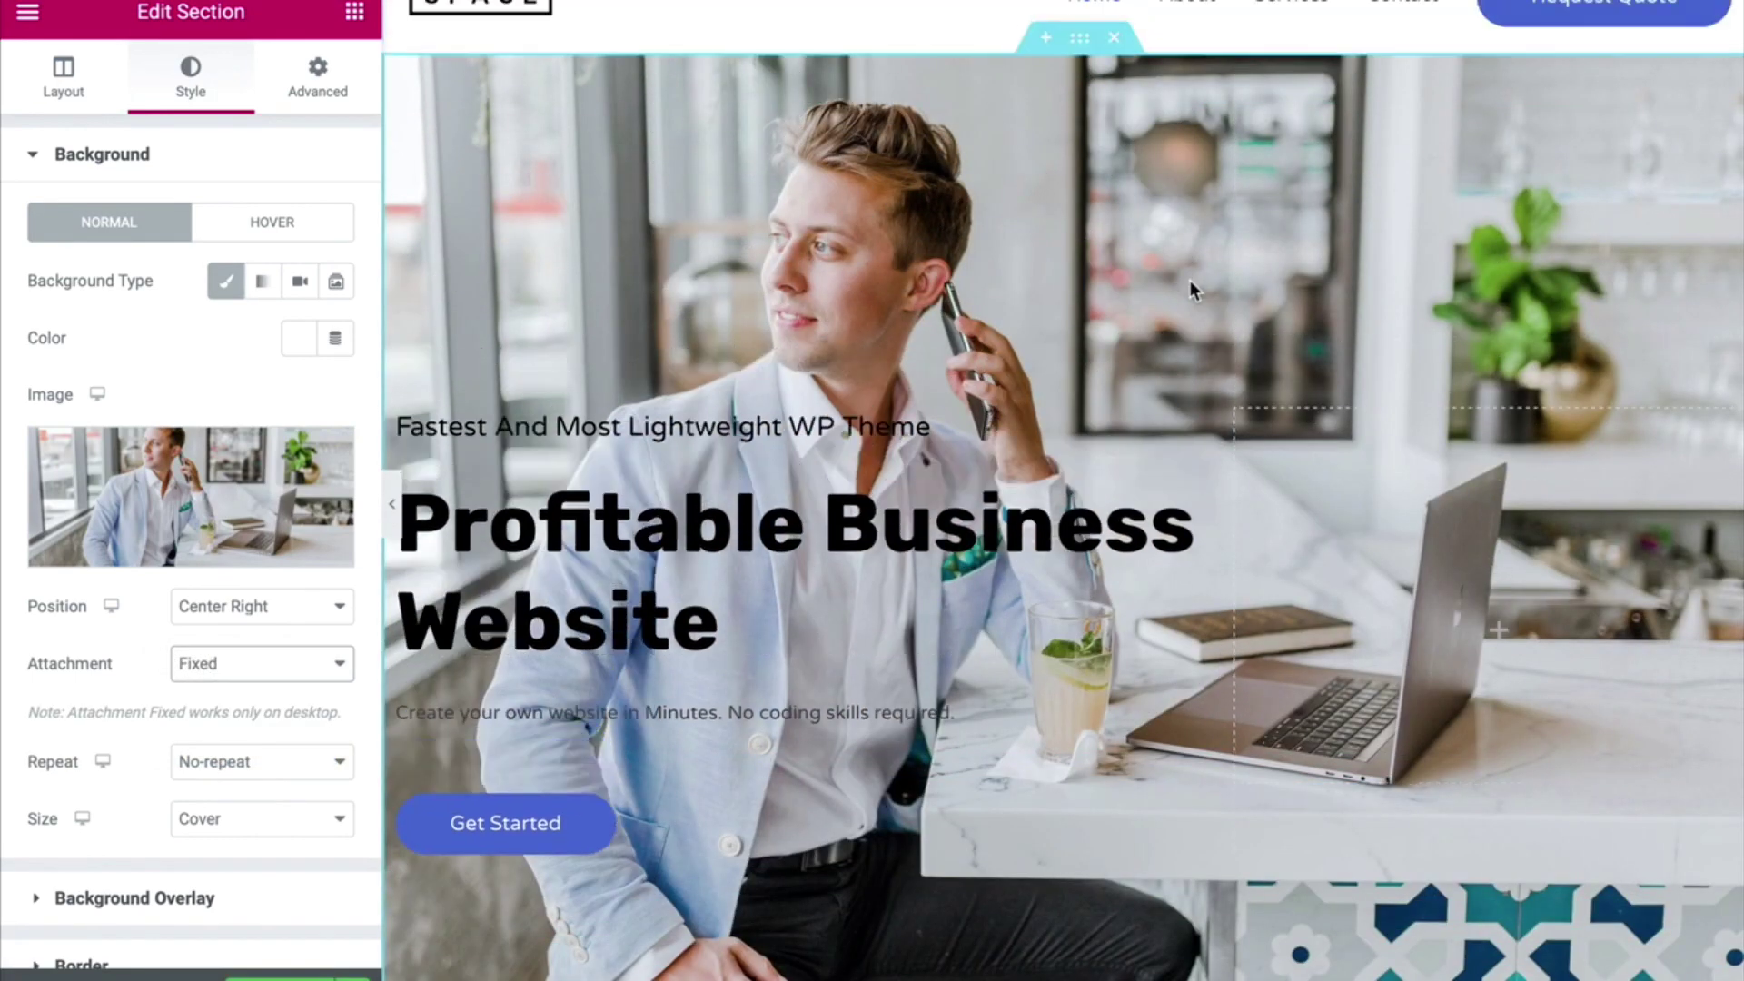
{"action": "scroll", "coordinate": [1189, 281], "scroll_direction": "down", "scroll_amount": 2}
{"action": "scroll", "coordinate": [1190, 280], "scroll_direction": "down", "scroll_amount": 2}
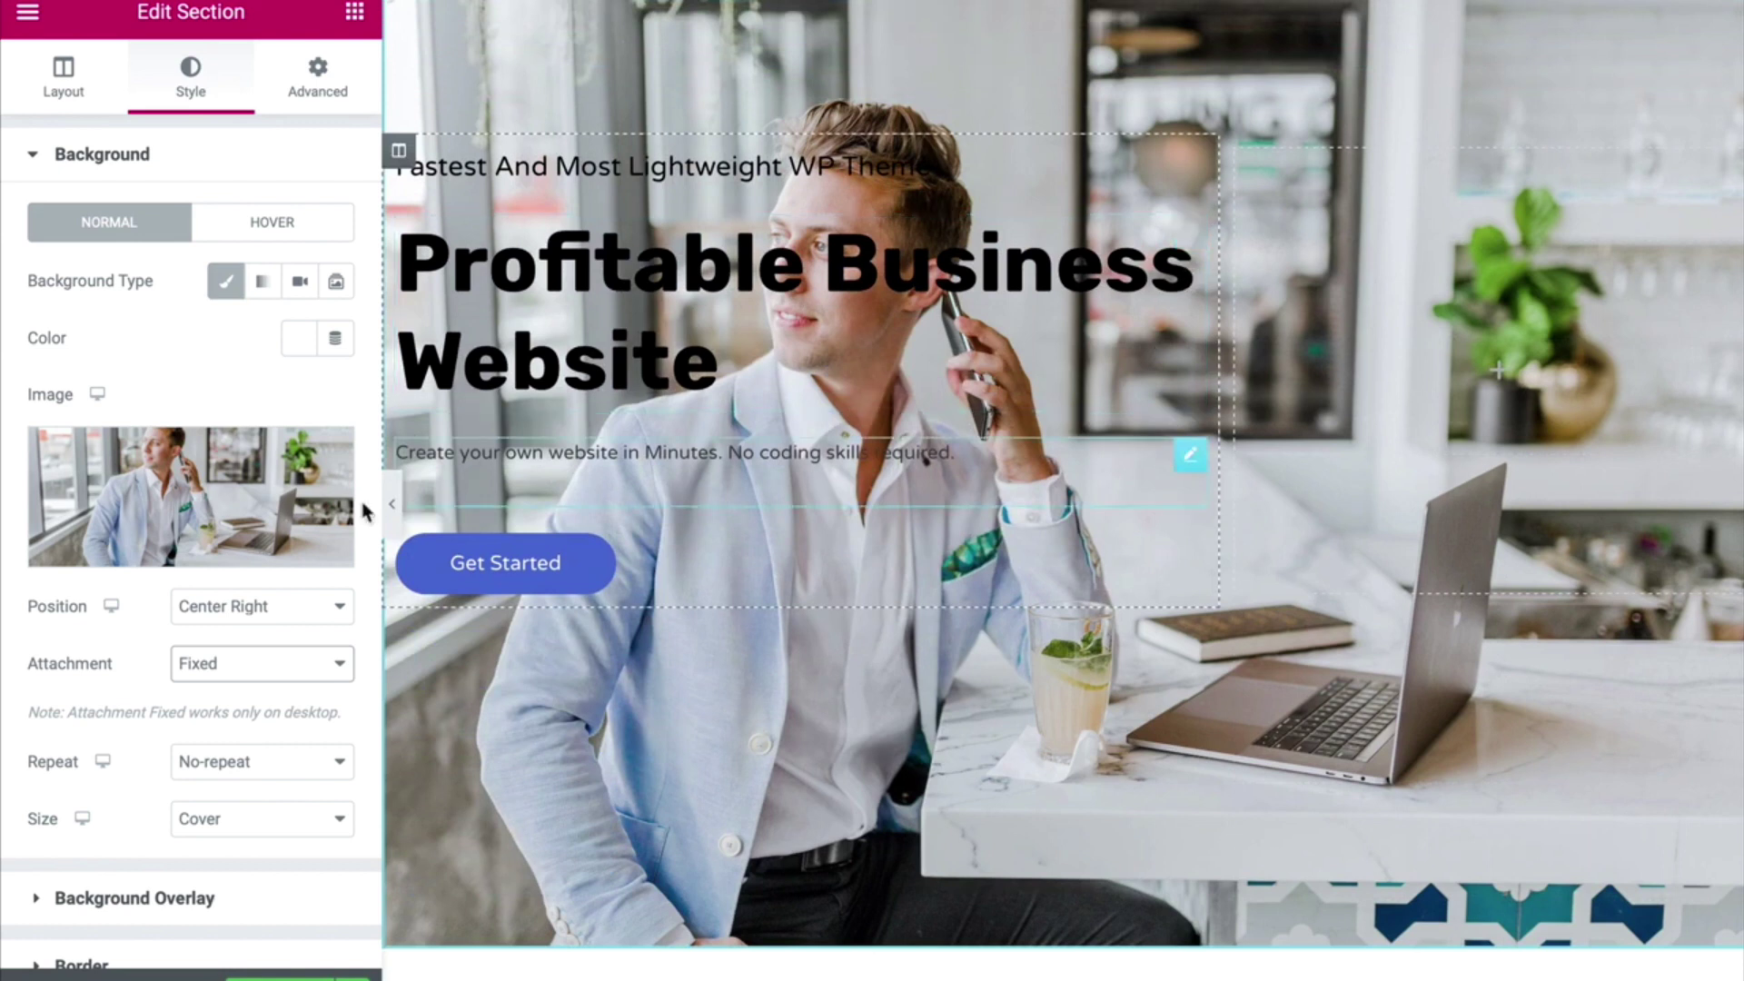
Give the hero a black background overlay at 0.03 opacity.
{"action": "left_click", "coordinate": [96, 902]}
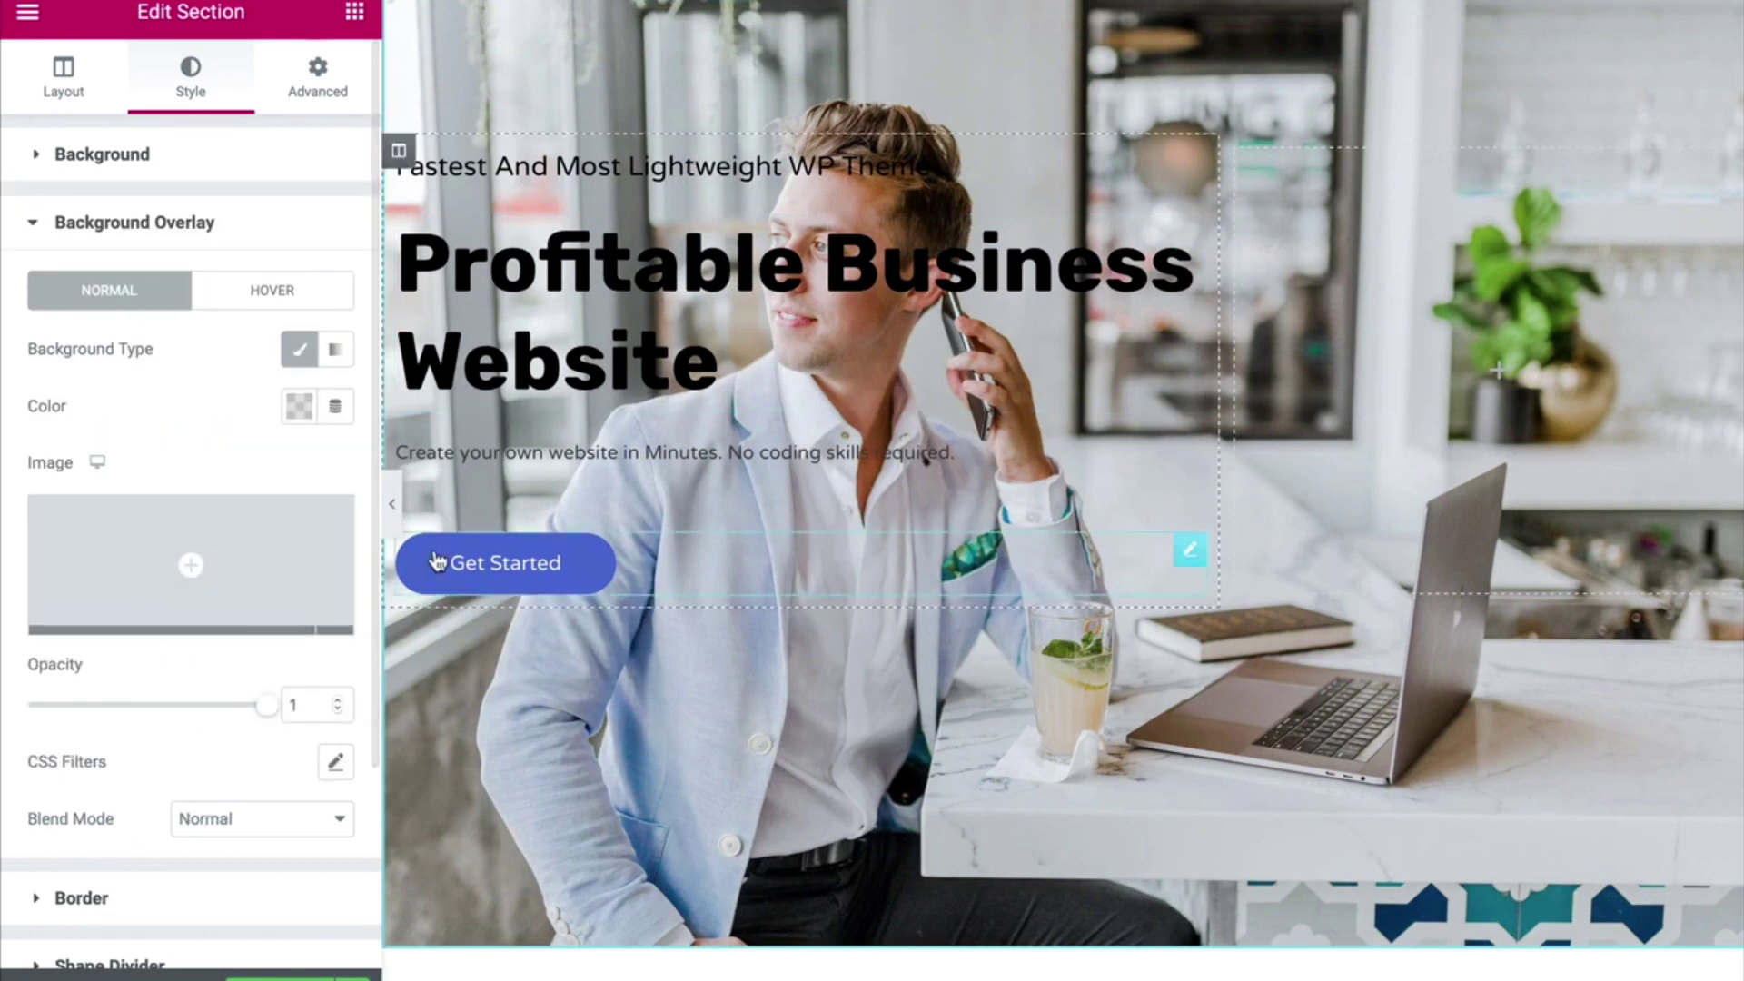
{"action": "left_click", "coordinate": [298, 406]}
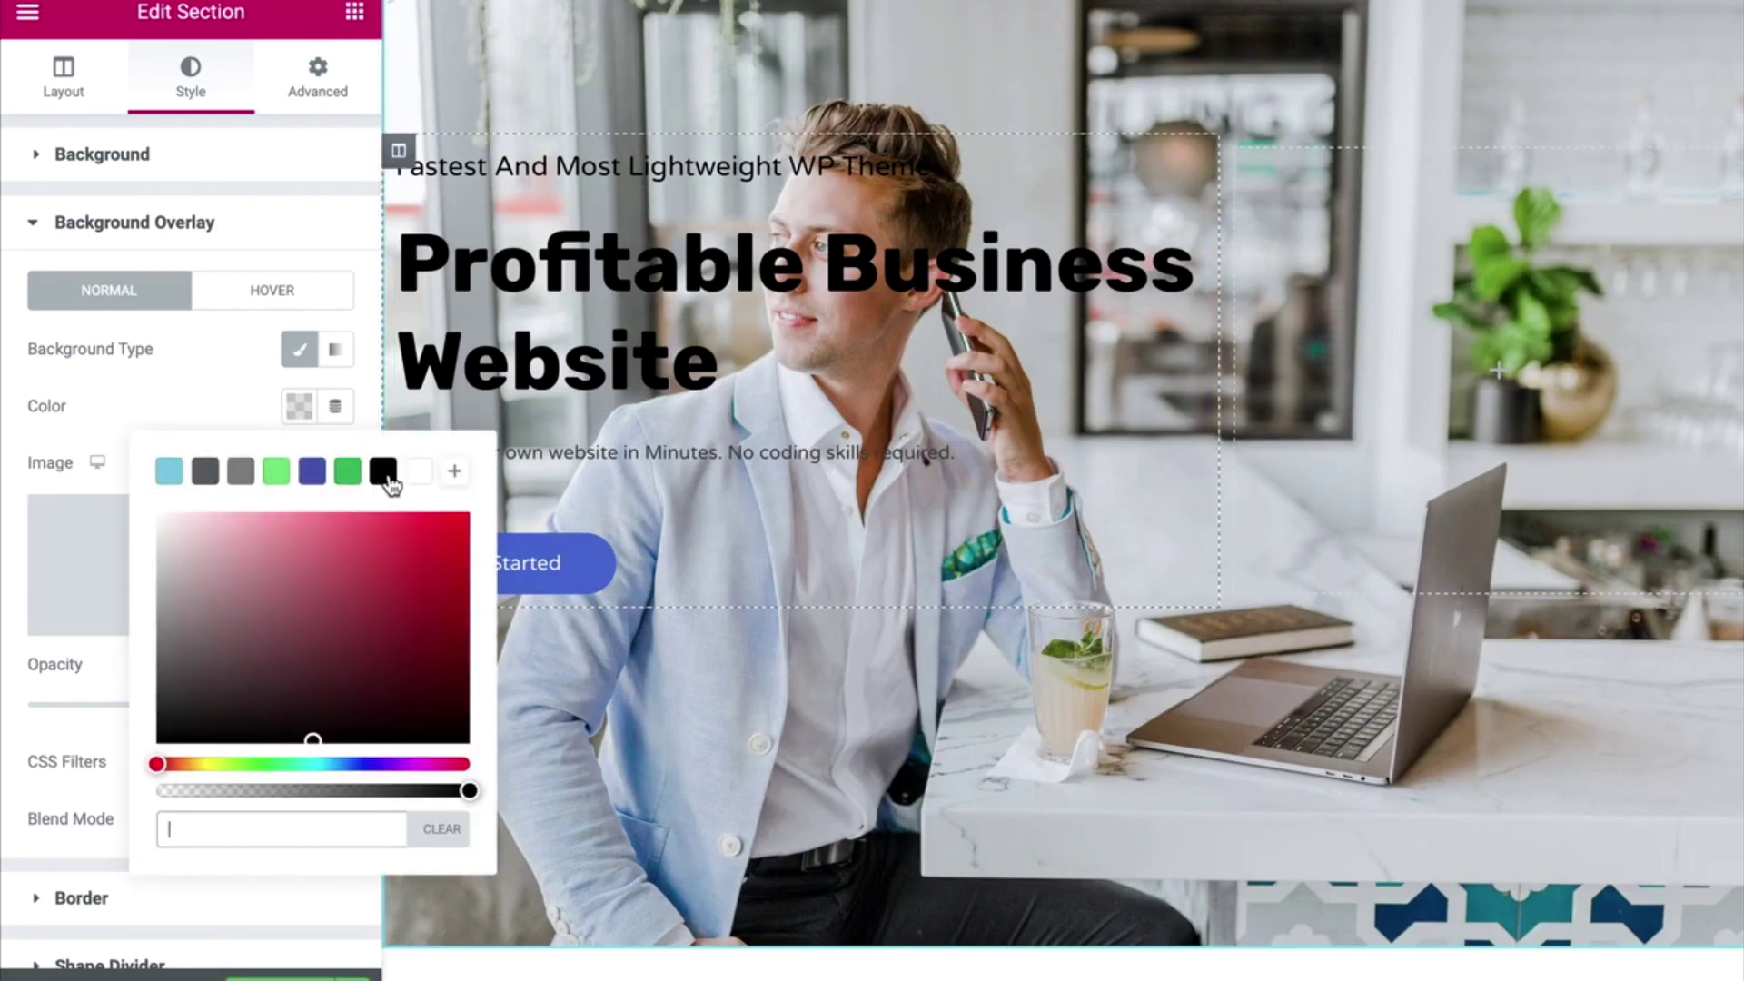
{"action": "left_click", "coordinate": [389, 479]}
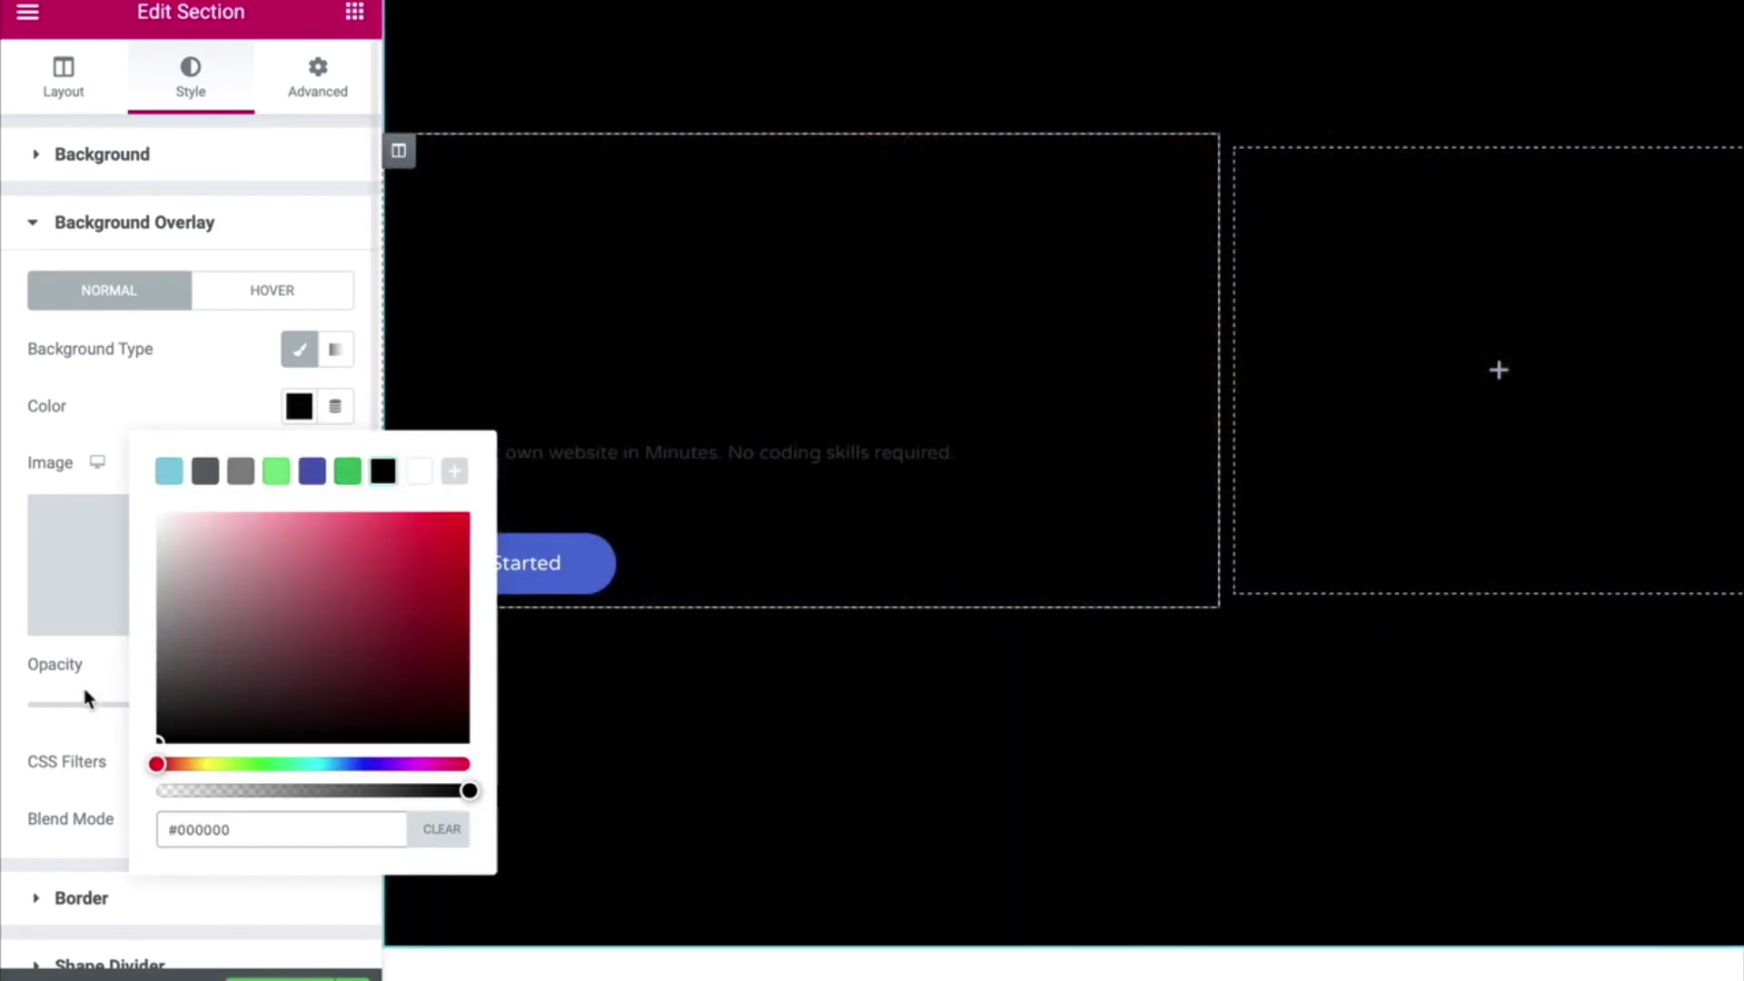
{"action": "left_click", "coordinate": [101, 669]}
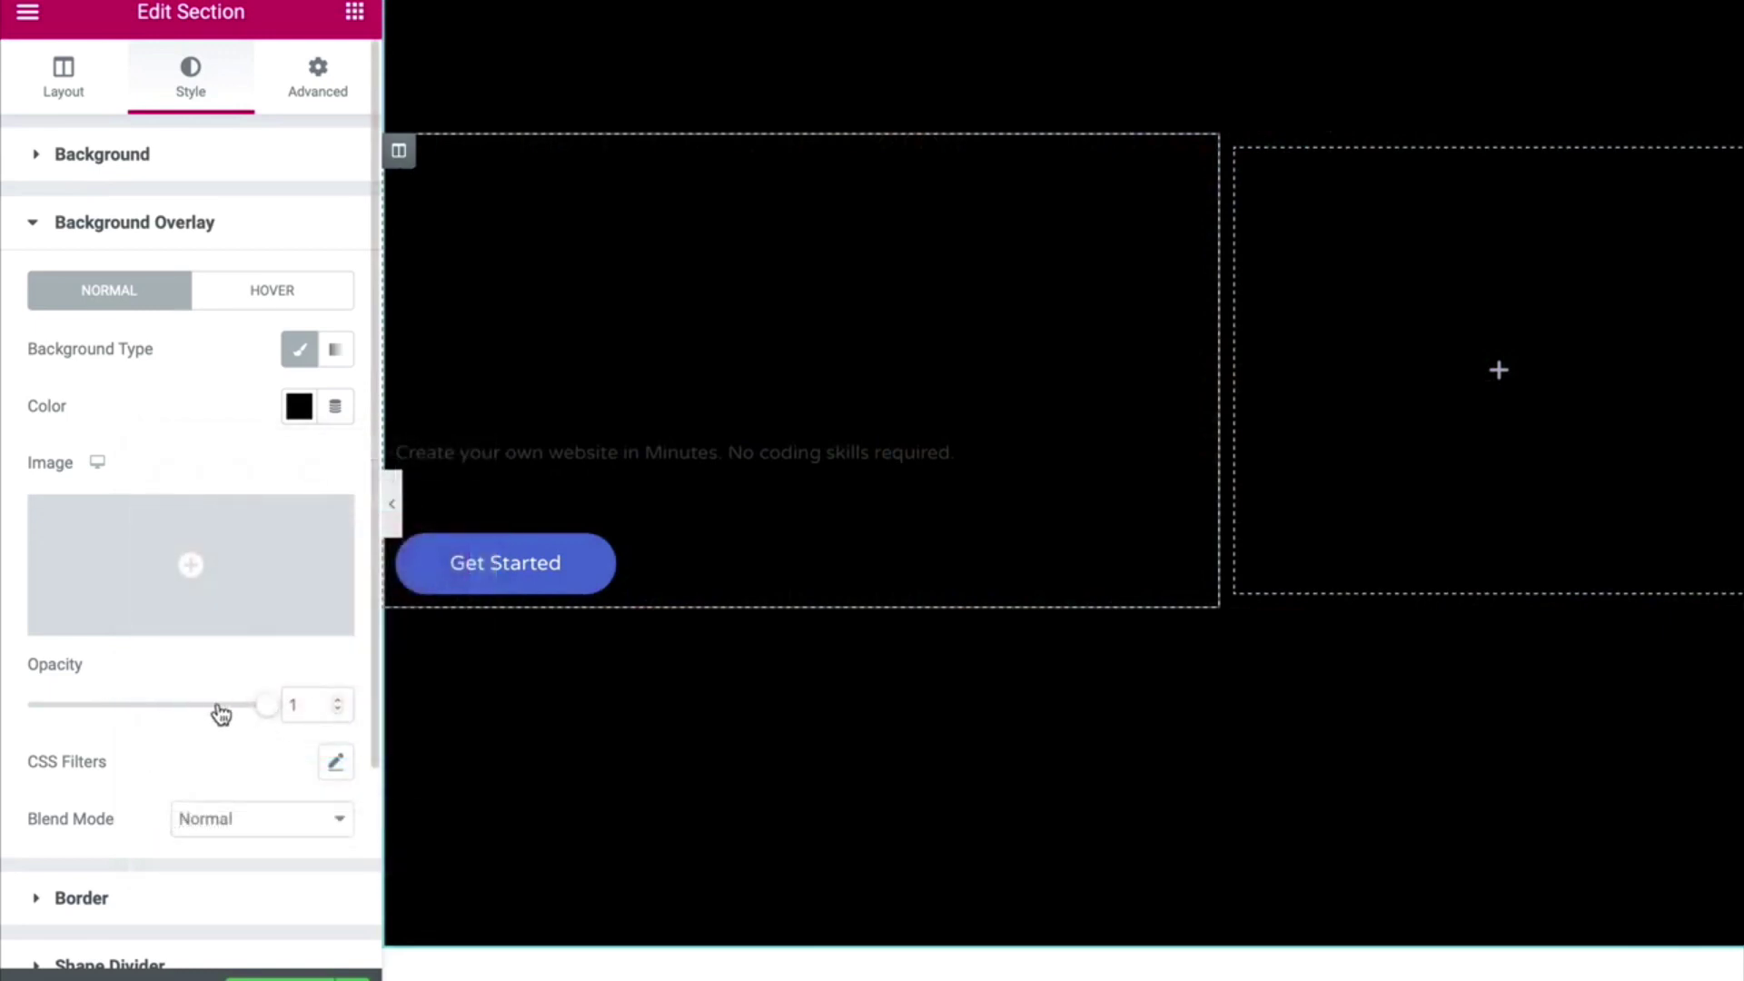
{"action": "left_click_drag", "start_coordinate": [220, 715], "coordinate": [35, 706]}
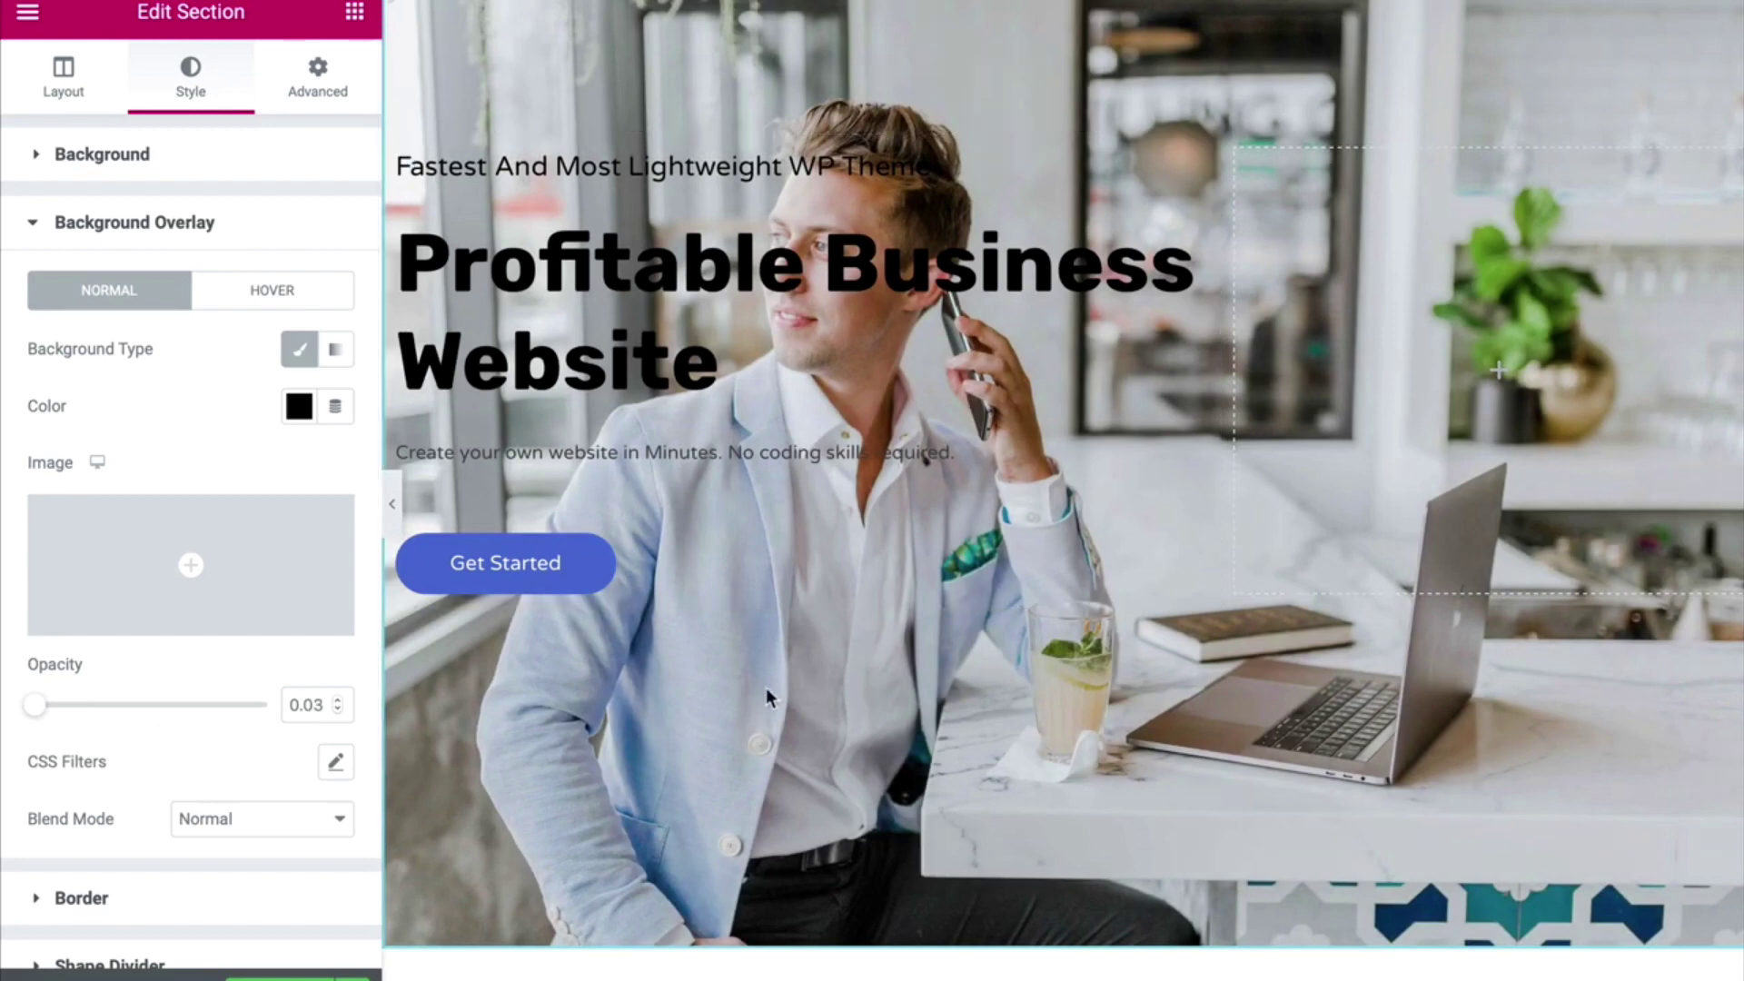
{"action": "scroll", "coordinate": [766, 688], "scroll_direction": "down", "scroll_amount": 6}
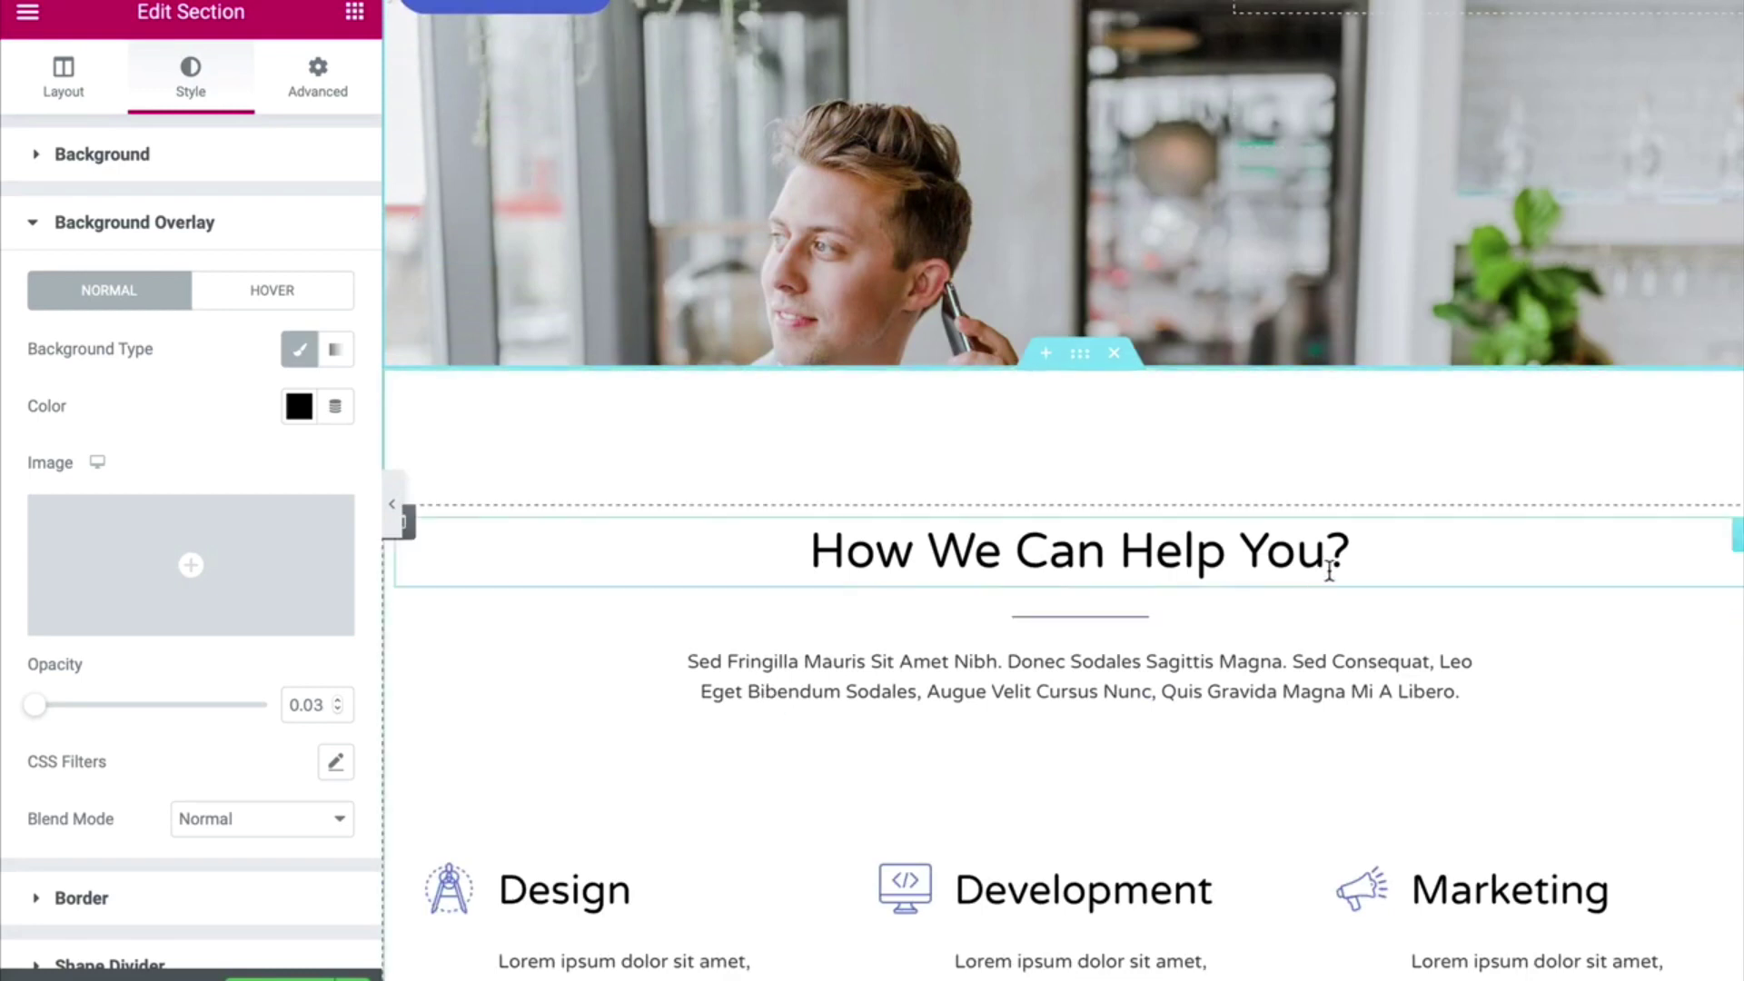
{"action": "left_click", "coordinate": [1341, 560]}
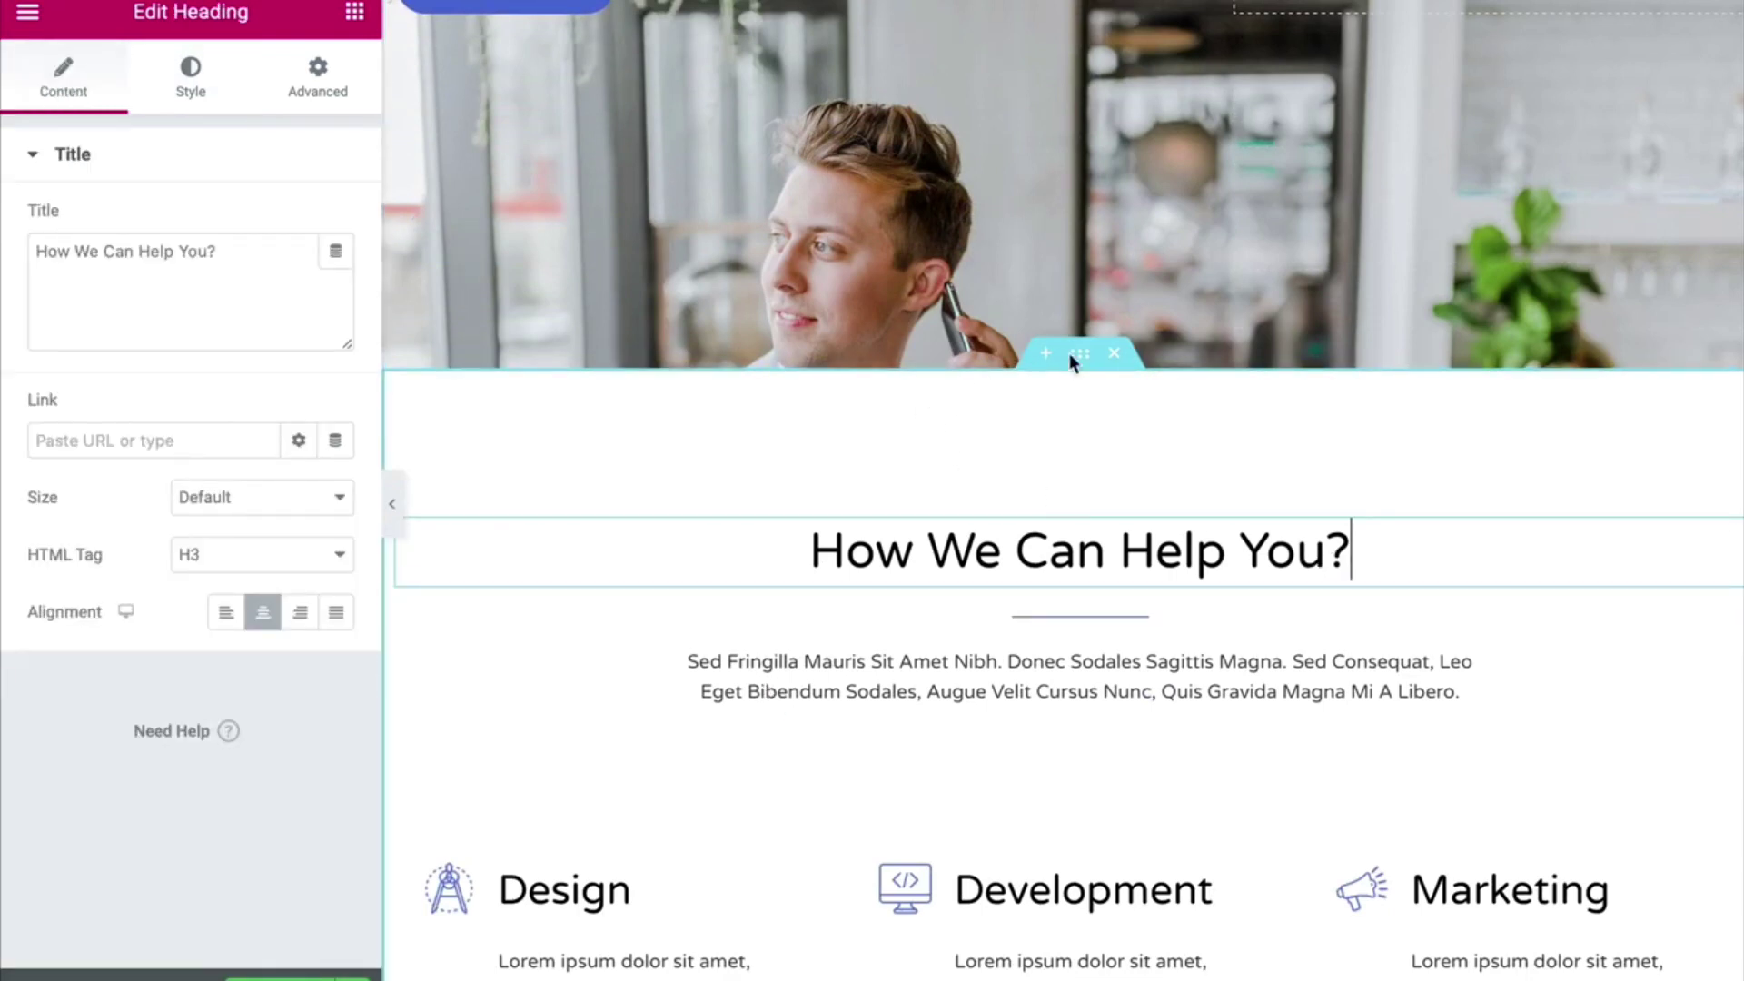
Set the How We Can Help You? heading typography to Default family, size 3 em.
{"action": "left_click", "coordinate": [1385, 554]}
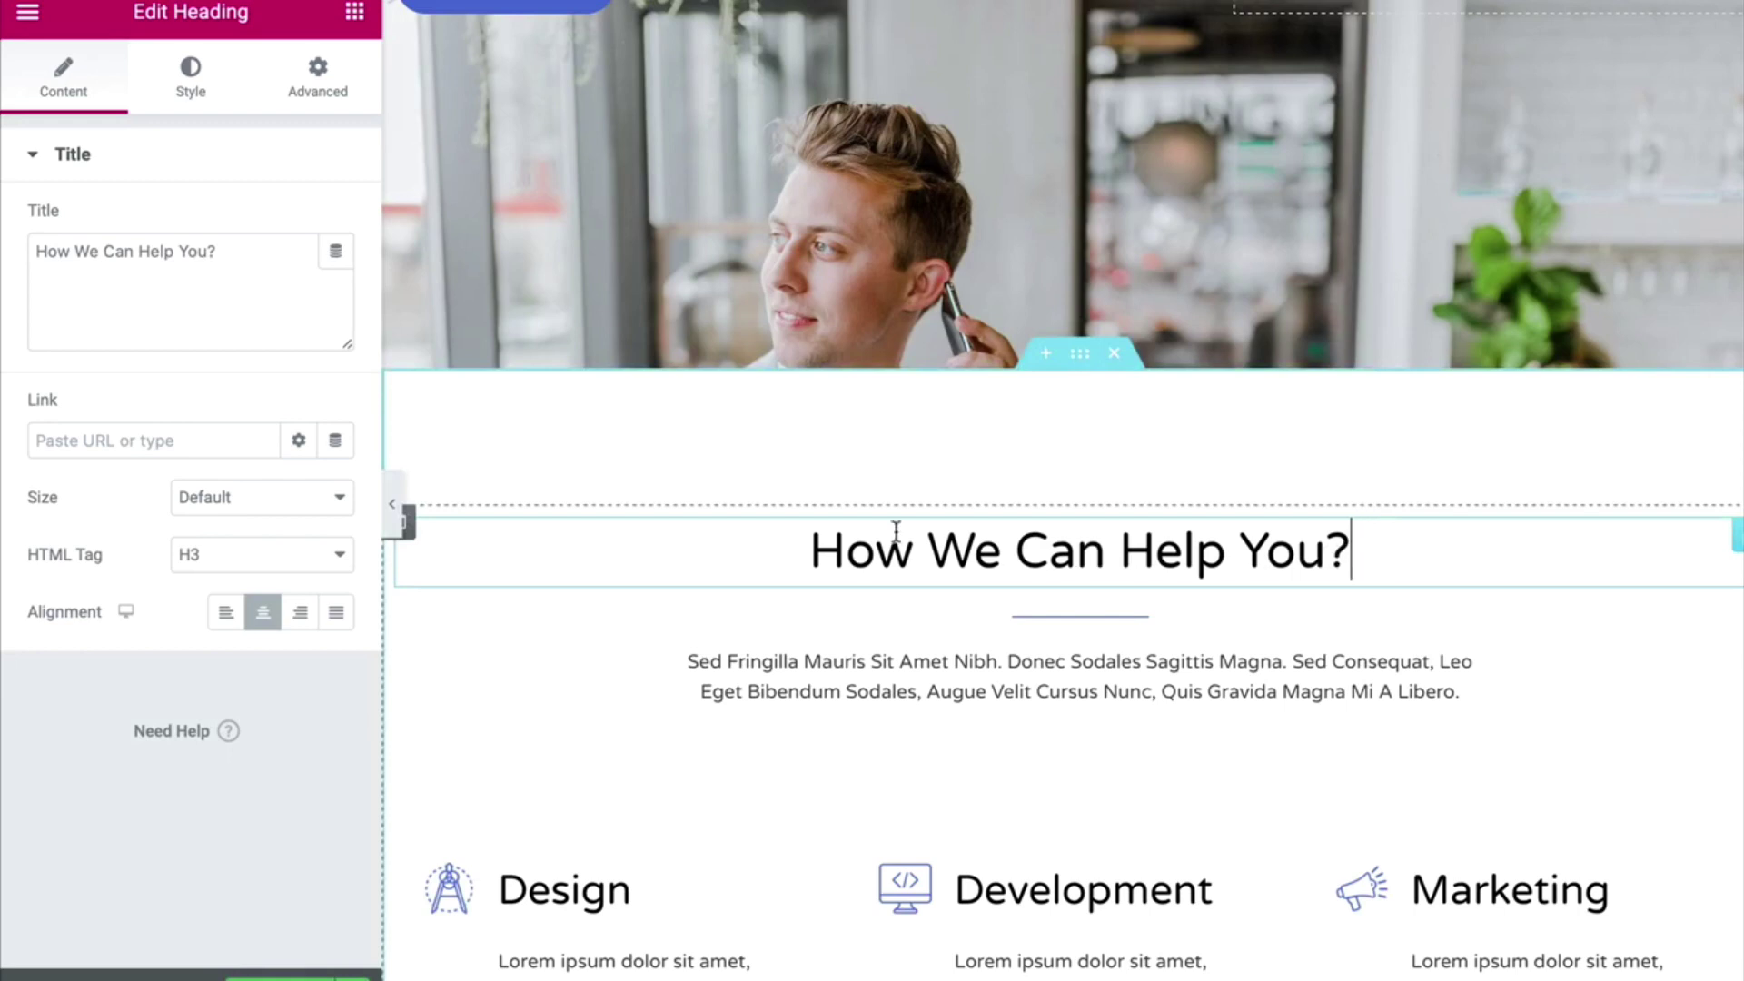
{"action": "left_click", "coordinate": [225, 254]}
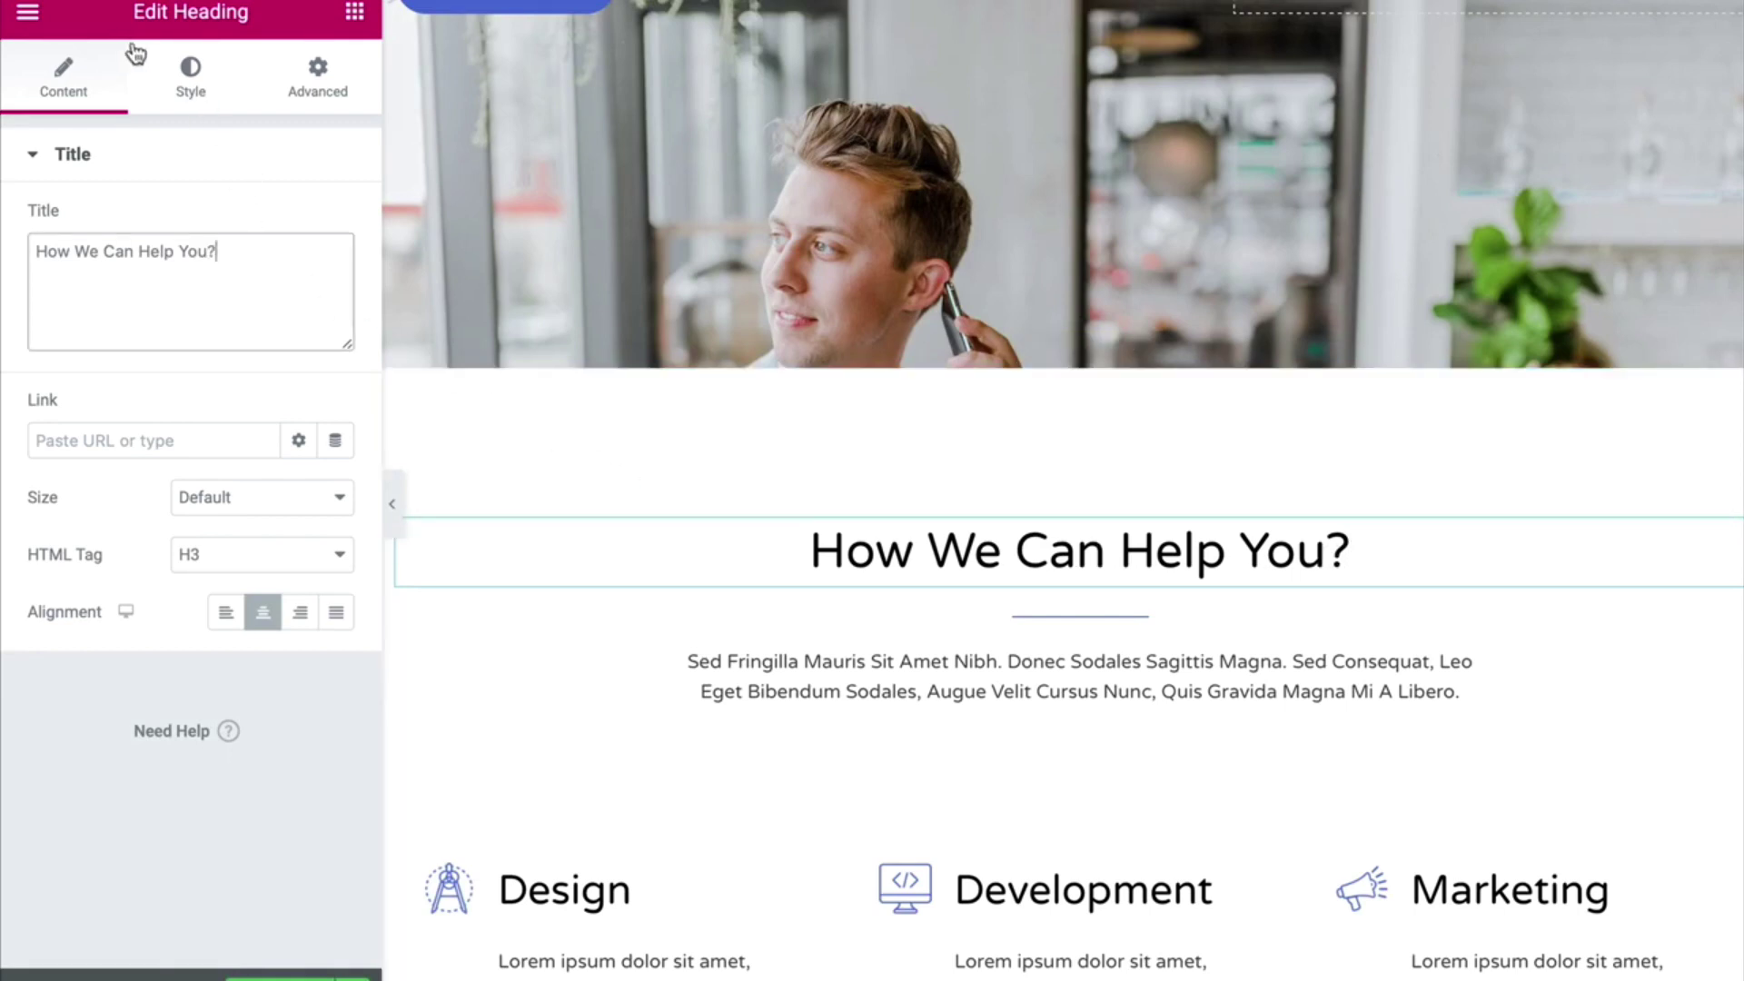
{"action": "left_click", "coordinate": [191, 79]}
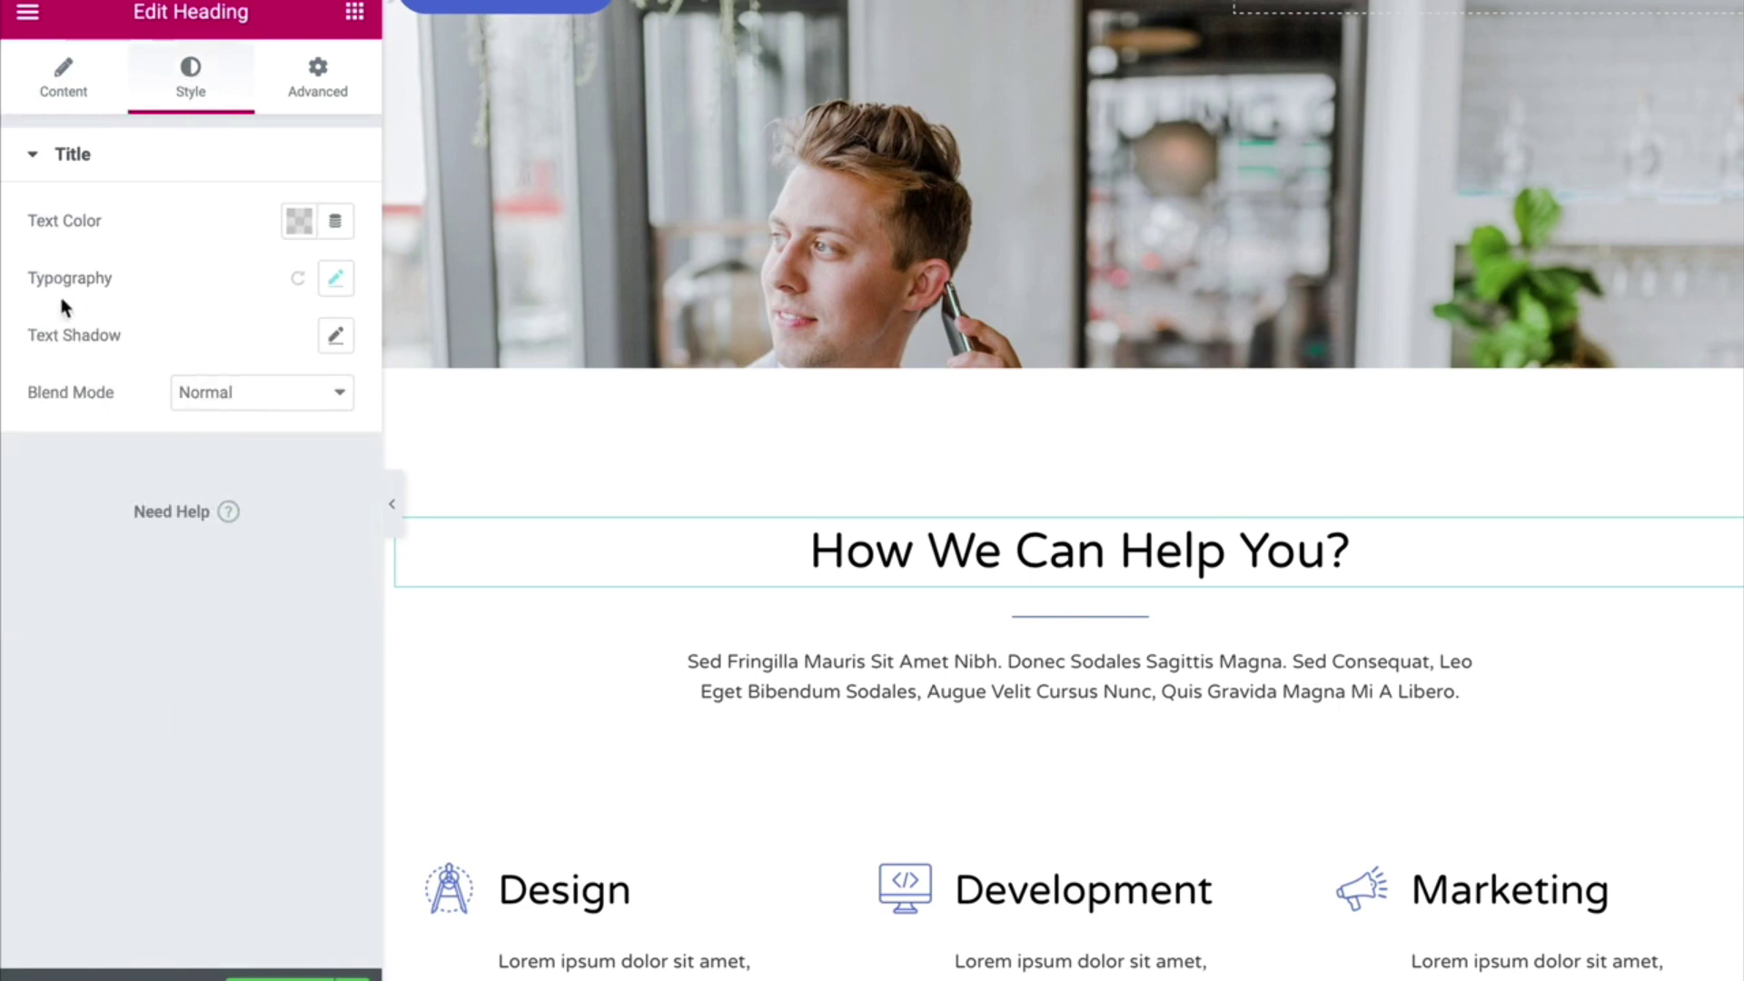
{"action": "left_click", "coordinate": [338, 284]}
{"action": "left_click", "coordinate": [307, 352]}
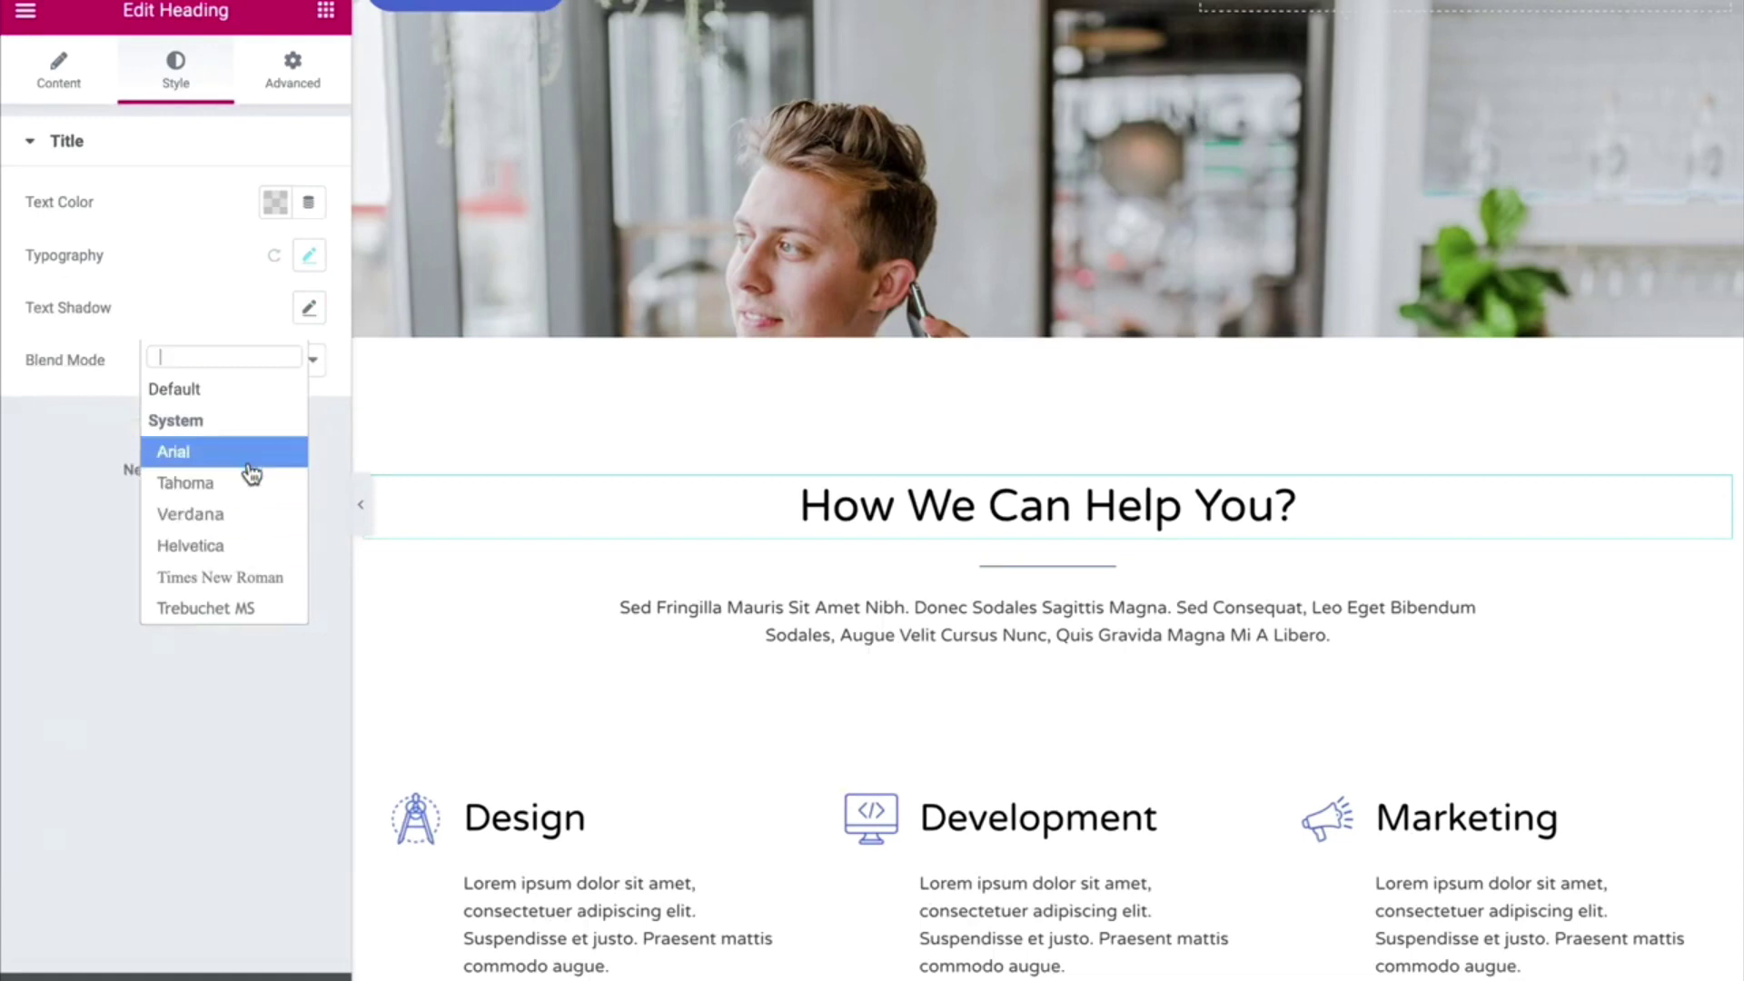
{"action": "left_click", "coordinate": [182, 388]}
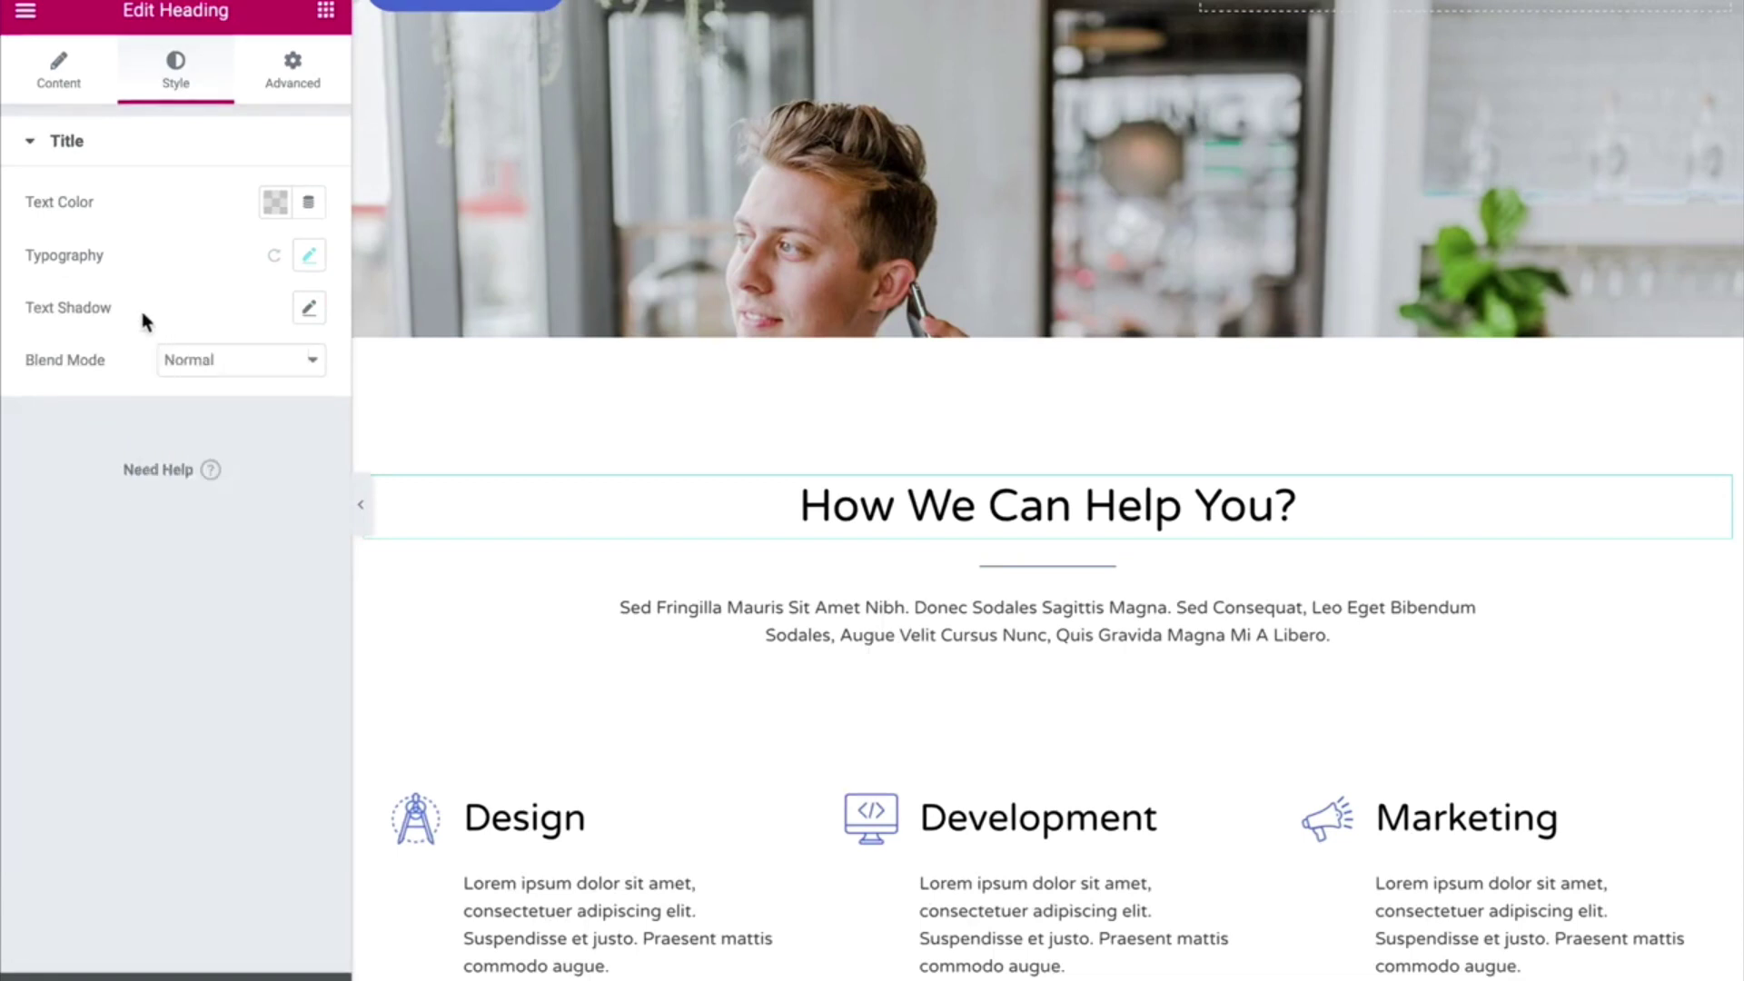
{"action": "left_click", "coordinate": [309, 257]}
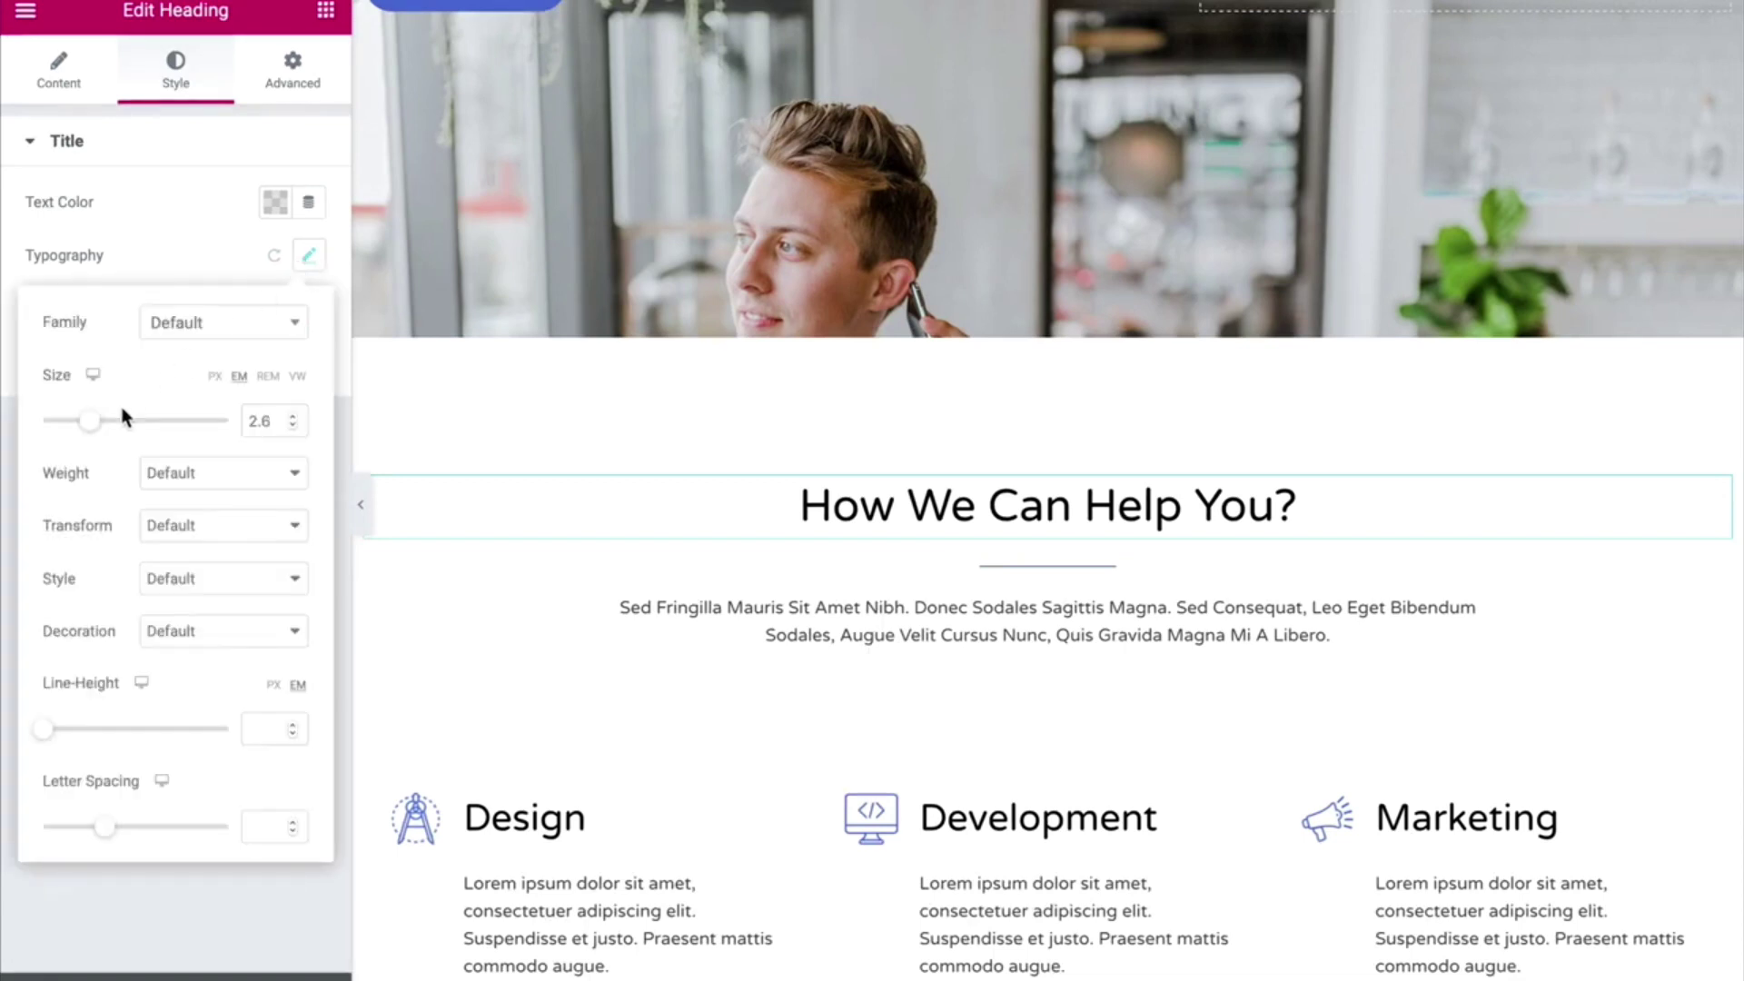
{"action": "mouse_move", "coordinate": [106, 429]}
{"action": "left_mouse_down"}
{"action": "mouse_move", "coordinate": [156, 428]}
{"action": "mouse_move", "coordinate": [98, 428]}
{"action": "left_mouse_up"}
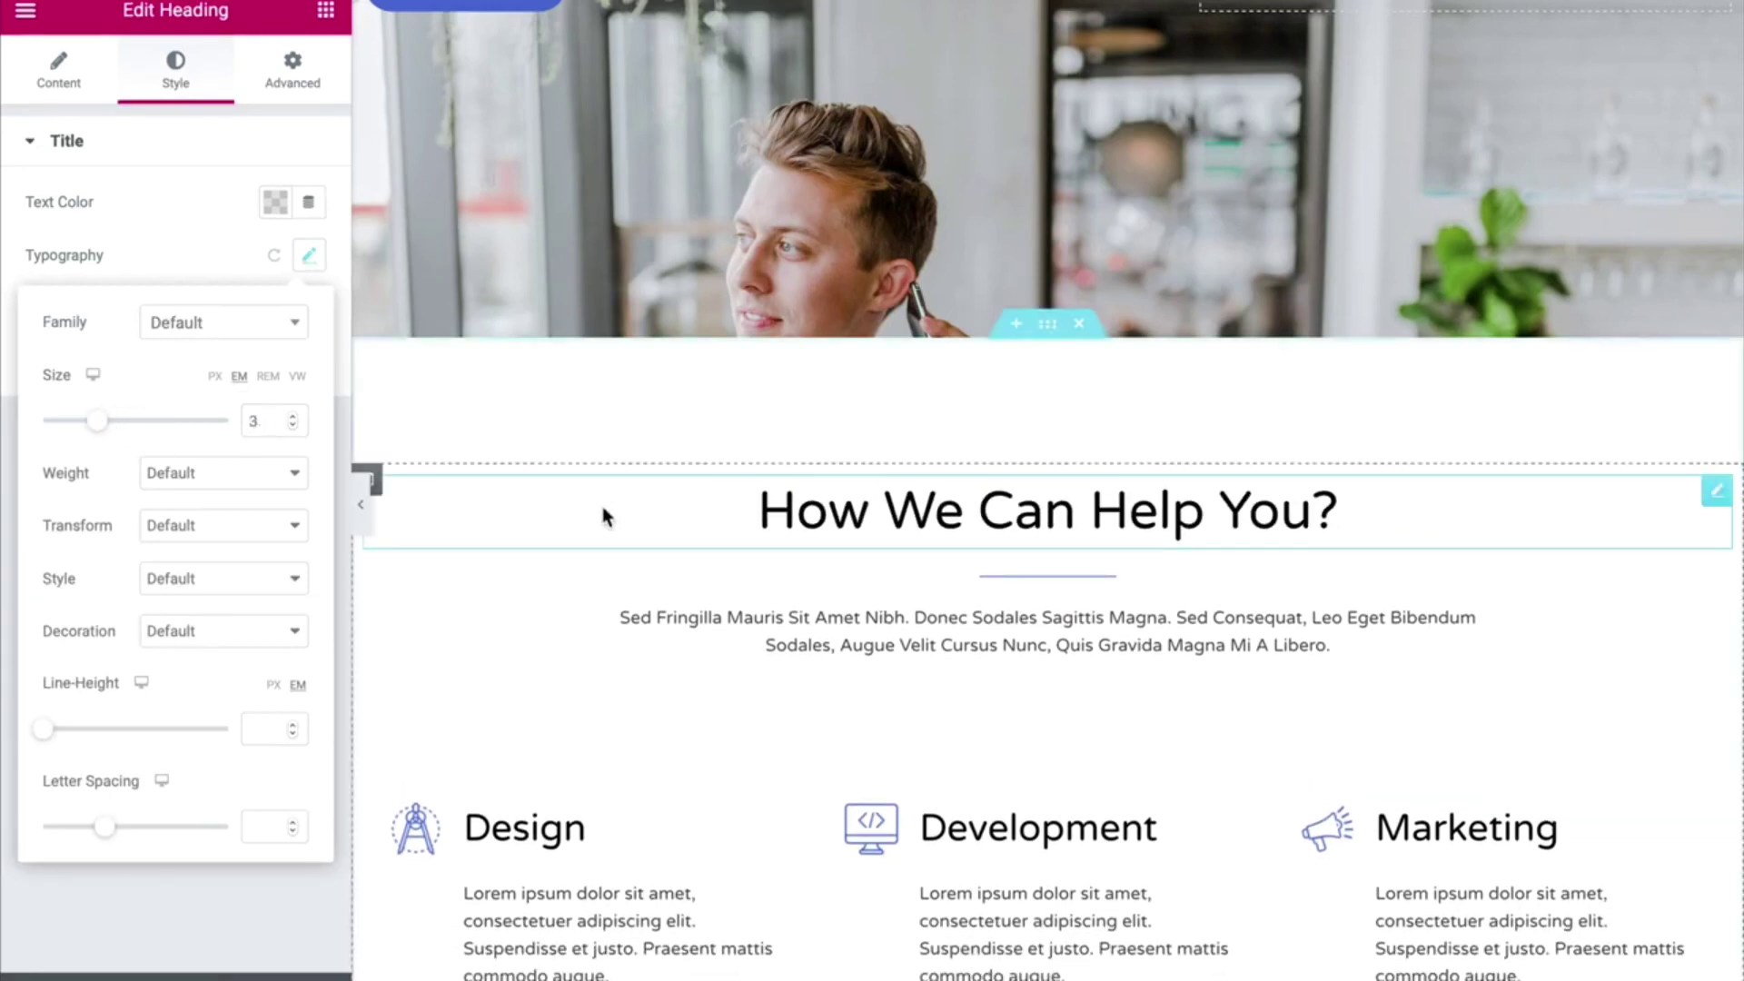
{"action": "scroll", "coordinate": [604, 505], "scroll_direction": "down", "scroll_amount": 2}
{"action": "scroll", "coordinate": [612, 512], "scroll_direction": "down", "scroll_amount": 4}
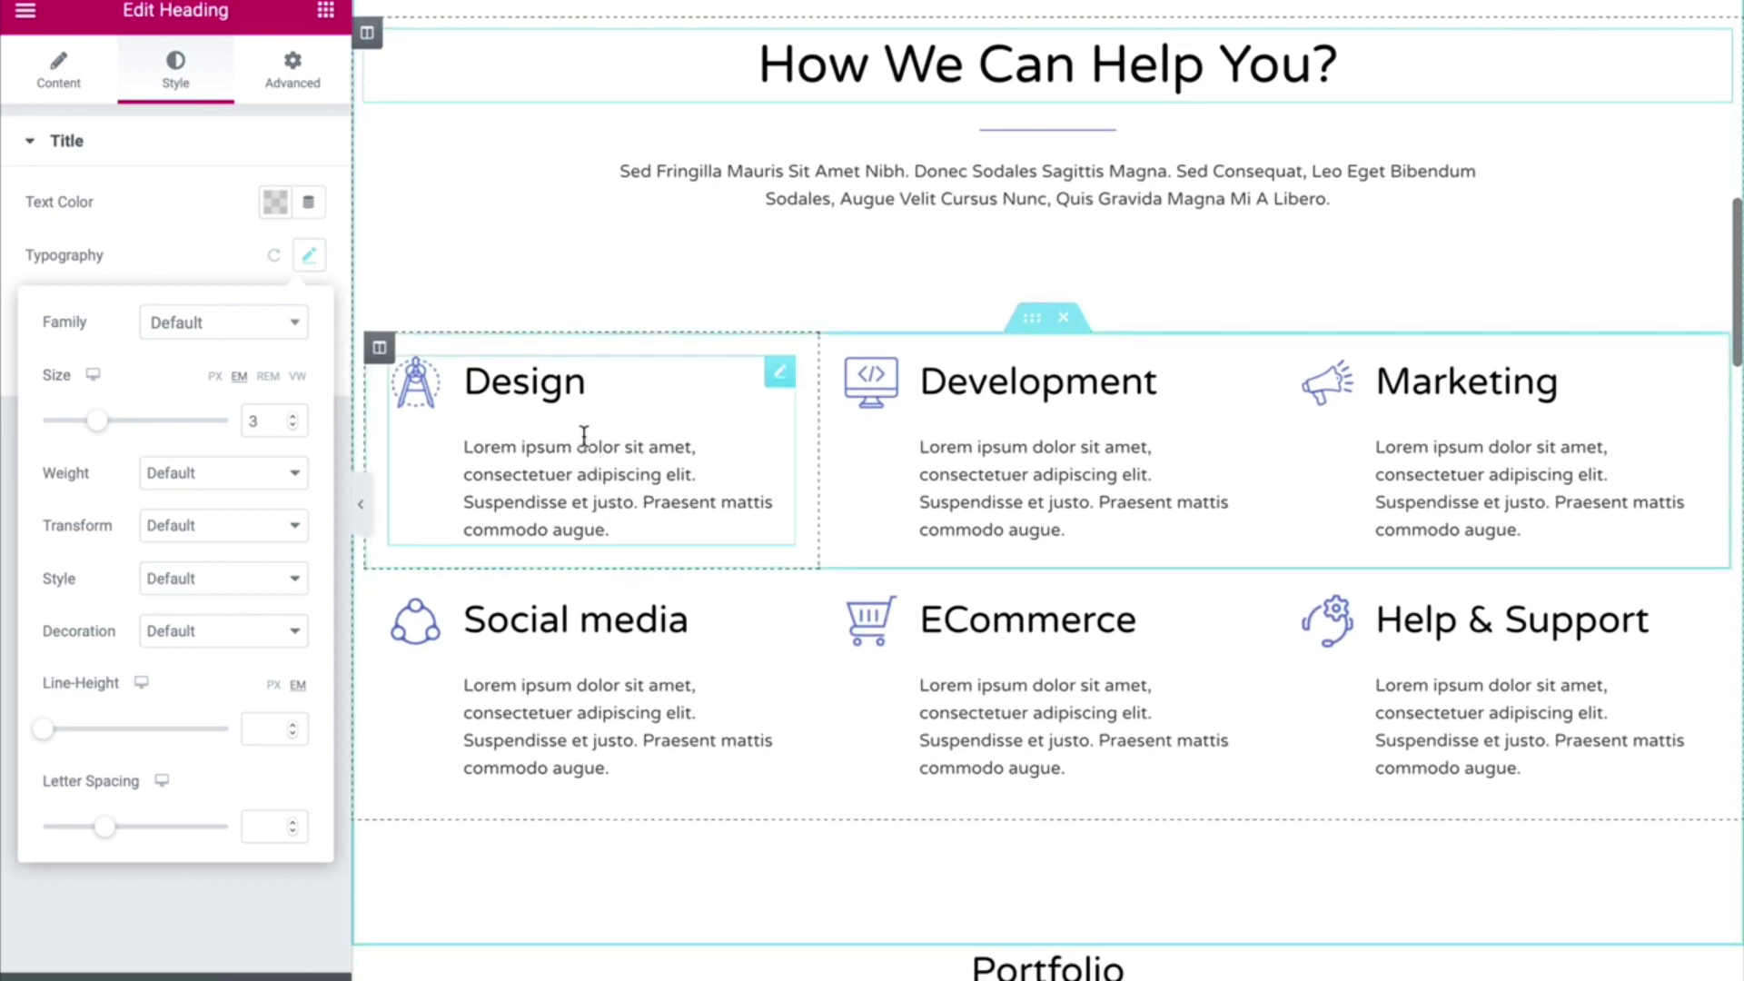
Open the Design service box's icon library, then close it without changing the icon.
{"action": "left_click", "coordinate": [585, 425]}
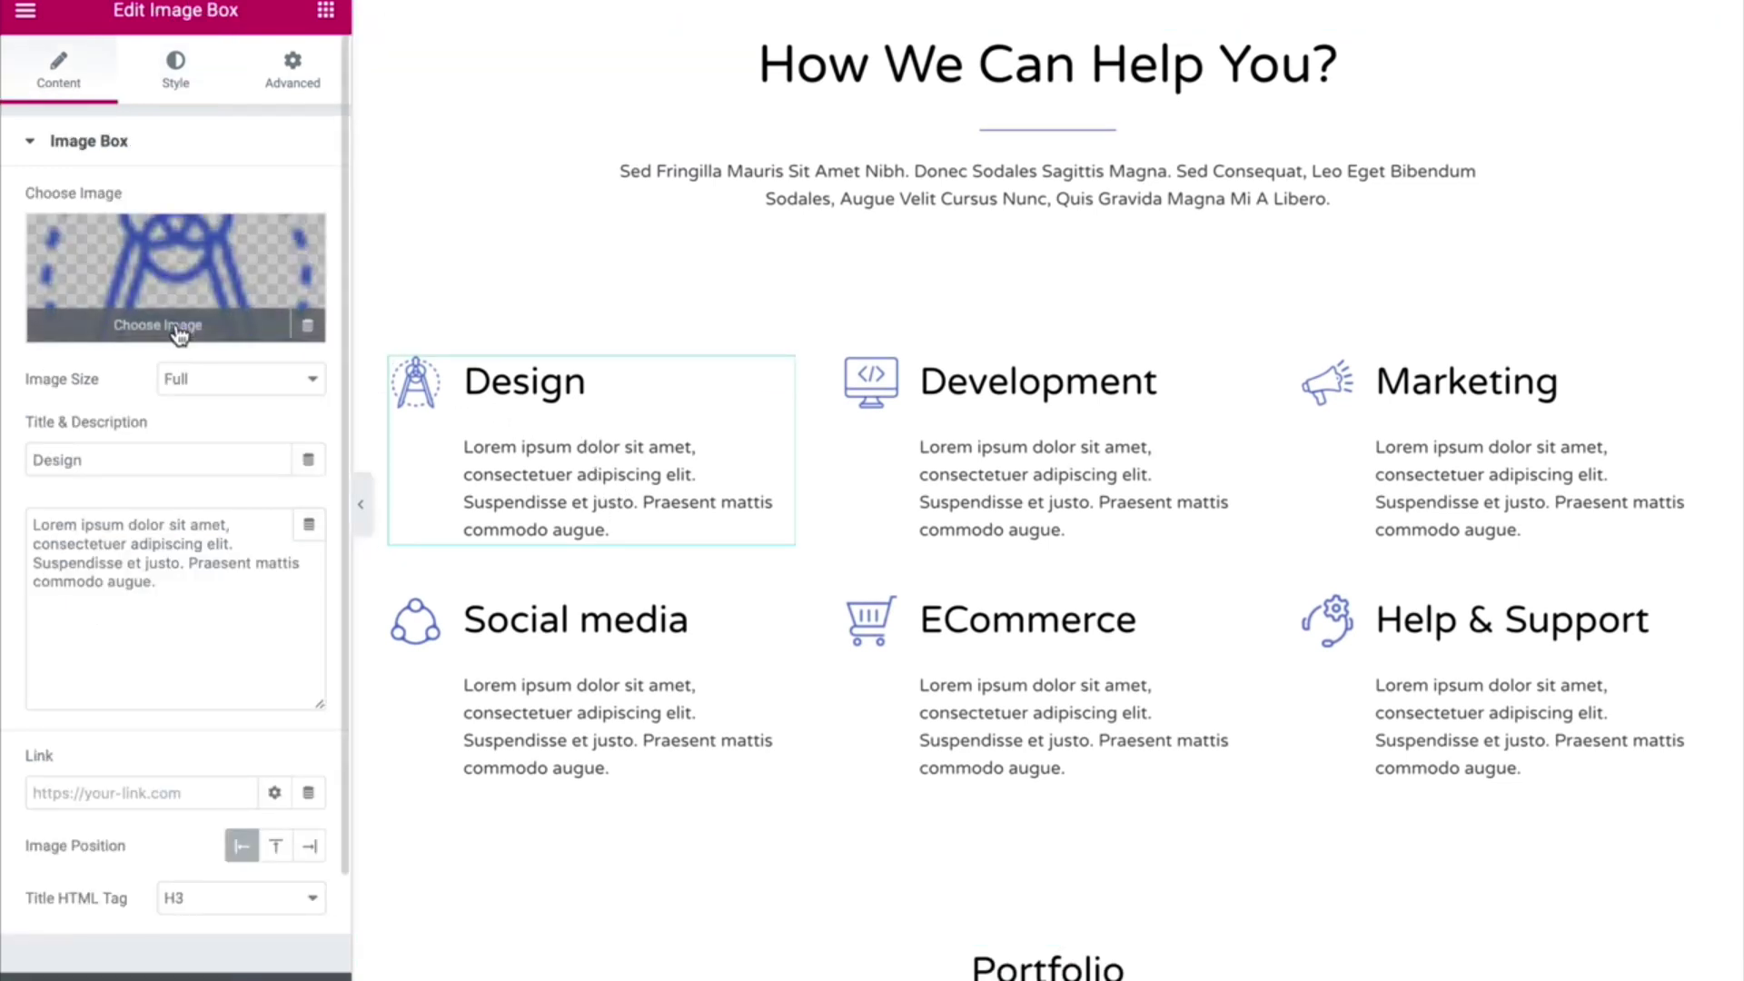
{"action": "left_click", "coordinate": [179, 334]}
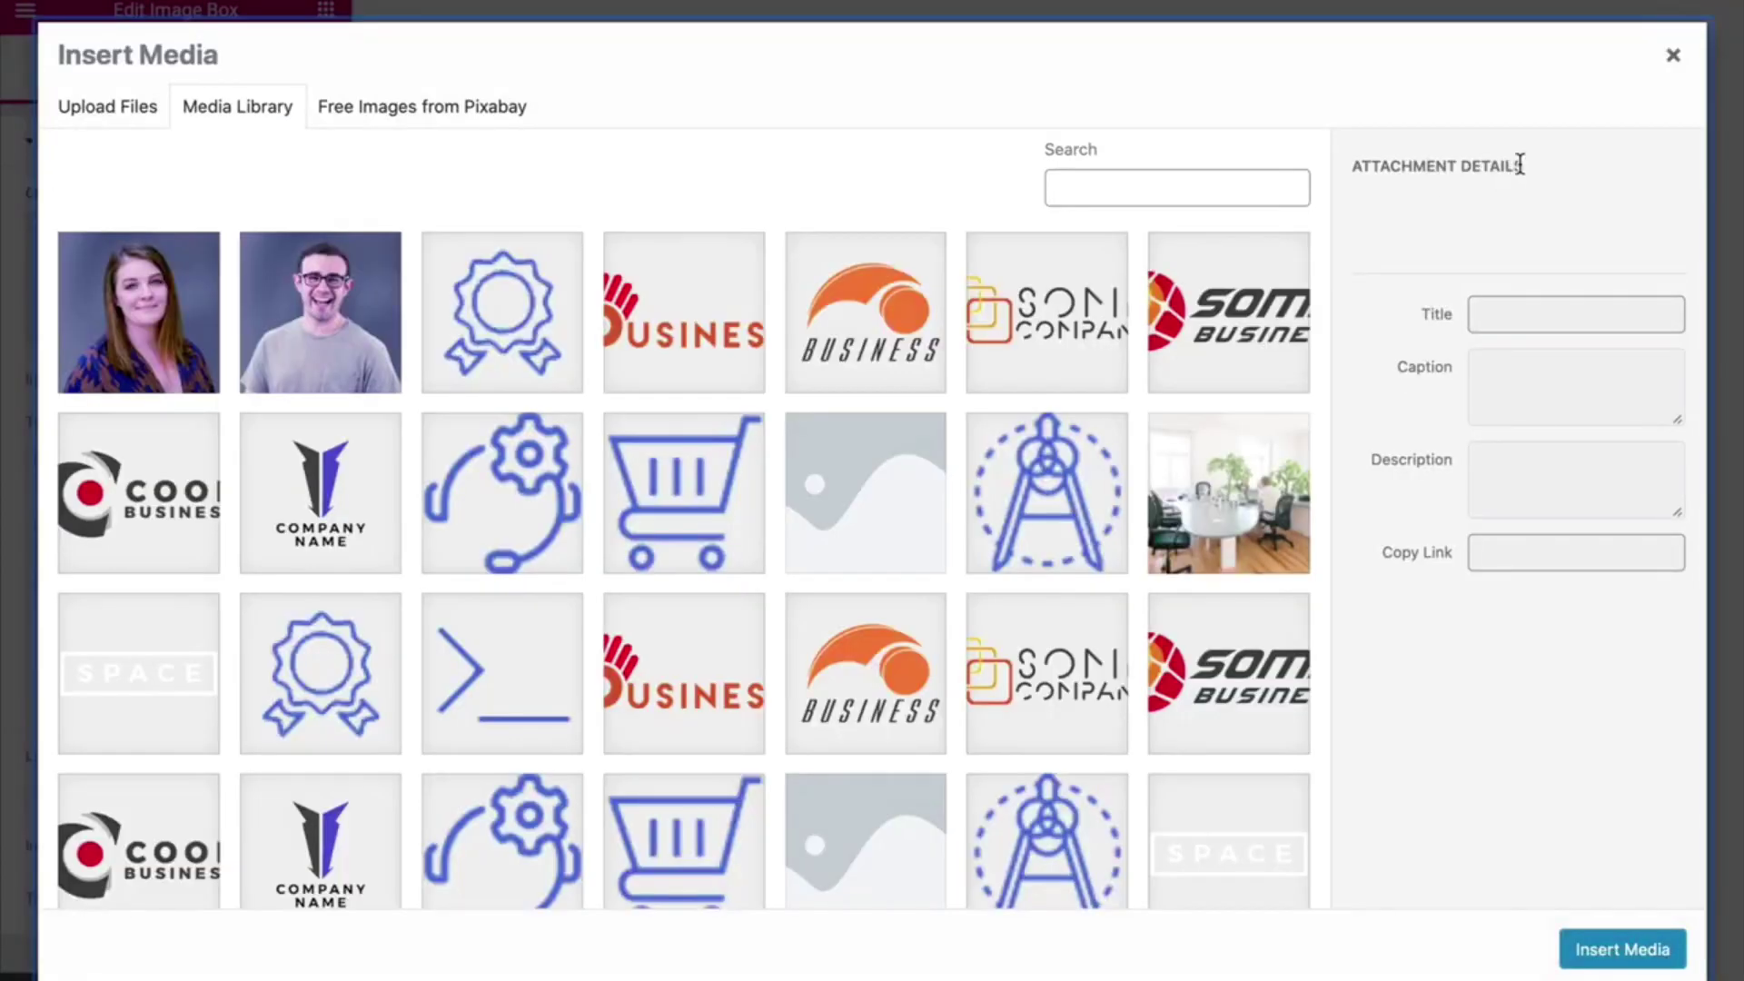
{"action": "left_click", "coordinate": [1671, 56]}
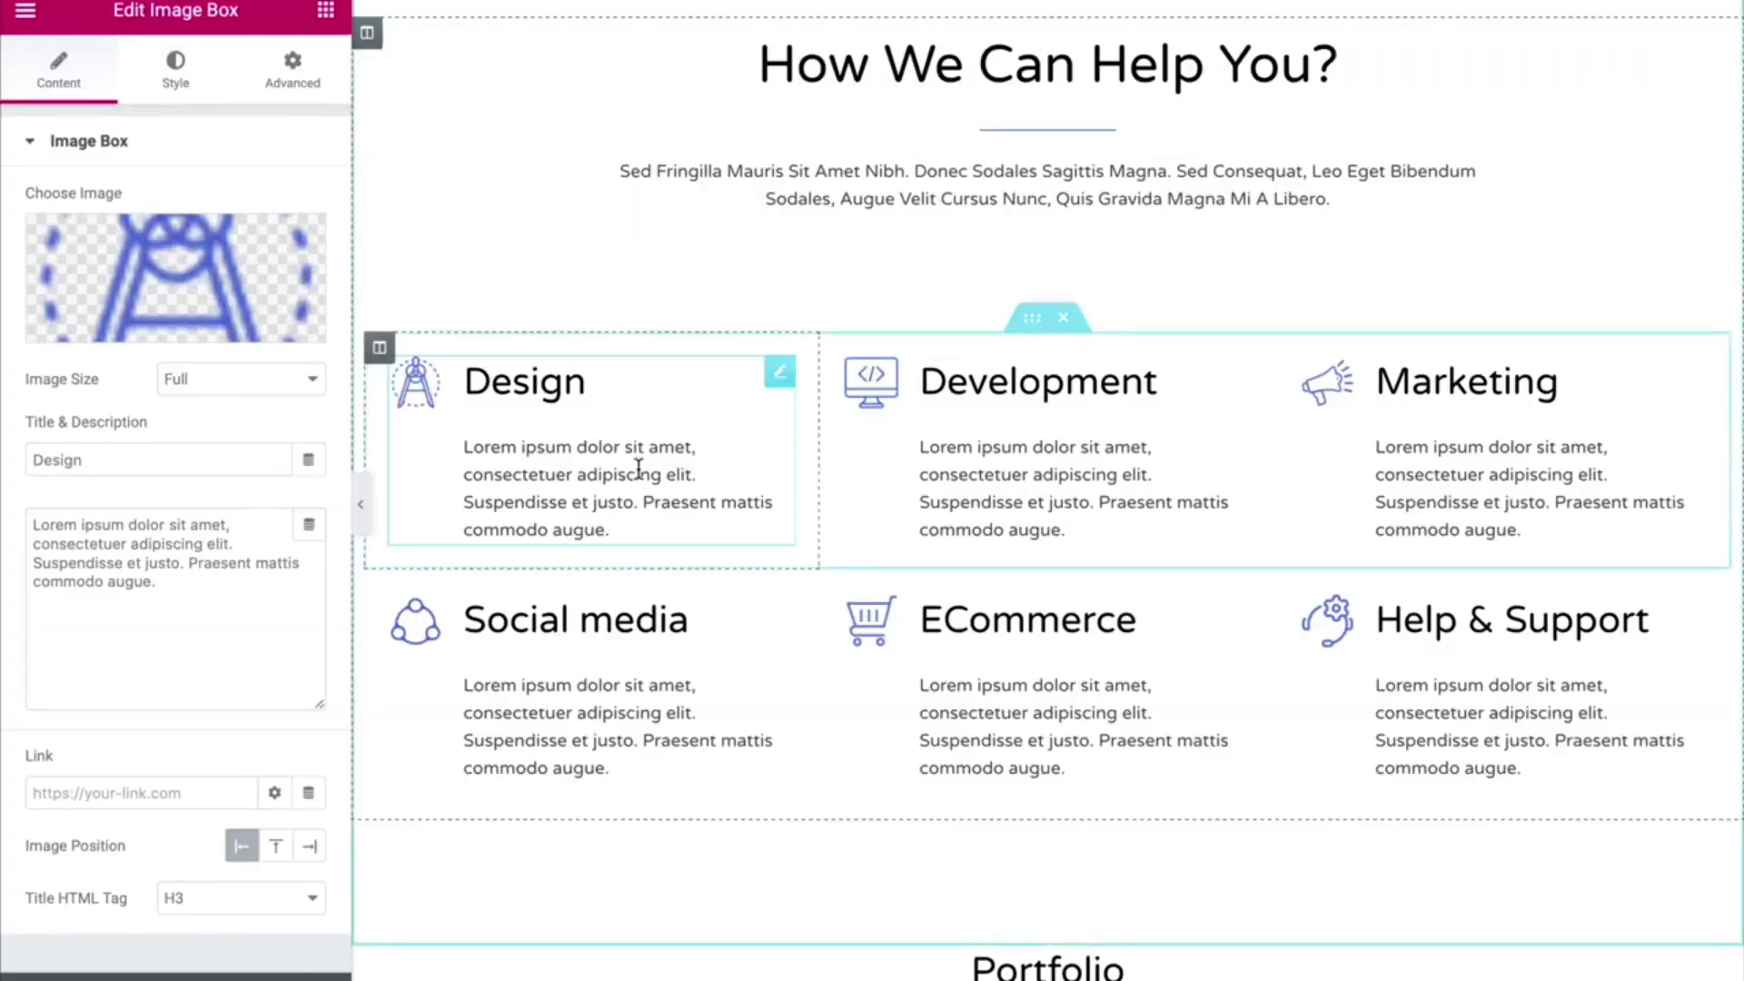
{"action": "scroll", "coordinate": [945, 474], "scroll_direction": "down", "scroll_amount": 9}
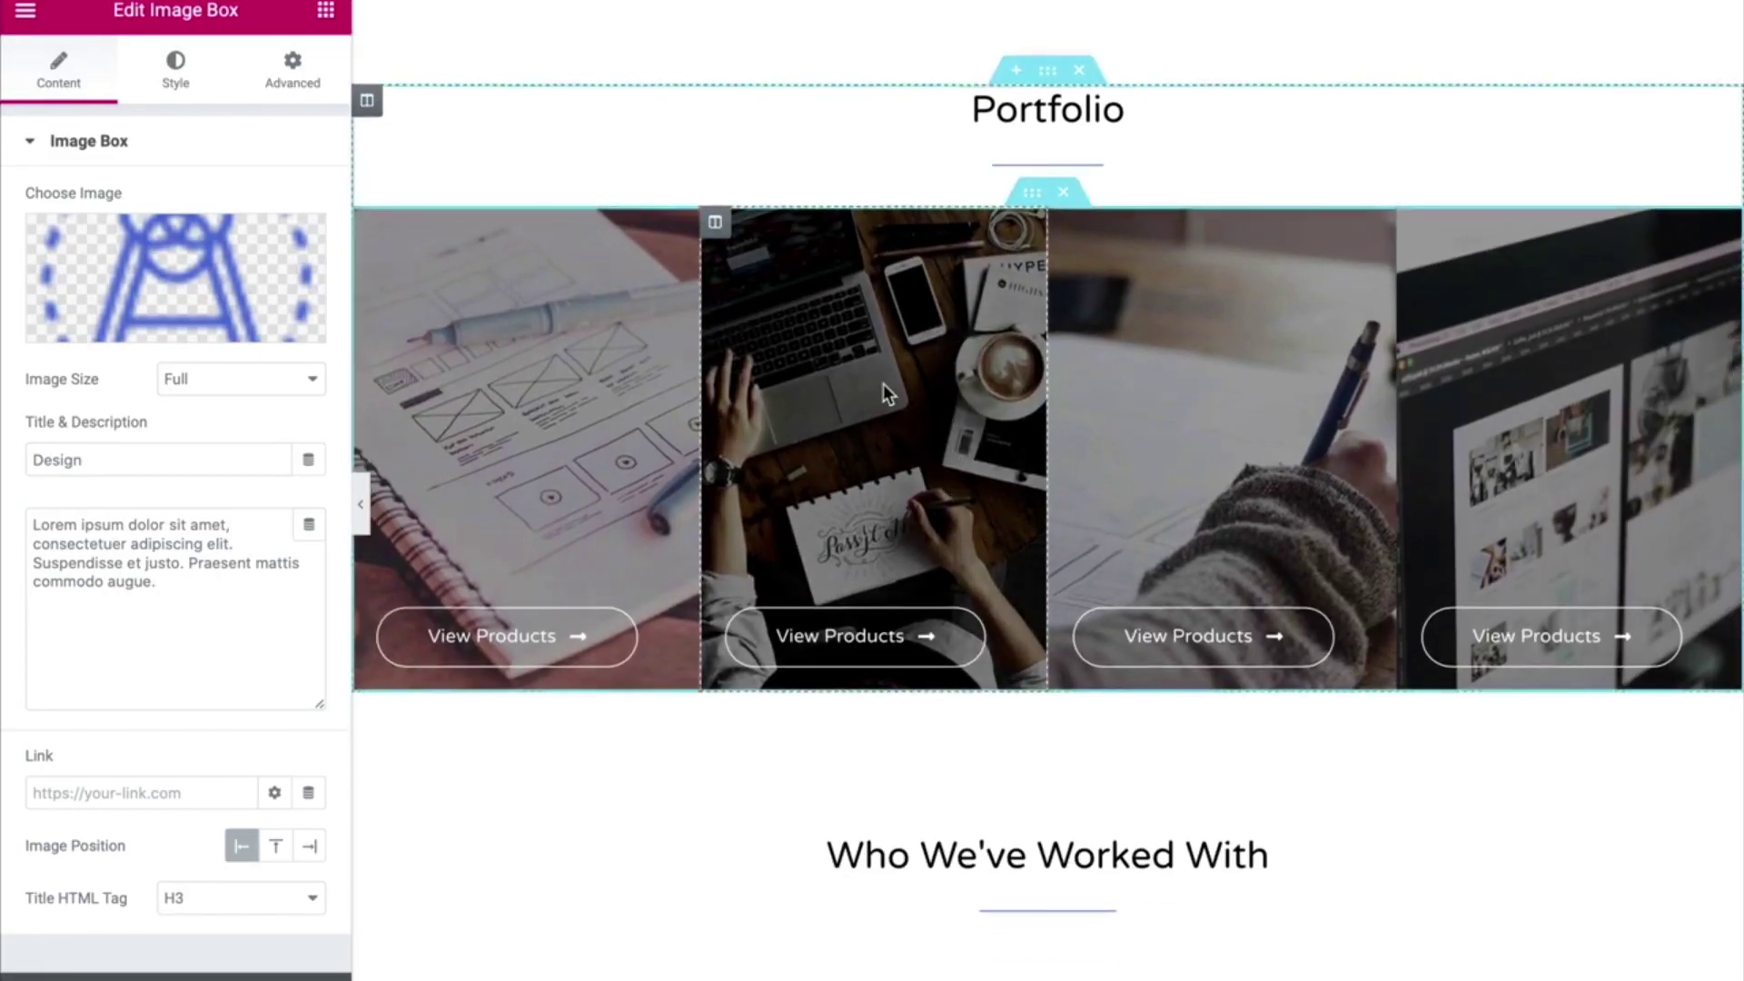
Open the style settings of the portfolio image column.
{"action": "left_click", "coordinate": [722, 232]}
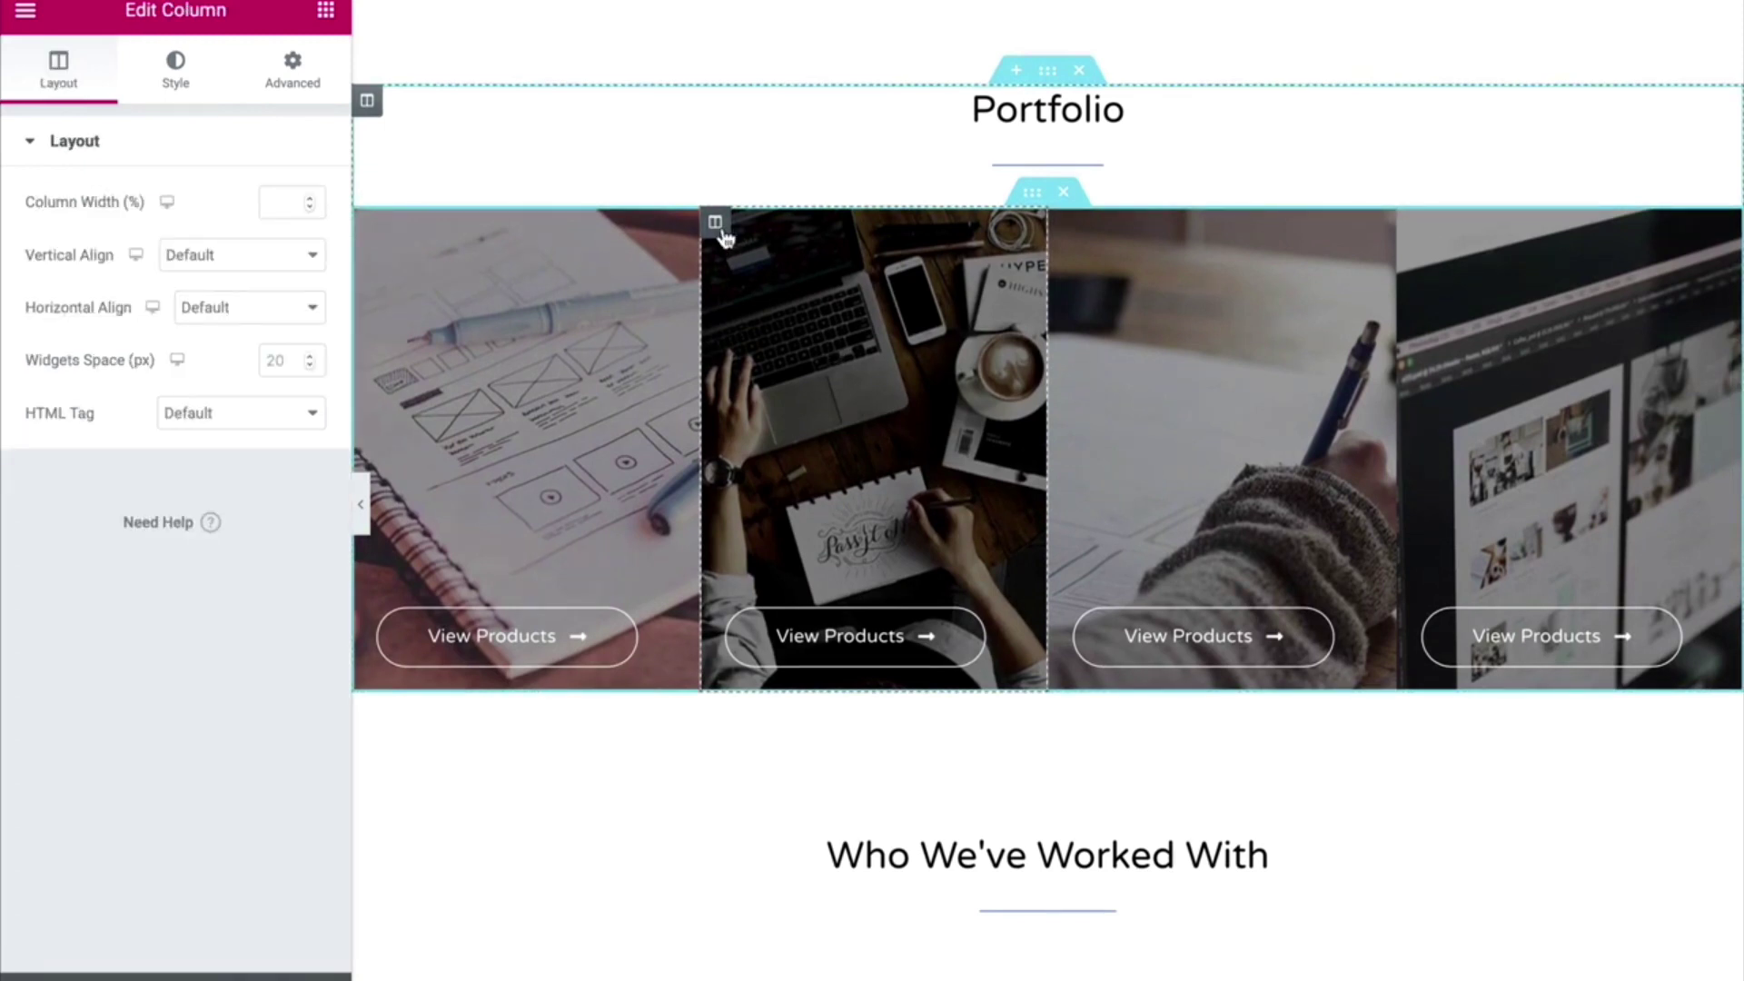
{"action": "left_click", "coordinate": [172, 78]}
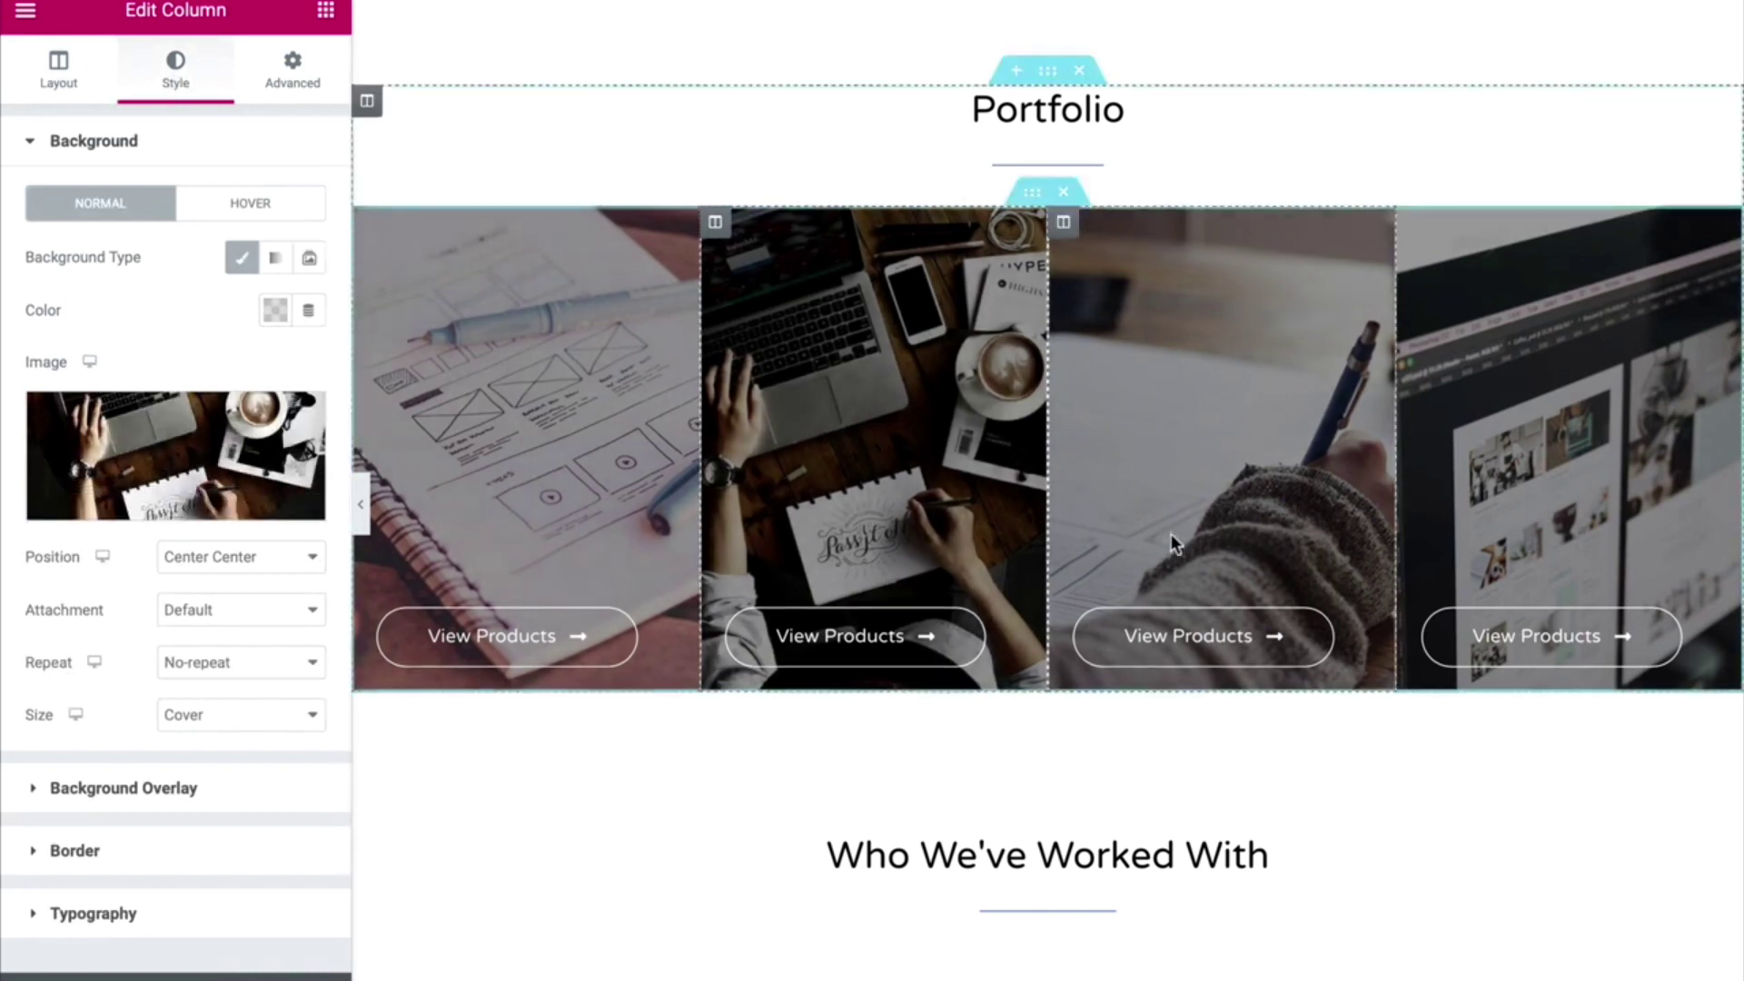
{"action": "scroll", "coordinate": [1168, 536], "scroll_direction": "down", "scroll_amount": 5}
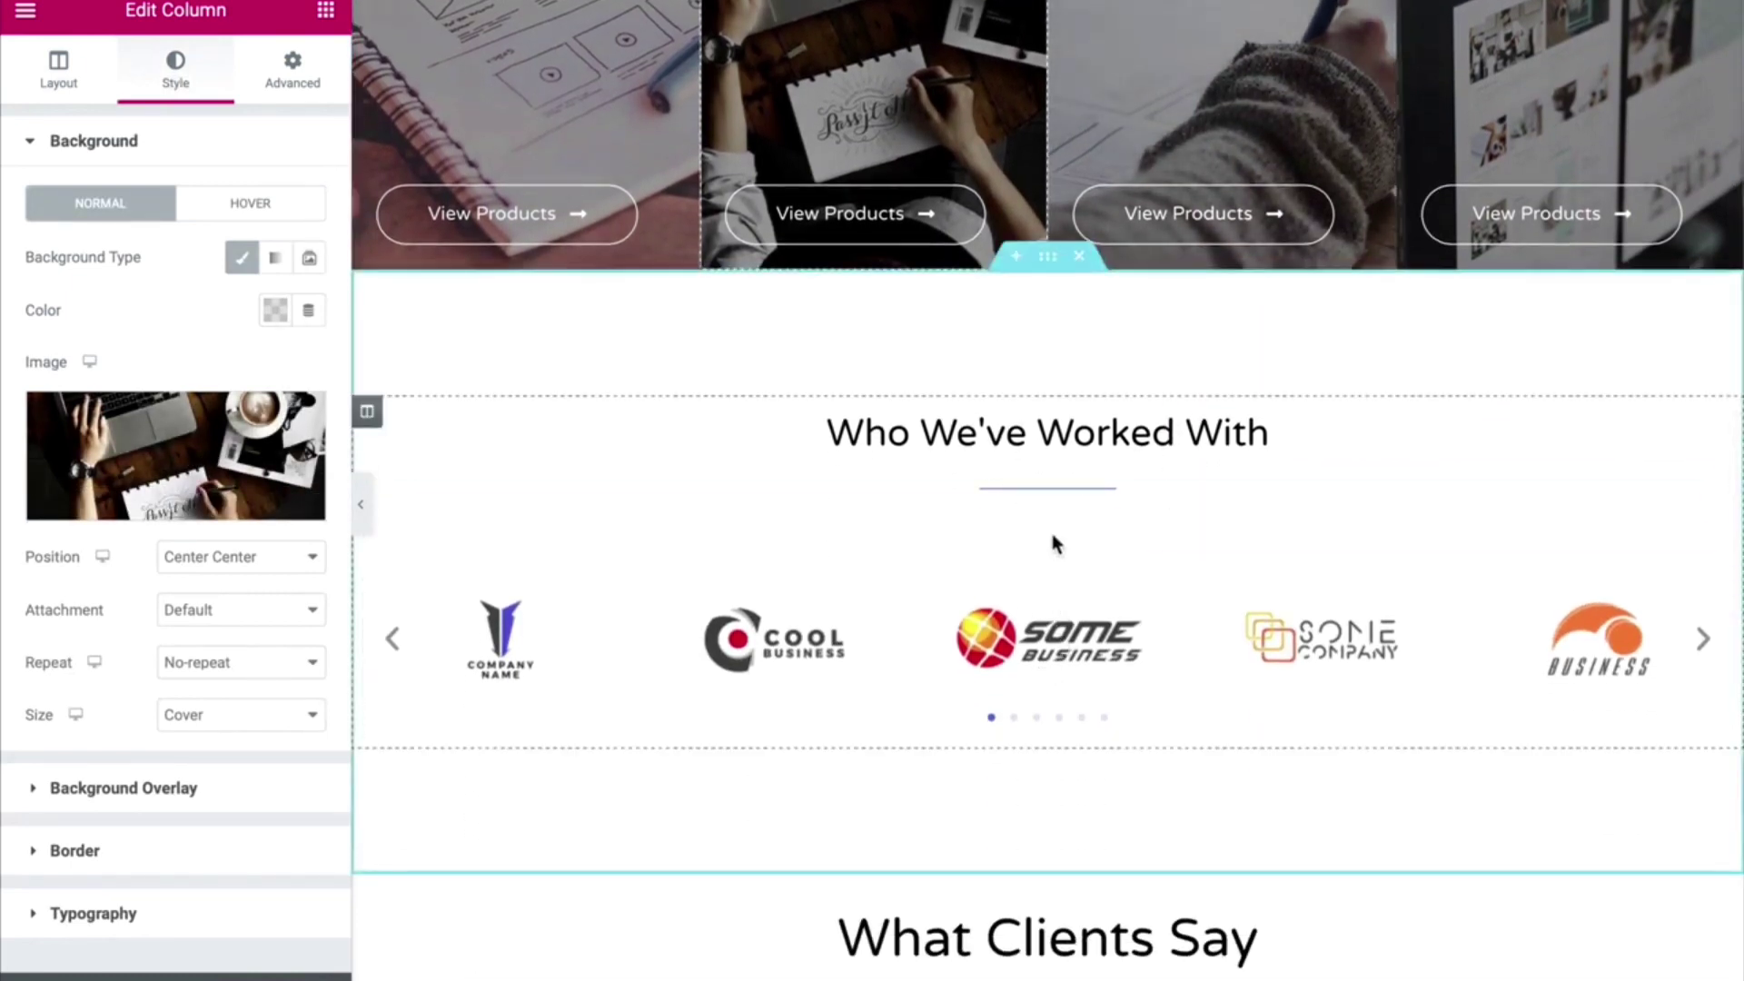
Delete the Who We've Worked With logo section and scroll to check the page.
{"action": "left_click", "coordinate": [1077, 263]}
{"action": "scroll", "coordinate": [908, 571], "scroll_direction": "down", "scroll_amount": 6}
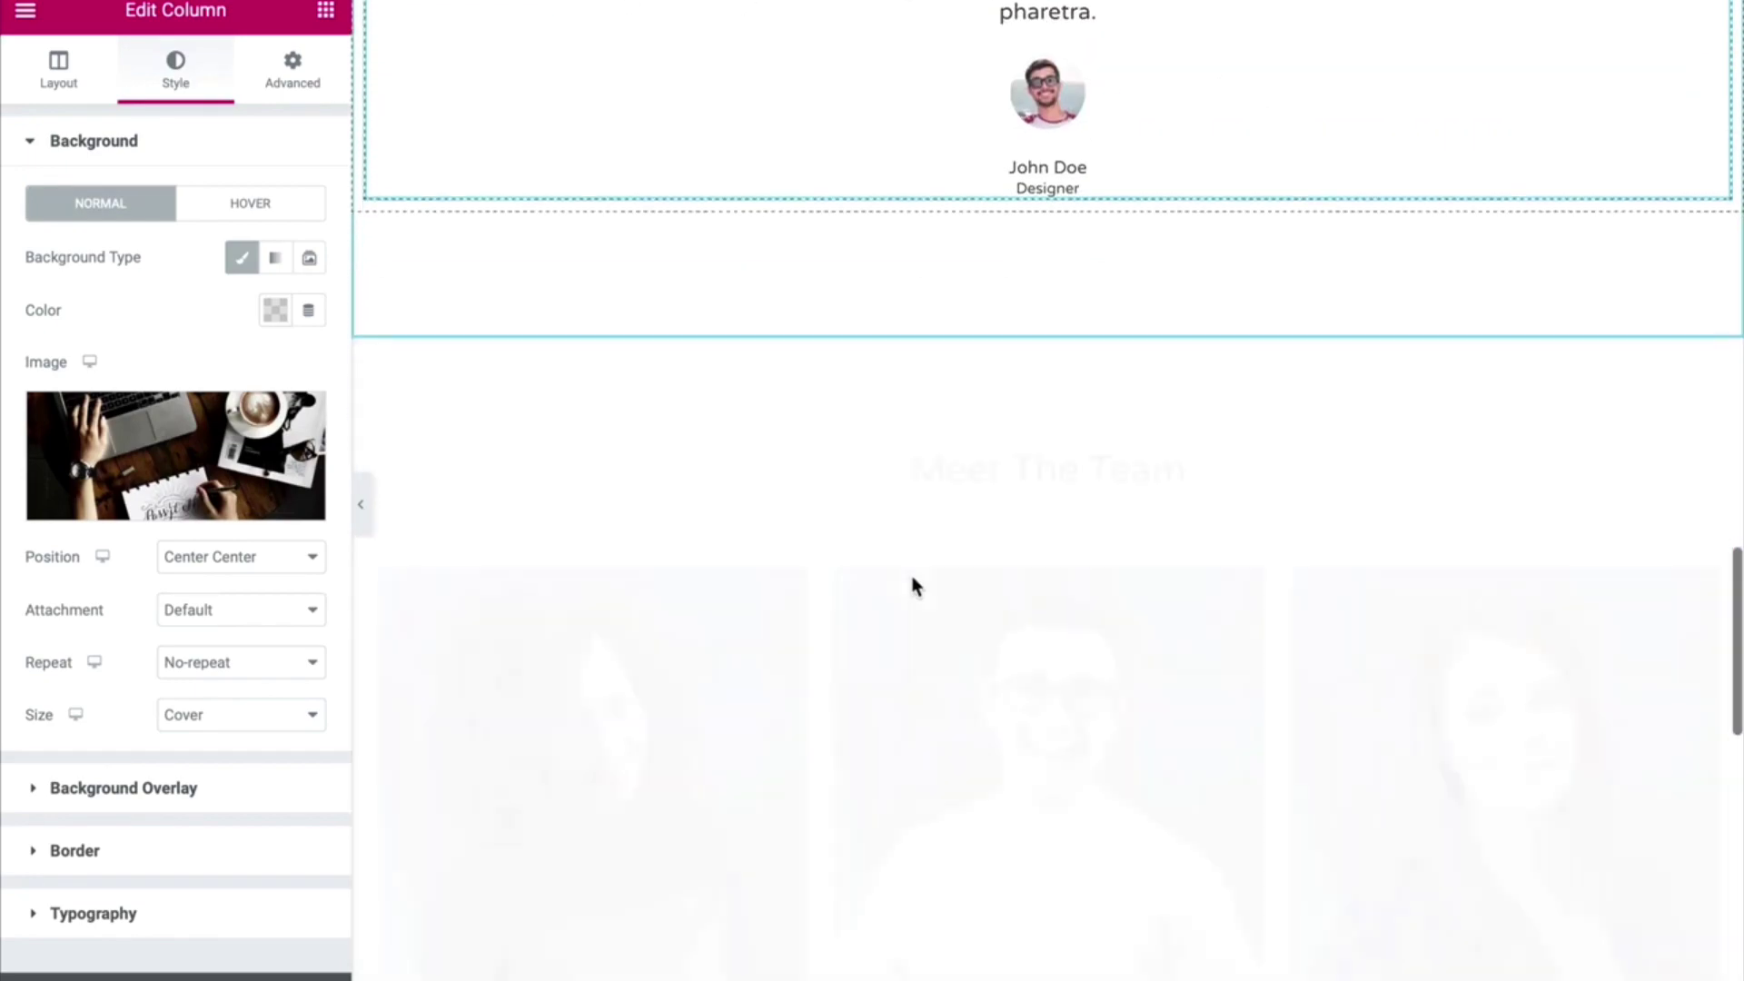
{"action": "scroll", "coordinate": [912, 581], "scroll_direction": "up", "scroll_amount": 10}
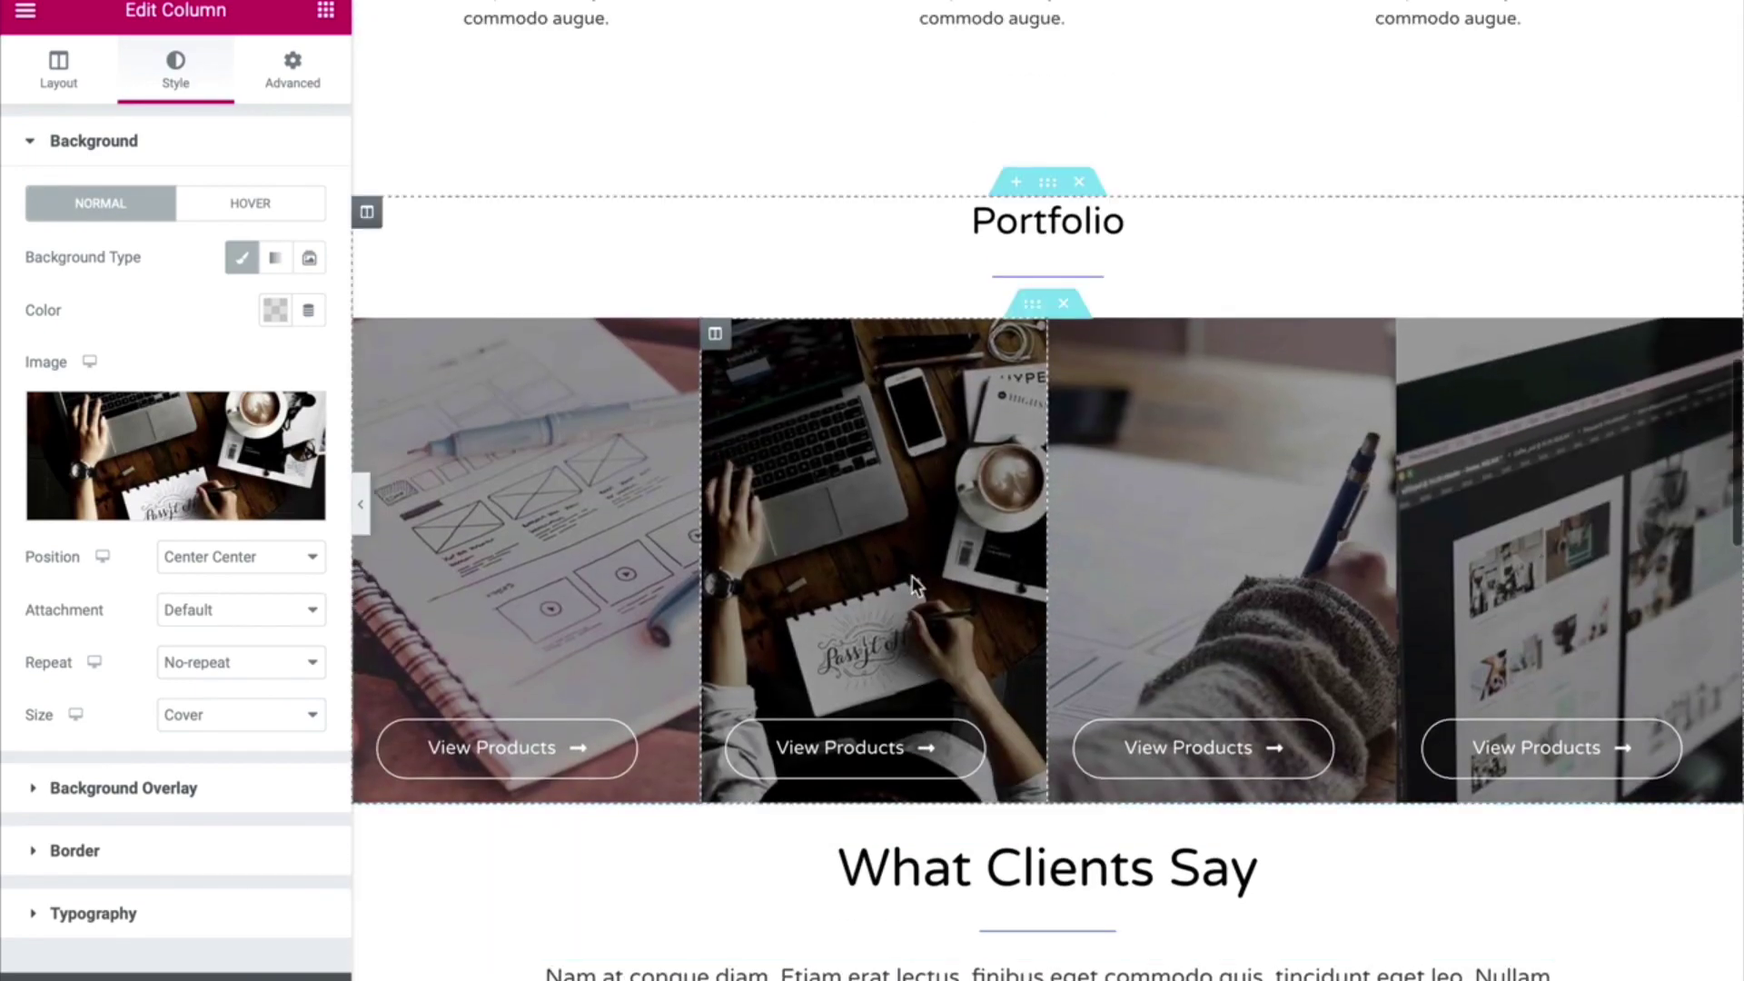
{"action": "scroll", "coordinate": [911, 576], "scroll_direction": "down", "scroll_amount": 8}
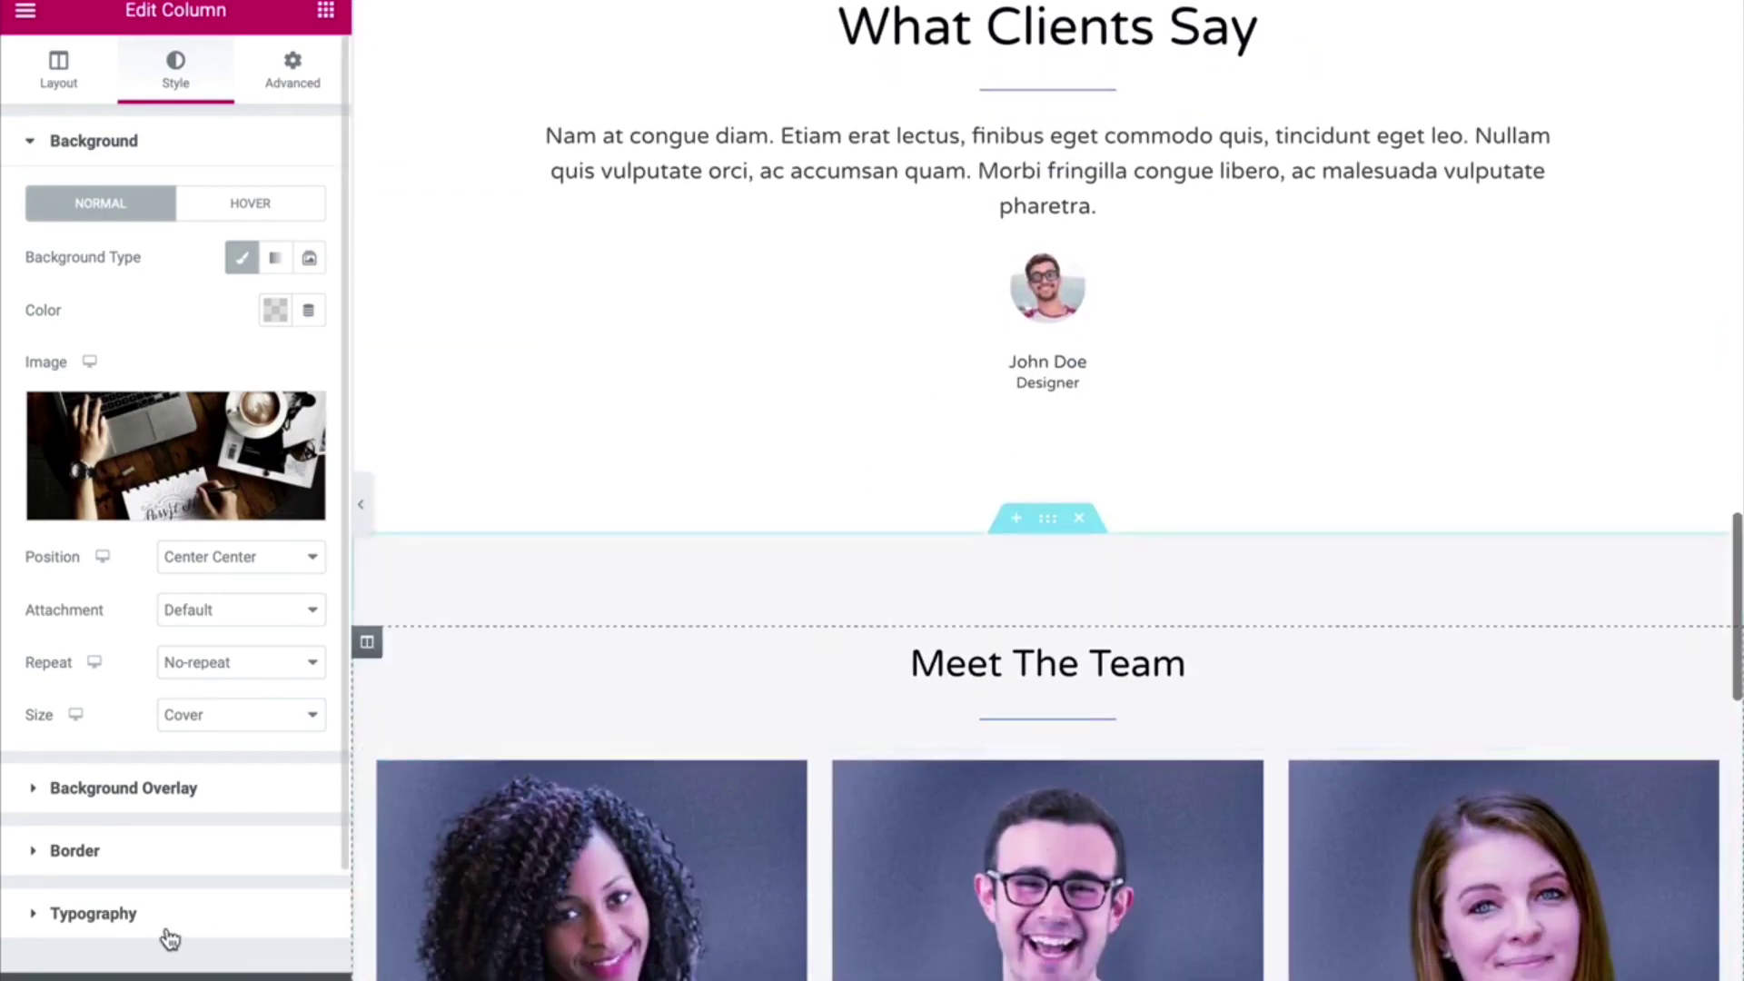
Open the Navigator and collapse the expanded sections so only sections are listed.
{"action": "left_click", "coordinate": [62, 973]}
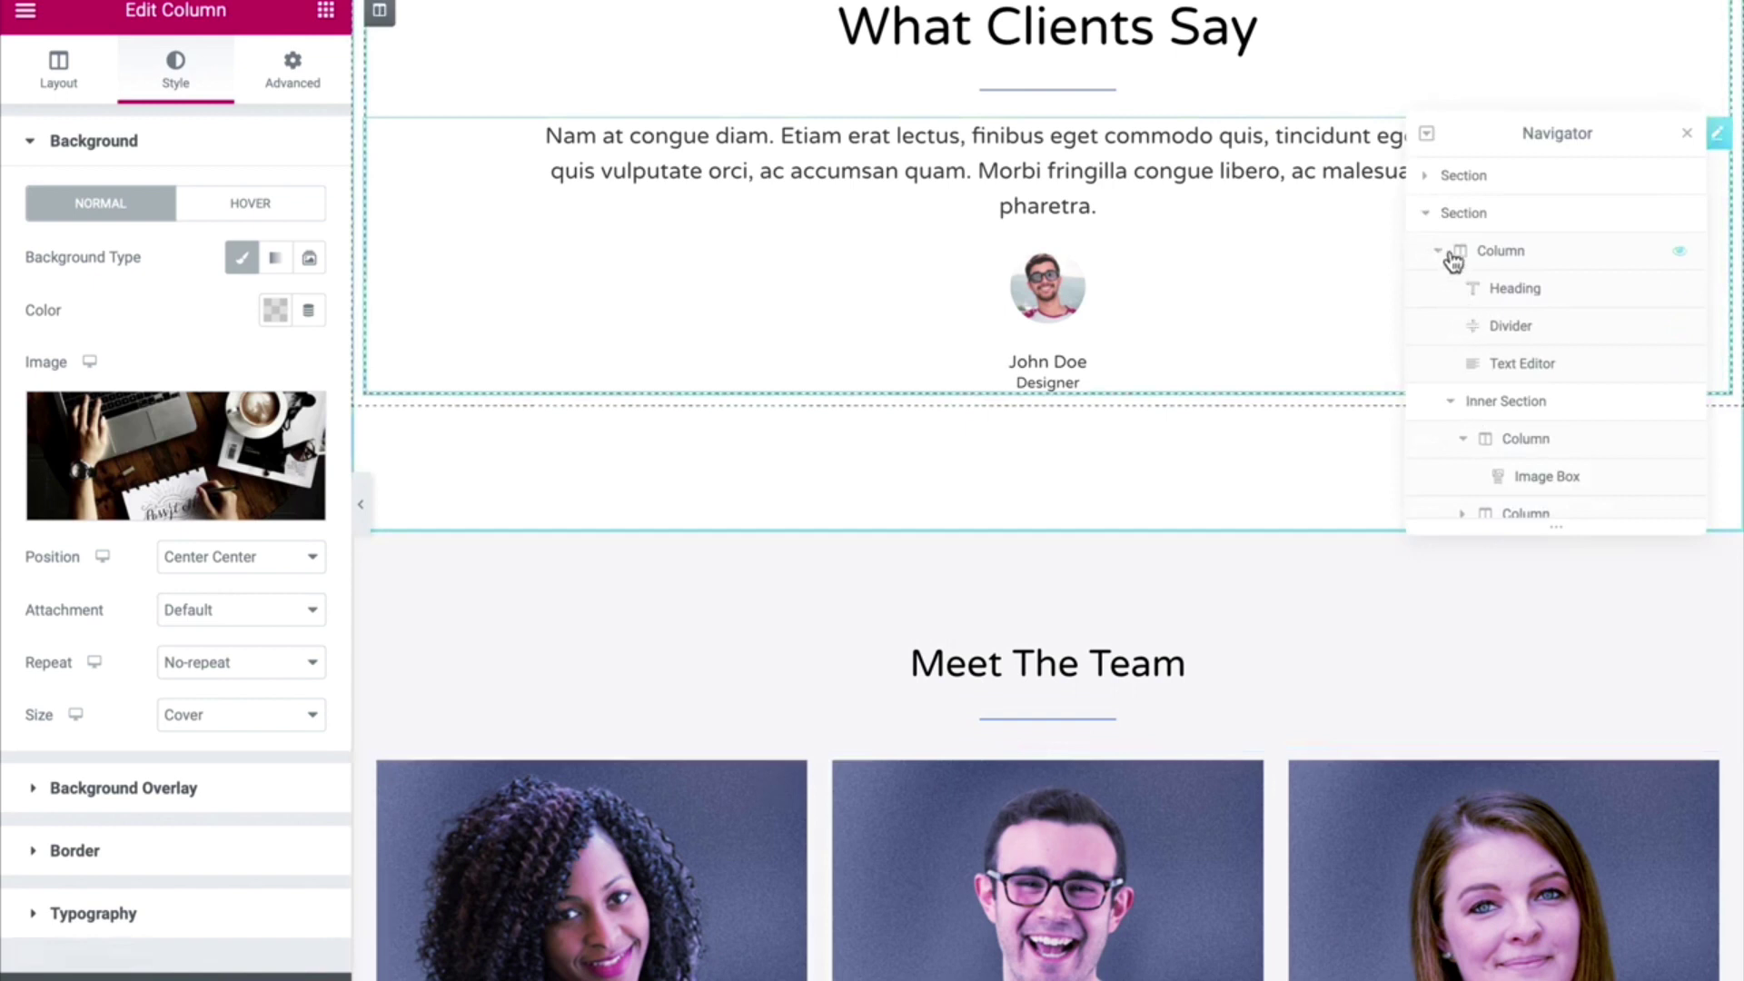
{"action": "scroll", "coordinate": [1430, 377], "scroll_direction": "down", "scroll_amount": 2}
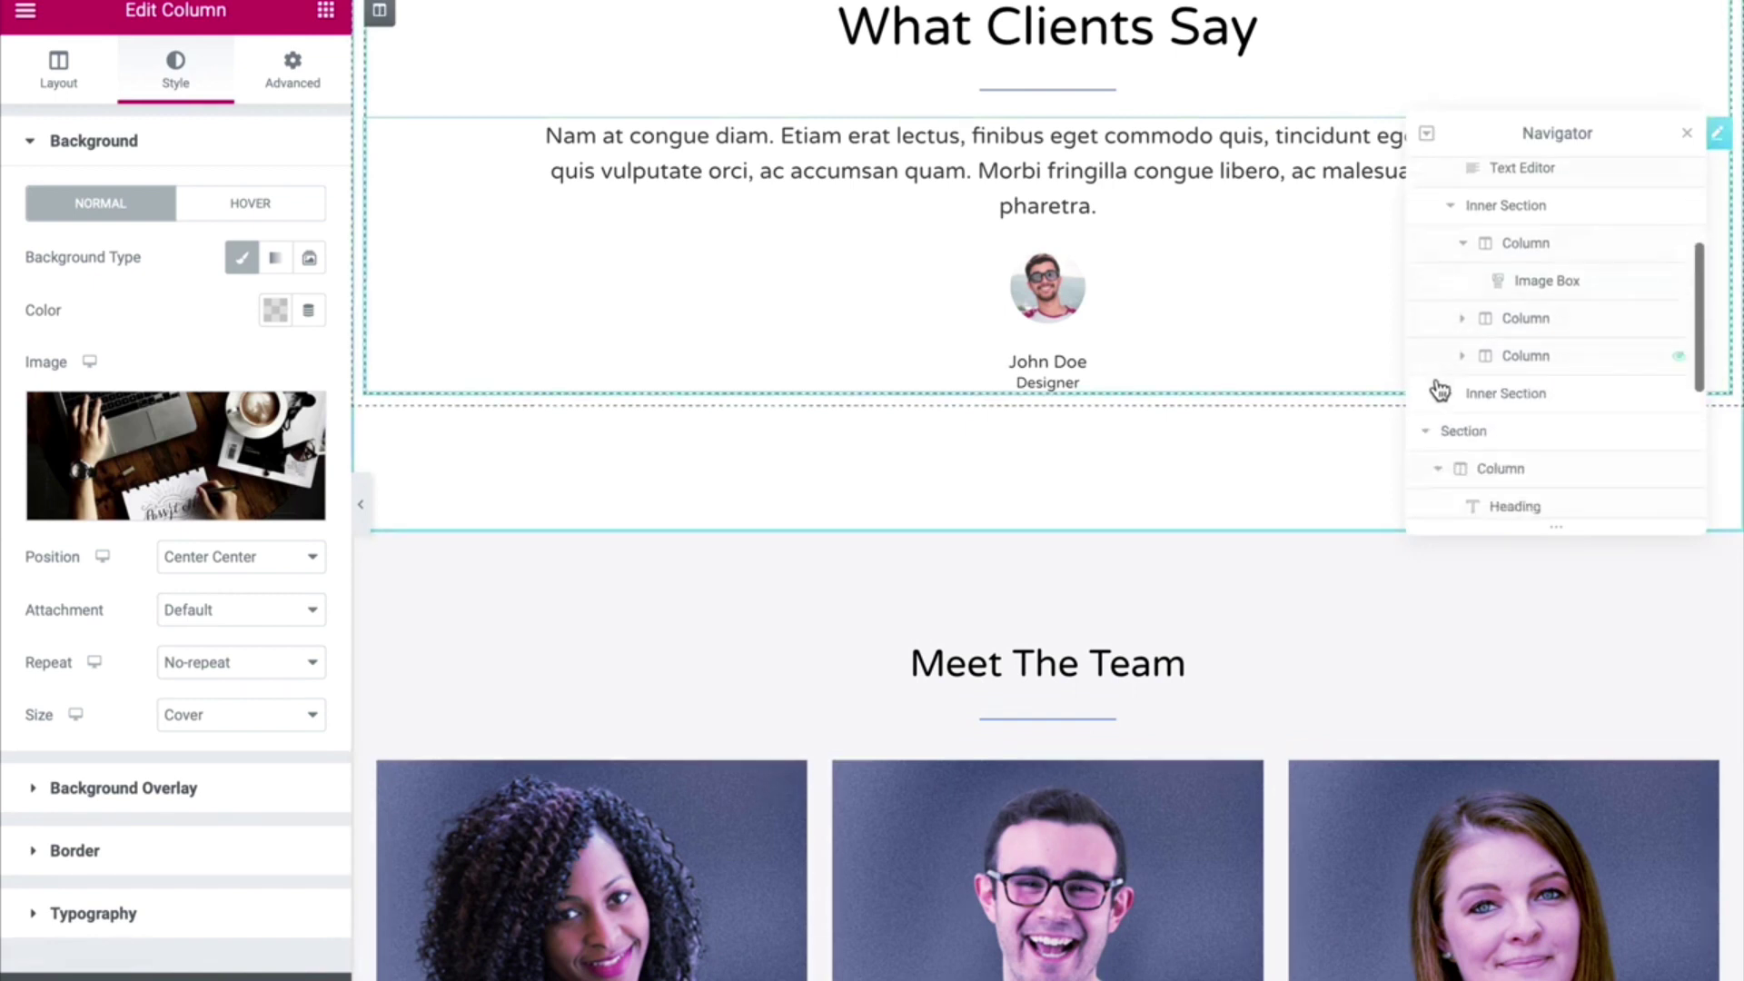
{"action": "left_click", "coordinate": [1423, 432]}
{"action": "scroll", "coordinate": [1436, 409], "scroll_direction": "up", "scroll_amount": 2}
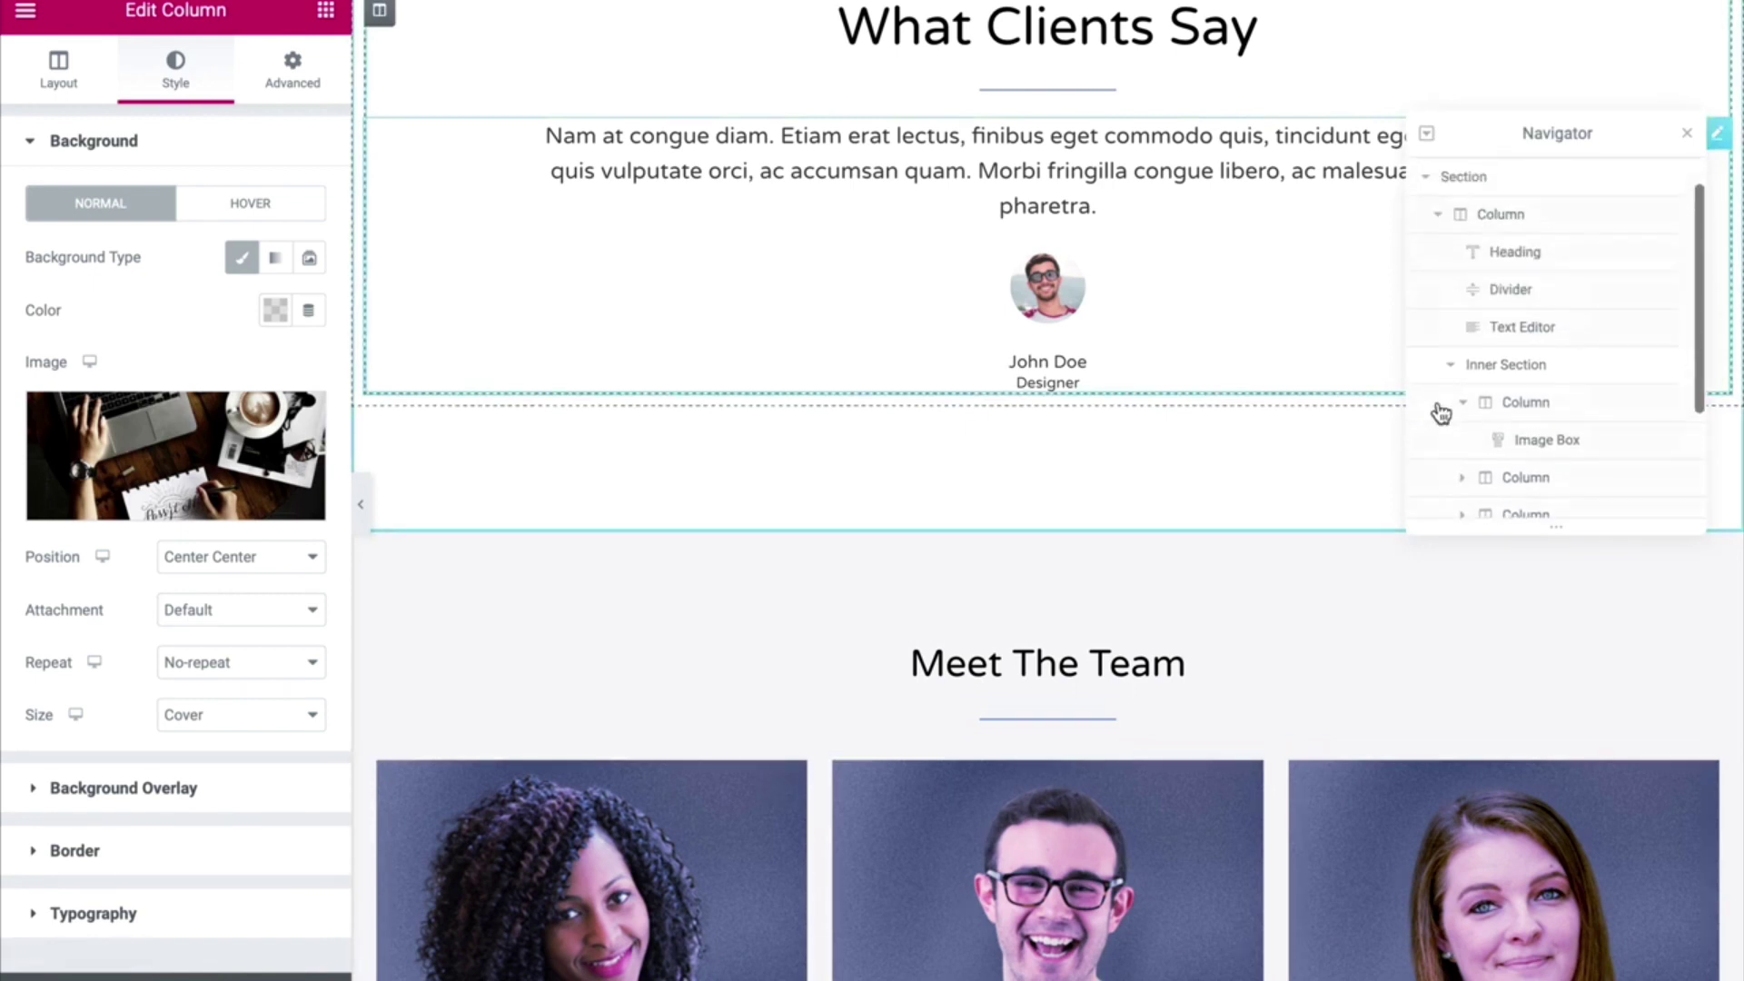
{"action": "left_click", "coordinate": [1426, 214]}
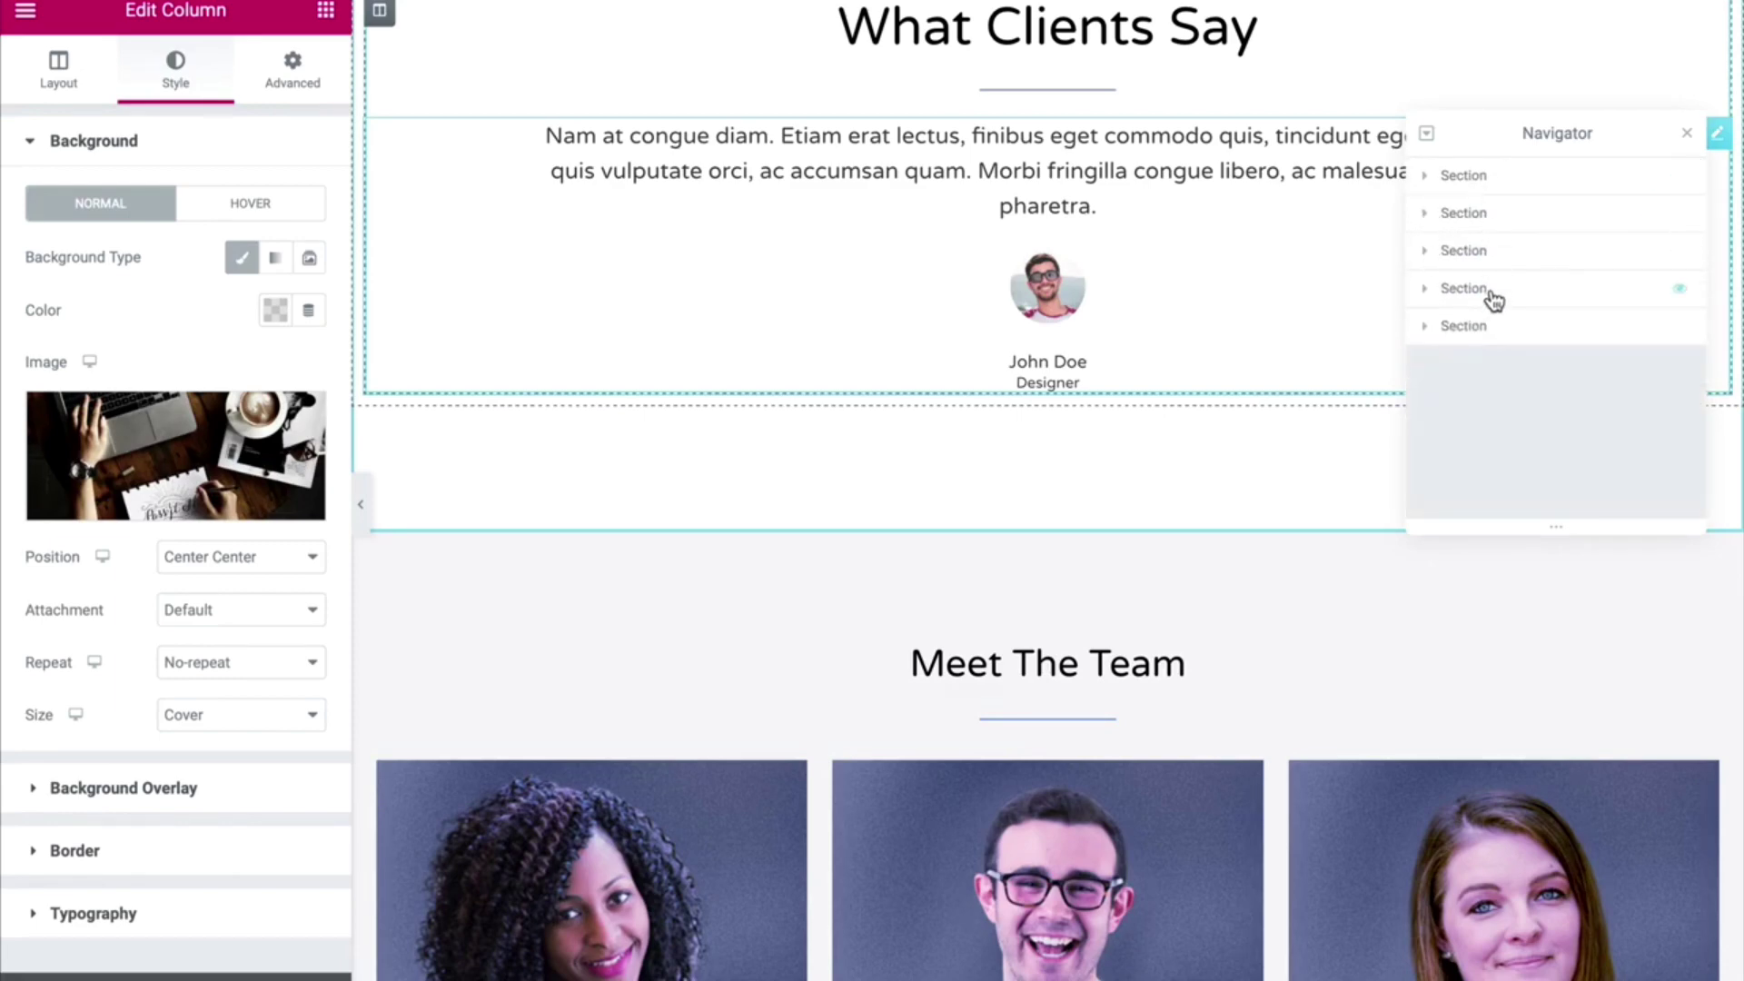
Reposition the What Clients Say section in the Navigator, then open the History panel.
{"action": "left_click", "coordinate": [1483, 245]}
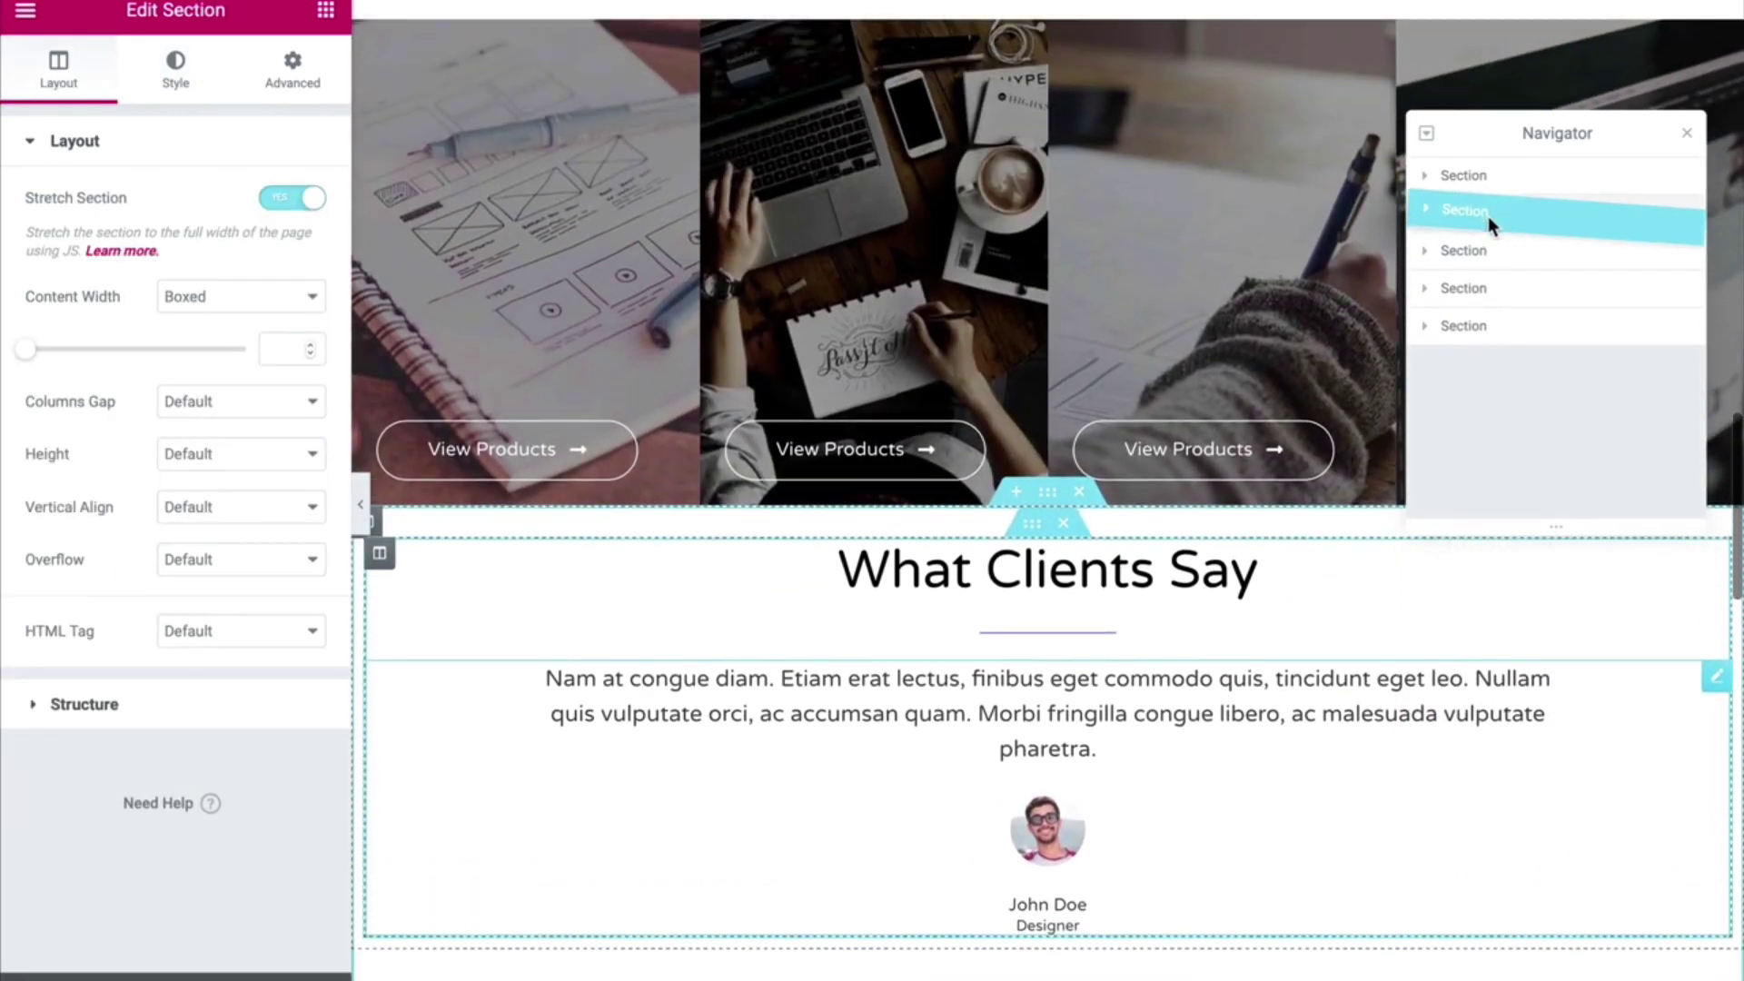
{"action": "left_click", "coordinate": [1489, 220]}
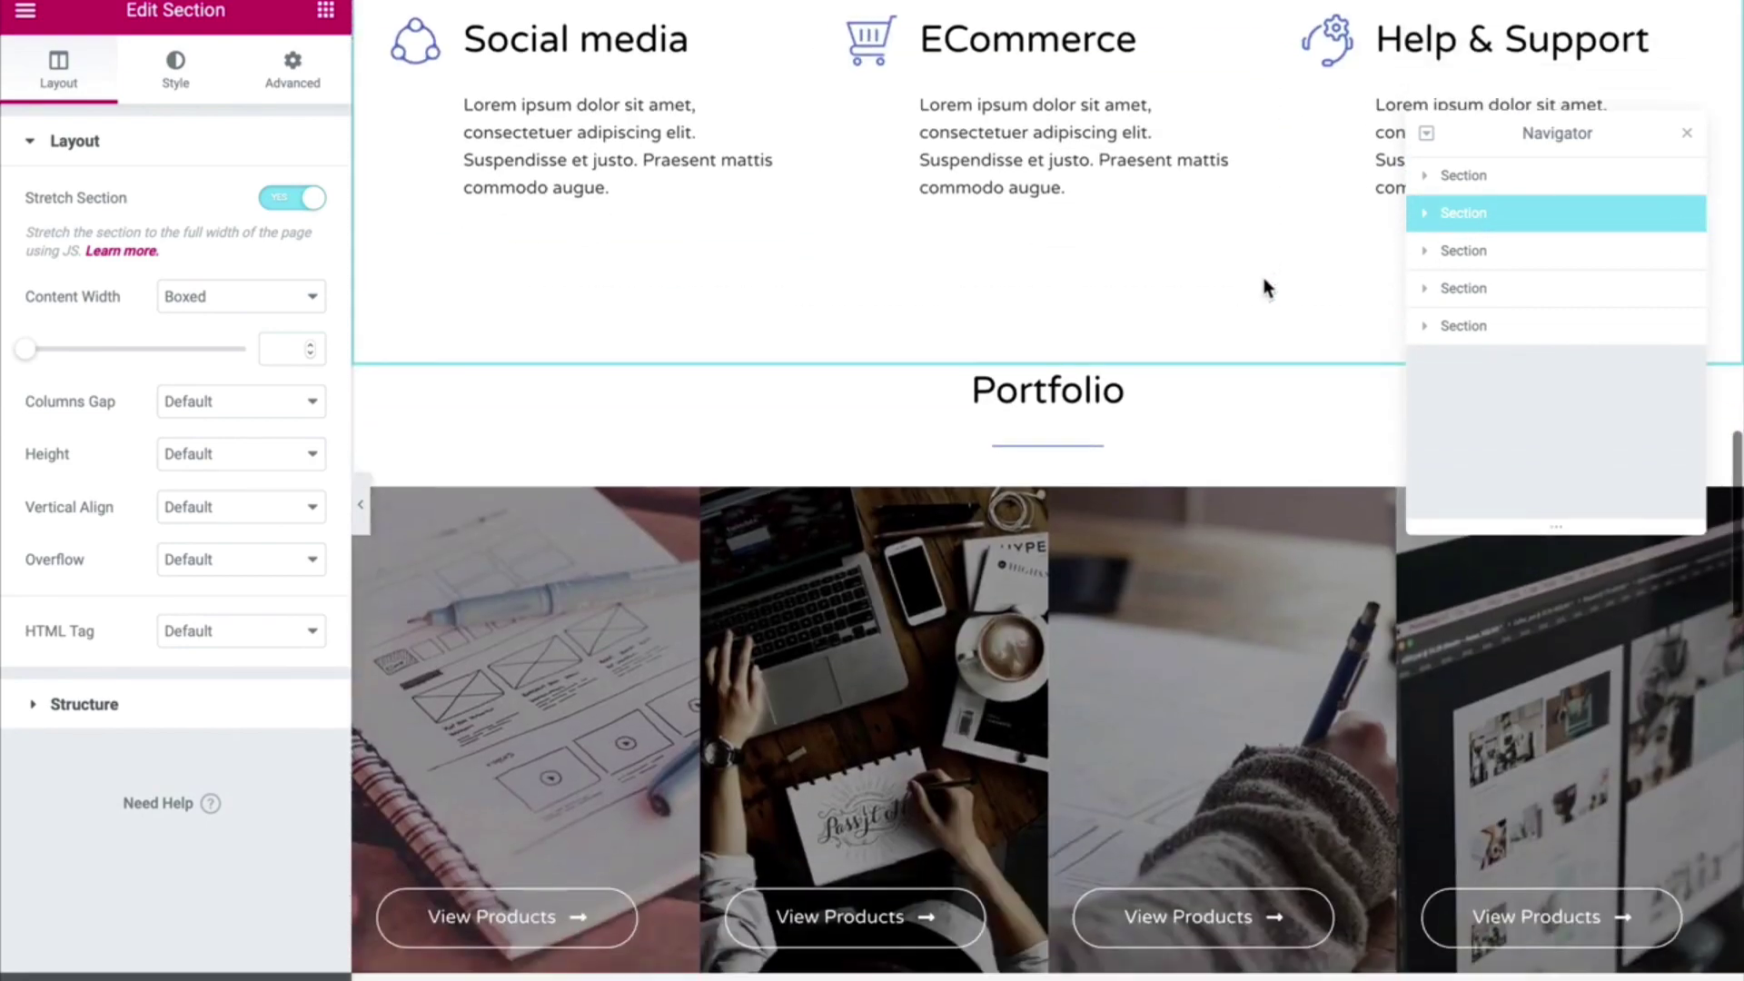
{"action": "scroll", "coordinate": [1263, 276], "scroll_direction": "up", "scroll_amount": 8}
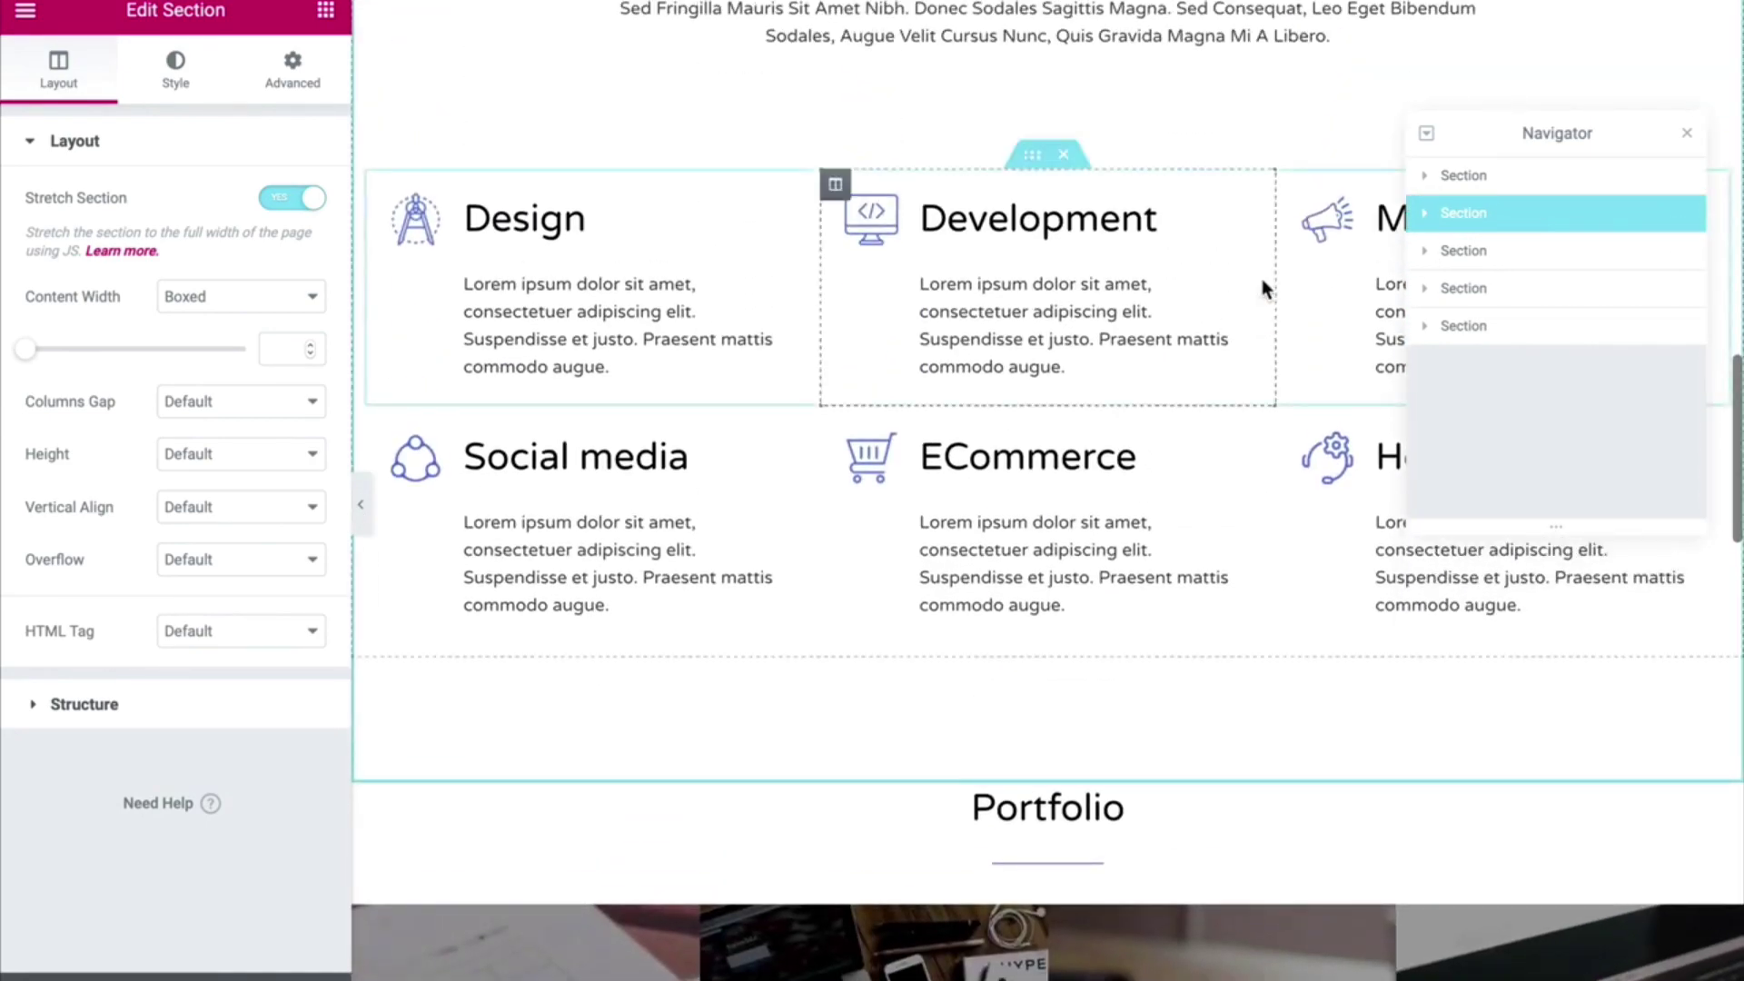
{"action": "scroll", "coordinate": [1262, 279], "scroll_direction": "down", "scroll_amount": 6}
{"action": "scroll", "coordinate": [1261, 280], "scroll_direction": "down", "scroll_amount": 4}
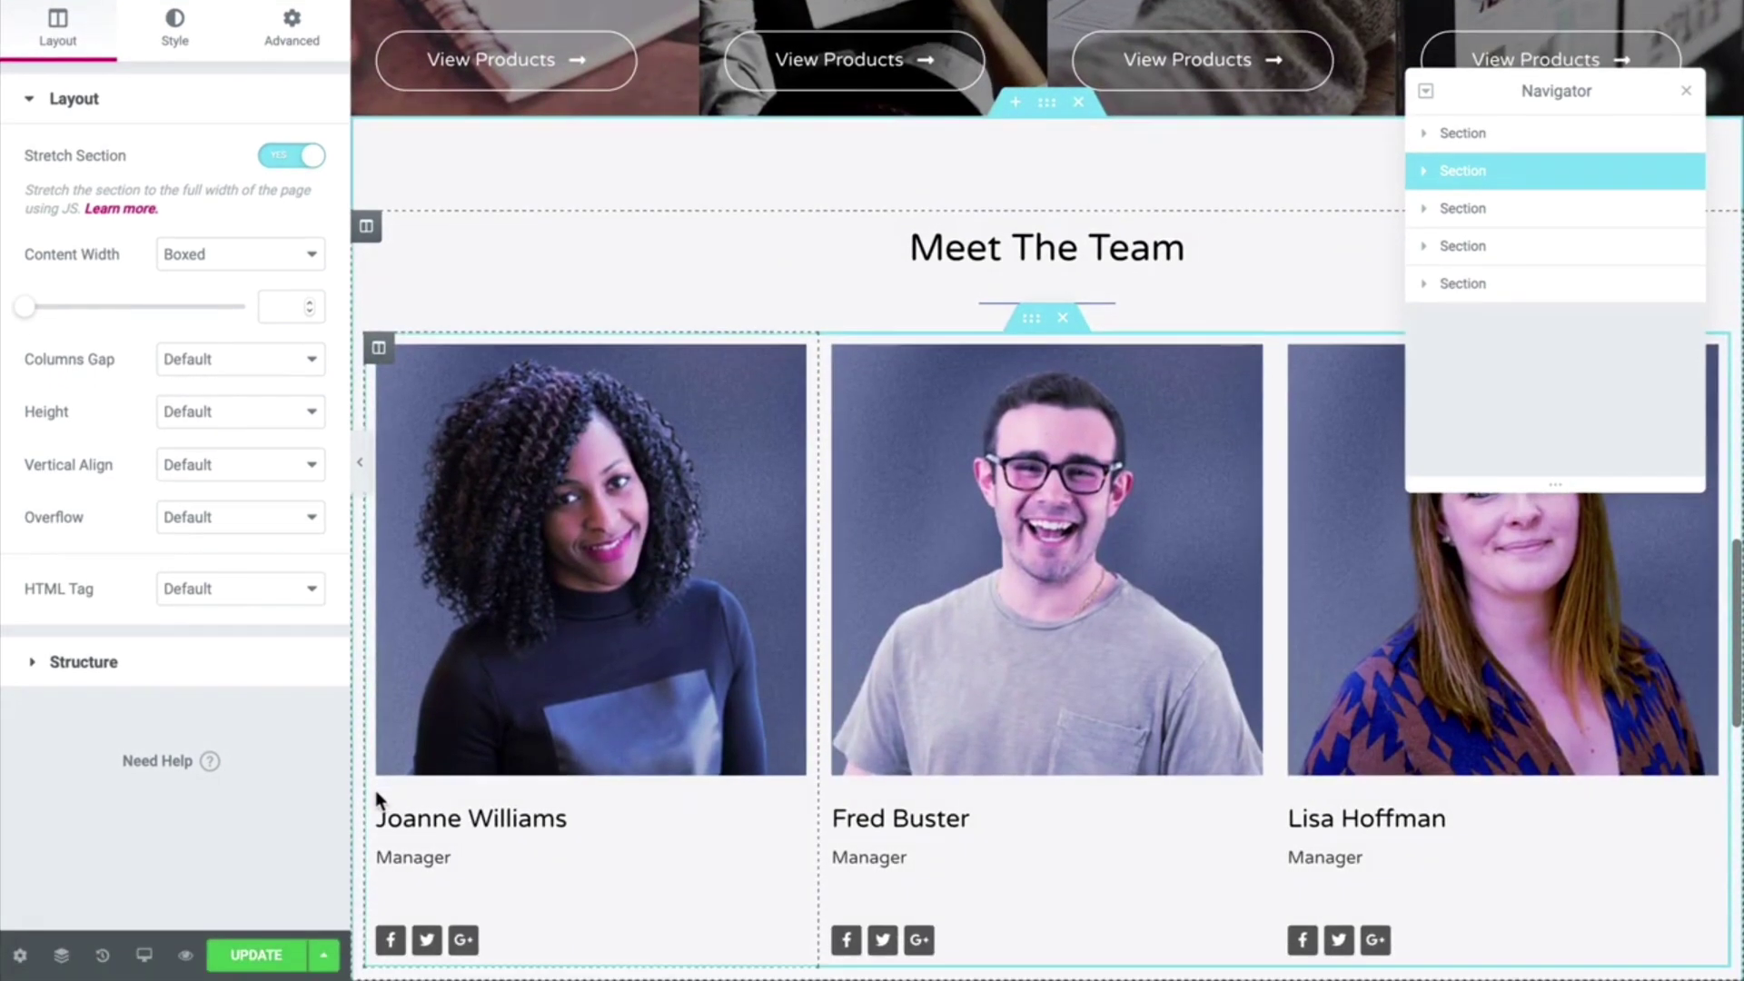
{"action": "left_click", "coordinate": [104, 955]}
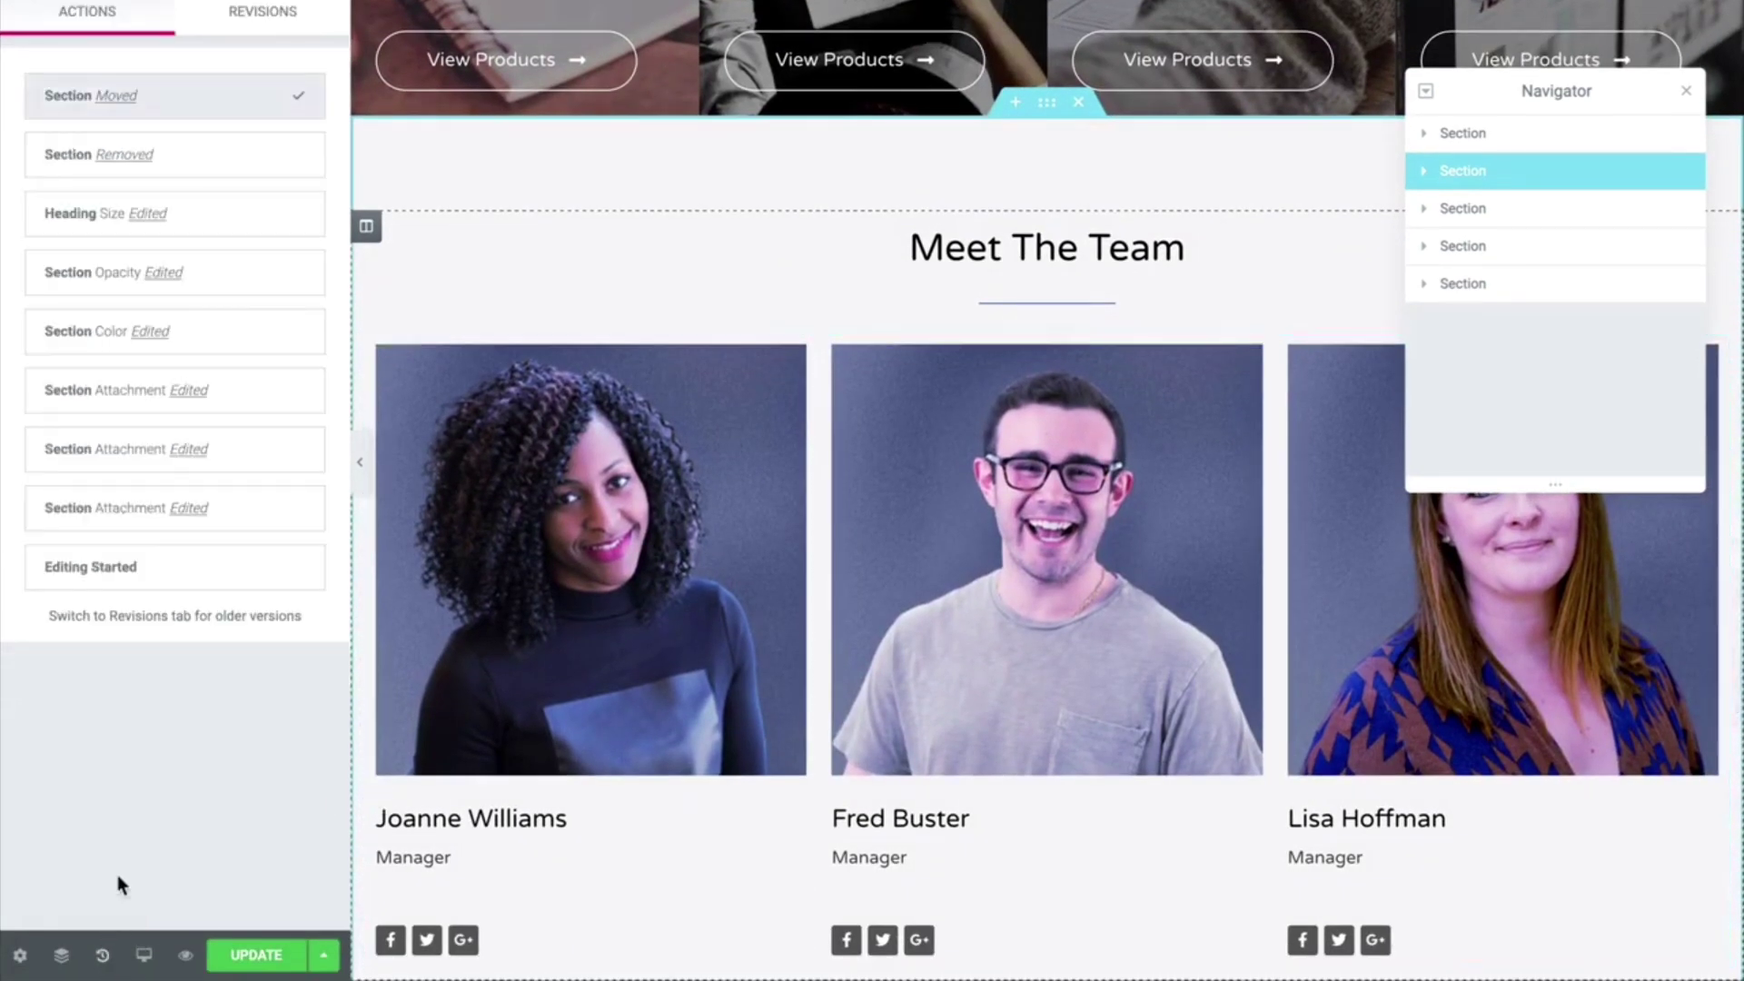
Revert the page to its Section Attachment Edited history state.
{"action": "left_click", "coordinate": [160, 449]}
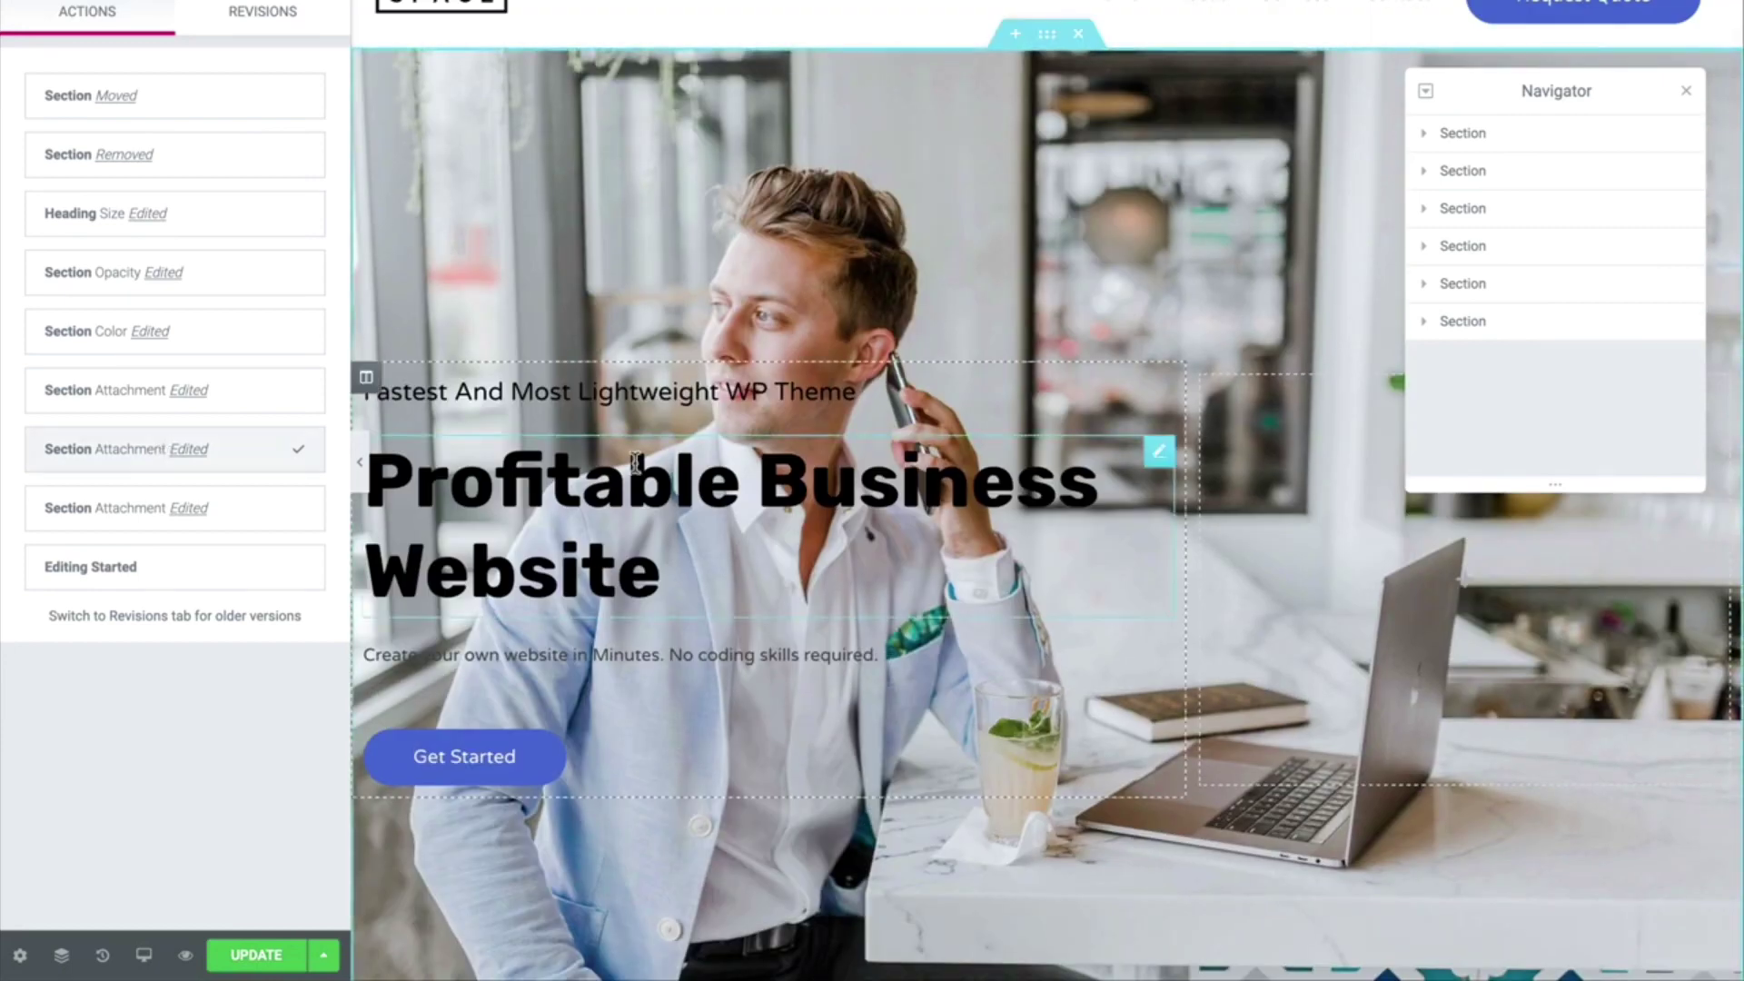
{"action": "scroll", "coordinate": [623, 469], "scroll_direction": "down", "scroll_amount": 5}
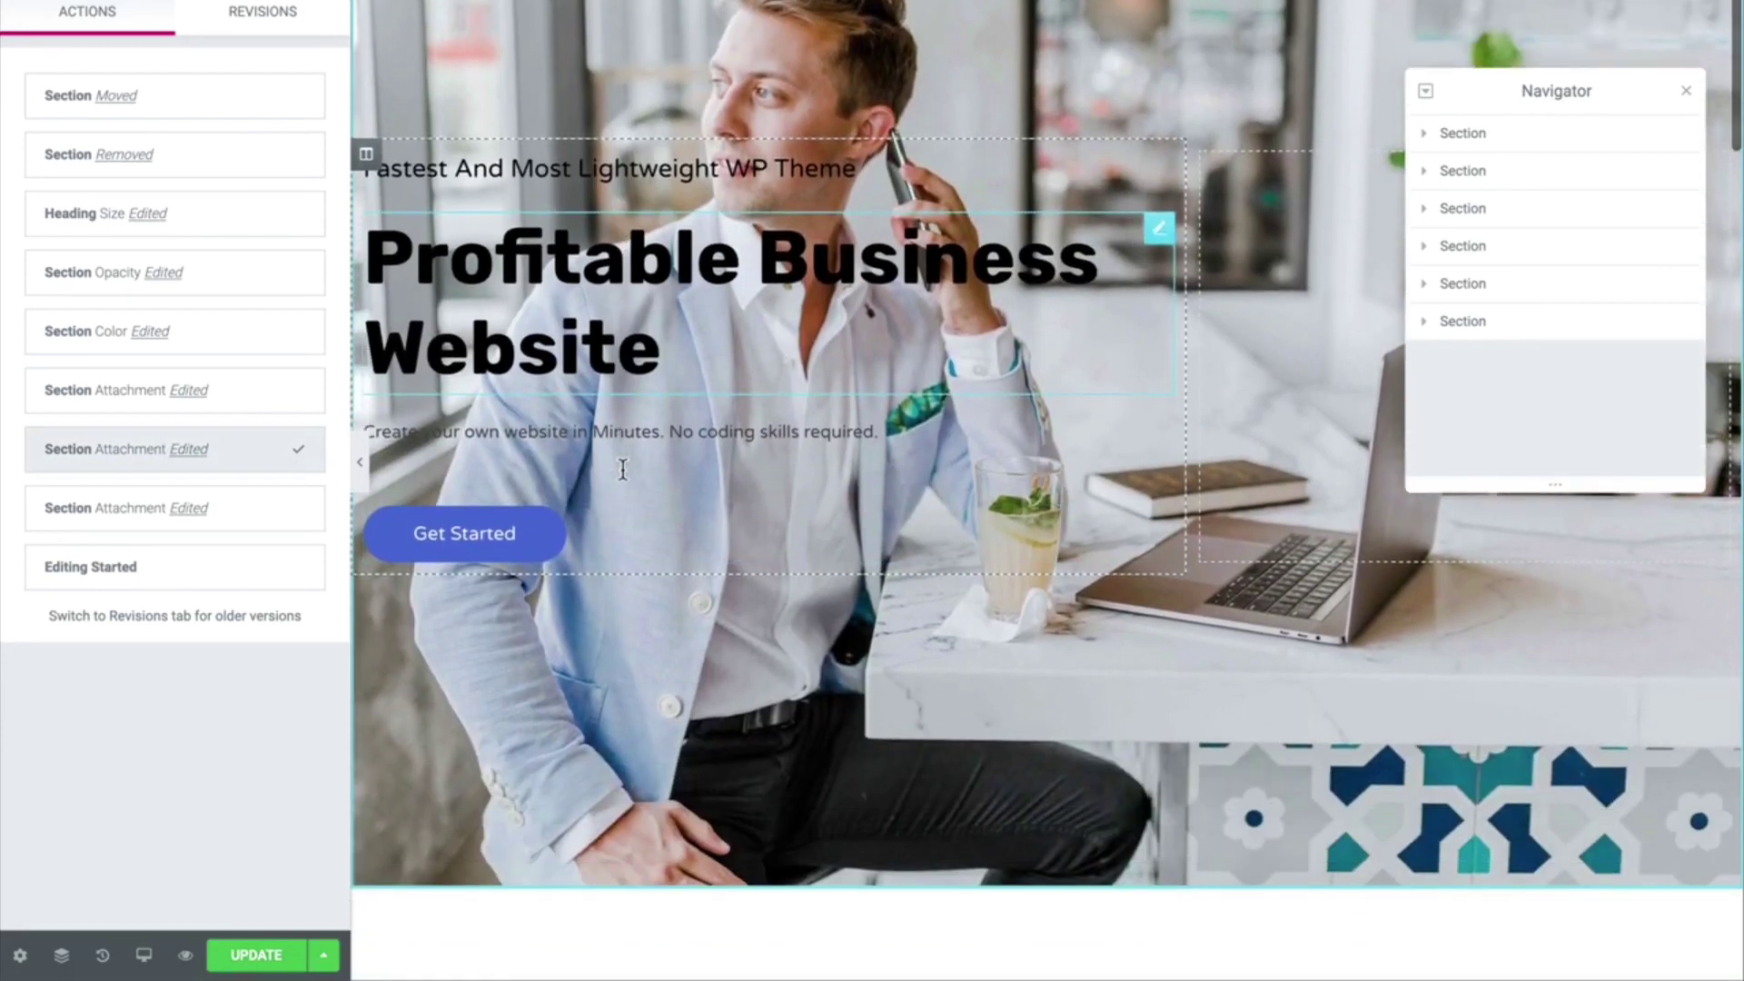
{"action": "scroll", "coordinate": [623, 468], "scroll_direction": "up", "scroll_amount": 5}
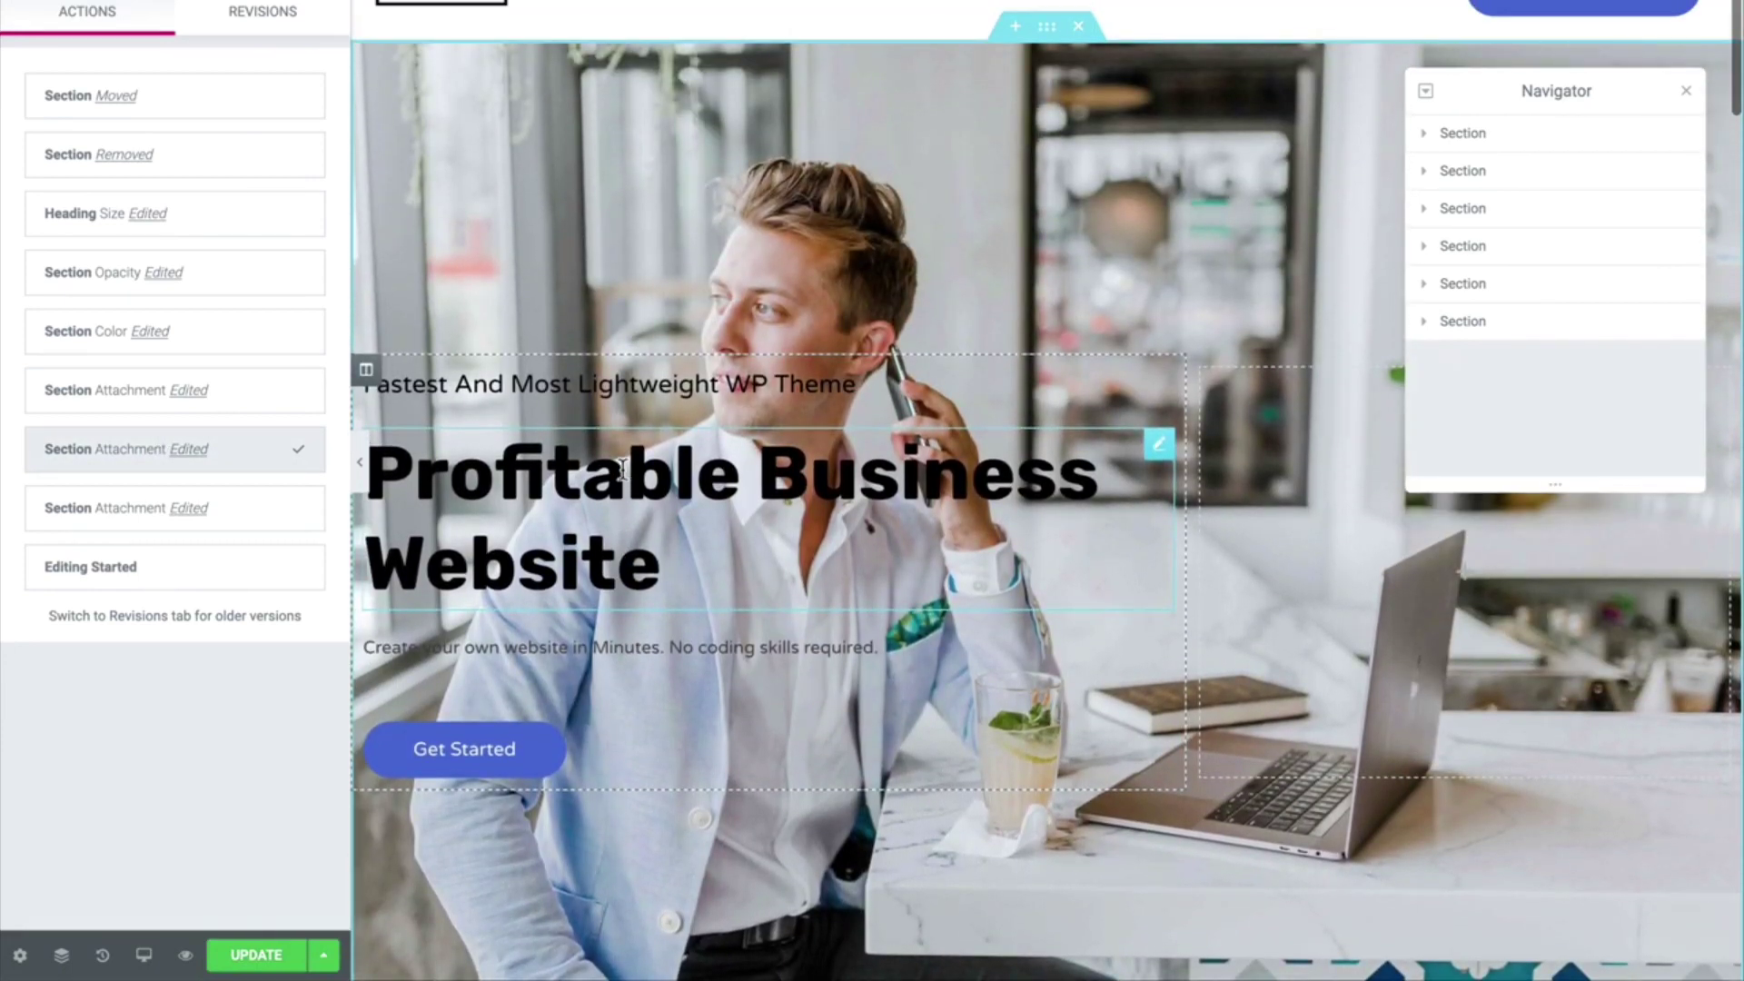
Close the Navigator, save the page with Update and open Preview Changes.
{"action": "left_click", "coordinate": [1684, 91]}
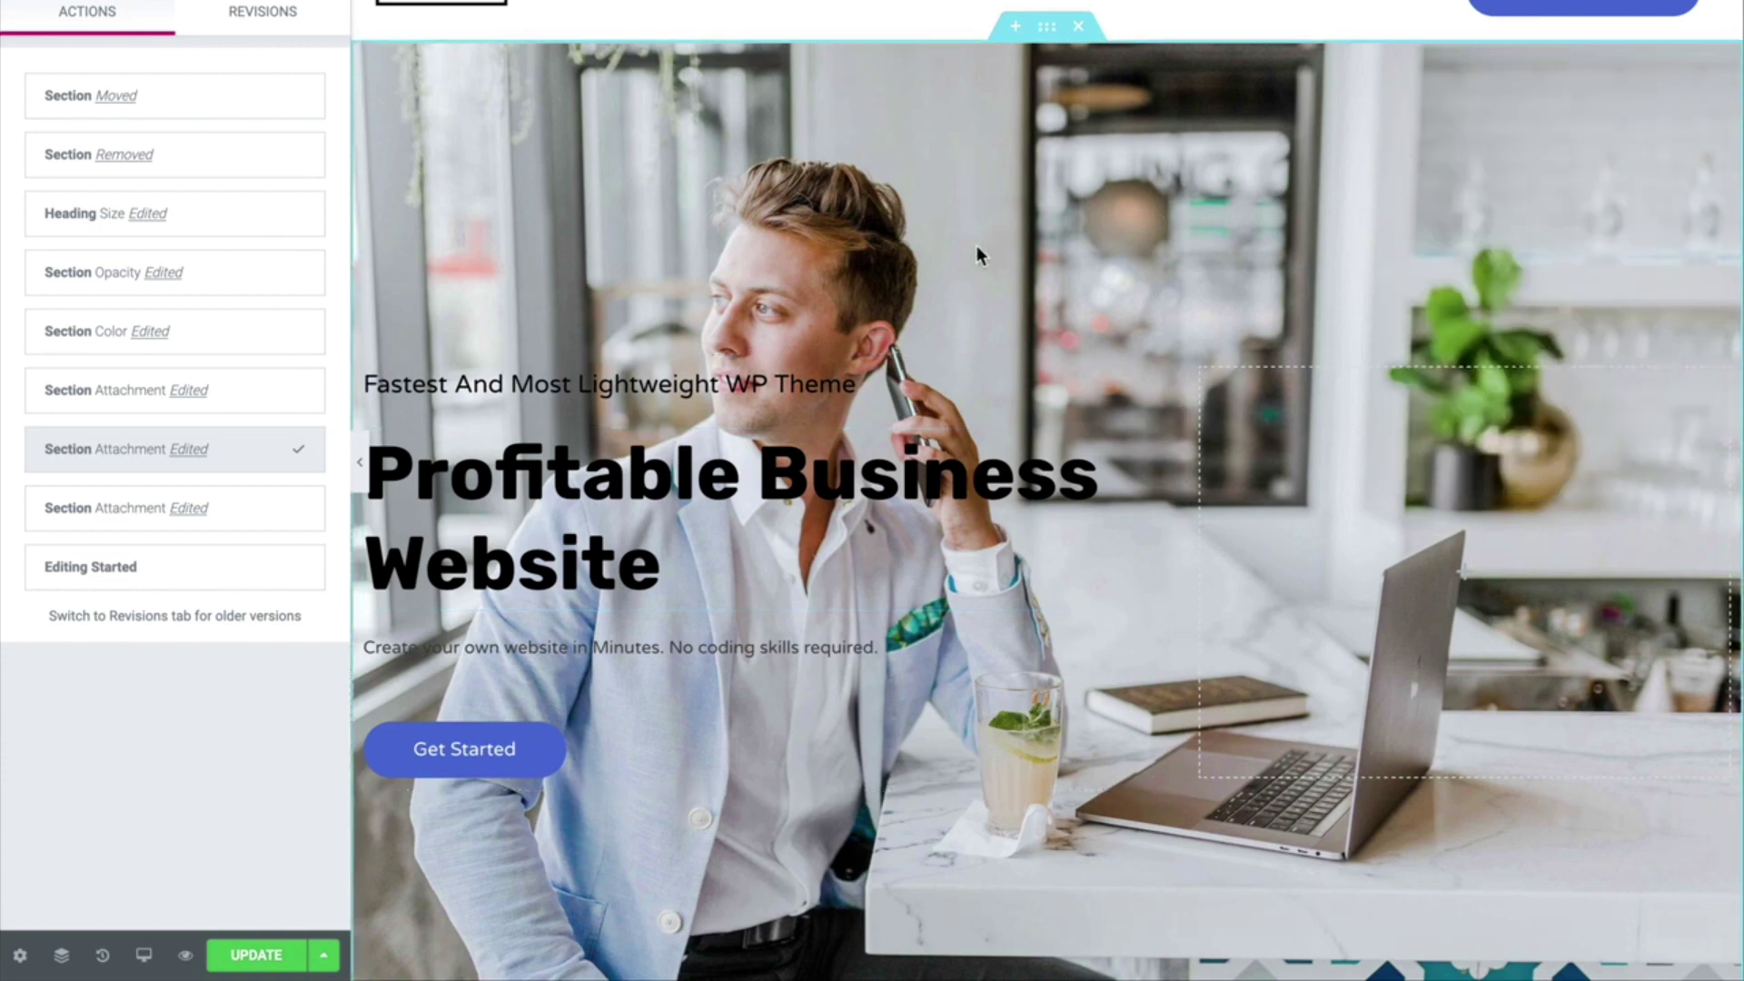
{"action": "left_click", "coordinate": [258, 961]}
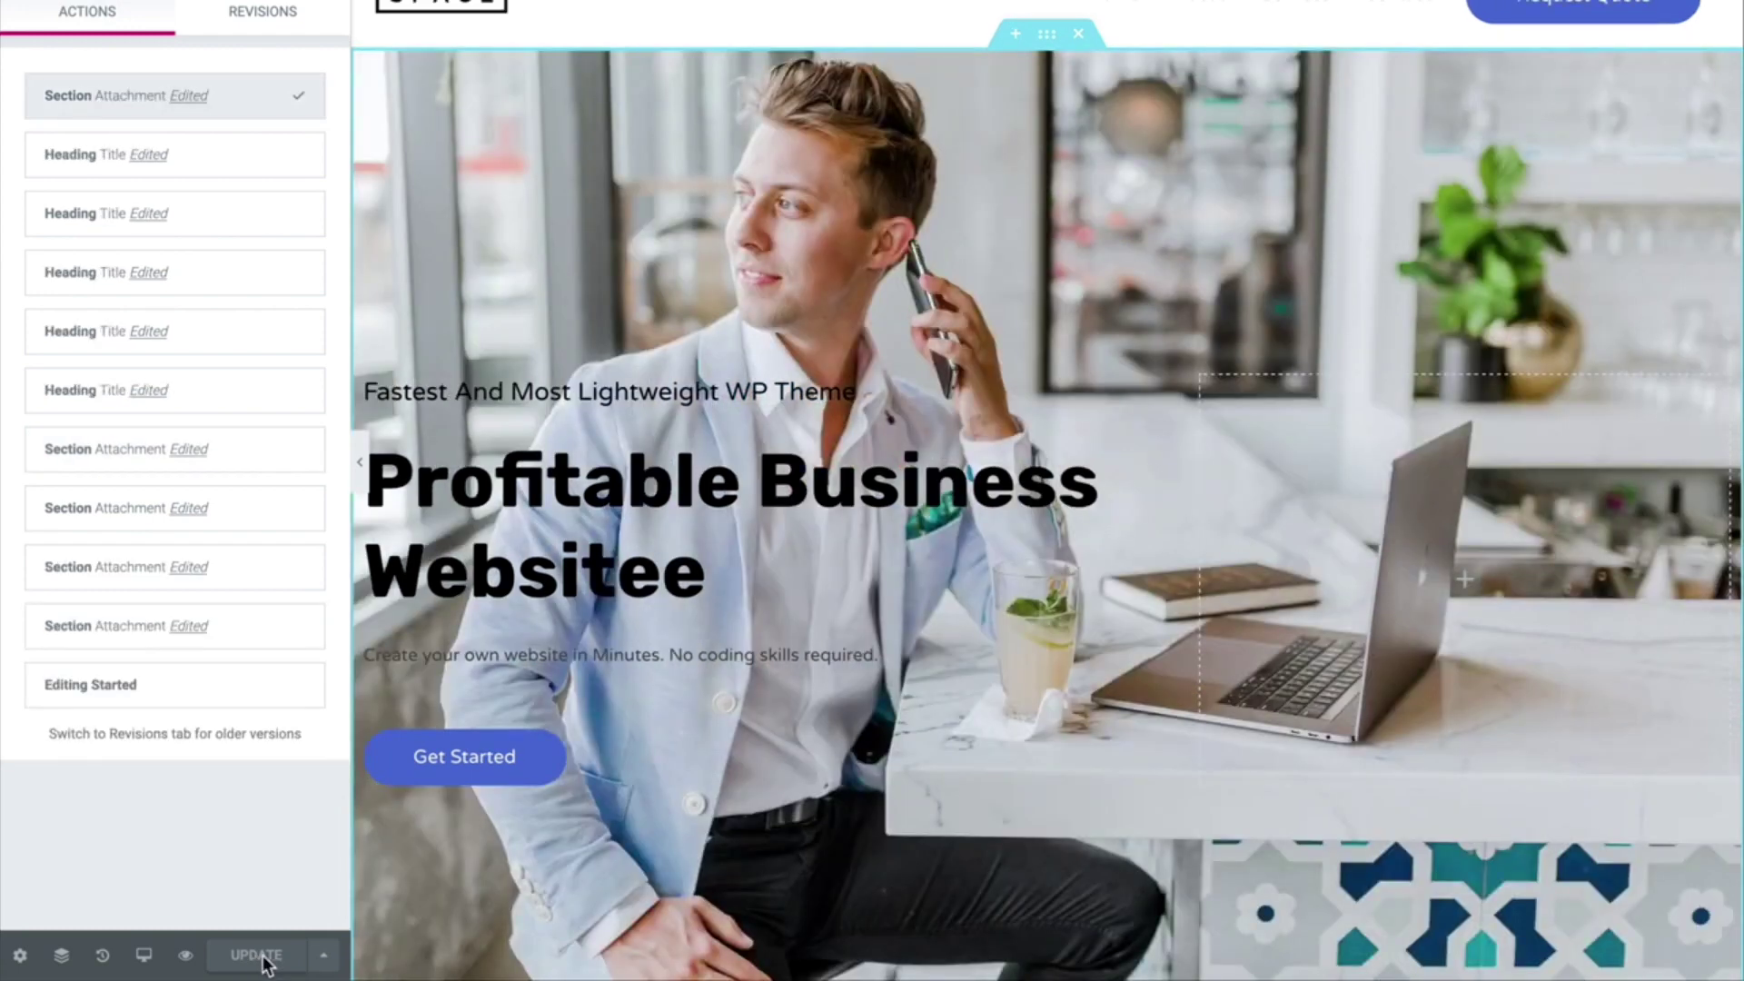
{"action": "left_click", "coordinate": [184, 957]}
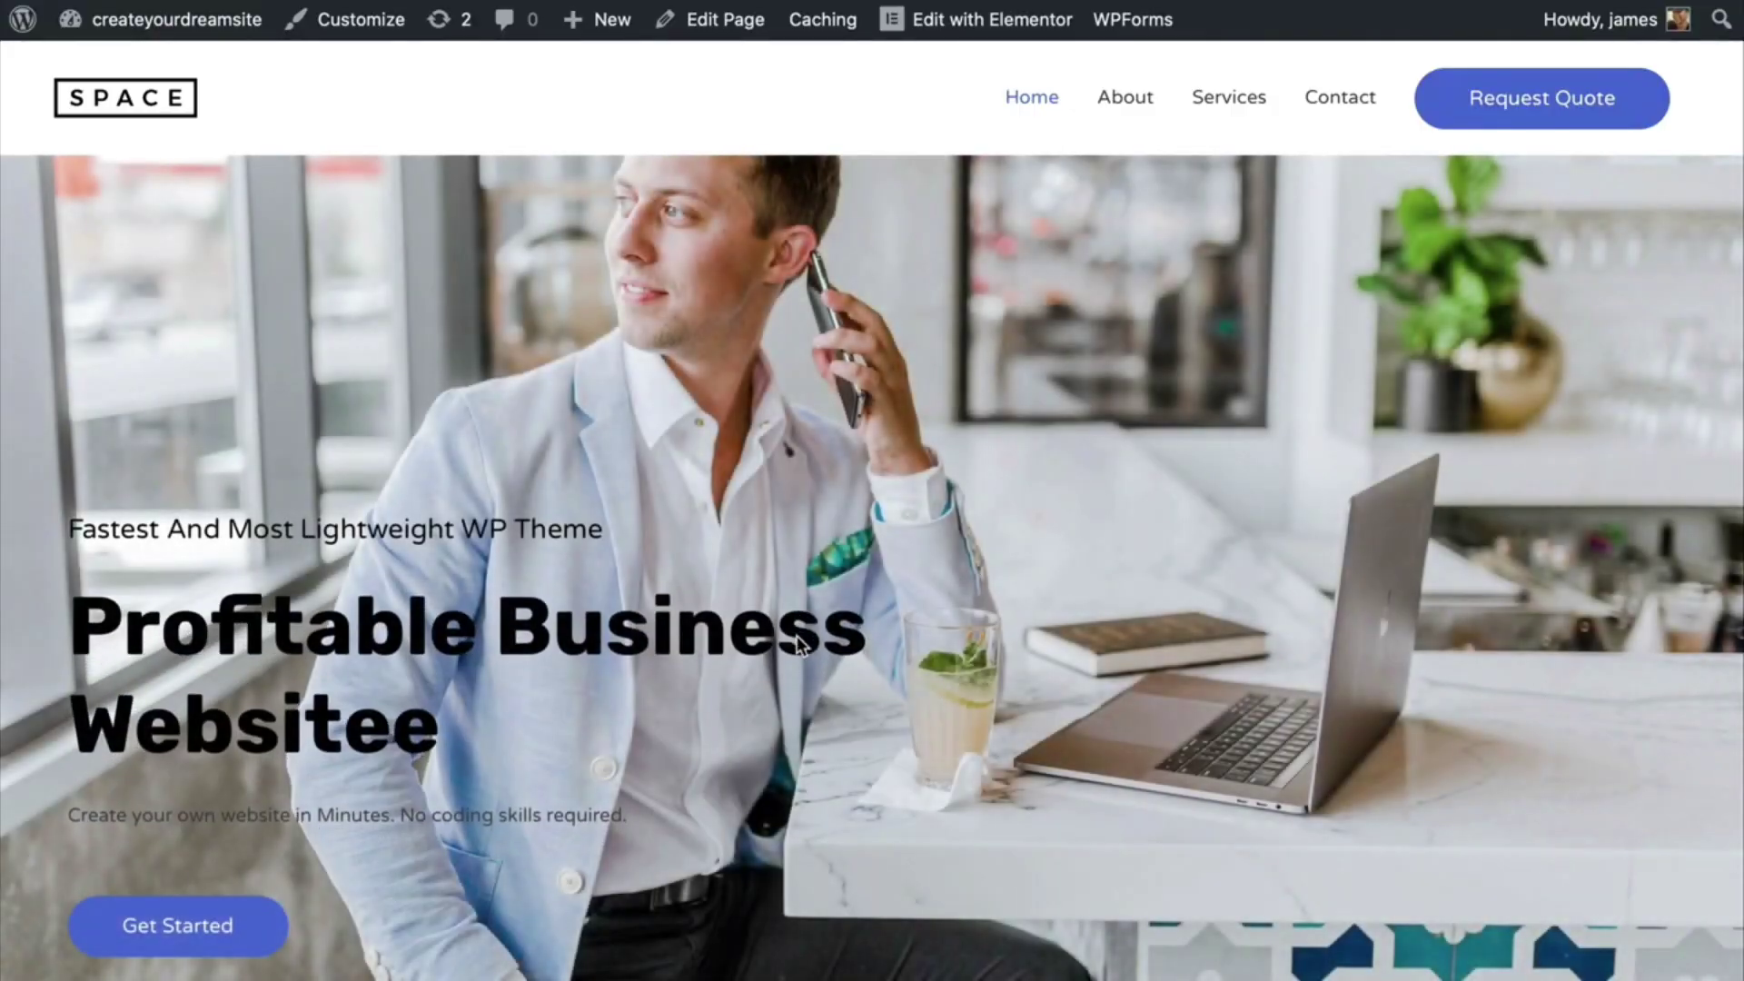
Scroll the live preview from the café-photo hero down toward the footer to check the restored sections.
{"action": "scroll", "coordinate": [797, 635], "scroll_direction": "down", "scroll_amount": 15}
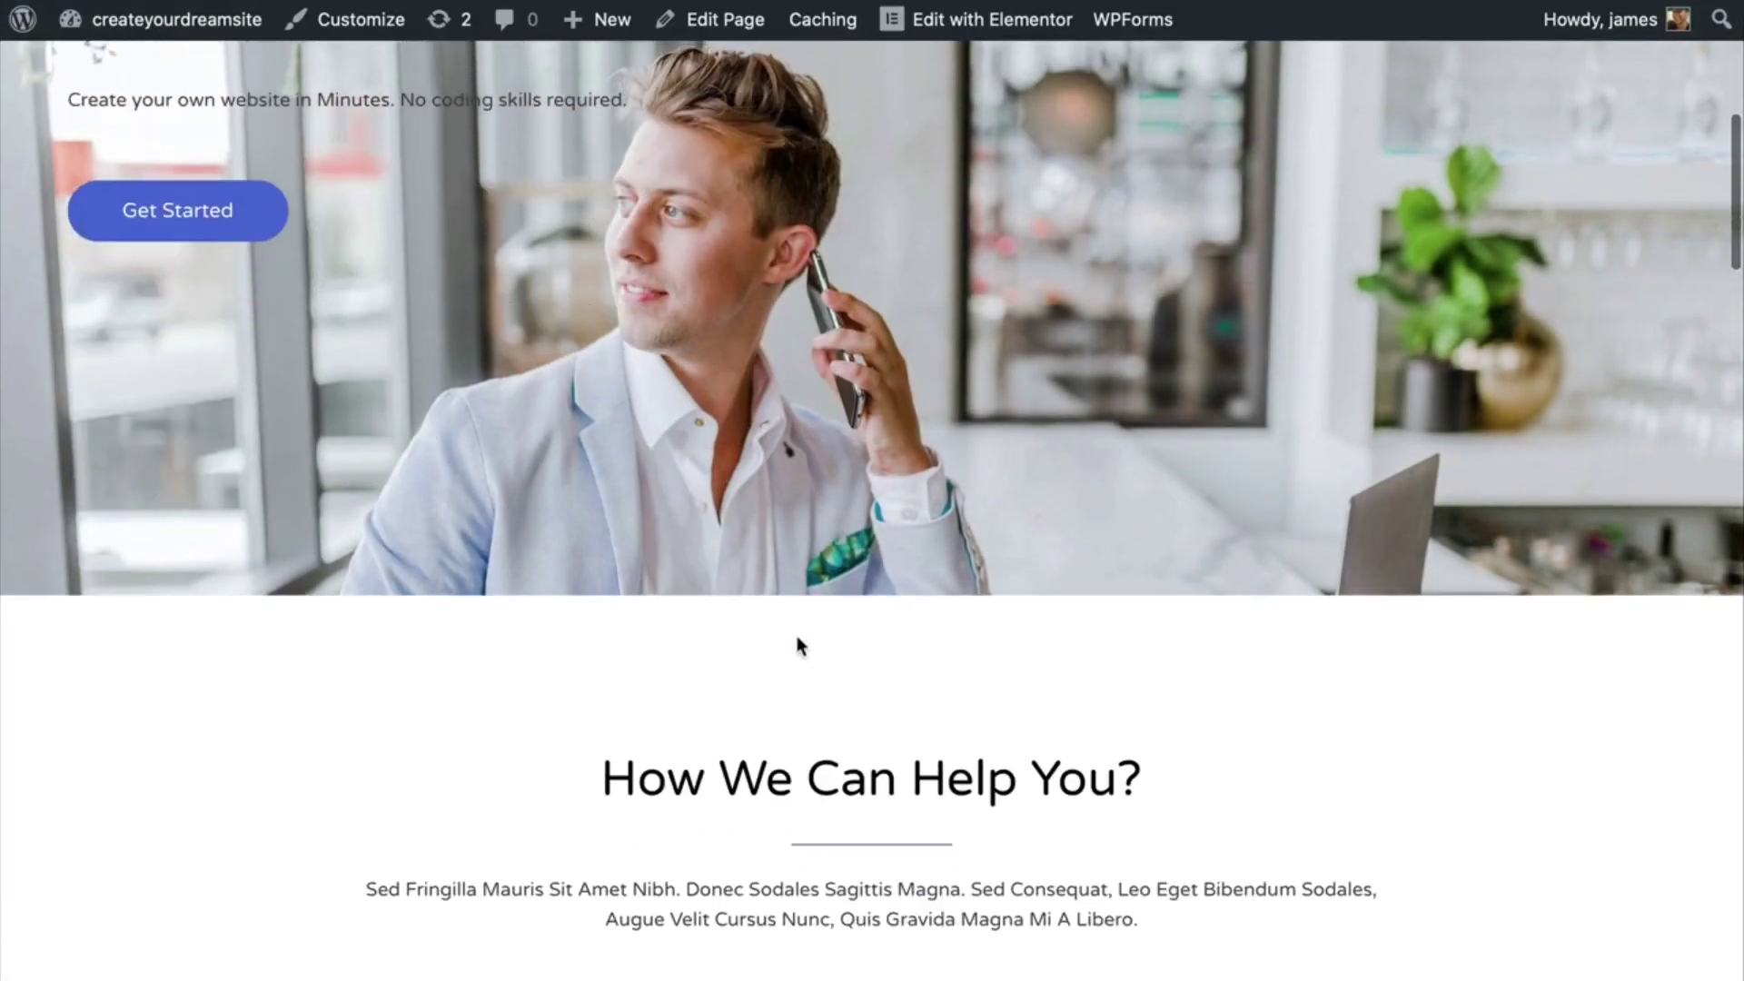
{"action": "scroll", "coordinate": [797, 636], "scroll_direction": "down", "scroll_amount": 15}
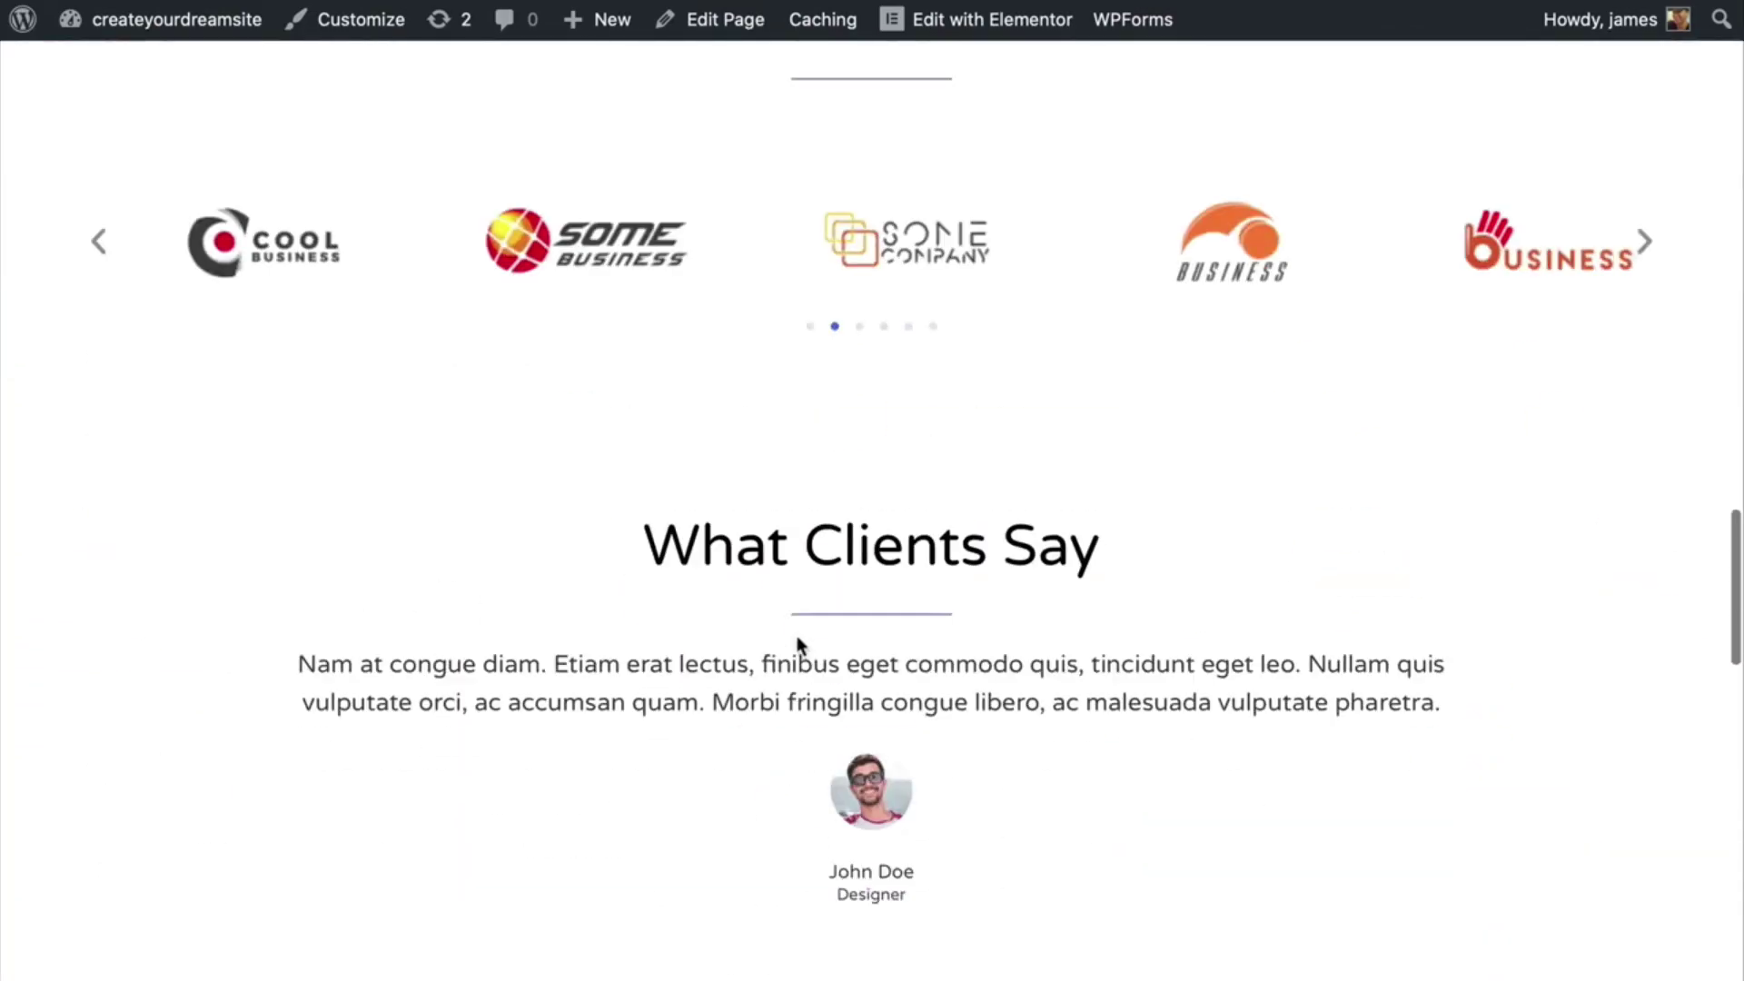
{"action": "scroll", "coordinate": [797, 636], "scroll_direction": "down", "scroll_amount": 10}
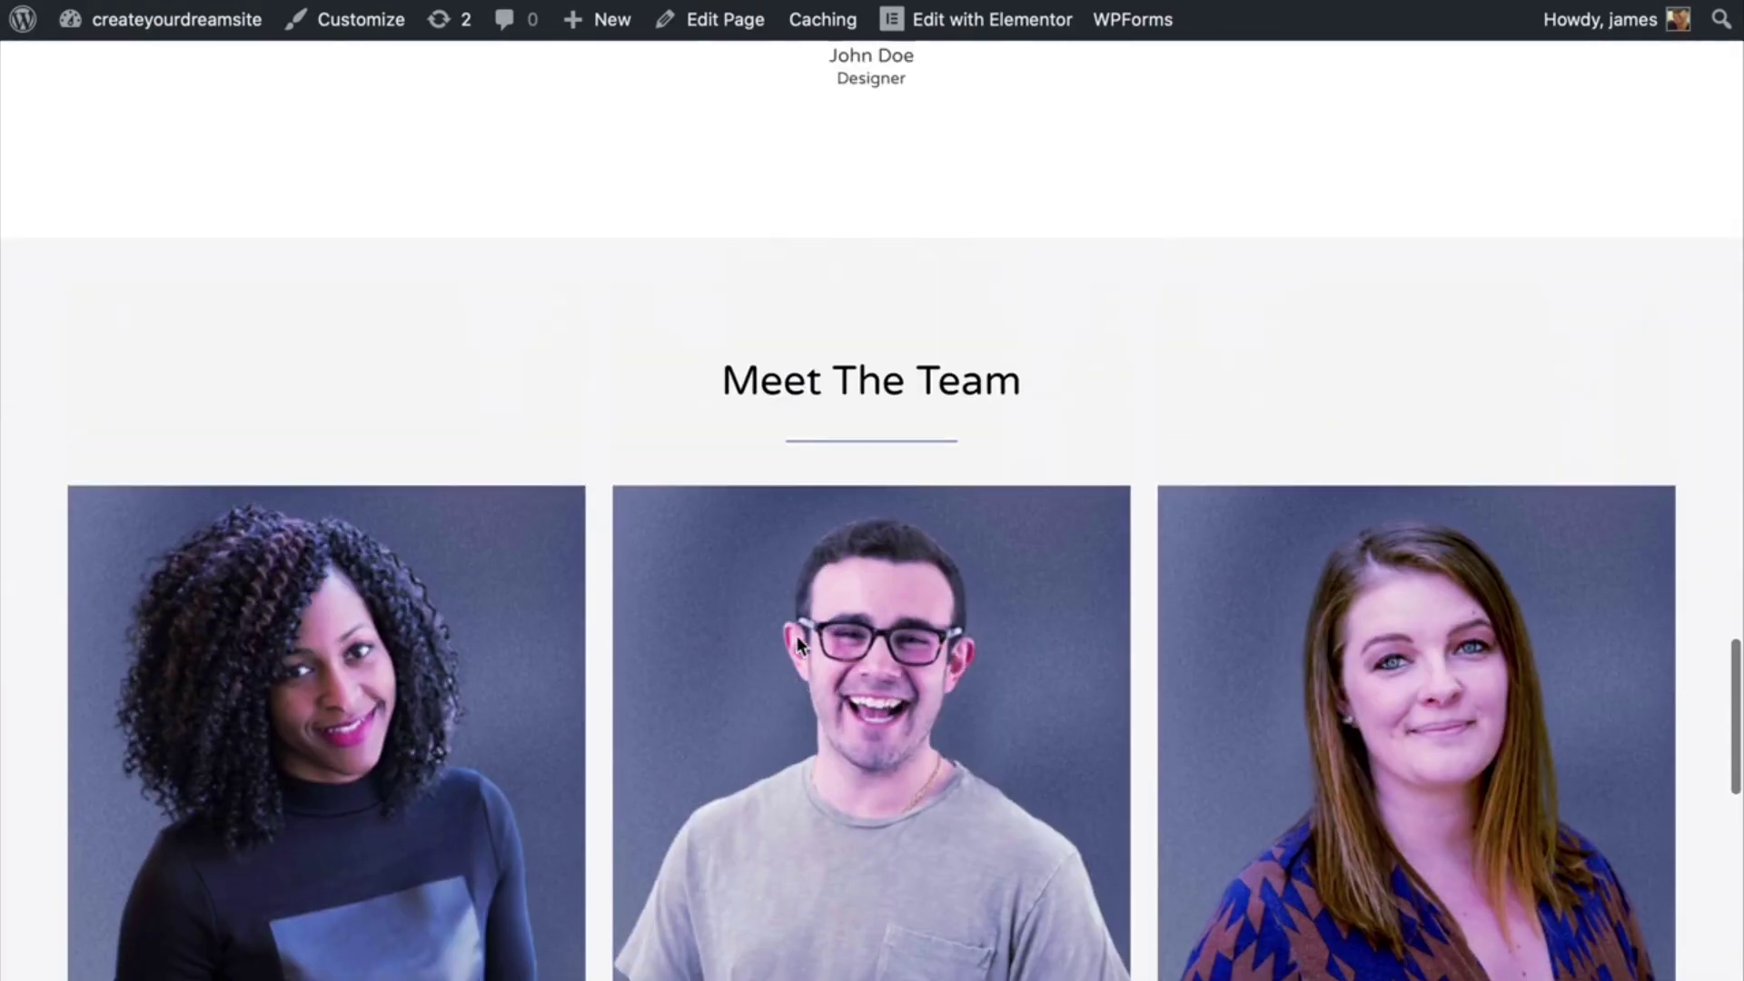
{"action": "scroll", "coordinate": [797, 636], "scroll_direction": "up", "scroll_amount": 20}
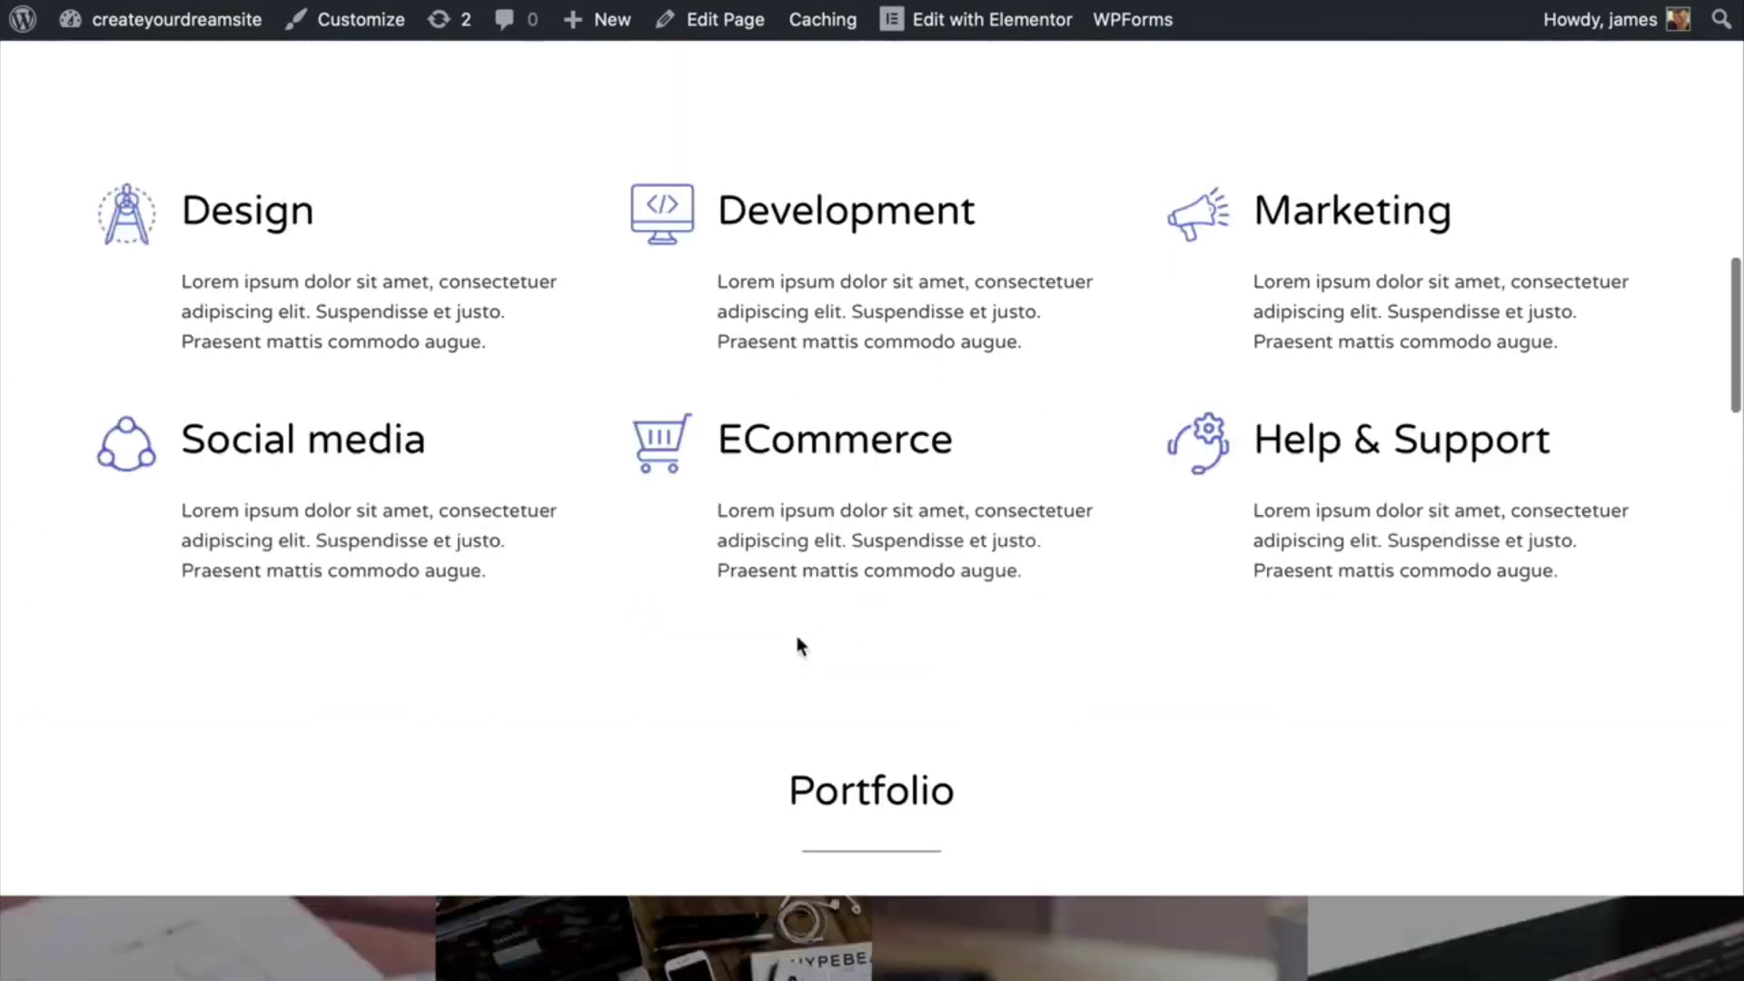
{"action": "scroll", "coordinate": [797, 636], "scroll_direction": "down", "scroll_amount": 2}
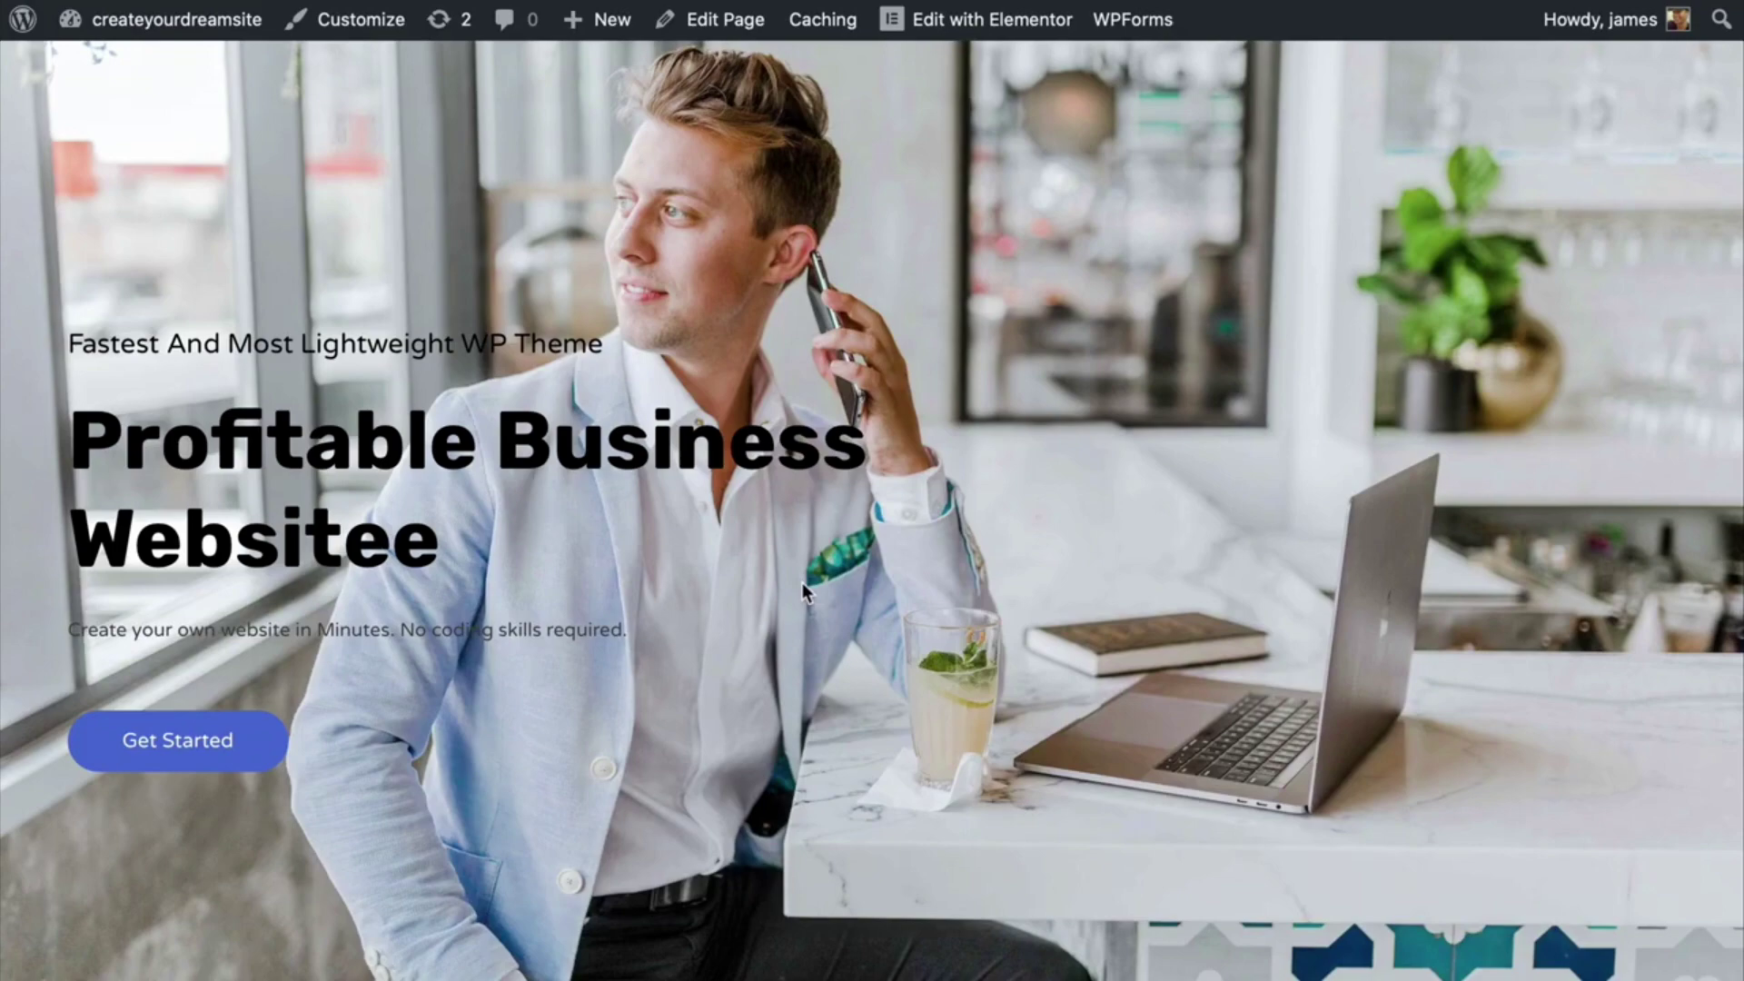
Open the Astra Customizer and change the header call-to-action text to 'Get Started'.
{"action": "left_click", "coordinate": [360, 19]}
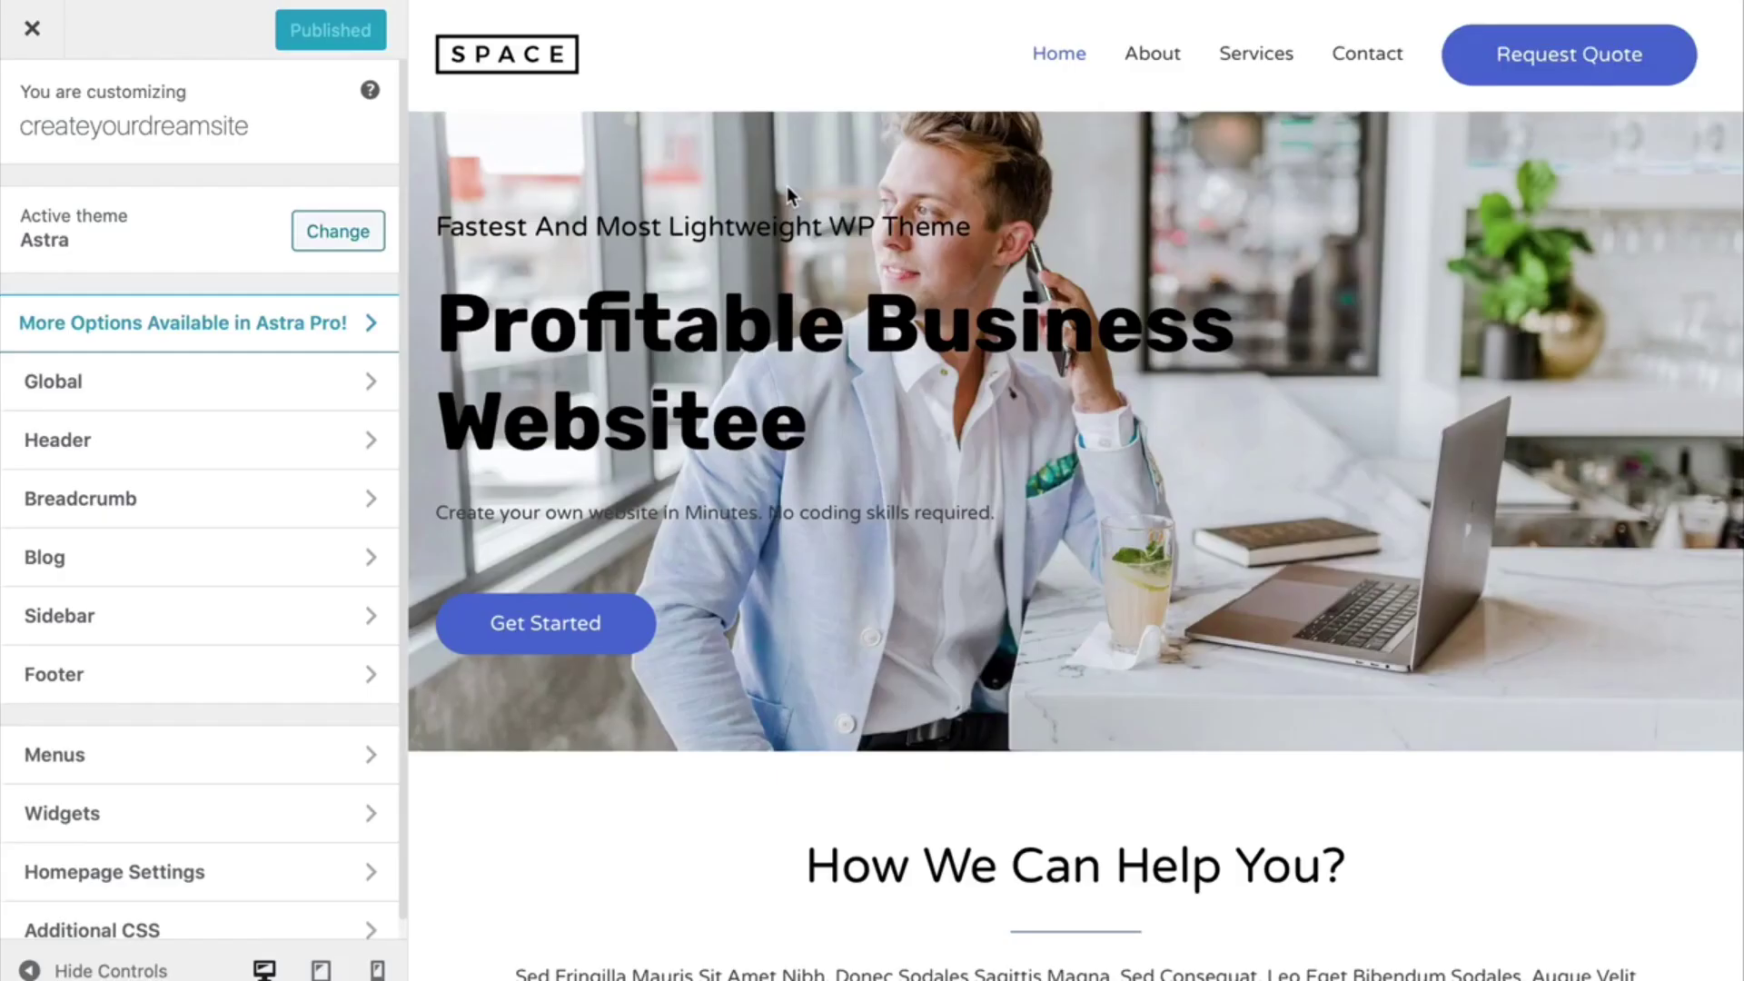
{"action": "mouse_move", "coordinate": [558, 62]}
{"action": "left_click", "coordinate": [420, 59]}
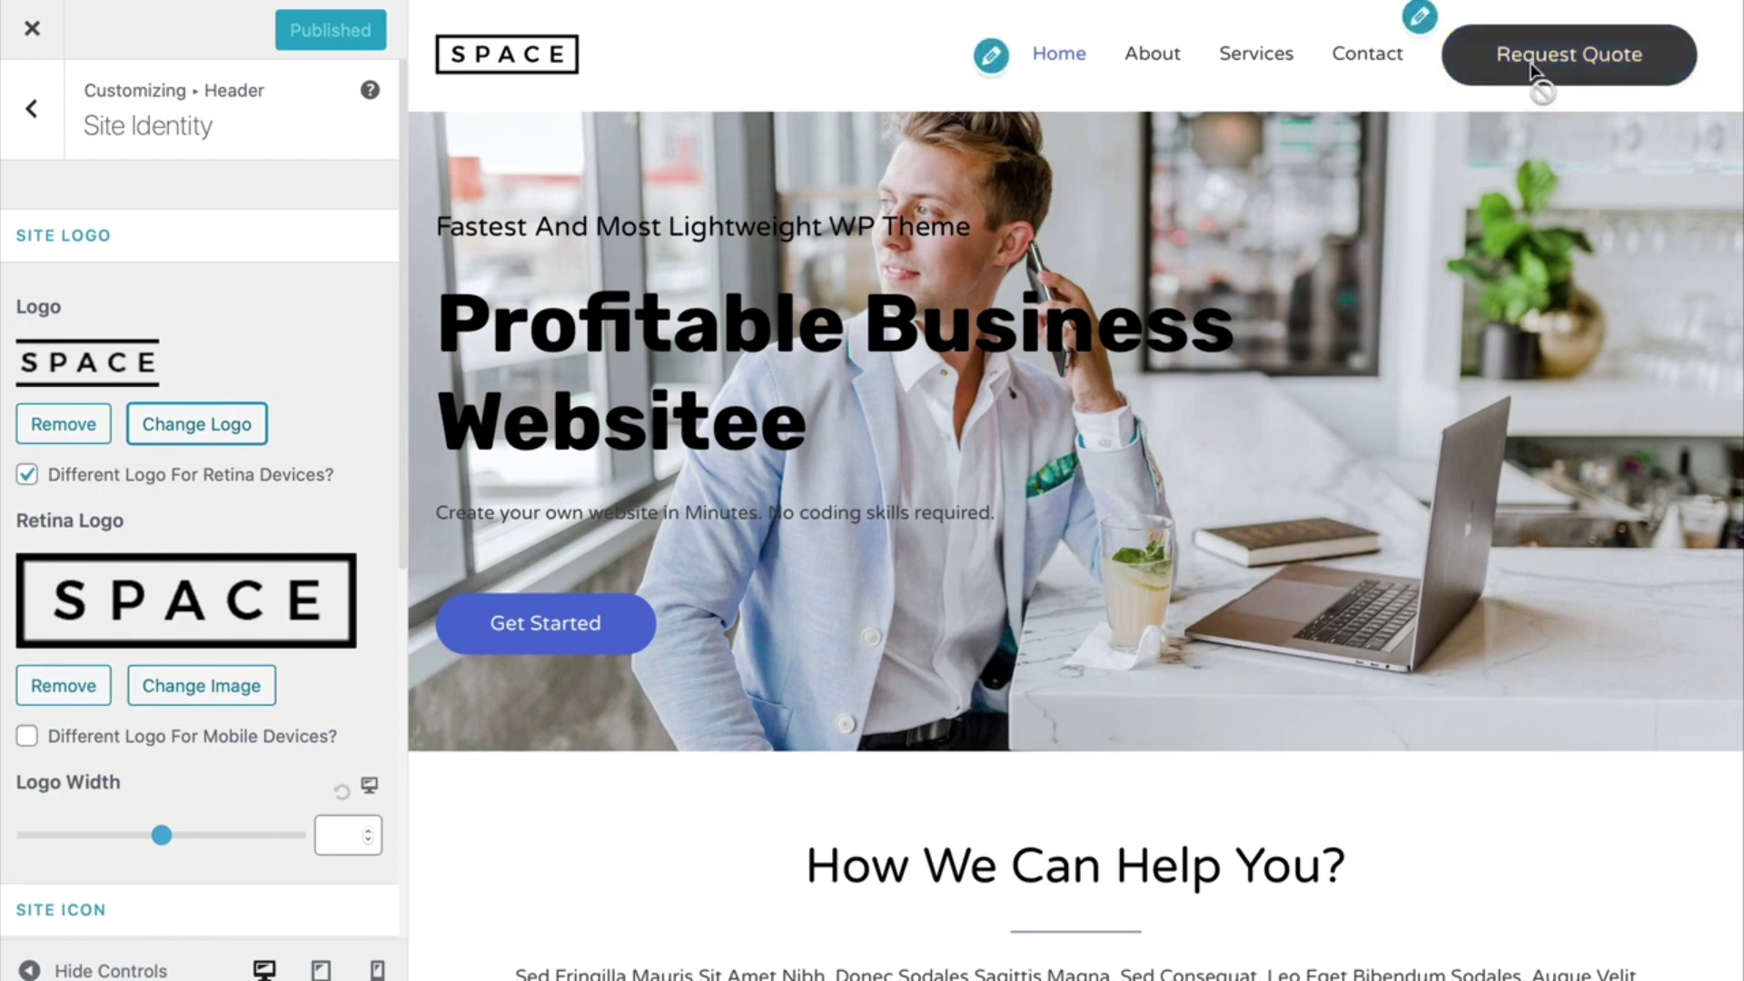
{"action": "left_click", "coordinate": [1420, 16]}
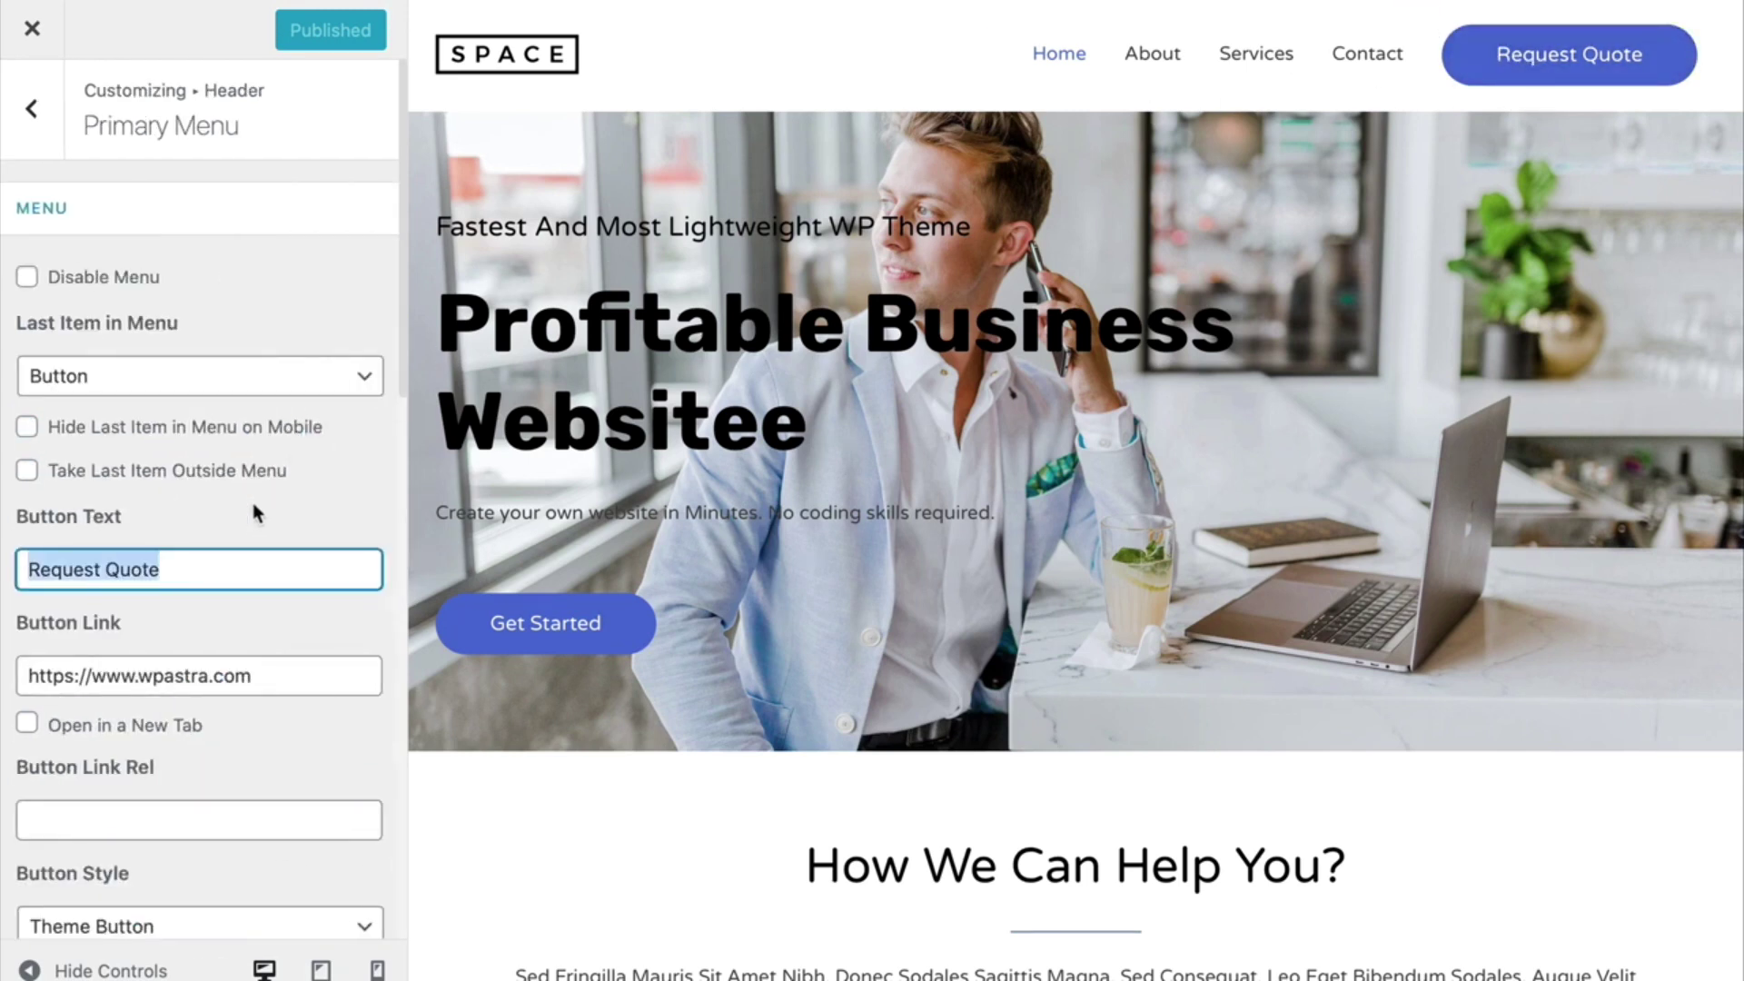
{"action": "key", "text": "BackSpace"}
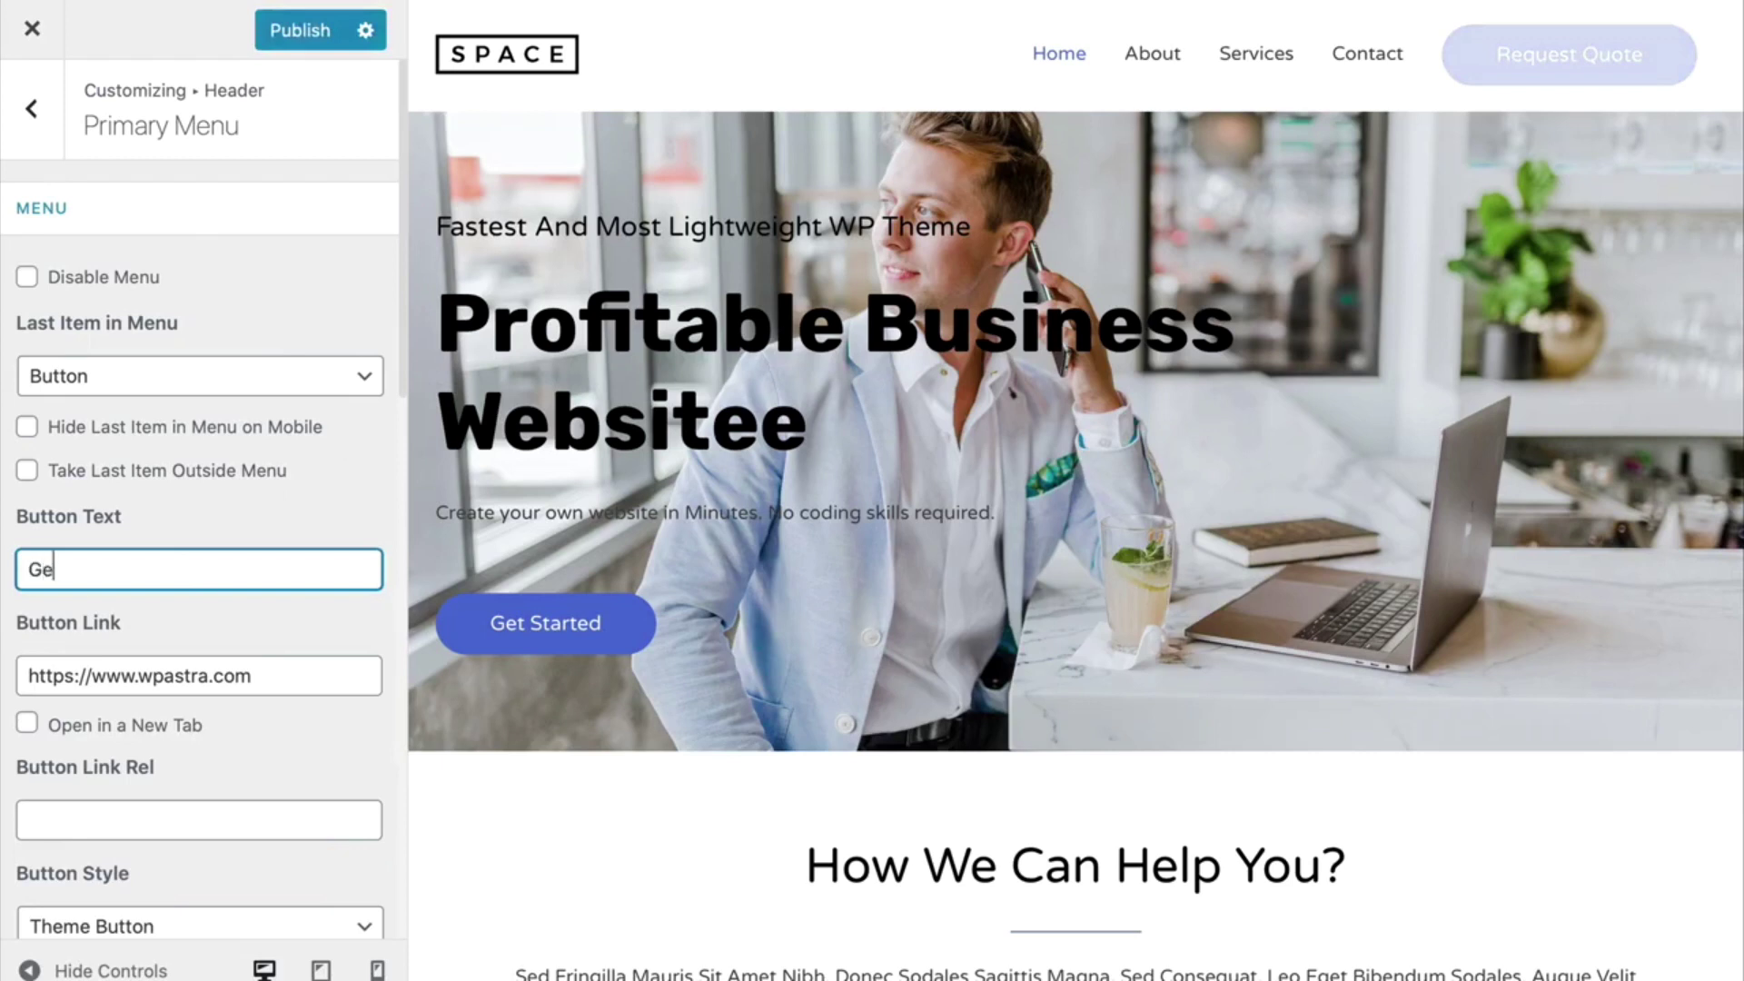
{"action": "type", "text": "Get Started"}
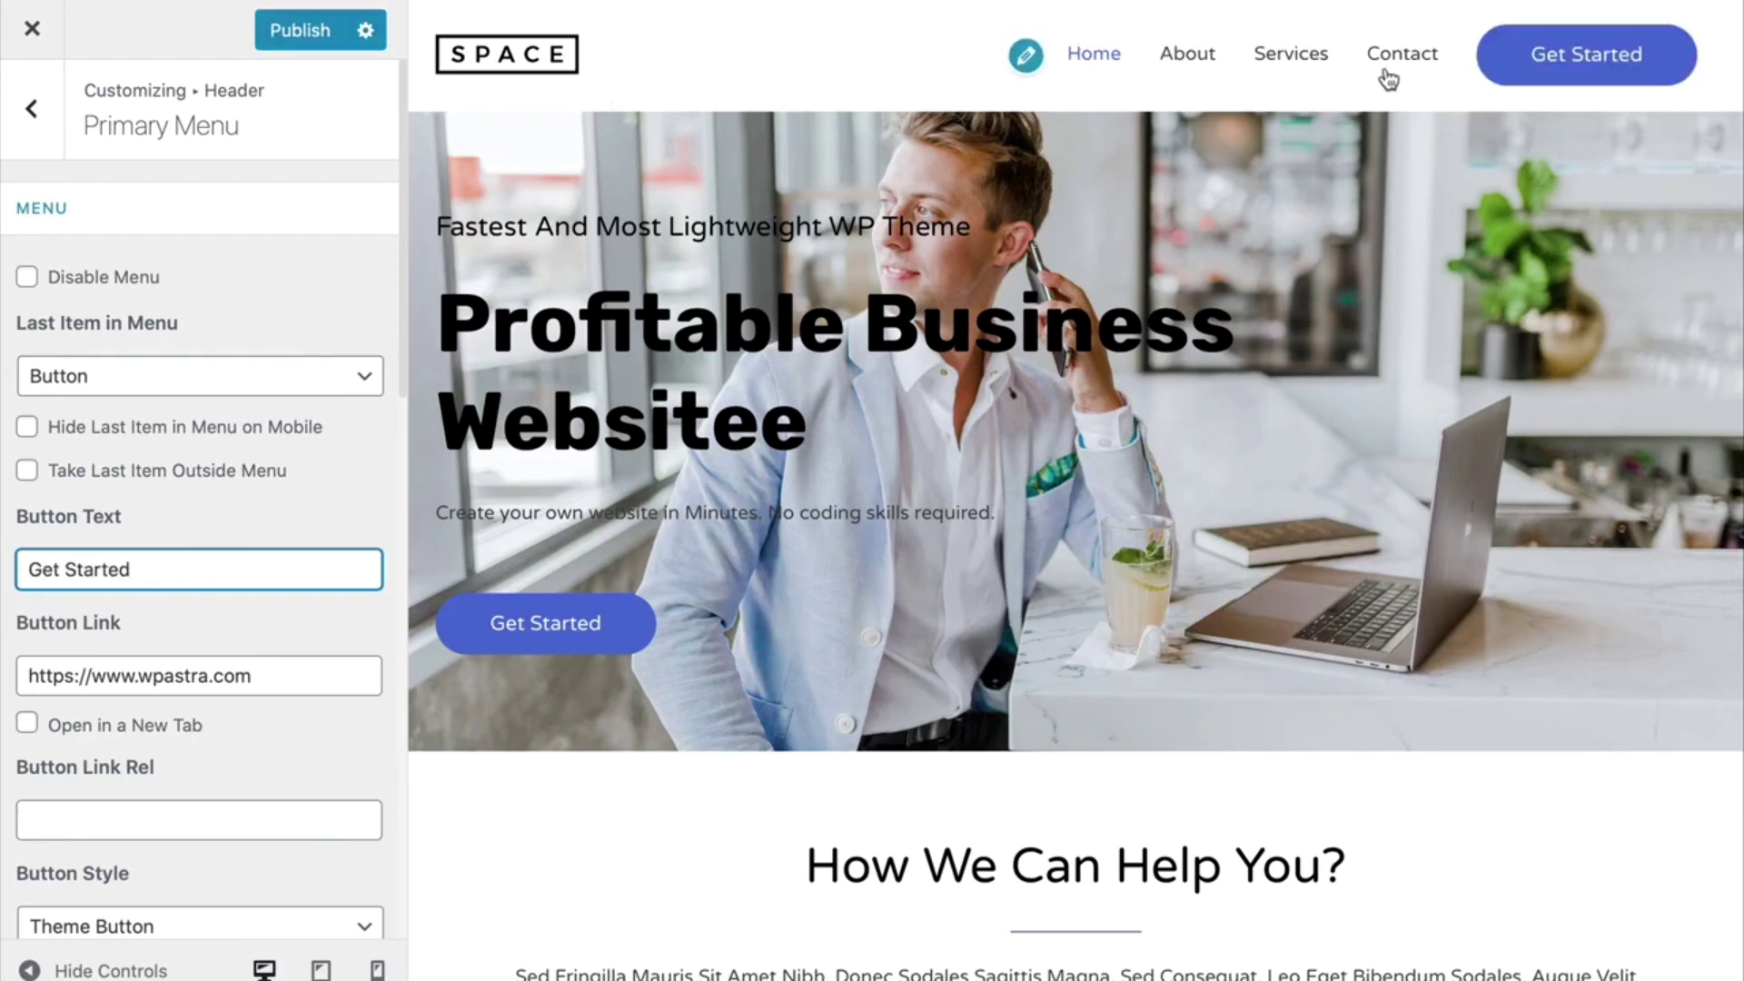
Enable the transparent header on the complete website.
{"action": "left_click", "coordinate": [29, 123]}
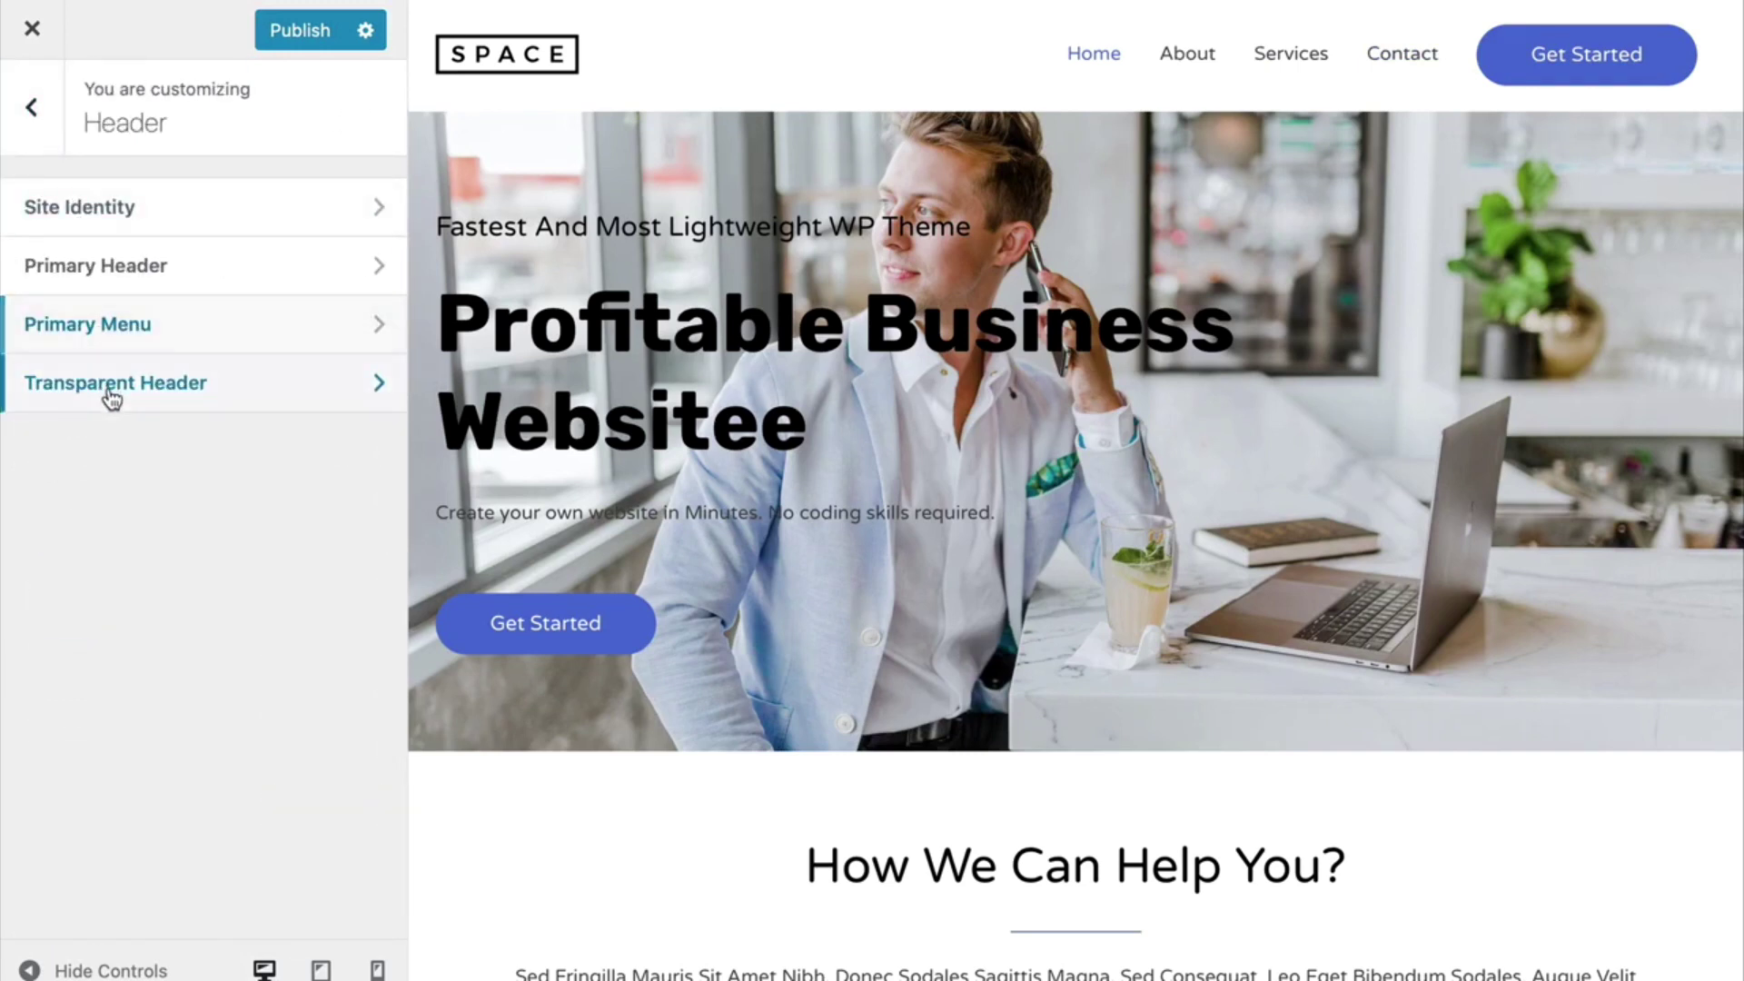
{"action": "left_click", "coordinate": [111, 393]}
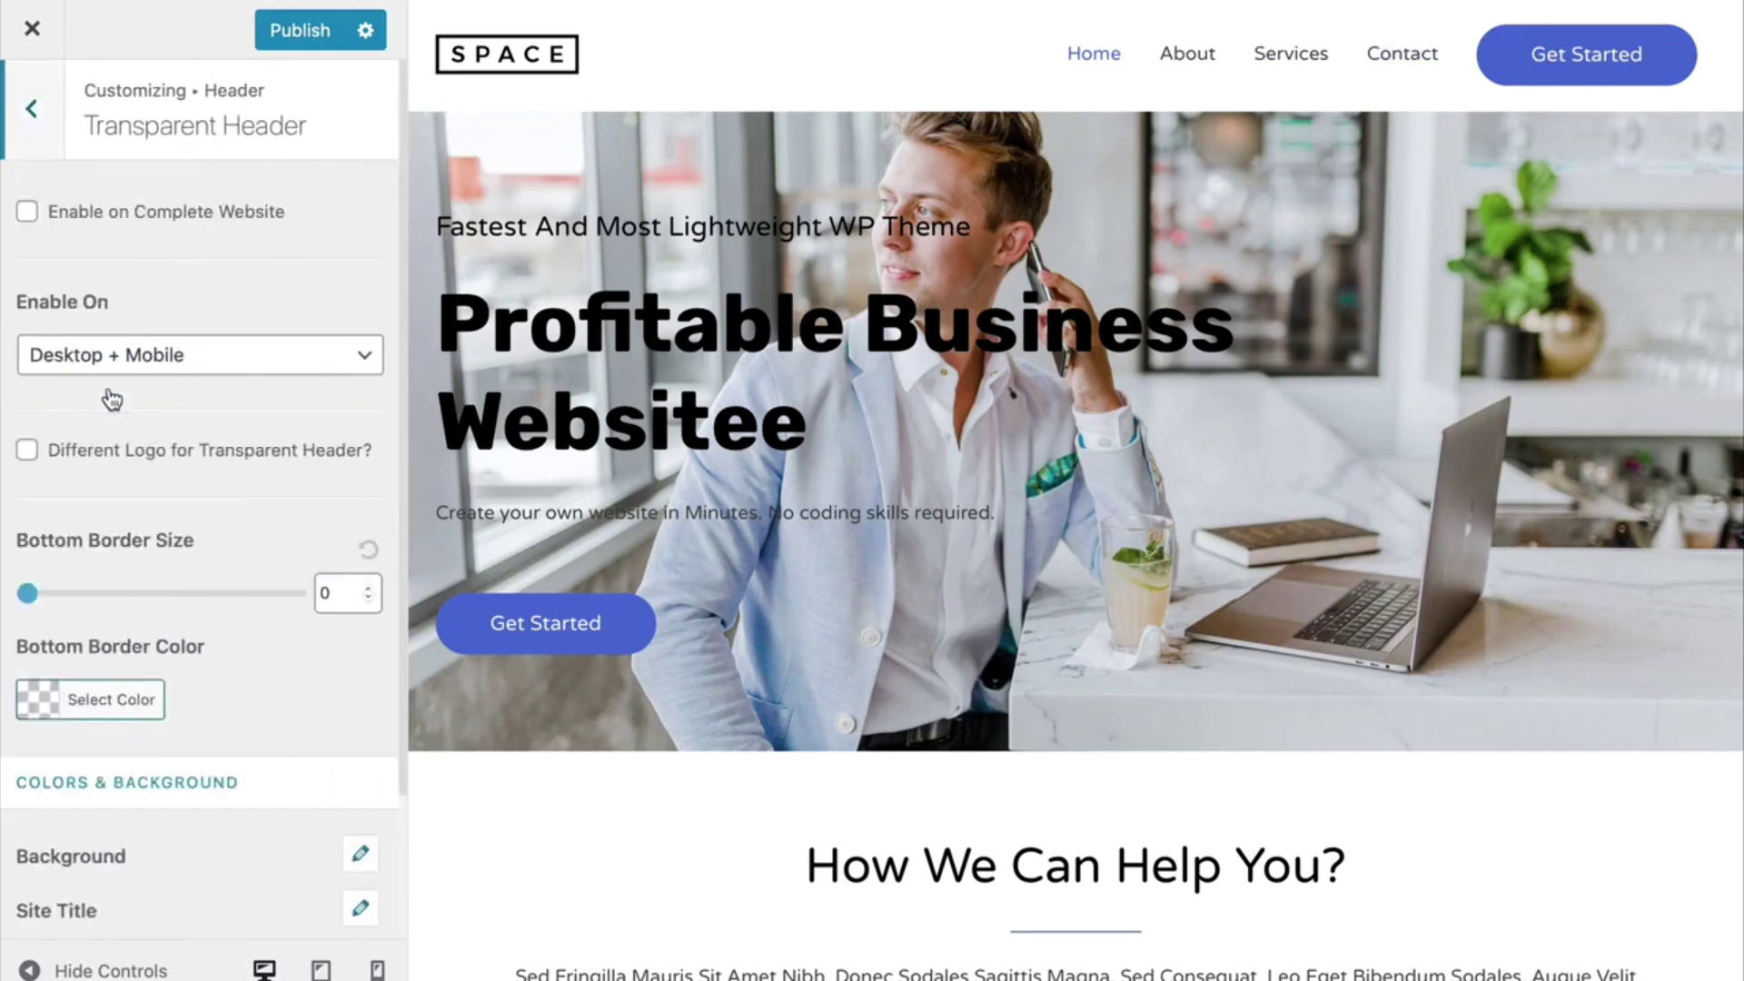
{"action": "left_click", "coordinate": [28, 212]}
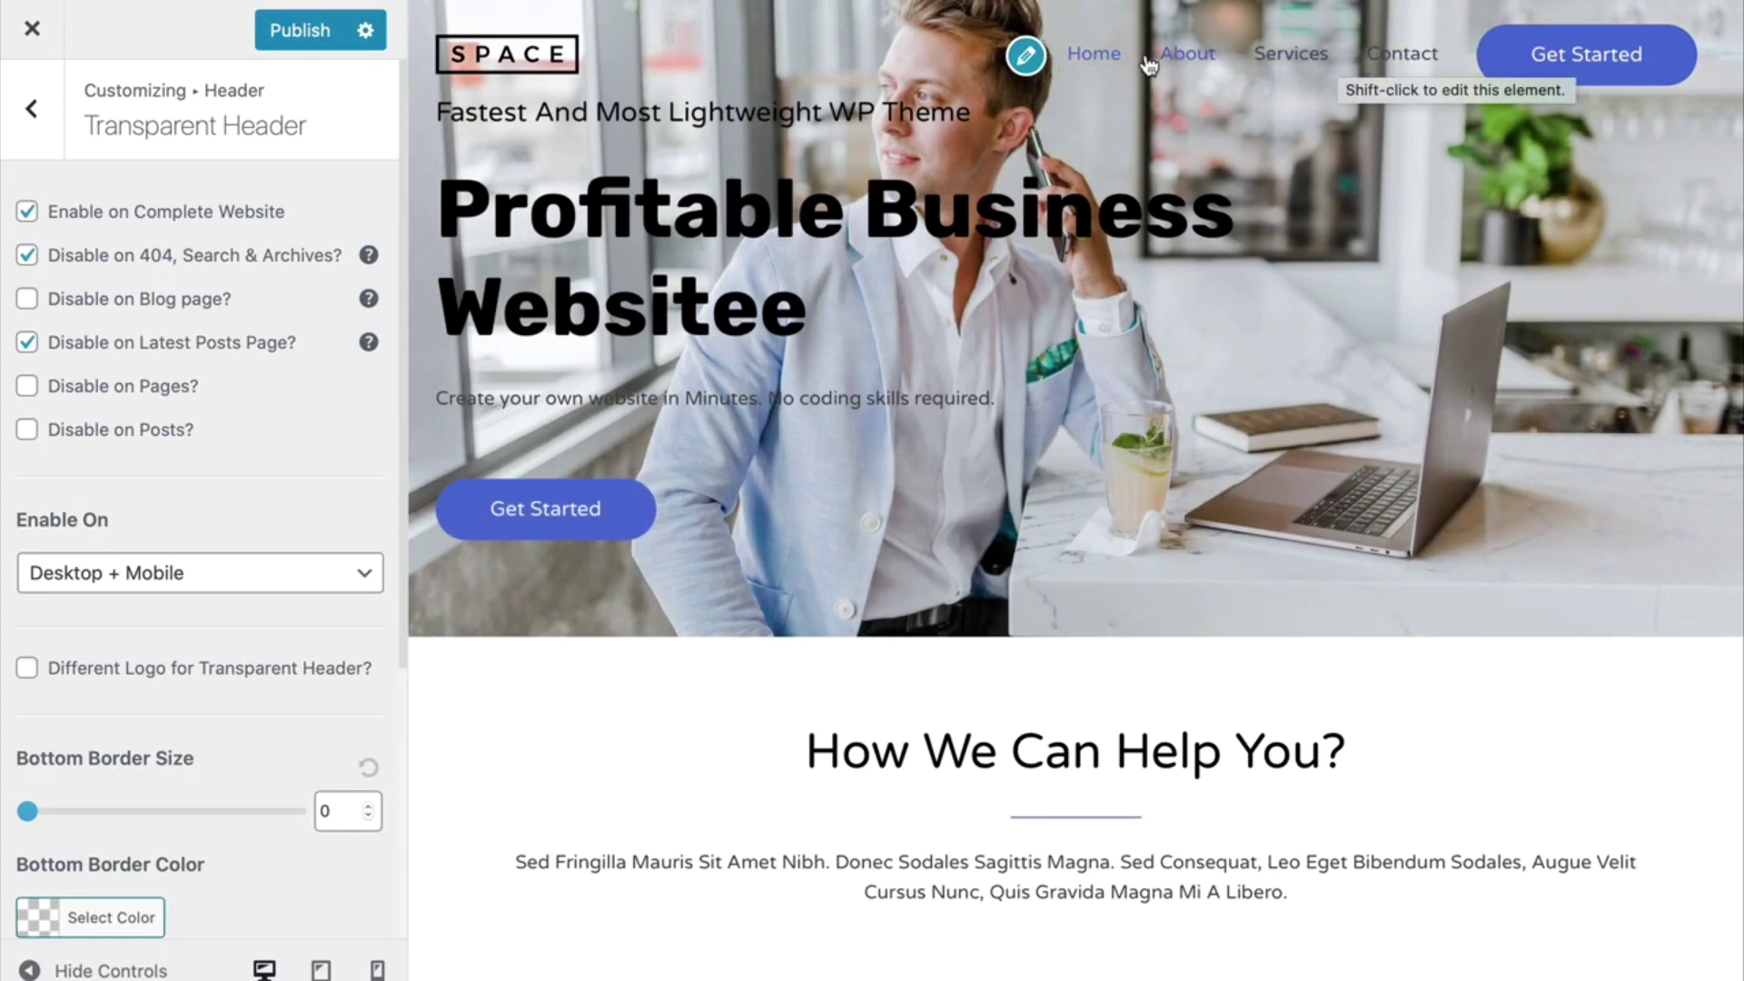
Set the menu link color to white (#ffffff), publish, and close the Customizer.
{"action": "scroll", "coordinate": [178, 270], "scroll_direction": "down", "scroll_amount": 5}
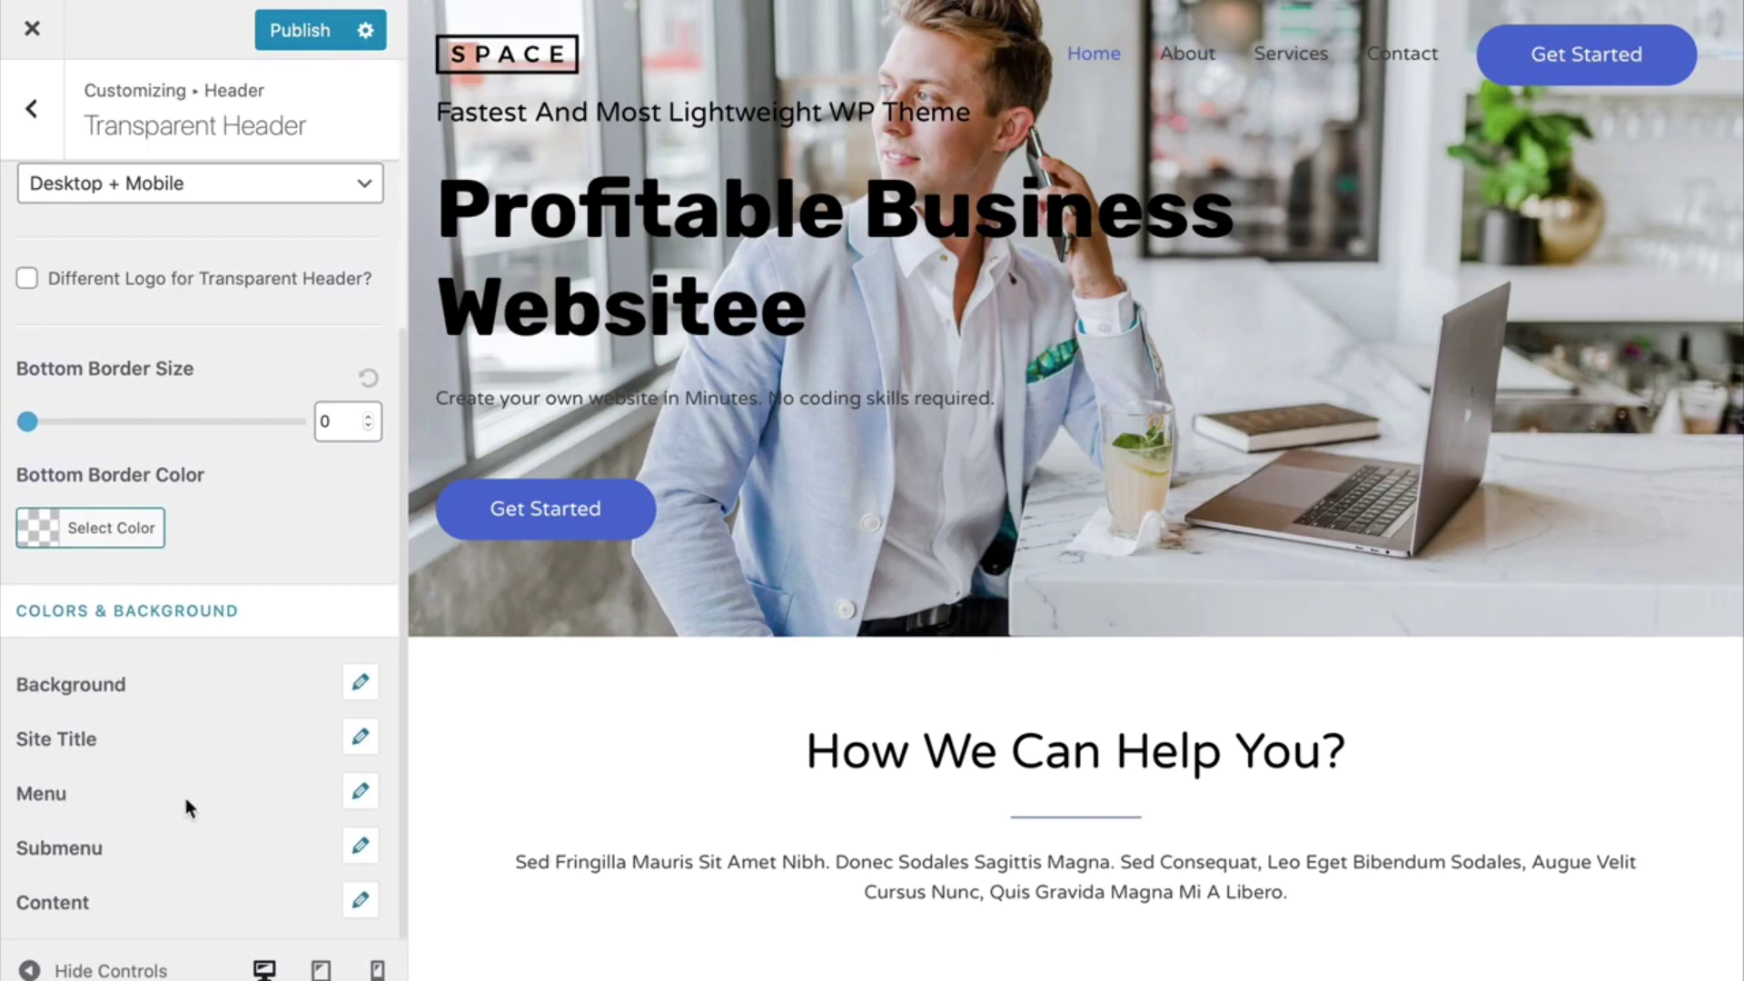
{"action": "left_click", "coordinate": [363, 796]}
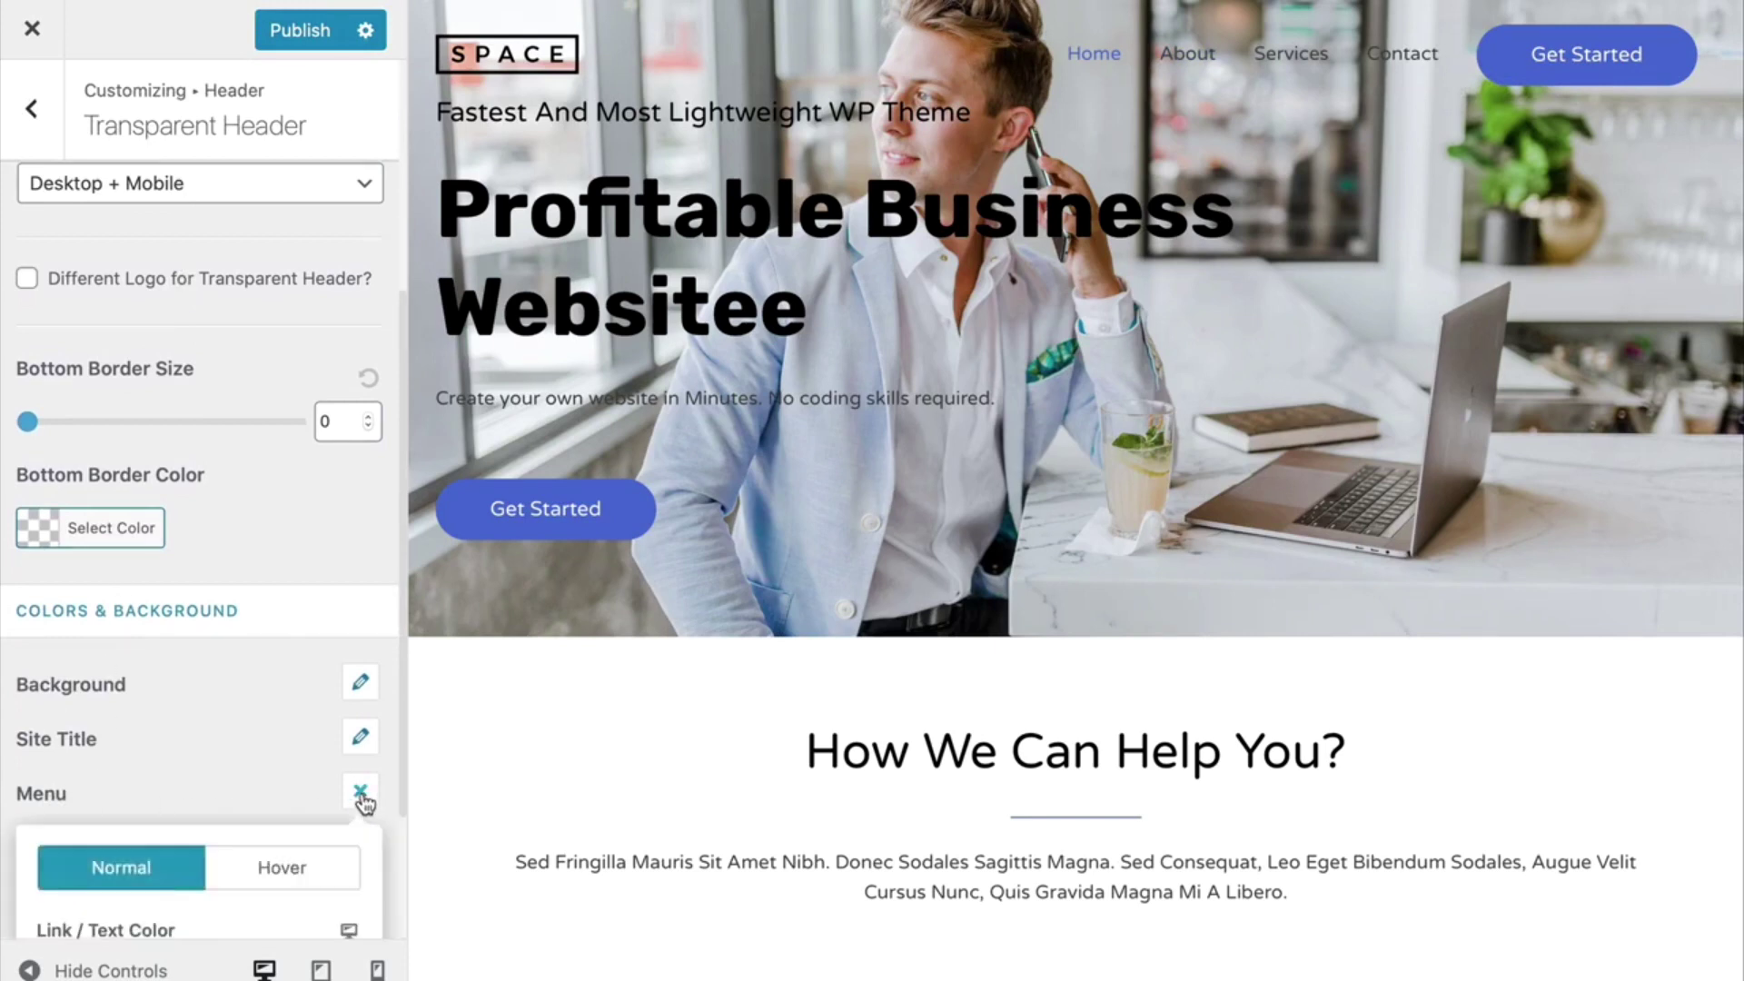
{"action": "scroll", "coordinate": [336, 791], "scroll_direction": "down", "scroll_amount": 2}
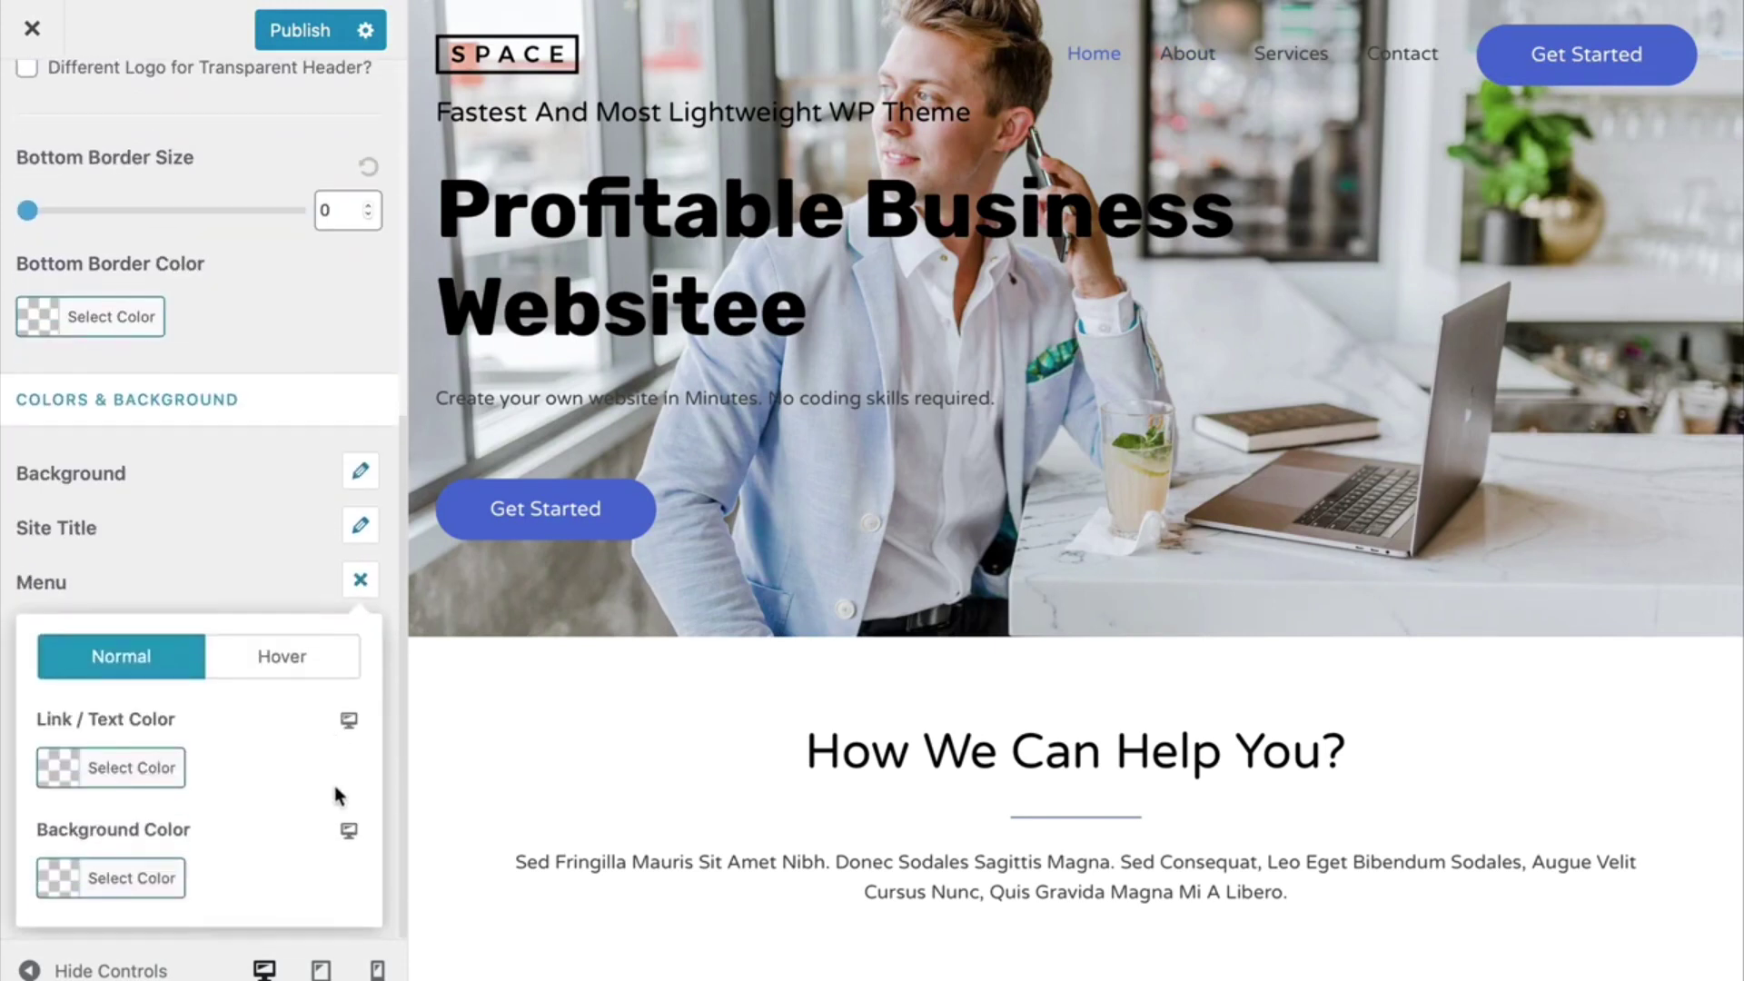
{"action": "left_click", "coordinate": [125, 799]}
{"action": "scroll", "coordinate": [151, 795], "scroll_direction": "down", "scroll_amount": 3}
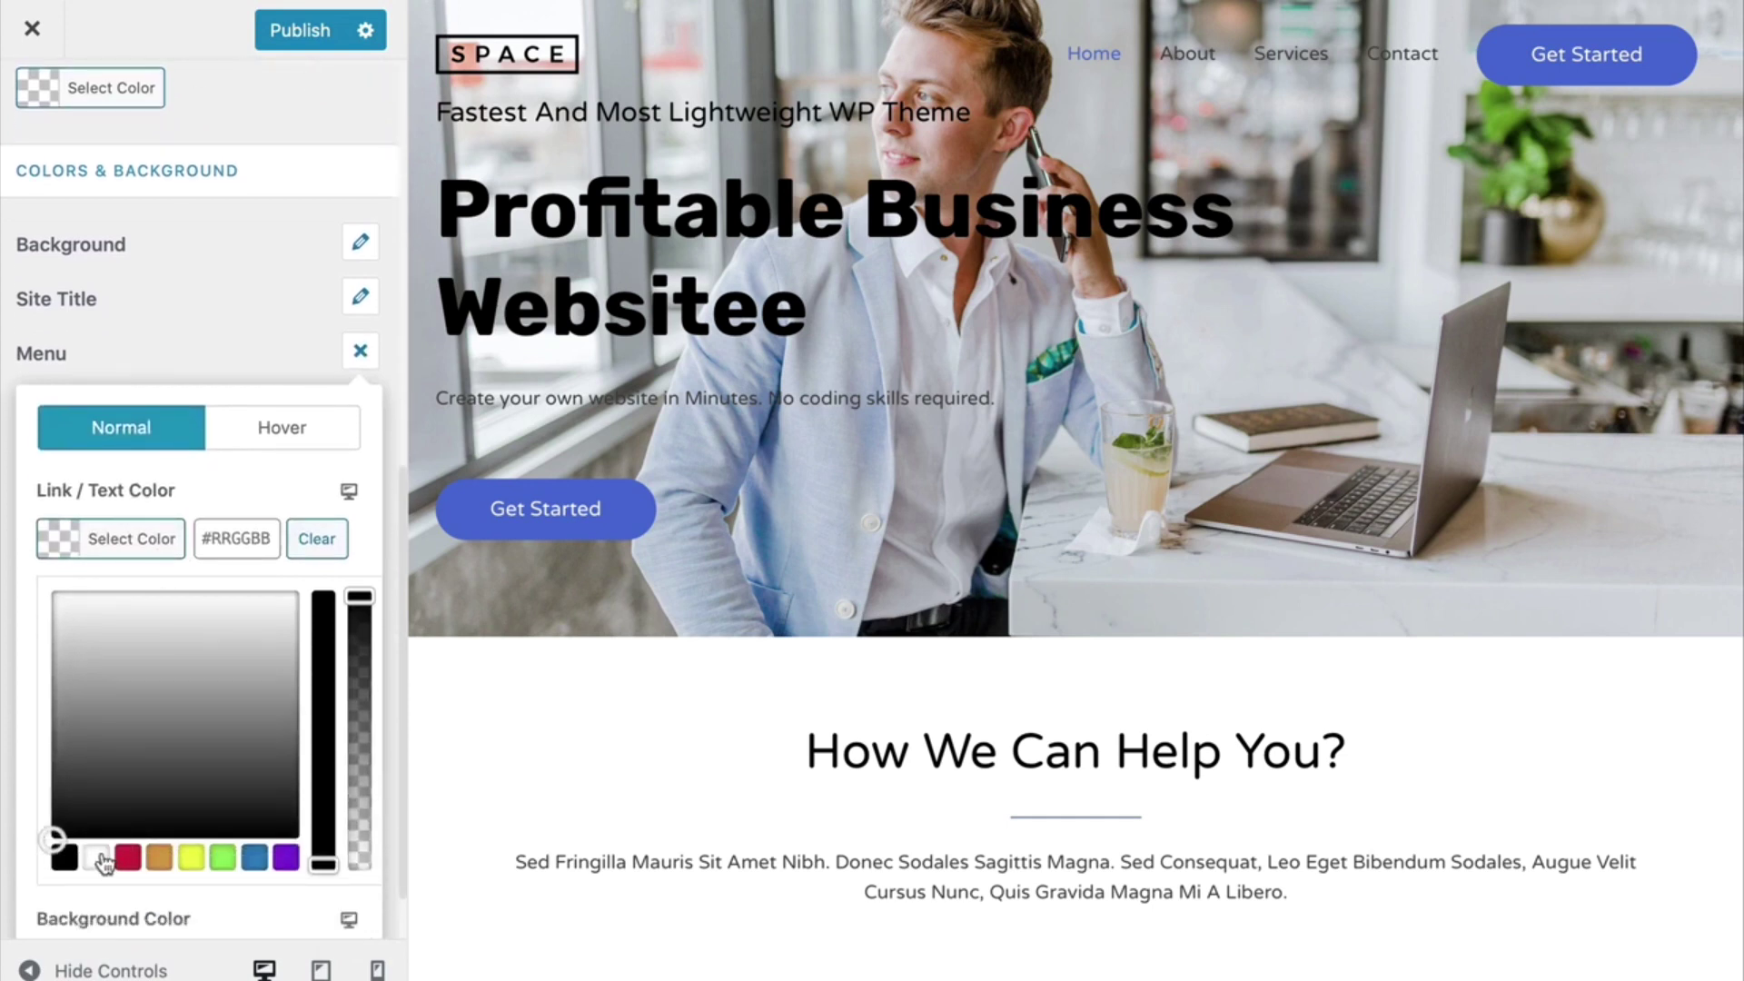
{"action": "left_click", "coordinate": [95, 856]}
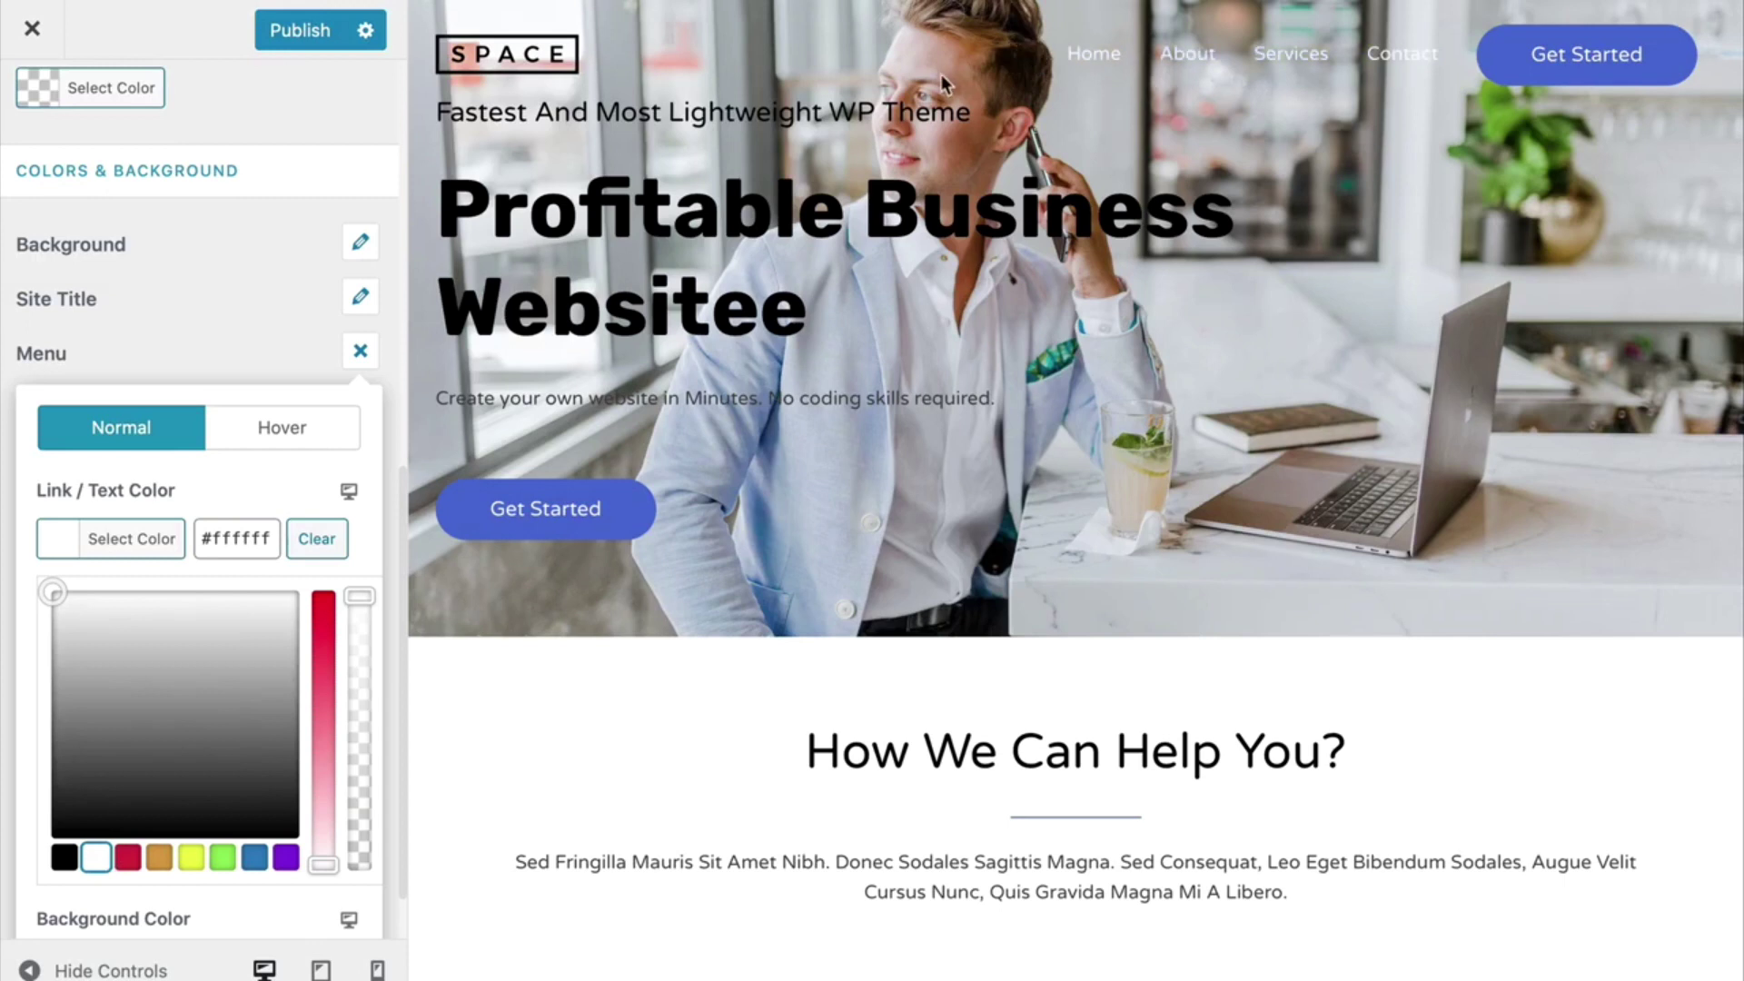
{"action": "left_click", "coordinate": [313, 36]}
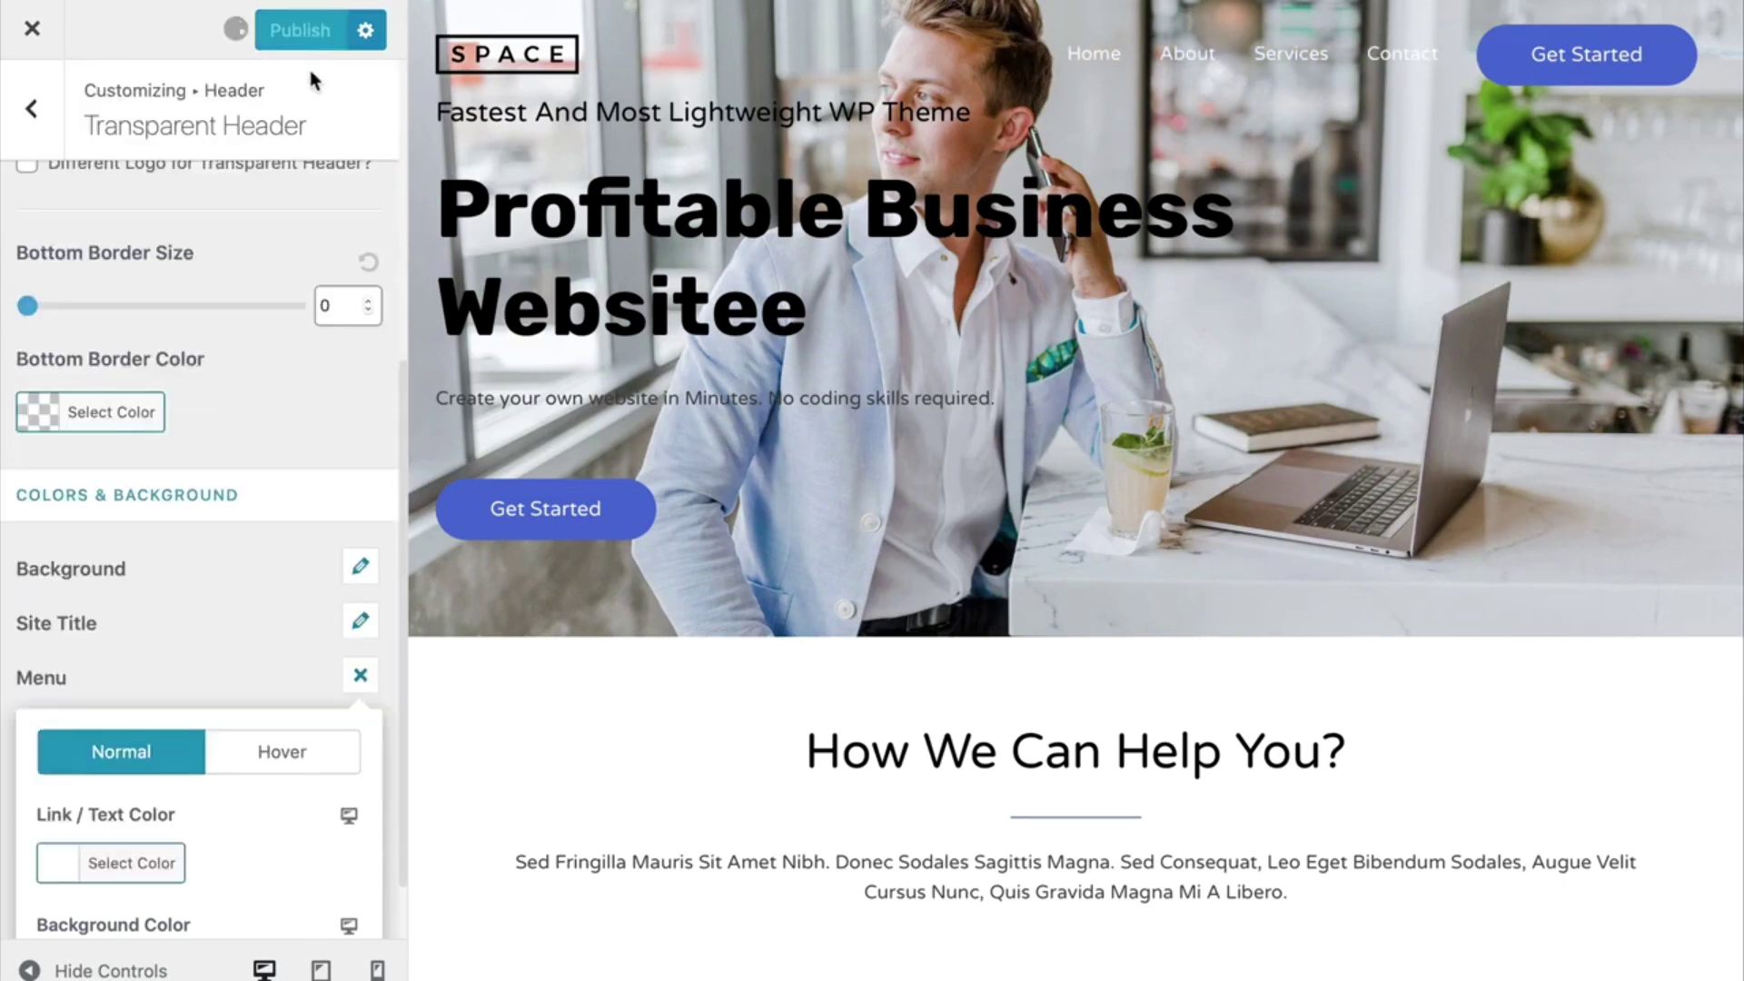
{"action": "left_click", "coordinate": [32, 28]}
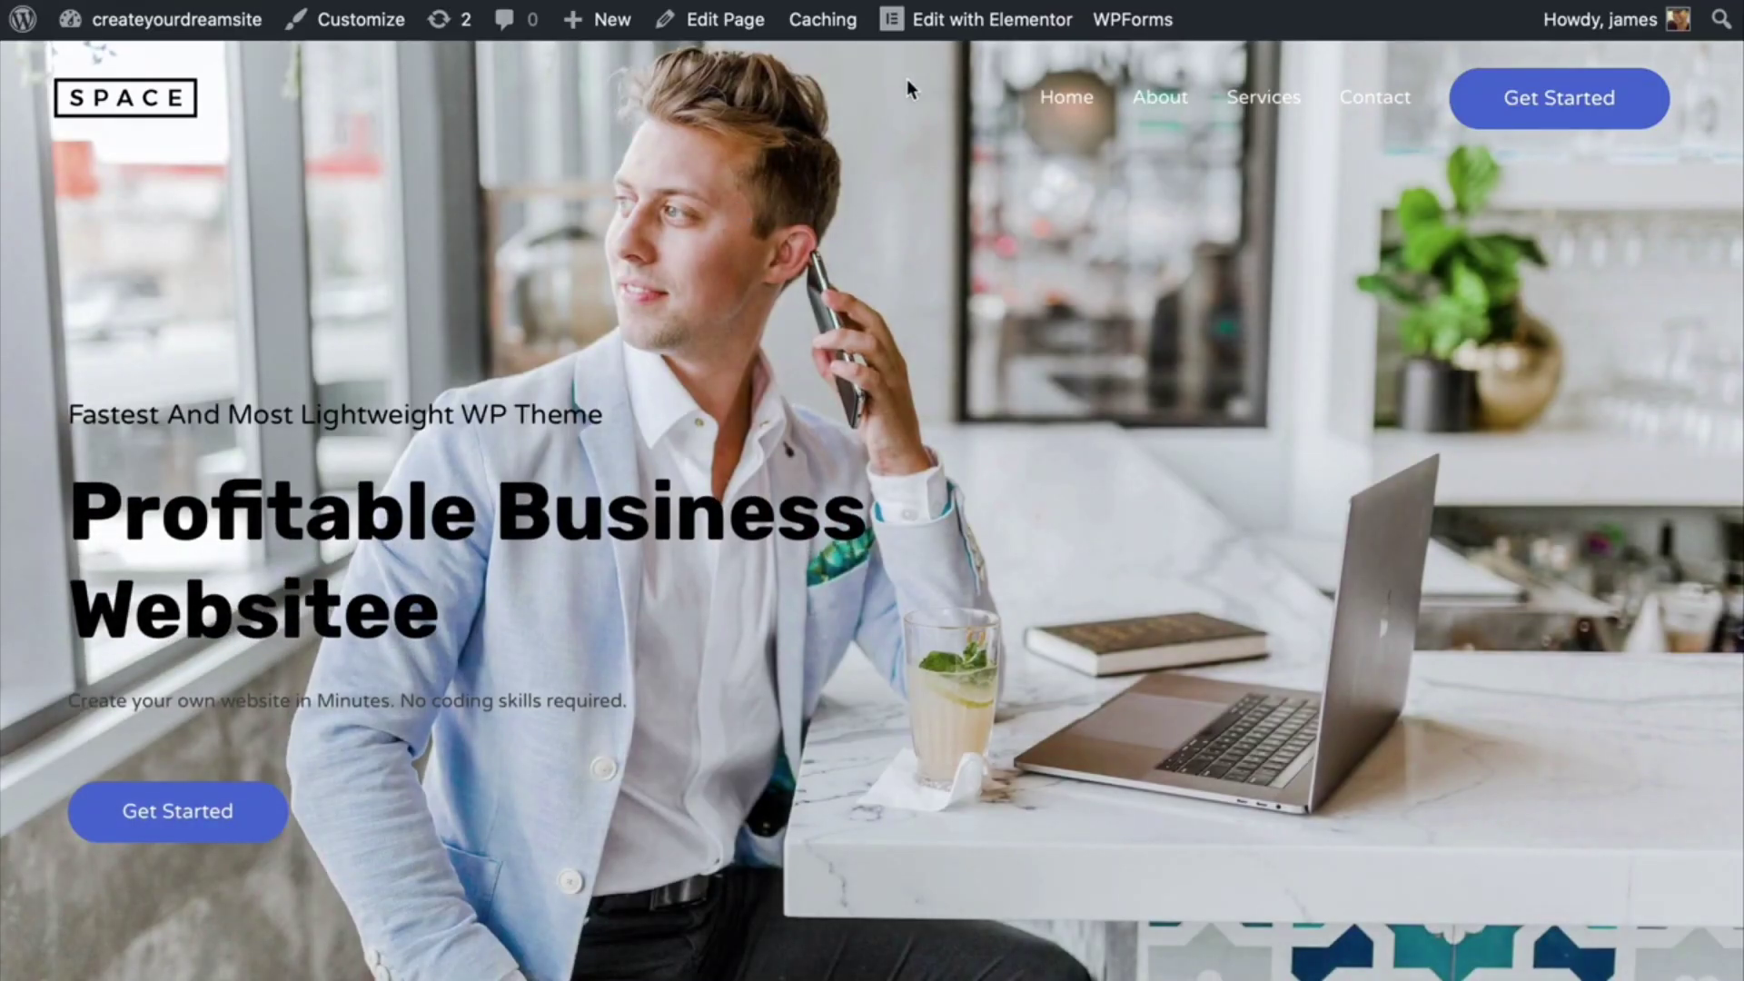
Open the Footer template in Elementor and browse the Facebook social icon's Icon Library without changes.
{"action": "mouse_move", "coordinate": [958, 27]}
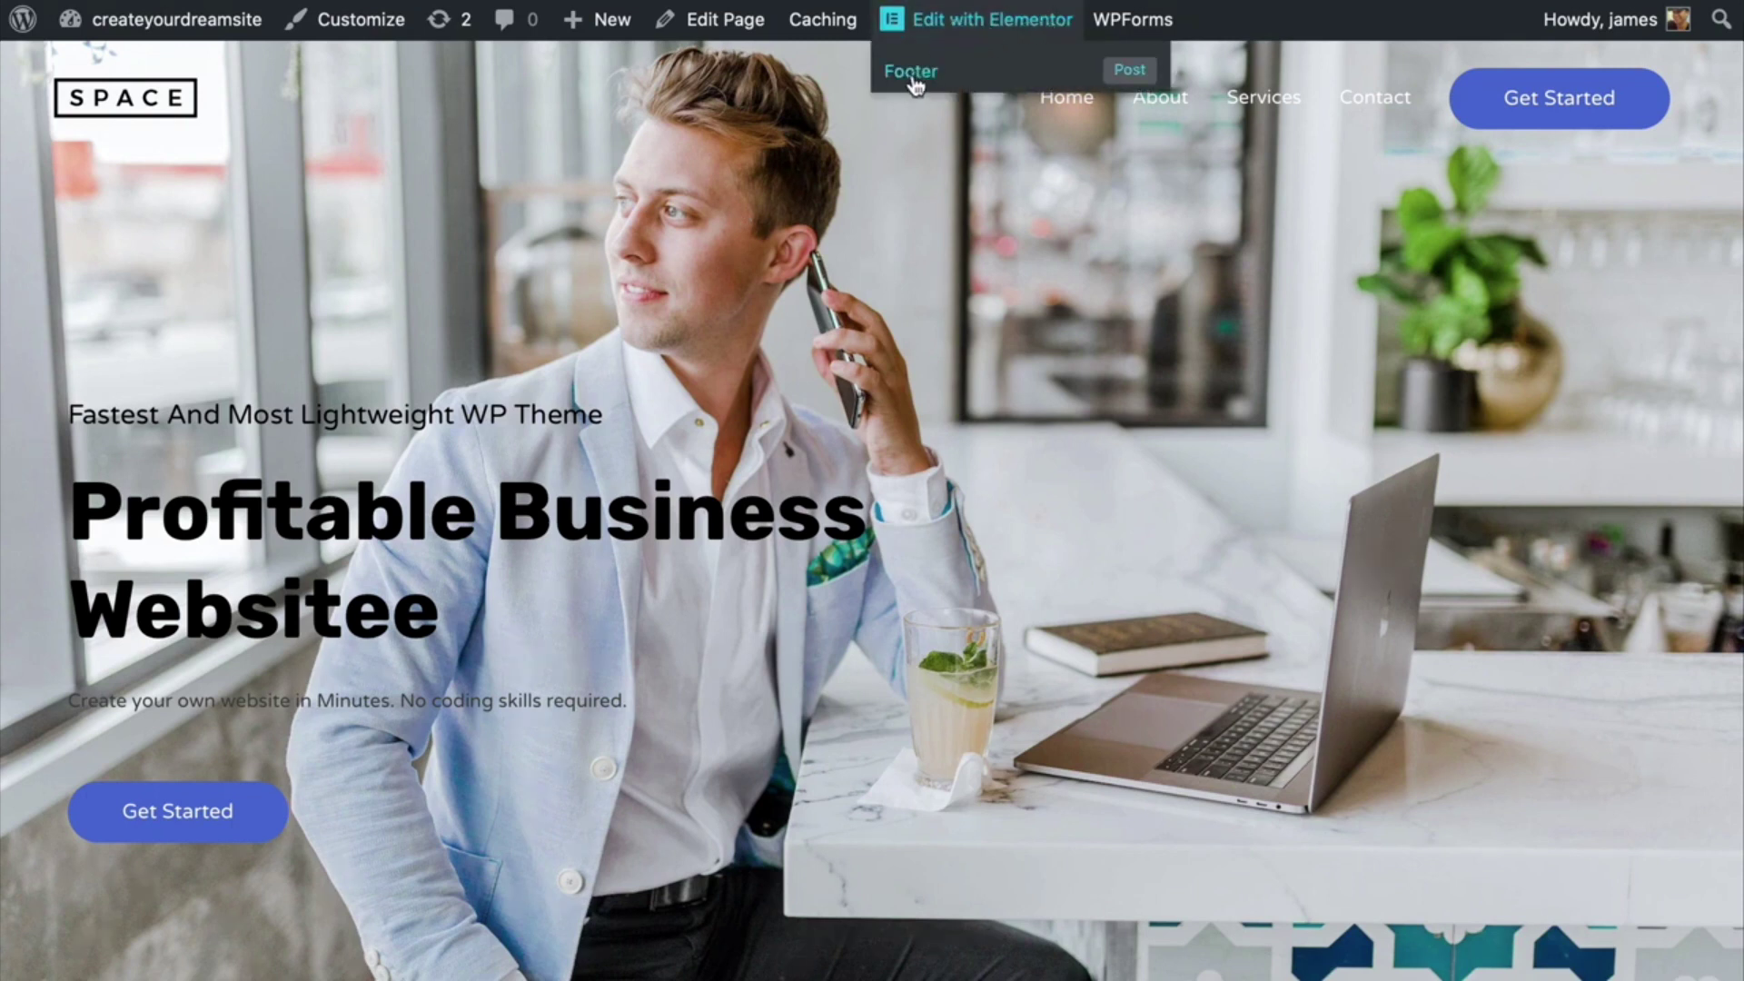
{"action": "left_click", "coordinate": [914, 82]}
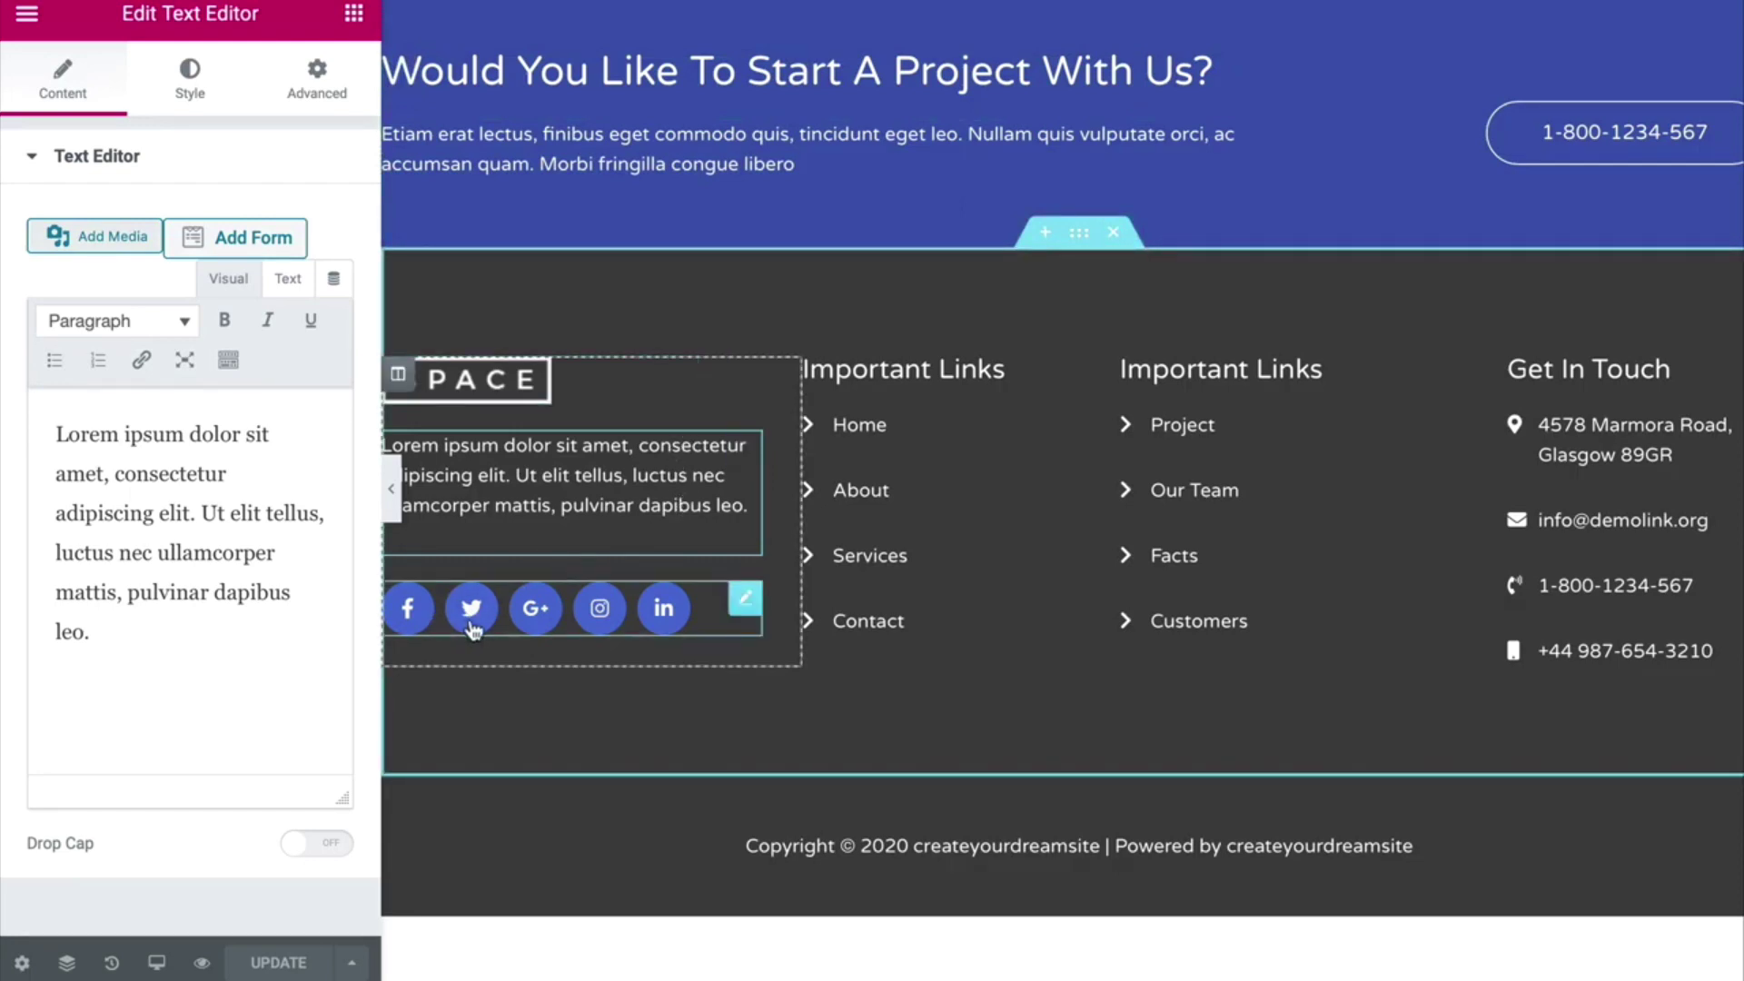
{"action": "left_click", "coordinate": [421, 620]}
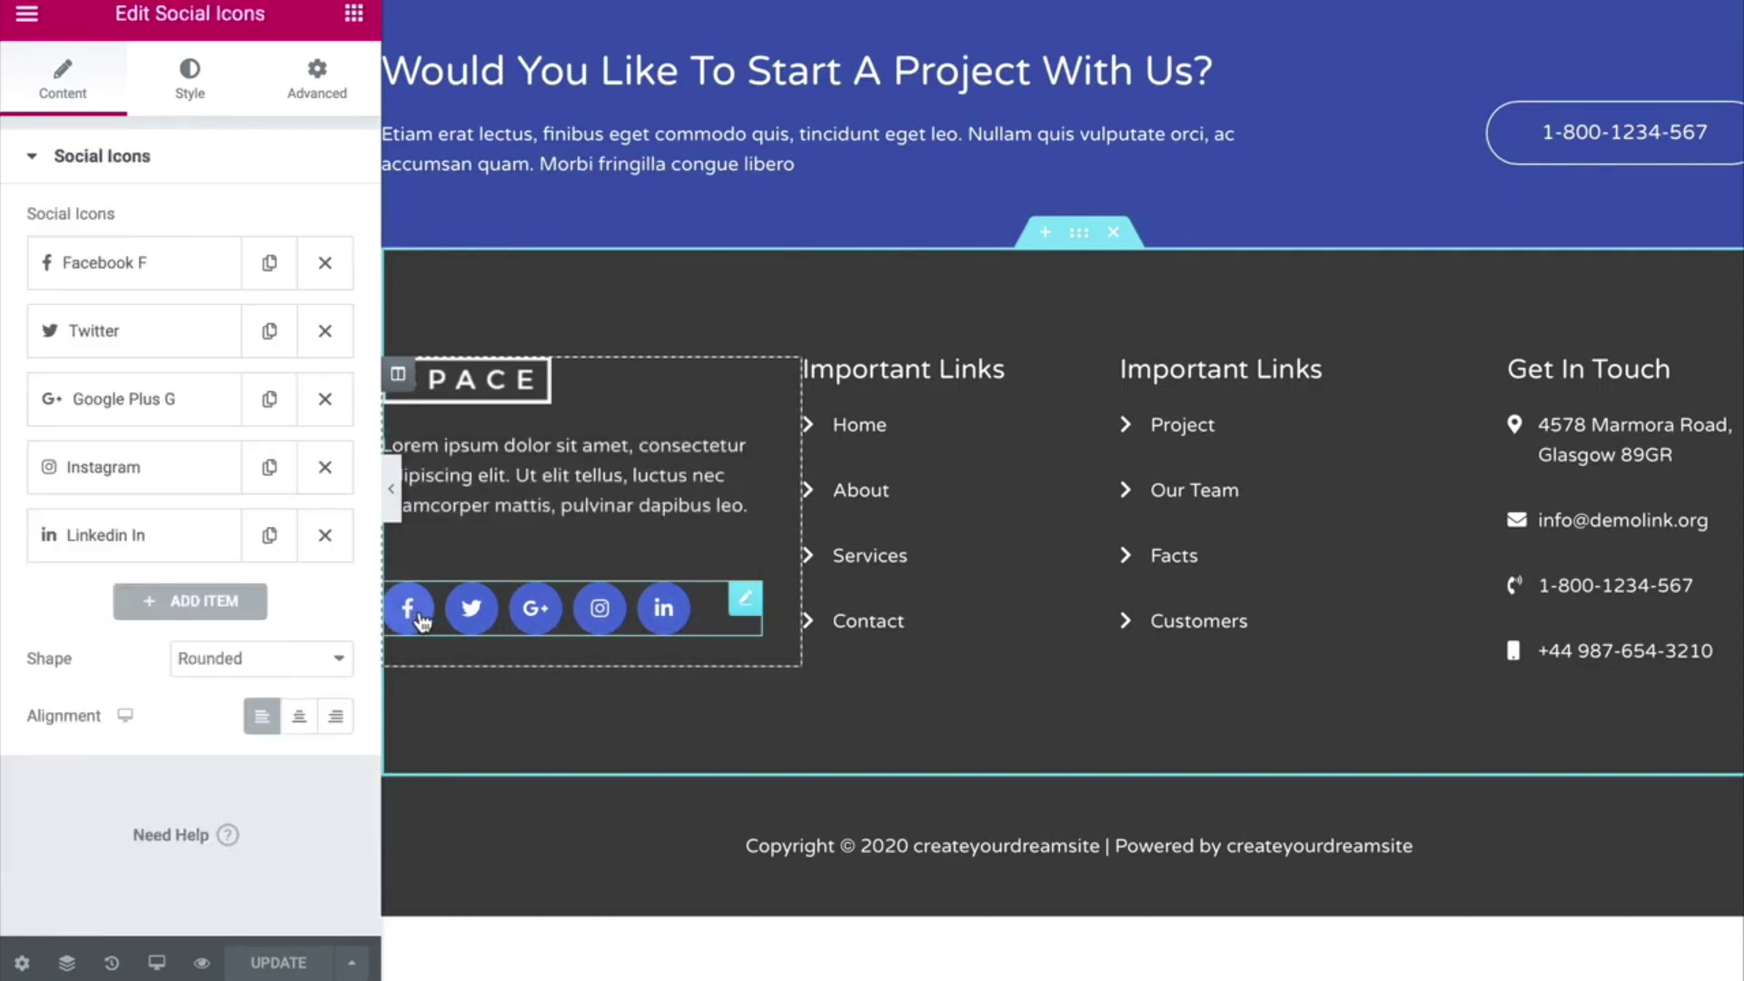
{"action": "left_click", "coordinate": [145, 272]}
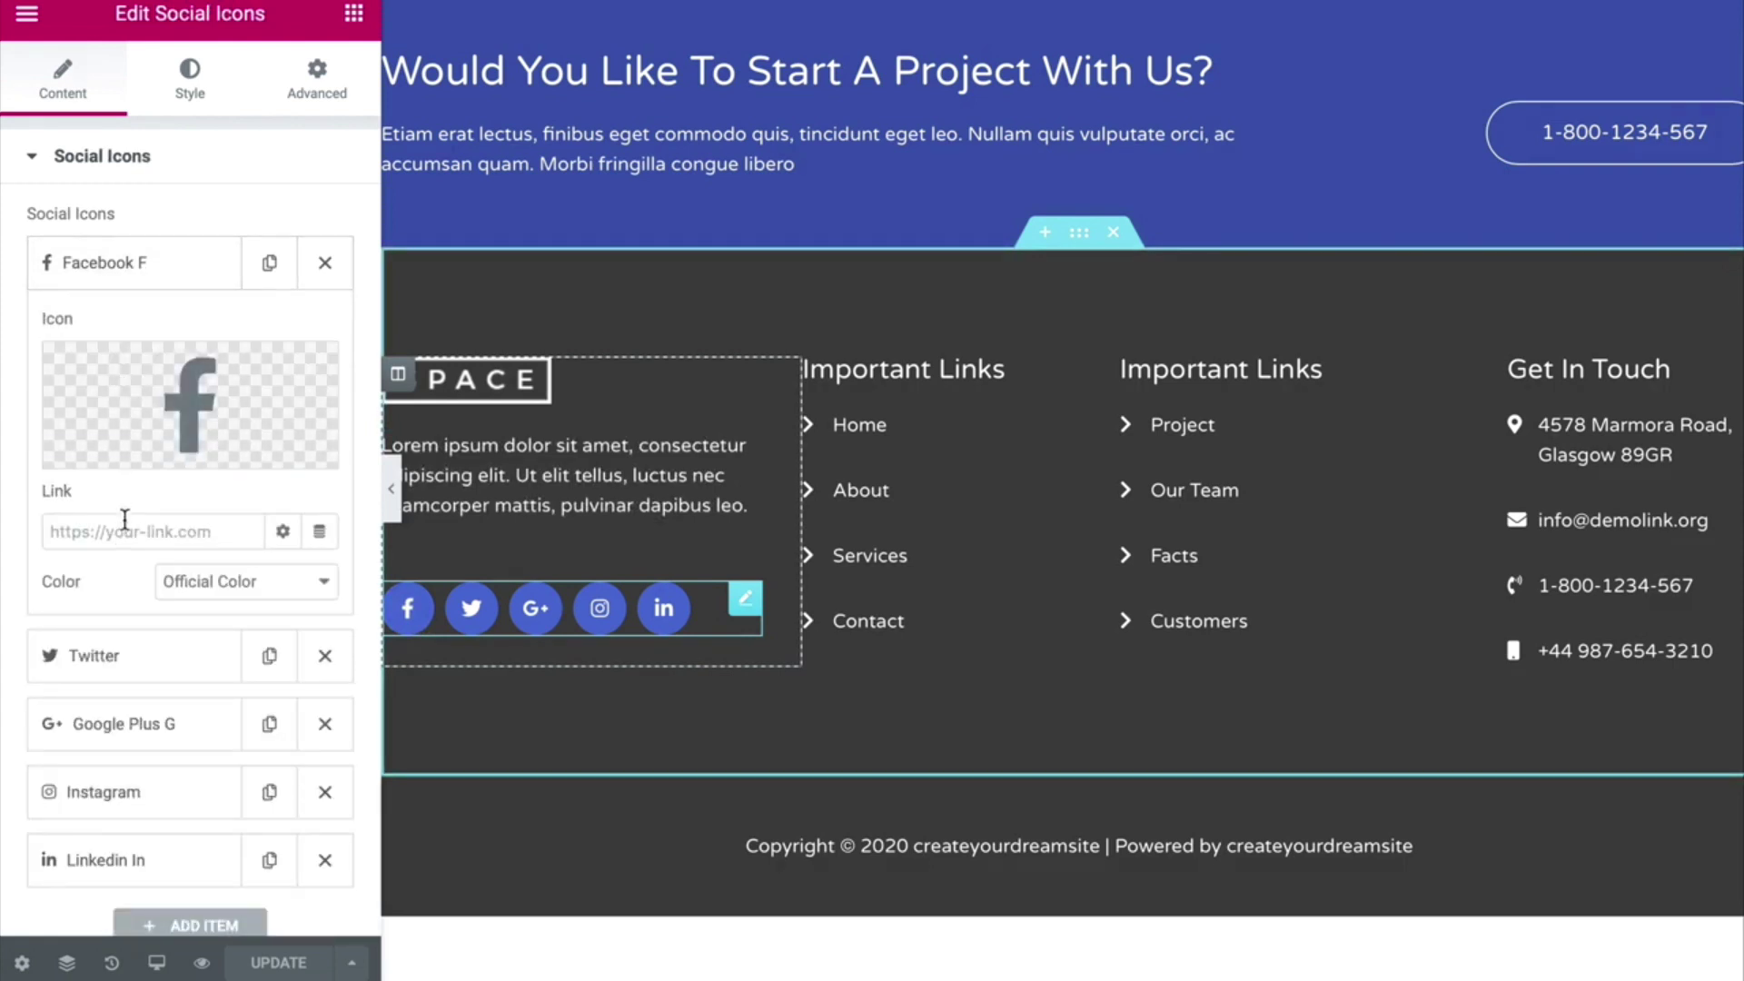
{"action": "left_click", "coordinate": [120, 454]}
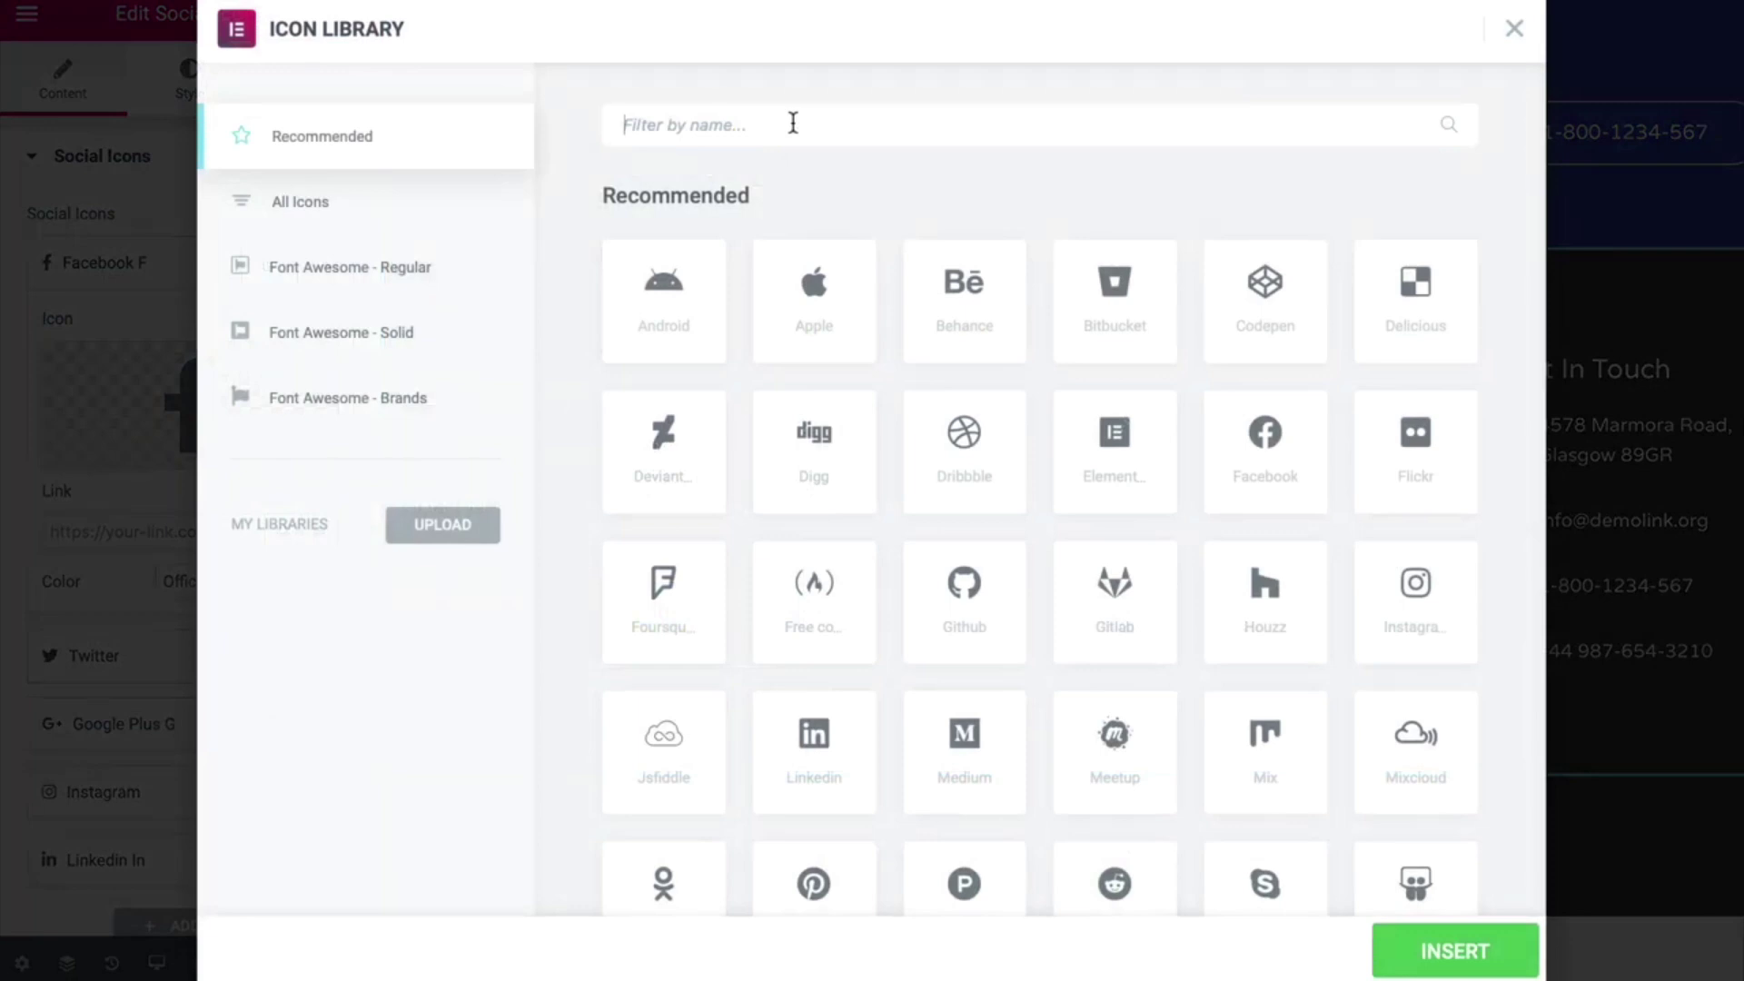
{"action": "left_click", "coordinate": [1513, 29]}
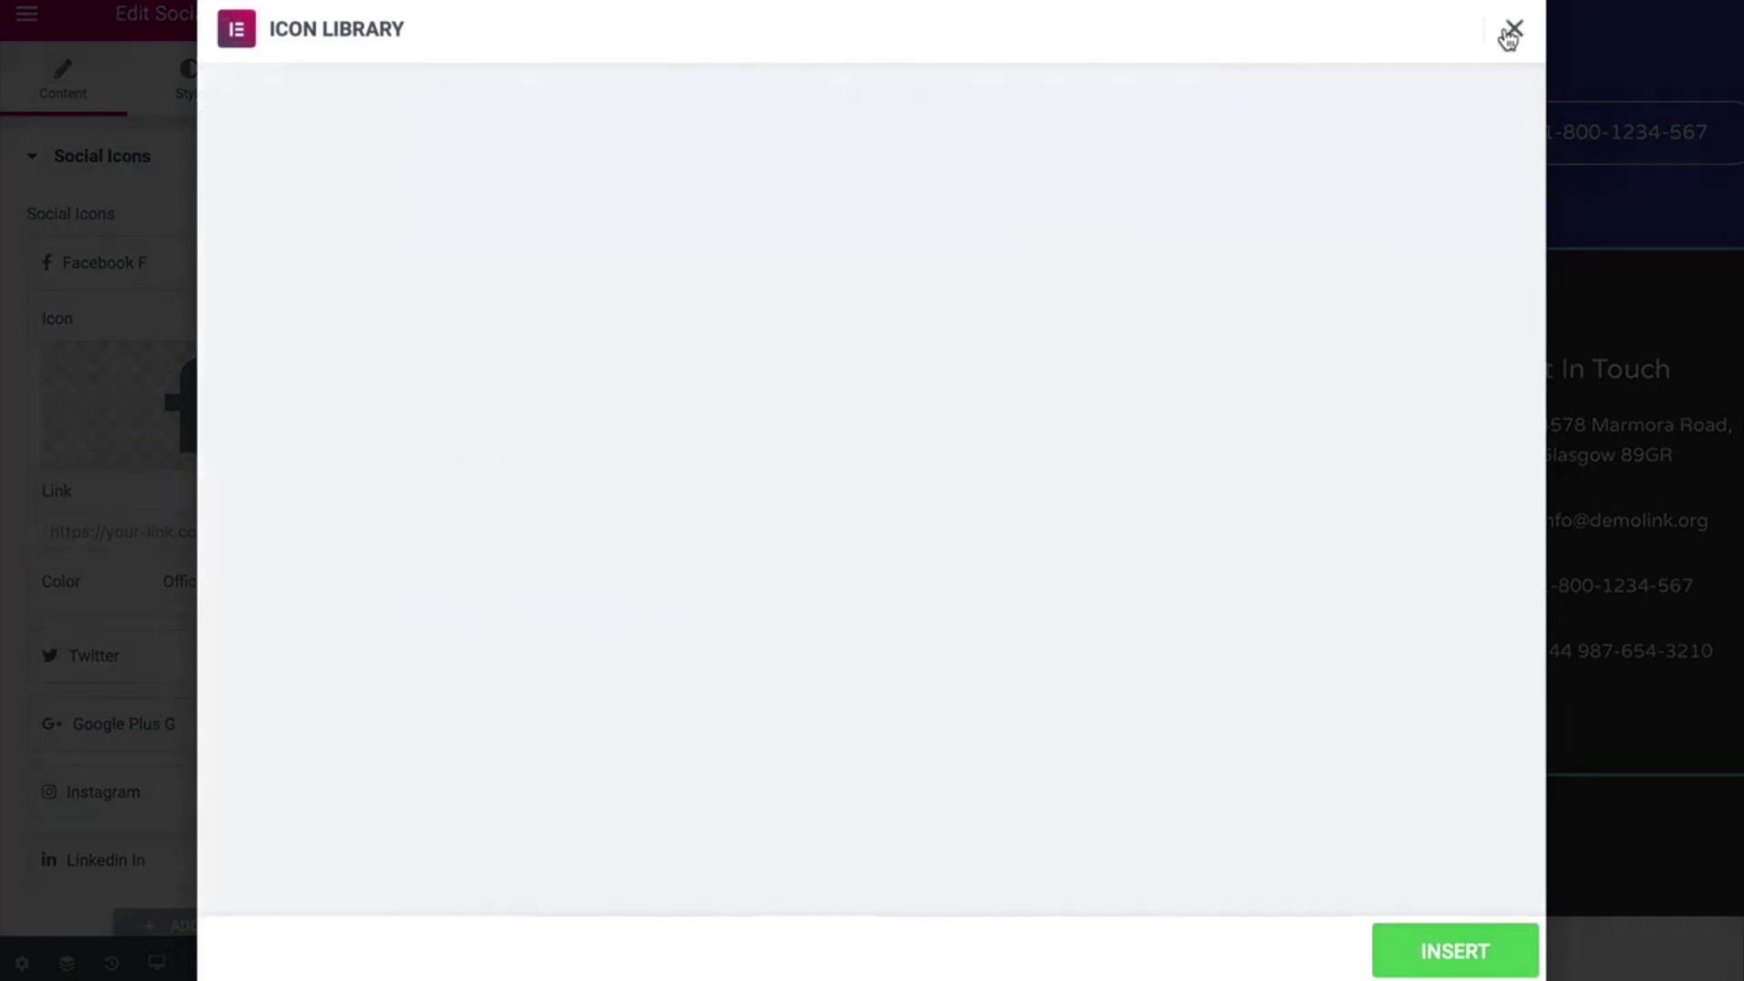
Leave the Facebook link unchanged and exit to the dashboard from Elementor's menu.
{"action": "left_click", "coordinate": [184, 531]}
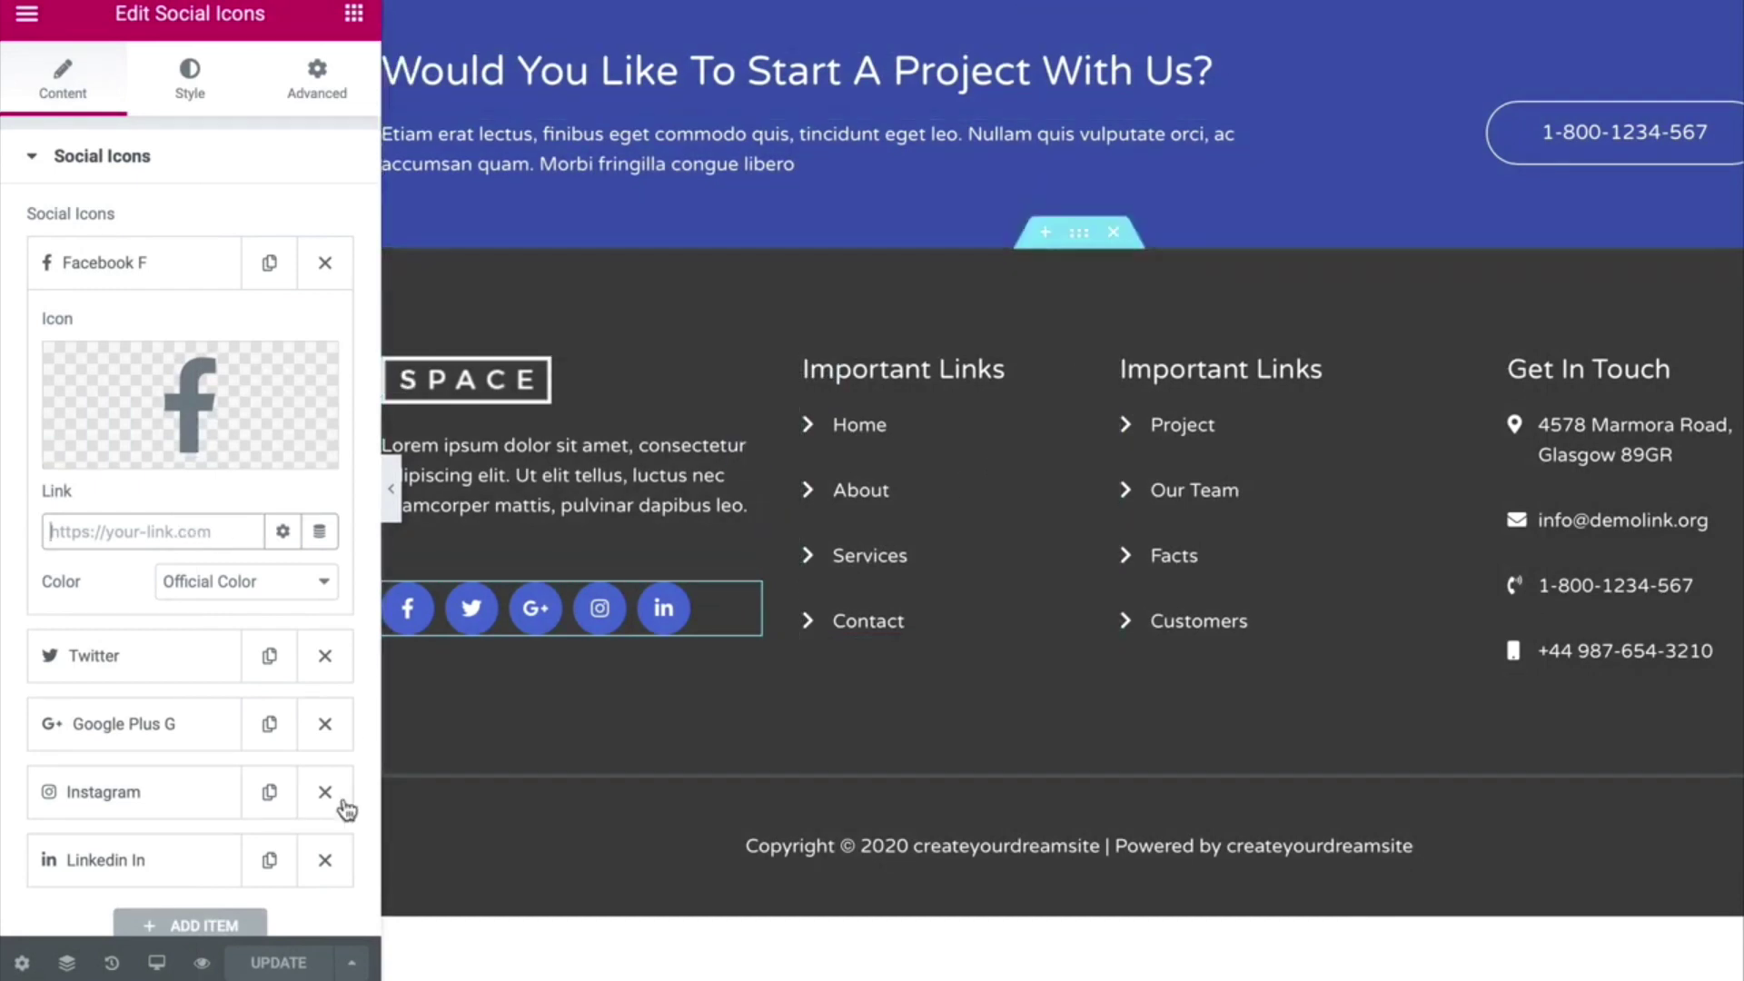
{"action": "left_click", "coordinate": [290, 960]}
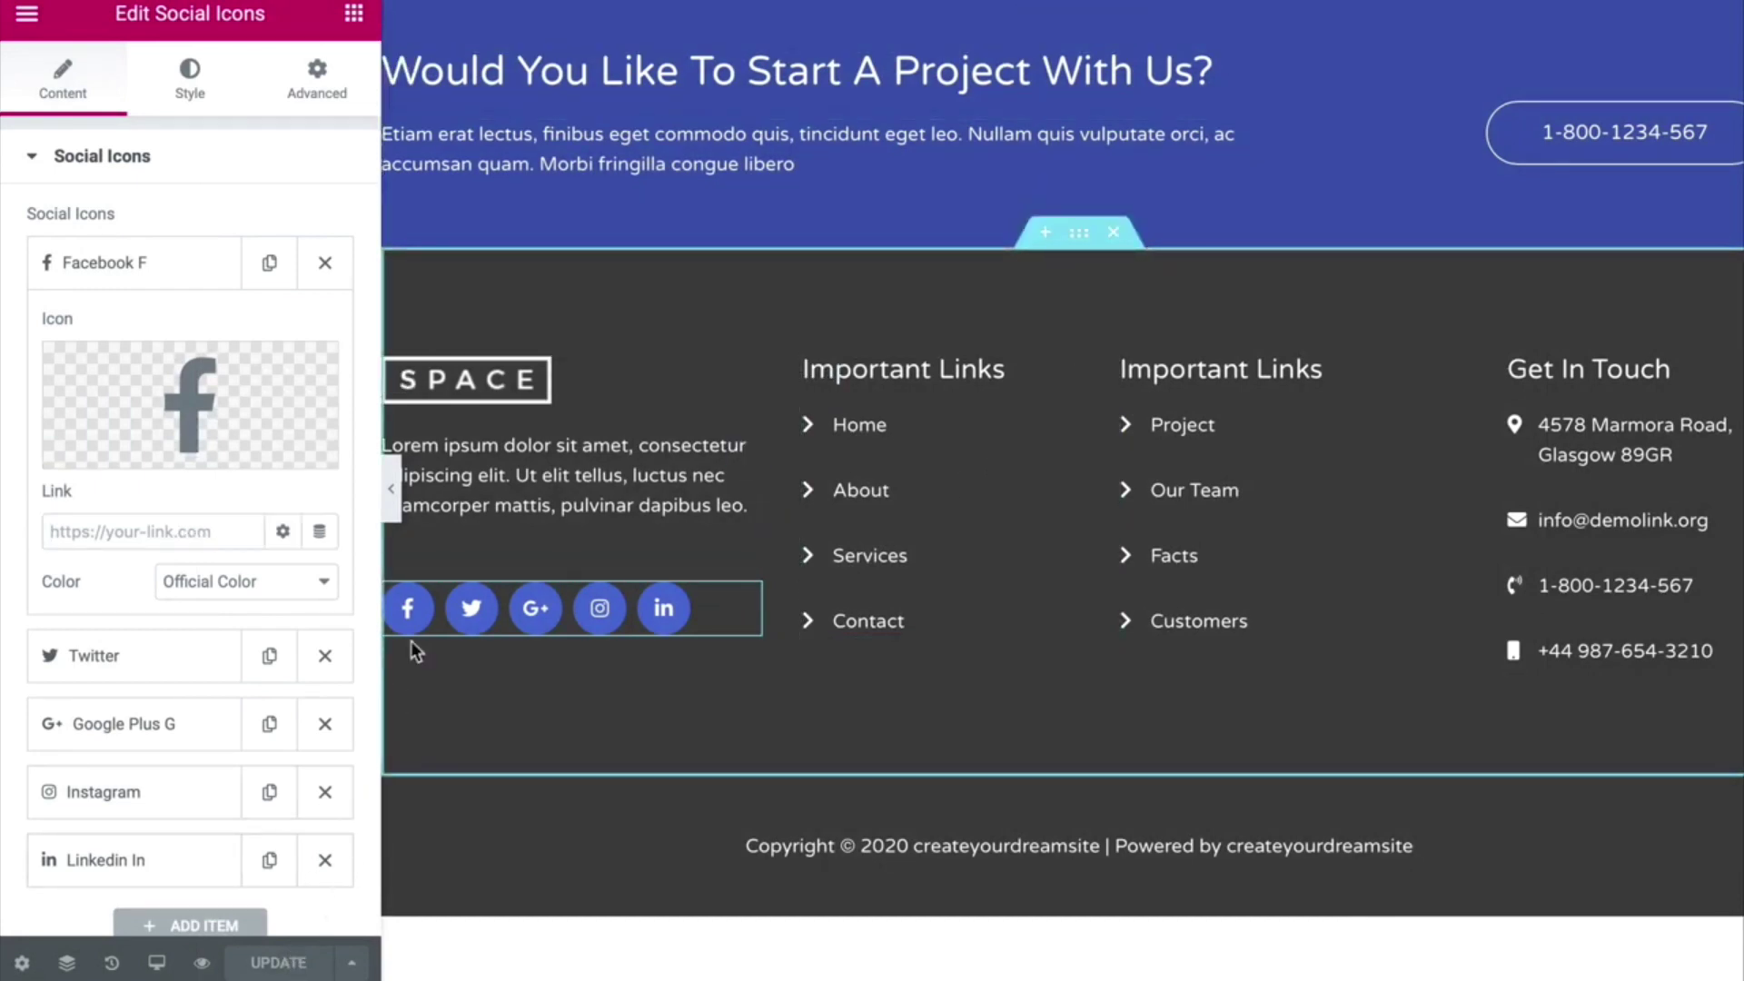
{"action": "left_click", "coordinate": [27, 18]}
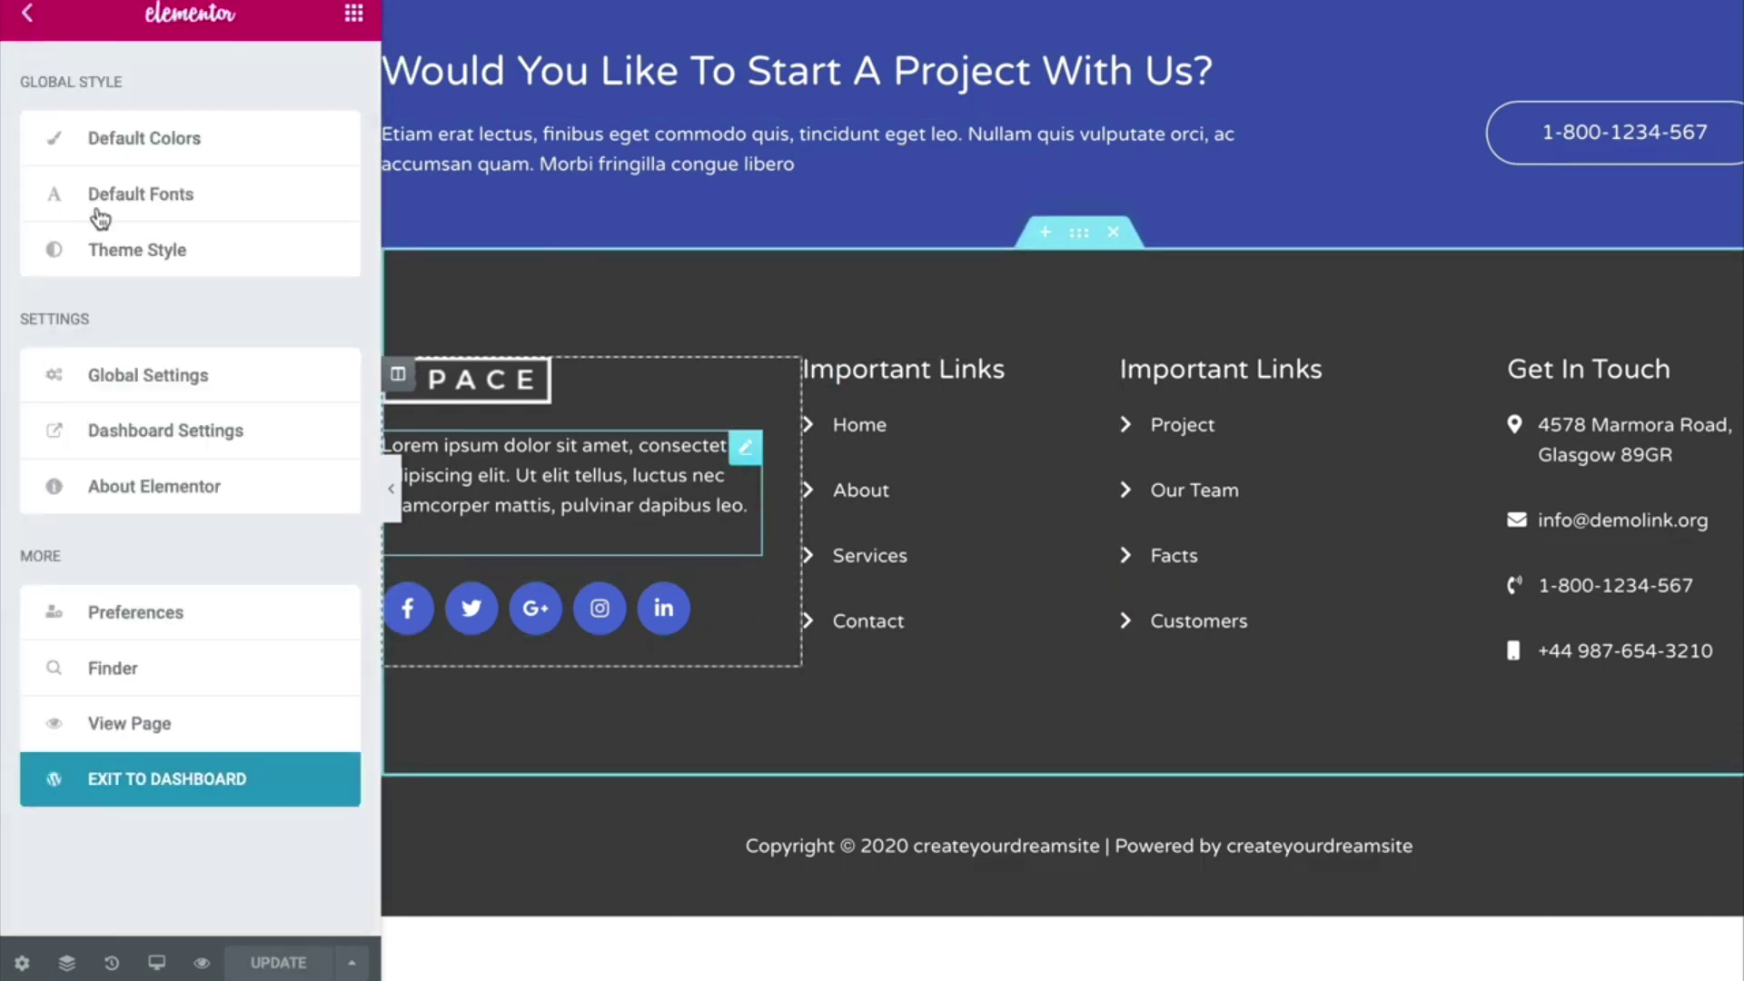
{"action": "left_click", "coordinate": [104, 789]}
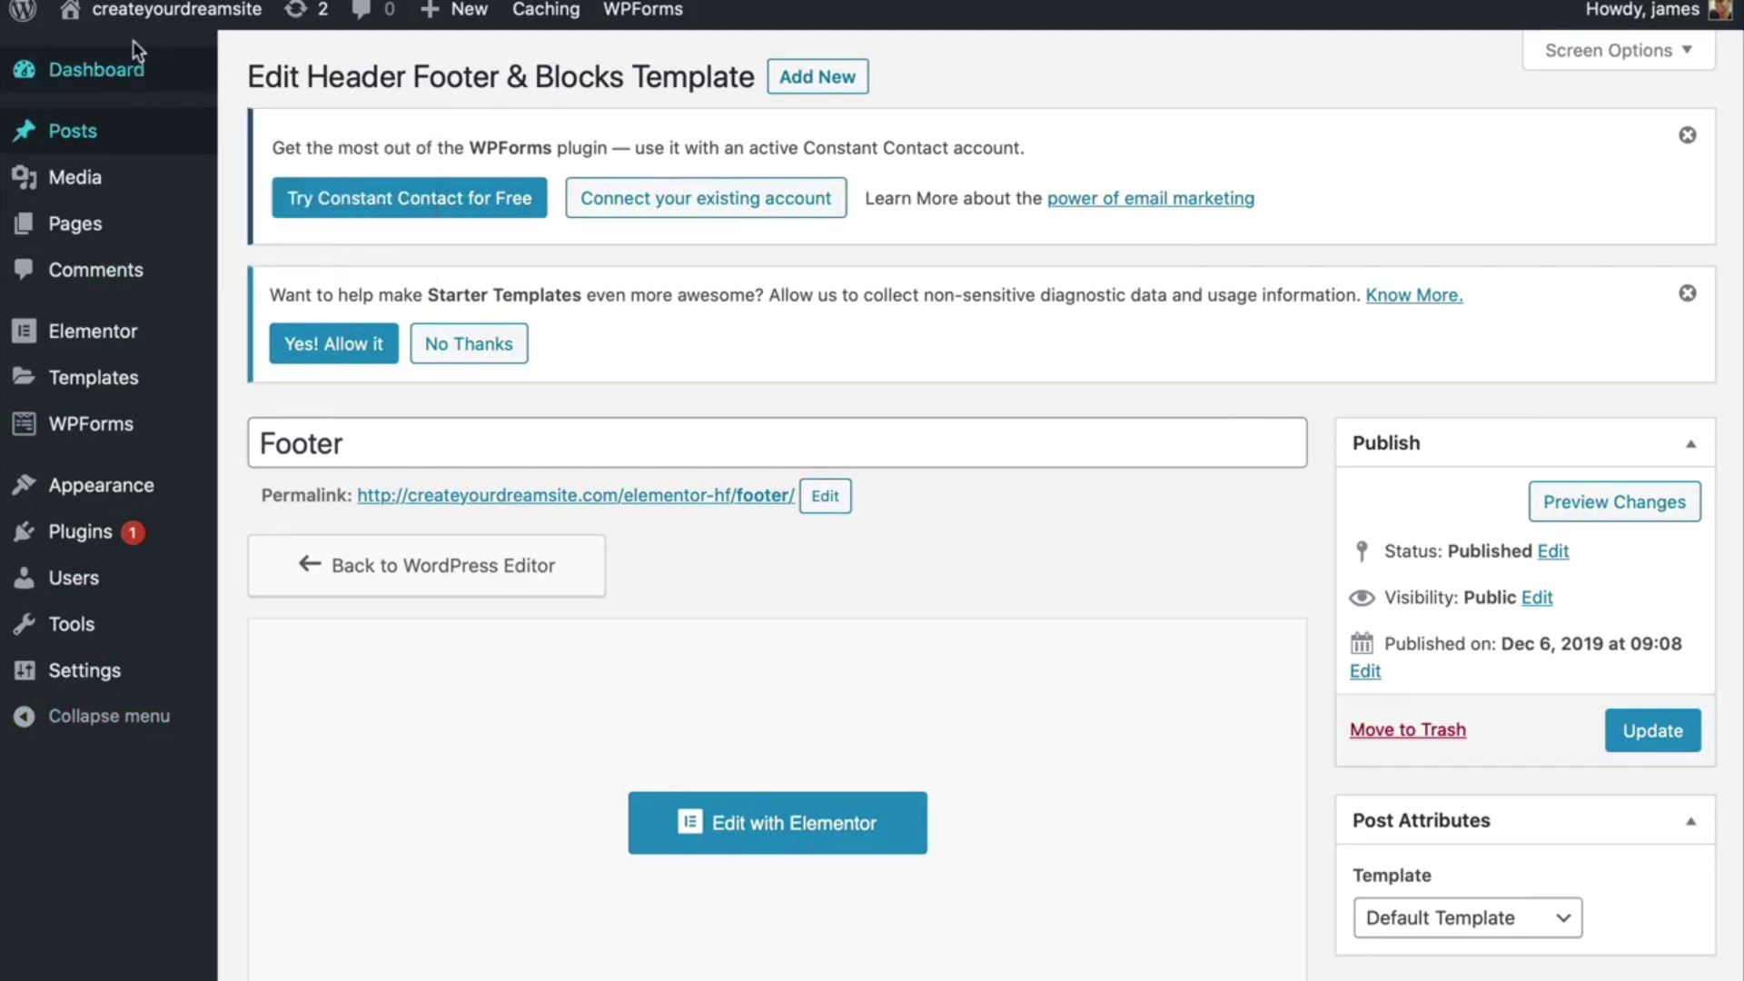
Create a new page from the admin bar's + New > Page.
{"action": "mouse_move", "coordinate": [132, 26]}
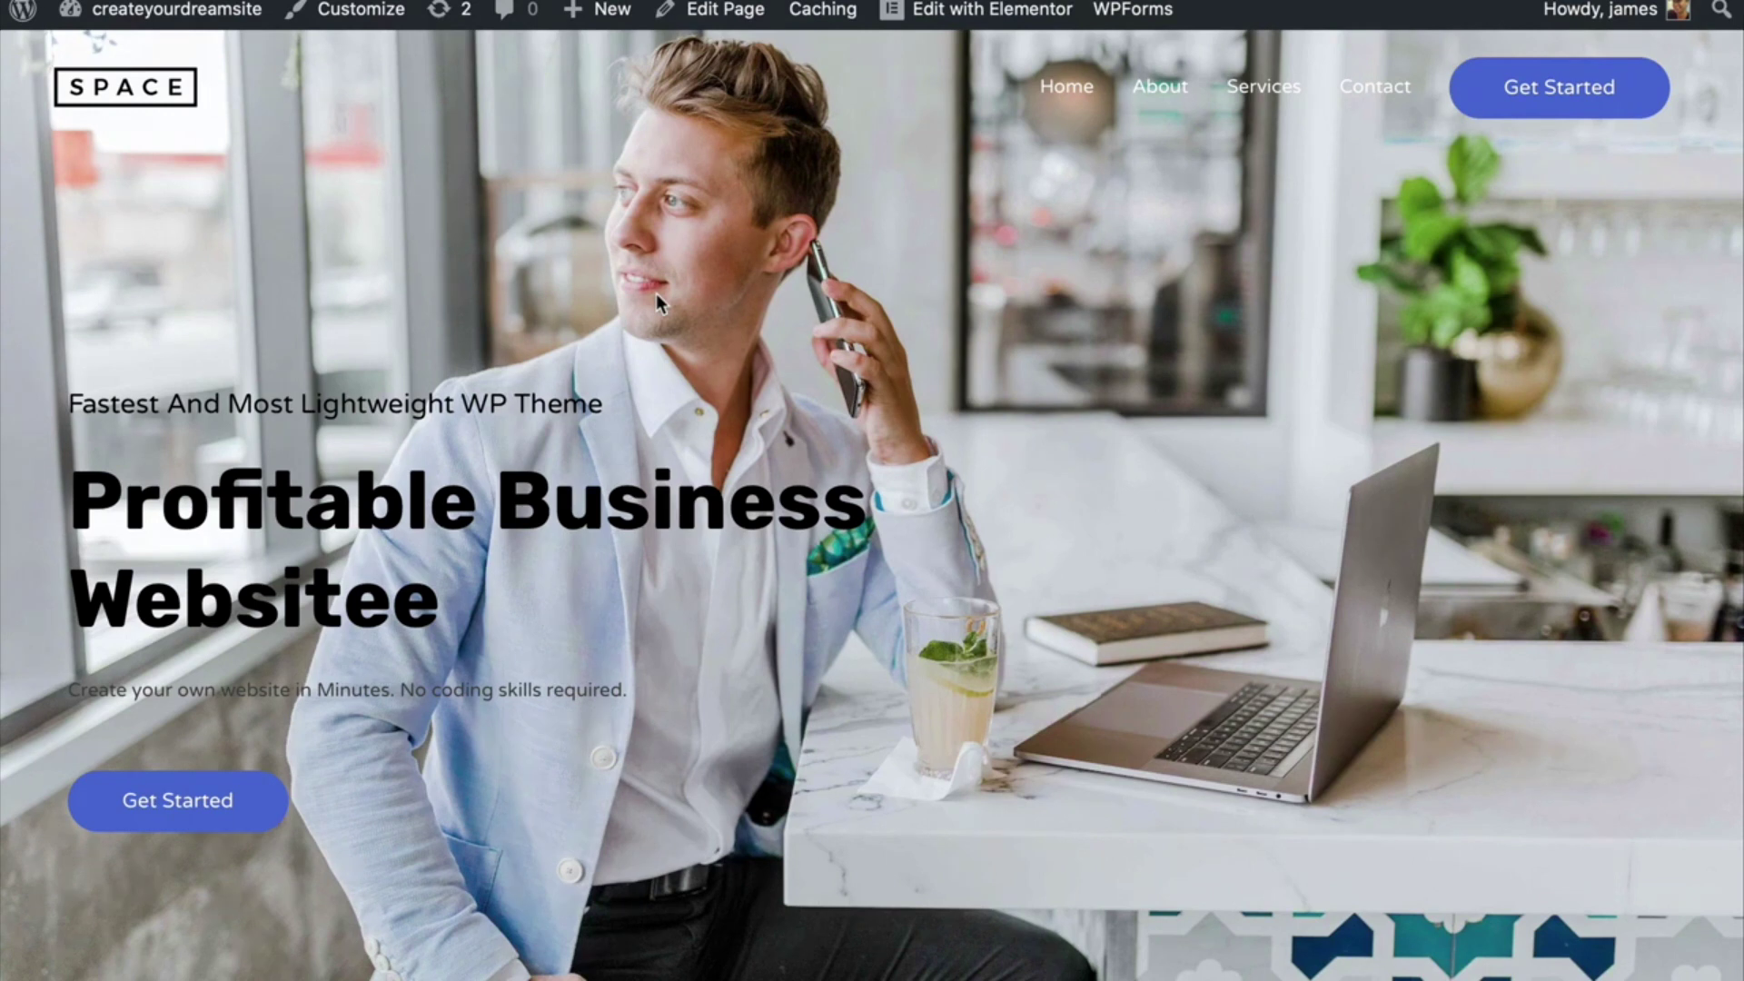
{"action": "mouse_move", "coordinate": [610, 17]}
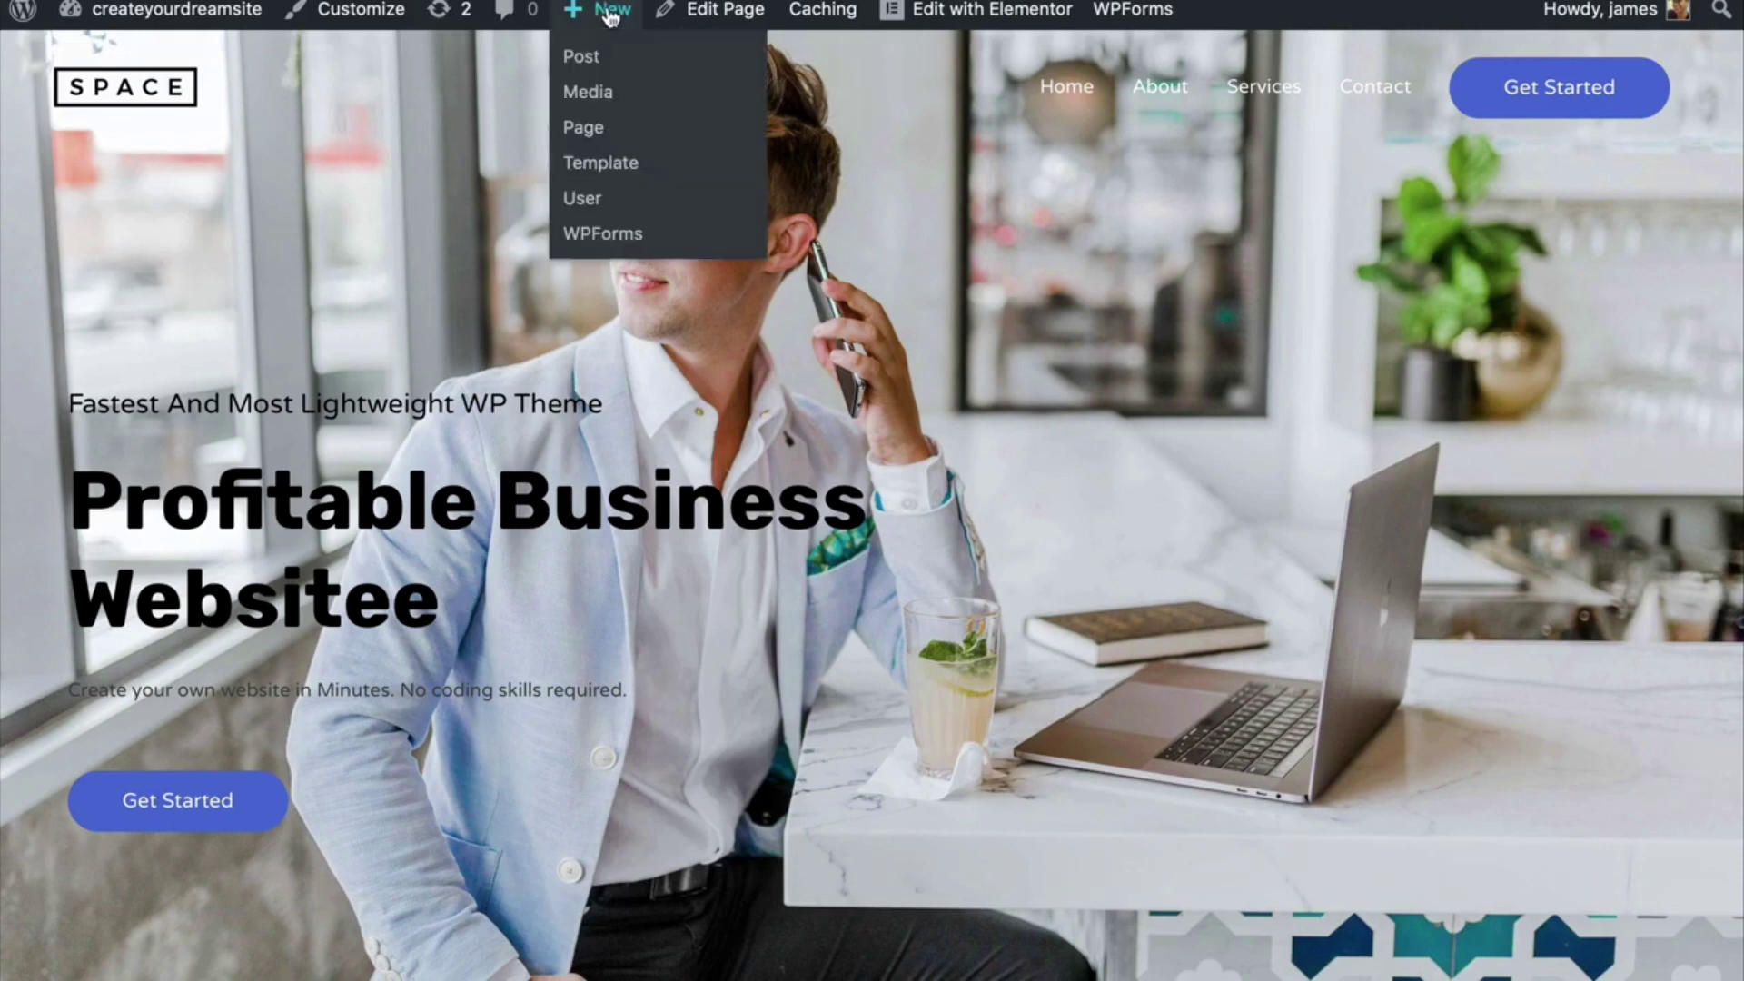
{"action": "left_click", "coordinate": [586, 132]}
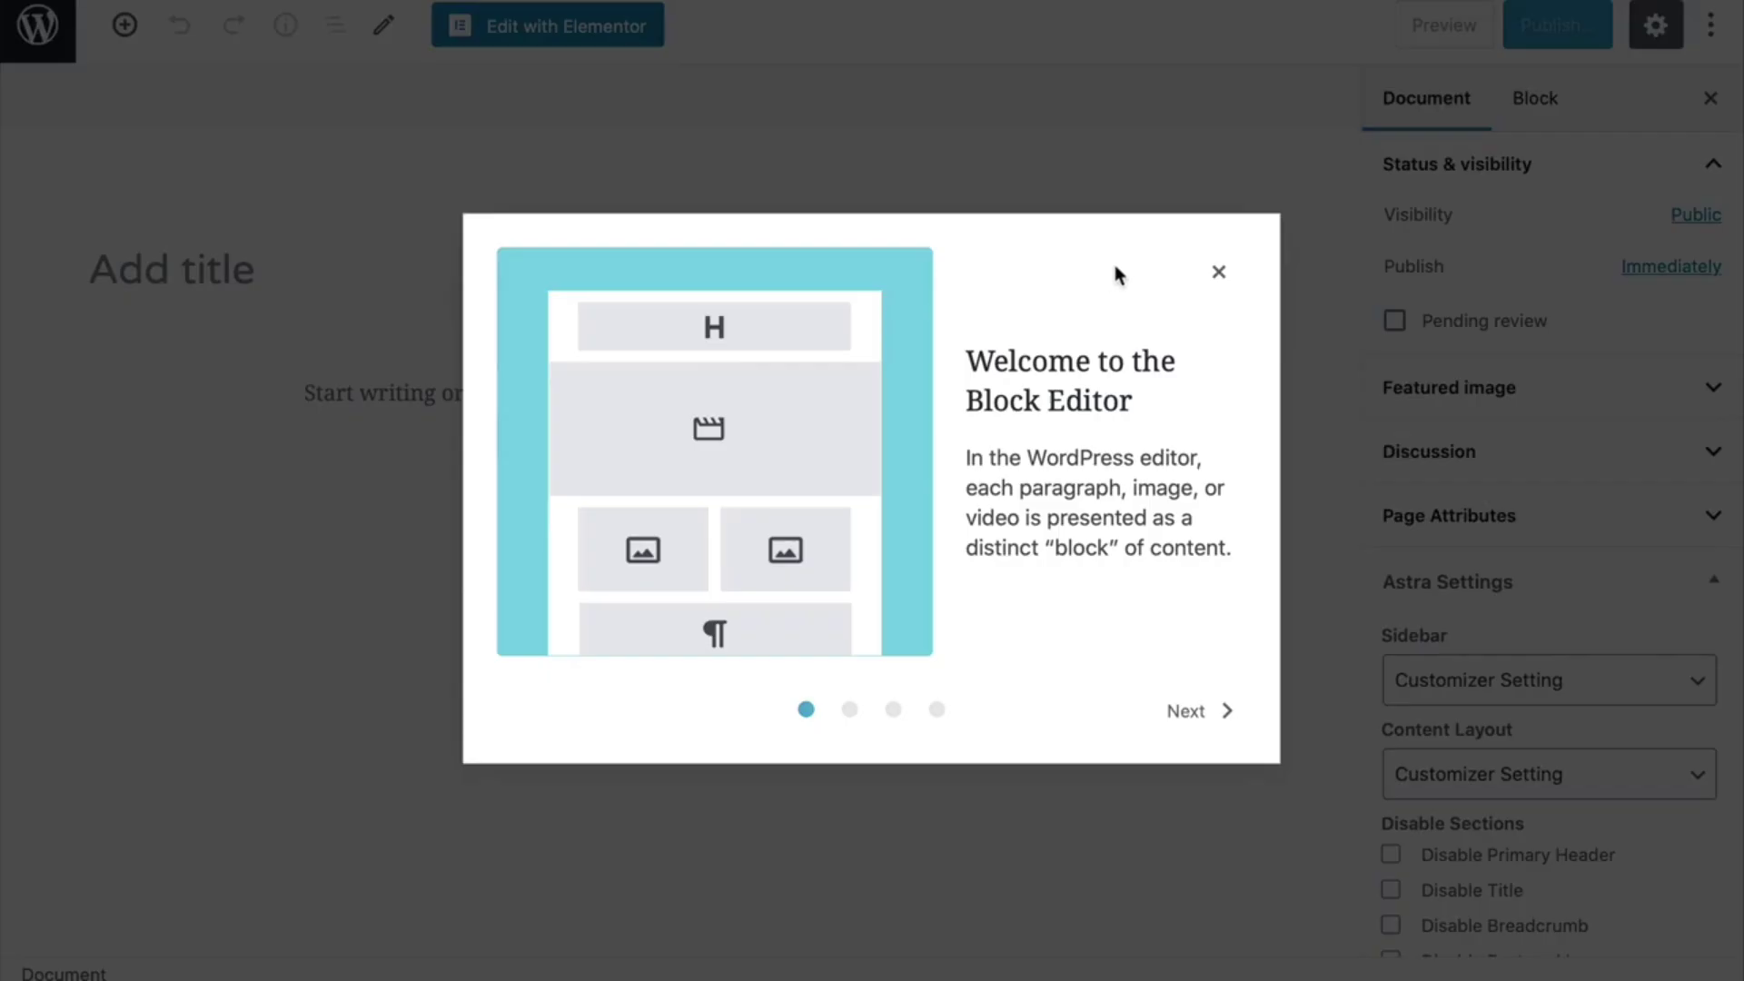
Dismiss the welcome guide, title the page 'Product' and open it in Elementor.
{"action": "left_click", "coordinate": [1218, 273]}
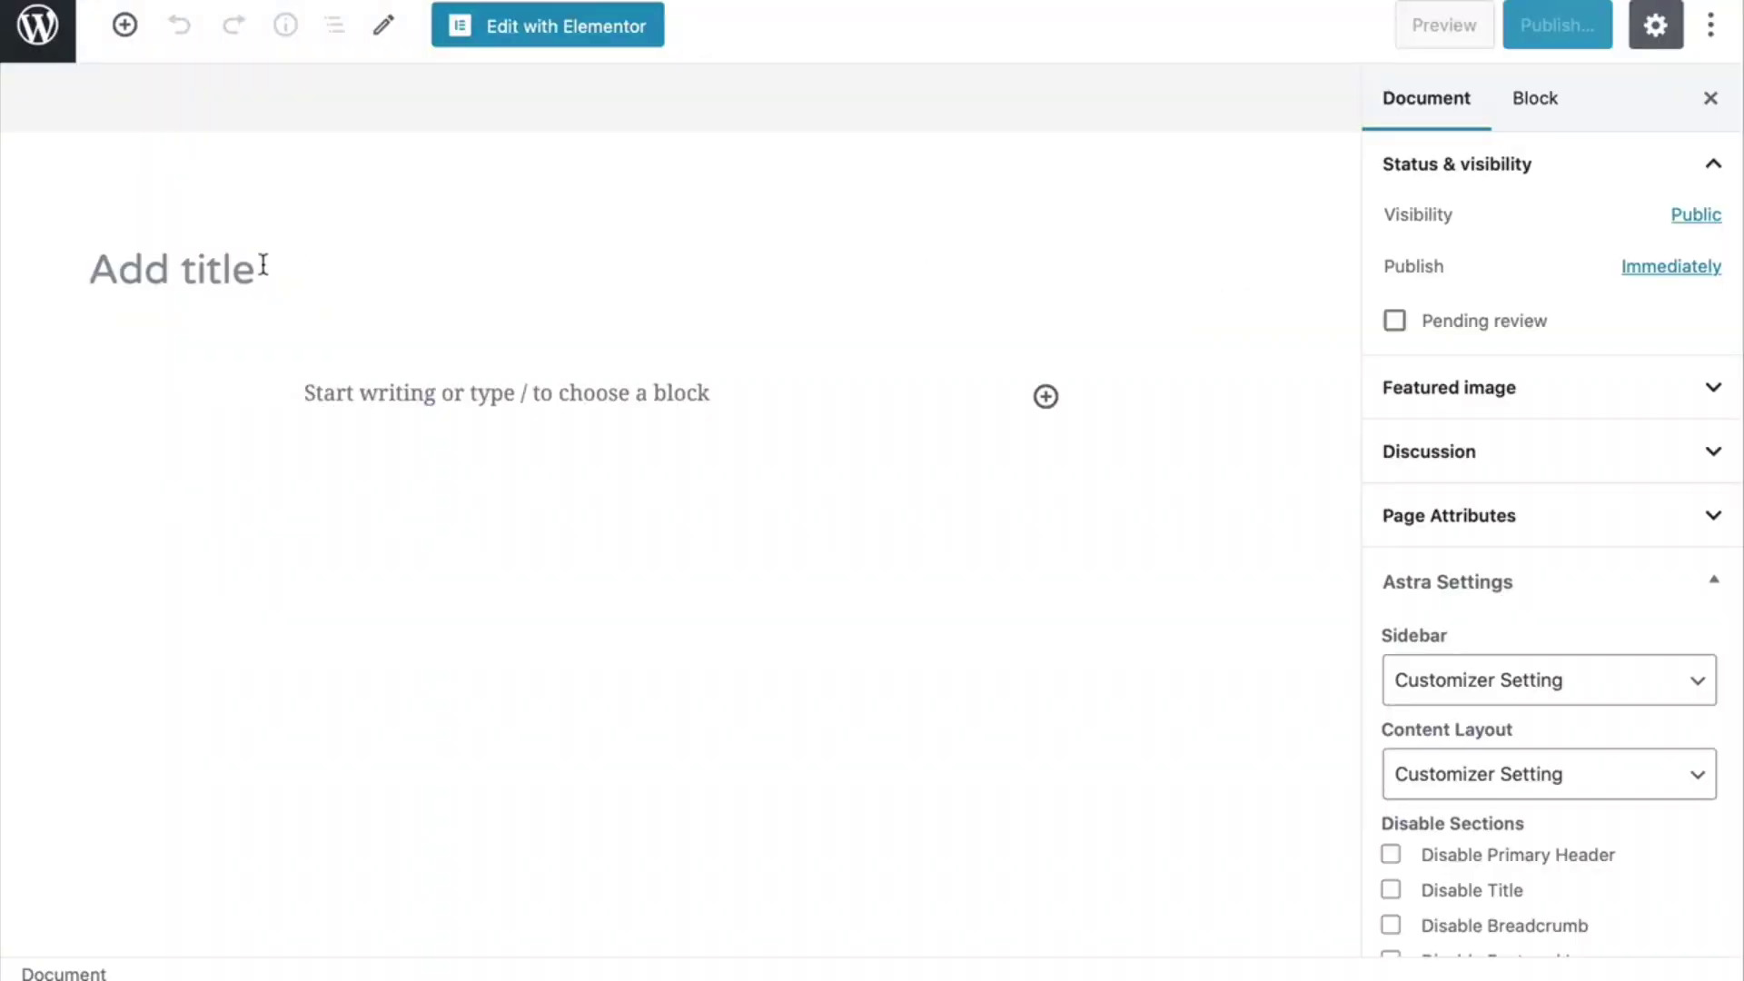
{"action": "left_click", "coordinate": [269, 263]}
{"action": "type", "text": "Product"}
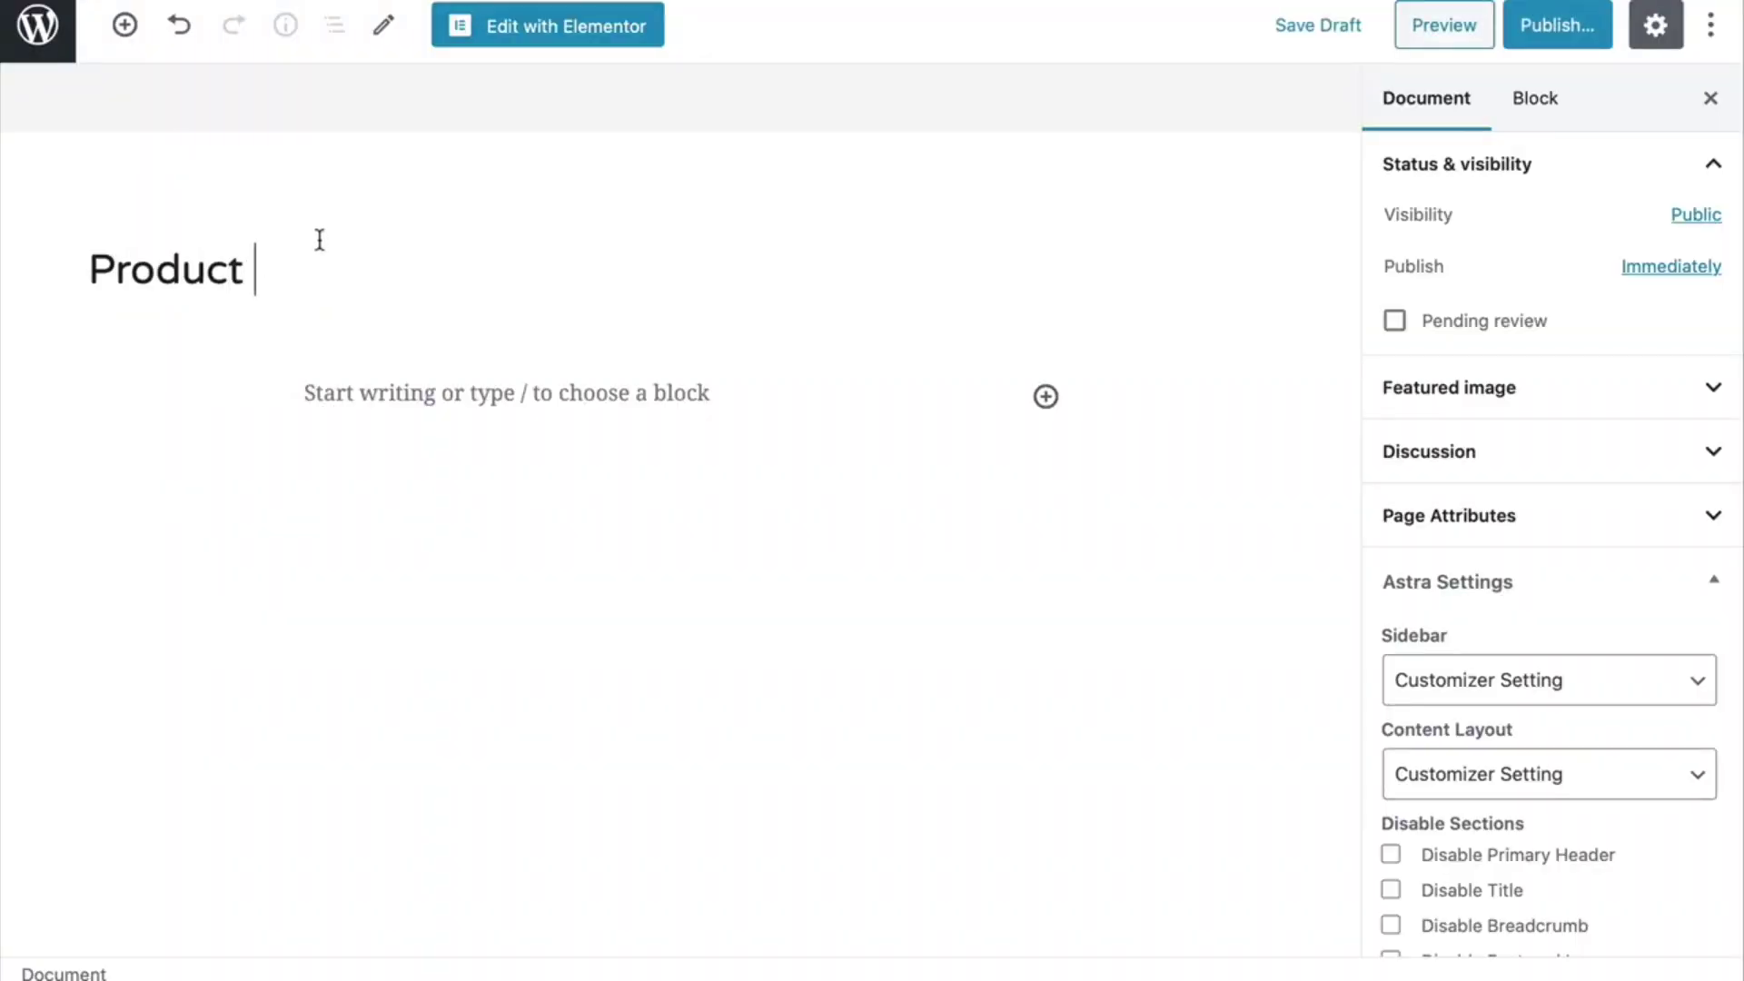
{"action": "left_click", "coordinate": [554, 40]}
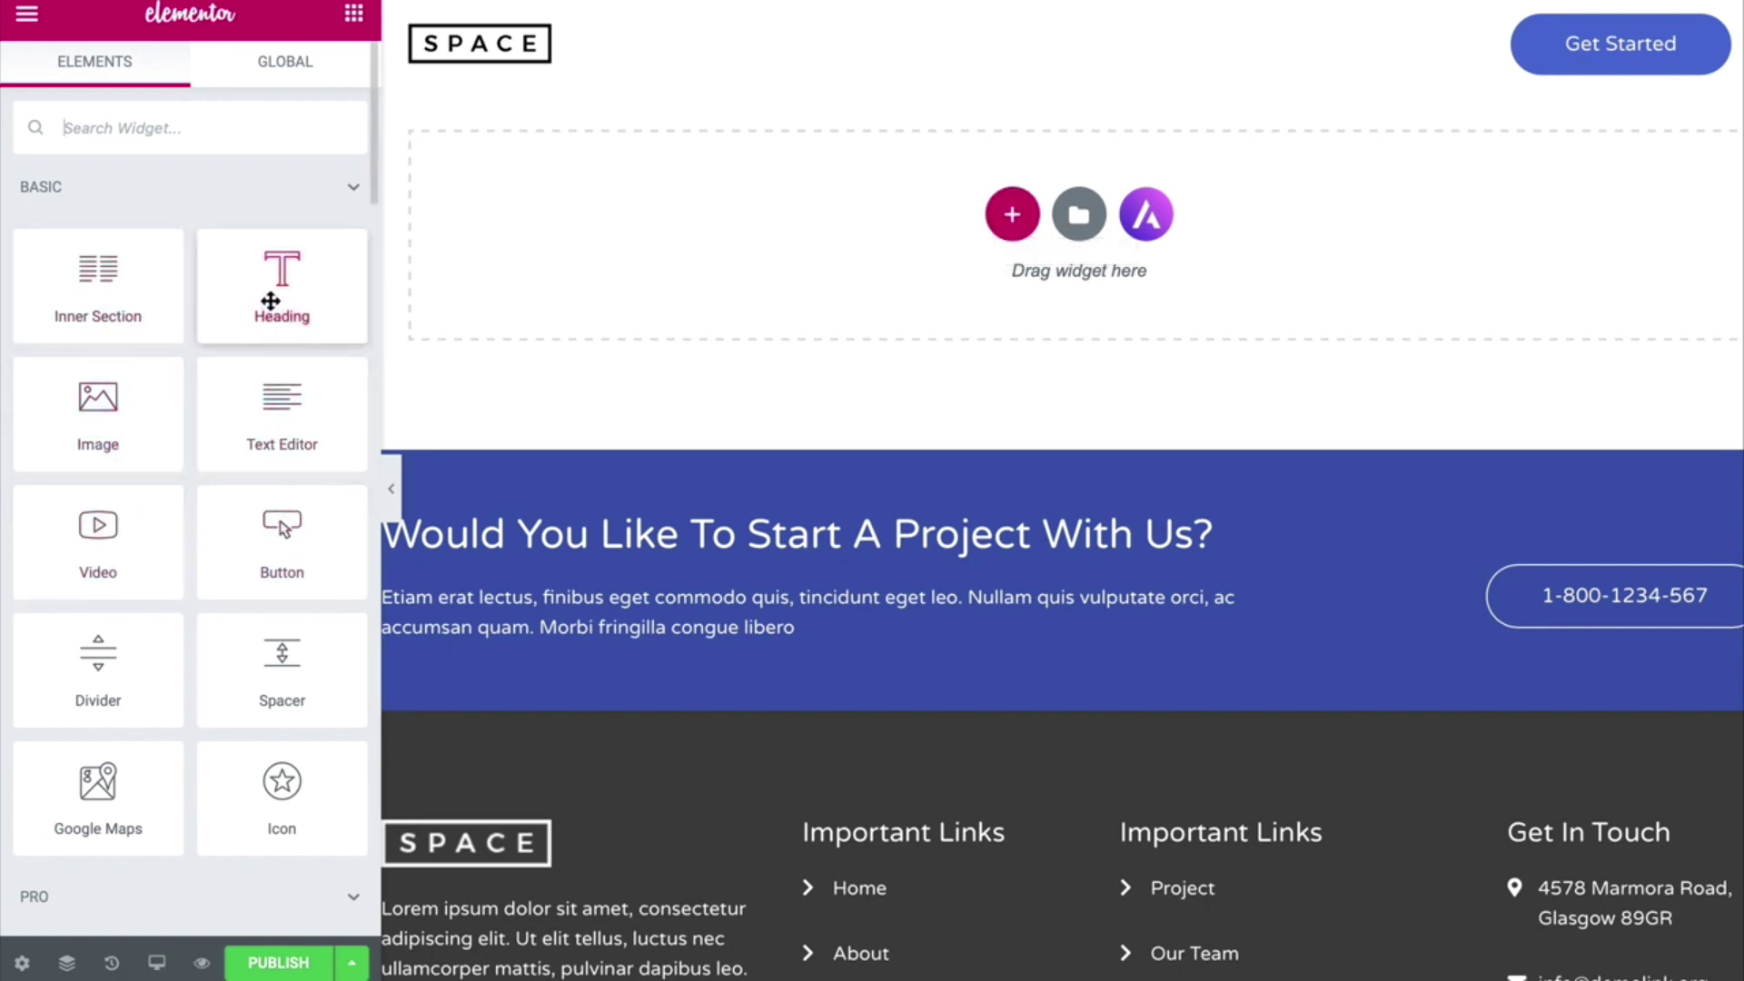
Add a 'Create your page' heading and an image, then revert to Editing Started in History.
{"action": "left_click_drag", "start_coordinate": [271, 301], "coordinate": [709, 164]}
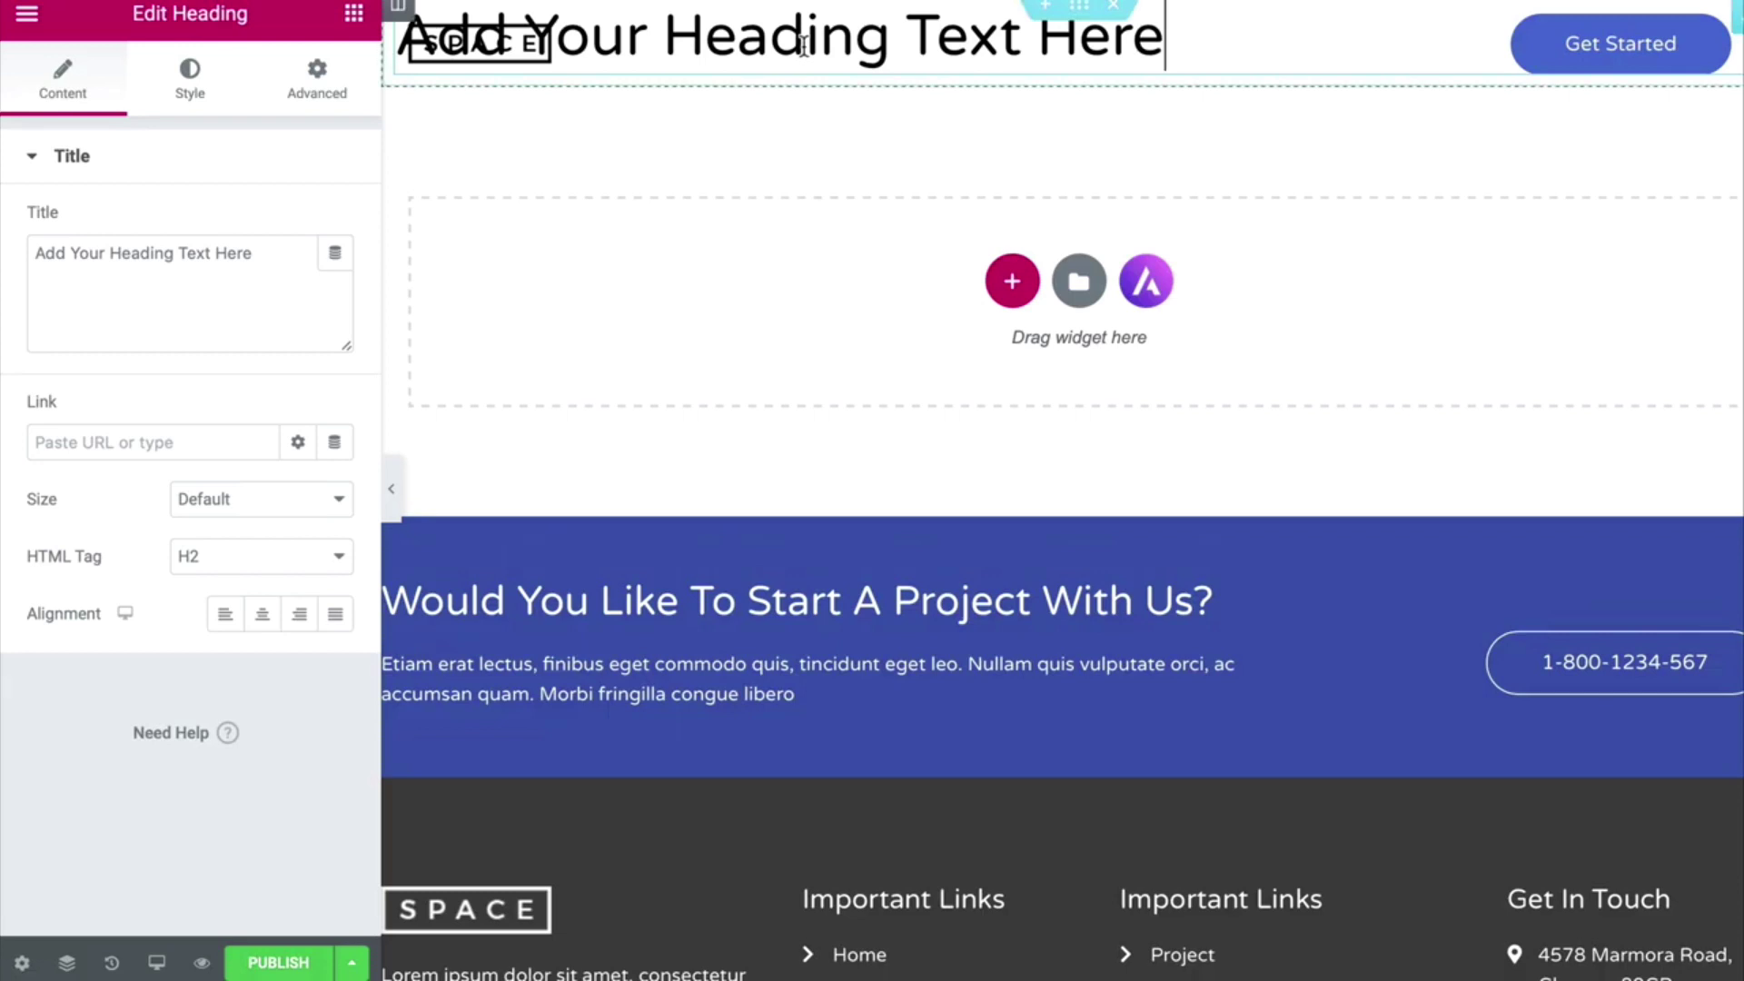
{"action": "triple_click", "coordinate": [803, 45]}
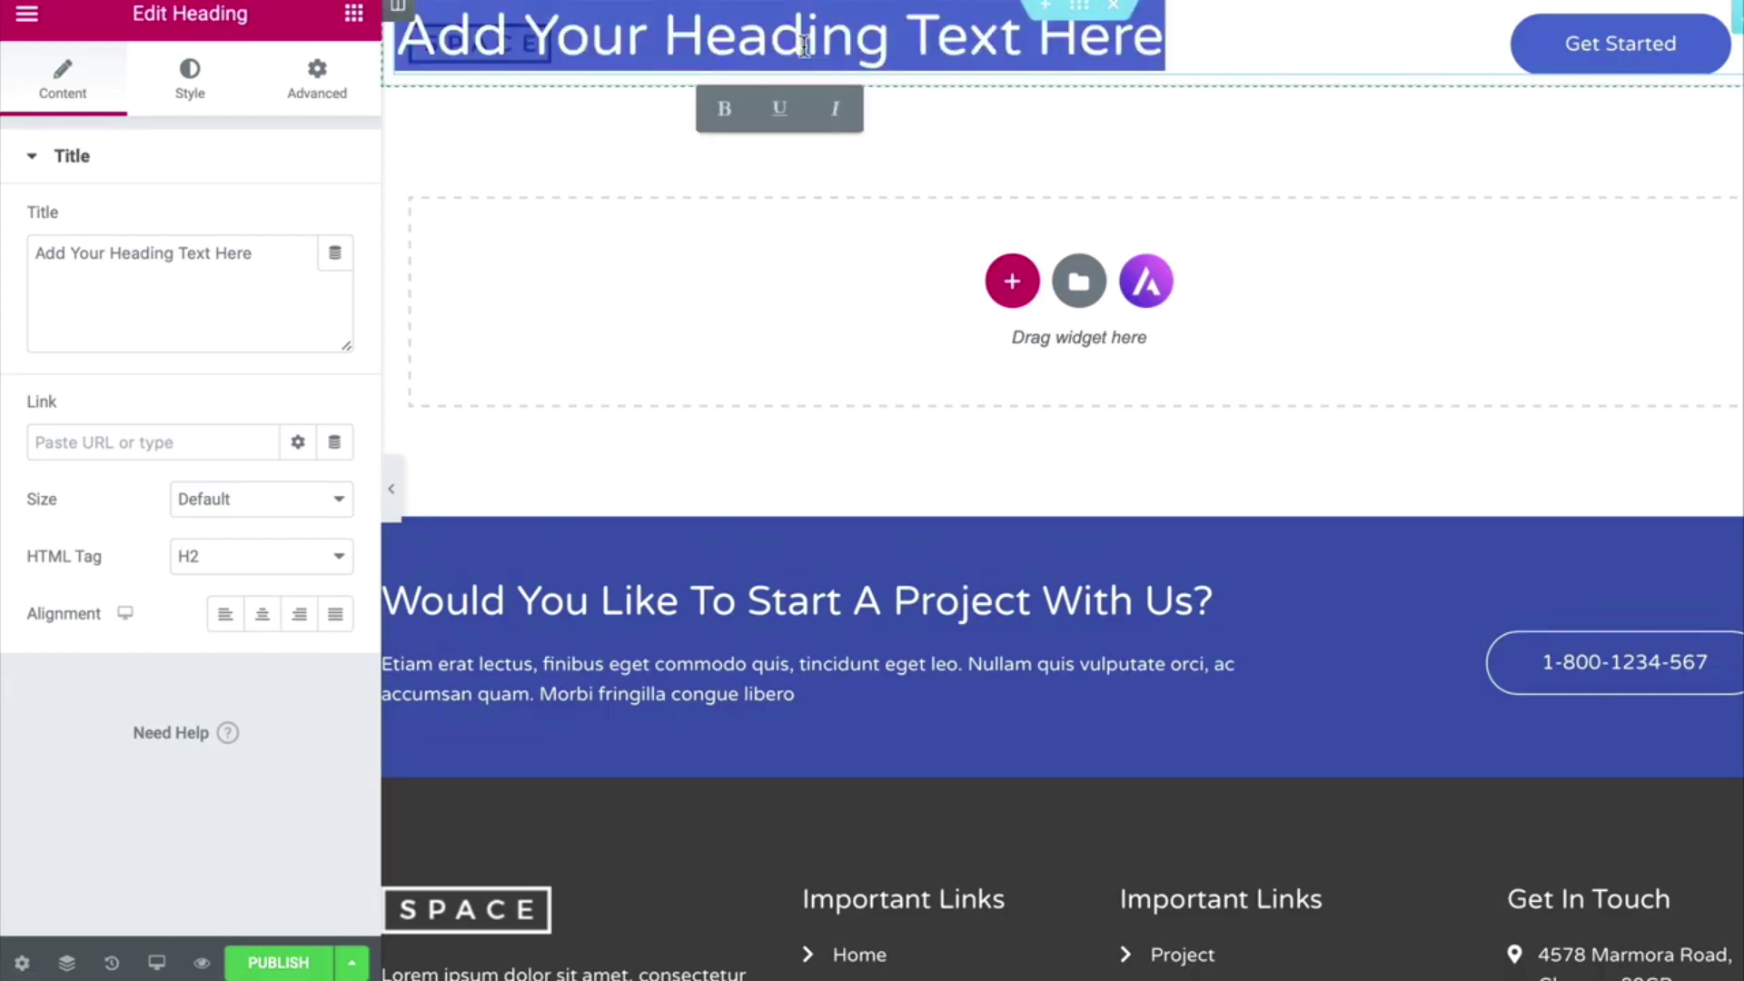
{"action": "type", "text": "Create your"}
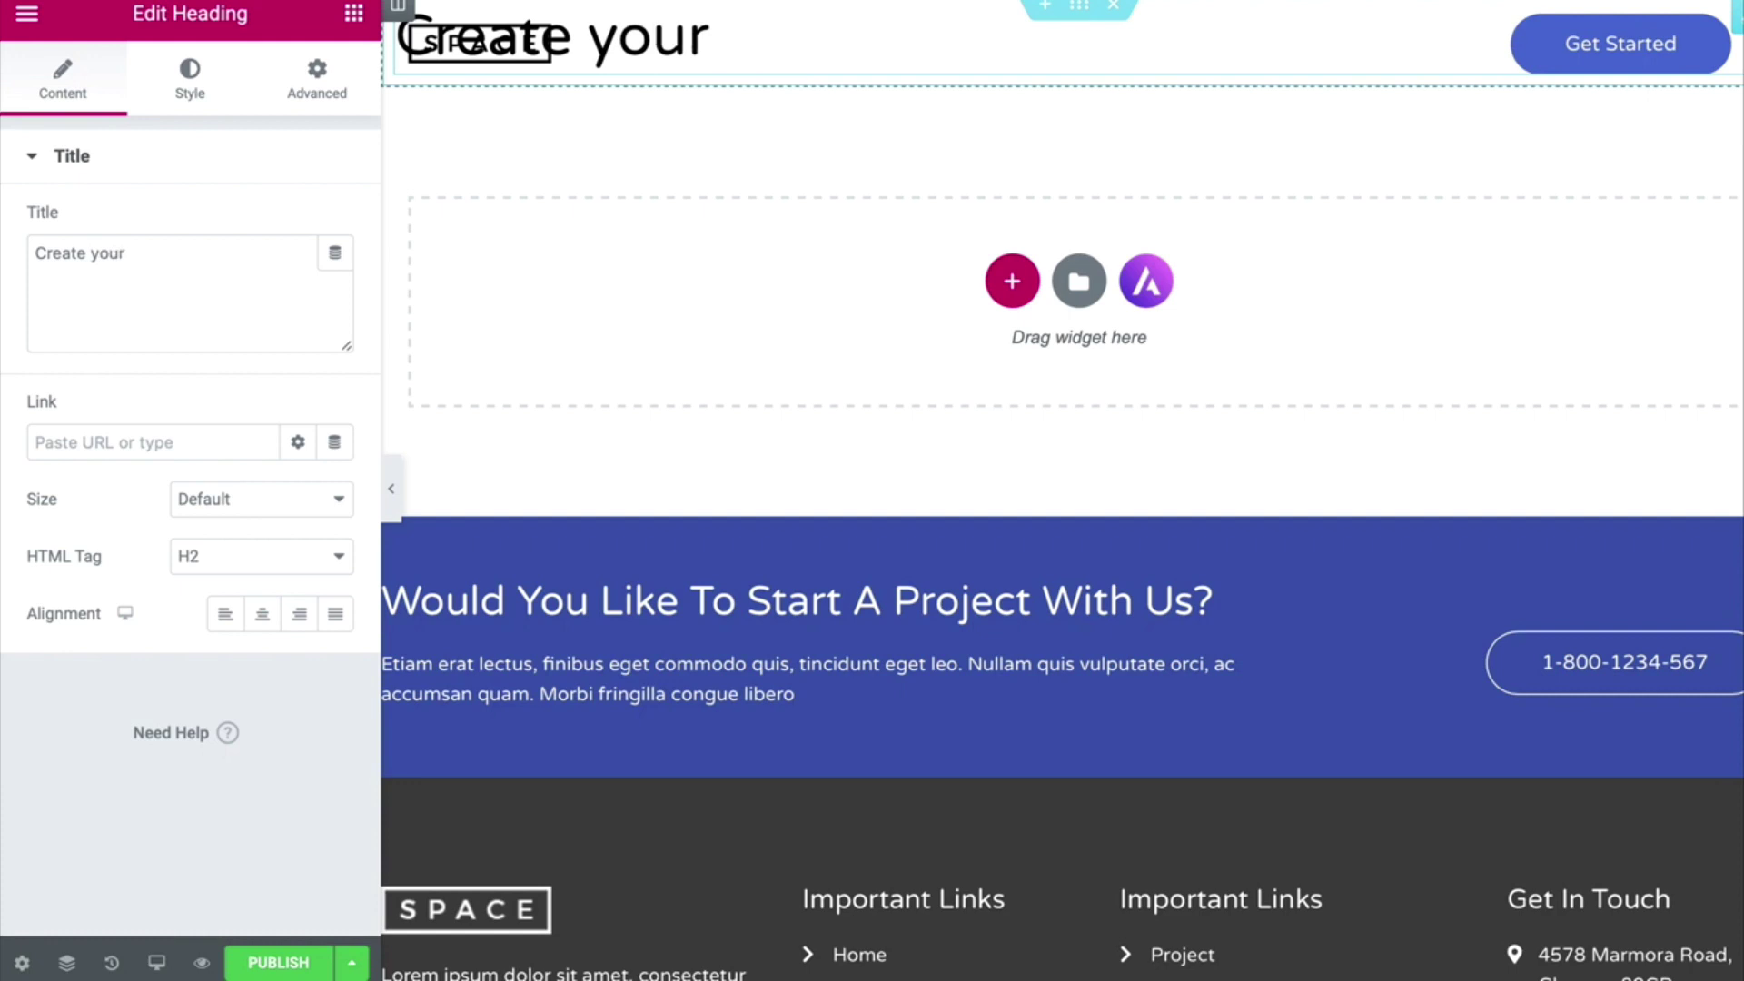
{"action": "type", "text": " page"}
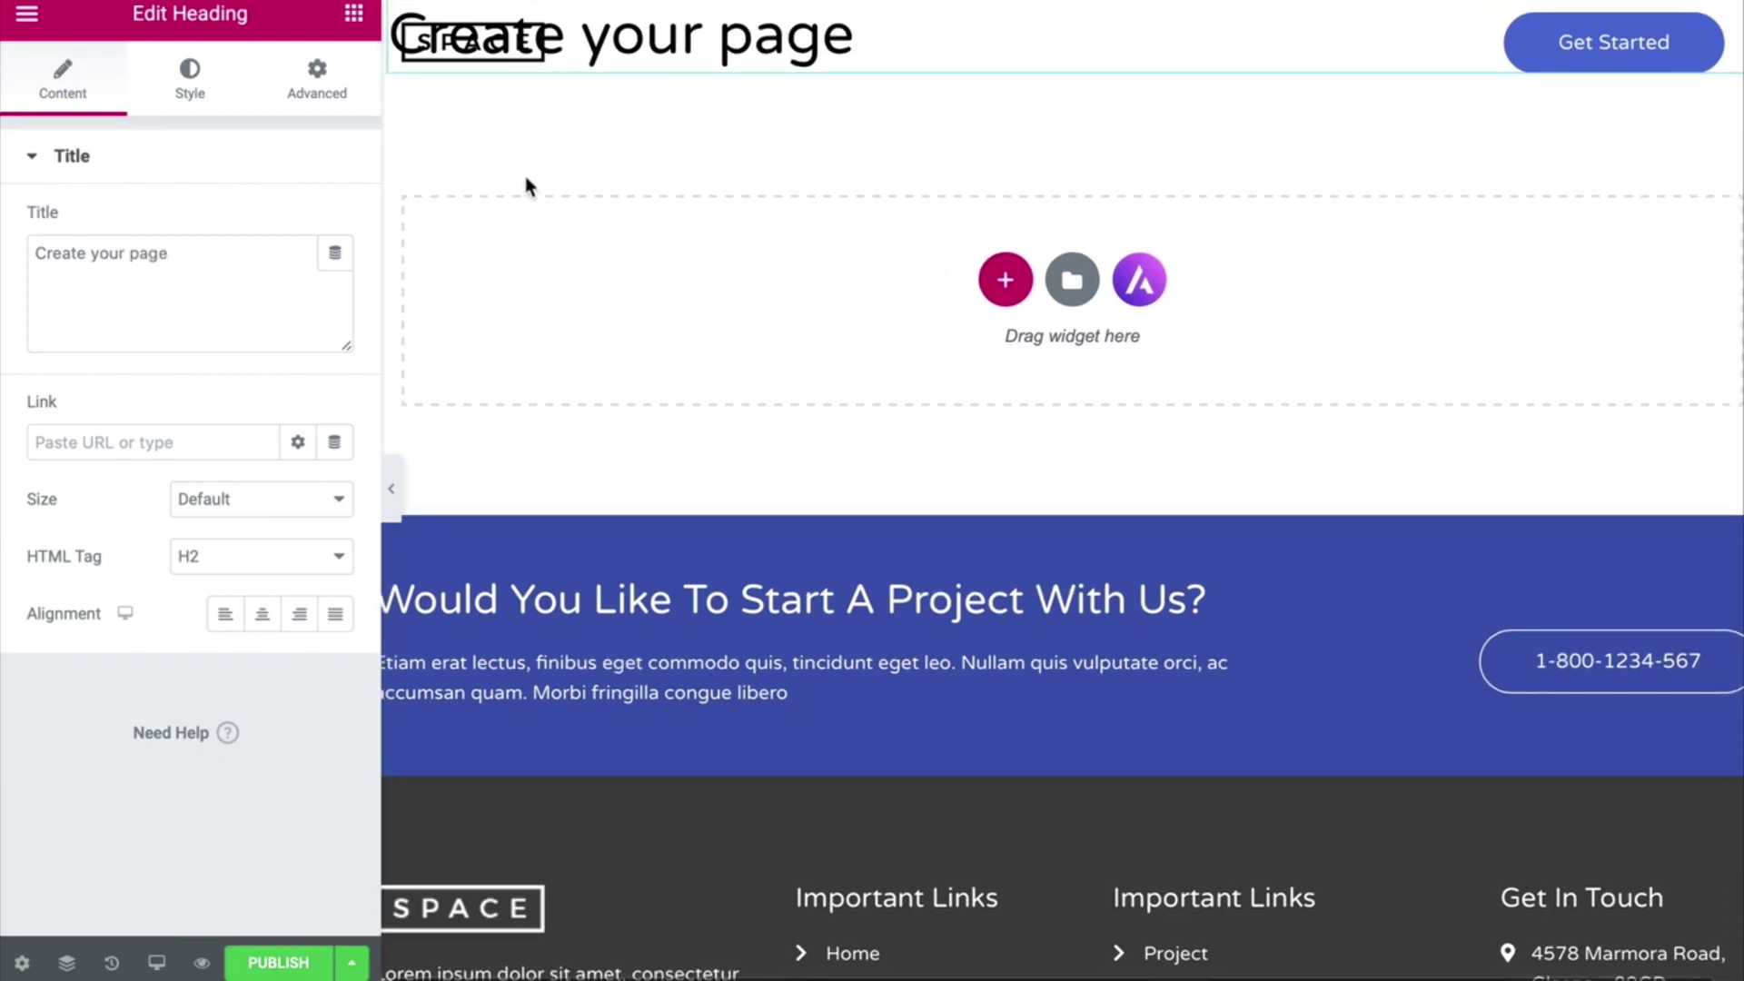
{"action": "left_click", "coordinate": [355, 12]}
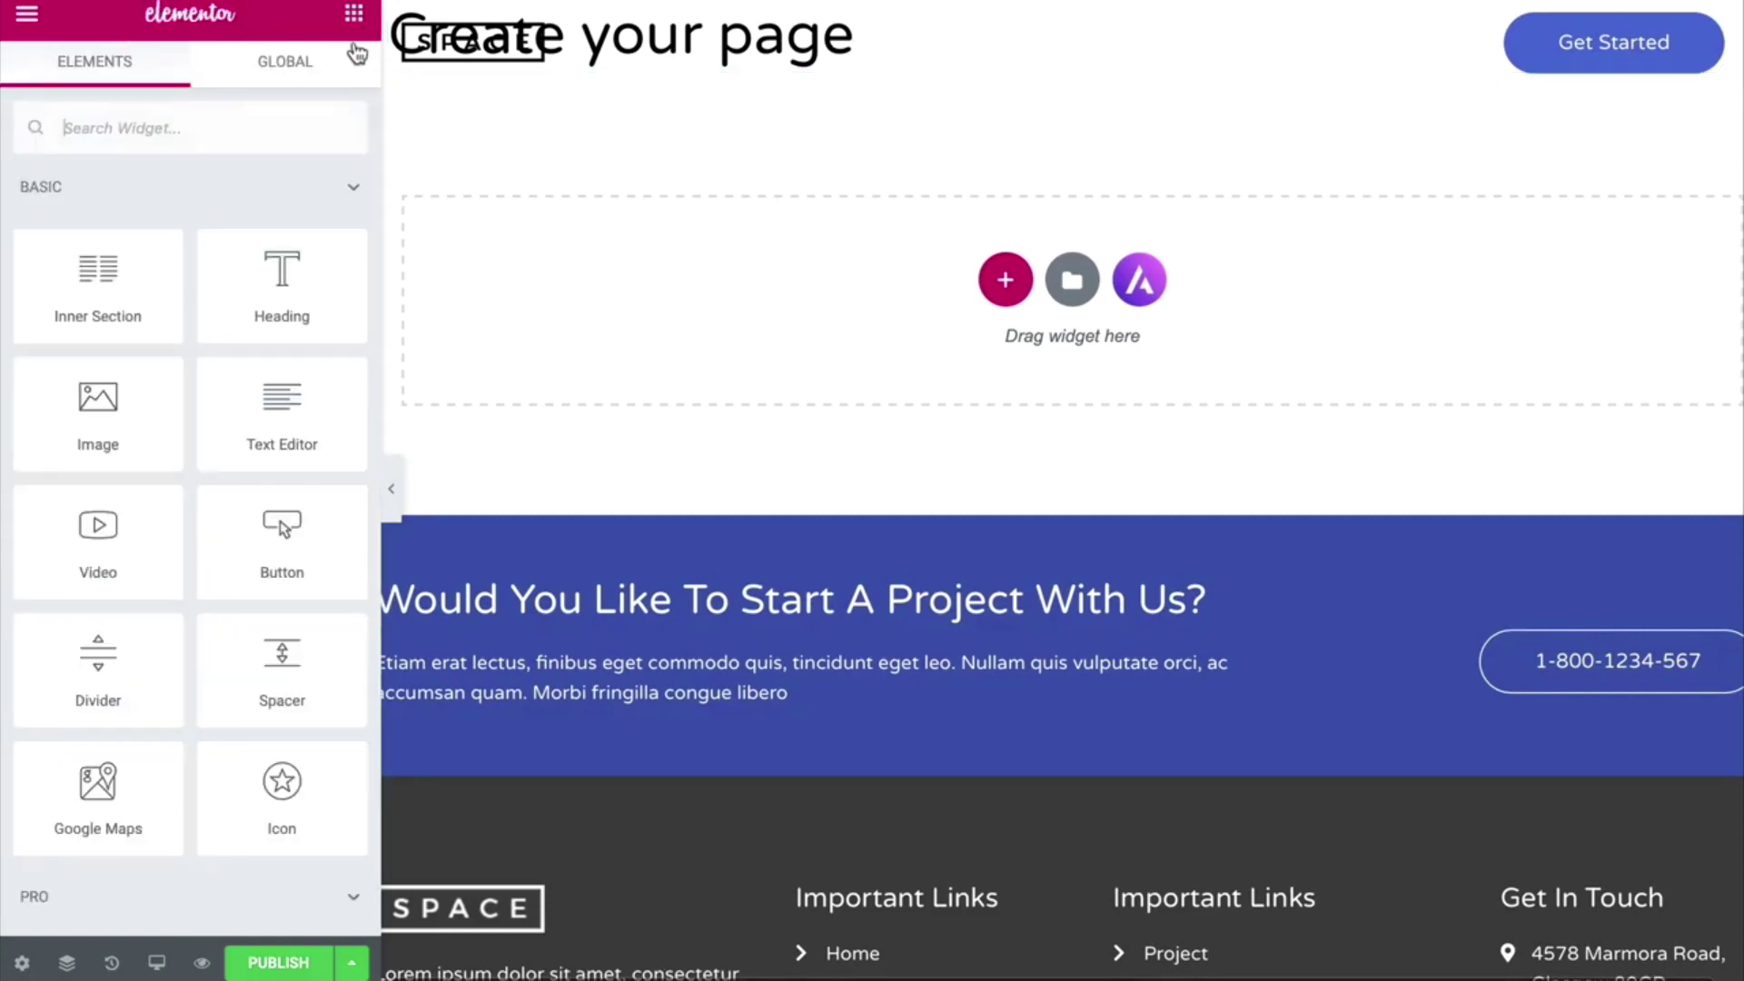
{"action": "left_click_drag", "start_coordinate": [109, 428], "coordinate": [585, 236]}
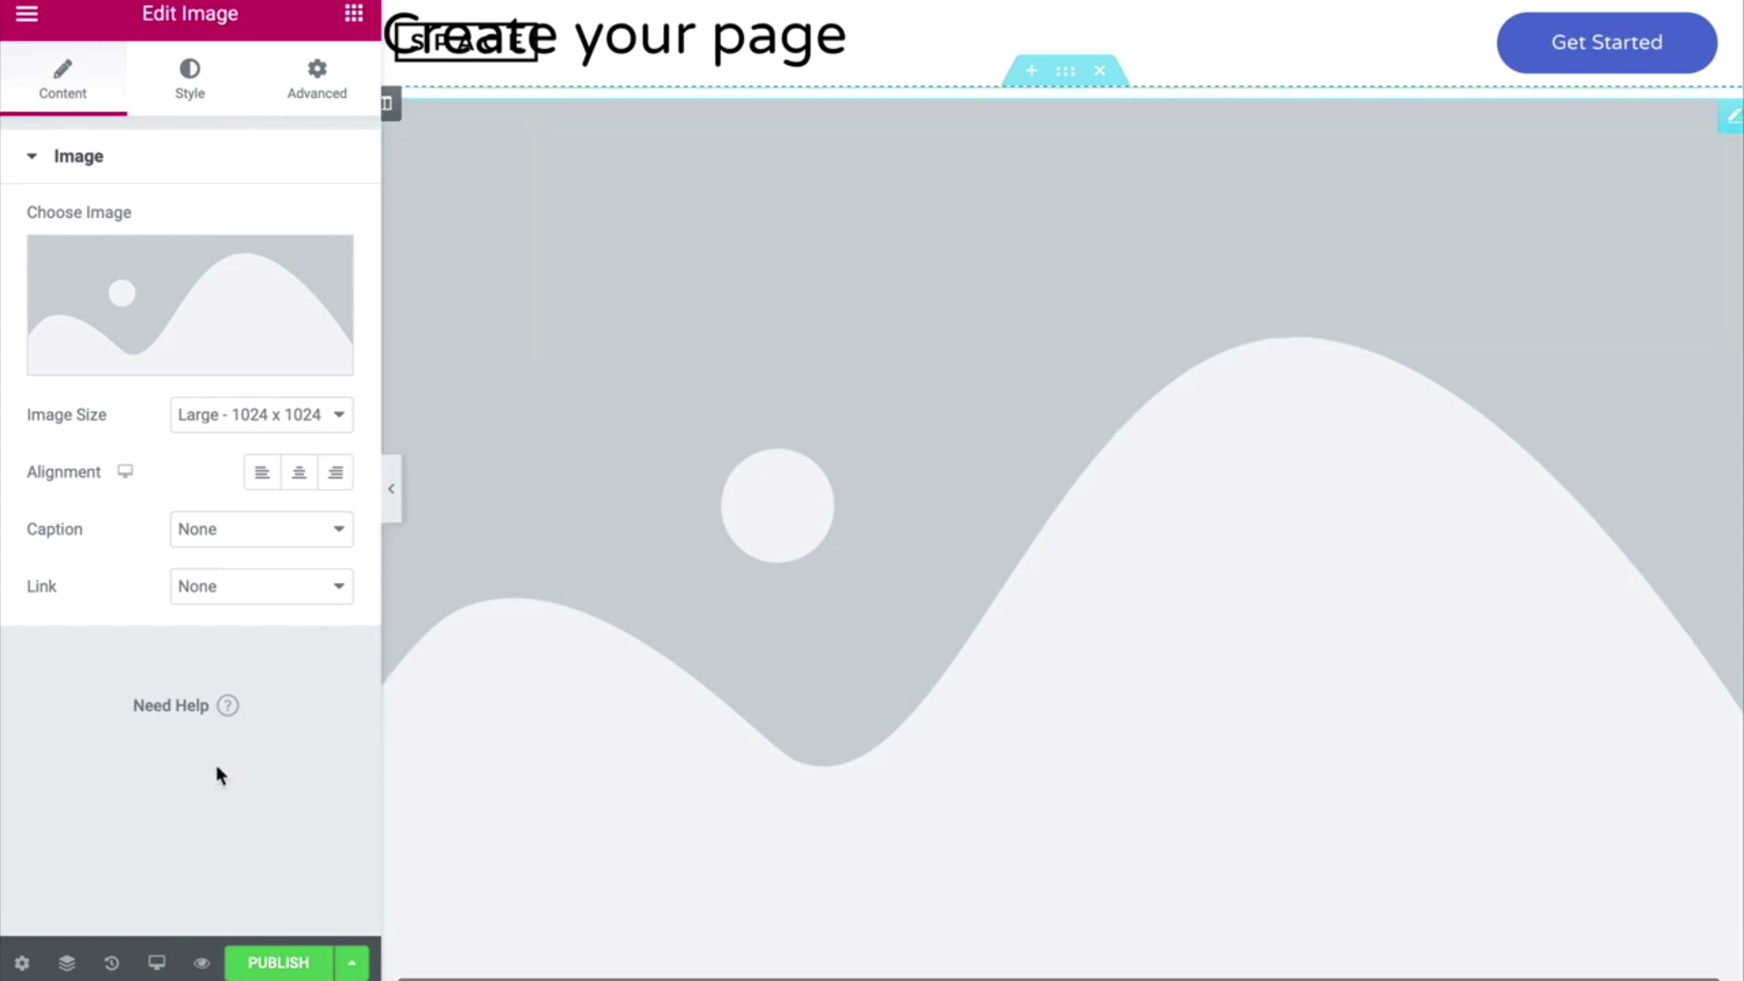
{"action": "left_click", "coordinate": [110, 965]}
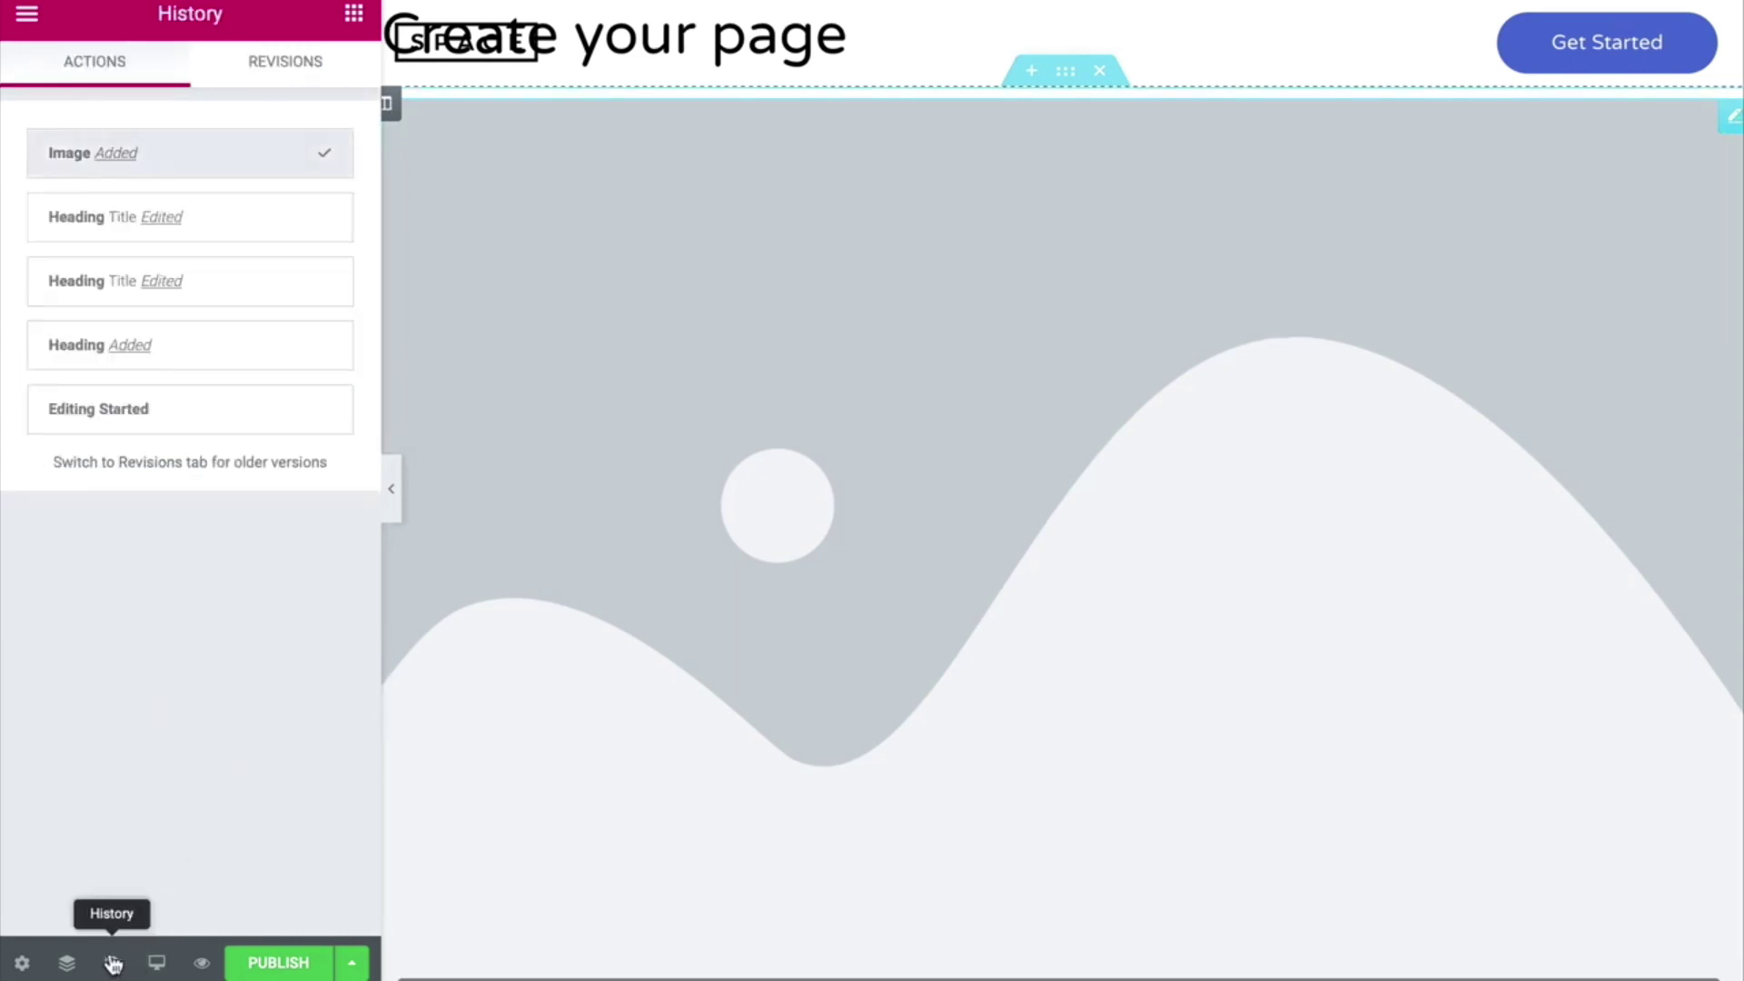
{"action": "left_click", "coordinate": [161, 420]}
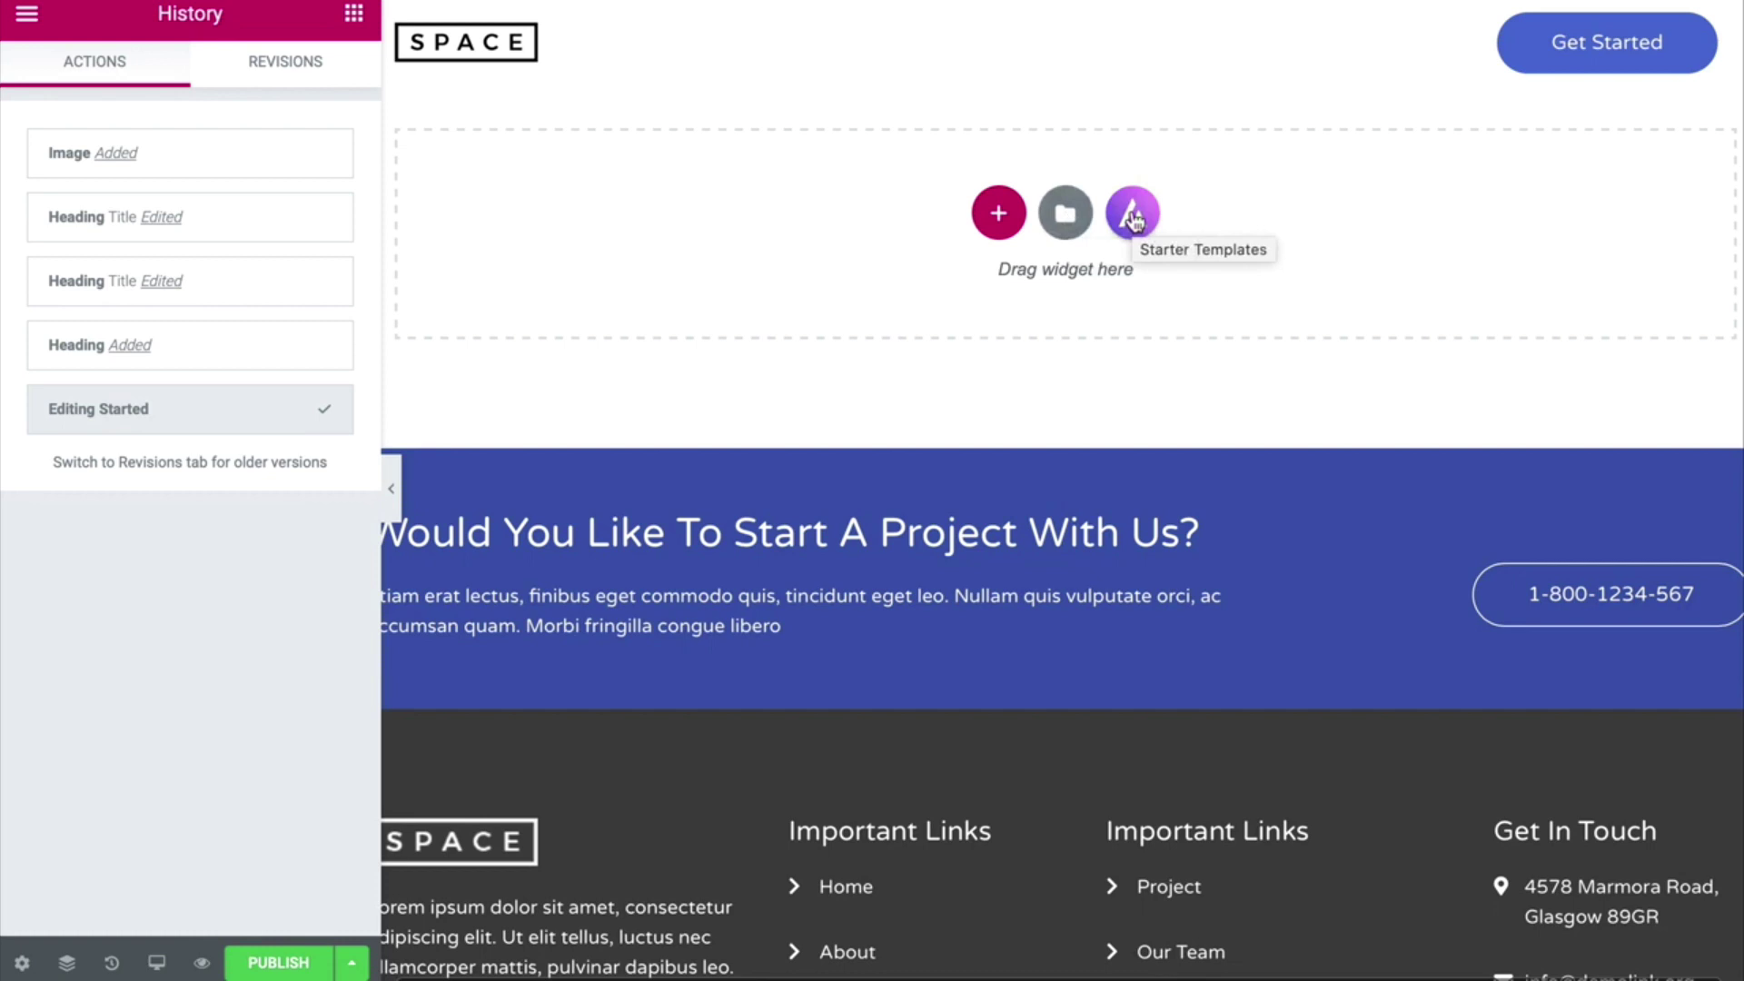
Open the template library and search for 'product' templates.
{"action": "left_click", "coordinate": [1066, 215]}
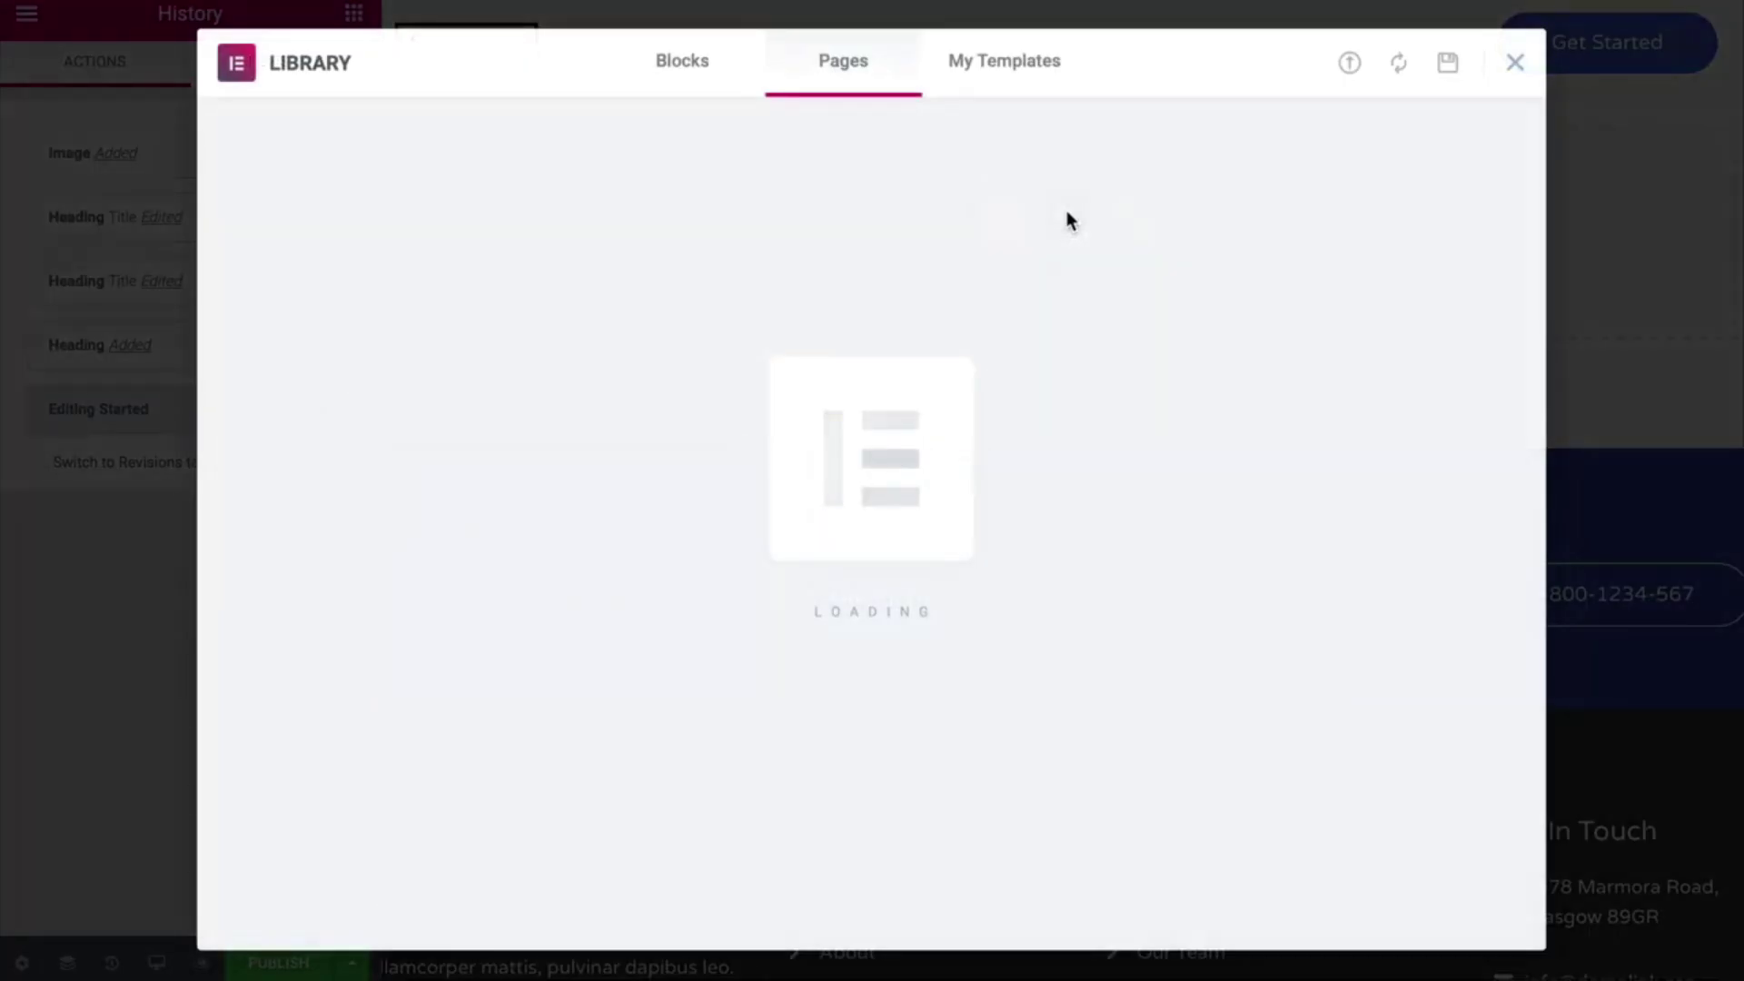
{"action": "scroll", "coordinate": [1066, 215], "scroll_direction": "down", "scroll_amount": 1}
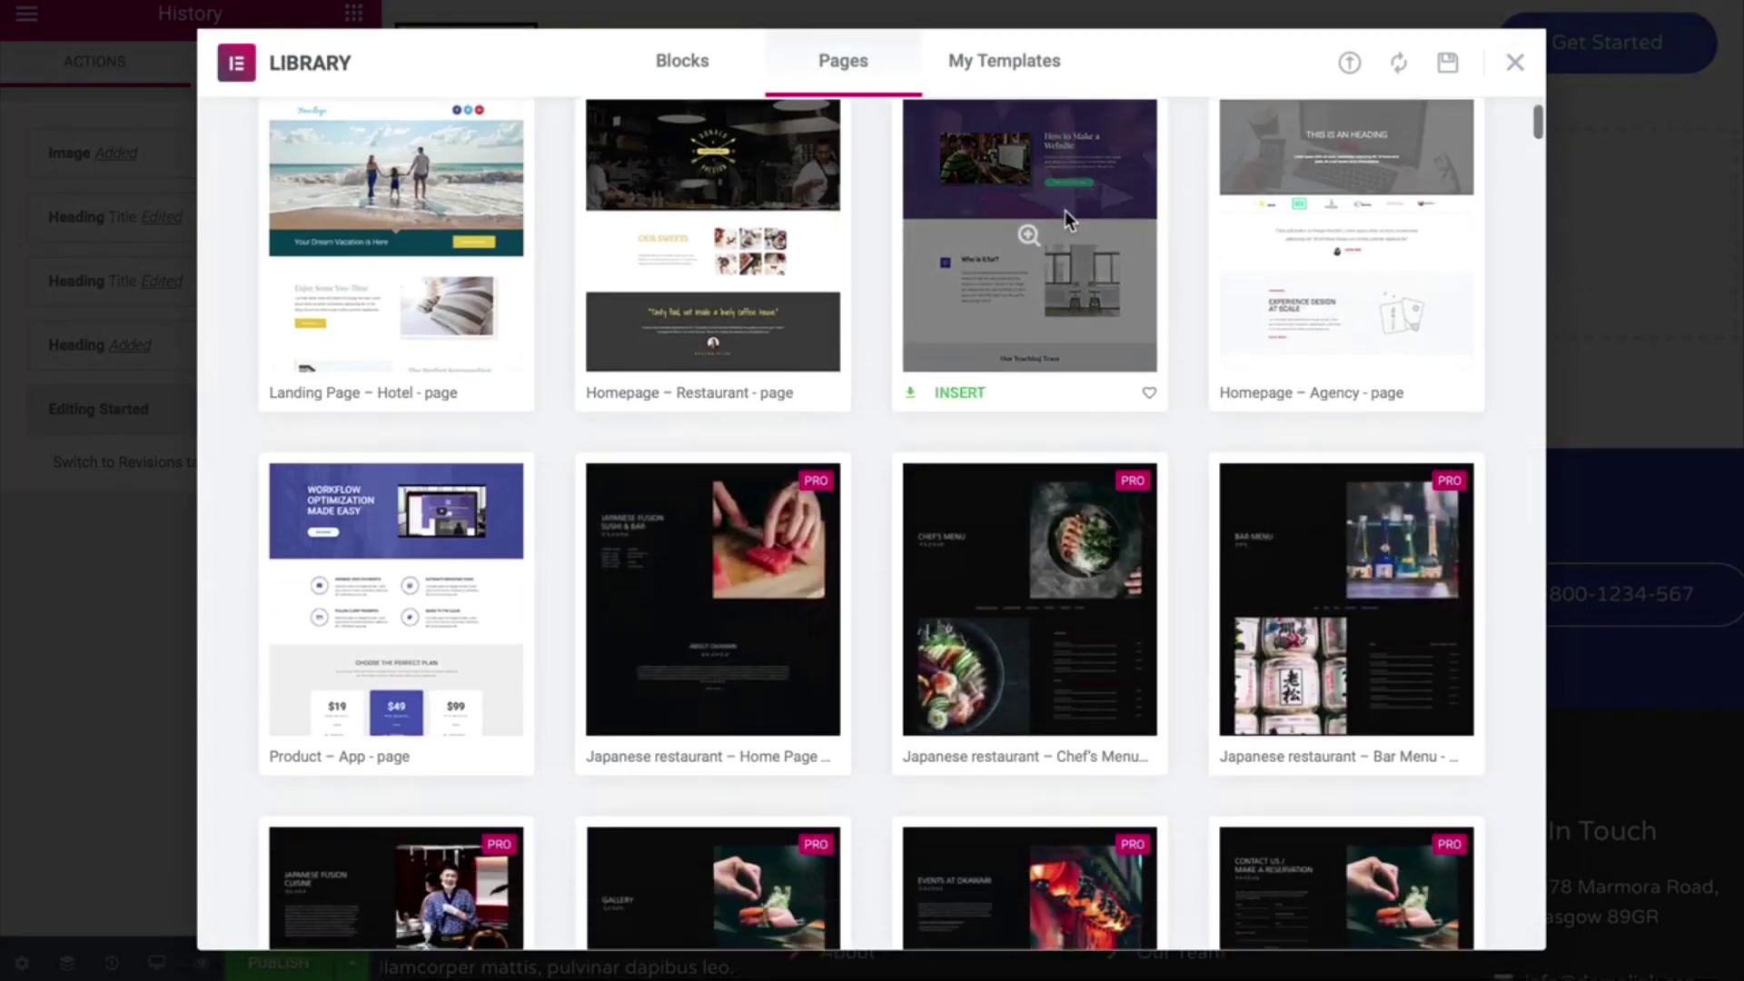
{"action": "scroll", "coordinate": [1064, 210], "scroll_direction": "down", "scroll_amount": 10}
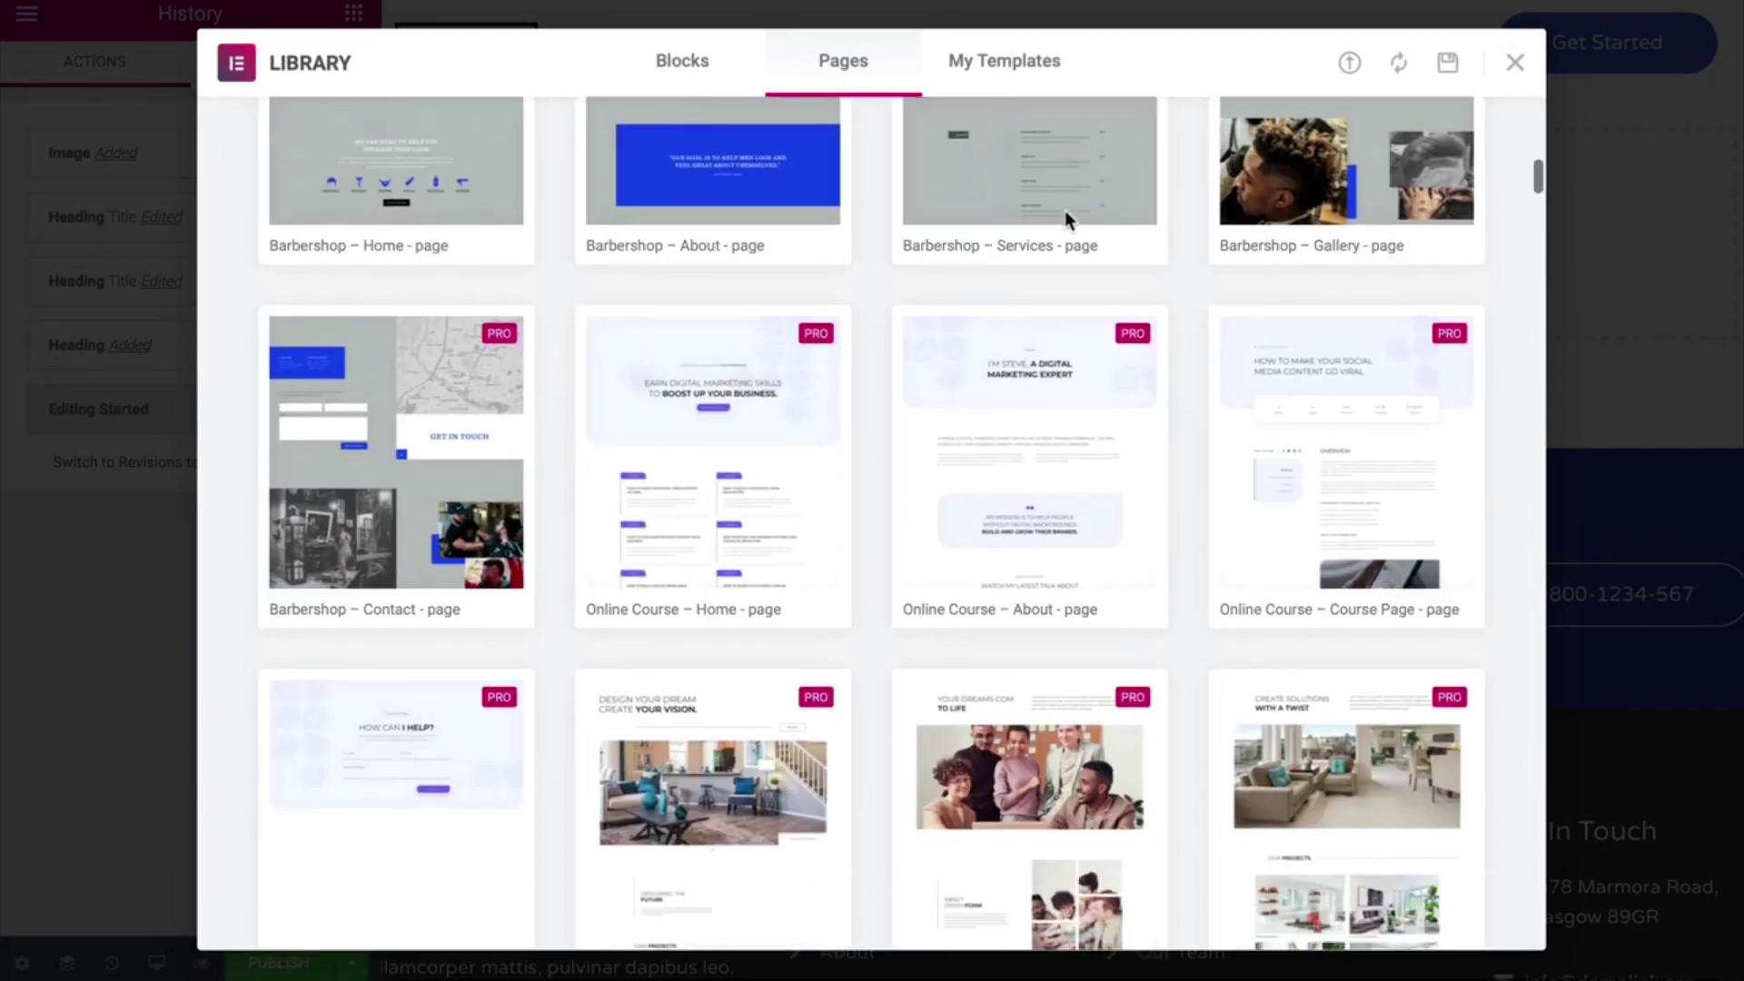
{"action": "scroll", "coordinate": [1064, 210], "scroll_direction": "up", "scroll_amount": 12}
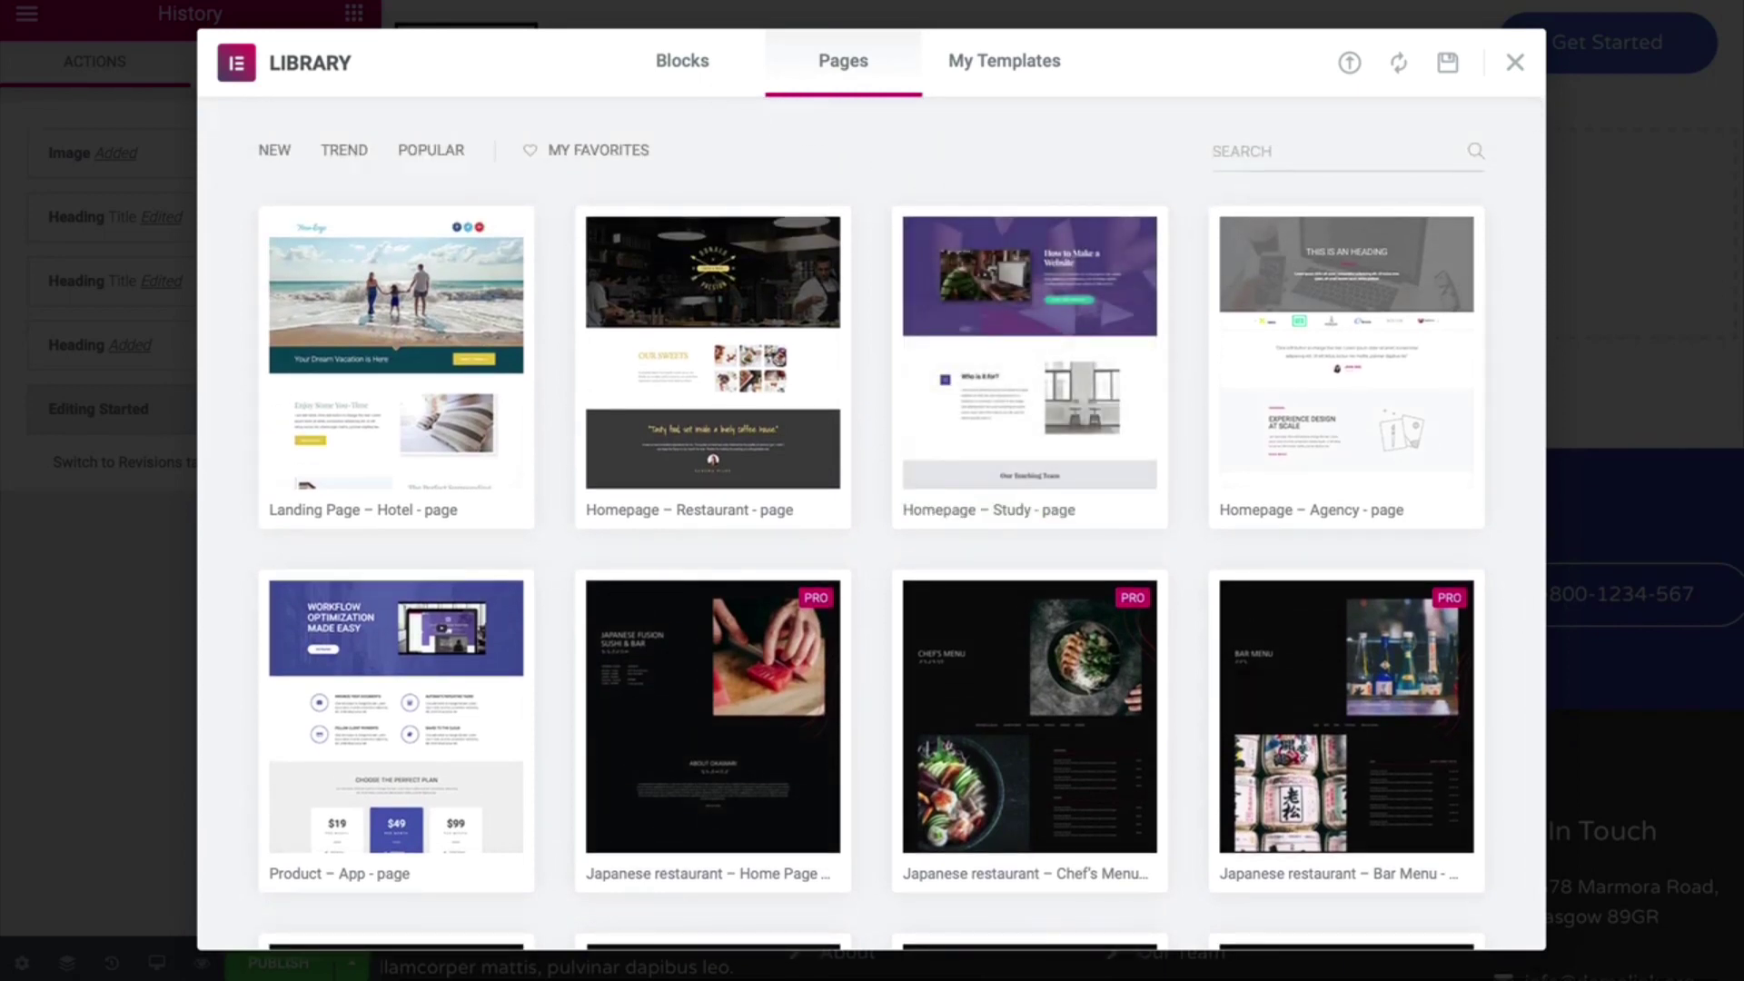
{"action": "type", "text": "prodcut"}
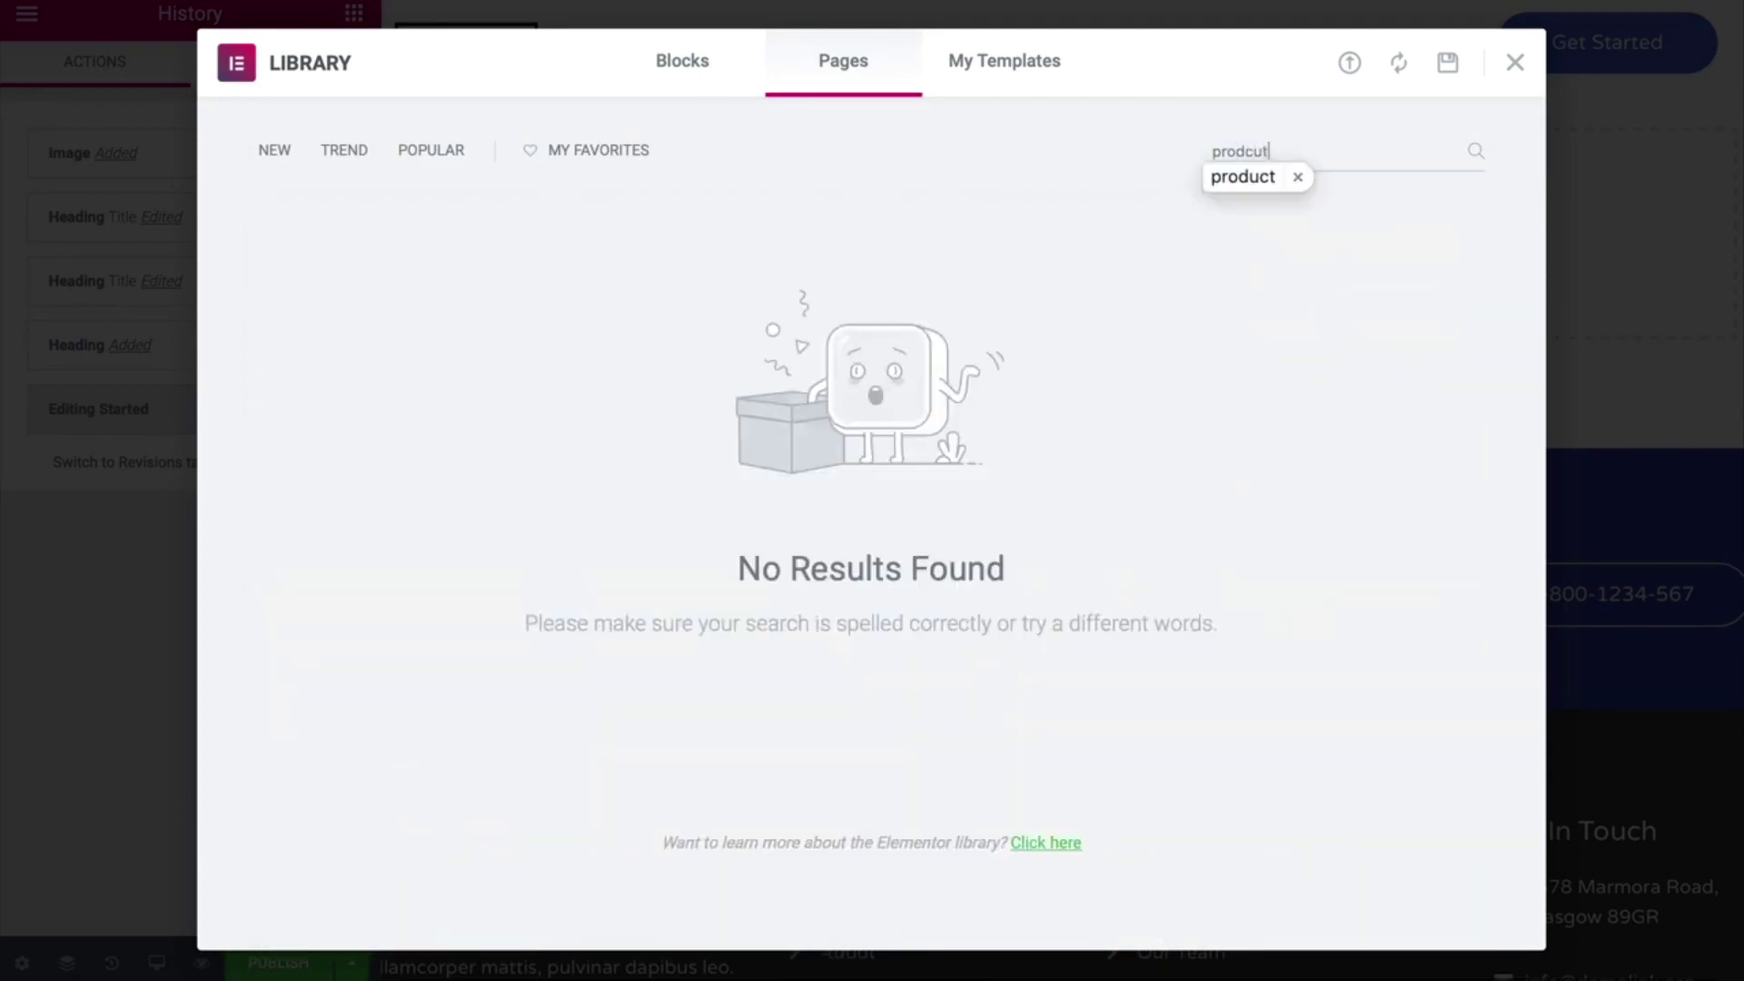
{"action": "left_click", "coordinate": [1243, 176]}
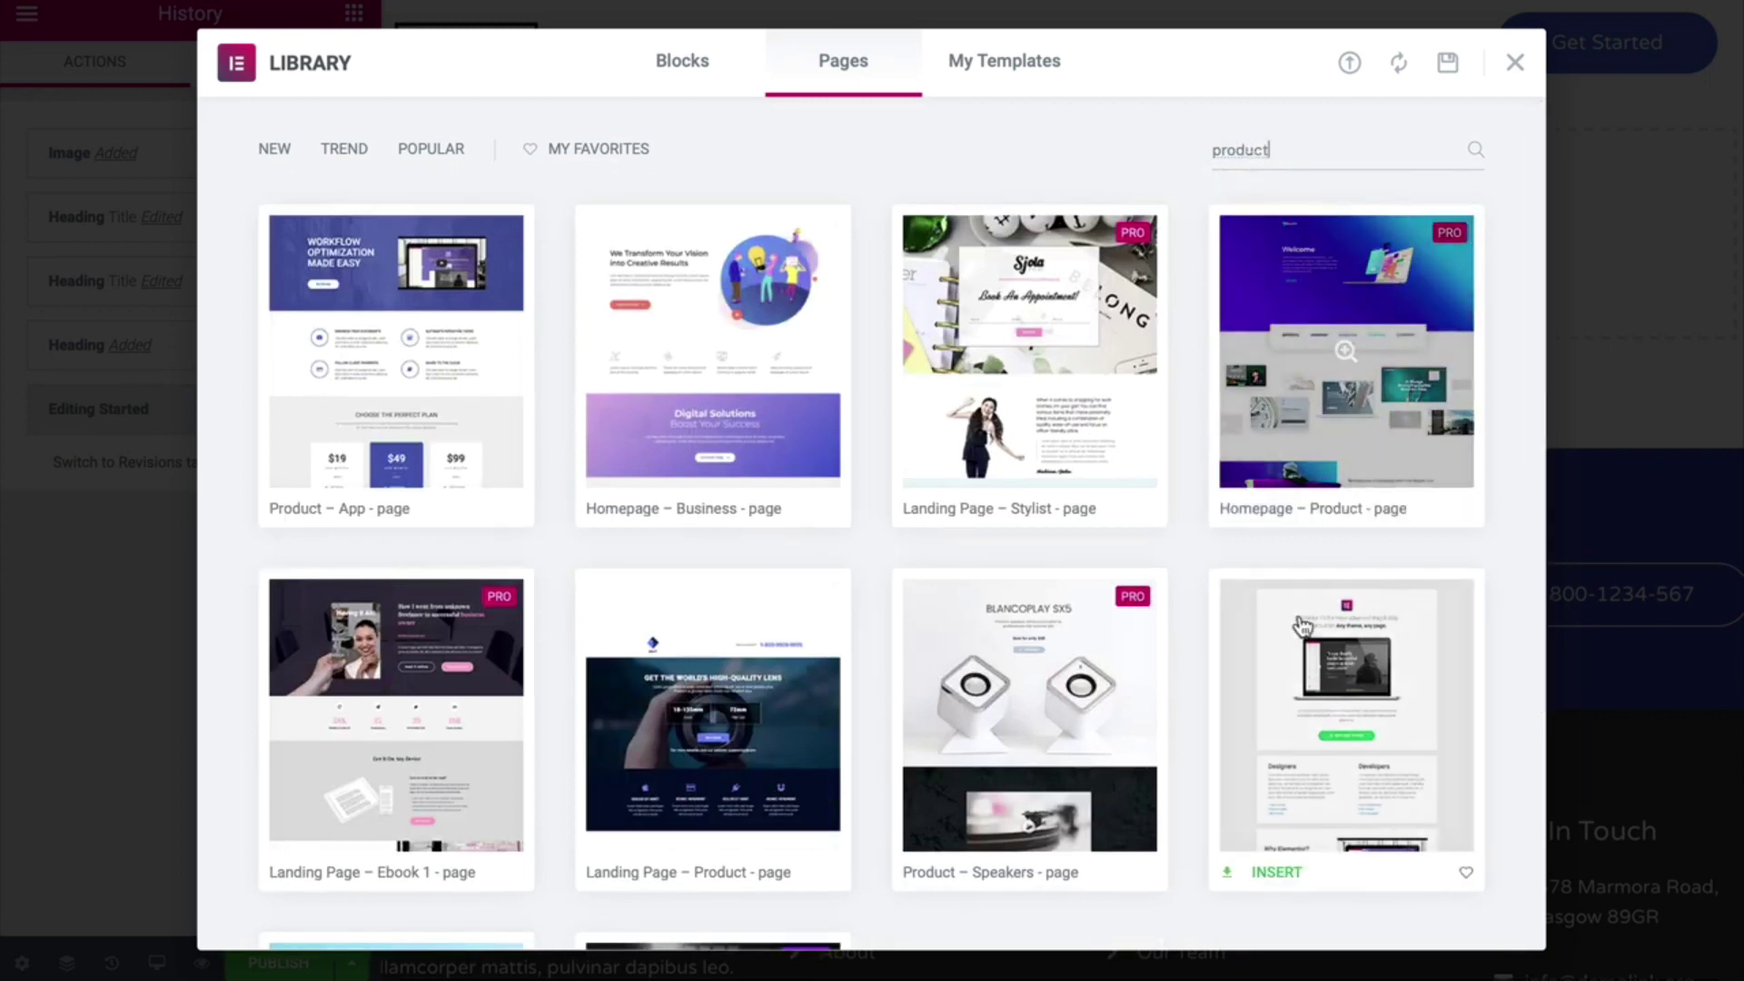
Preview the laptop-image product template and choose Insert, bringing up the account connection prompt.
{"action": "left_click", "coordinate": [1345, 722]}
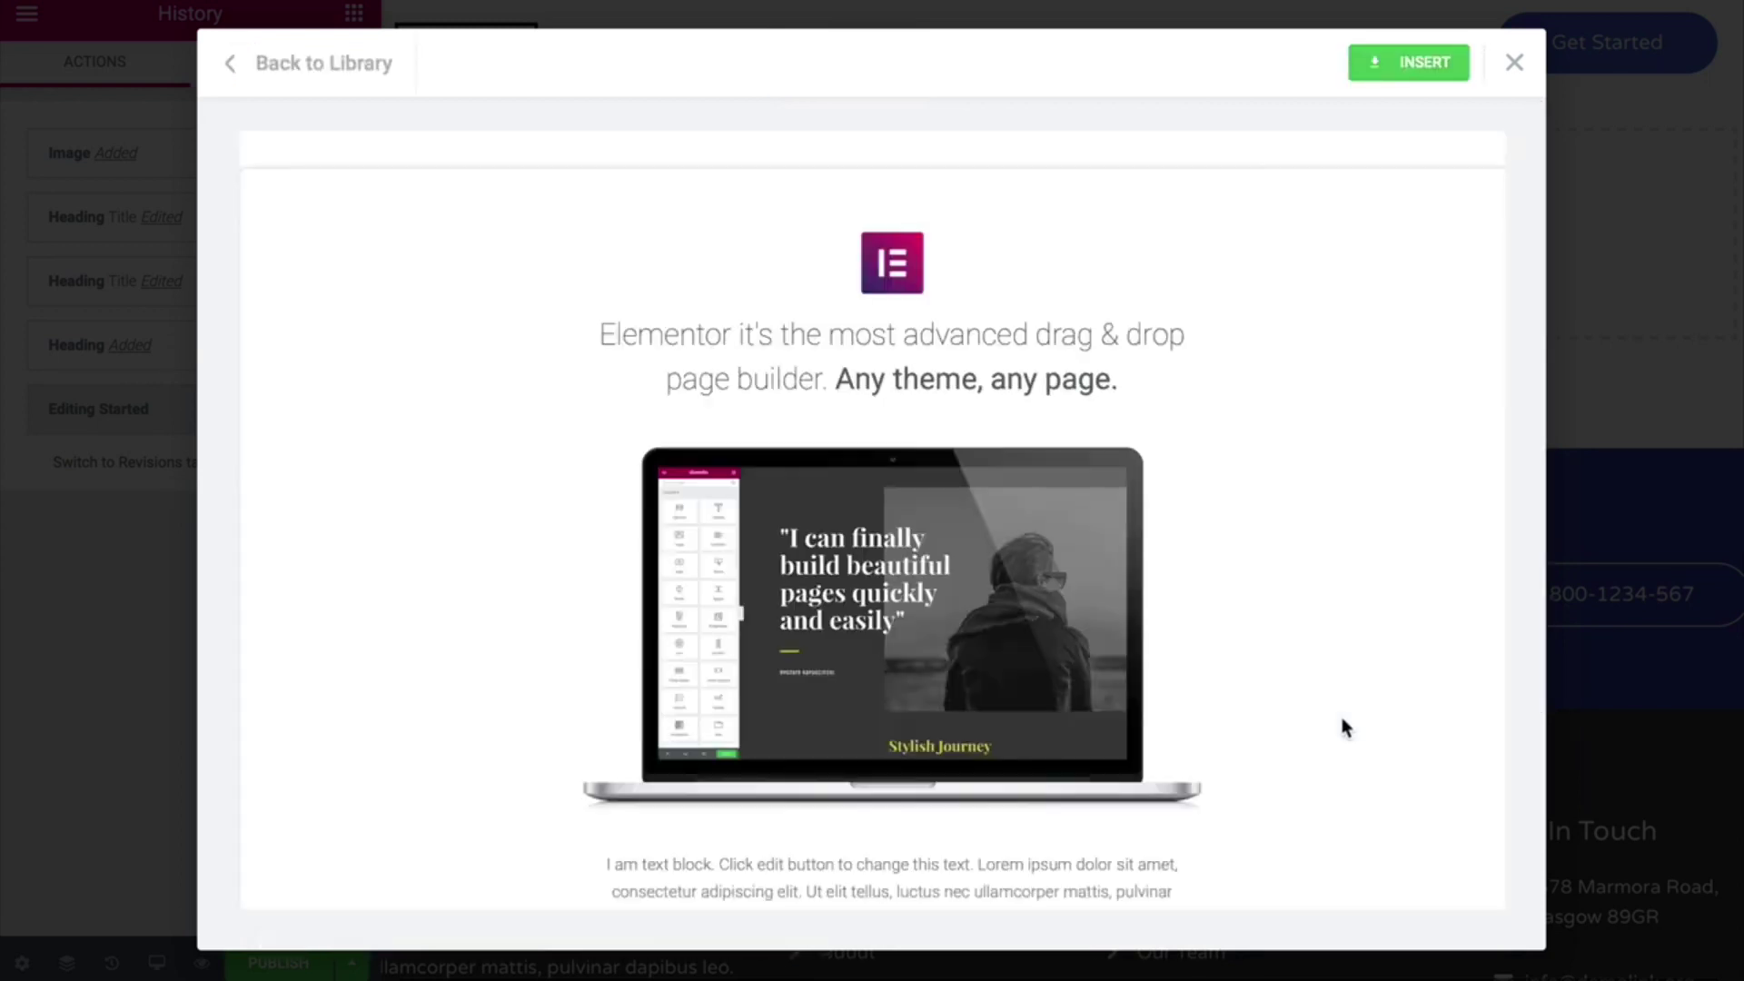
{"action": "scroll", "coordinate": [1345, 727], "scroll_direction": "down", "scroll_amount": 15}
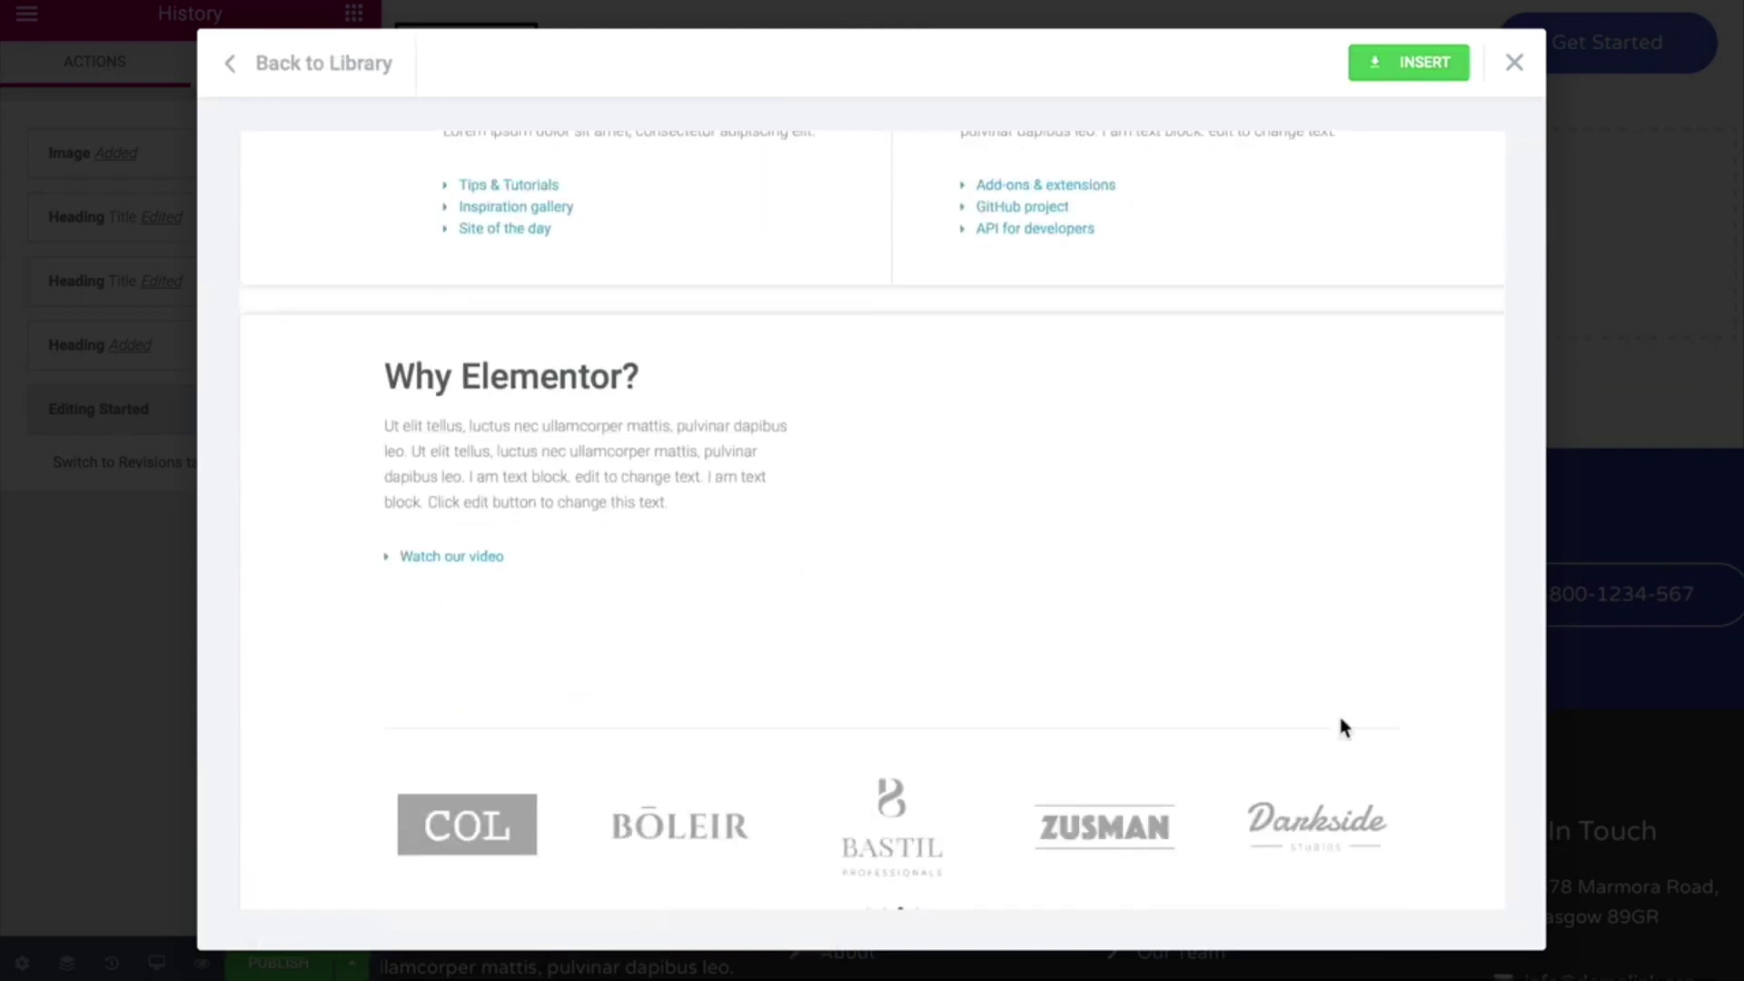
{"action": "scroll", "coordinate": [1342, 726], "scroll_direction": "down", "scroll_amount": 5}
{"action": "scroll", "coordinate": [1343, 724], "scroll_direction": "up", "scroll_amount": 4}
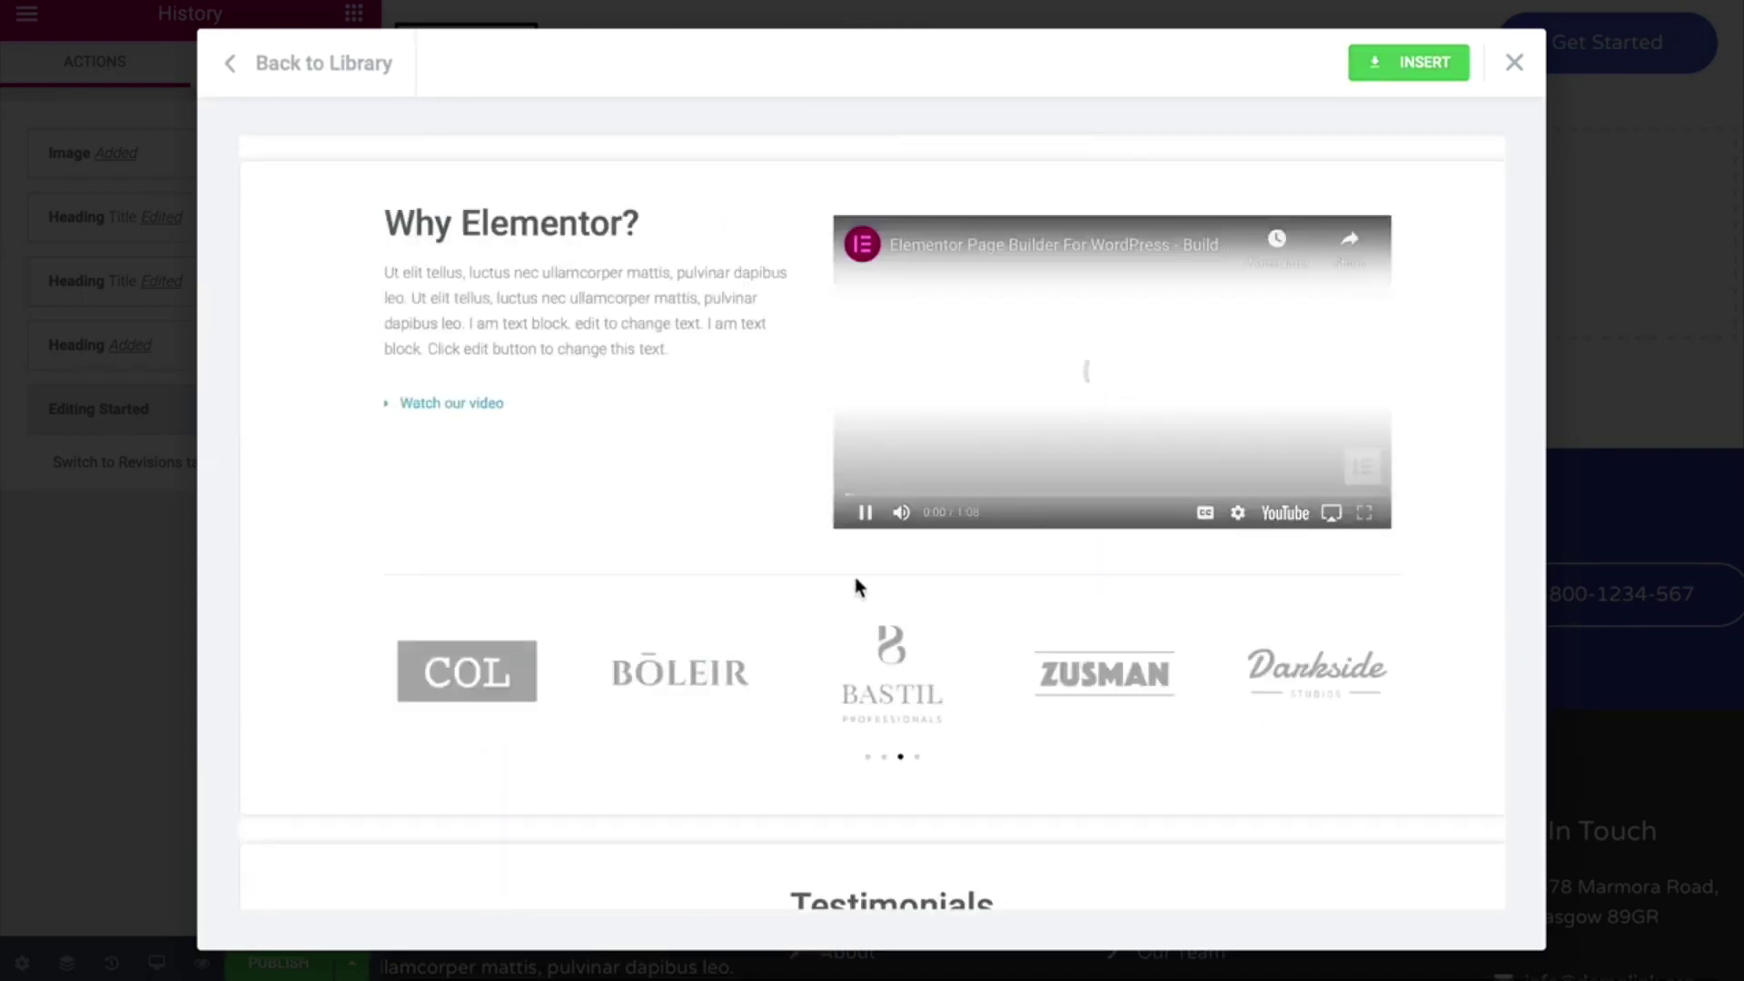
{"action": "left_click", "coordinate": [866, 514]}
{"action": "left_click", "coordinate": [1409, 63]}
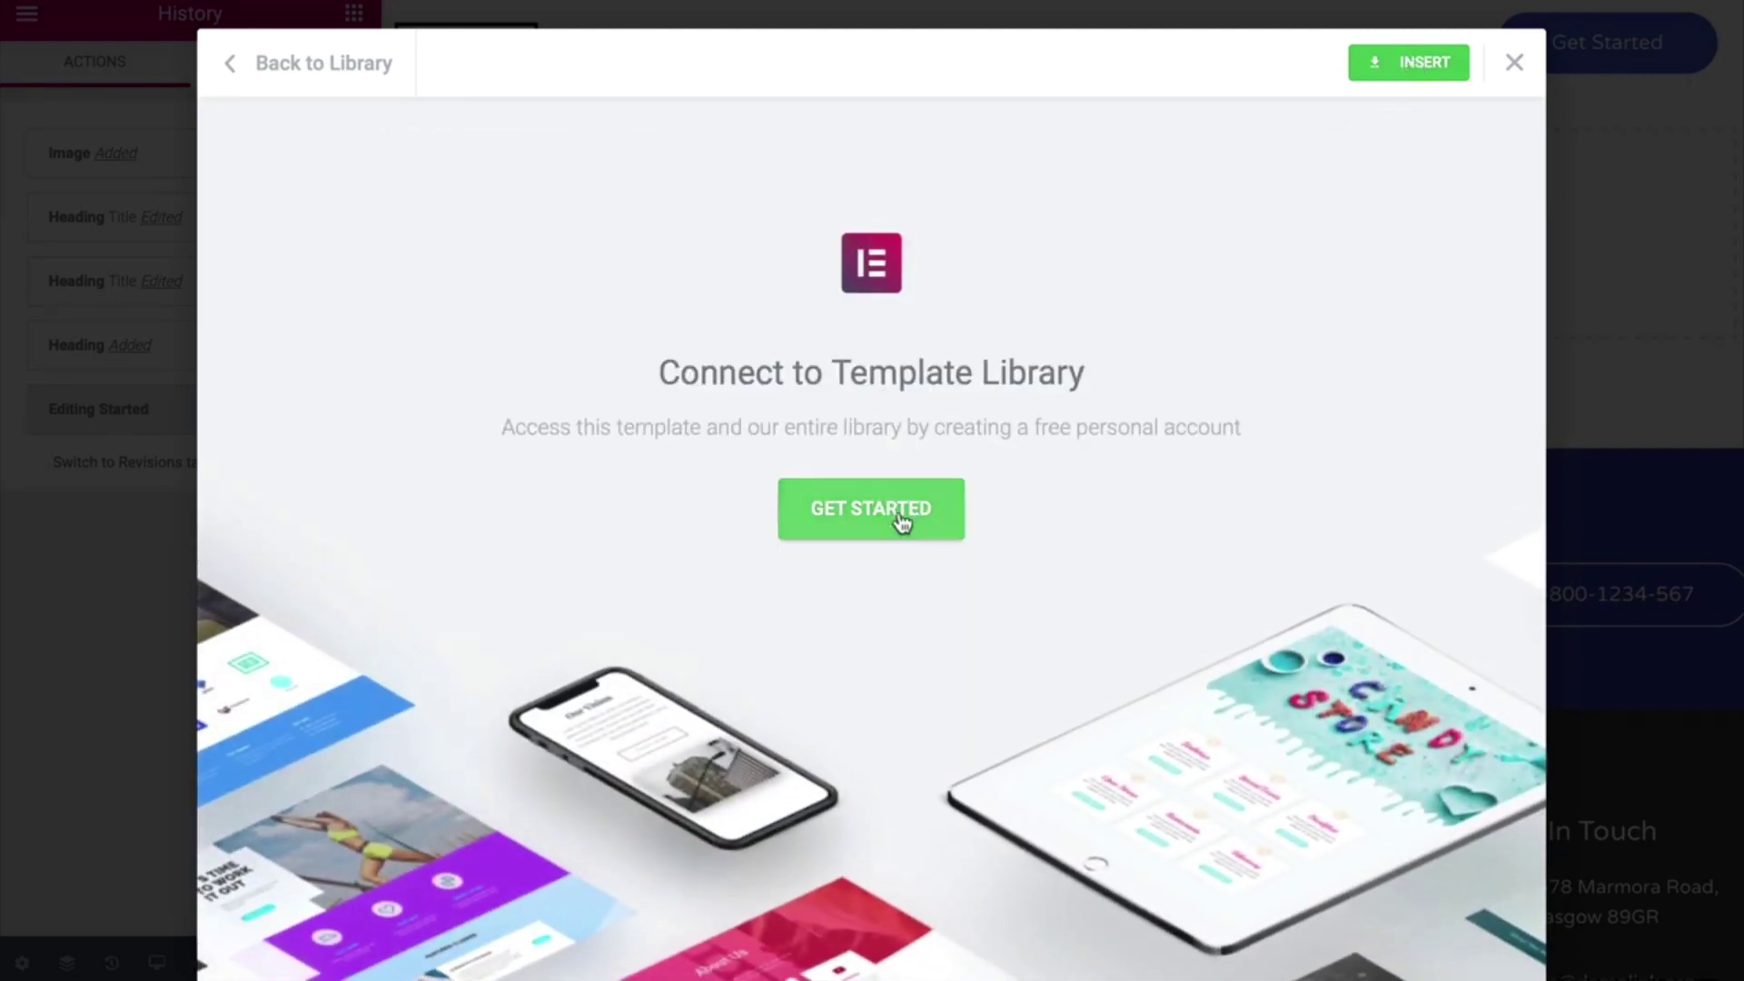
Log in to an Elementor account and connect the site to the template library.
{"action": "left_click", "coordinate": [900, 516]}
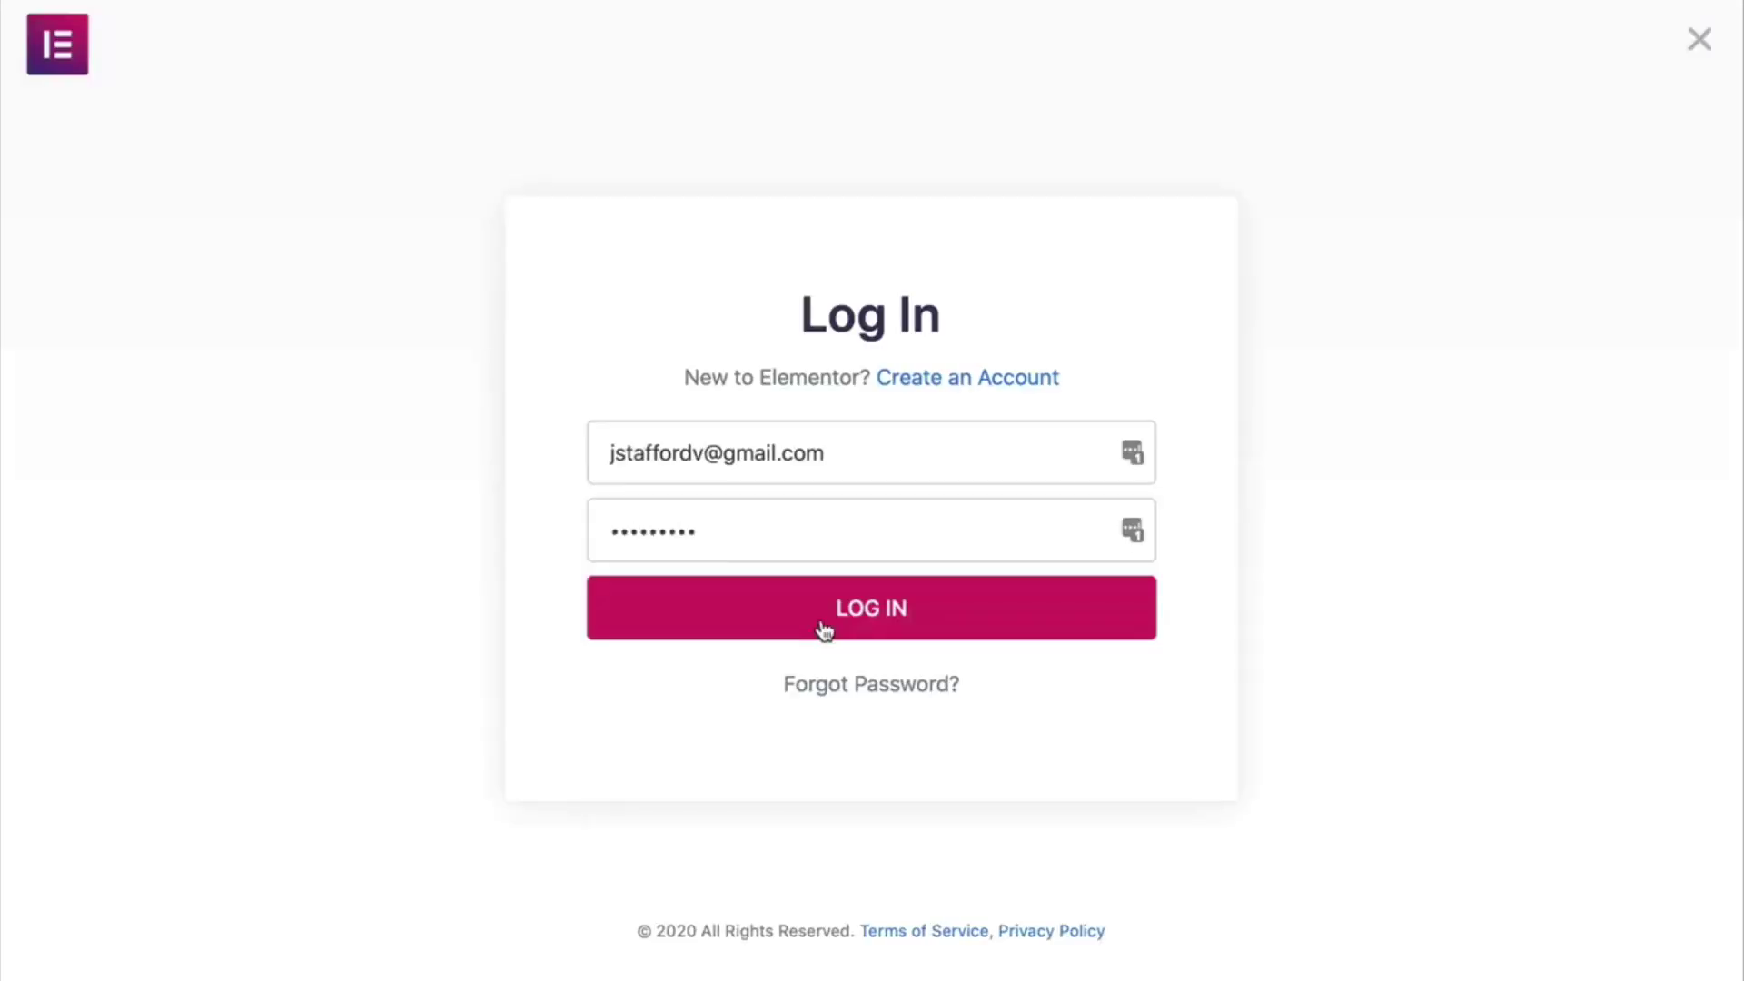
{"action": "left_click", "coordinate": [825, 632]}
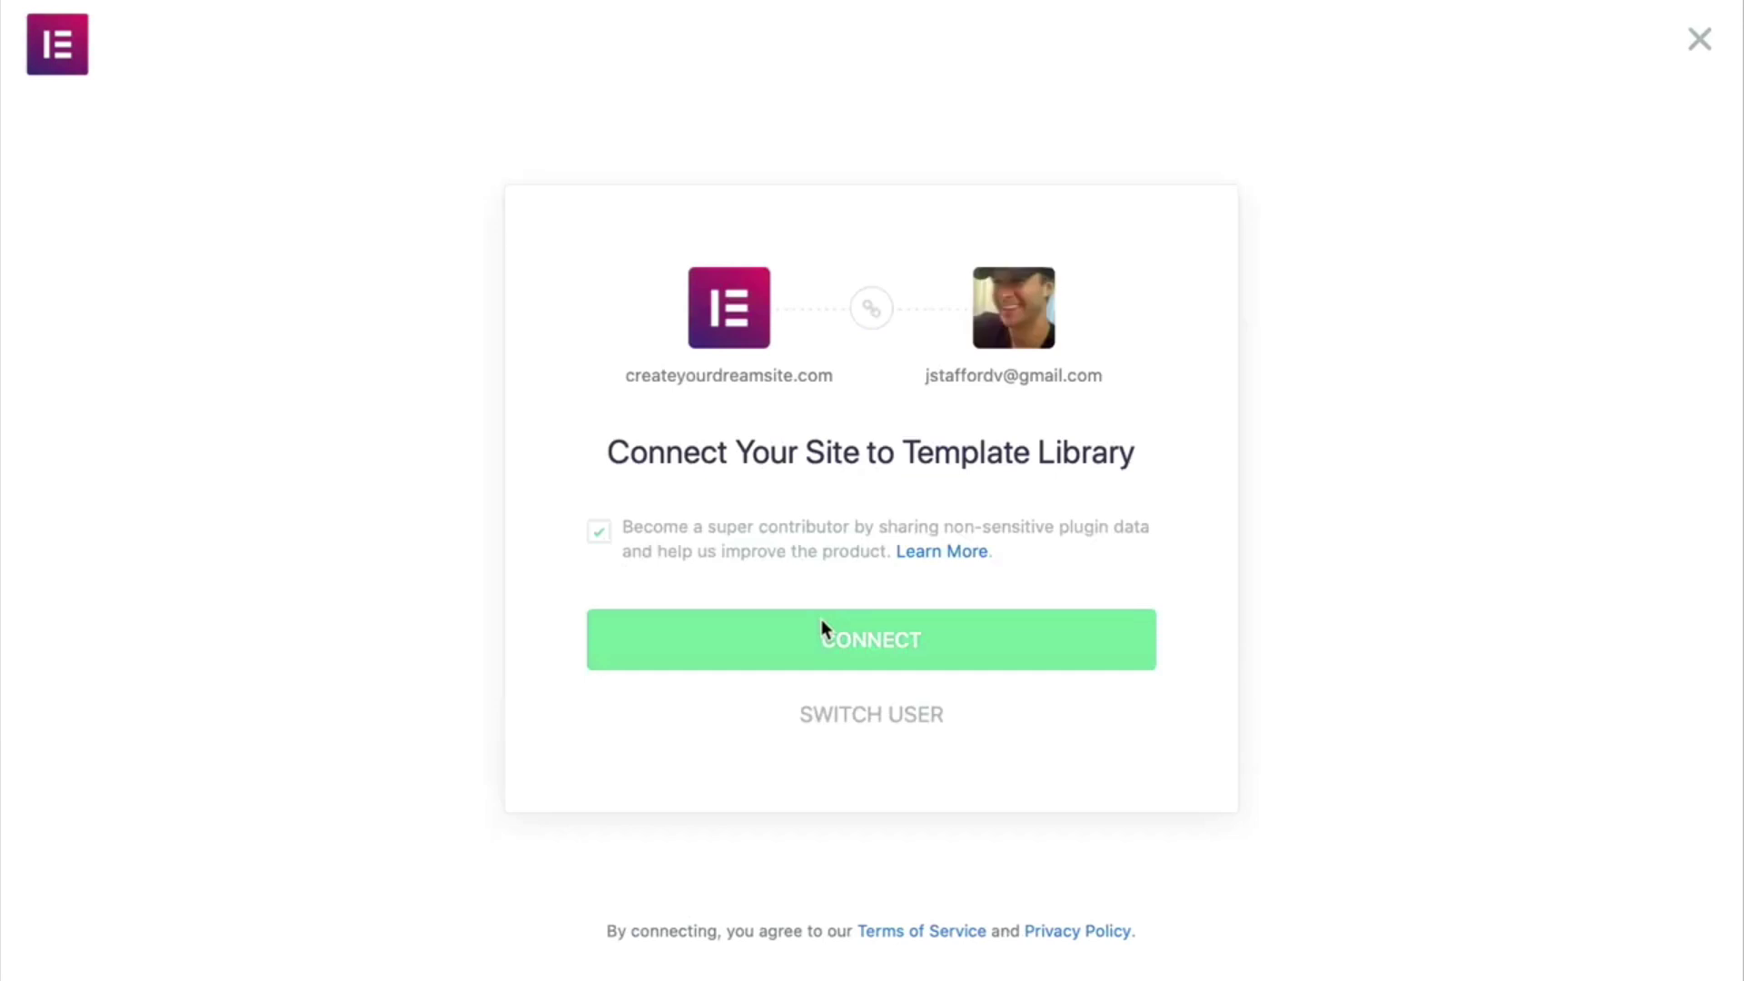
{"action": "left_click", "coordinate": [861, 645]}
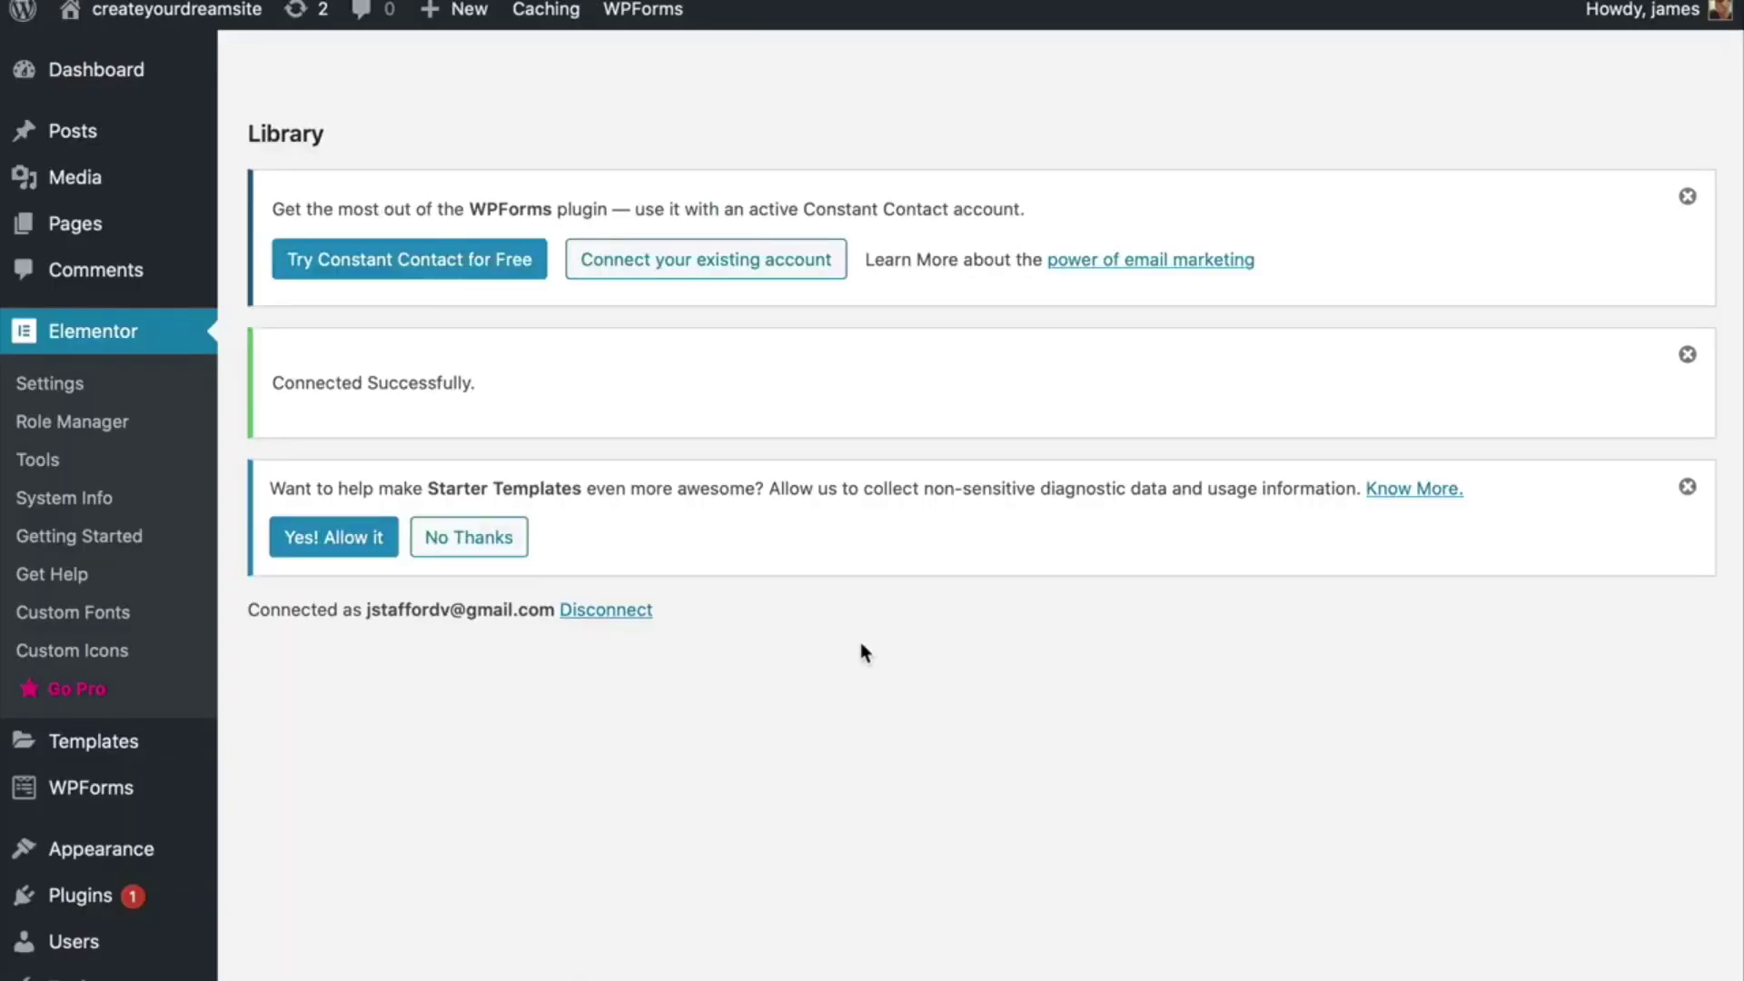
Reopen the Product page in Elementor and bring up the template library again.
{"action": "mouse_move", "coordinate": [95, 233]}
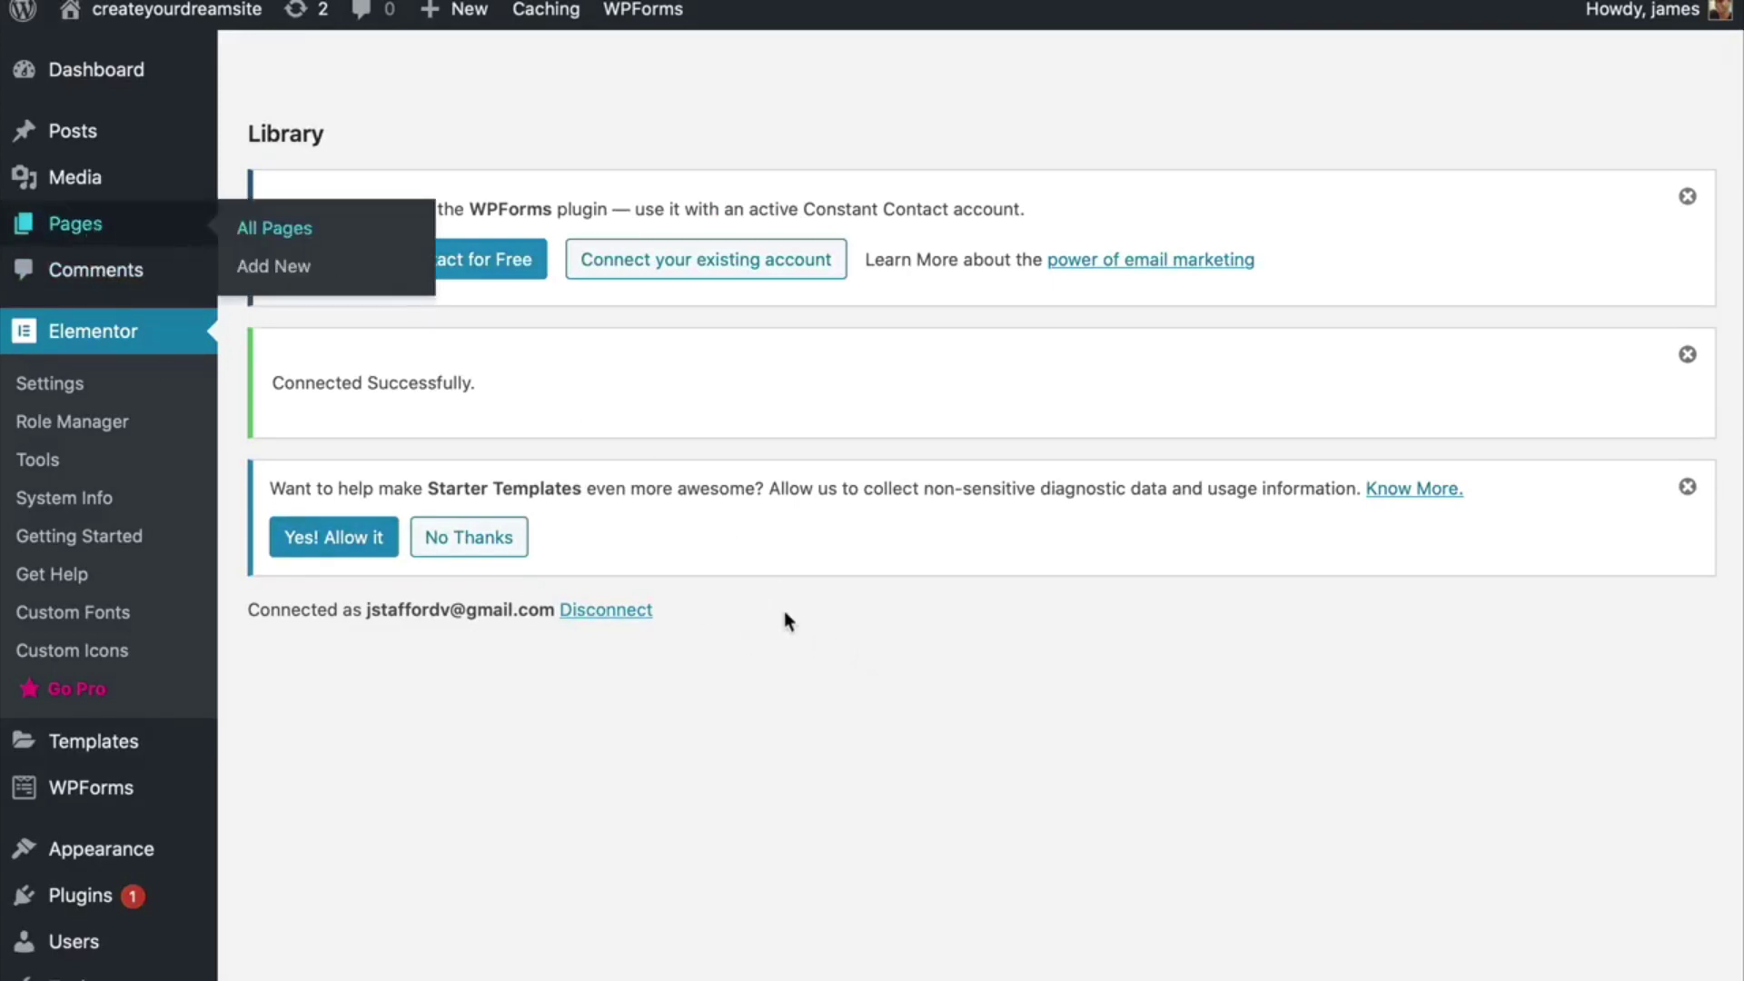
{"action": "scroll", "coordinate": [787, 622], "scroll_direction": "down", "scroll_amount": 3}
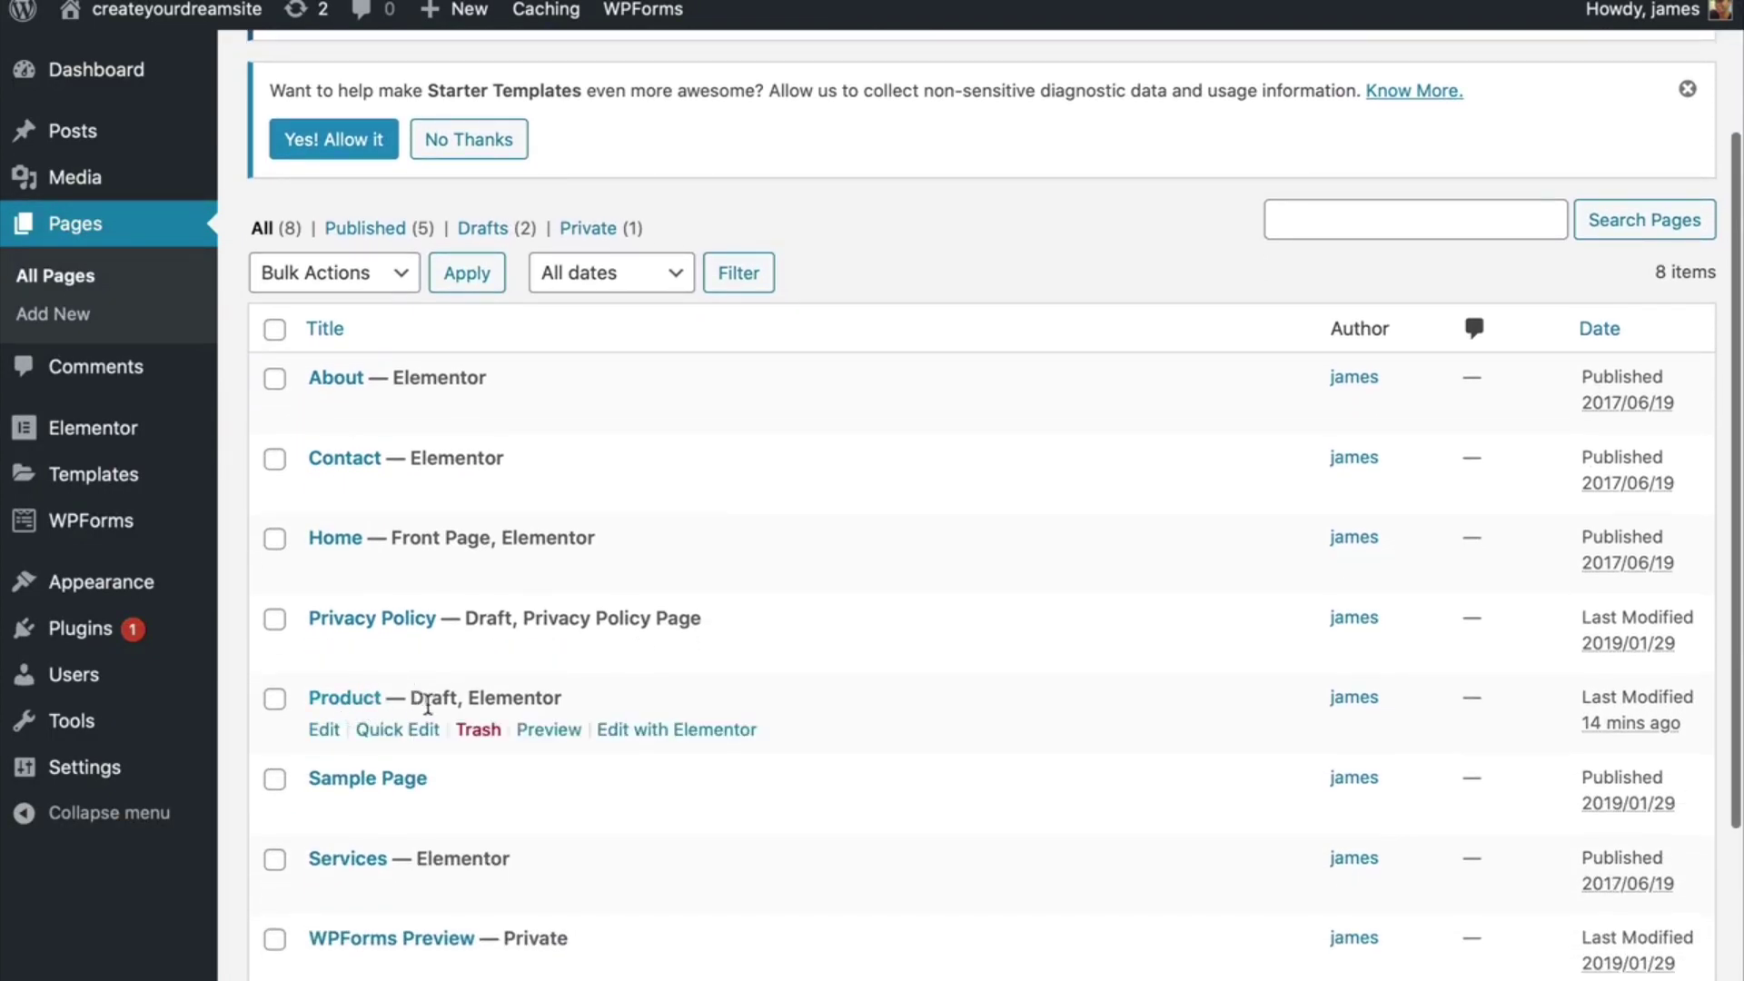
{"action": "left_click", "coordinate": [651, 732]}
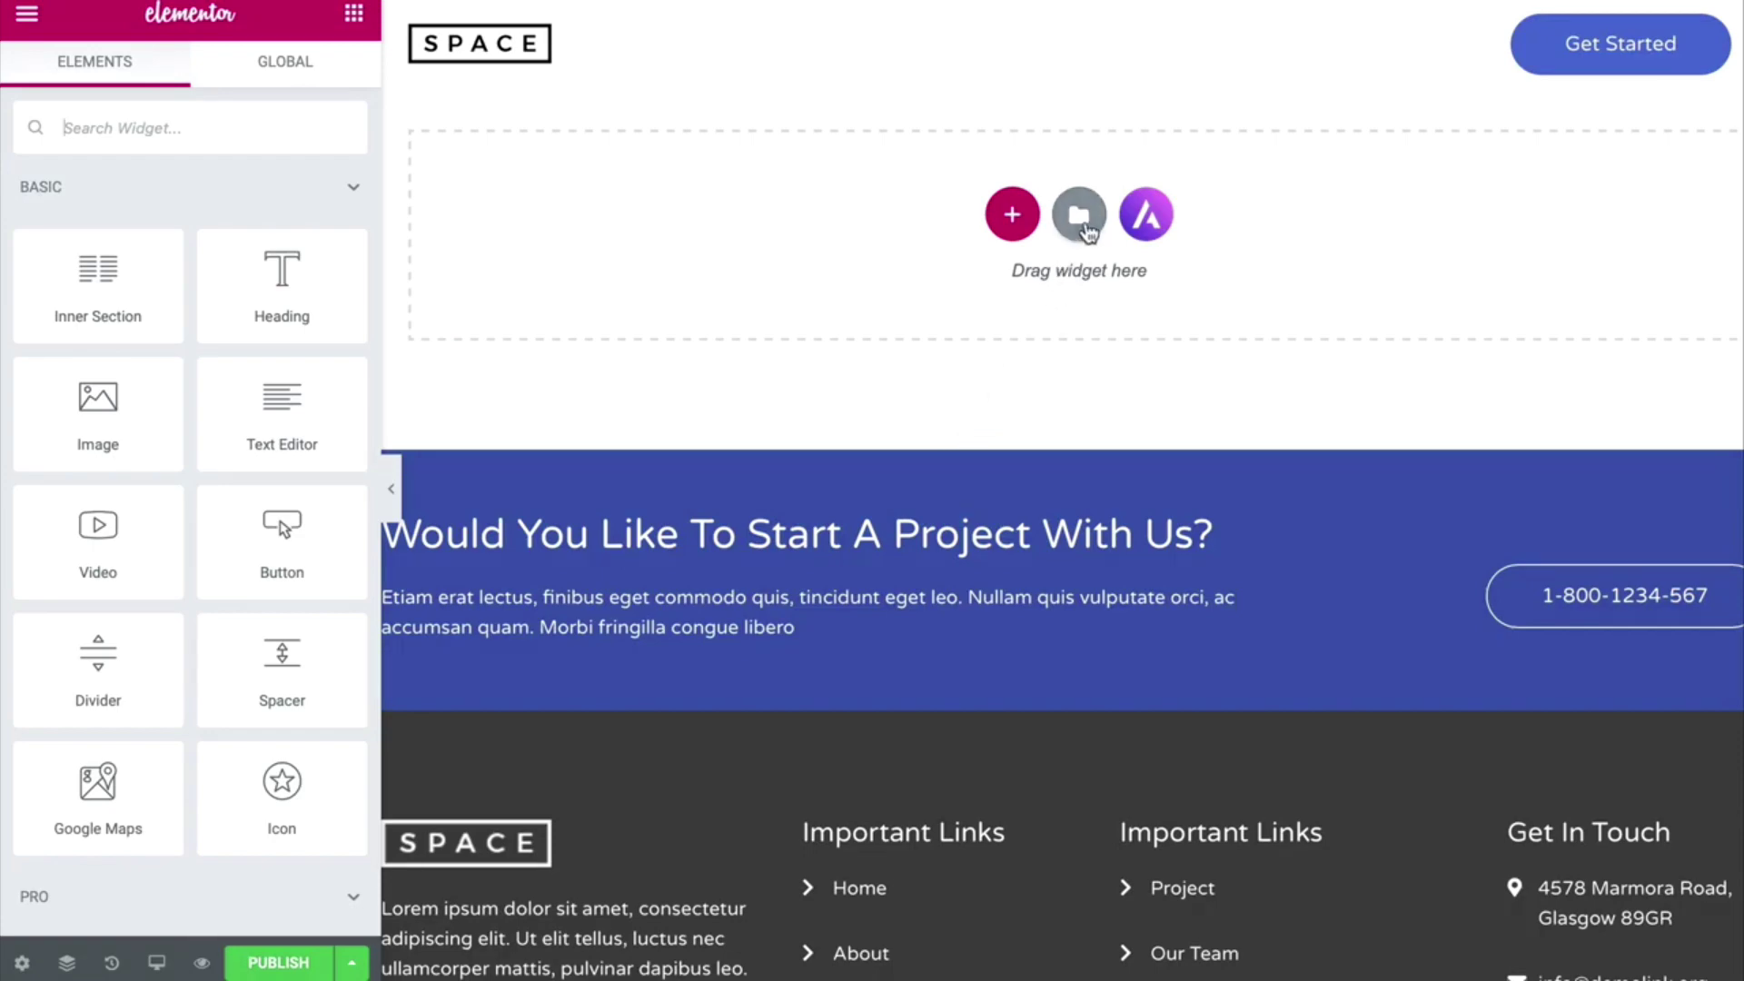
{"action": "left_click", "coordinate": [1080, 218]}
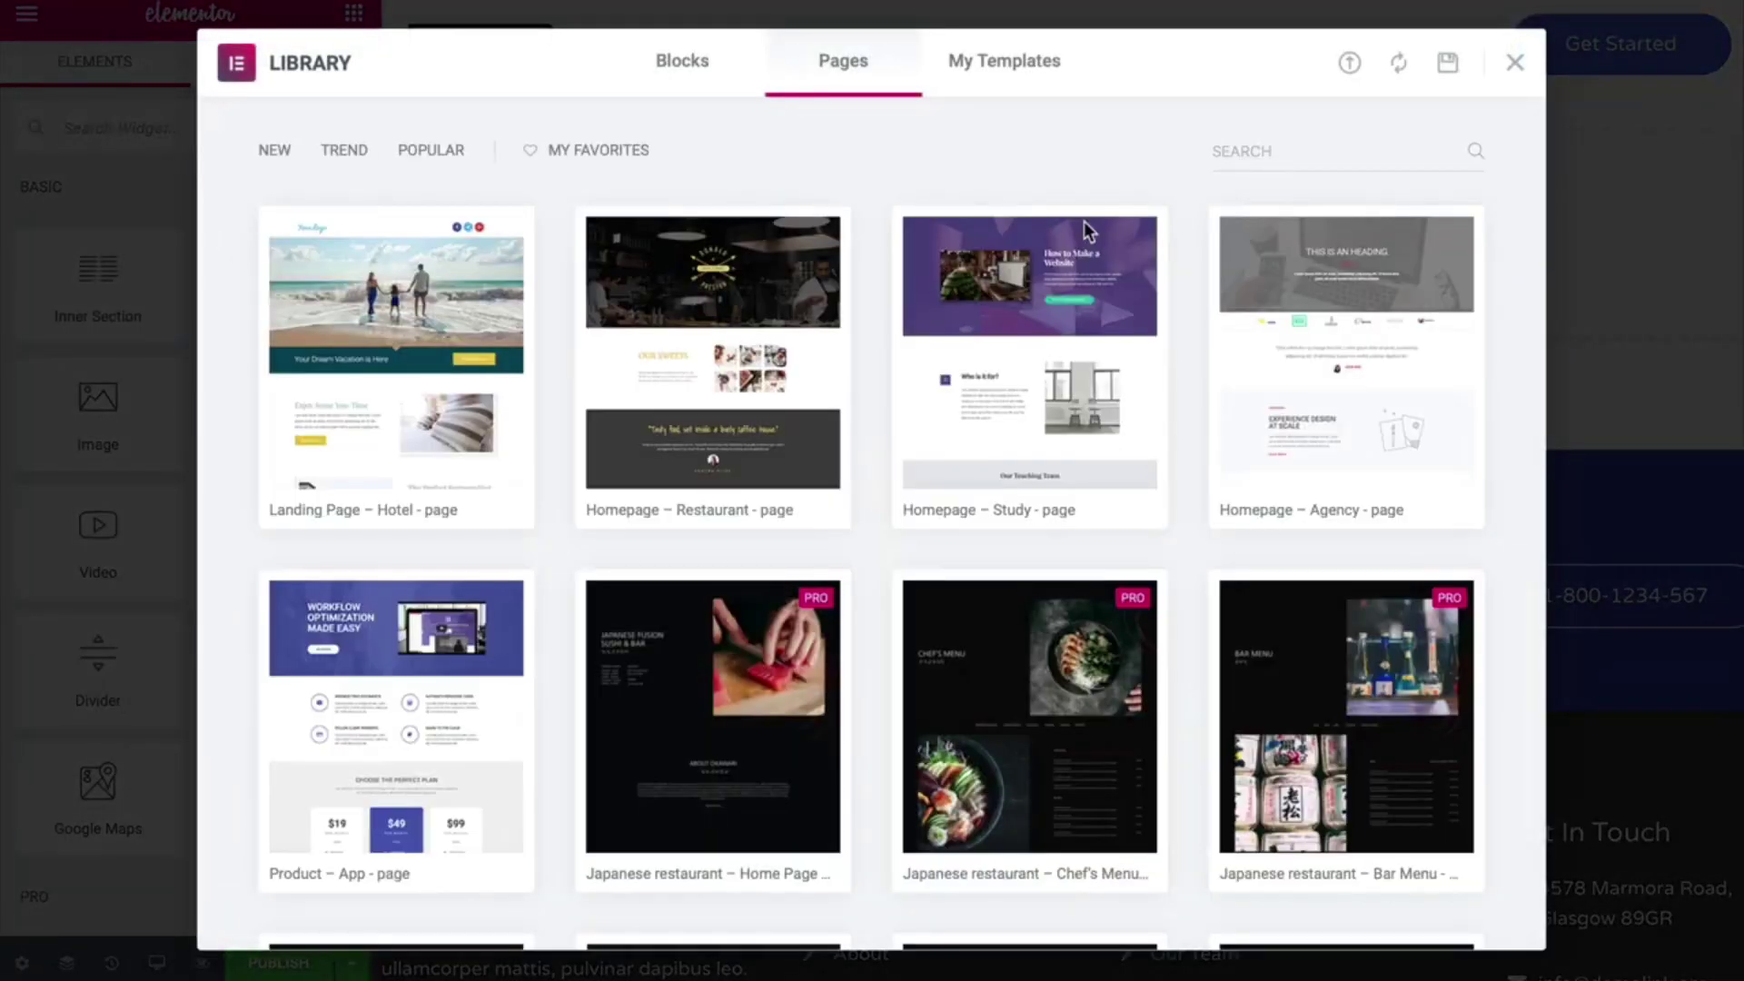
Search the library for 'product', insert the product page template, and review its sections.
{"action": "left_click", "coordinate": [1243, 152]}
{"action": "type", "text": "product"}
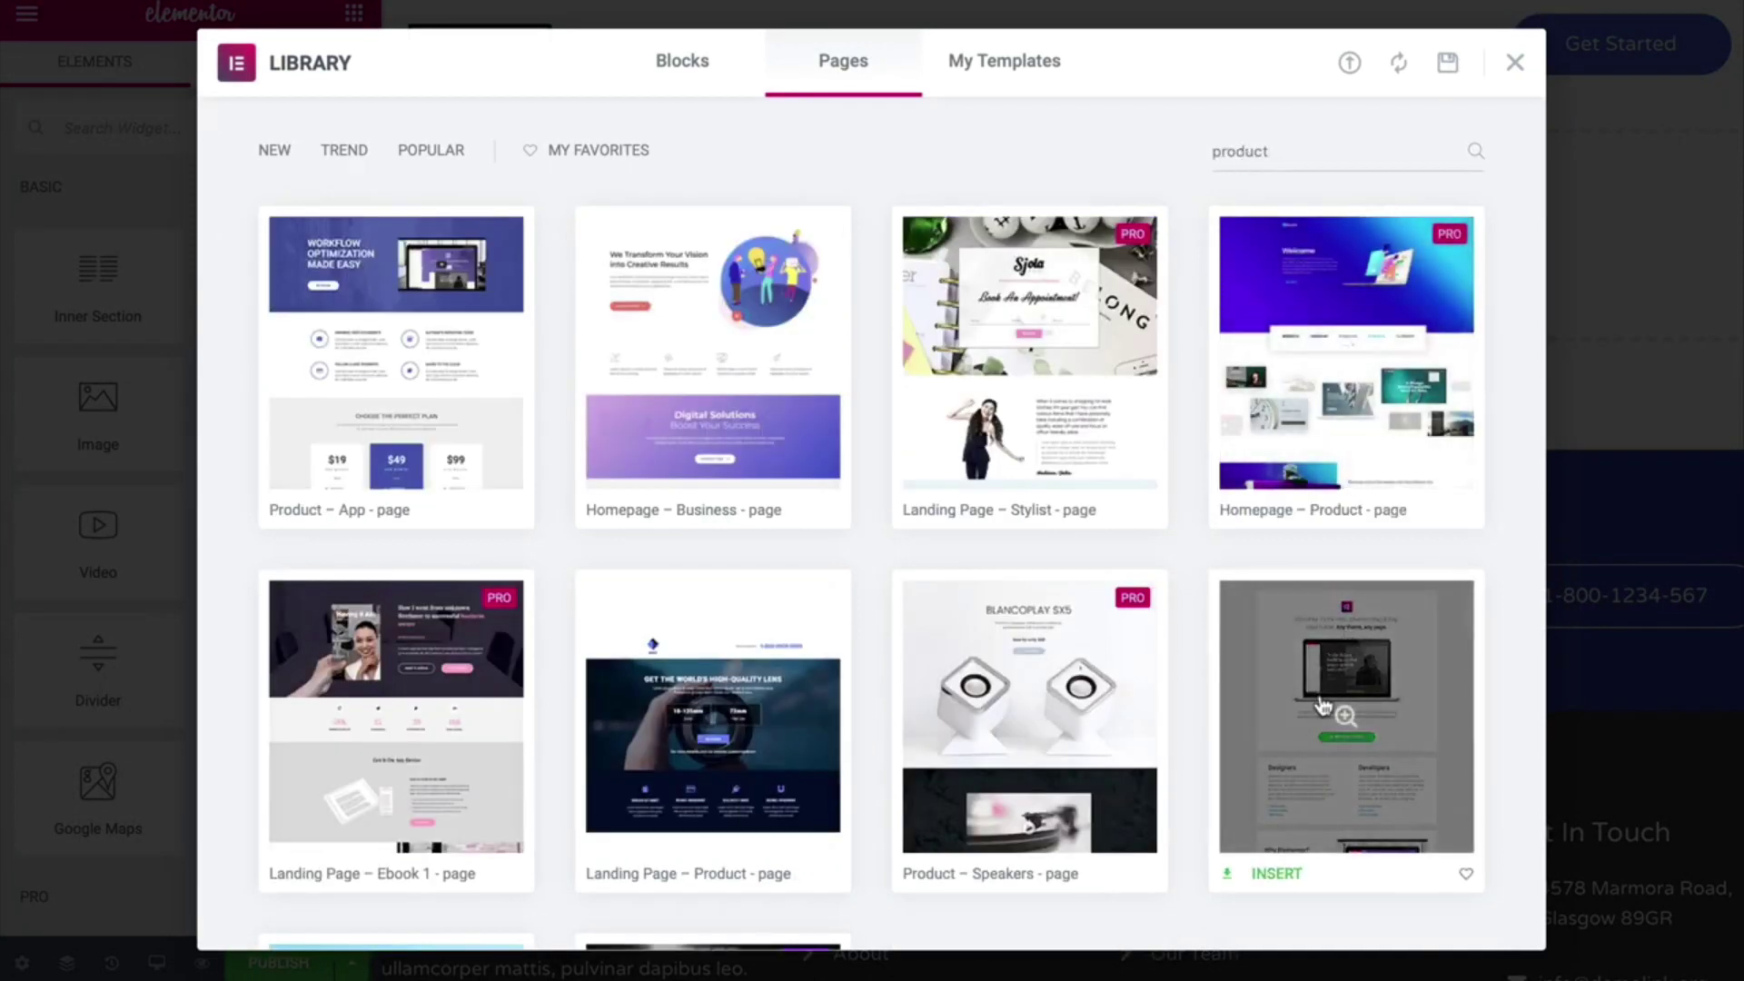
{"action": "left_click", "coordinate": [1274, 873]}
{"action": "scroll", "coordinate": [1290, 268], "scroll_direction": "down", "scroll_amount": 4}
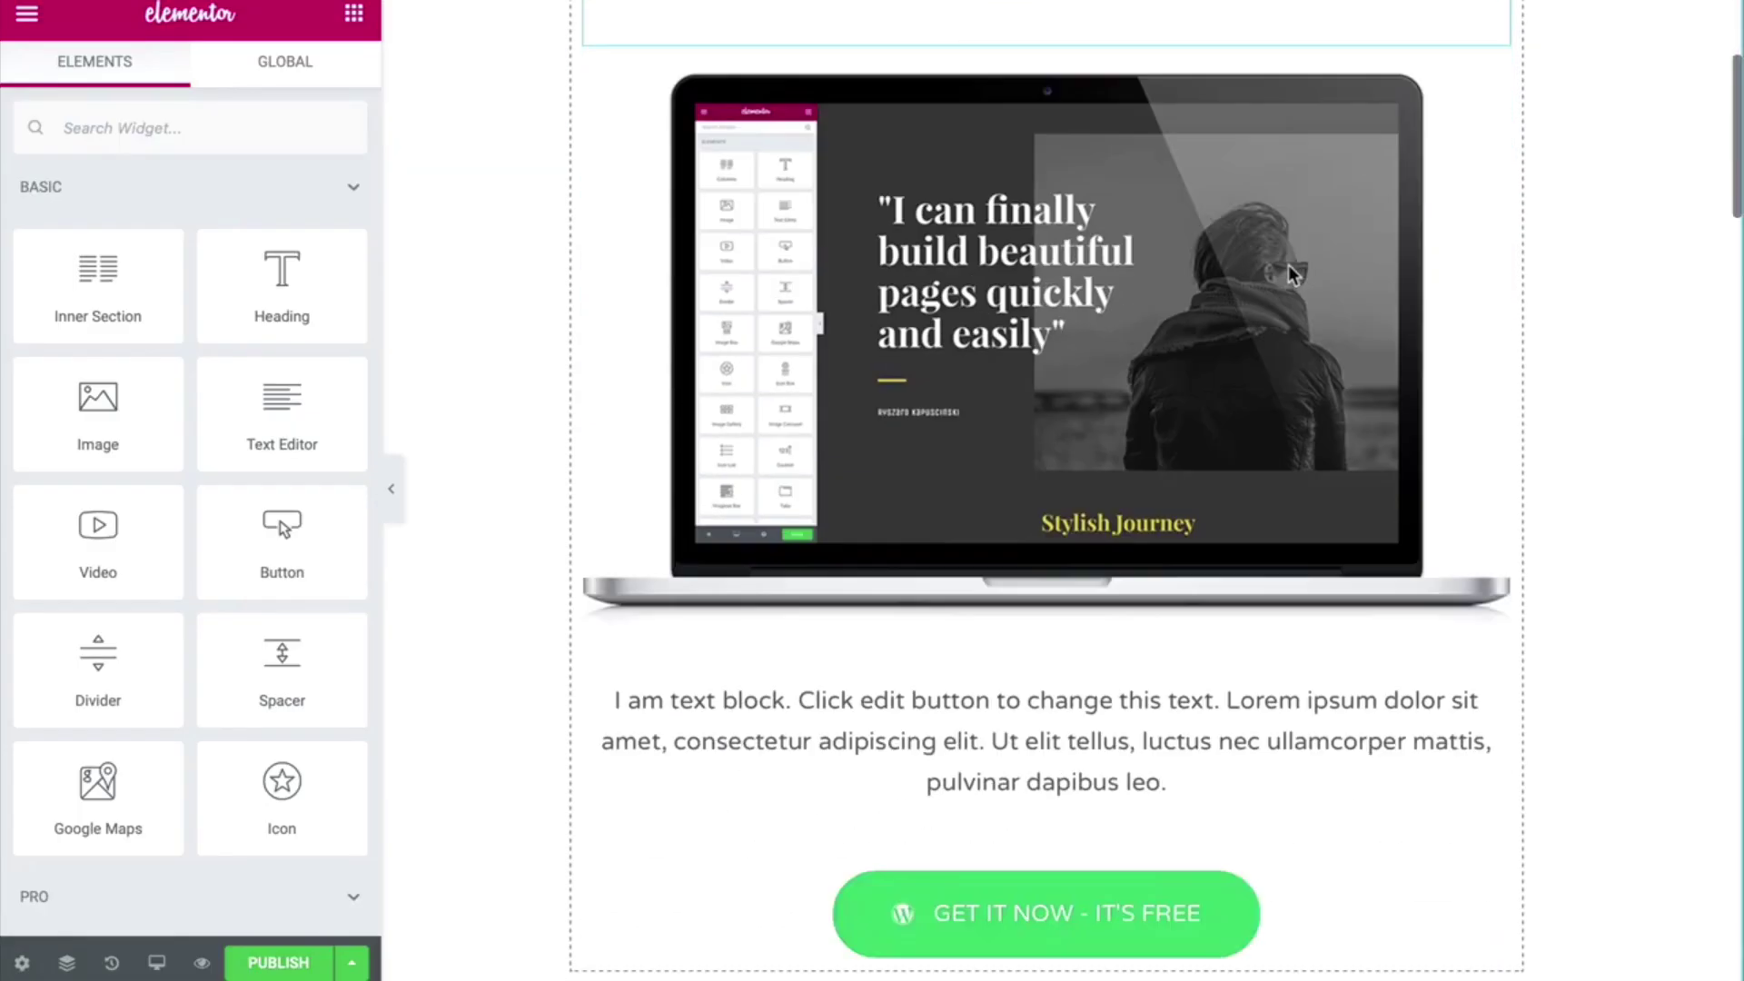
{"action": "scroll", "coordinate": [1292, 273], "scroll_direction": "down", "scroll_amount": 20}
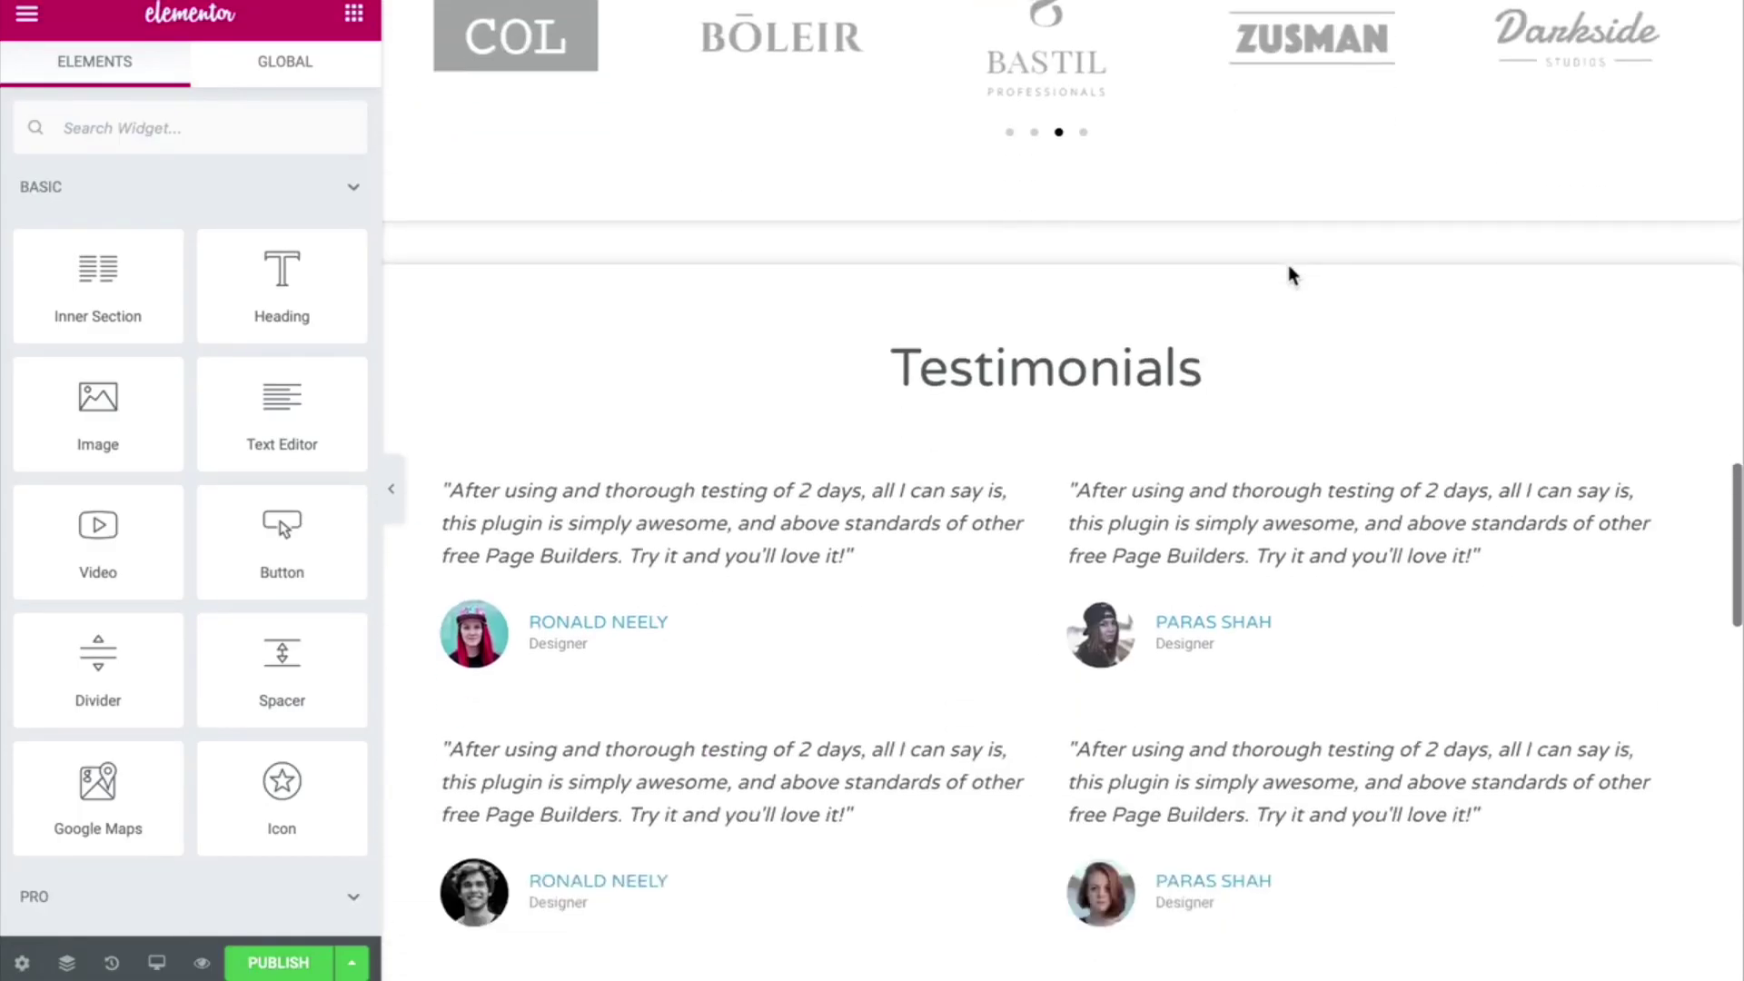
{"action": "scroll", "coordinate": [1290, 272], "scroll_direction": "down", "scroll_amount": 9}
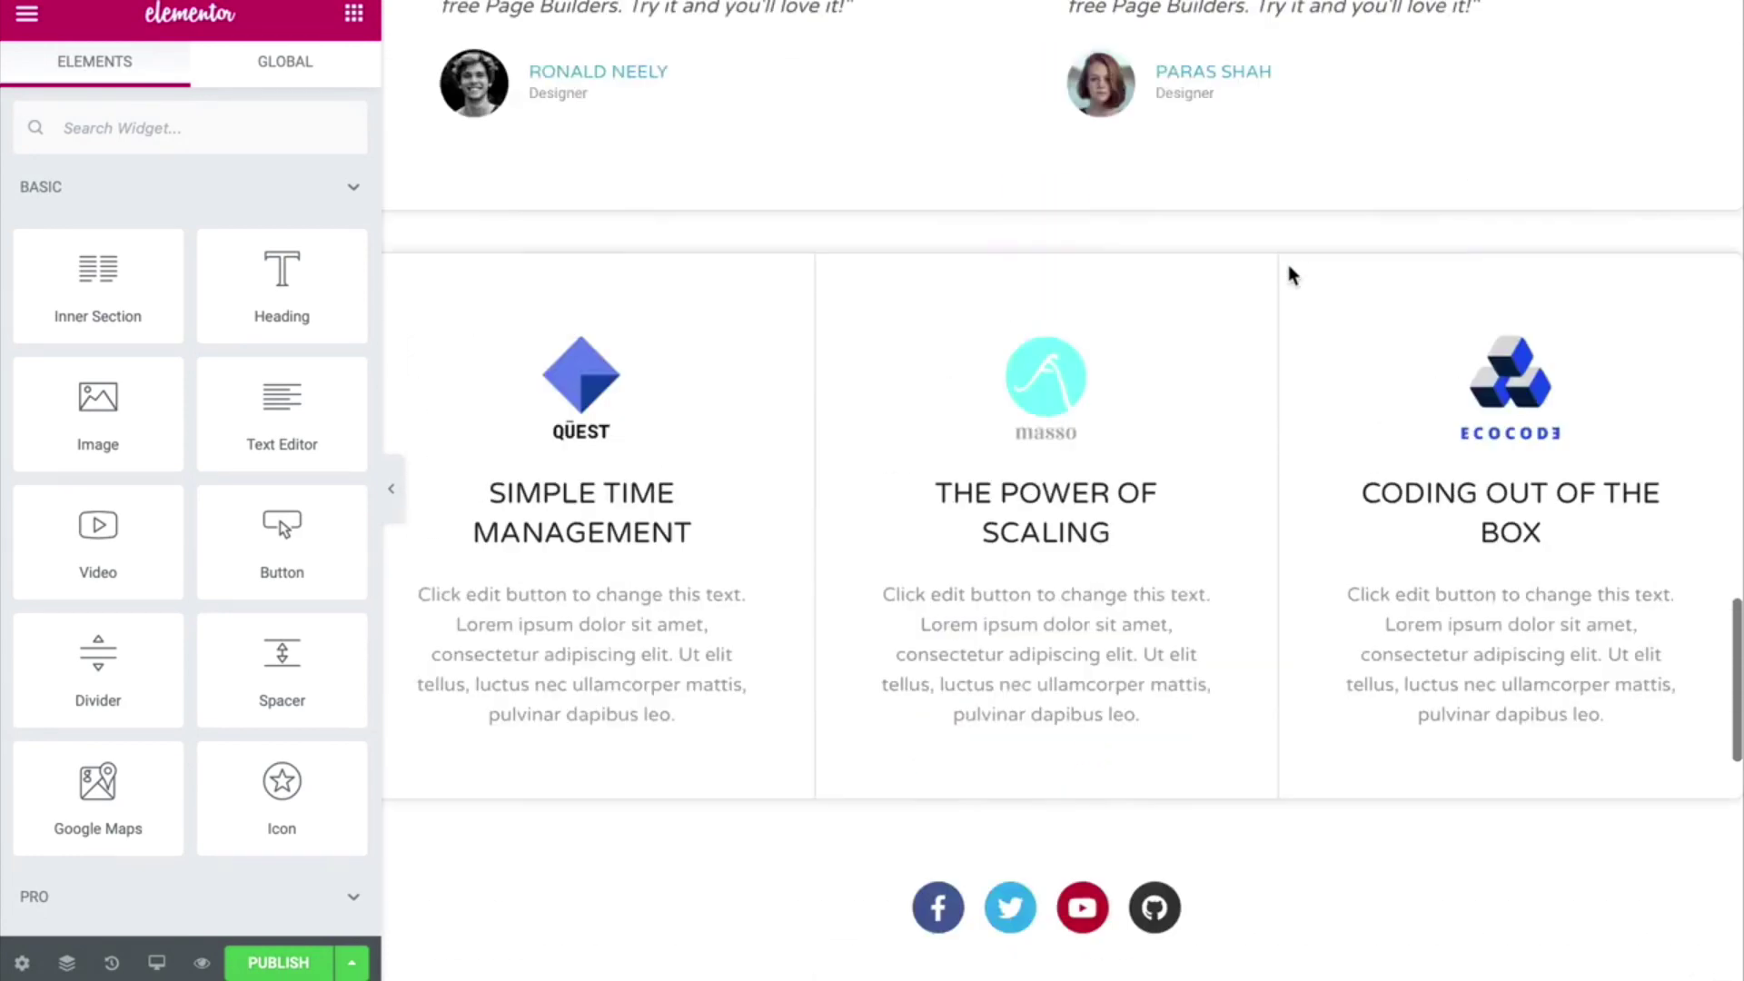
{"action": "scroll", "coordinate": [1290, 273], "scroll_direction": "up", "scroll_amount": 14}
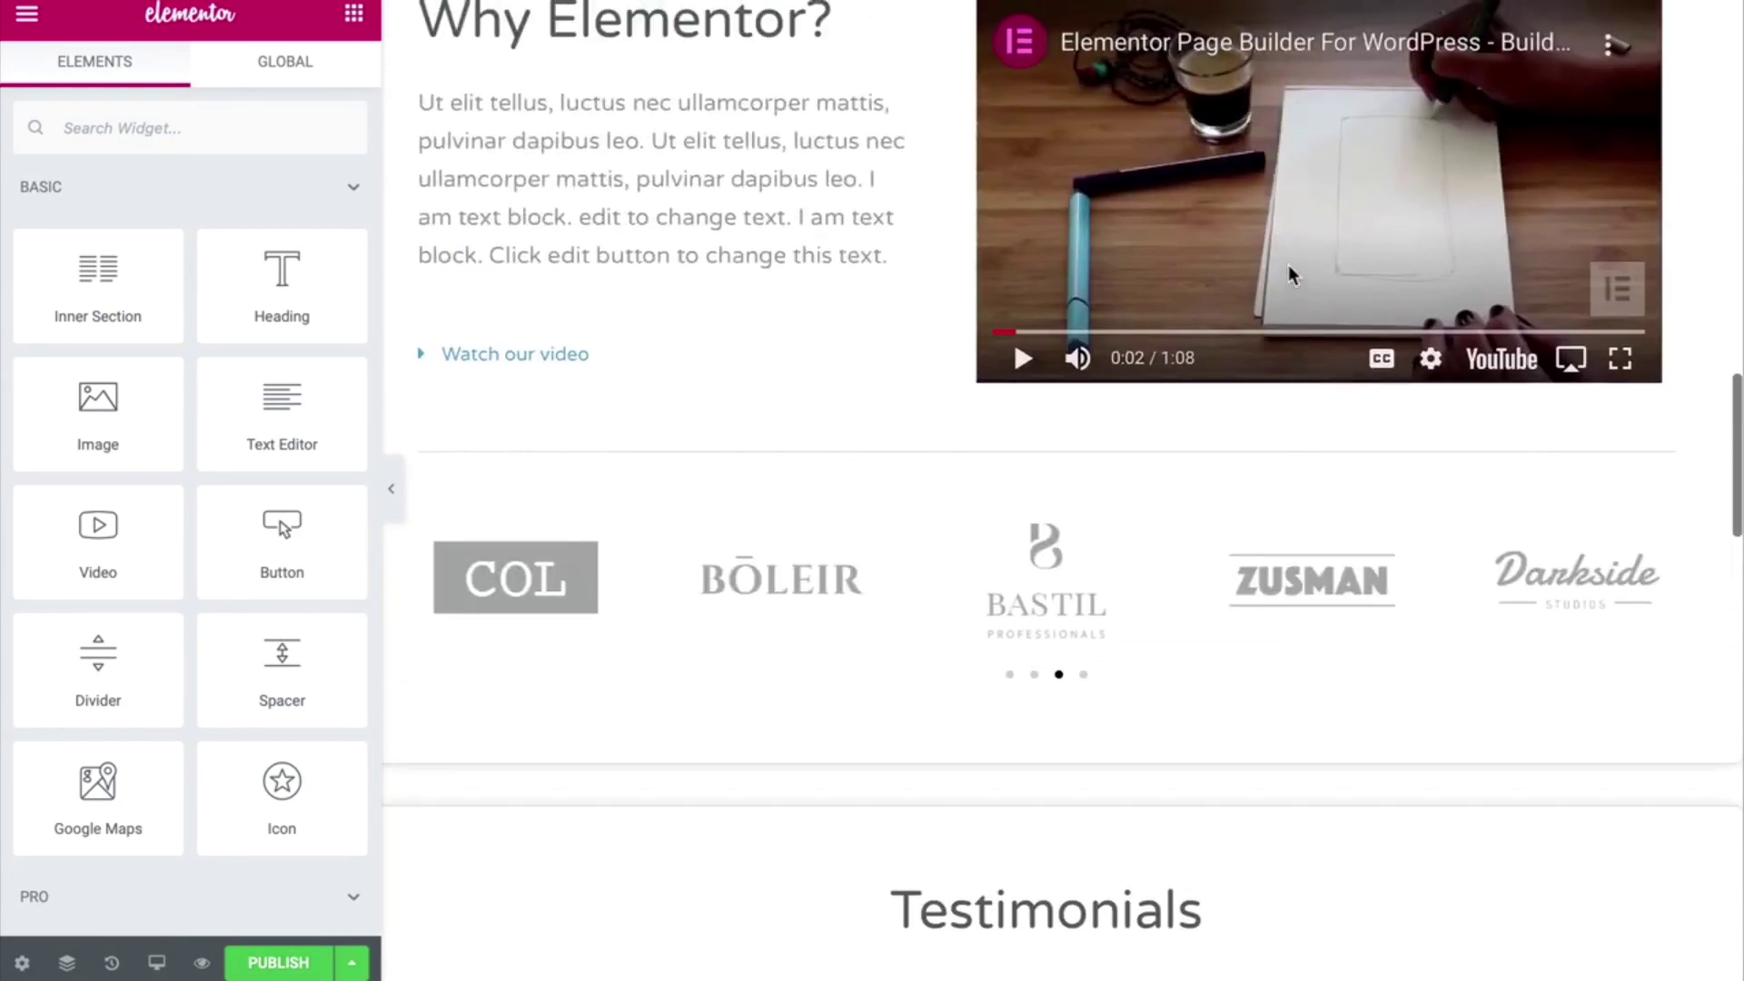
{"action": "scroll", "coordinate": [1288, 264], "scroll_direction": "up", "scroll_amount": 3}
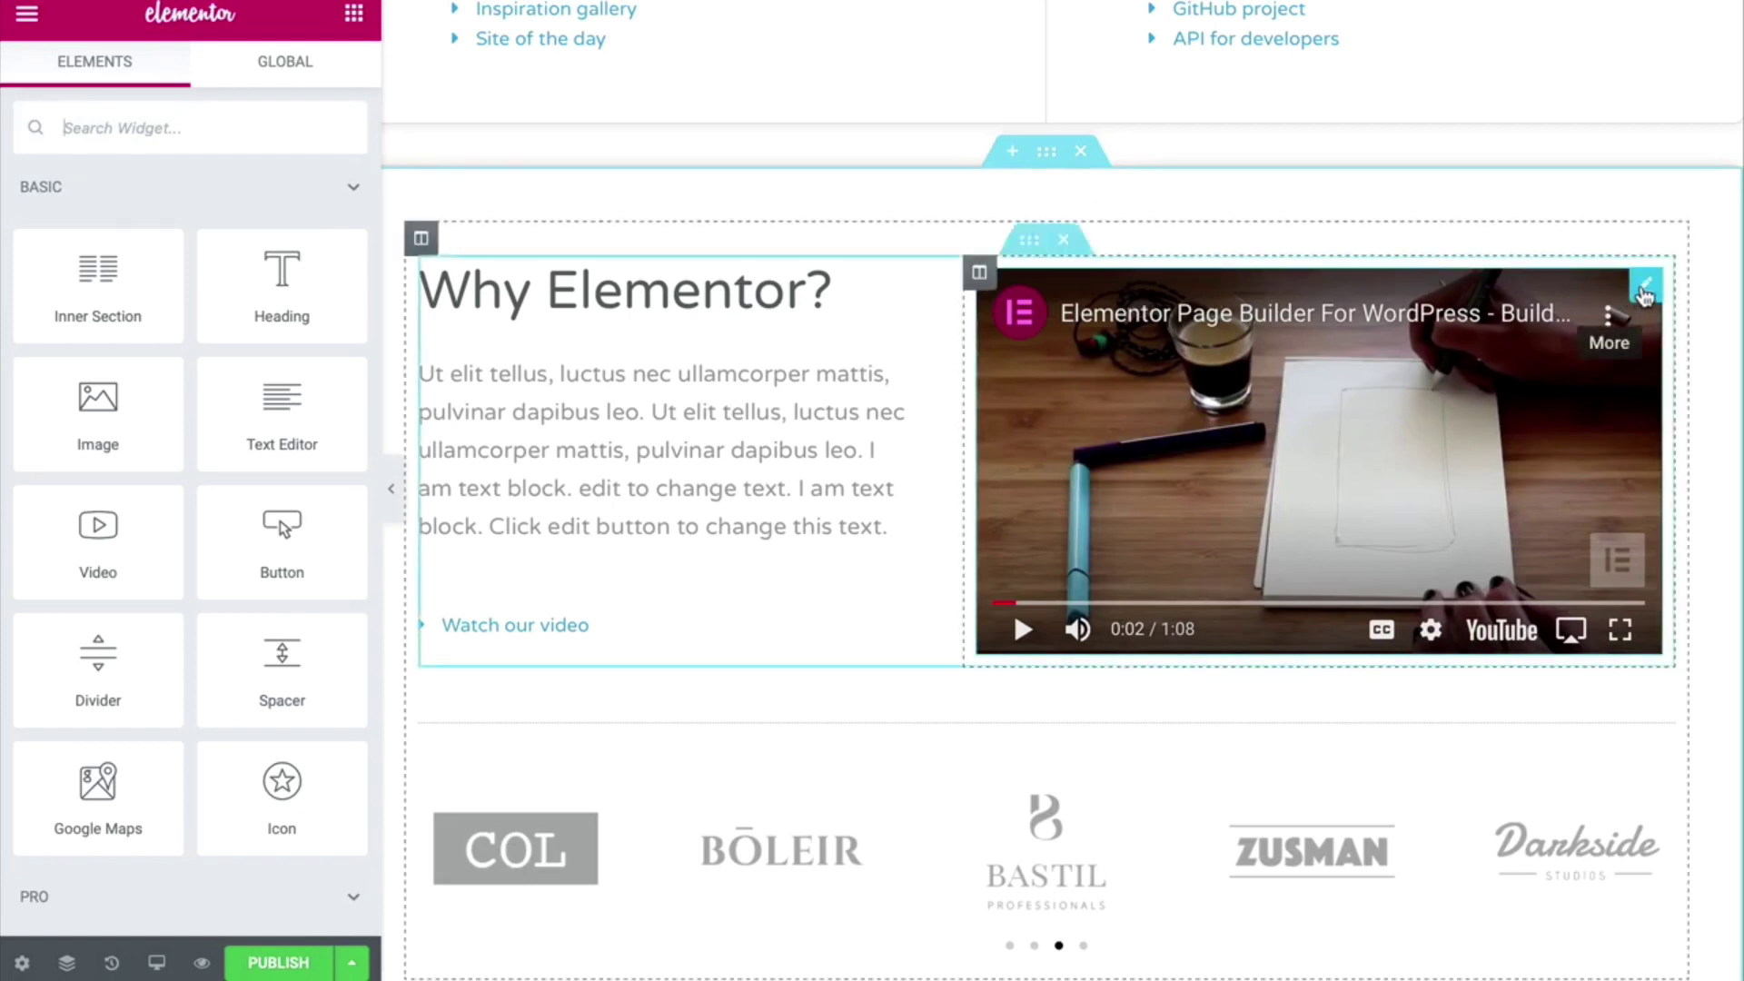
Give the top section a 100 px top margin and publish the Product page.
{"action": "left_click", "coordinate": [1644, 289]}
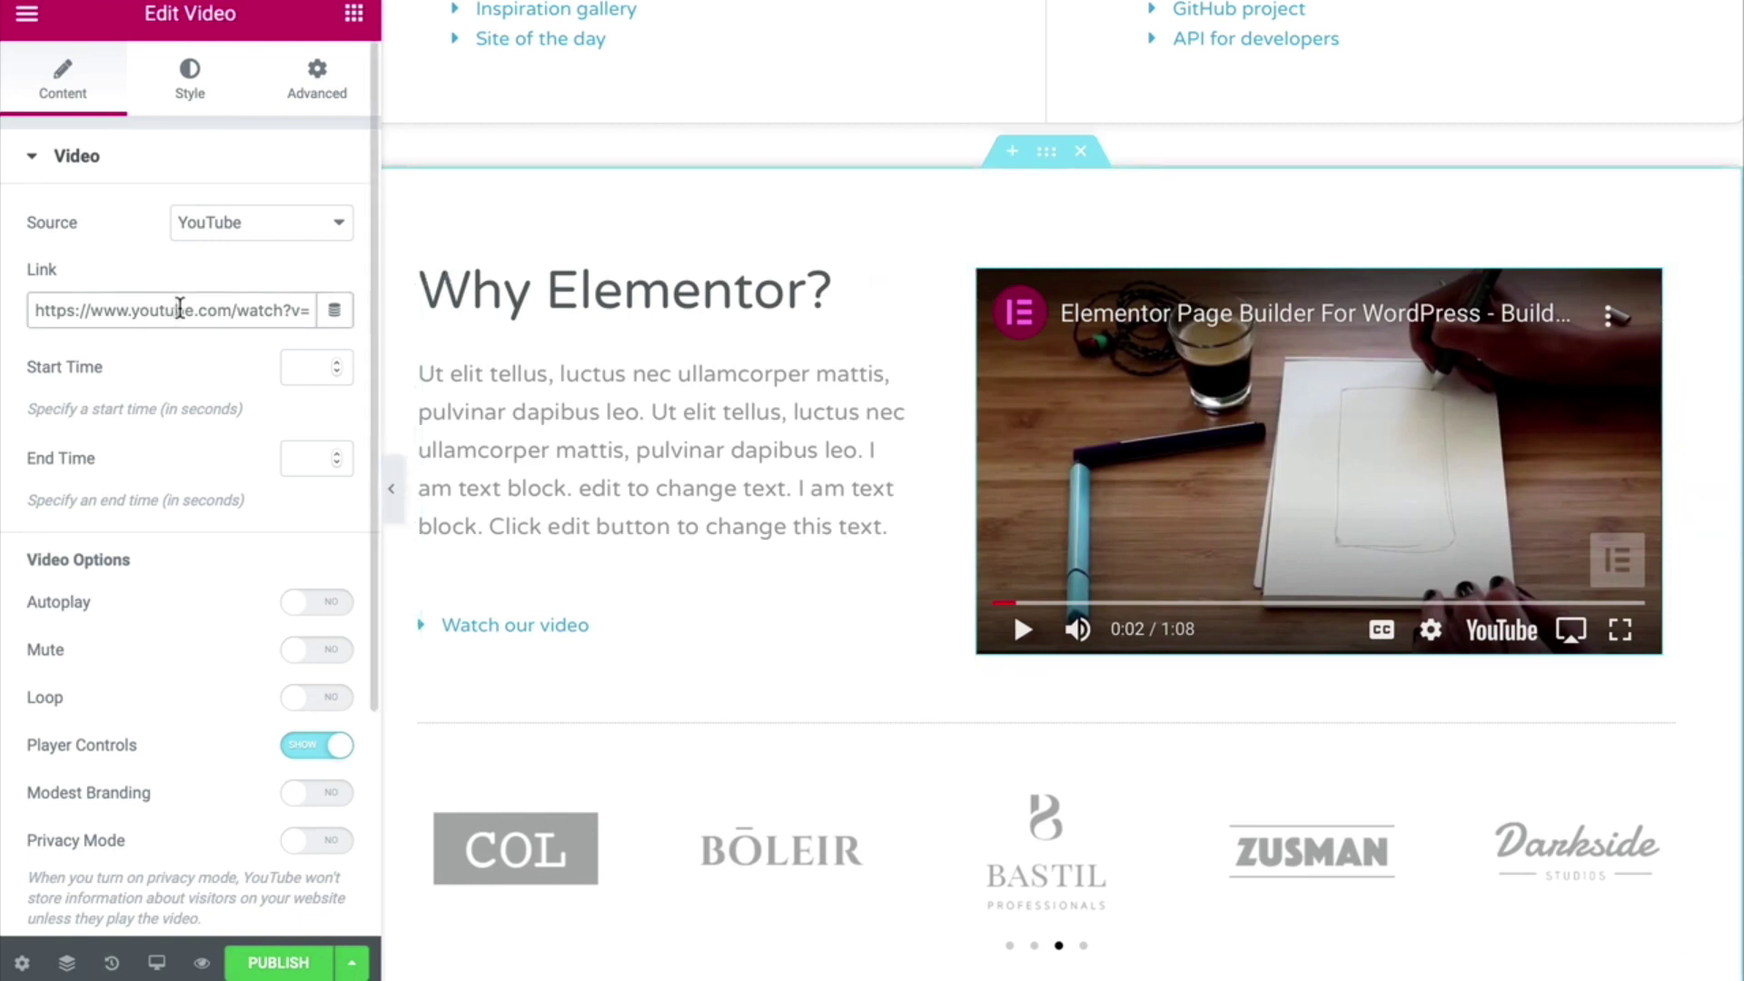
{"action": "scroll", "coordinate": [971, 345], "scroll_direction": "up", "scroll_amount": 15}
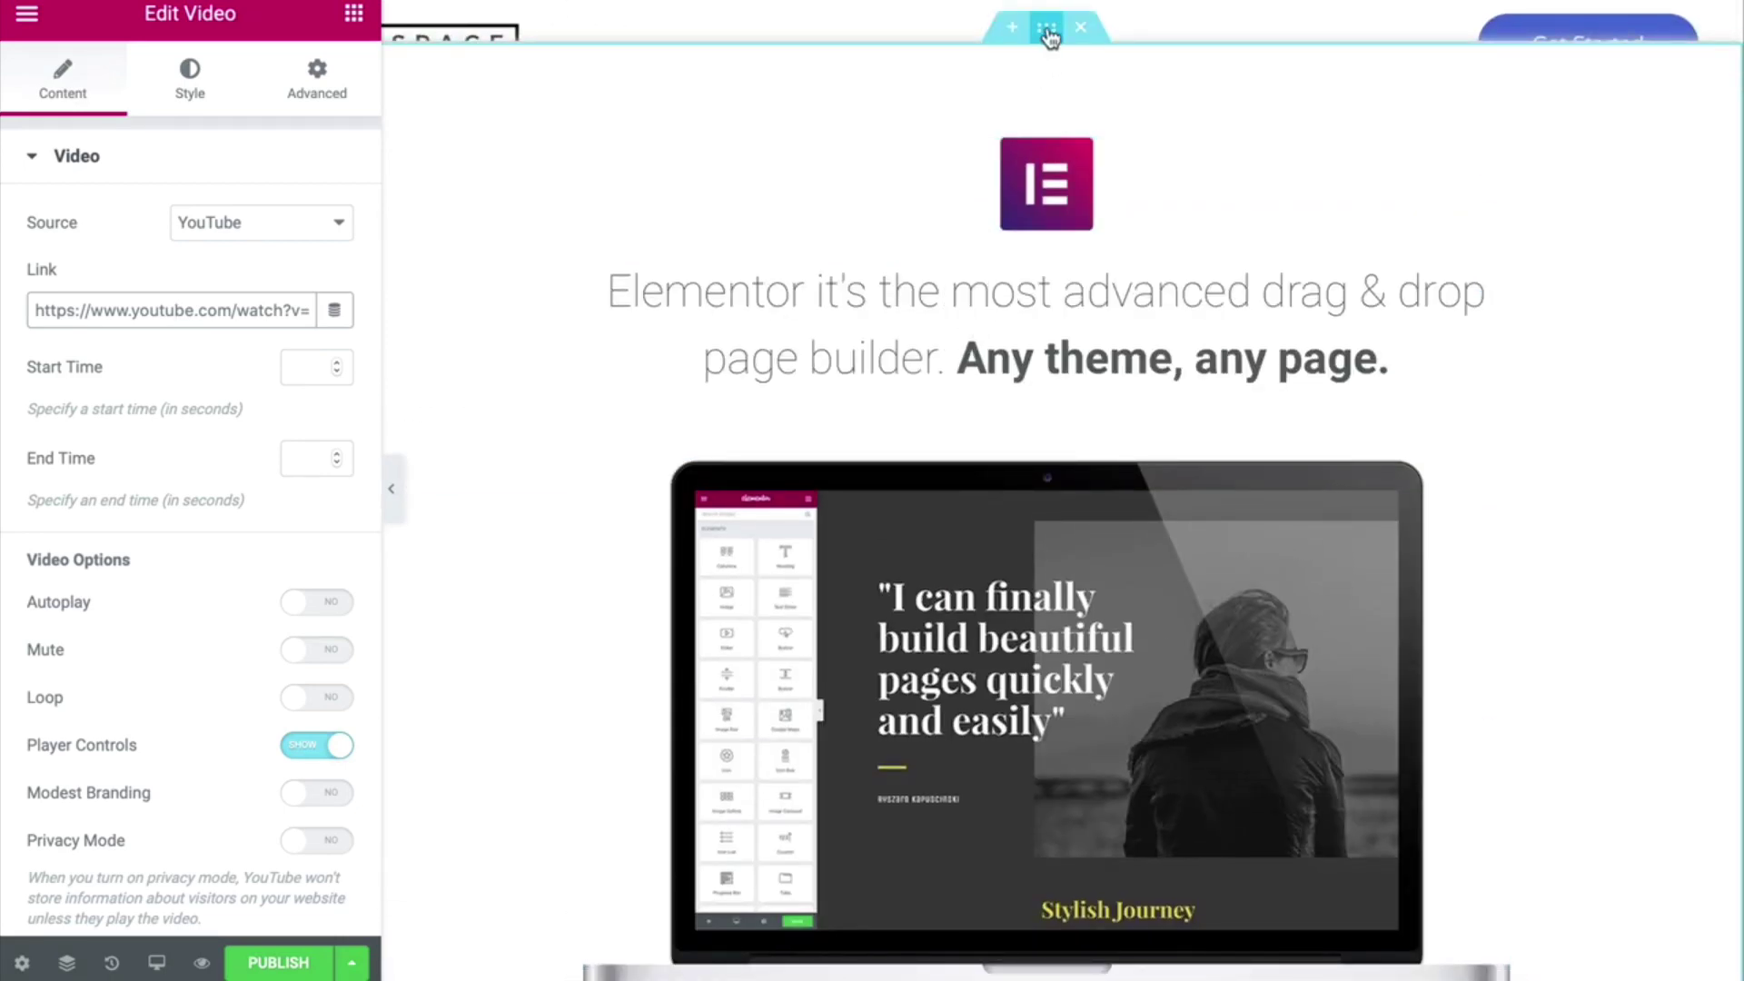
{"action": "left_click", "coordinate": [1047, 32]}
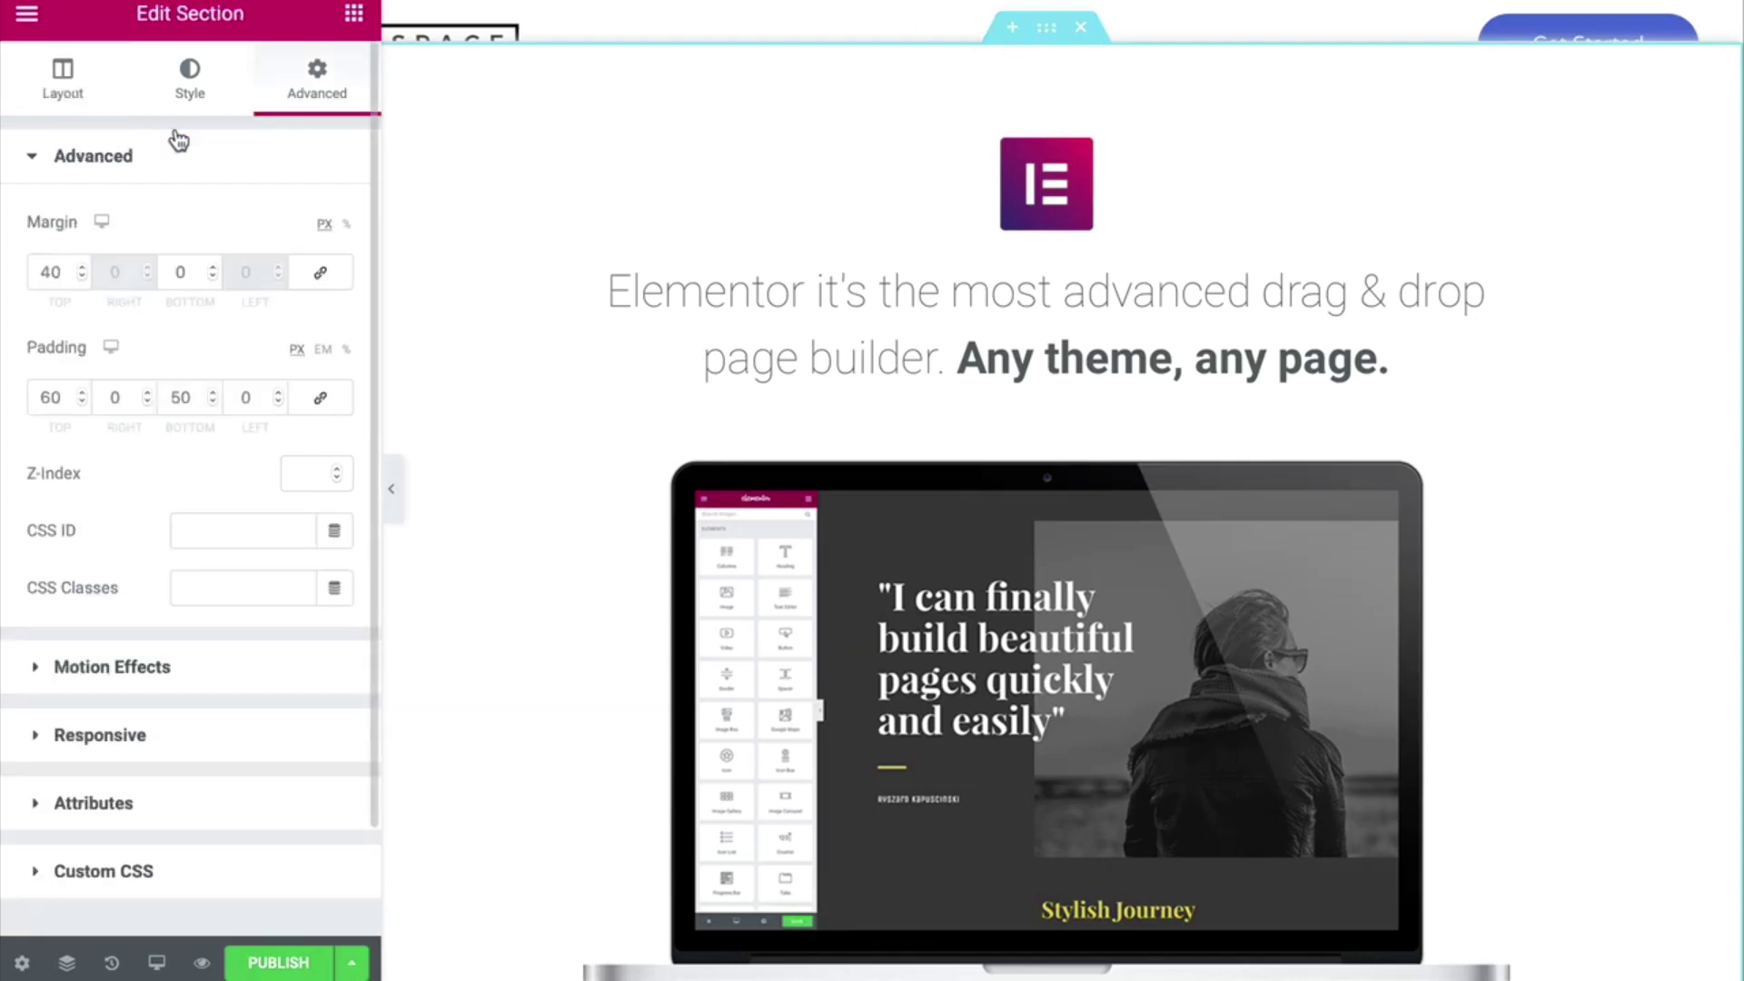
{"action": "left_click", "coordinate": [65, 86]}
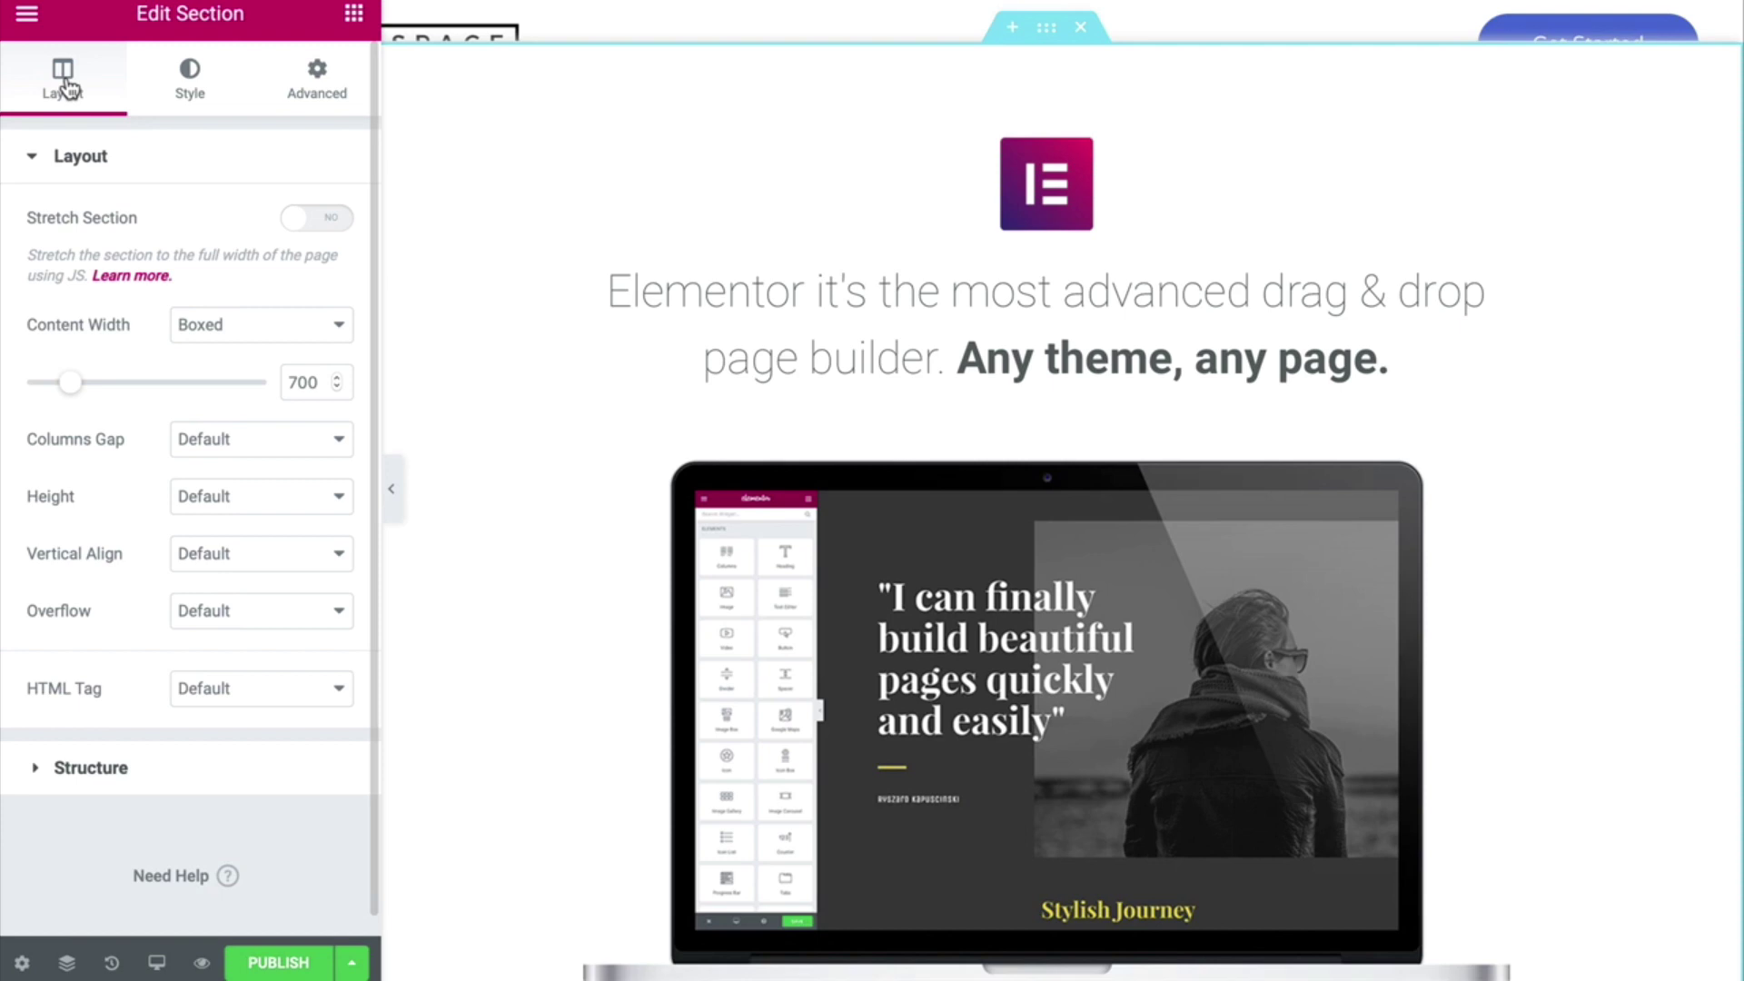
{"action": "left_click", "coordinate": [333, 88]}
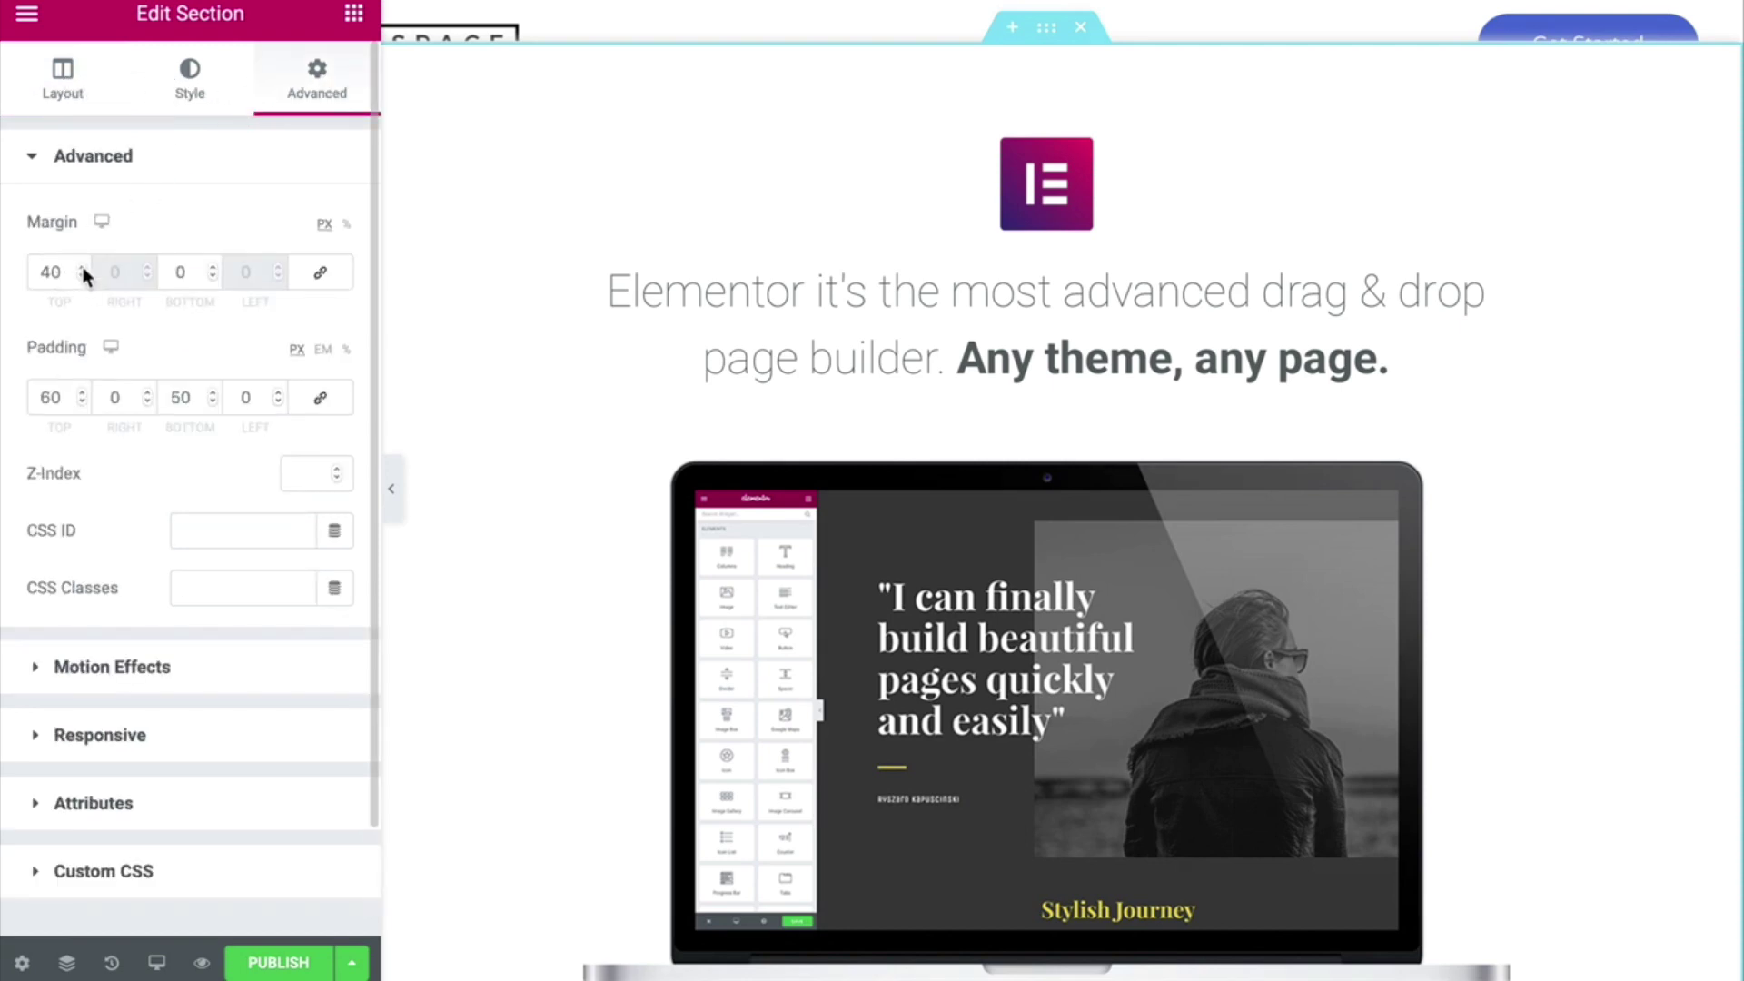
{"action": "scroll", "coordinate": [82, 270], "scroll_direction": "up", "scroll_amount": 13}
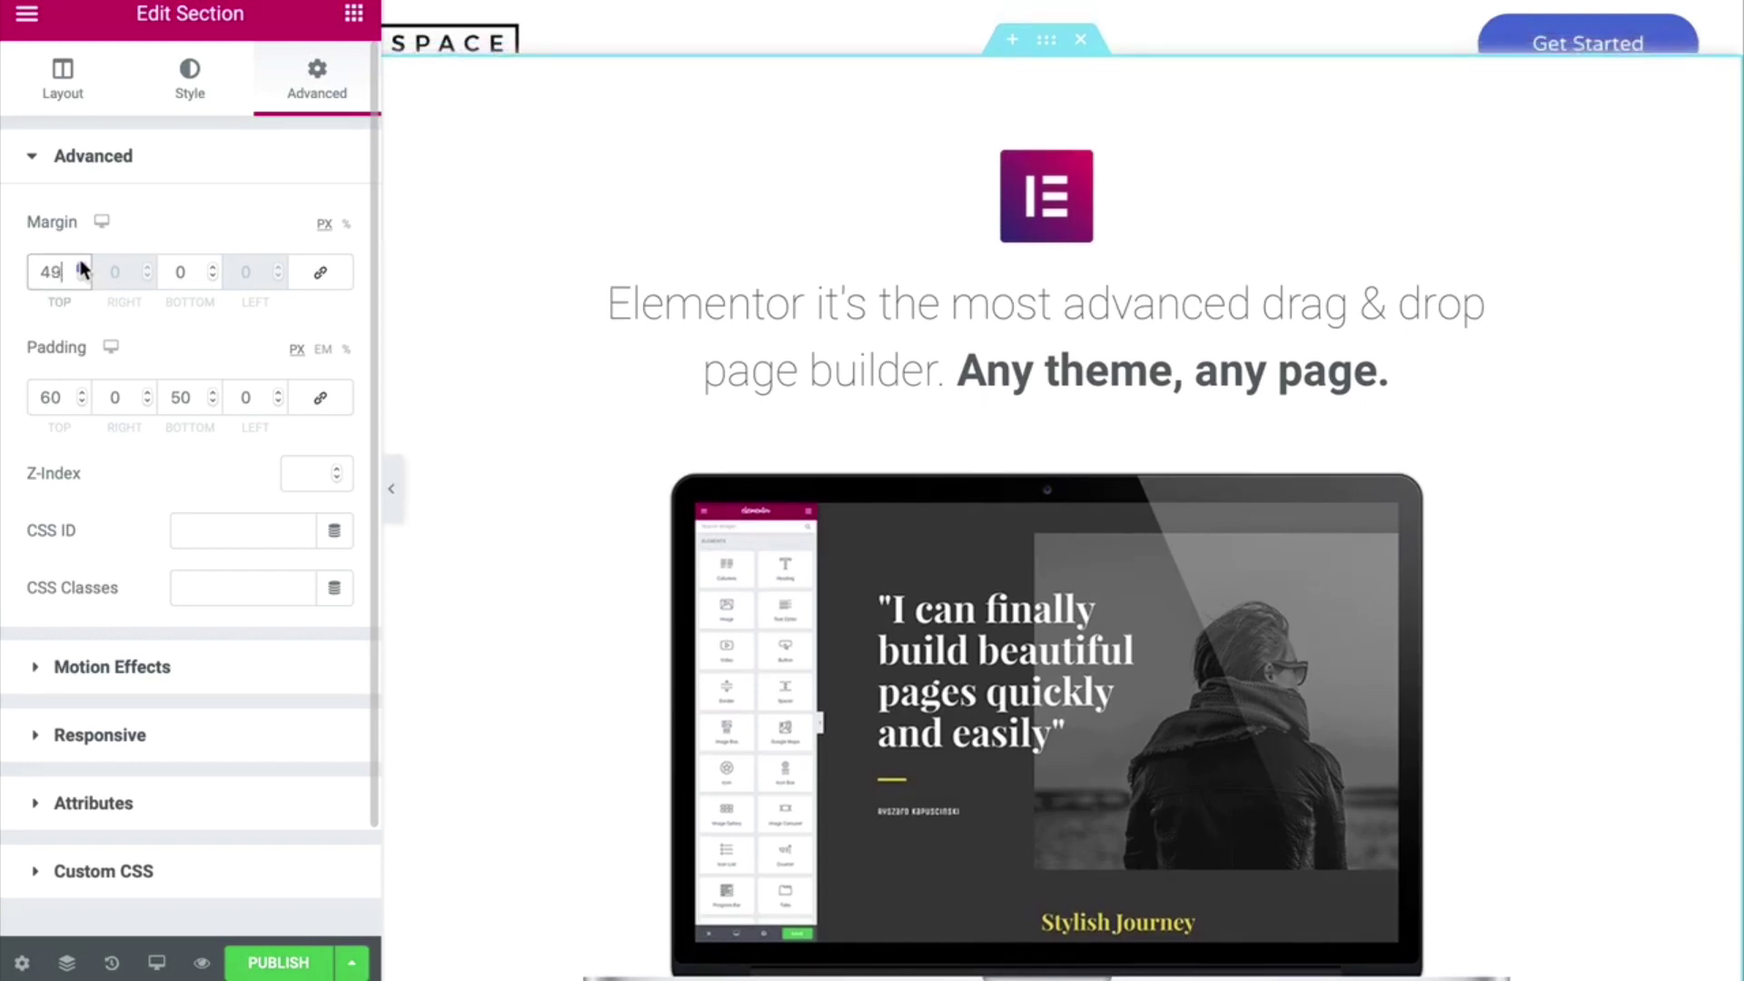
{"action": "scroll", "coordinate": [82, 270], "scroll_direction": "up", "scroll_amount": 17}
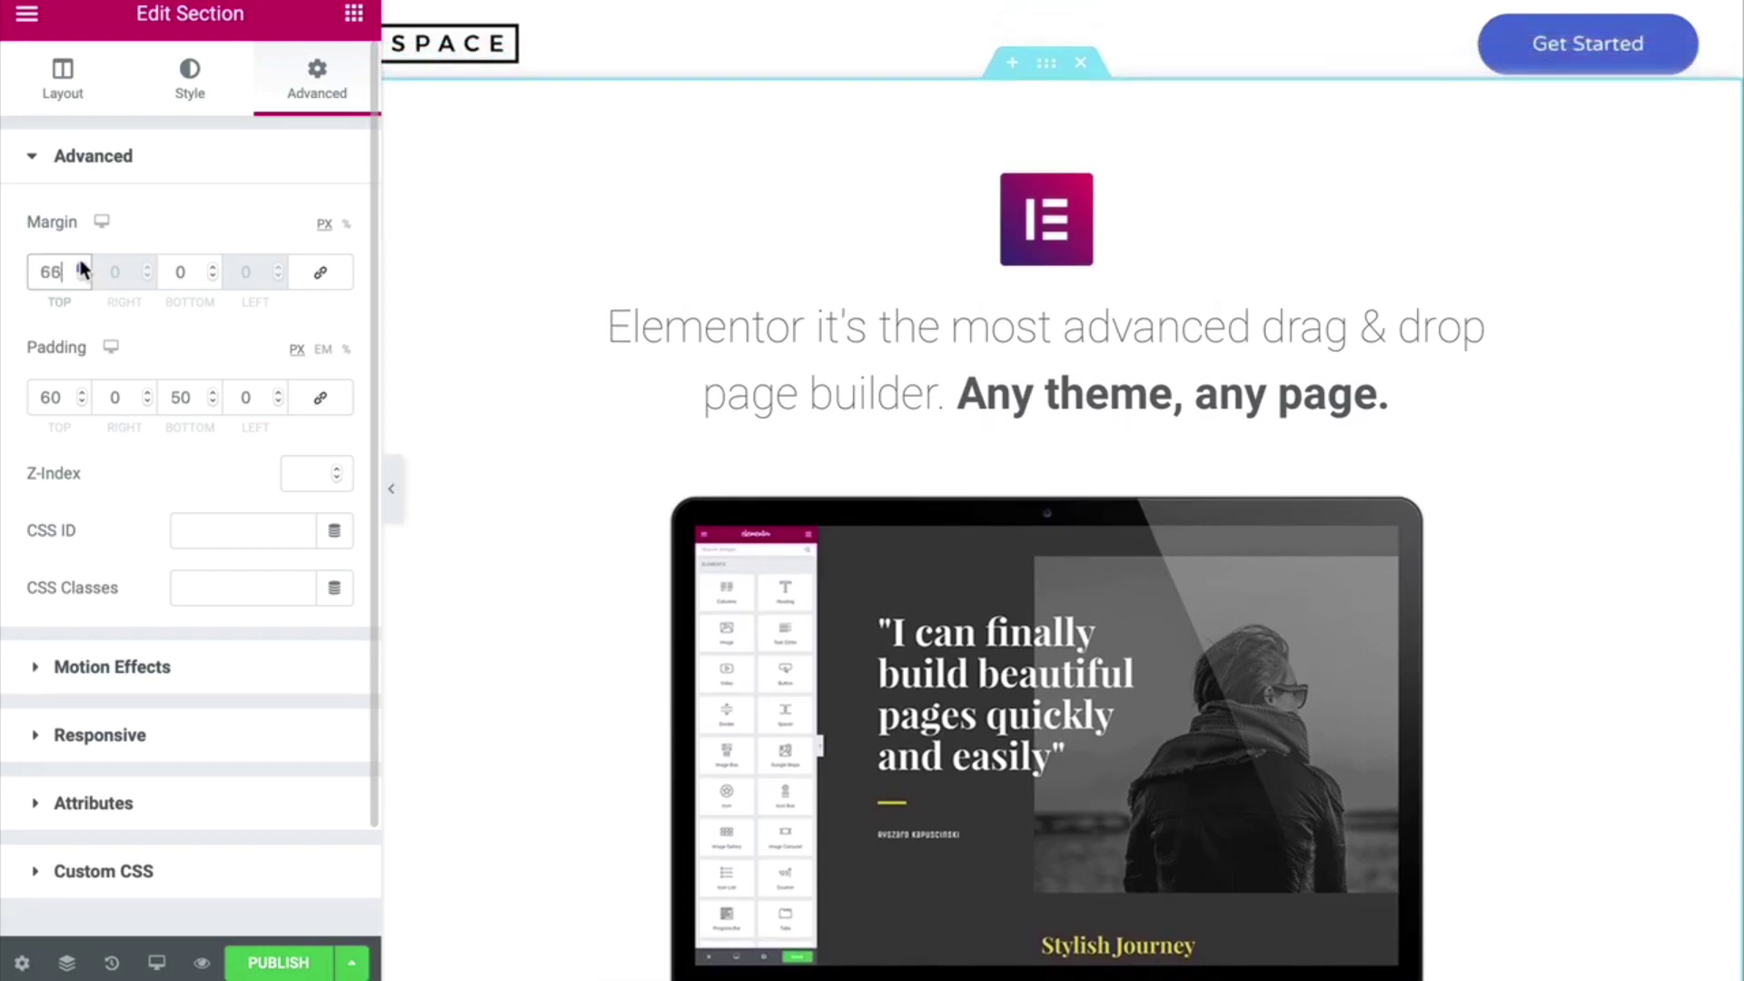
{"action": "scroll", "coordinate": [81, 270], "scroll_direction": "up", "scroll_amount": 19}
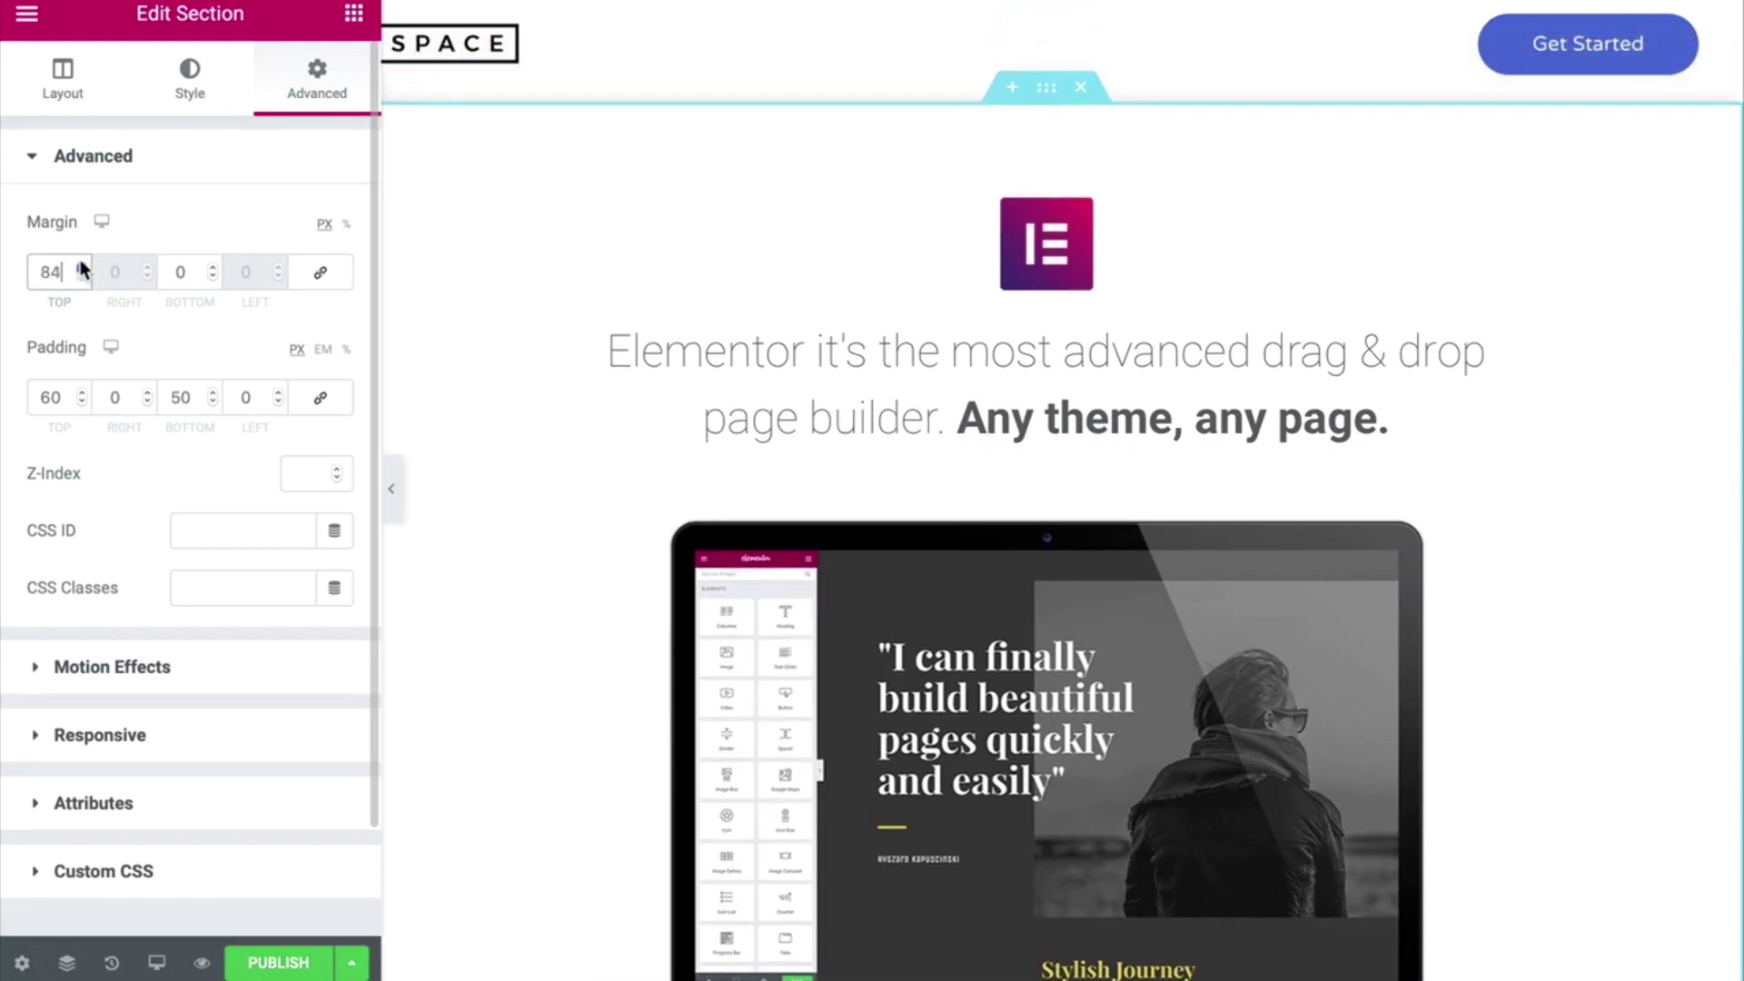
{"action": "scroll", "coordinate": [81, 270], "scroll_direction": "up", "scroll_amount": 13}
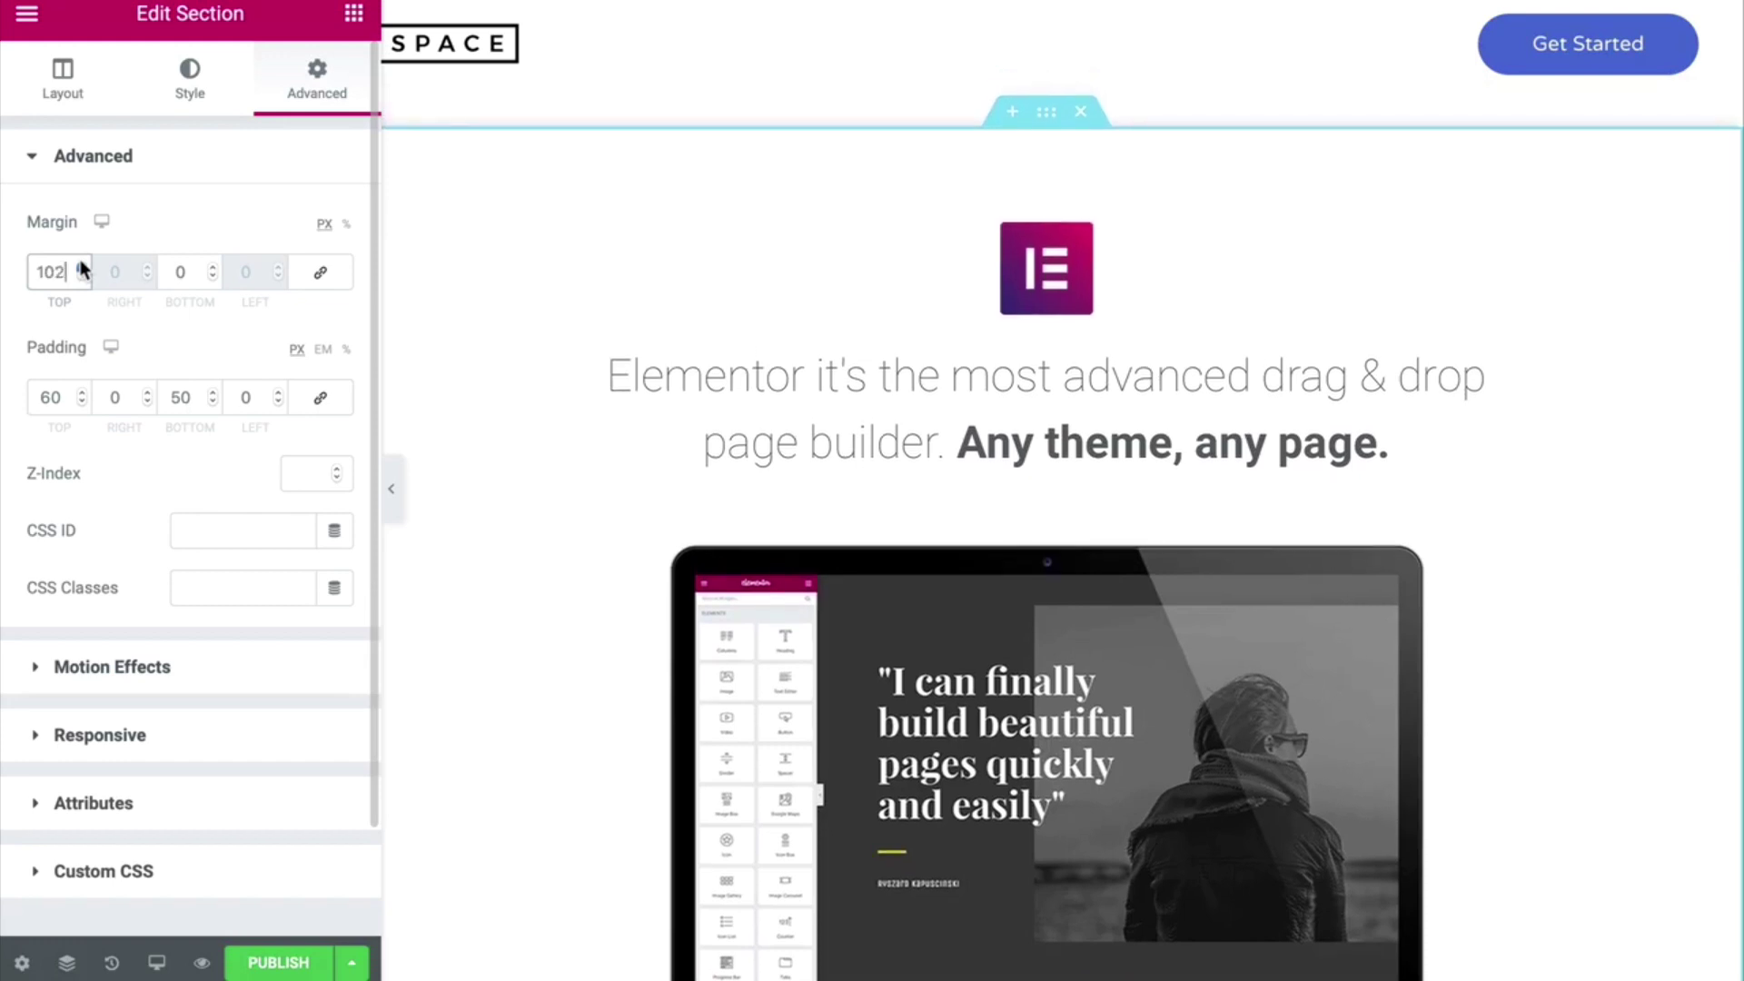
{"action": "scroll", "coordinate": [81, 269], "scroll_direction": "down", "scroll_amount": 2}
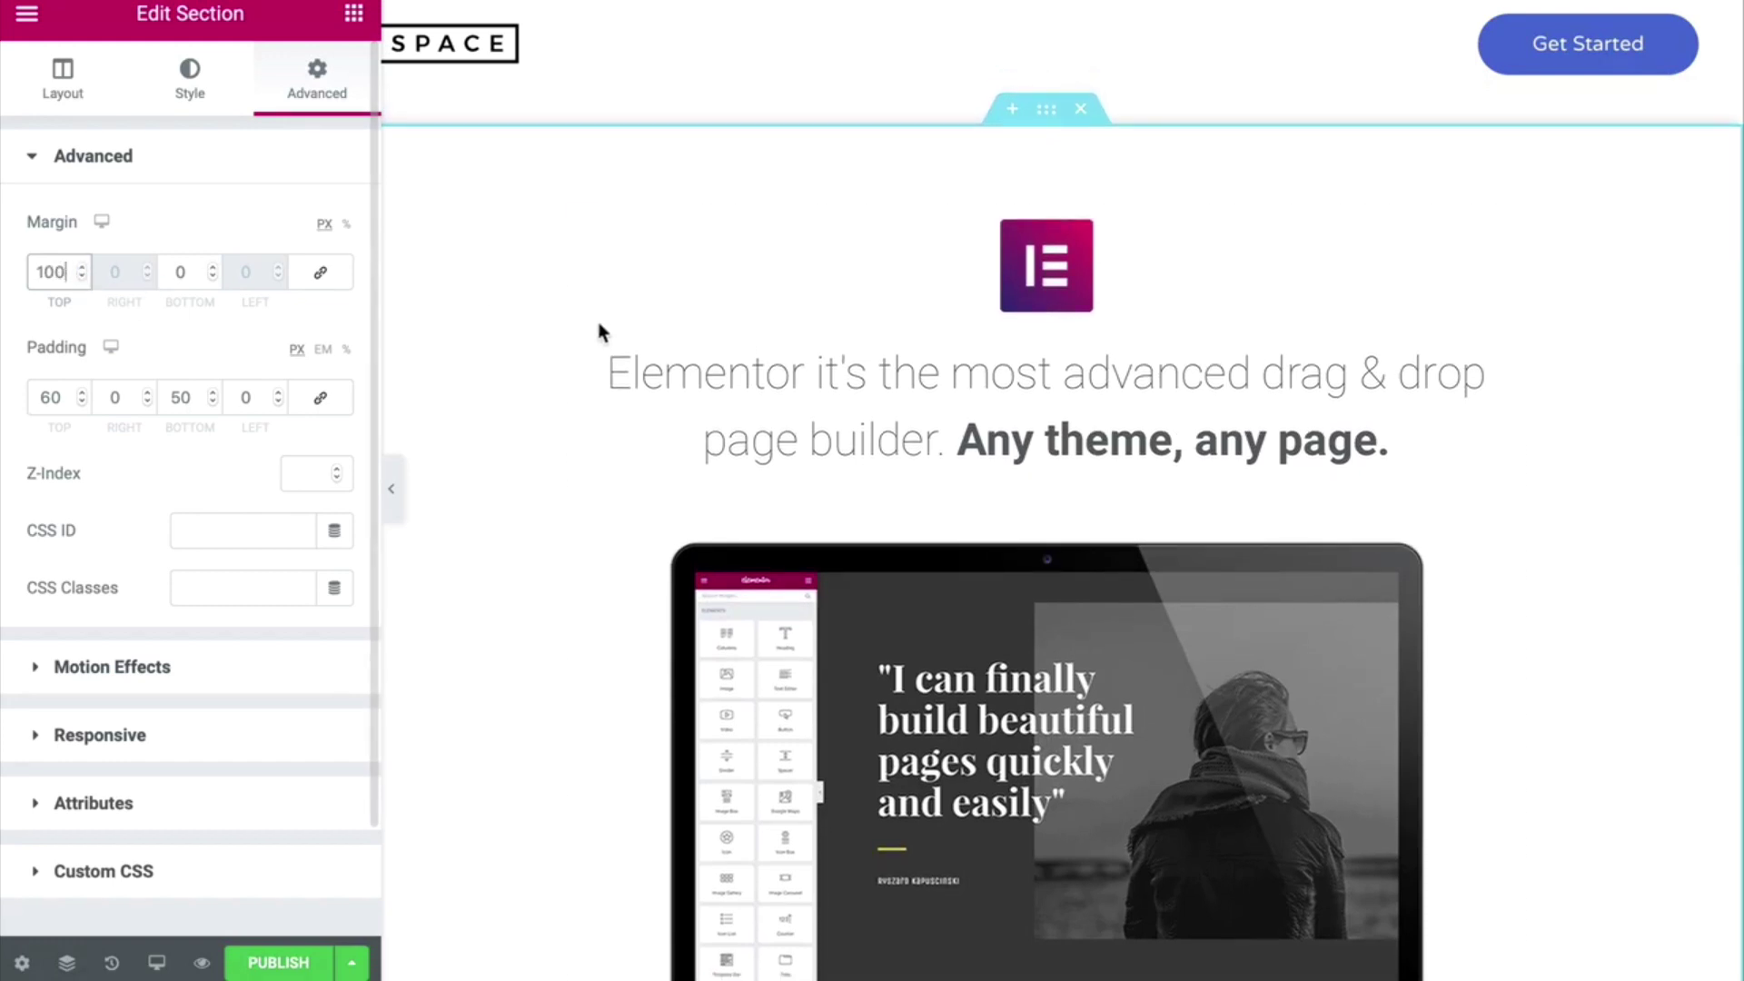
{"action": "scroll", "coordinate": [598, 330], "scroll_direction": "down", "scroll_amount": 10}
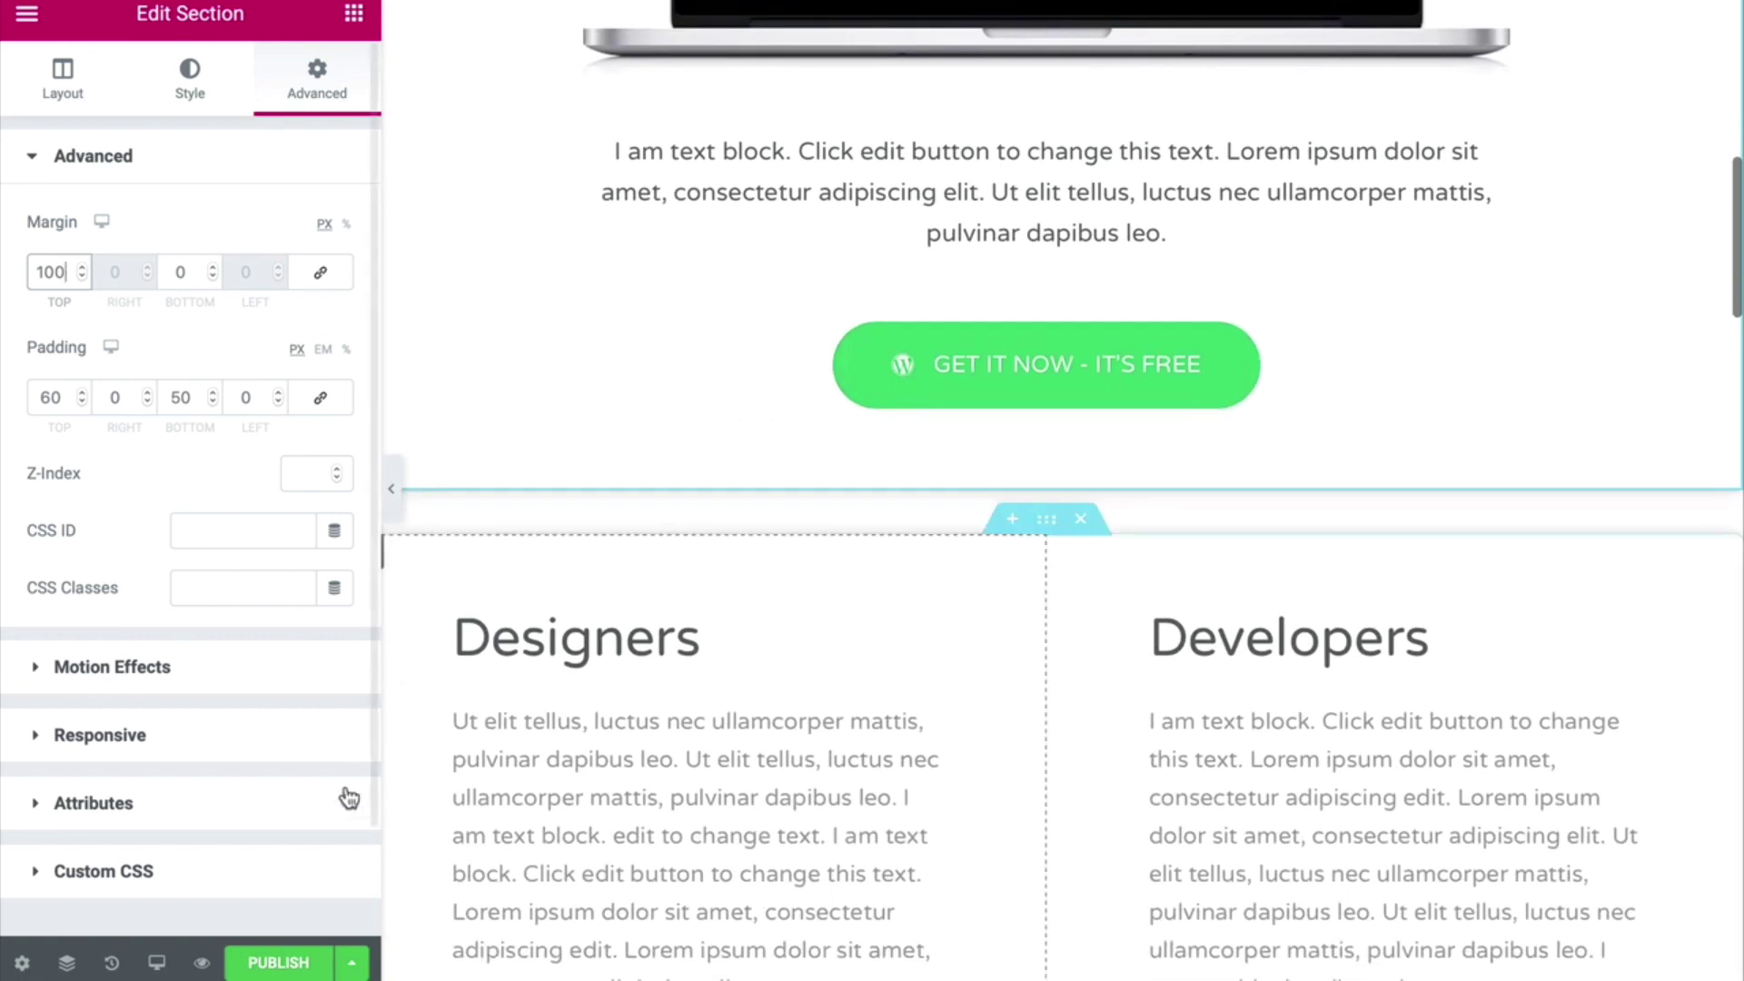
{"action": "left_click", "coordinate": [279, 963]}
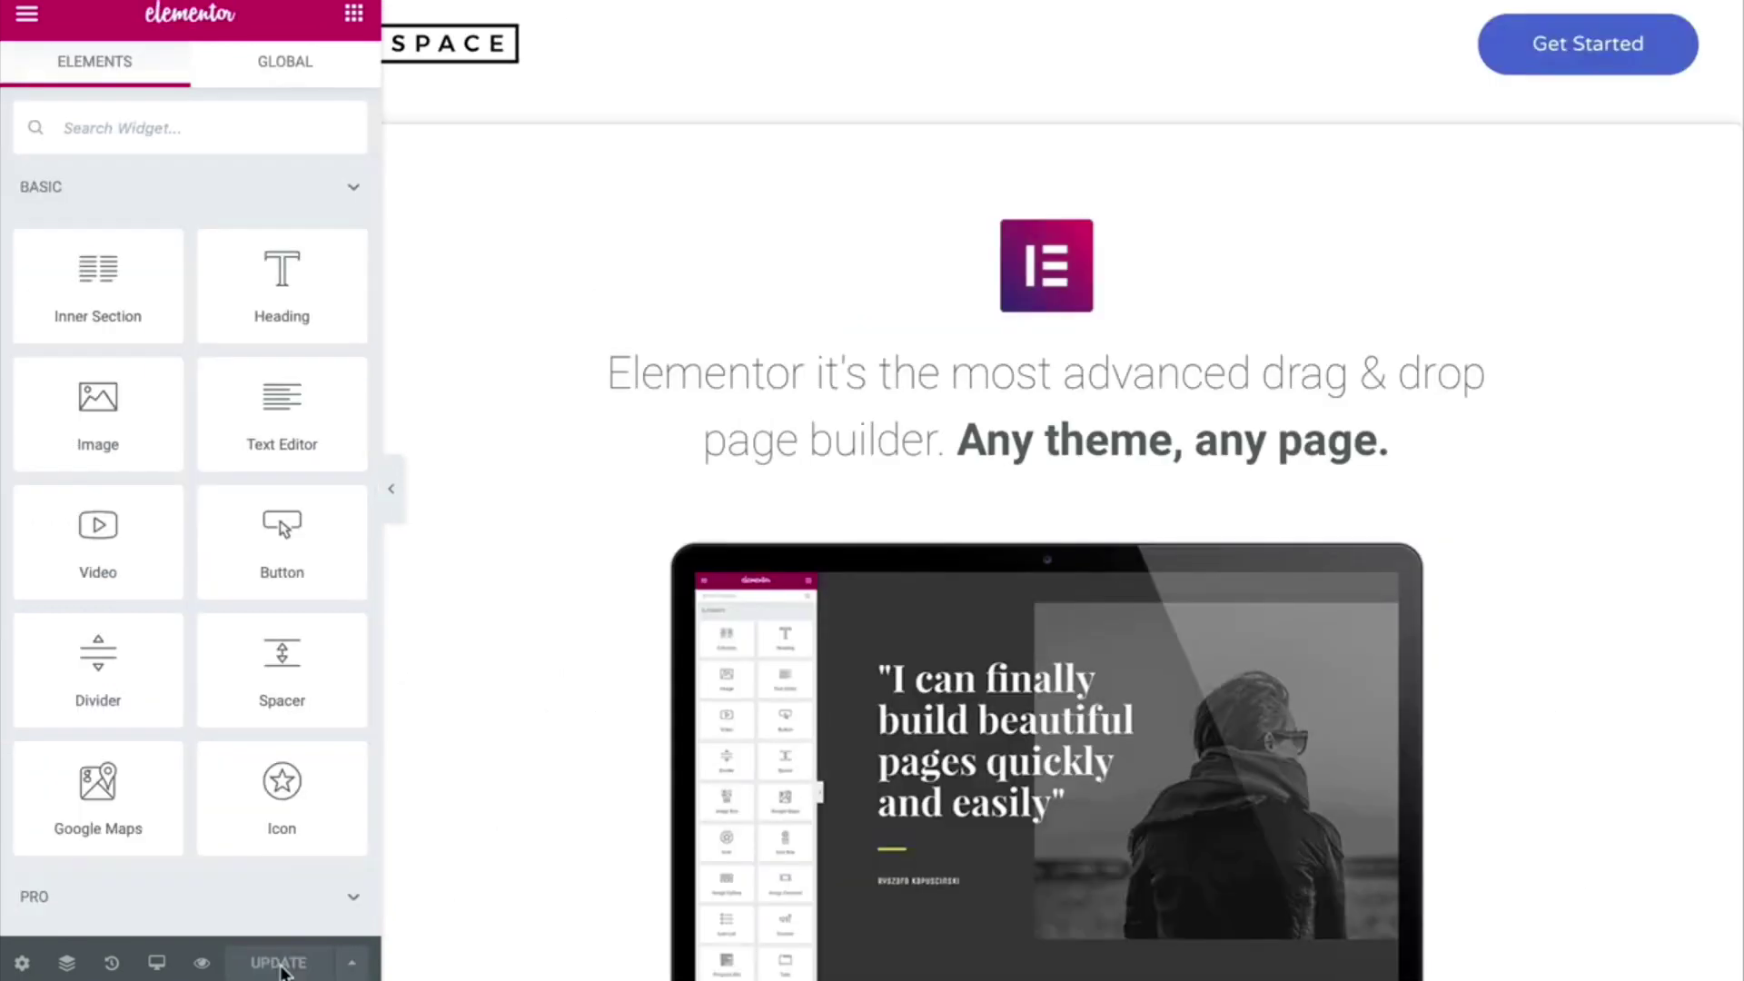
Preview the published Product page on the live site, pausing its embedded video.
{"action": "left_click", "coordinate": [201, 964]}
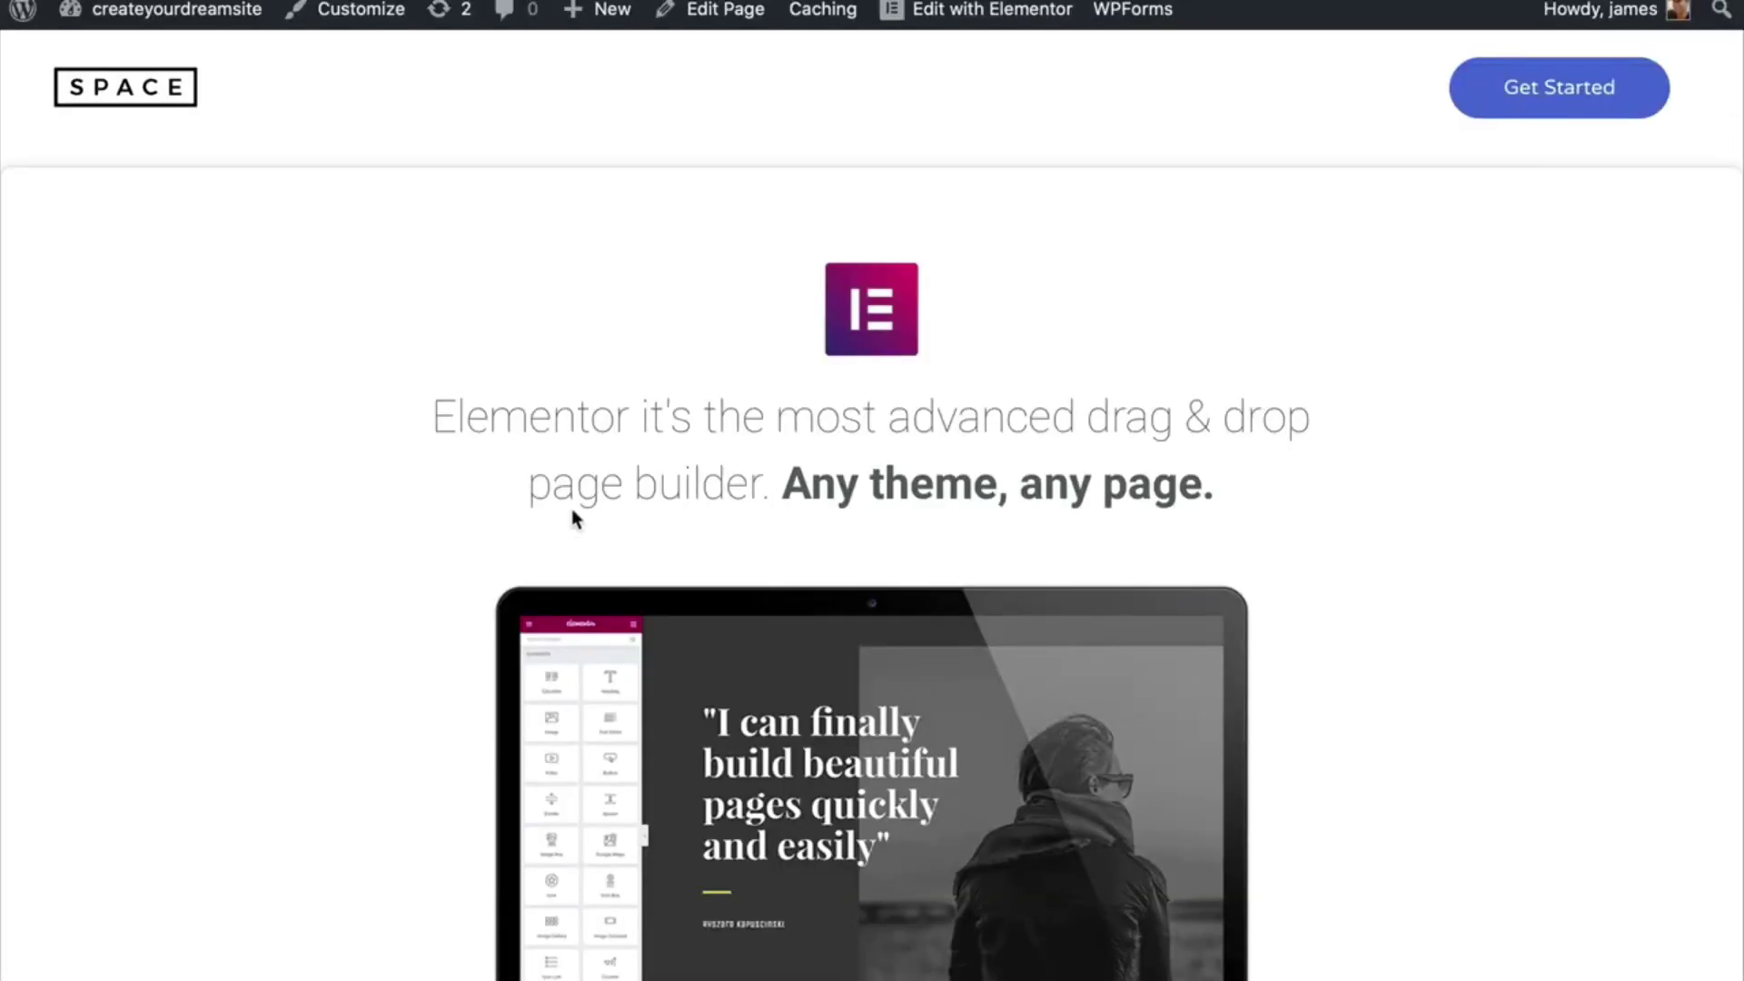
{"action": "scroll", "coordinate": [572, 513], "scroll_direction": "down", "scroll_amount": 20}
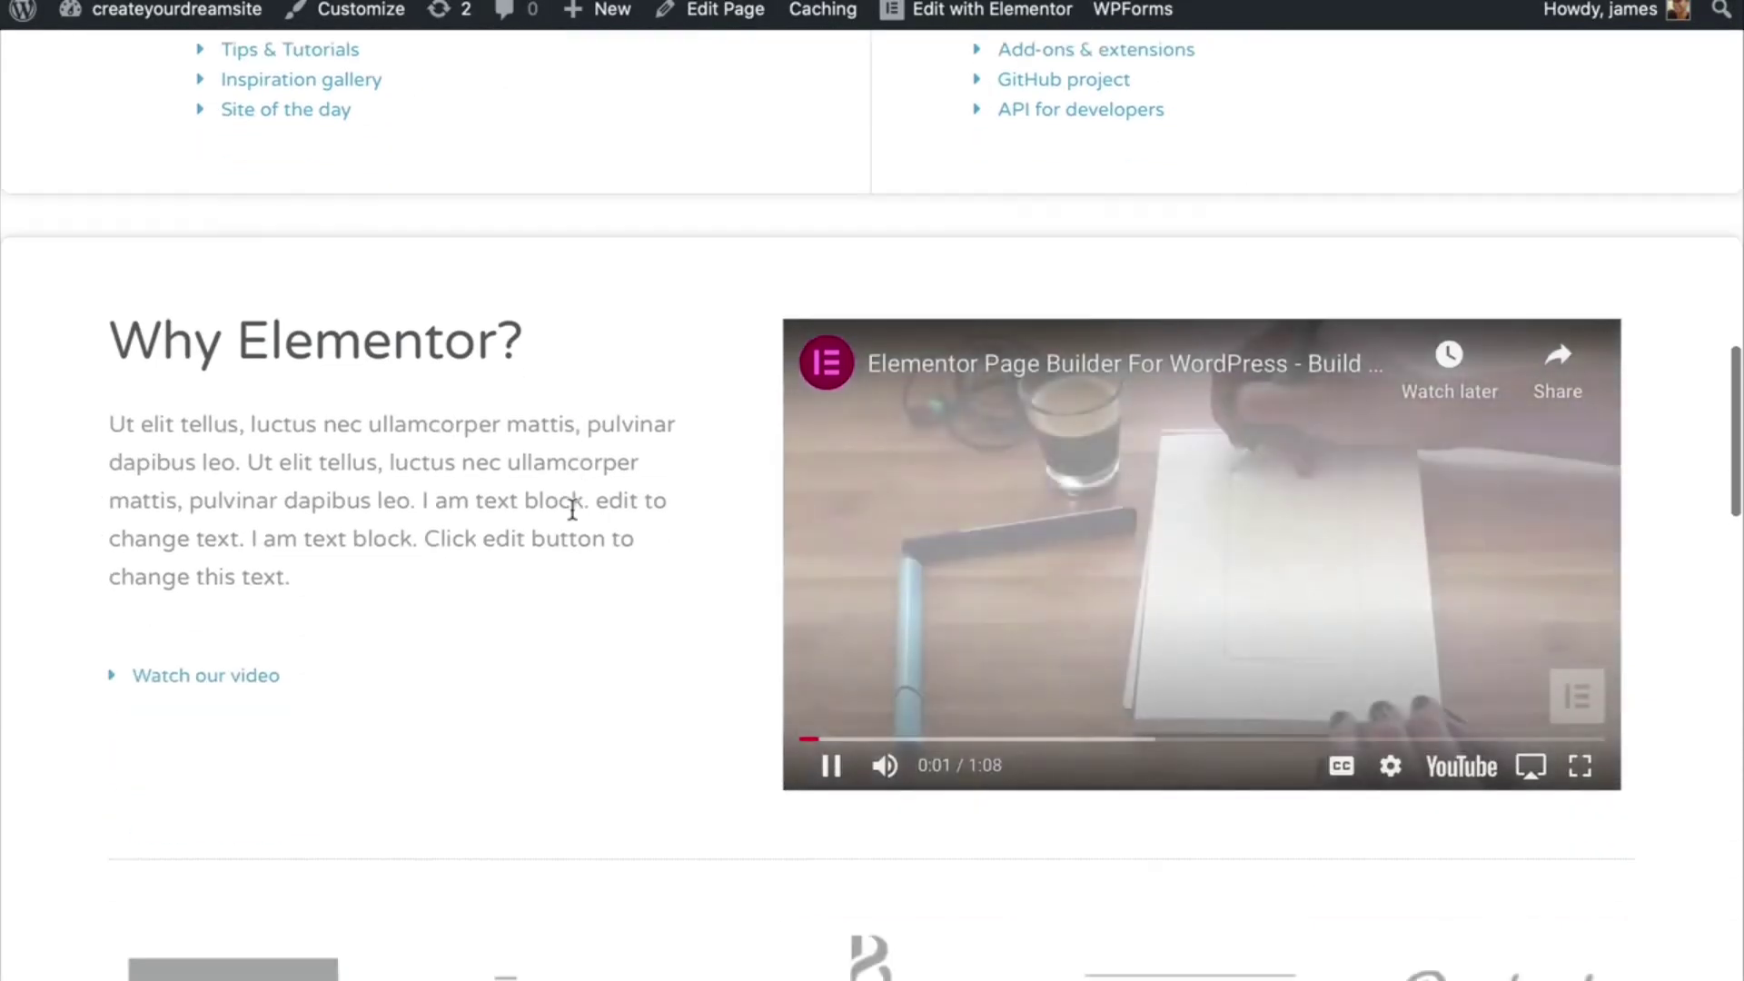
{"action": "left_click", "coordinate": [830, 766]}
{"action": "scroll", "coordinate": [773, 739], "scroll_direction": "down", "scroll_amount": 5}
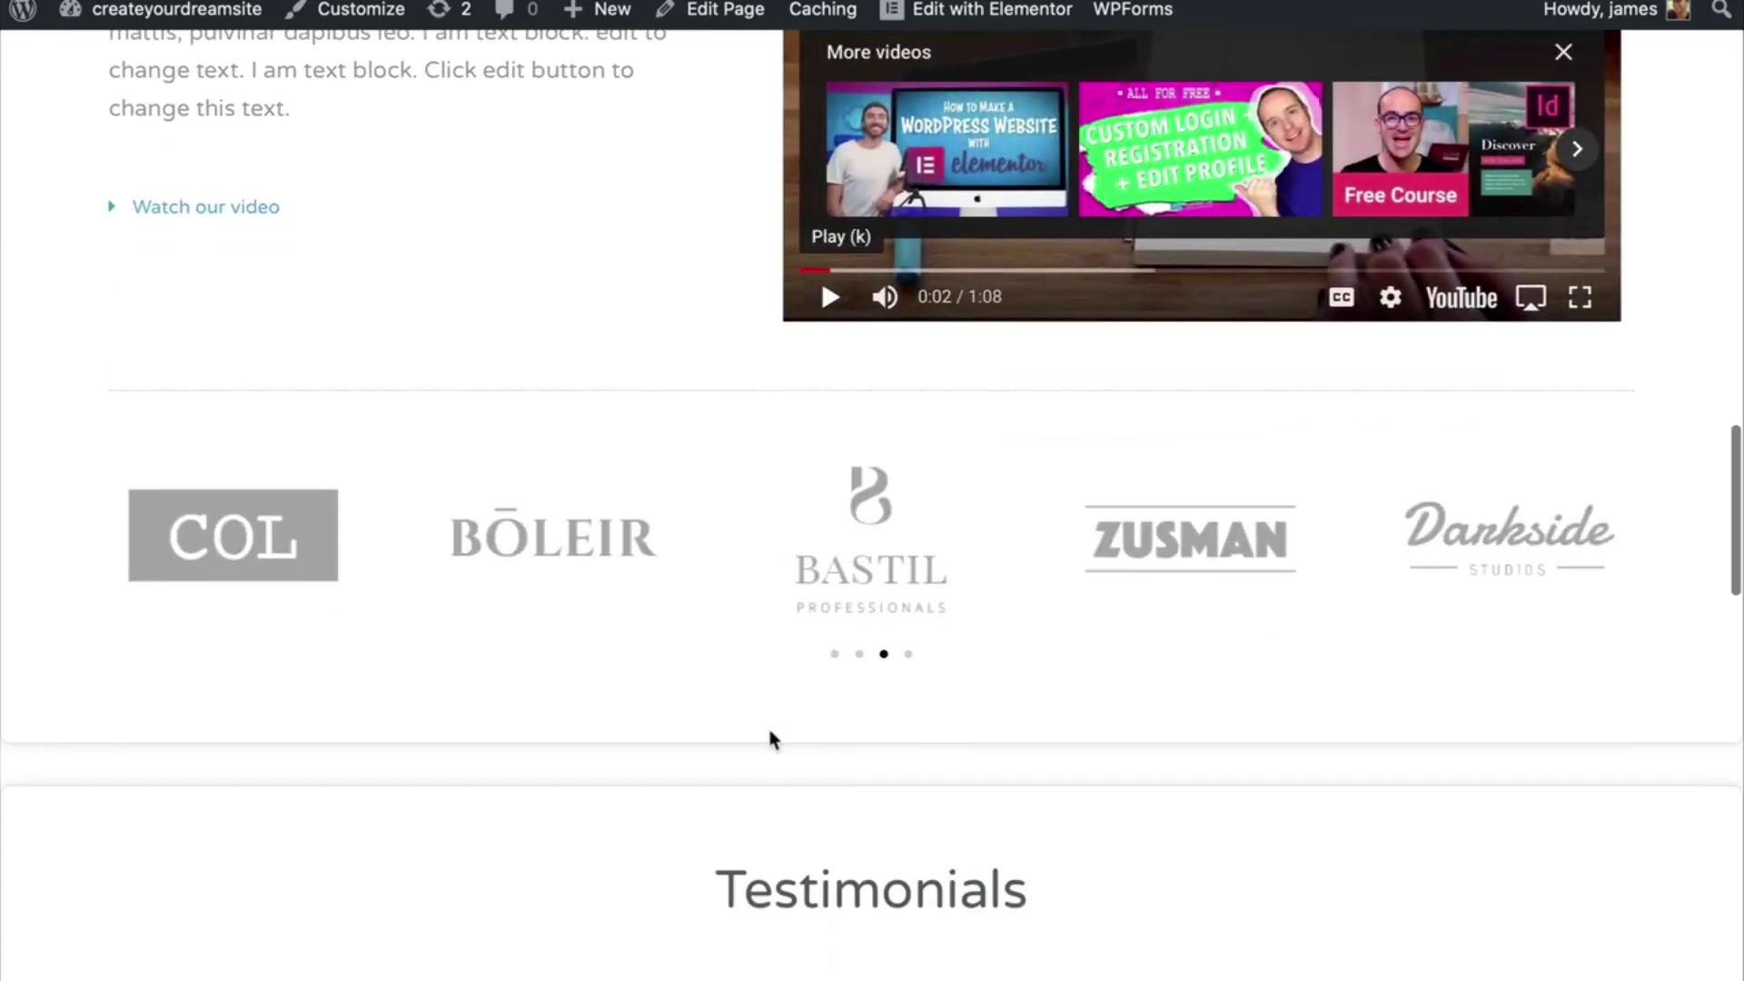
{"action": "scroll", "coordinate": [770, 737], "scroll_direction": "up", "scroll_amount": 20}
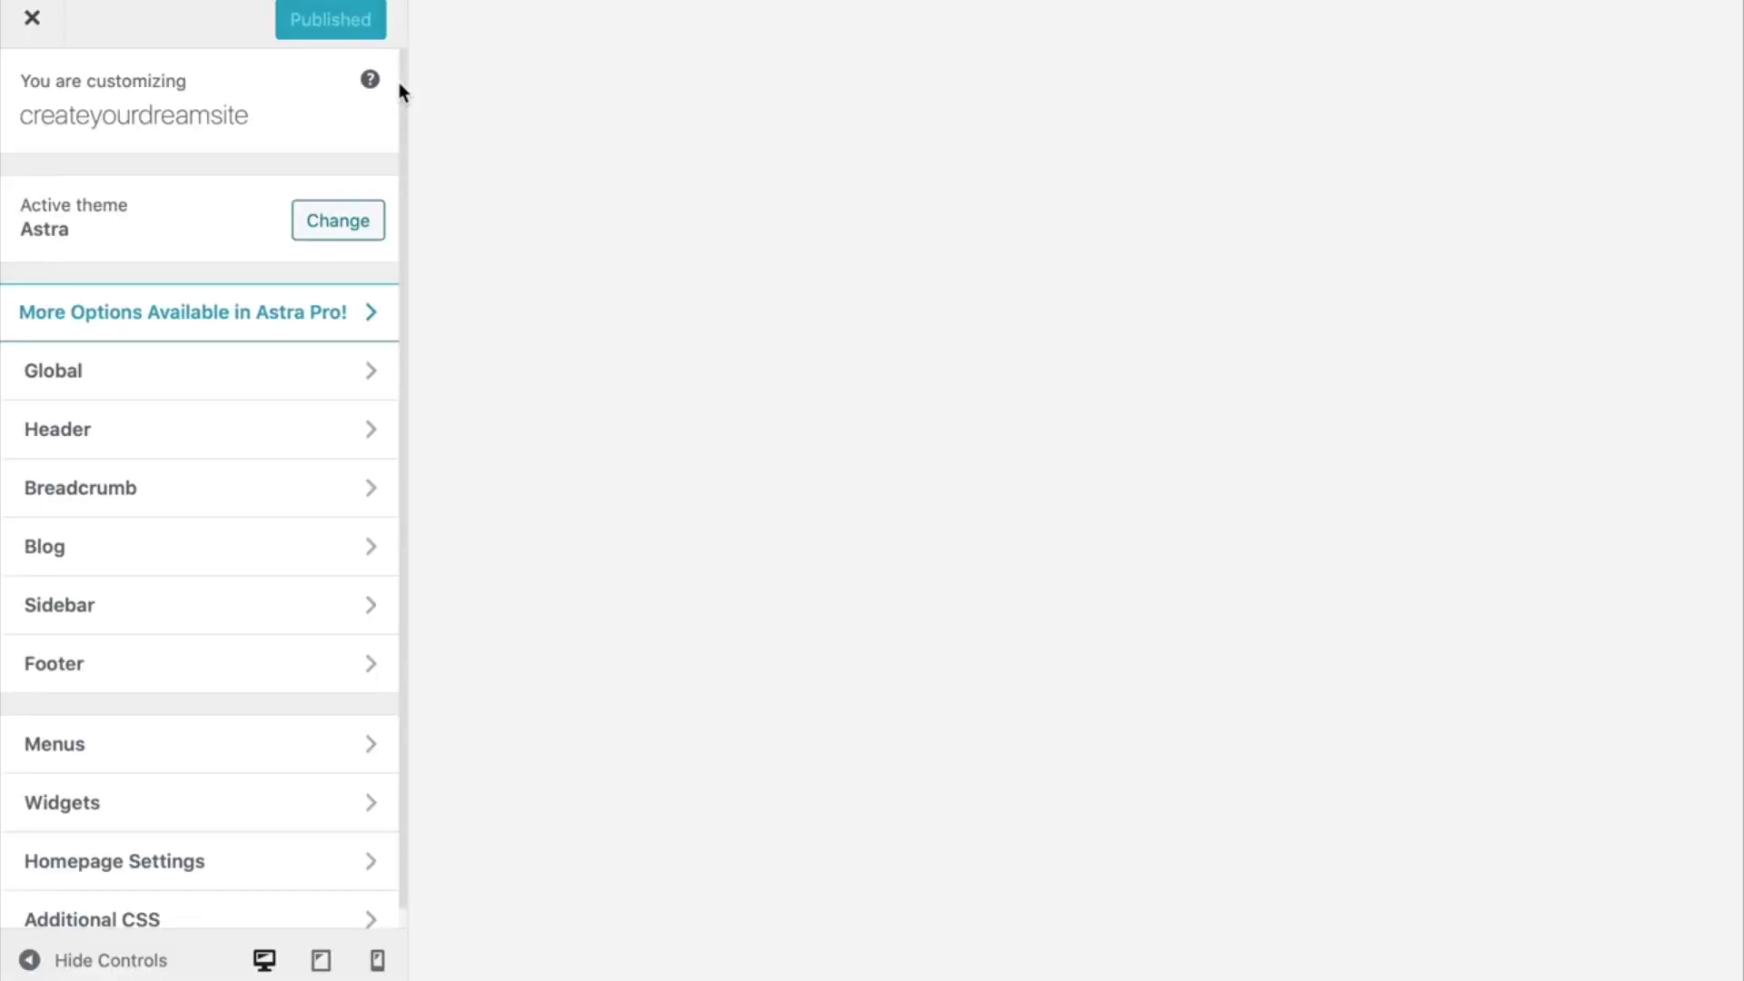
Set the Astra transparent header's menu link colour to black (#000000) and publish.
{"action": "left_click", "coordinate": [114, 450]}
{"action": "left_click", "coordinate": [140, 373]}
{"action": "scroll", "coordinate": [138, 378], "scroll_direction": "down", "scroll_amount": 4}
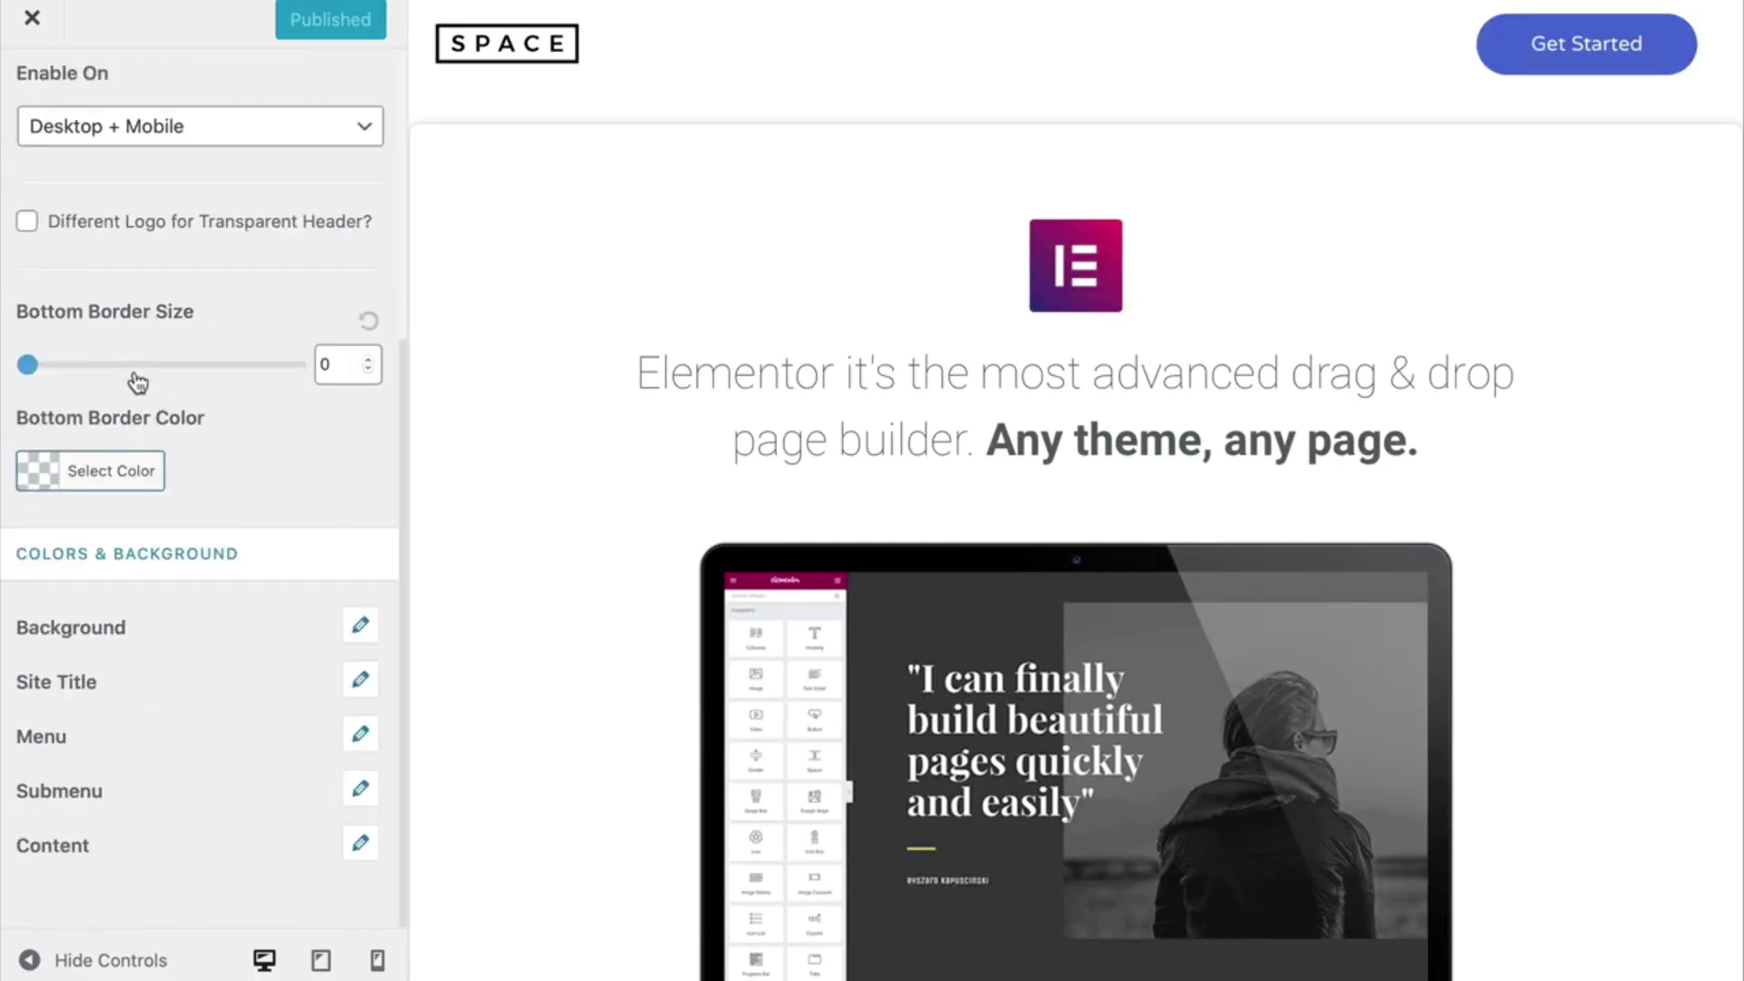
{"action": "scroll", "coordinate": [138, 378], "scroll_direction": "up", "scroll_amount": 1}
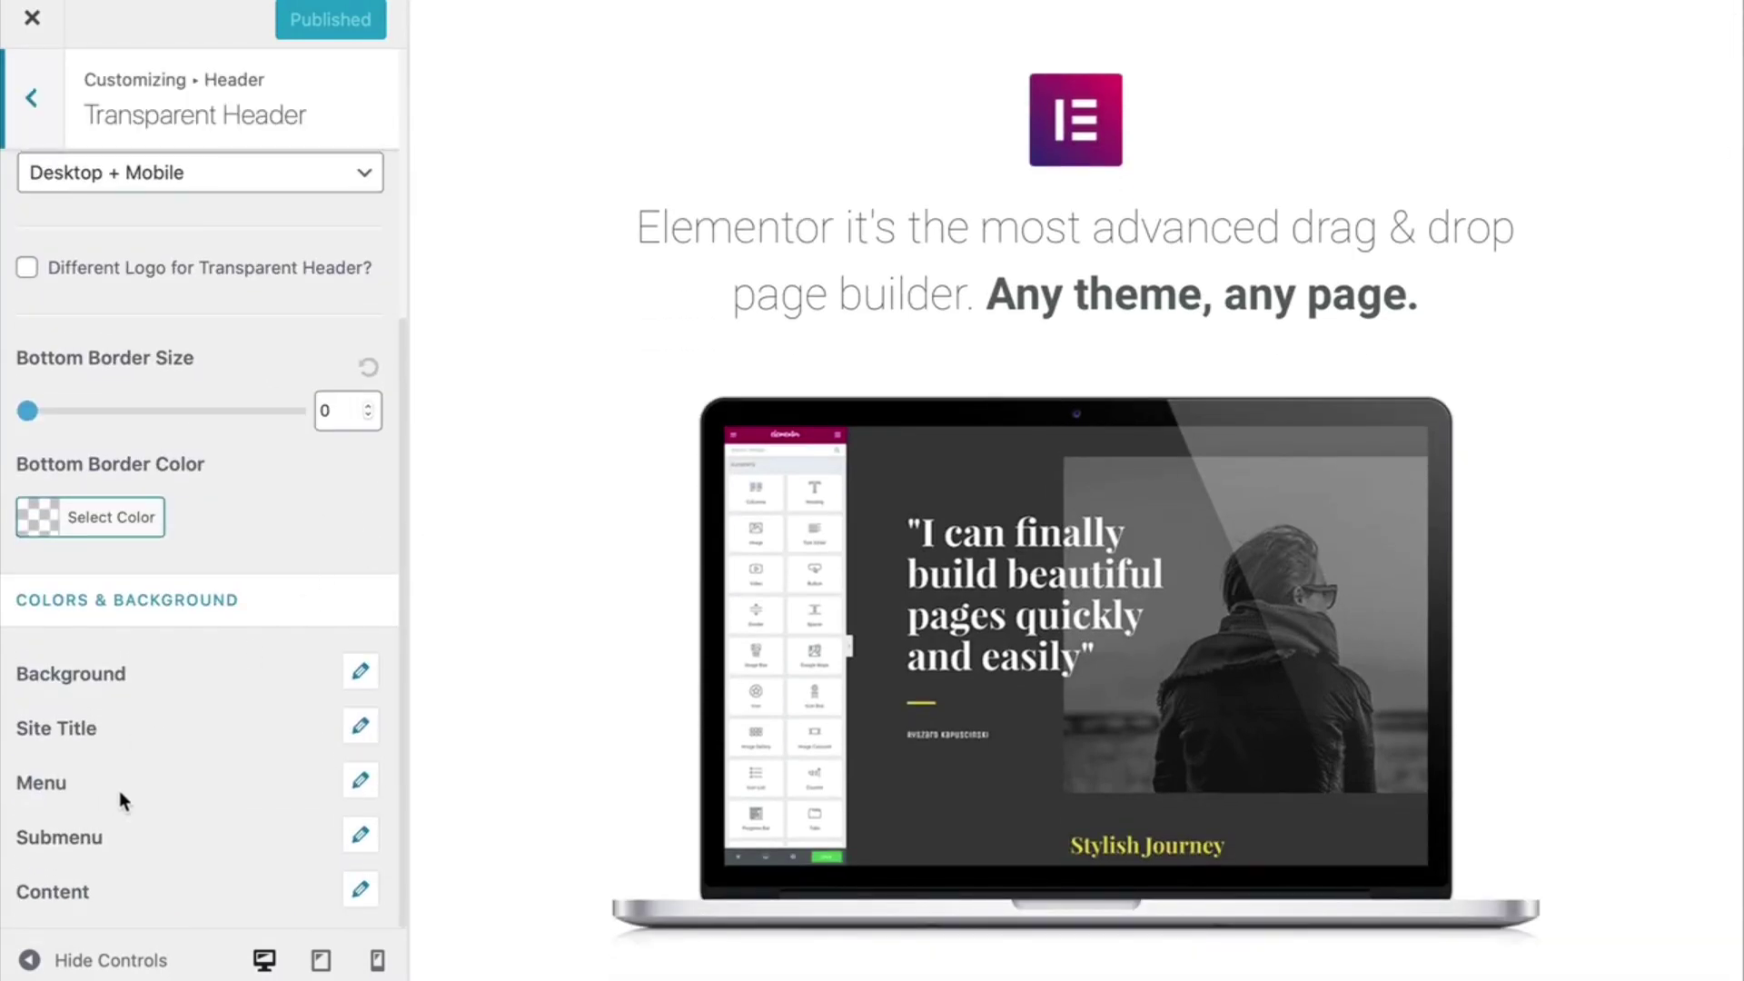
{"action": "left_click", "coordinate": [359, 782]}
{"action": "scroll", "coordinate": [378, 799], "scroll_direction": "down", "scroll_amount": 3}
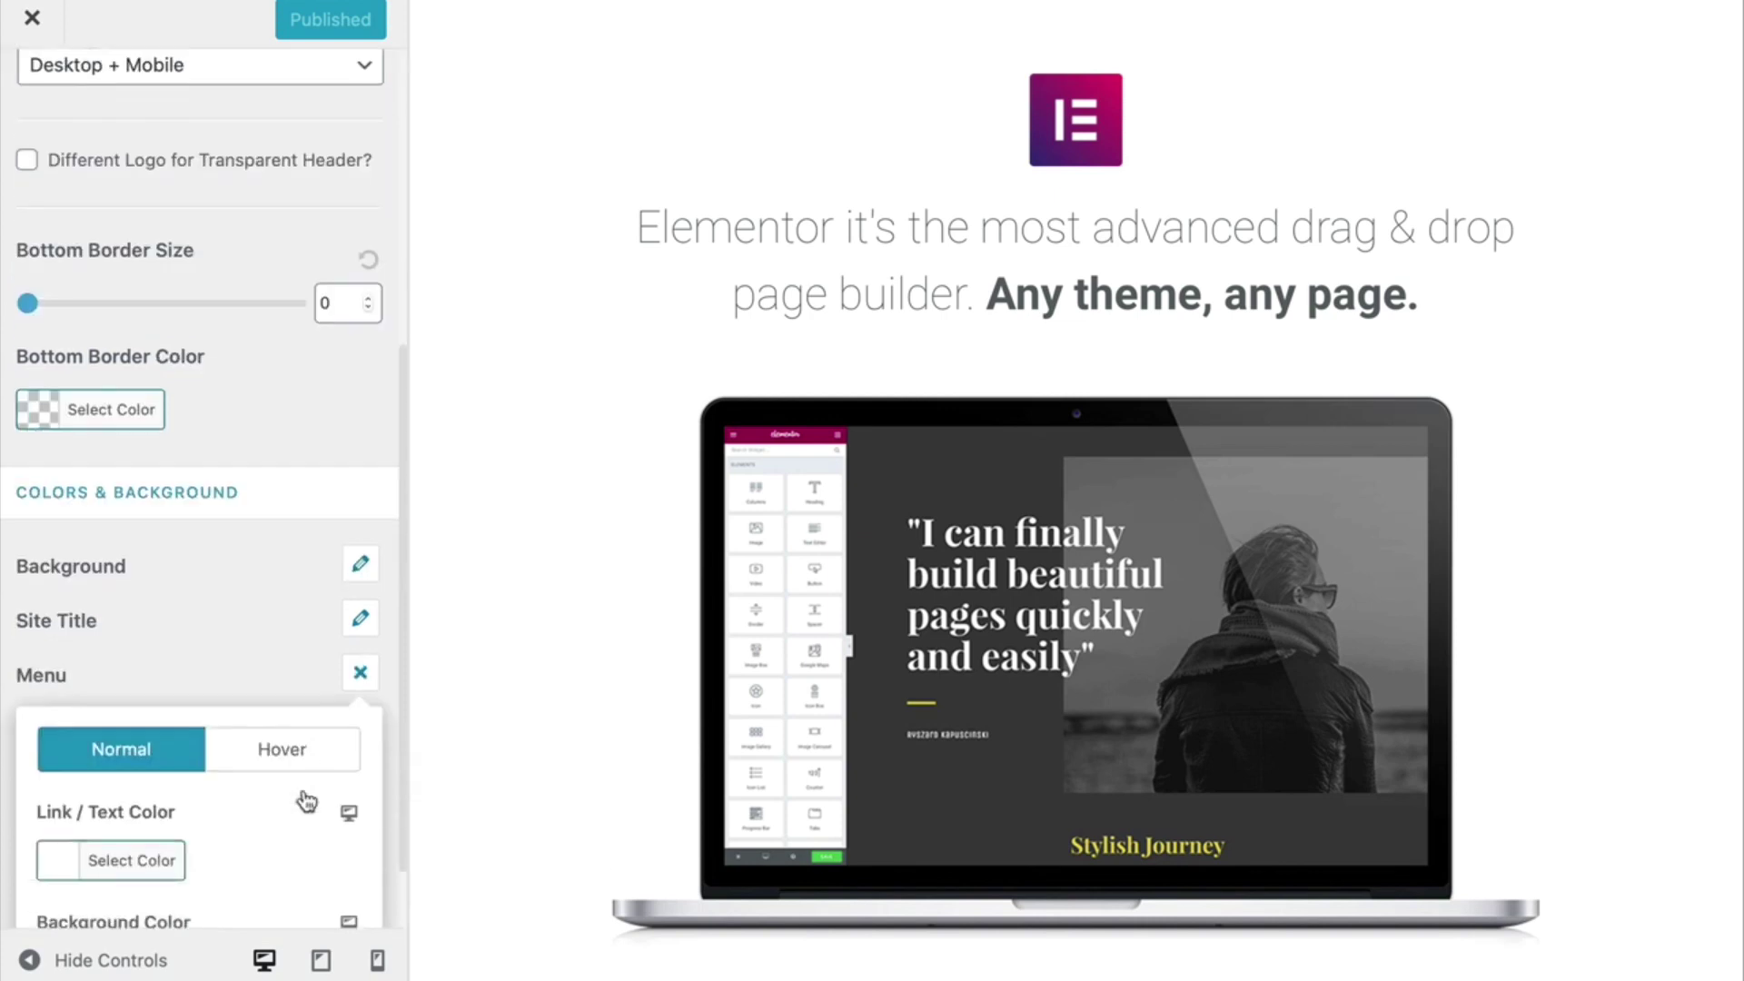
{"action": "left_click", "coordinate": [142, 778]}
{"action": "scroll", "coordinate": [164, 781], "scroll_direction": "down", "scroll_amount": 4}
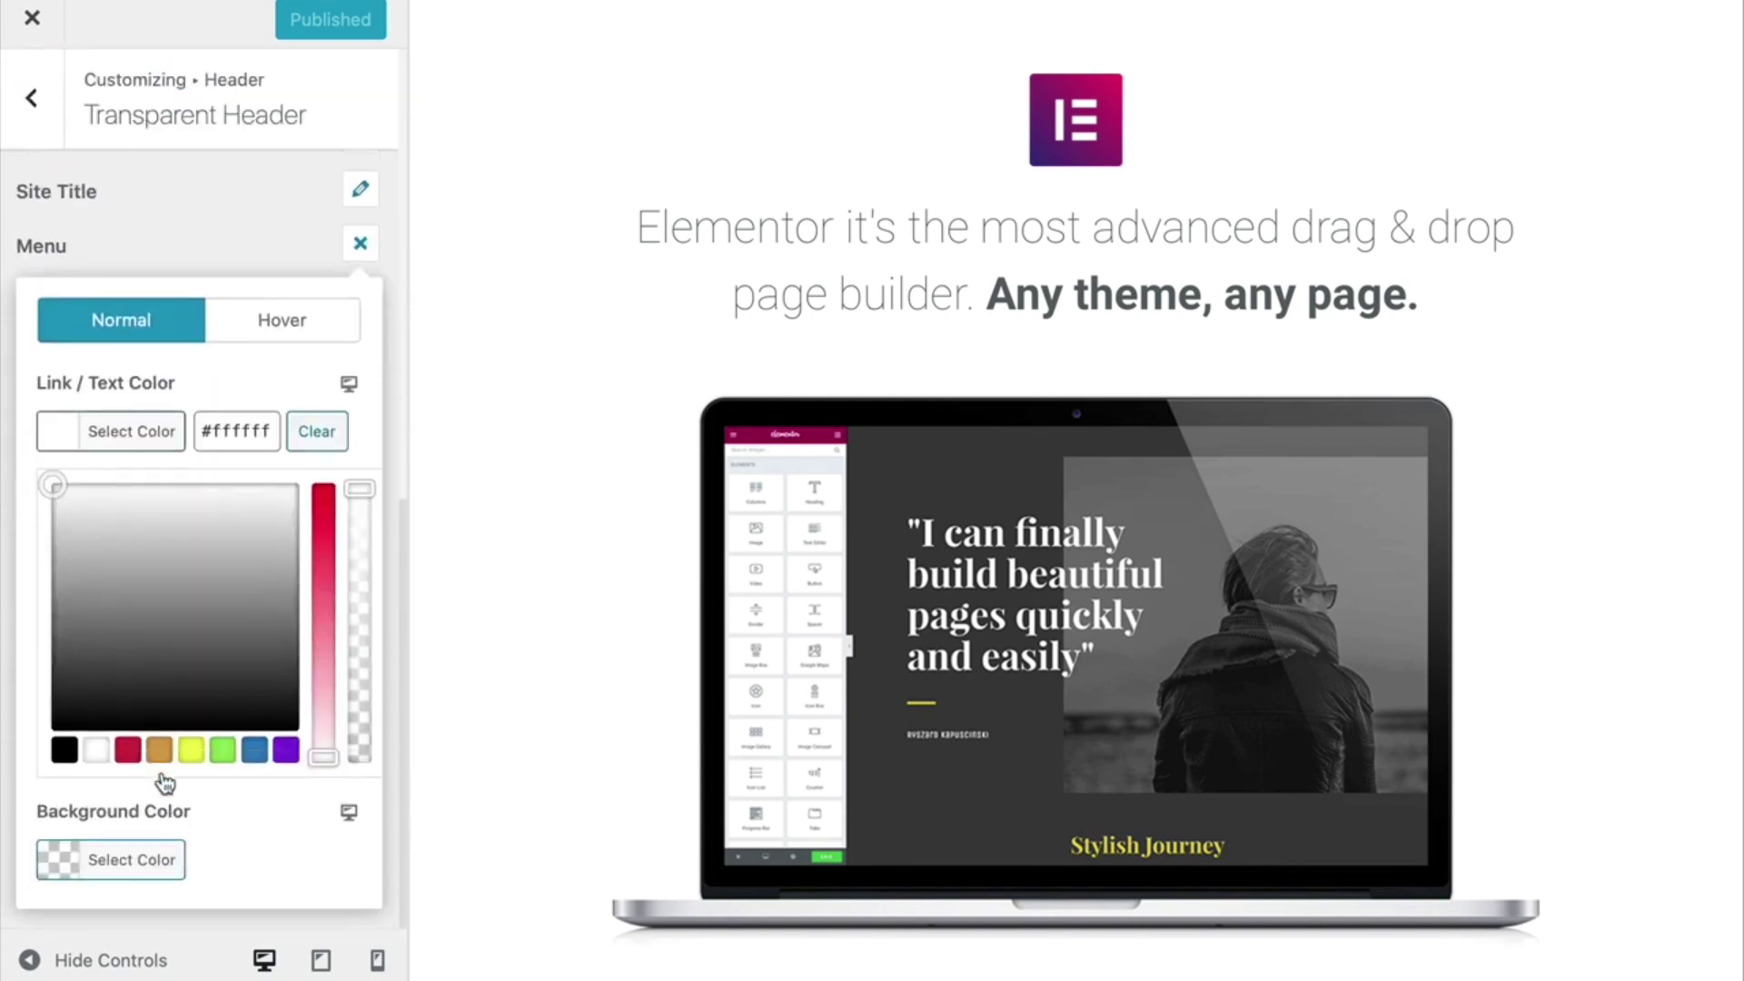
{"action": "left_click", "coordinate": [69, 777]}
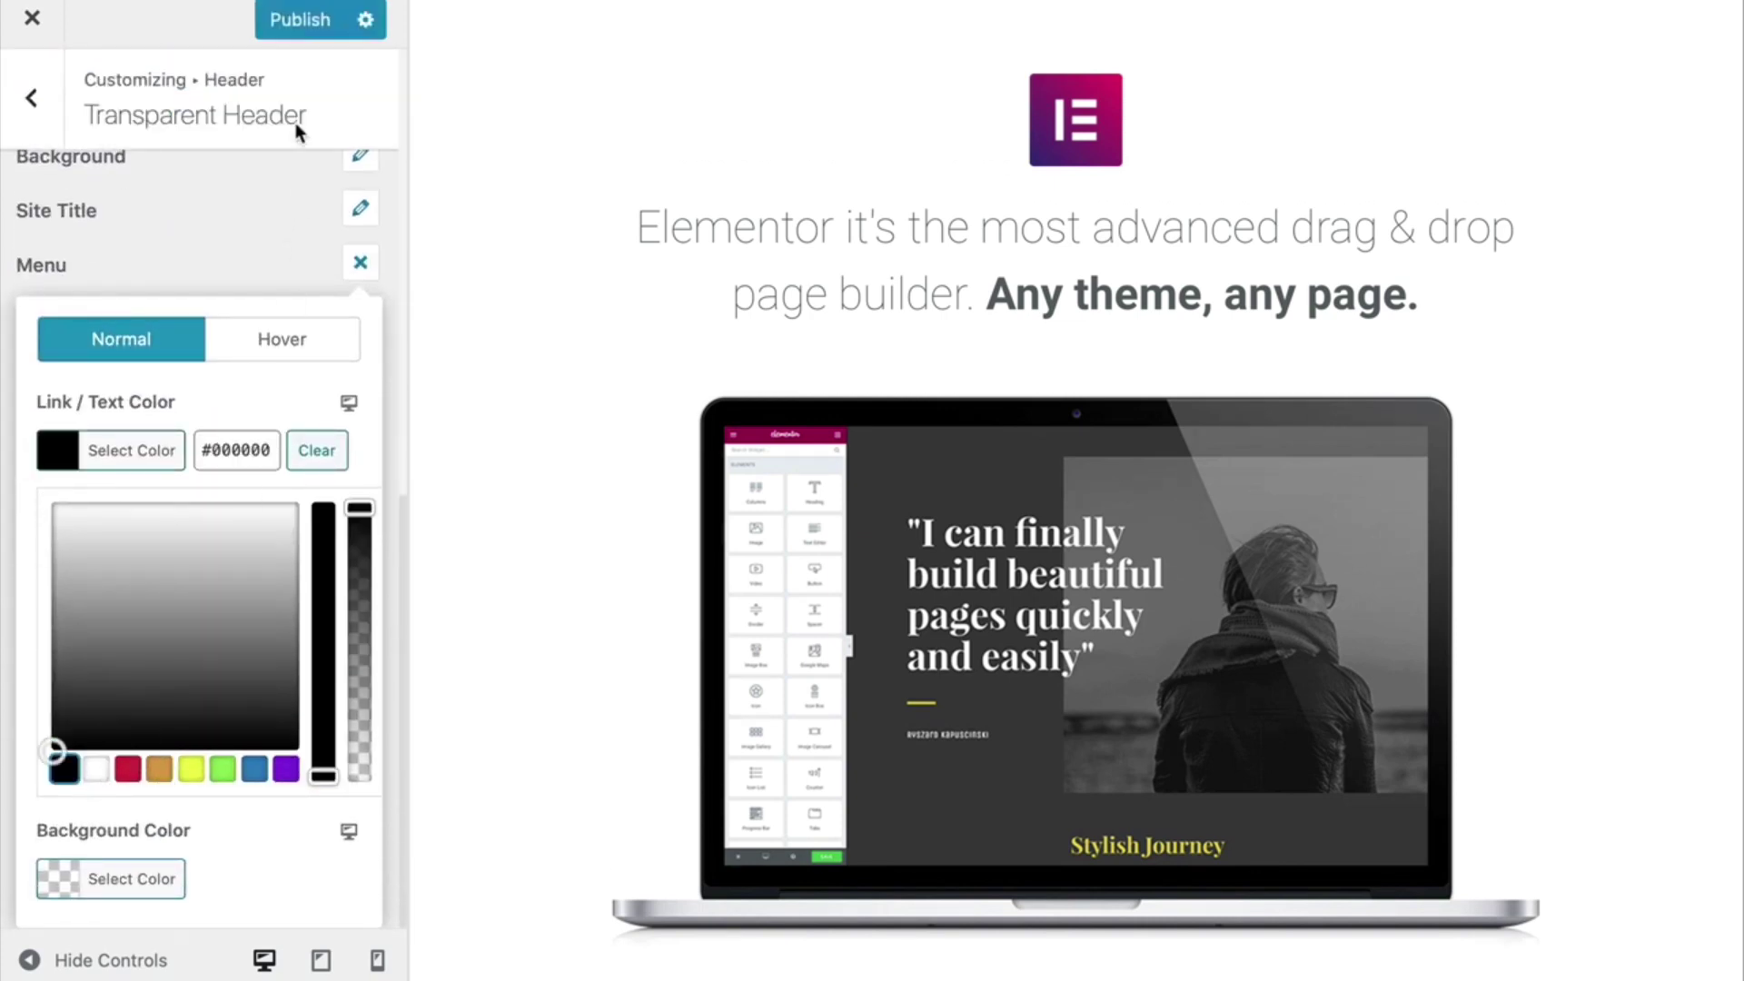
{"action": "left_click", "coordinate": [284, 27]}
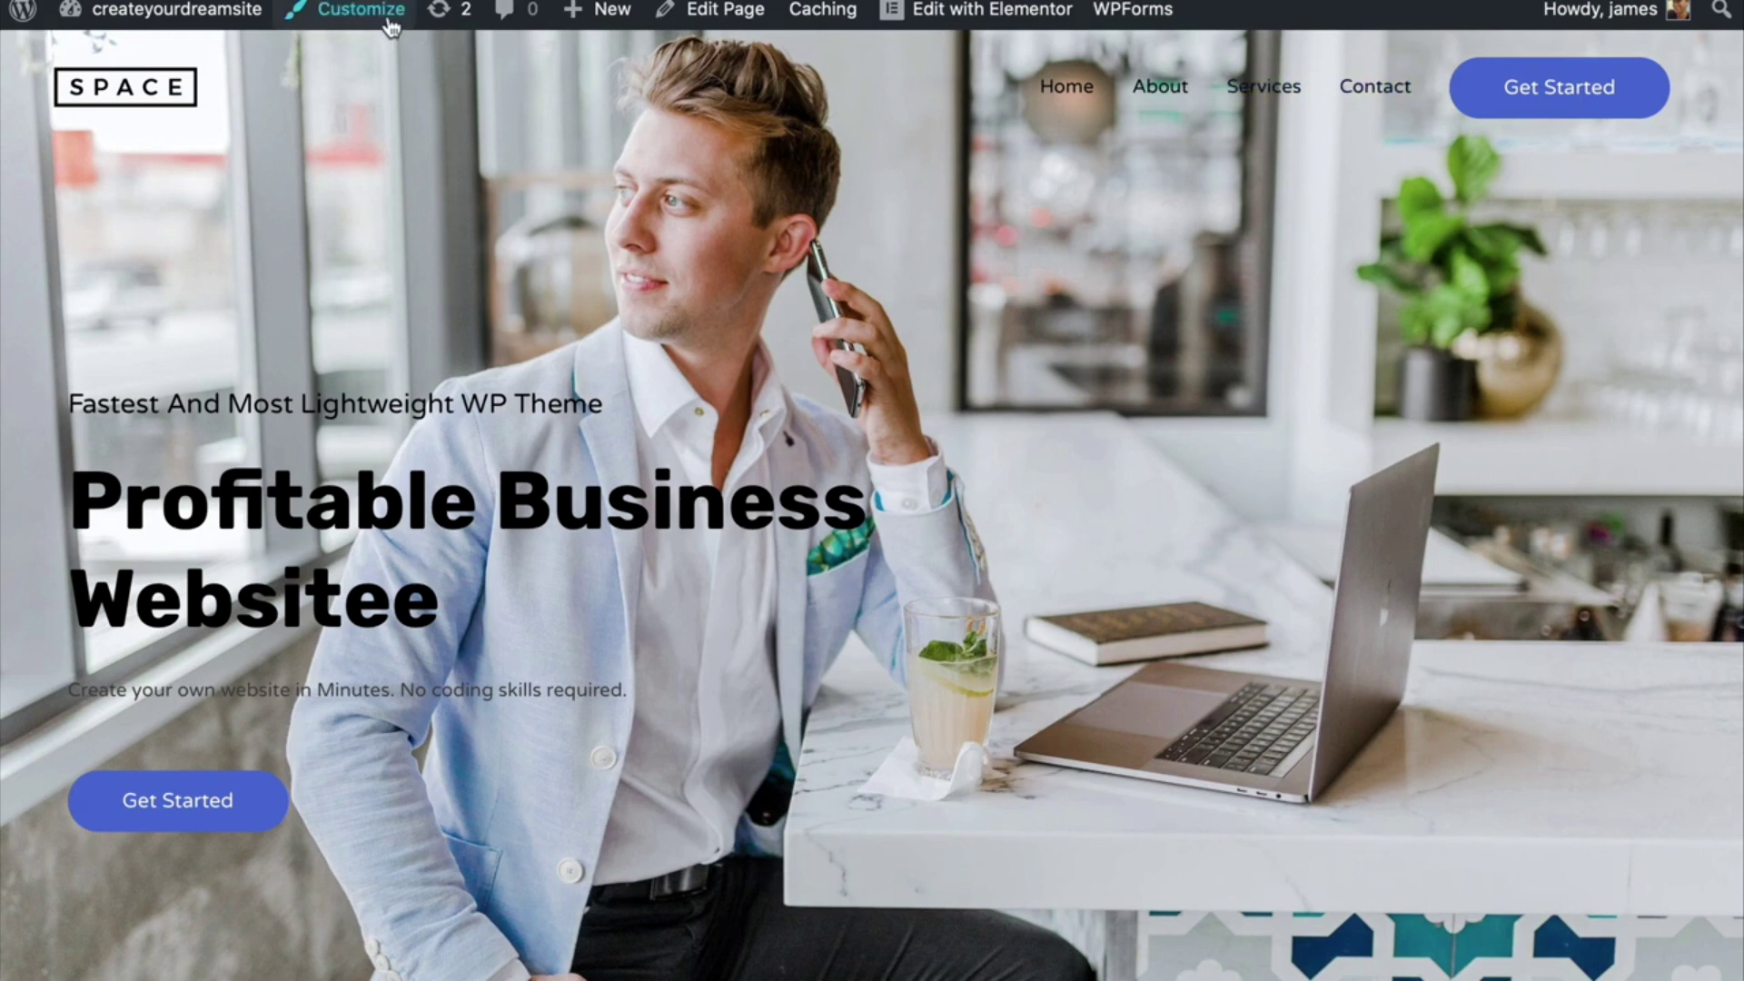
Add the Product page to the Top Nav menu between About and Services and save.
{"action": "mouse_move", "coordinate": [253, 22]}
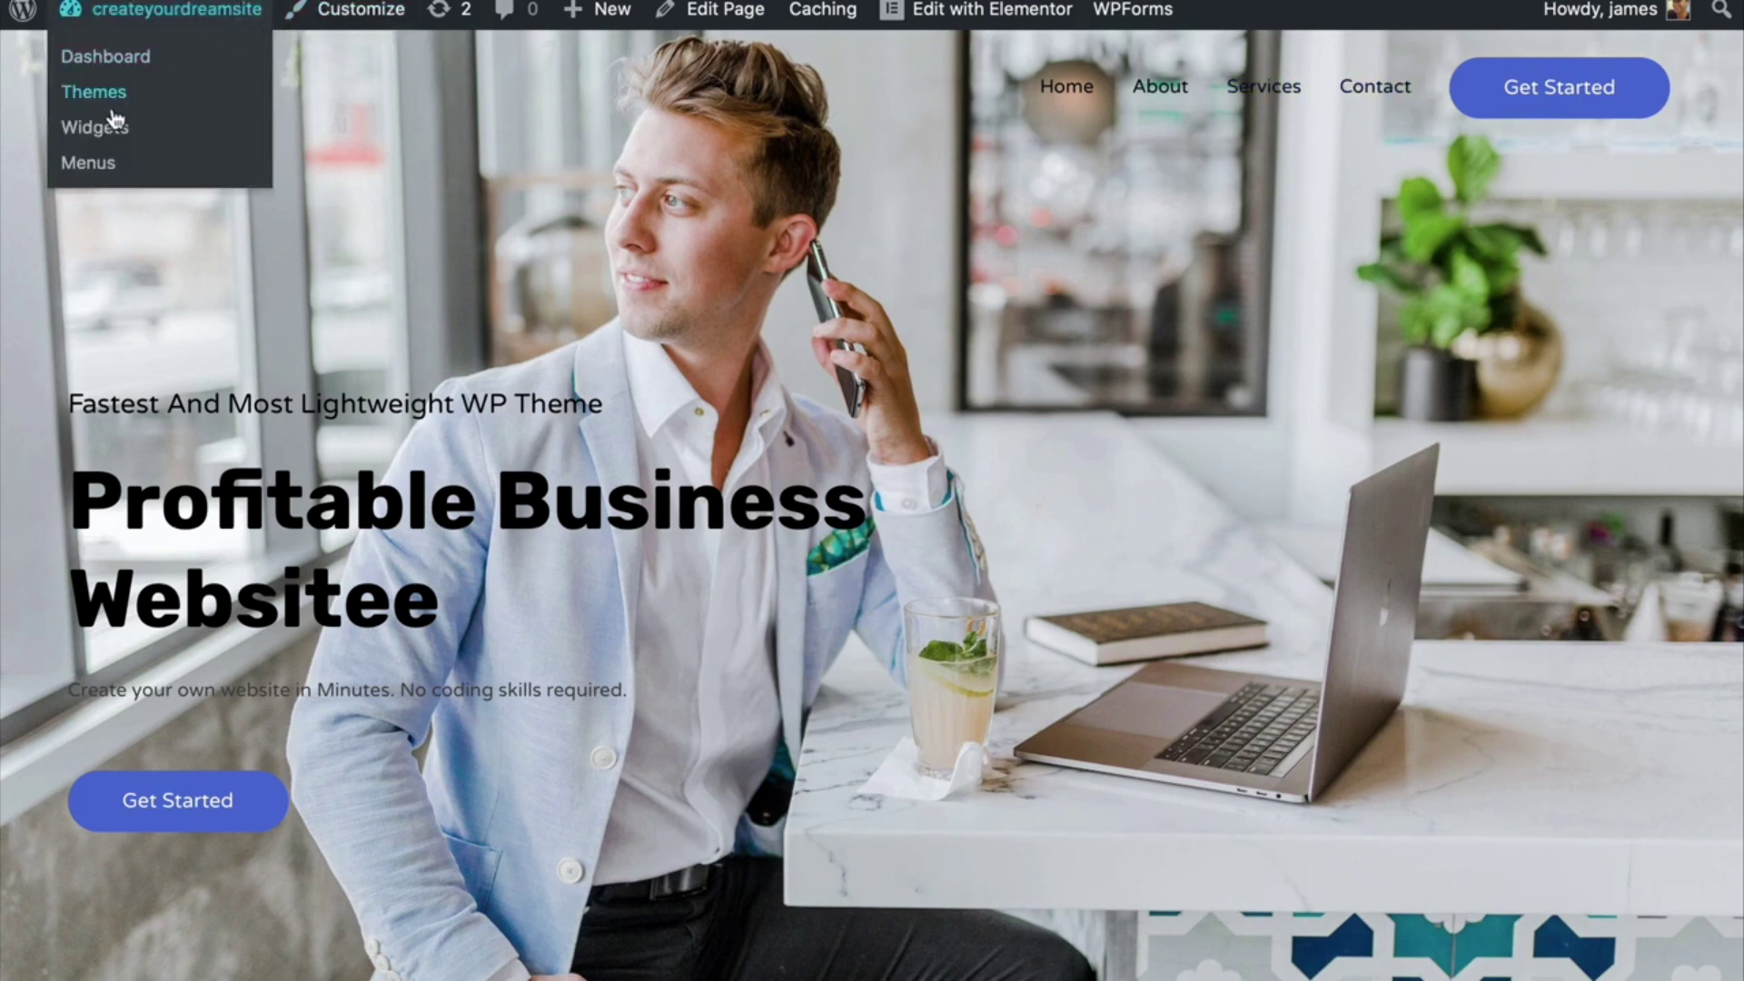
{"action": "left_click", "coordinate": [89, 164]}
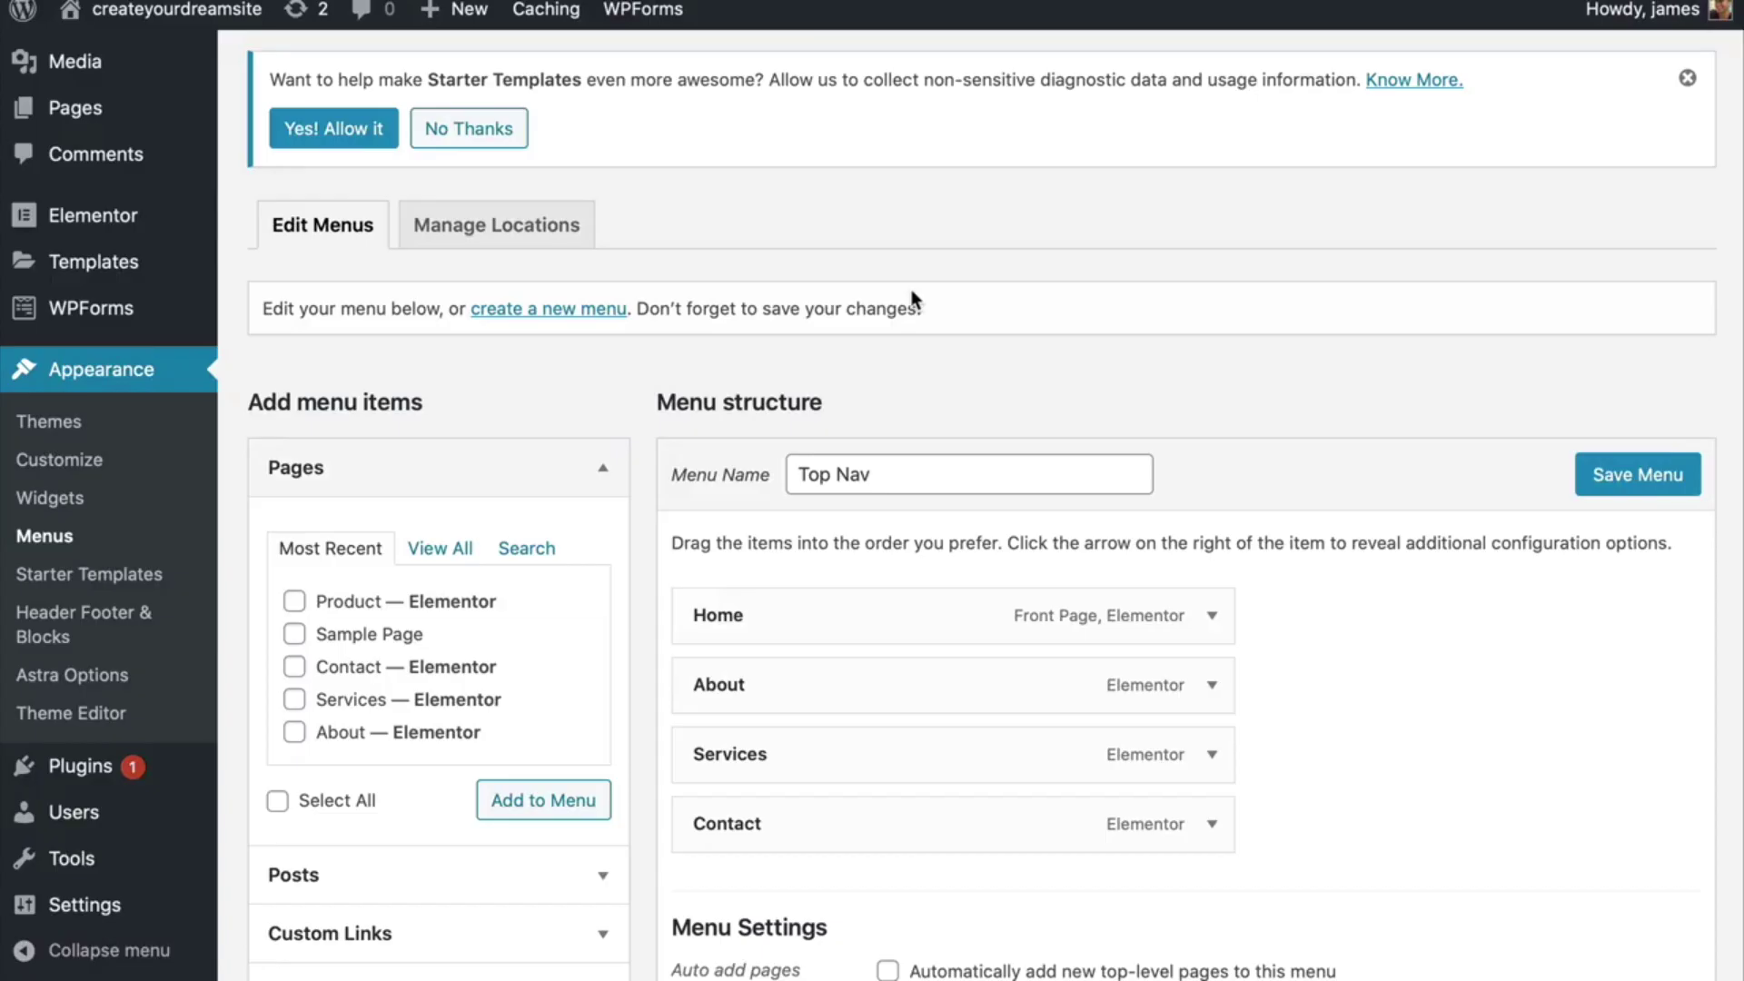
{"action": "scroll", "coordinate": [915, 300], "scroll_direction": "down", "scroll_amount": 3}
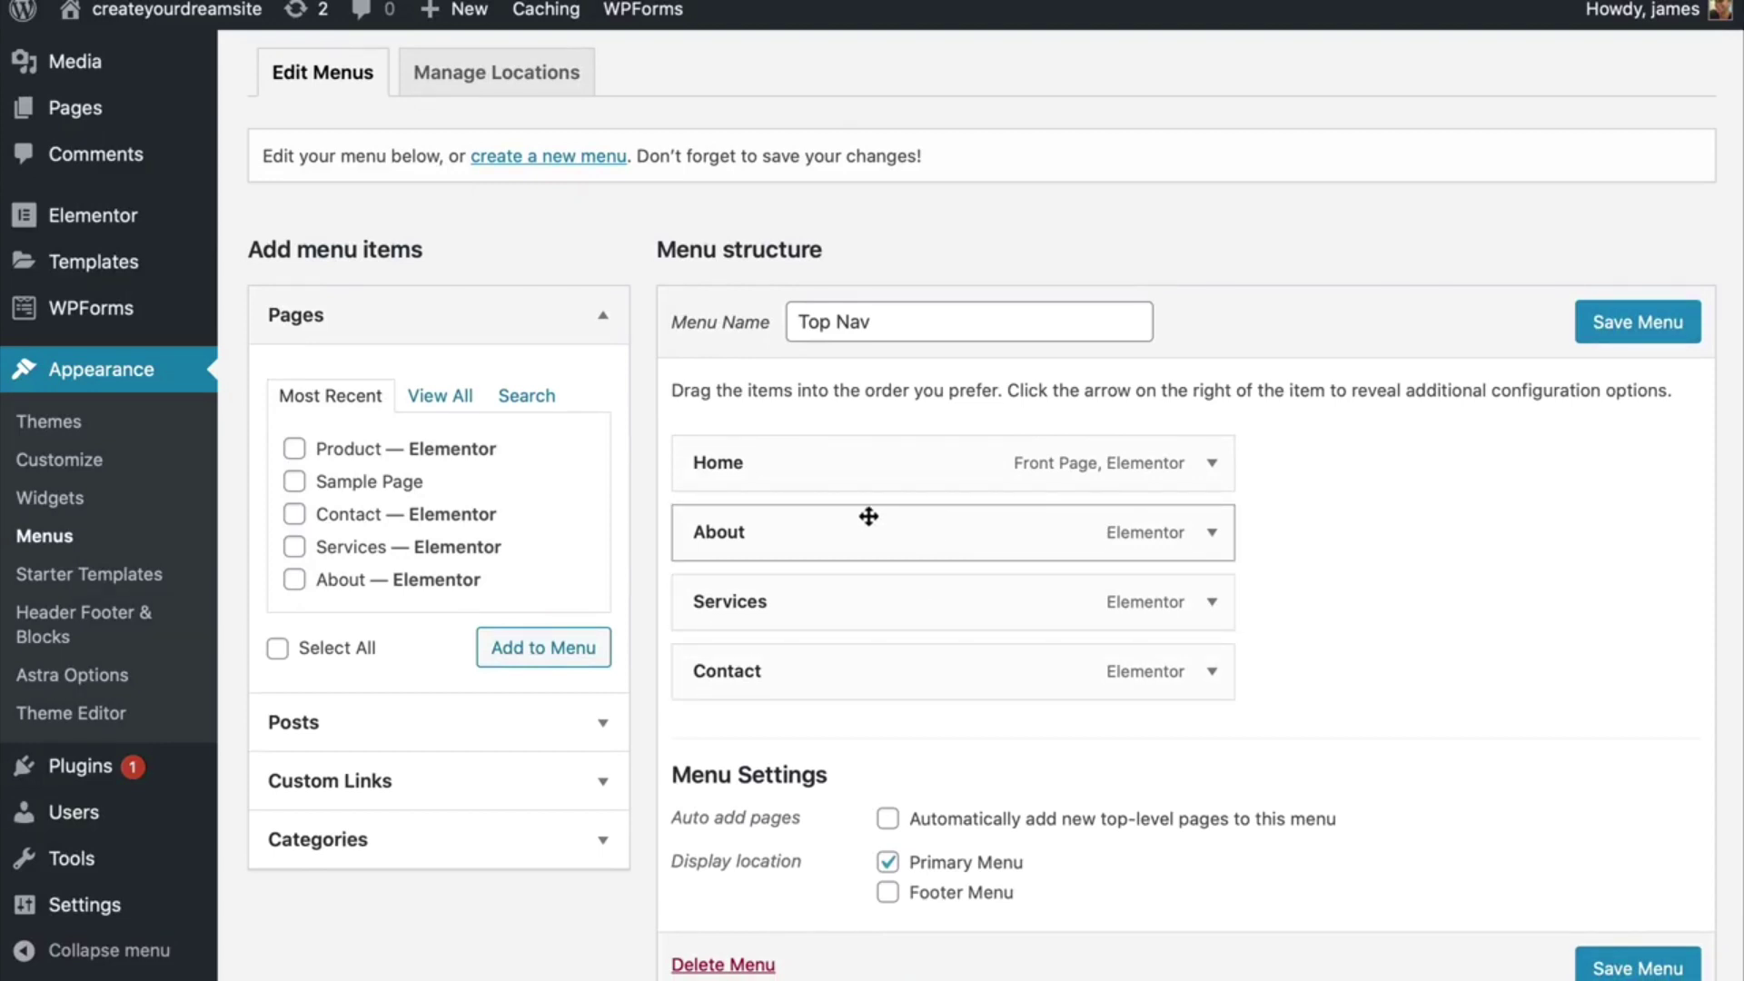
{"action": "left_click", "coordinate": [437, 396]}
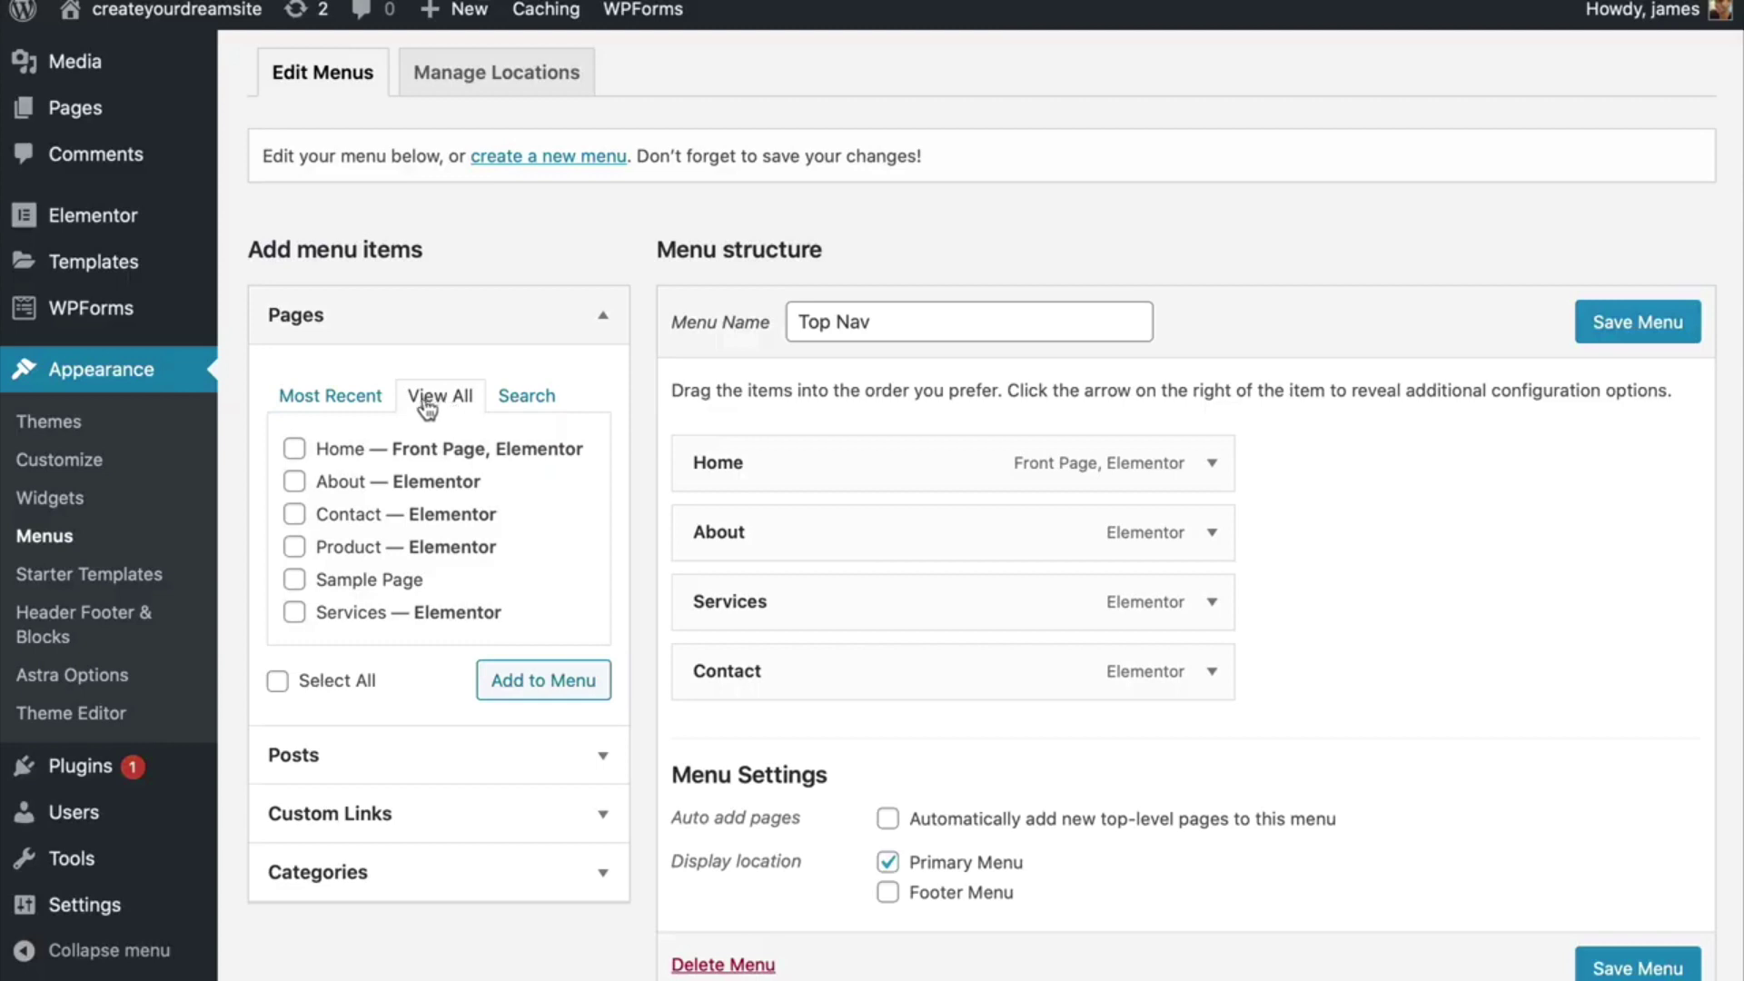
{"action": "left_click", "coordinate": [295, 549]}
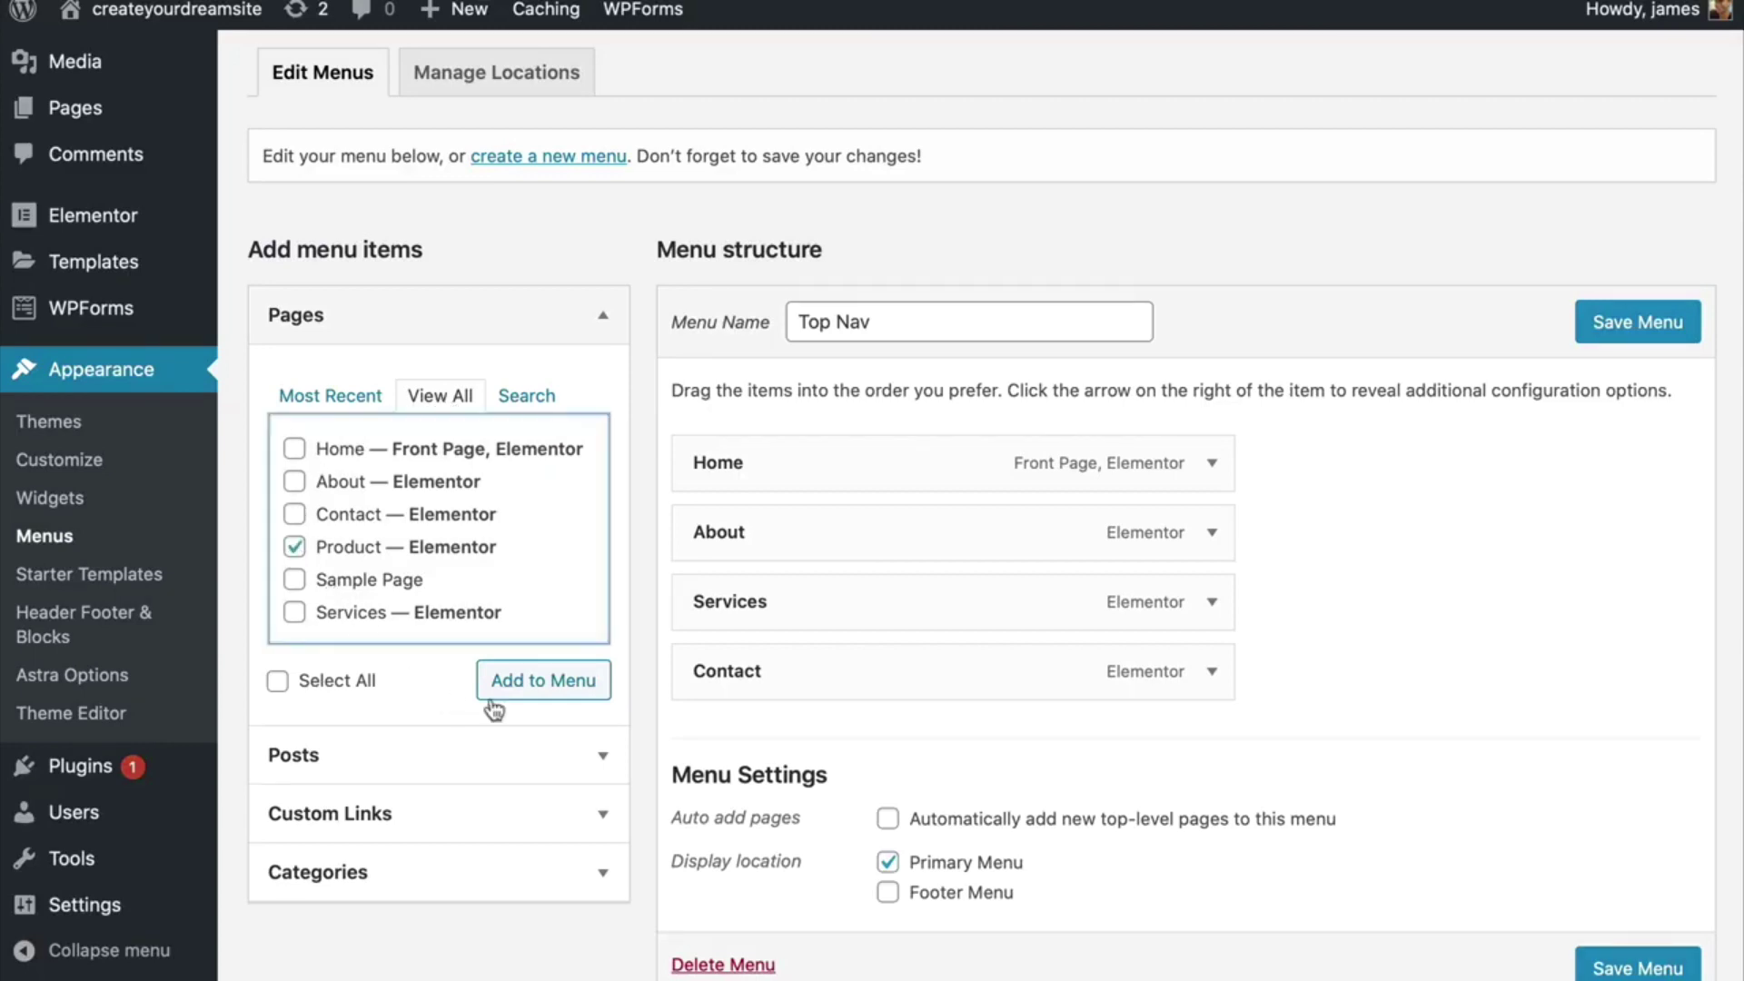
{"action": "left_click", "coordinate": [543, 692]}
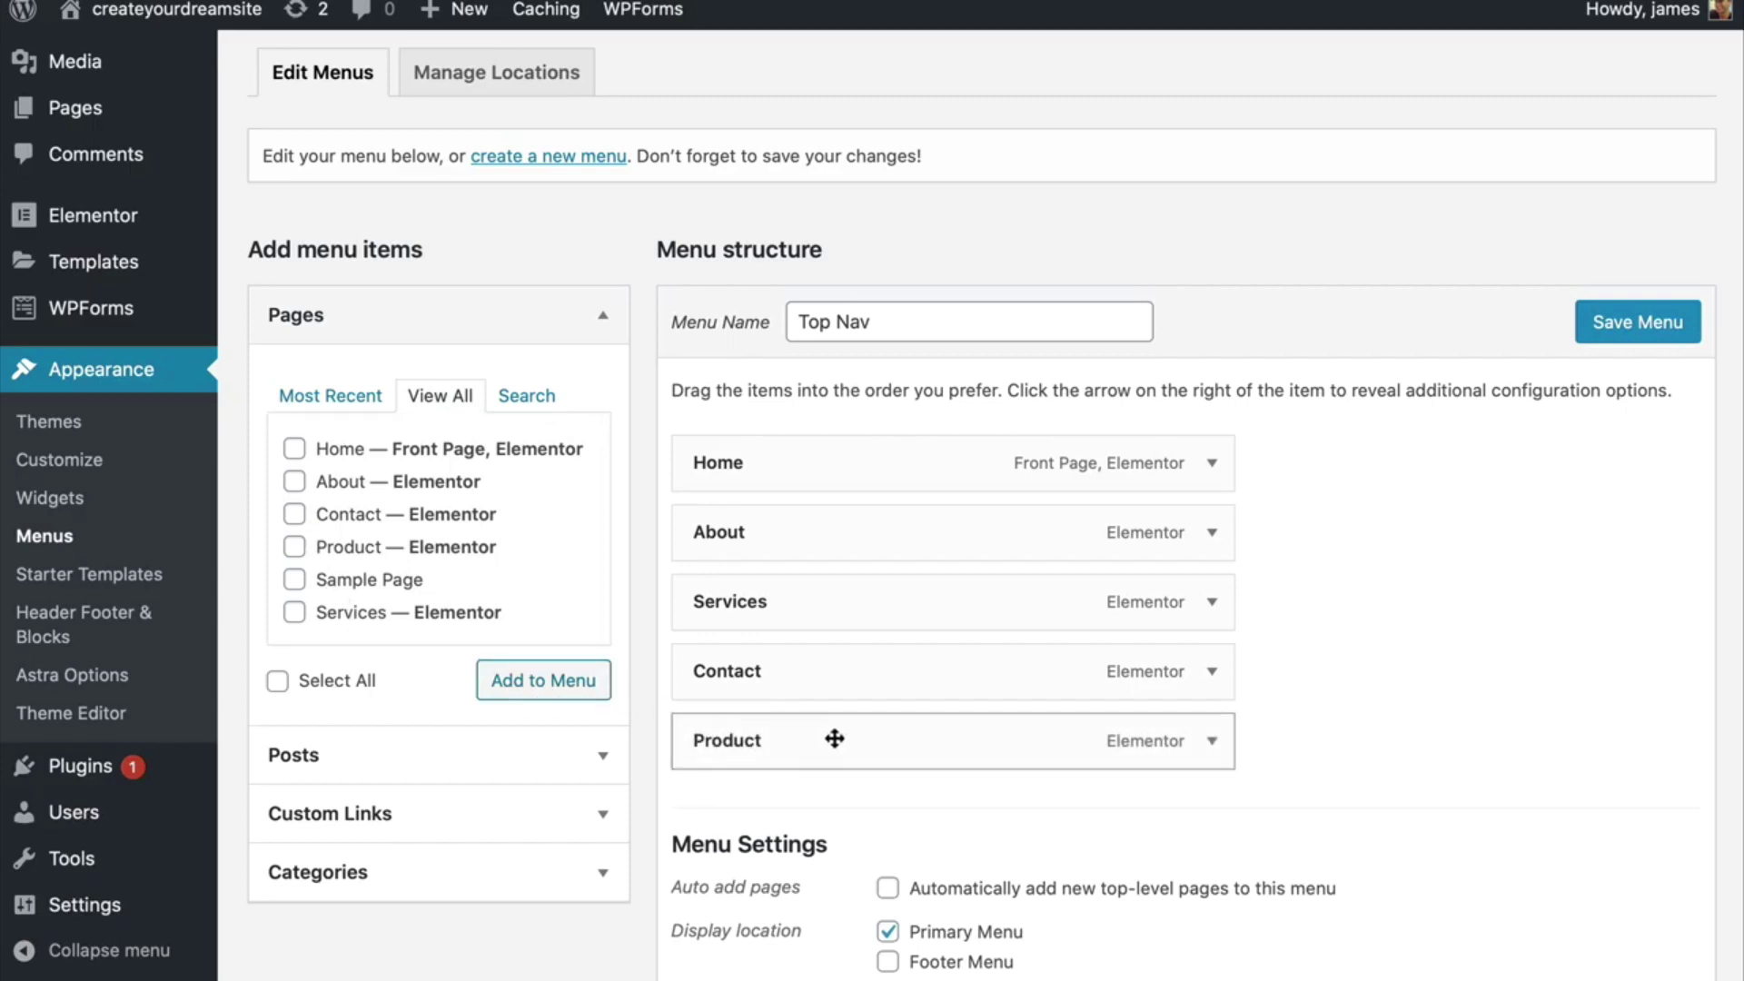
{"action": "left_click_drag", "start_coordinate": [854, 734], "coordinate": [848, 609]}
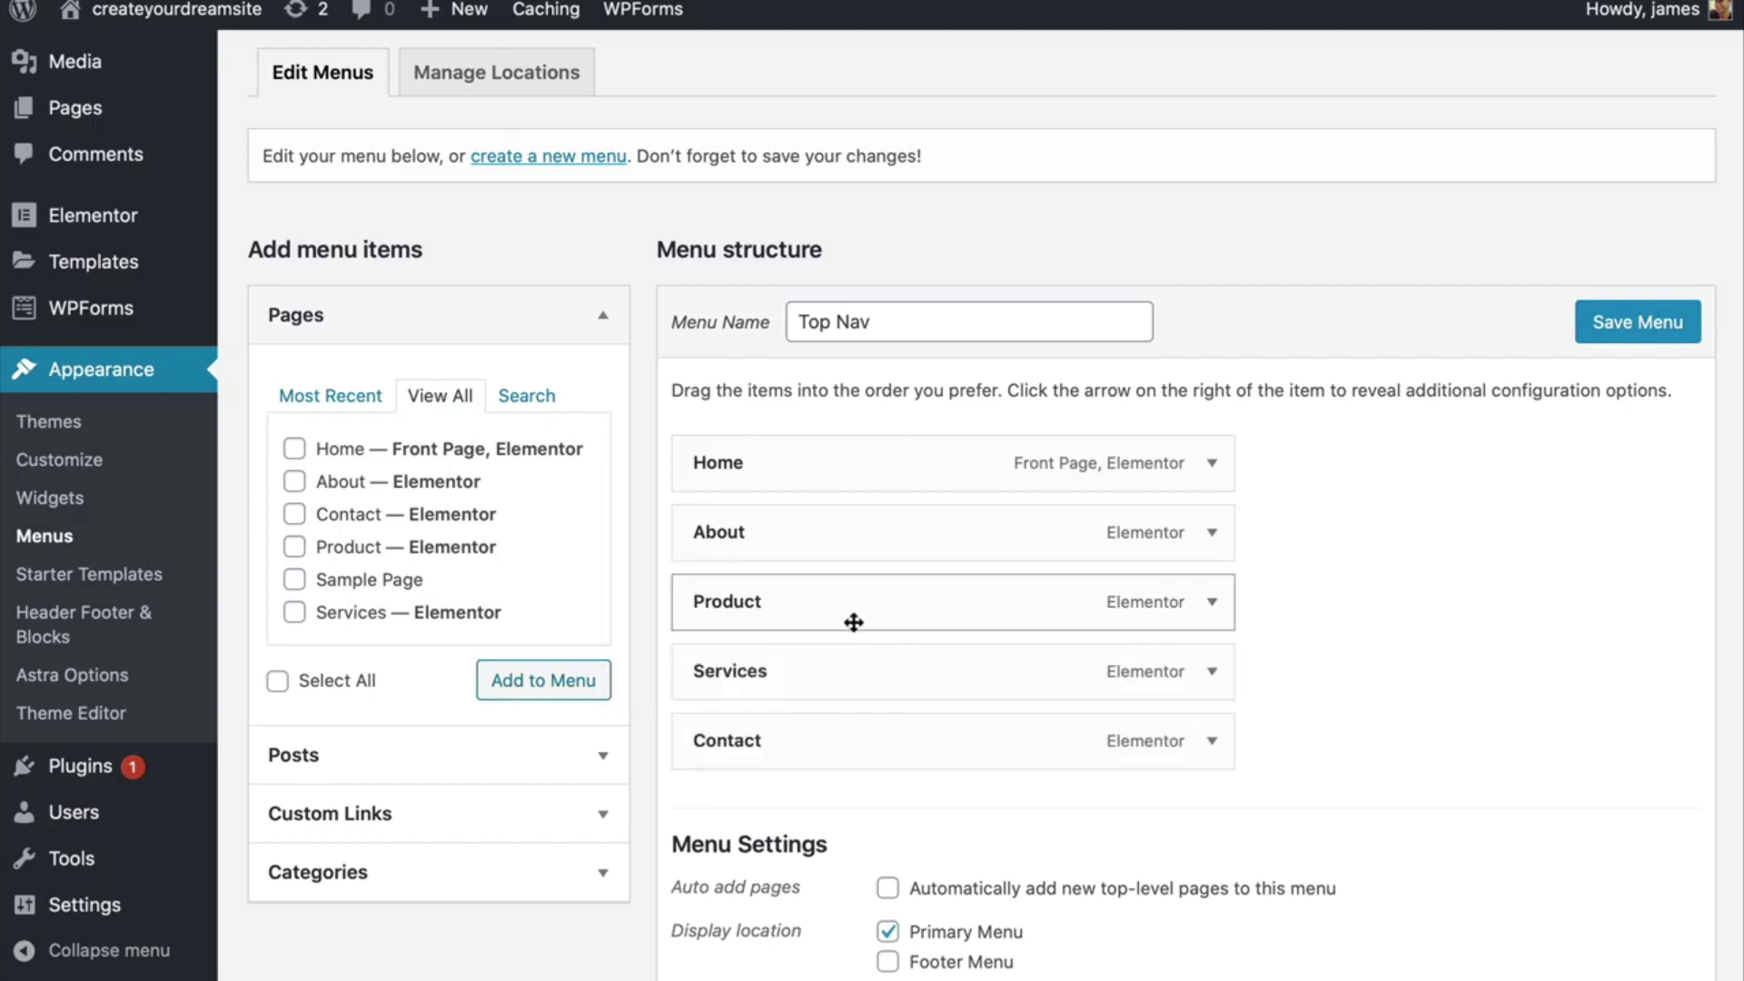
{"action": "left_click", "coordinate": [1626, 338]}
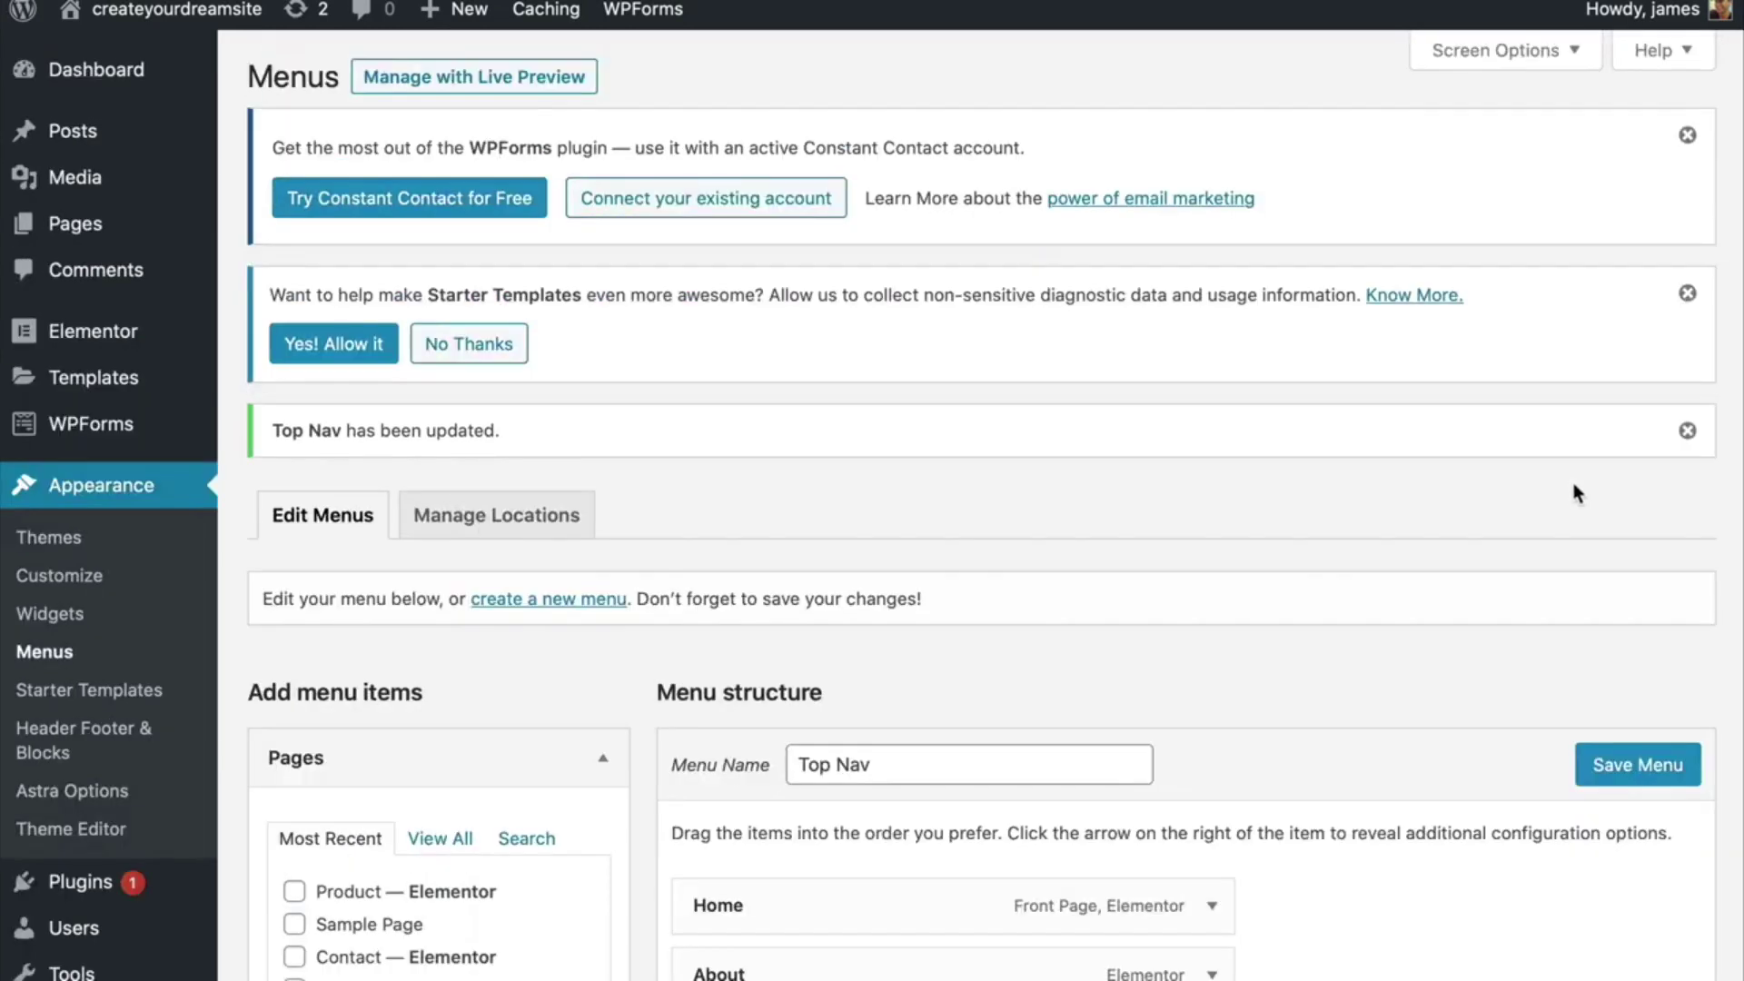
{"action": "mouse_move", "coordinate": [244, 27]}
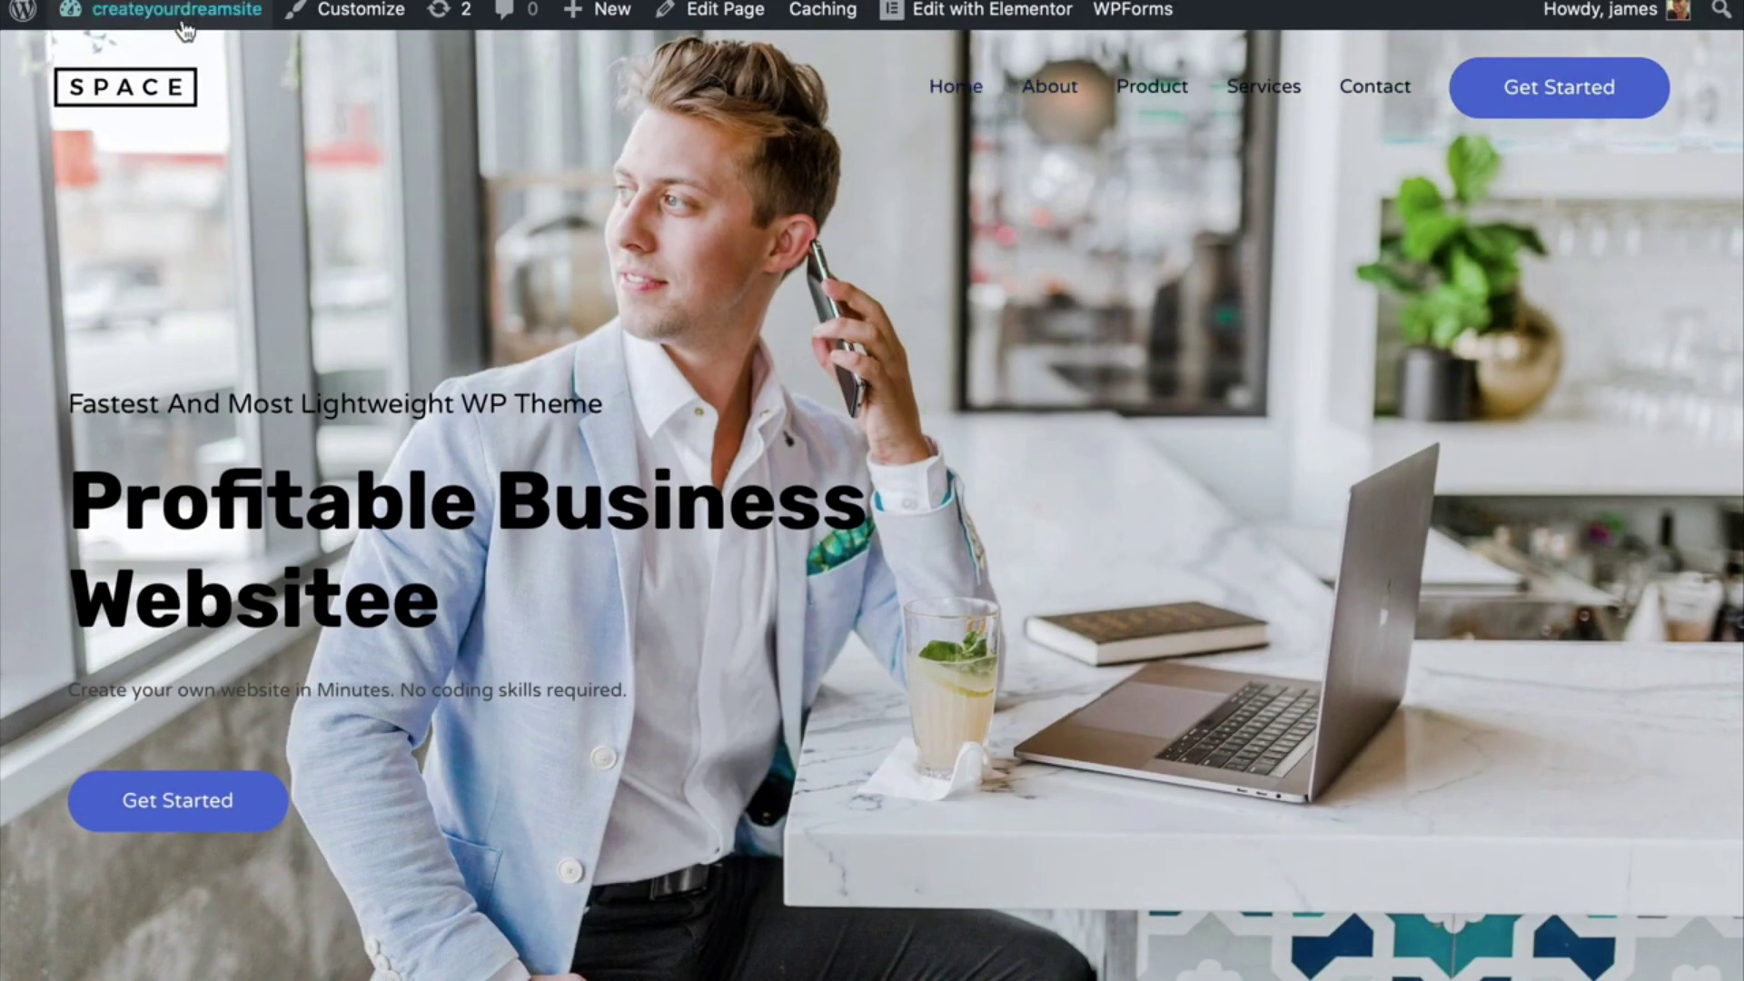
Remove Product from the Top Nav menu and save, then list HostGator's domain extensions.
{"action": "mouse_move", "coordinate": [182, 20]}
{"action": "left_click", "coordinate": [88, 163]}
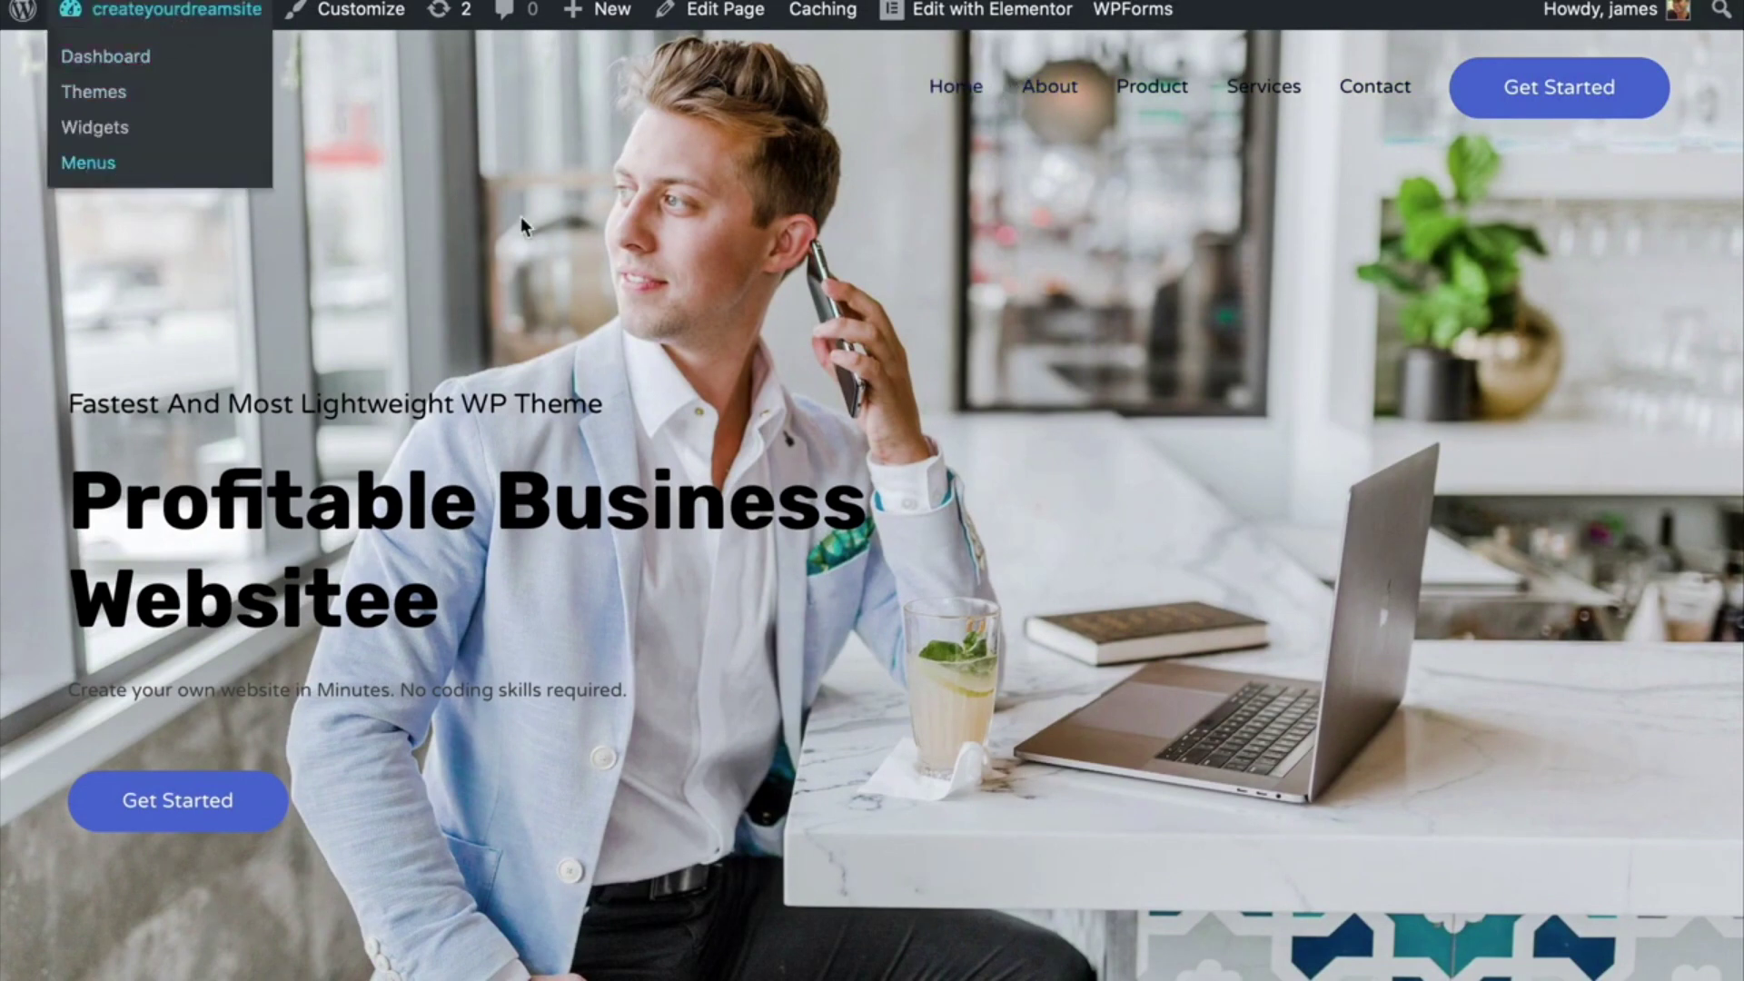
{"action": "scroll", "coordinate": [814, 259], "scroll_direction": "down", "scroll_amount": 6}
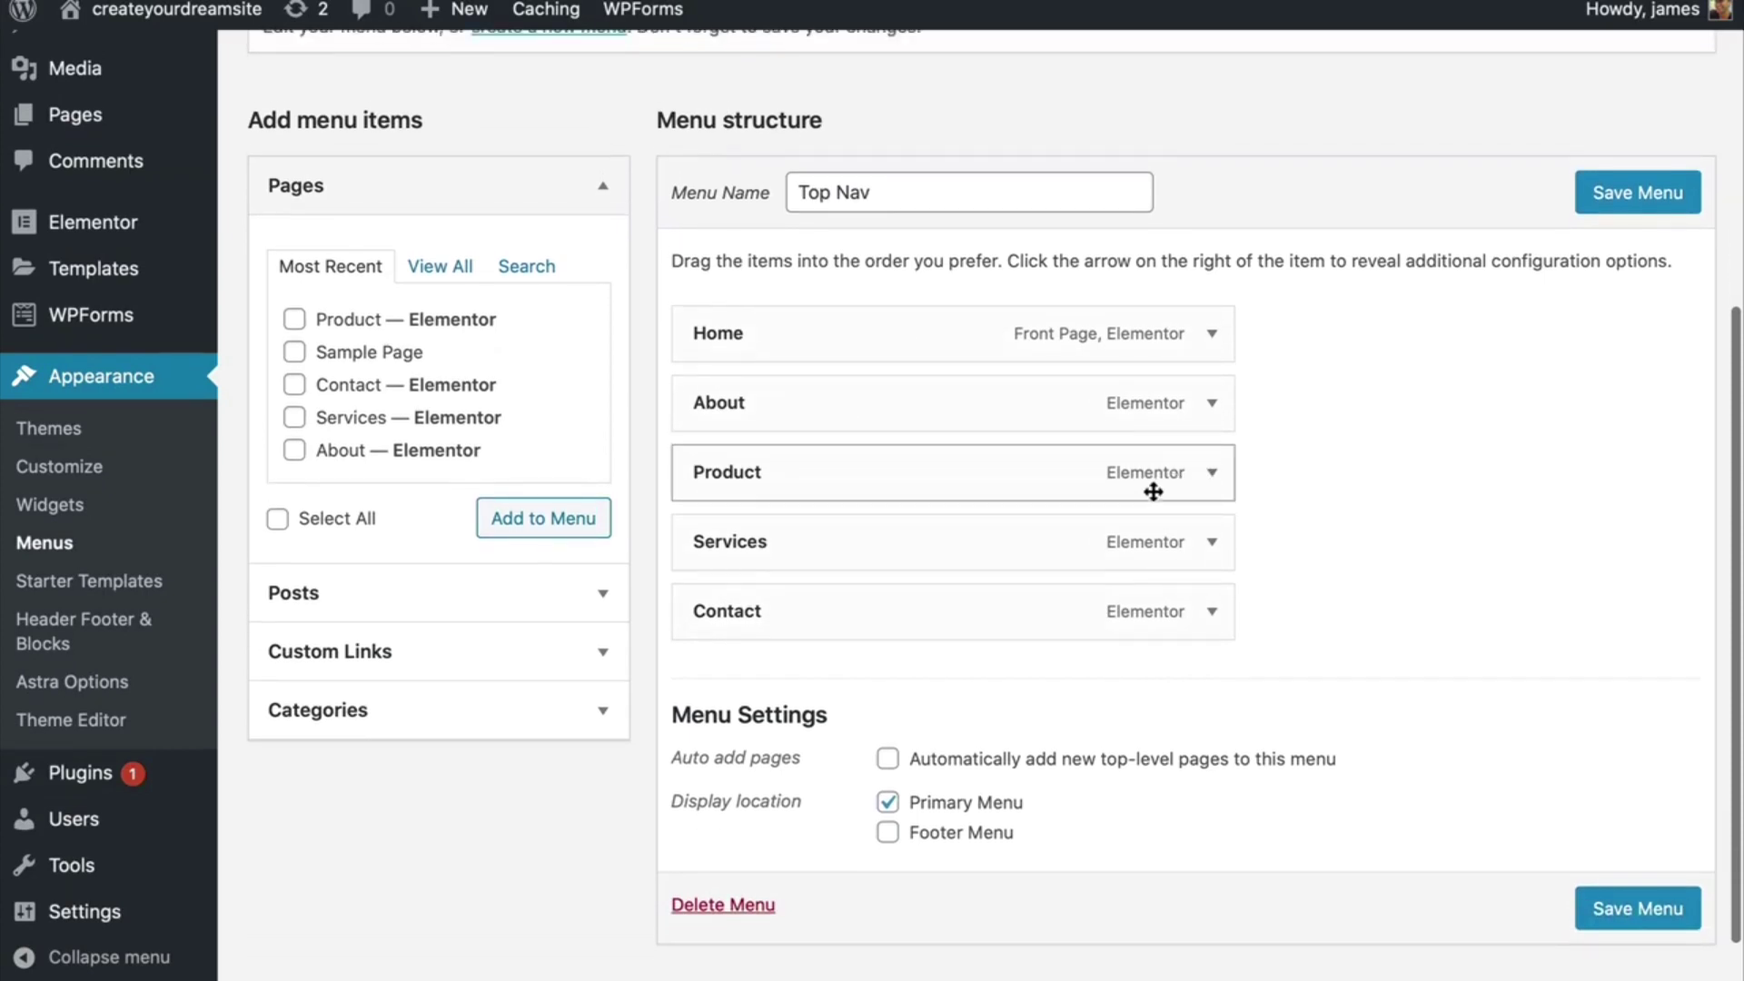
{"action": "left_click", "coordinate": [1209, 474]}
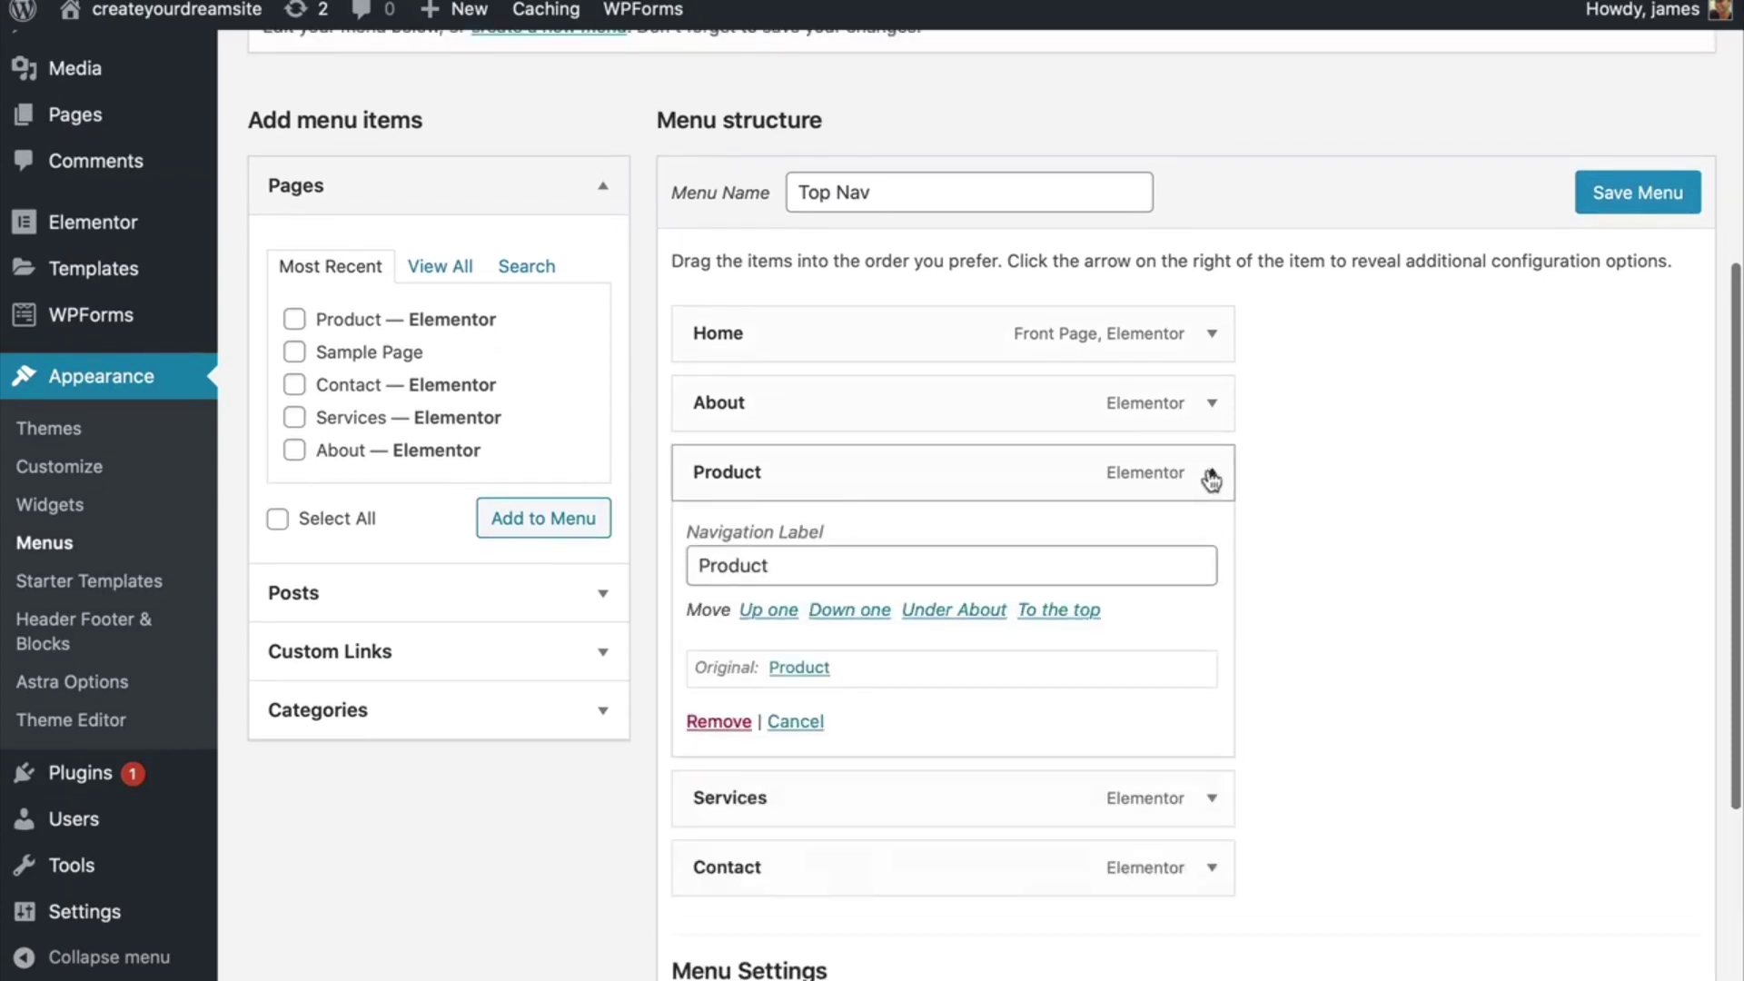
{"action": "left_click", "coordinate": [732, 724]}
{"action": "left_click", "coordinate": [1642, 842]}
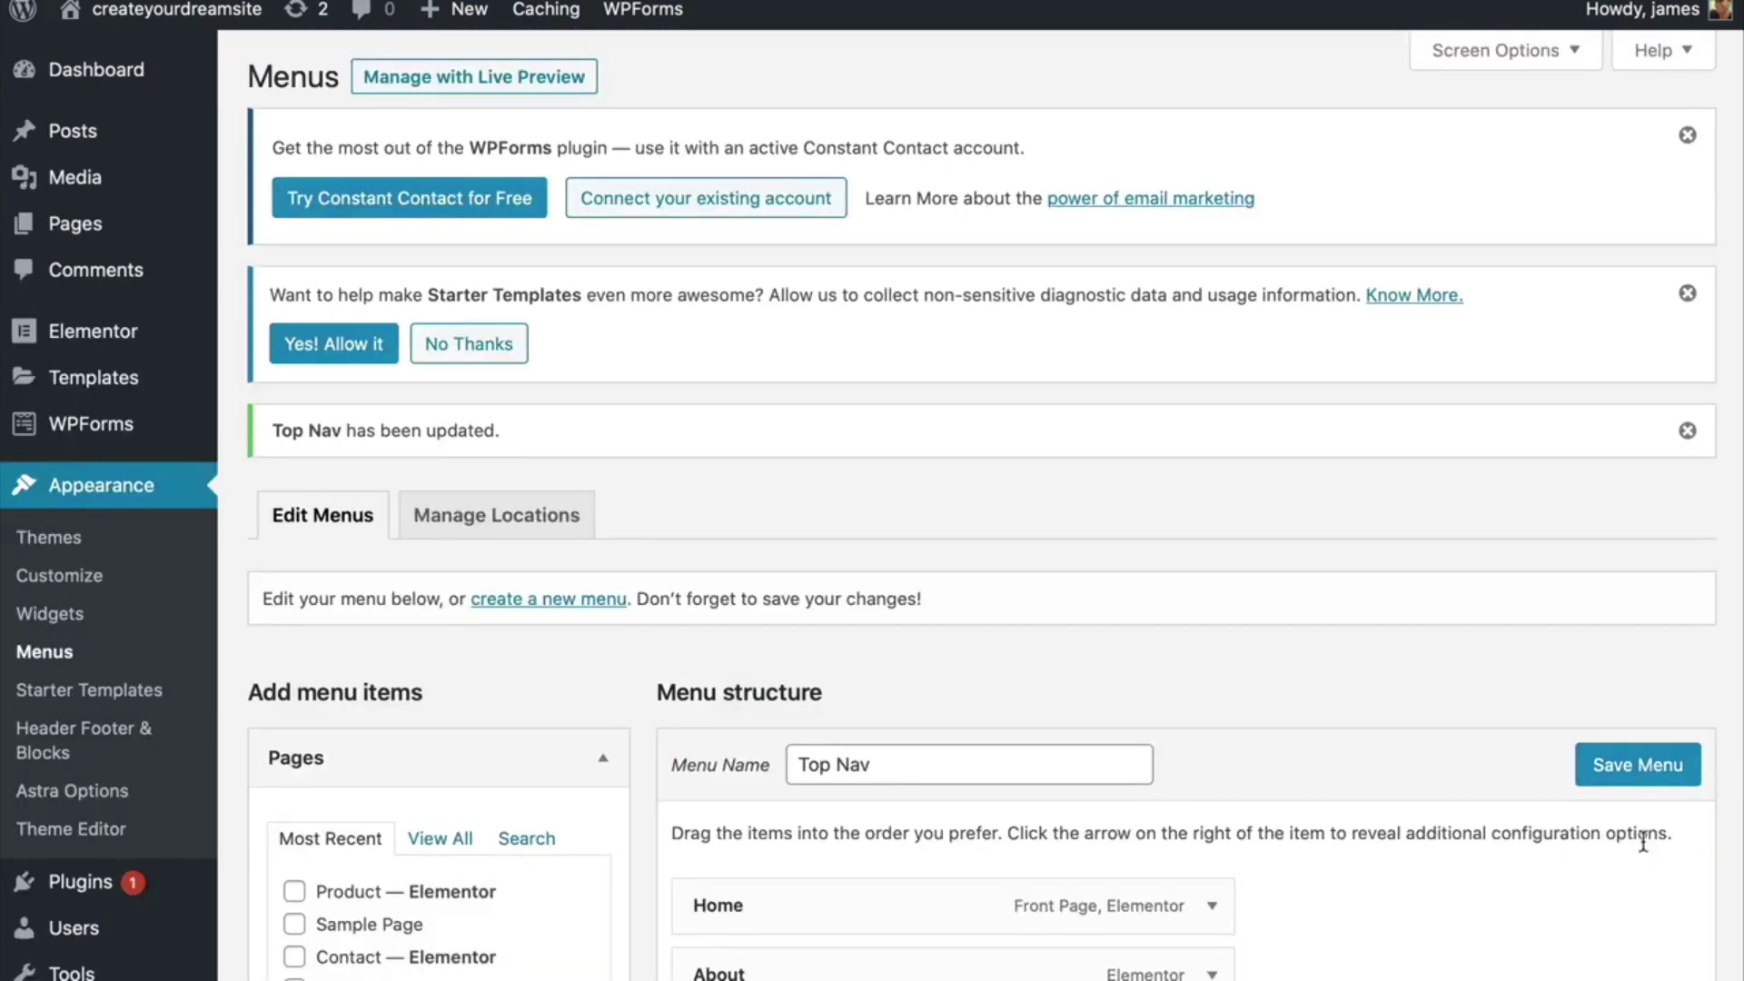
{"action": "mouse_move", "coordinate": [218, 24]}
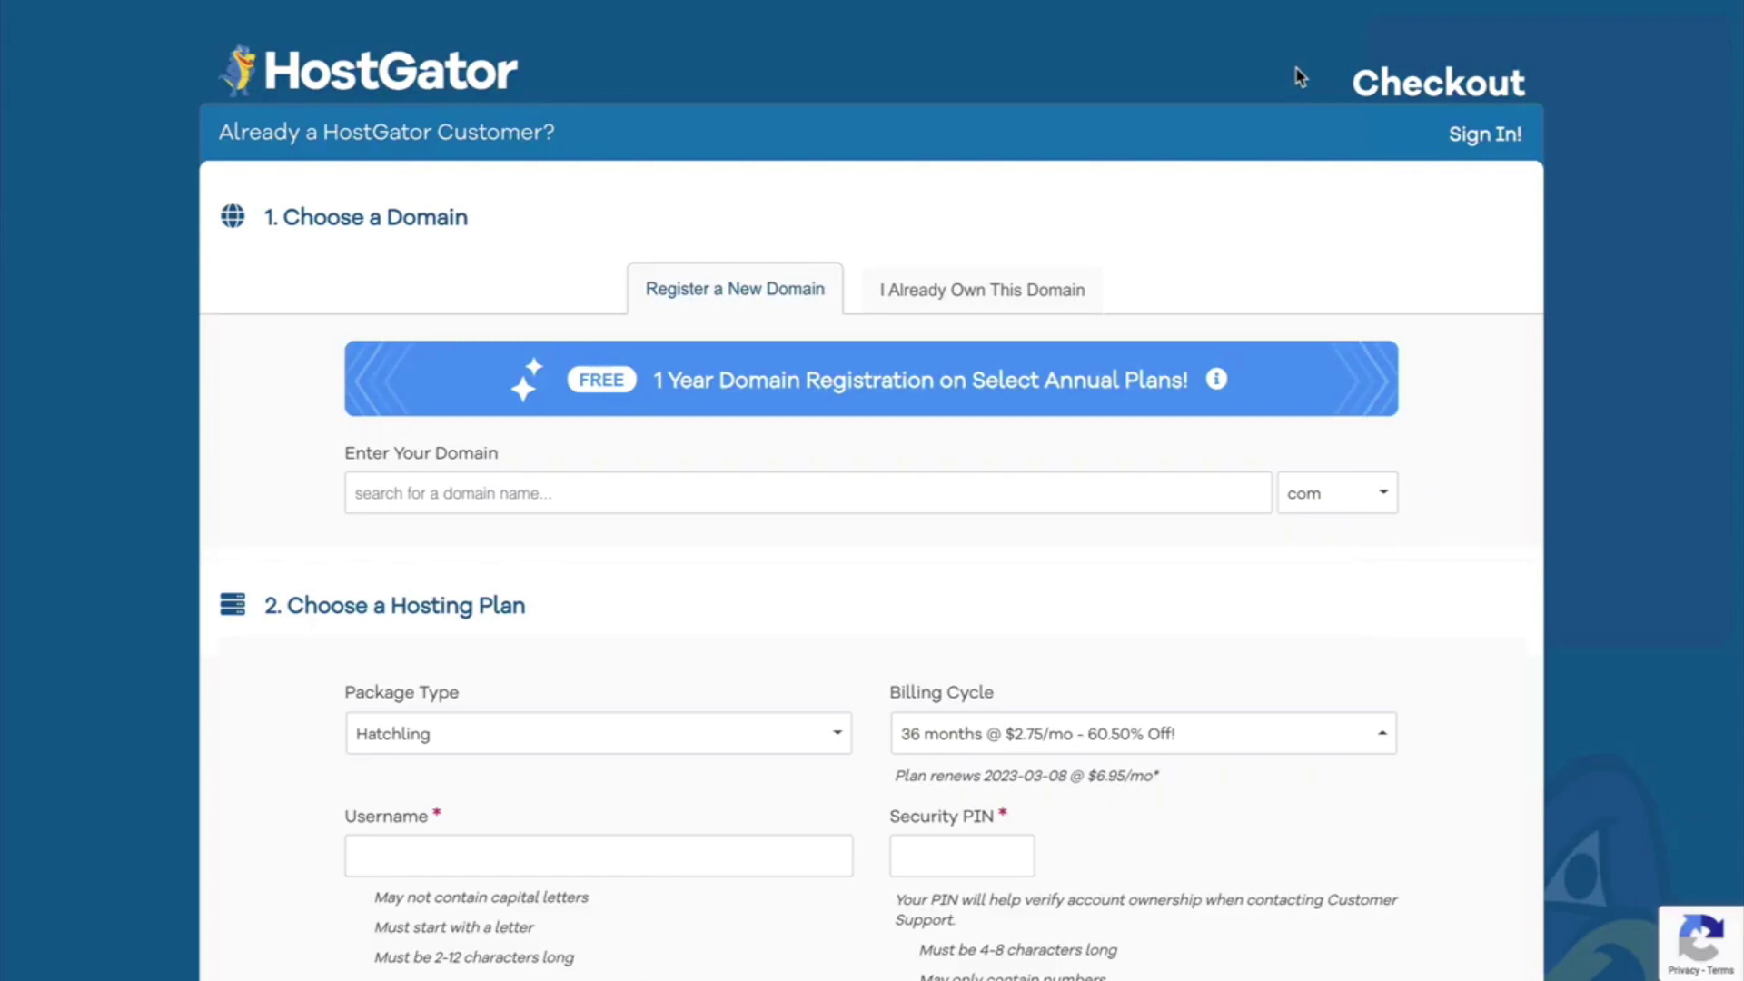
{"action": "left_click", "coordinate": [1335, 492]}
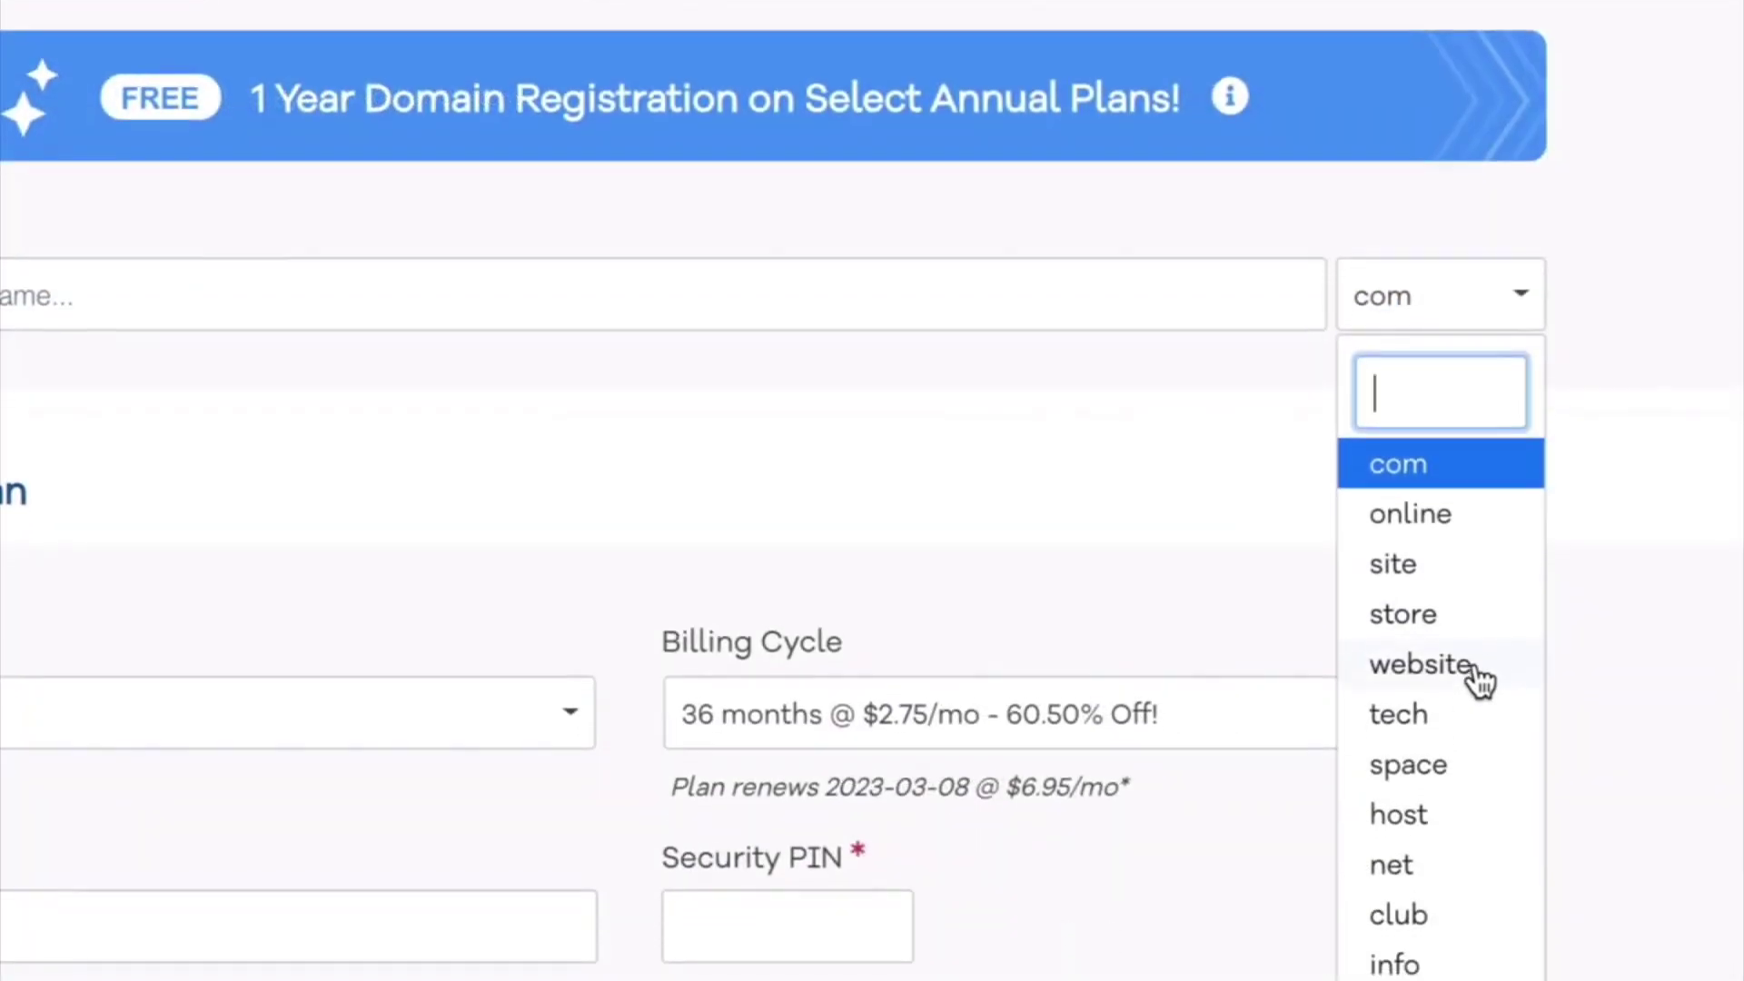